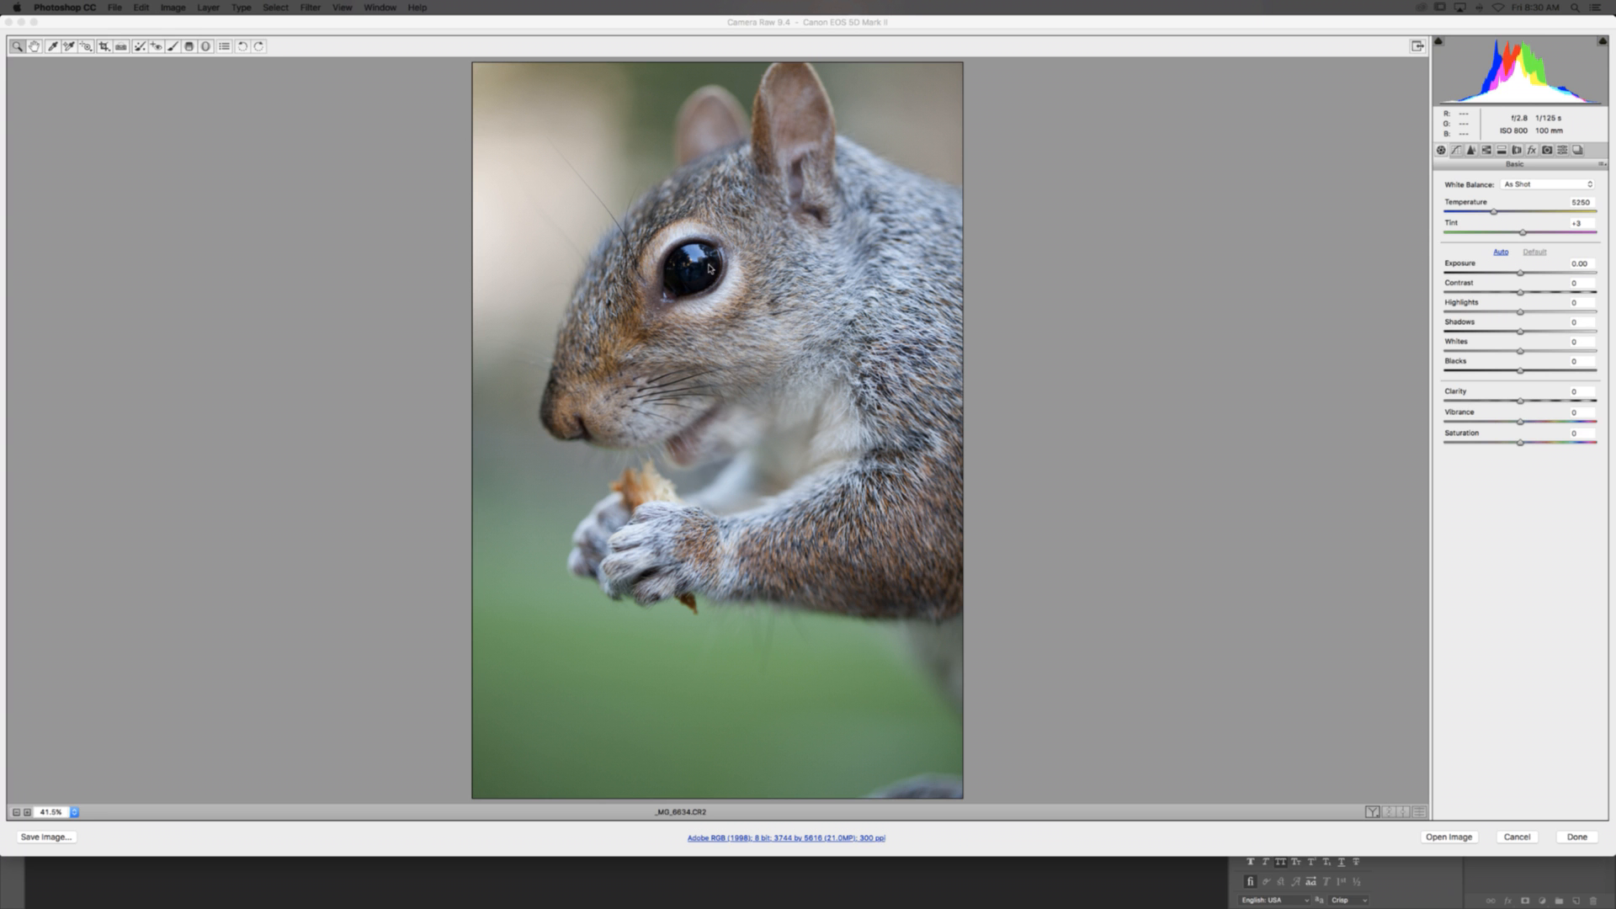
Step: Examine the squirrel's eye and the reflection in it at up to 300% magnification
left_click(709, 266)
key("super+plus")
key("super+plus")
key("super+plus")
key("super+plus")
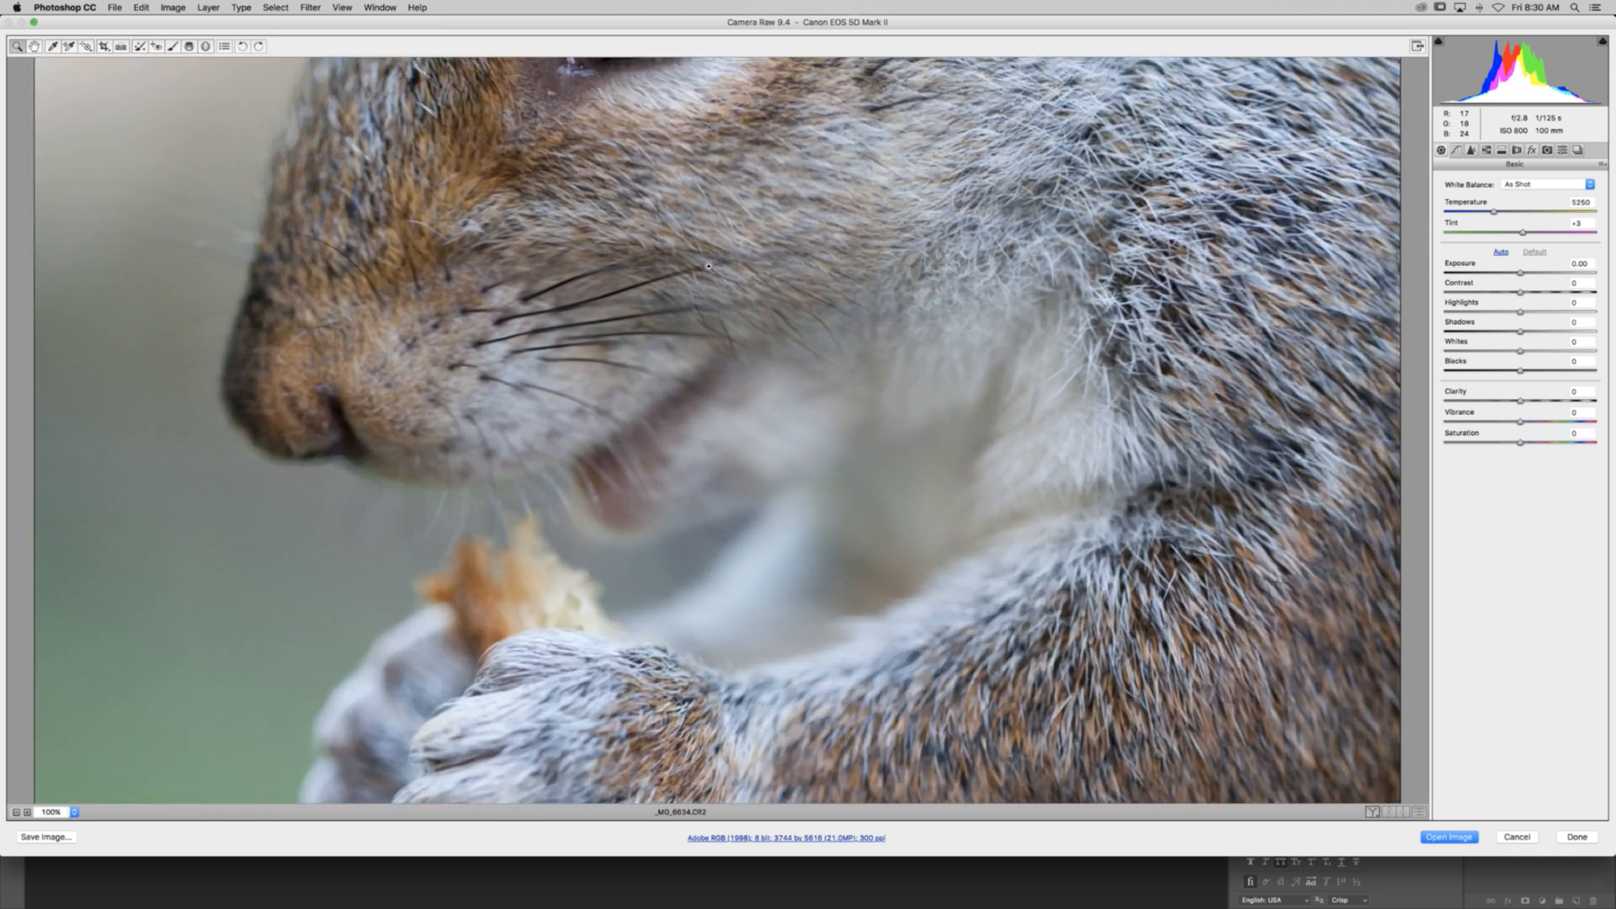
key("XF86AudioMute")
scroll(539, 279, "up", 10)
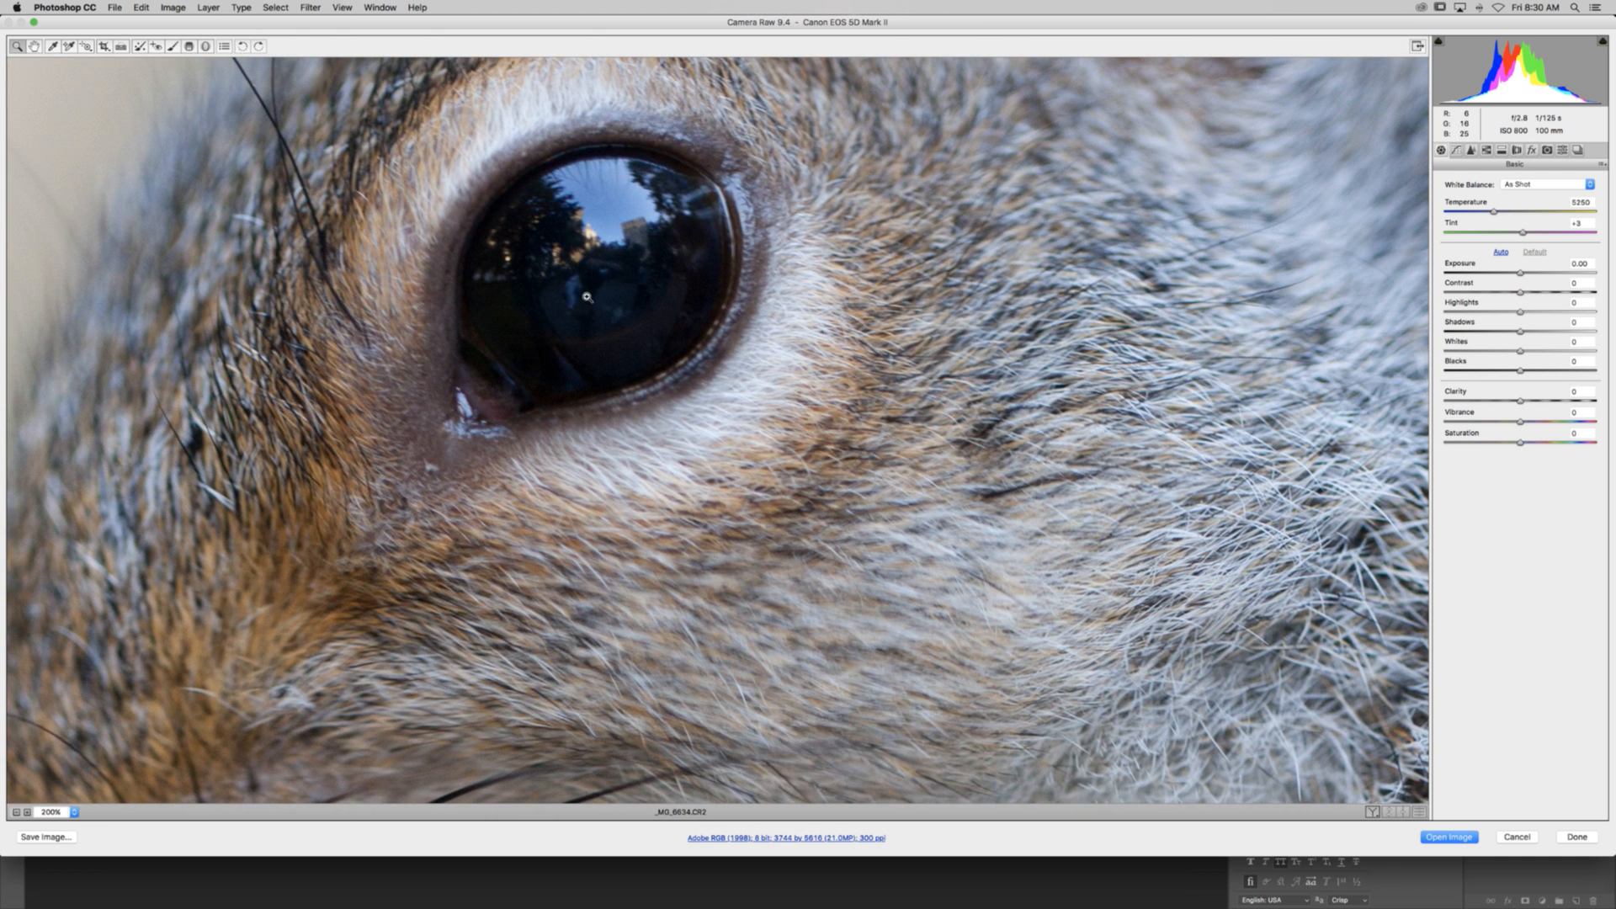
key("super+plus")
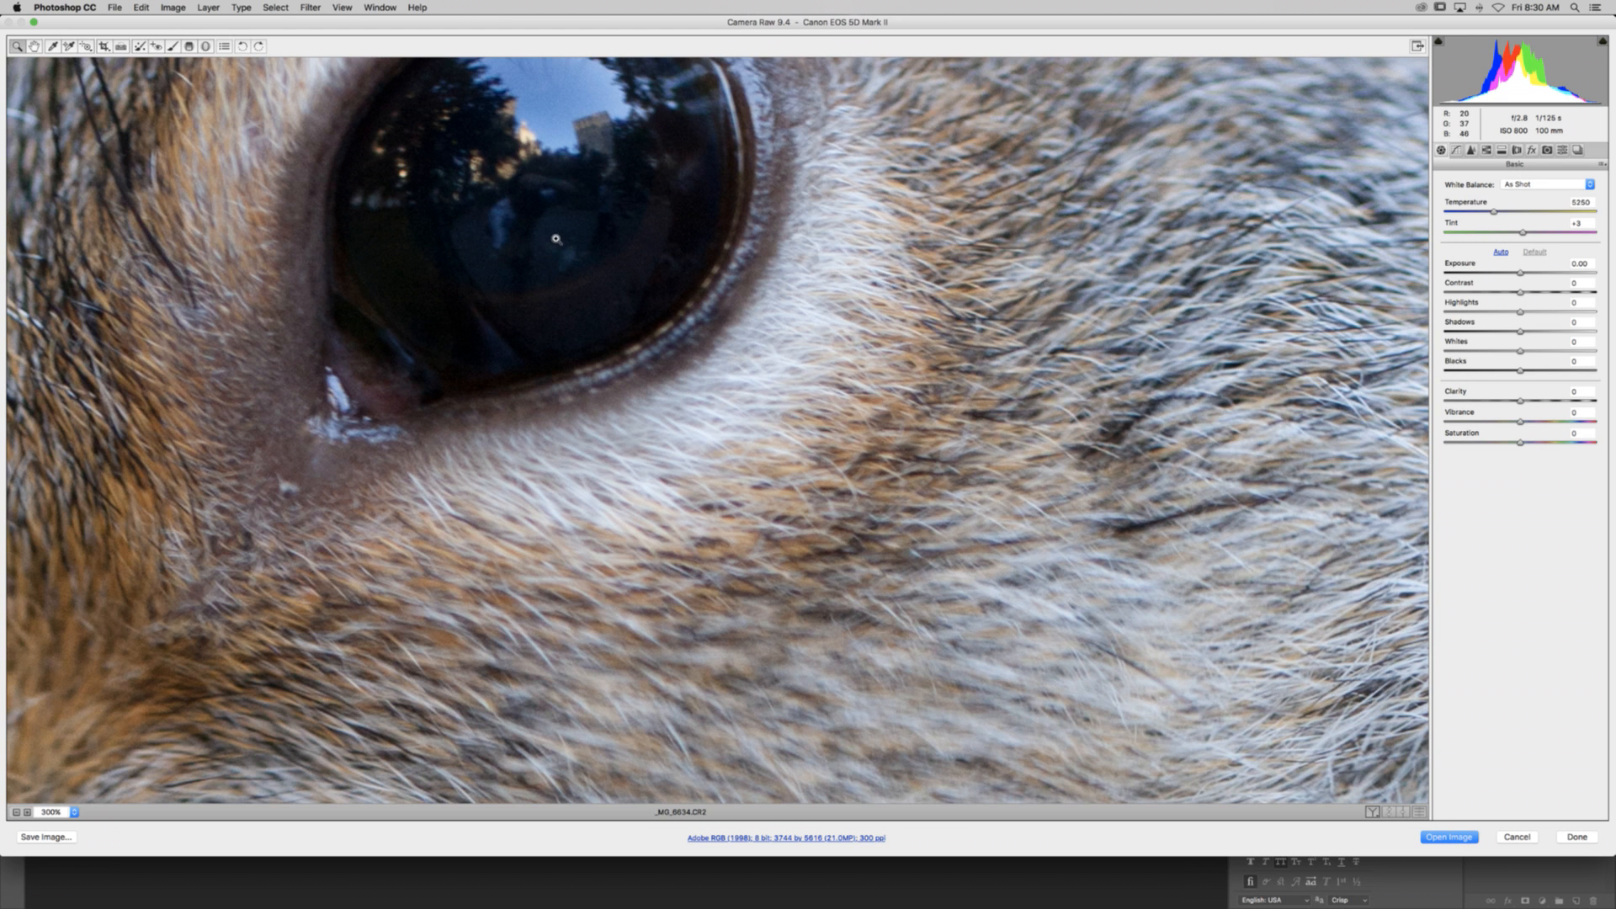
scroll(556, 247, "left", 2)
scroll(556, 247, "up", 1)
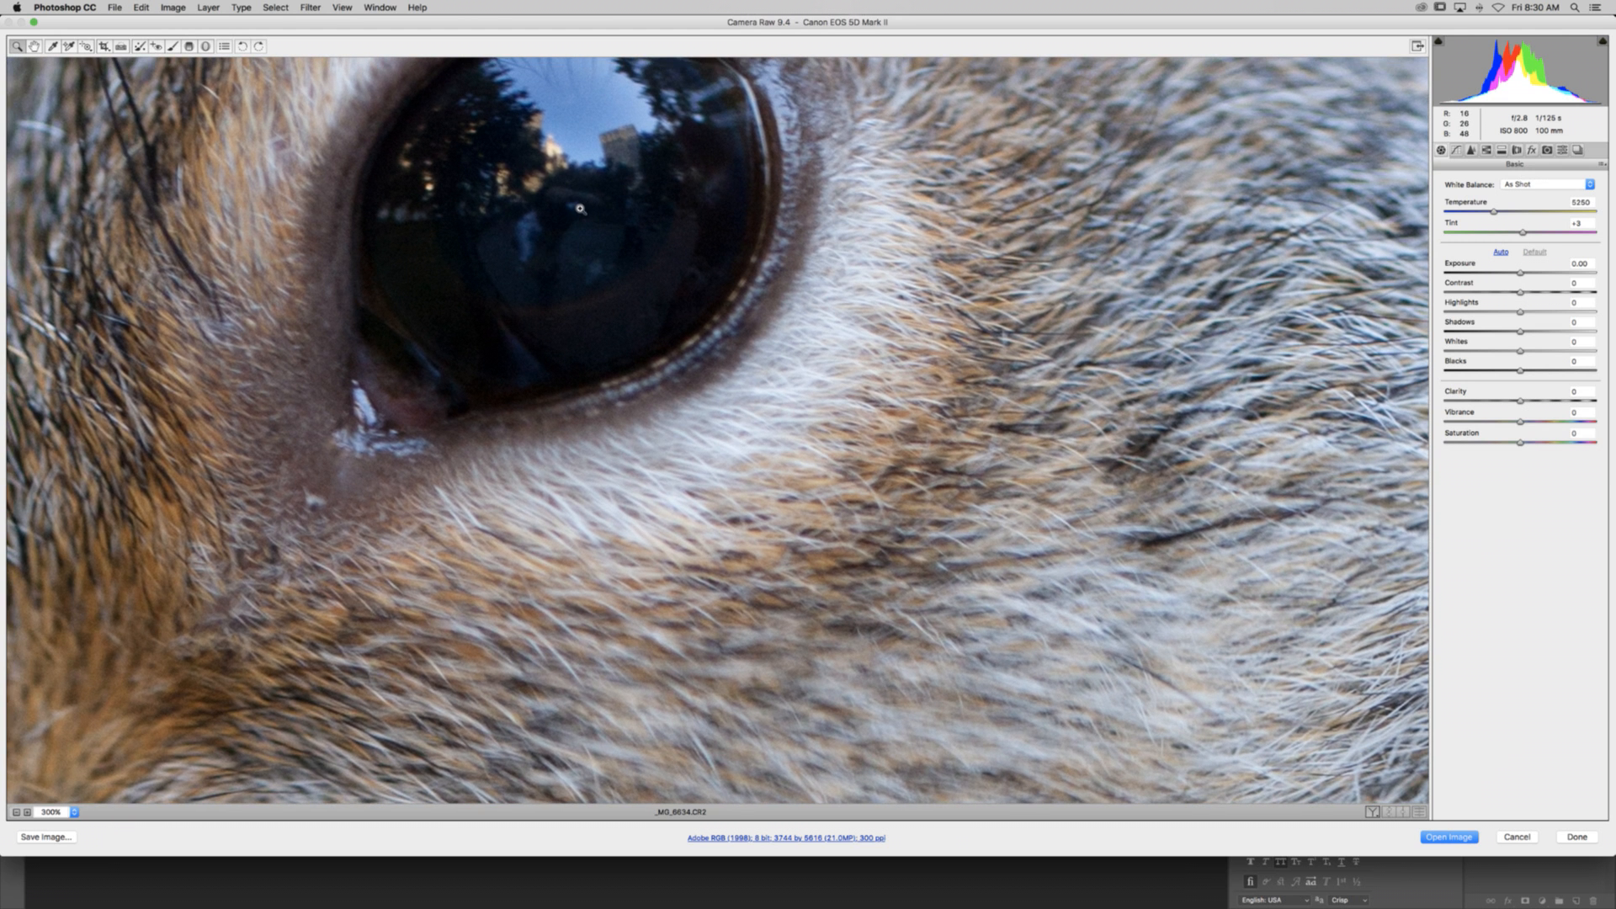
key("super+0")
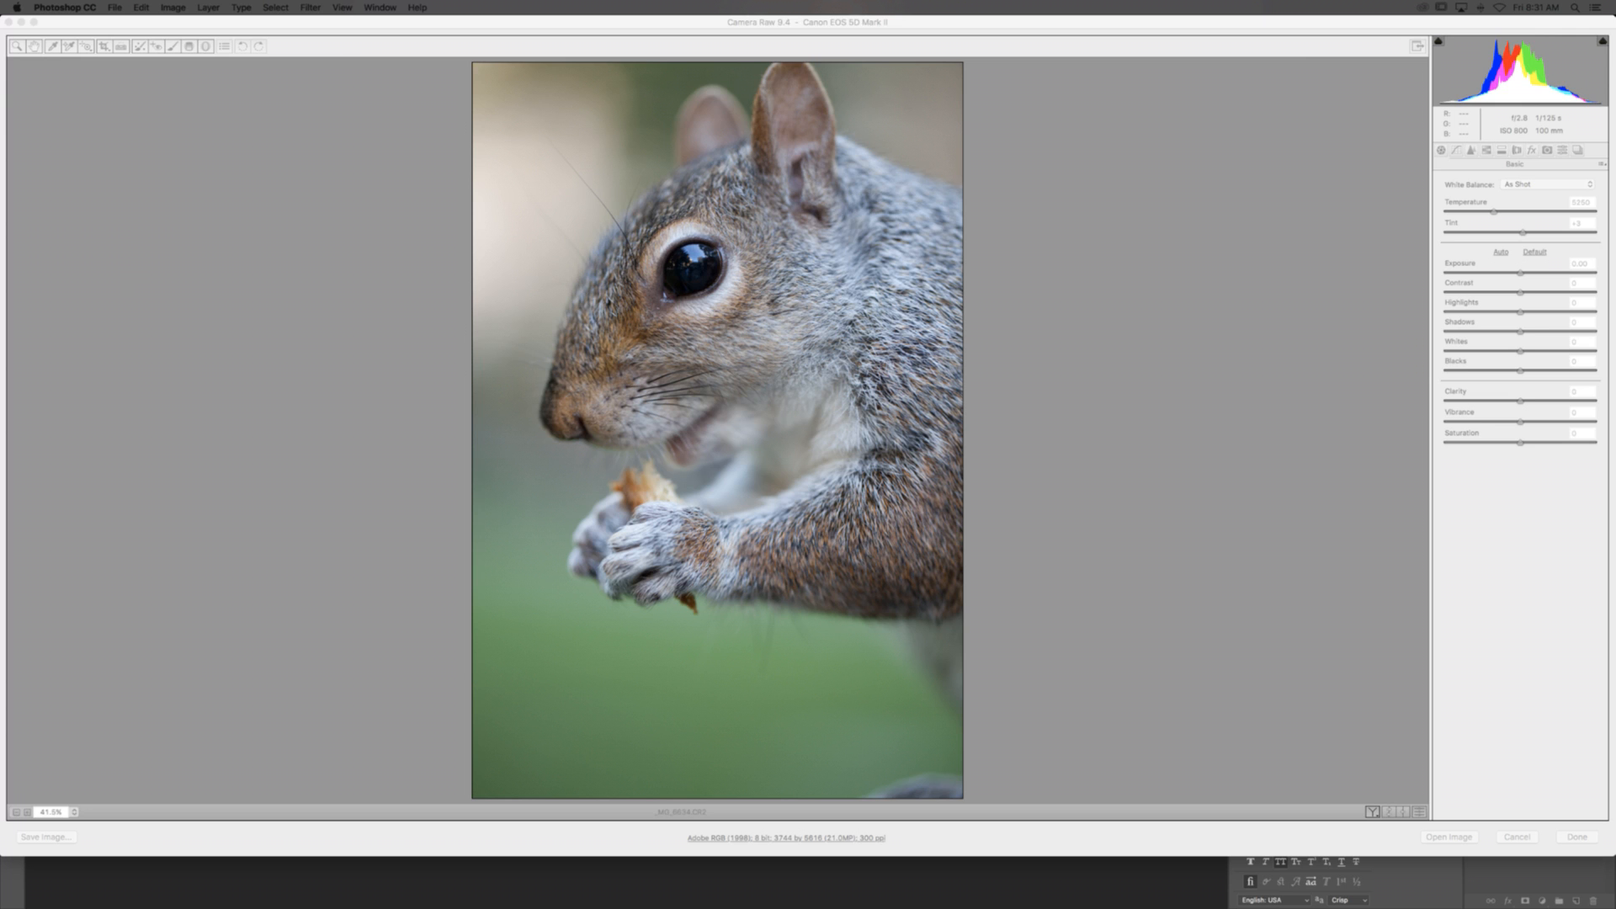
left_click(156, 296)
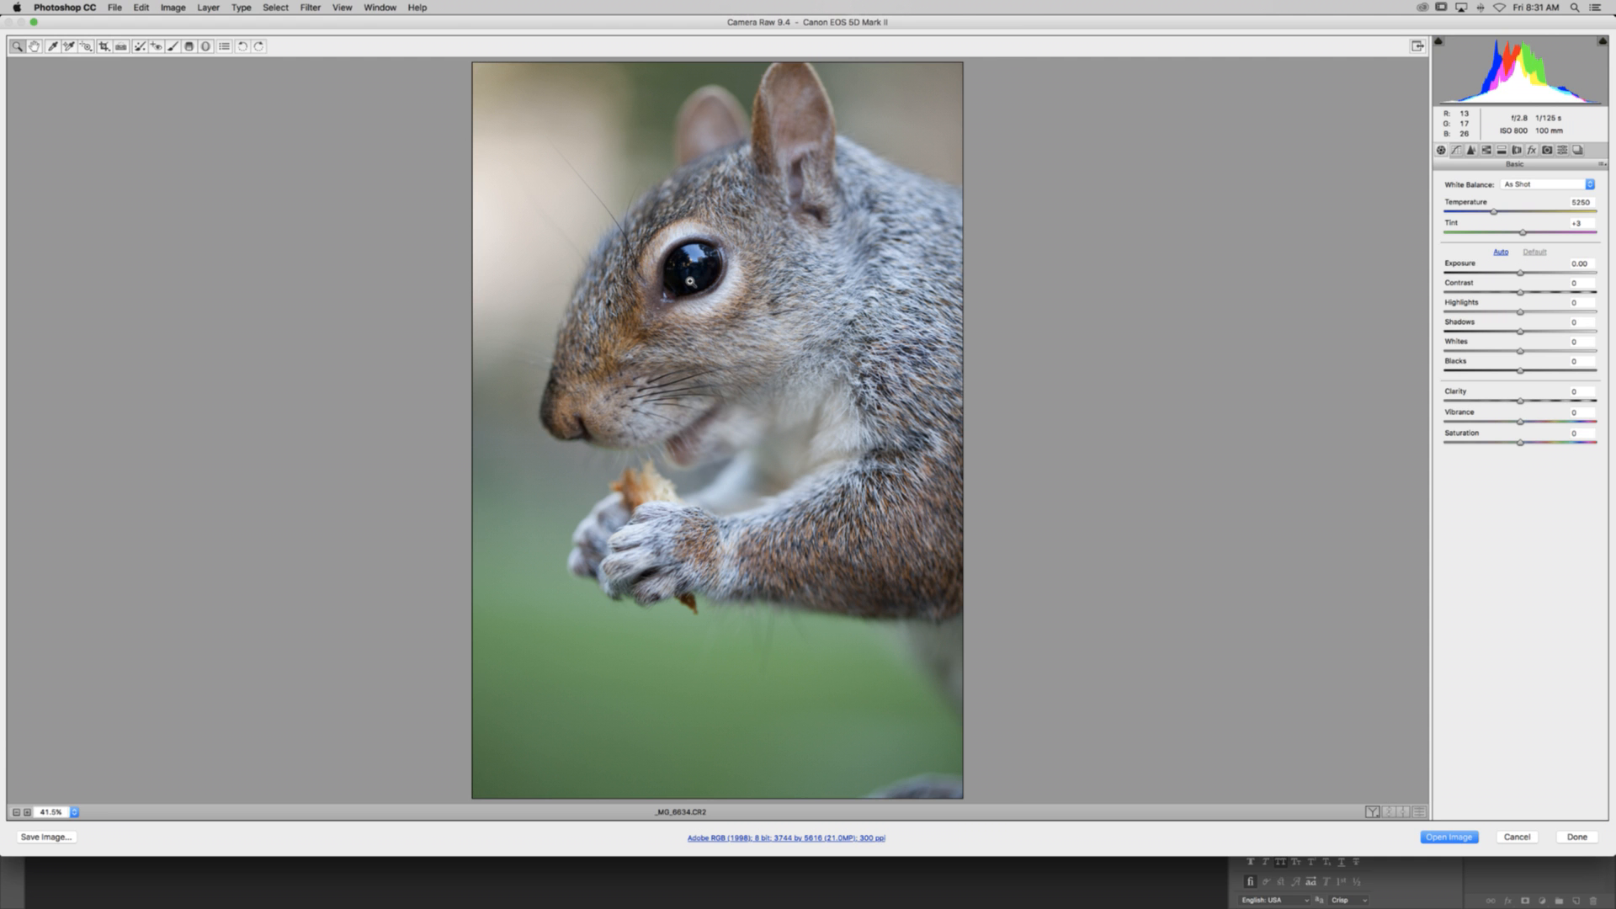
key("super+plus")
key("super+plus")
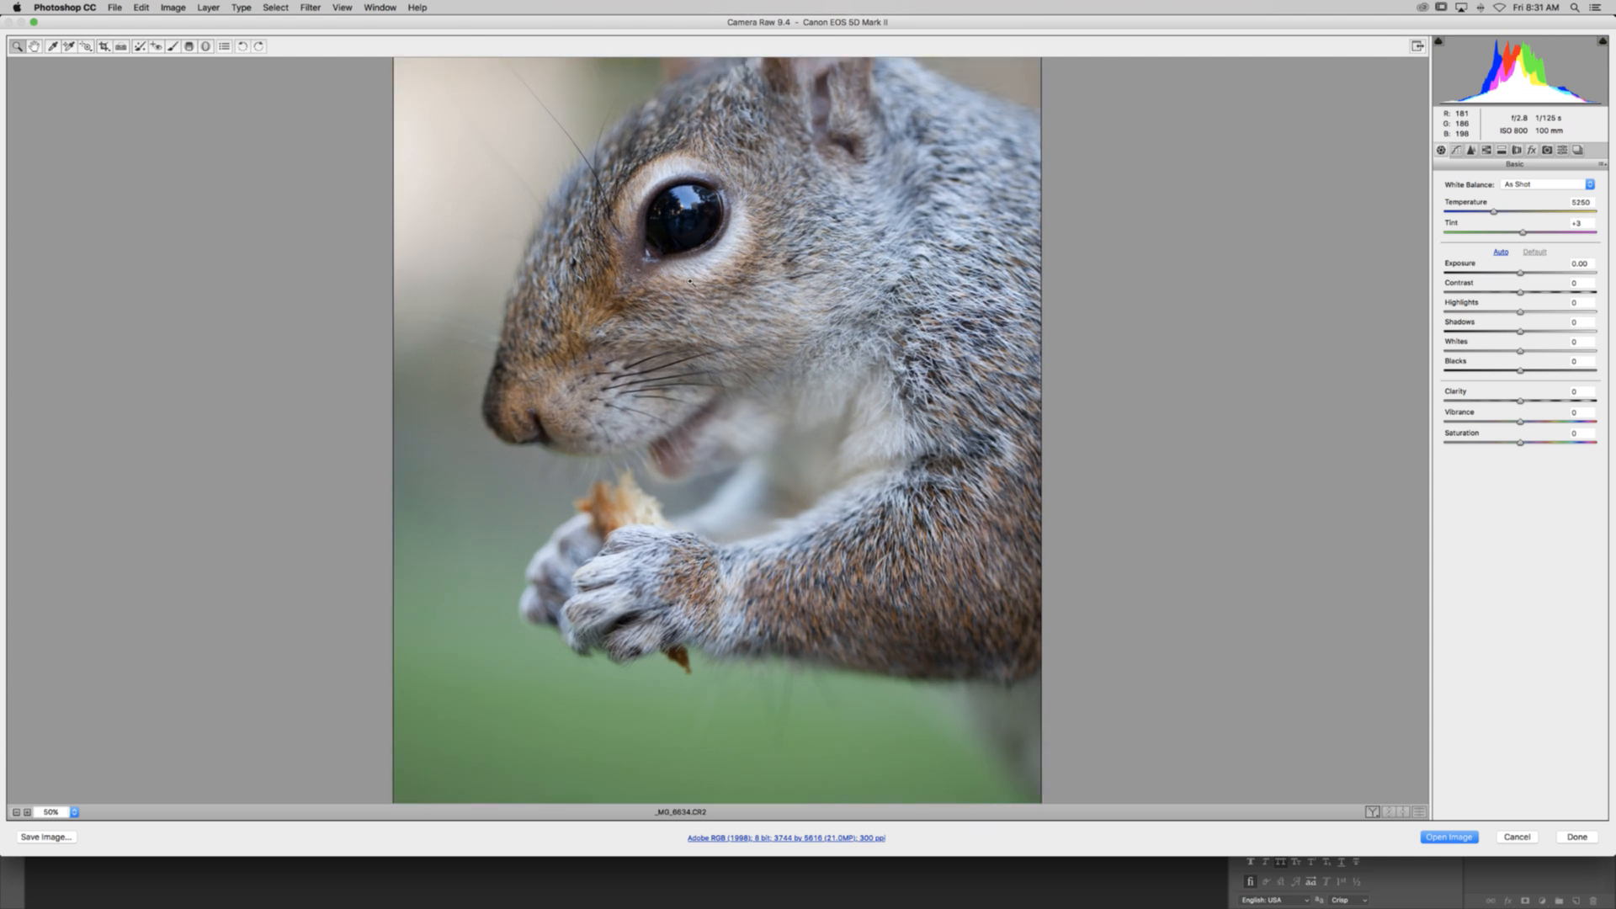
scroll(691, 280, "up", 5)
key("super+minus")
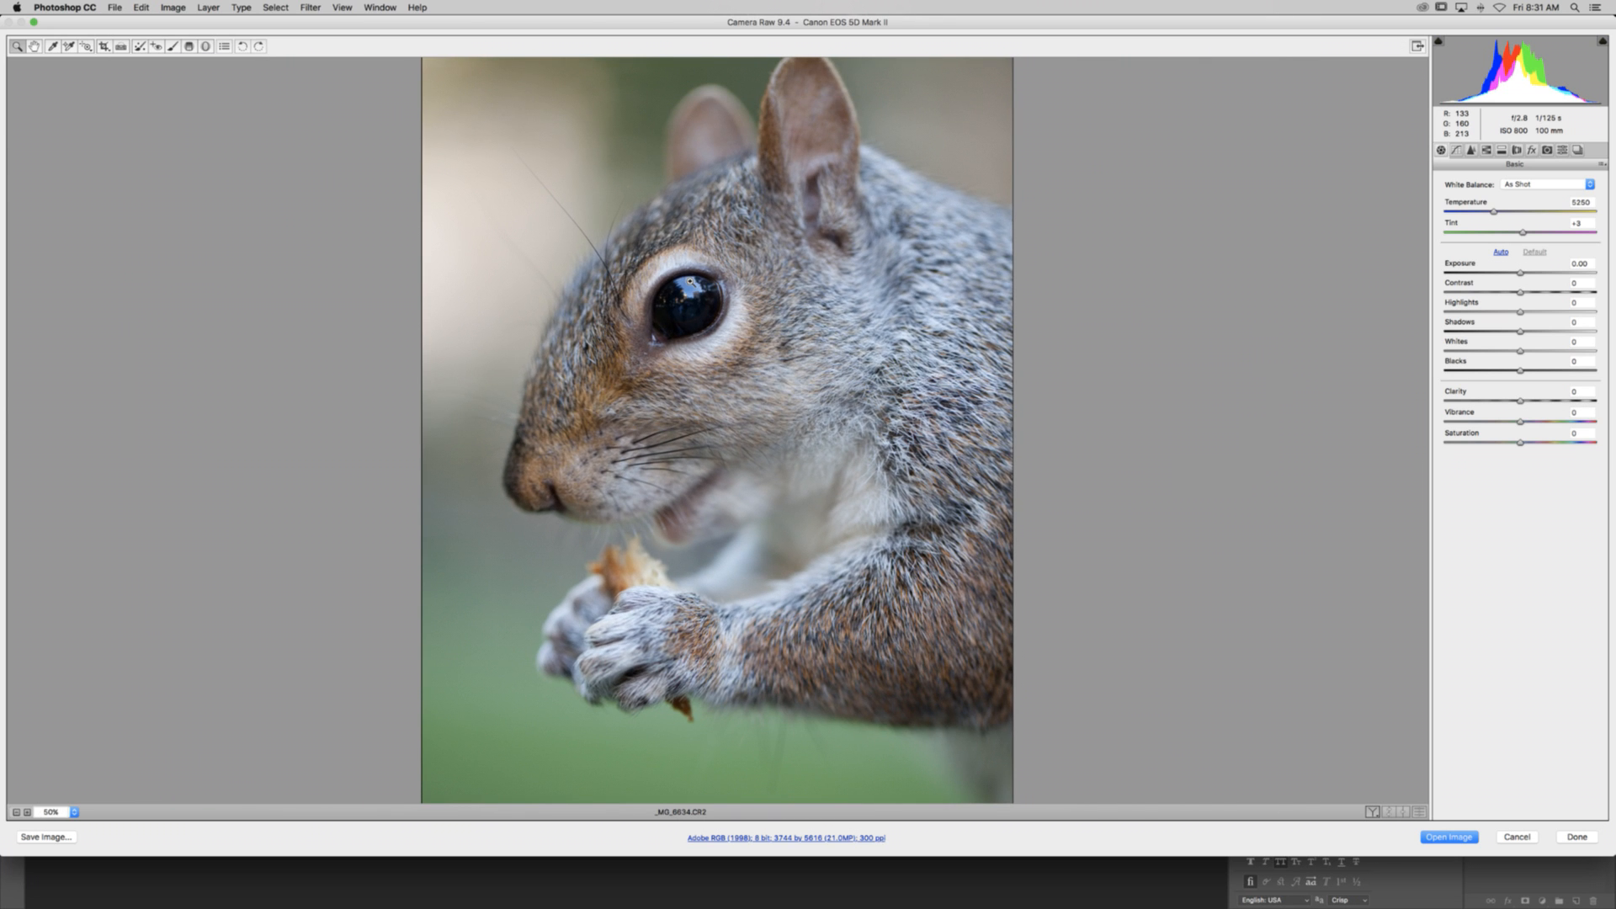
key("super+minus")
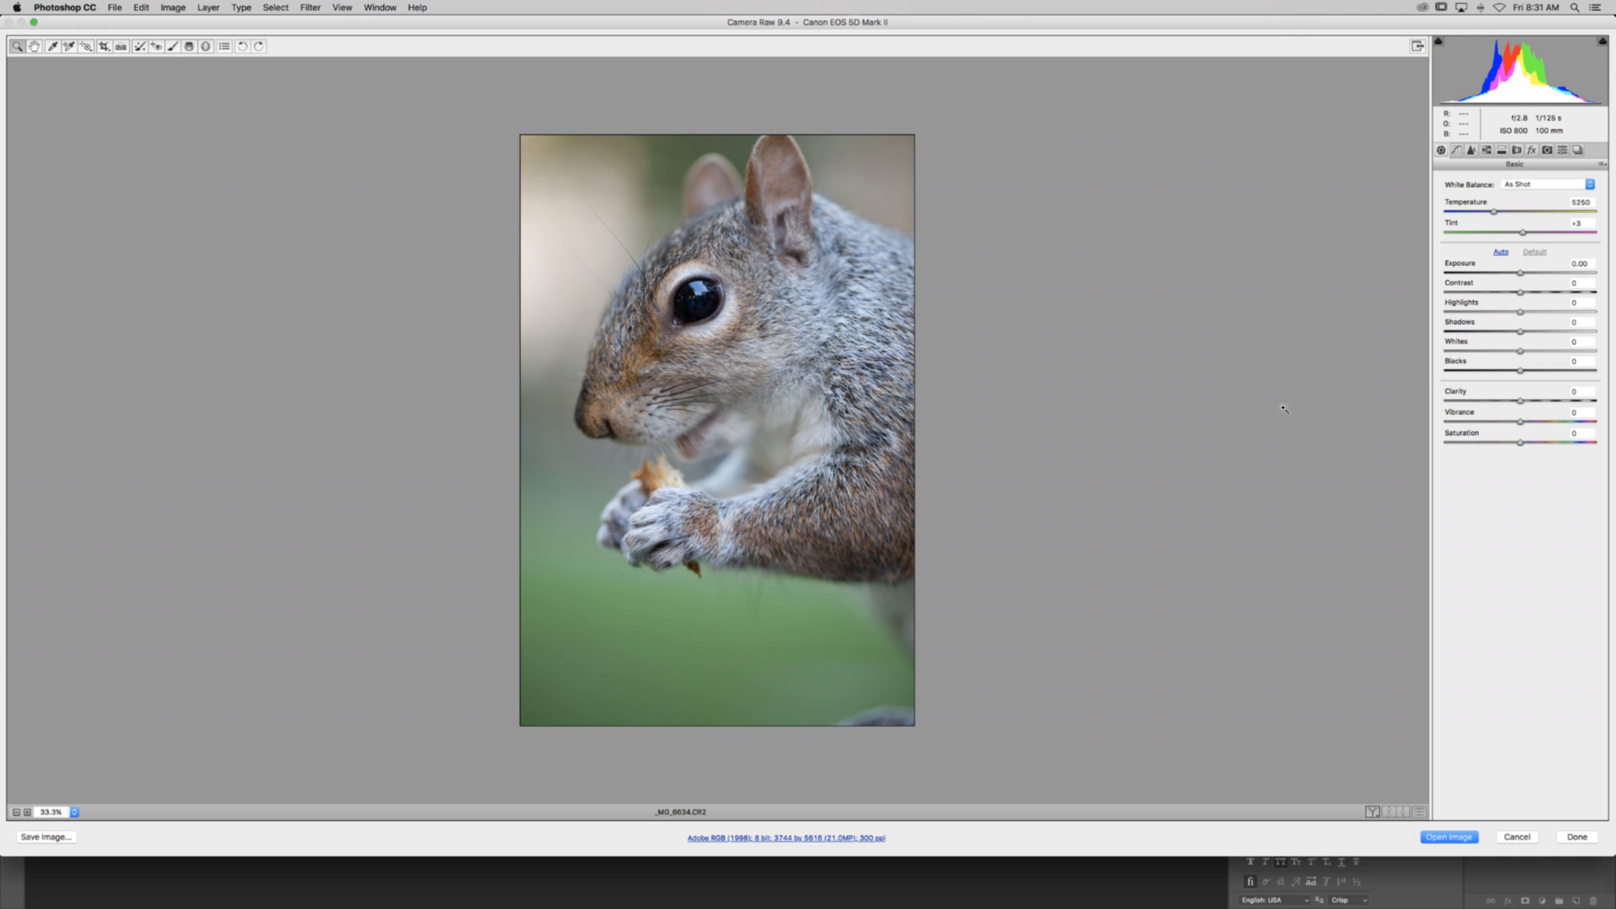
Step: Turn on chromatic aberration removal and enable the lens profile corrections for the squirrel photo
left_click(1517, 150)
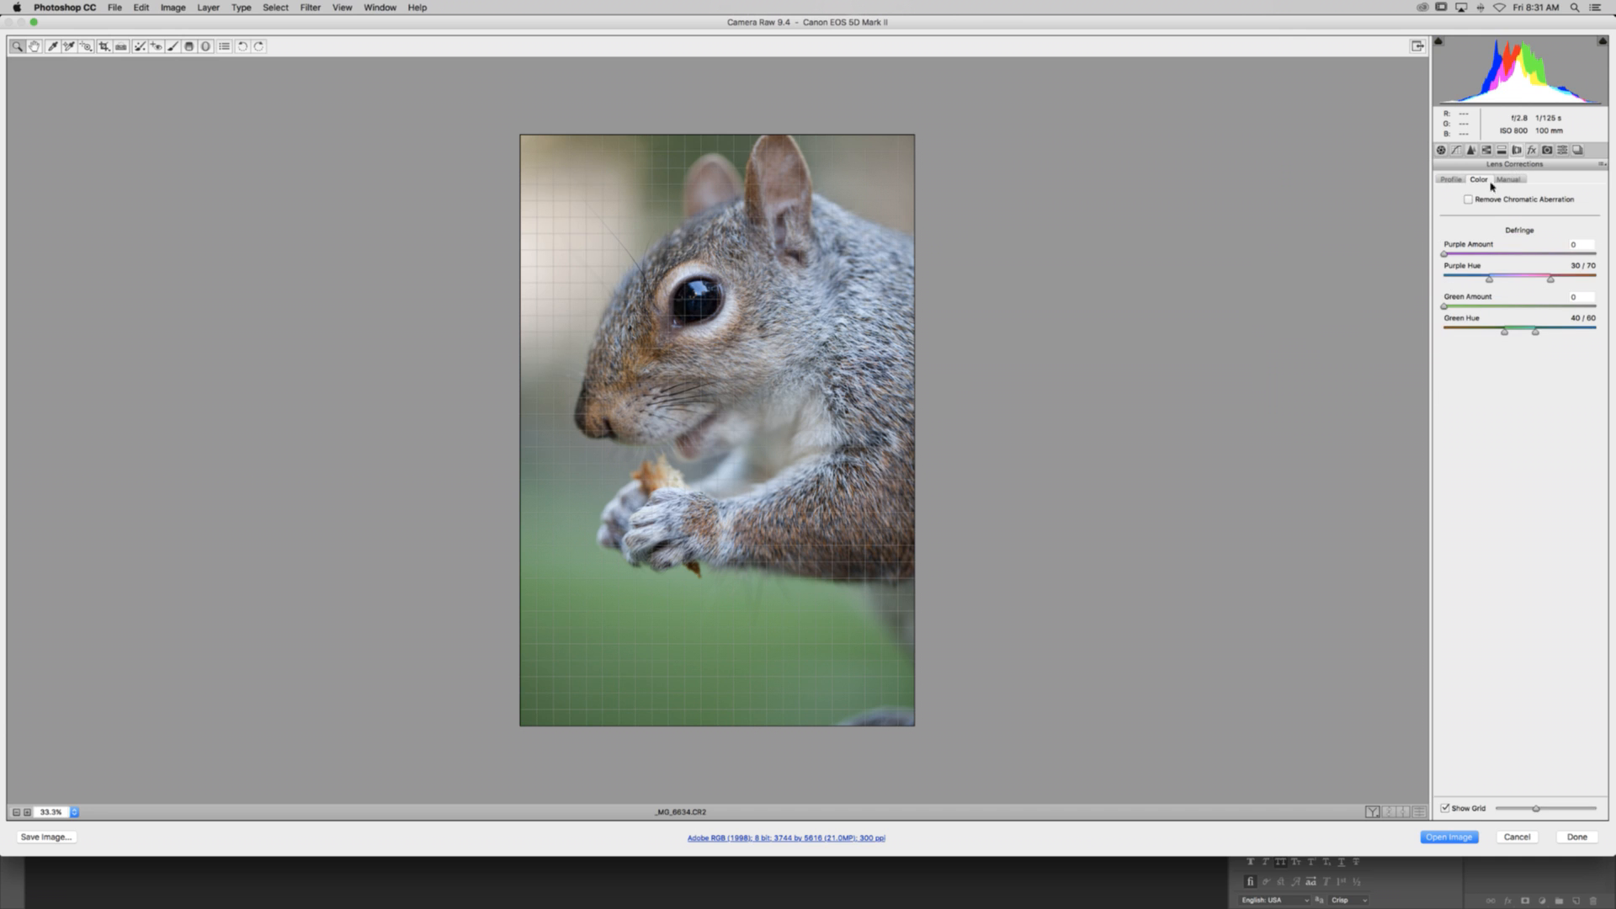
left_click(1470, 199)
left_click(1452, 179)
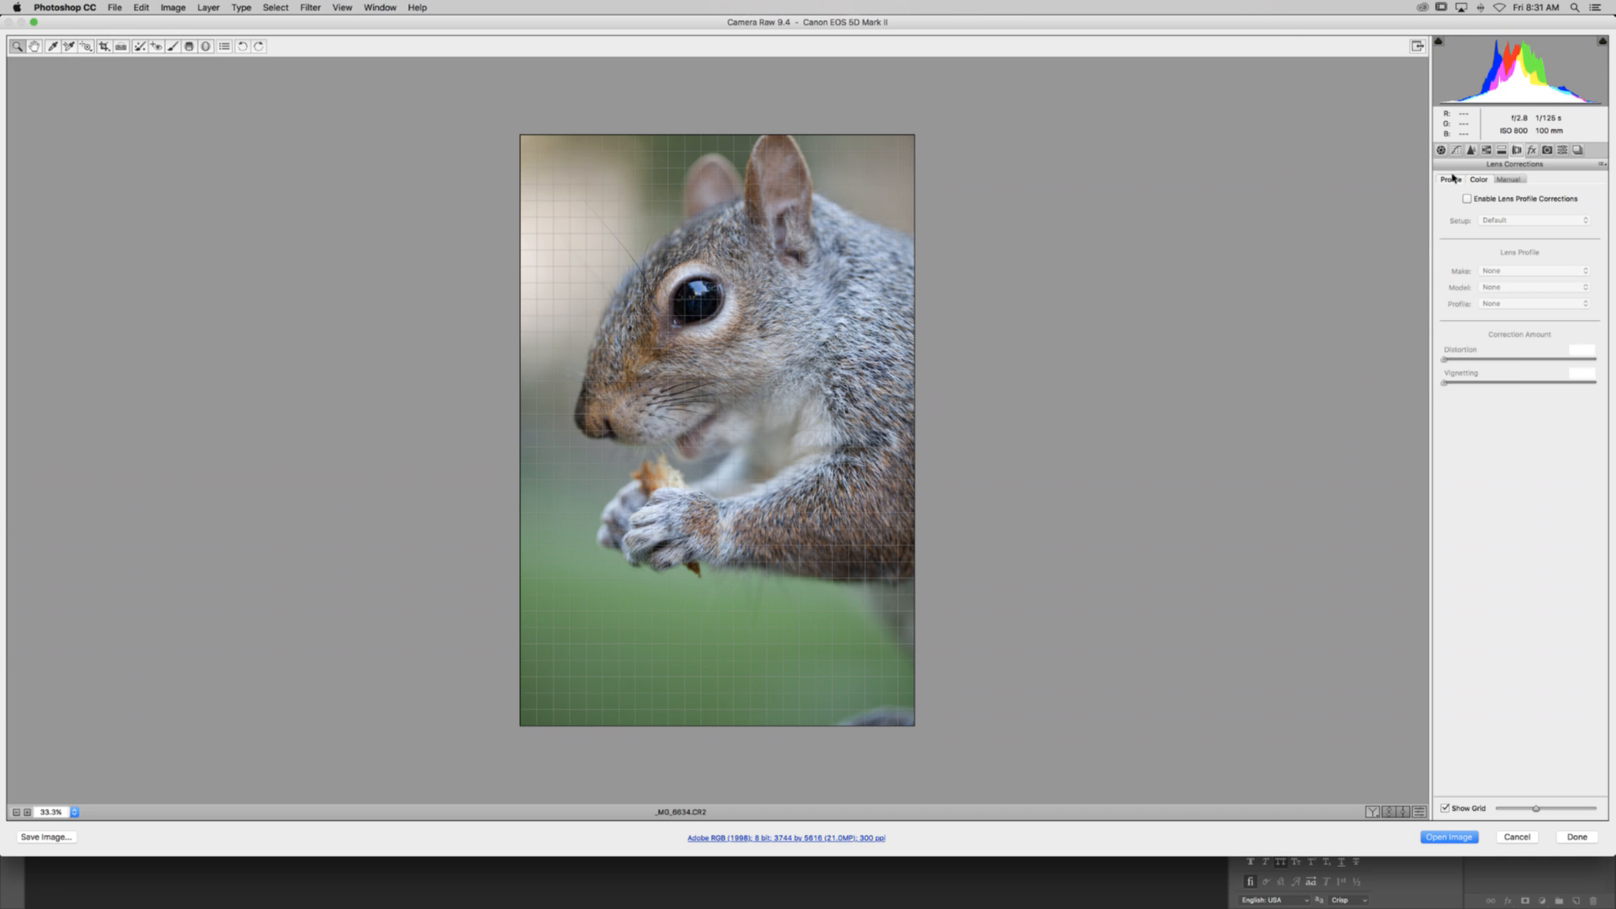
left_click(1467, 198)
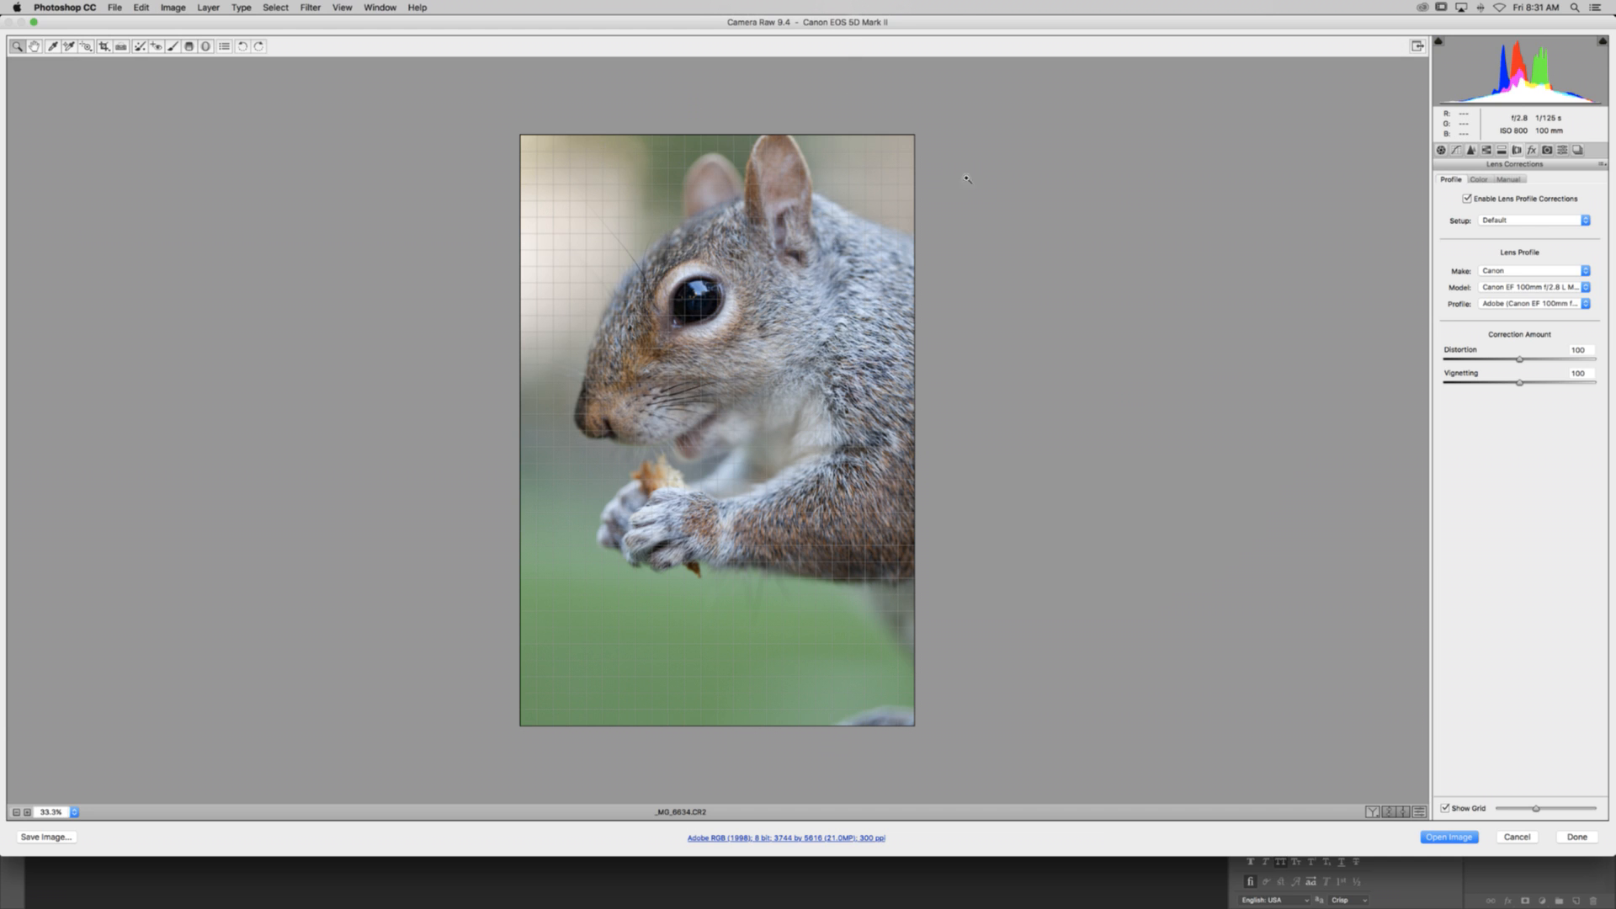
left_click(1479, 180)
left_click(1441, 150)
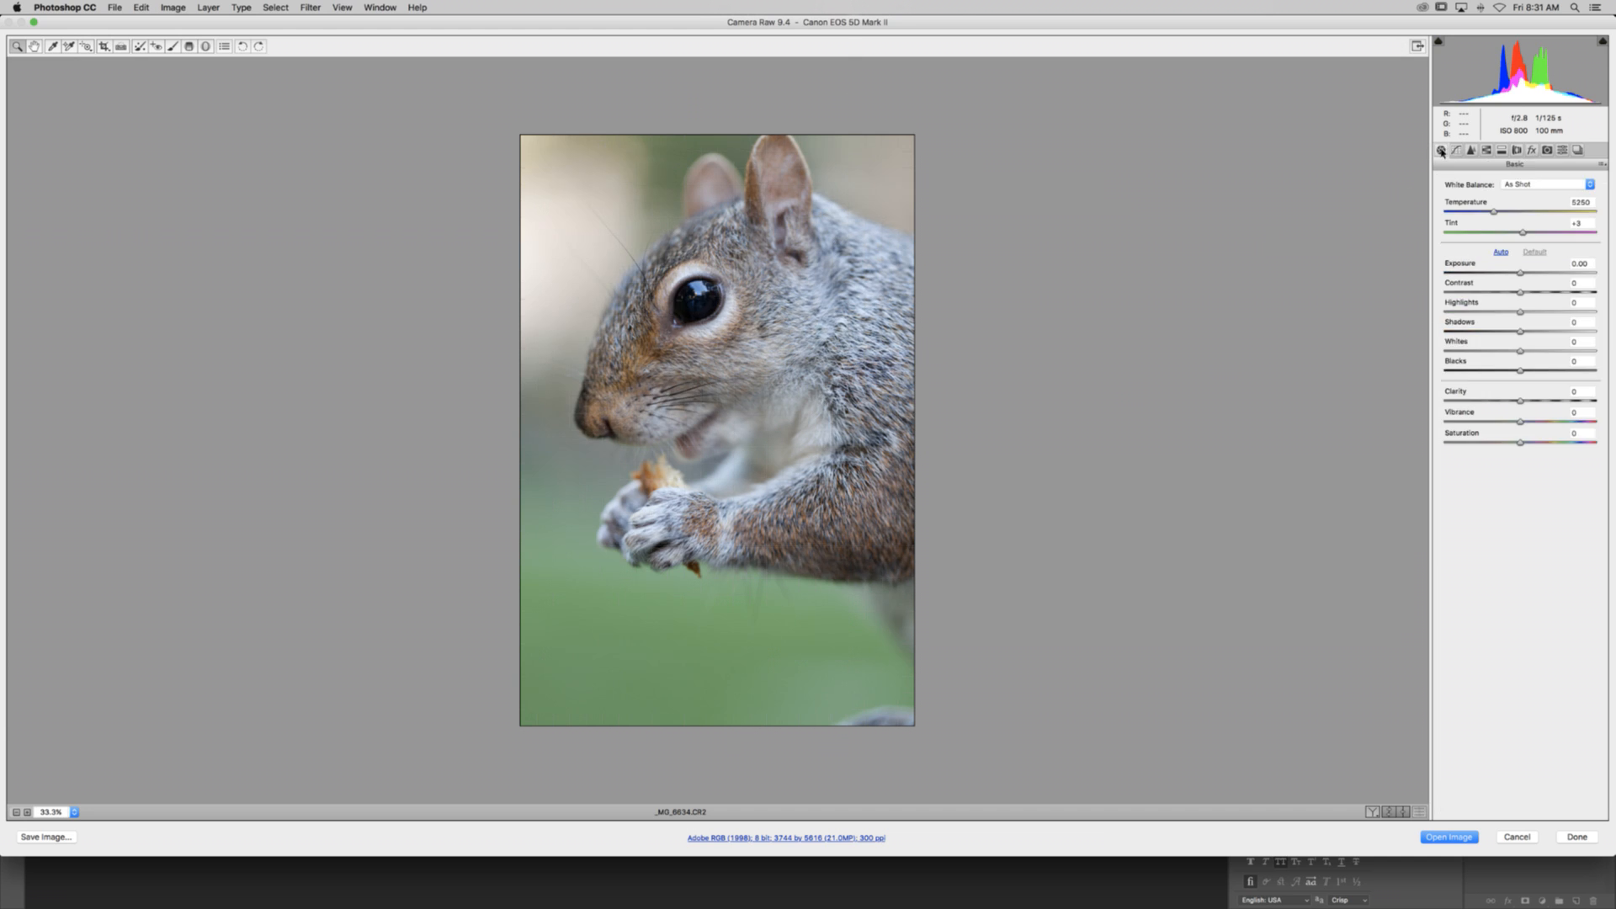
Step: Try the Auto white balance and return it to As Shot
left_click(1526, 183)
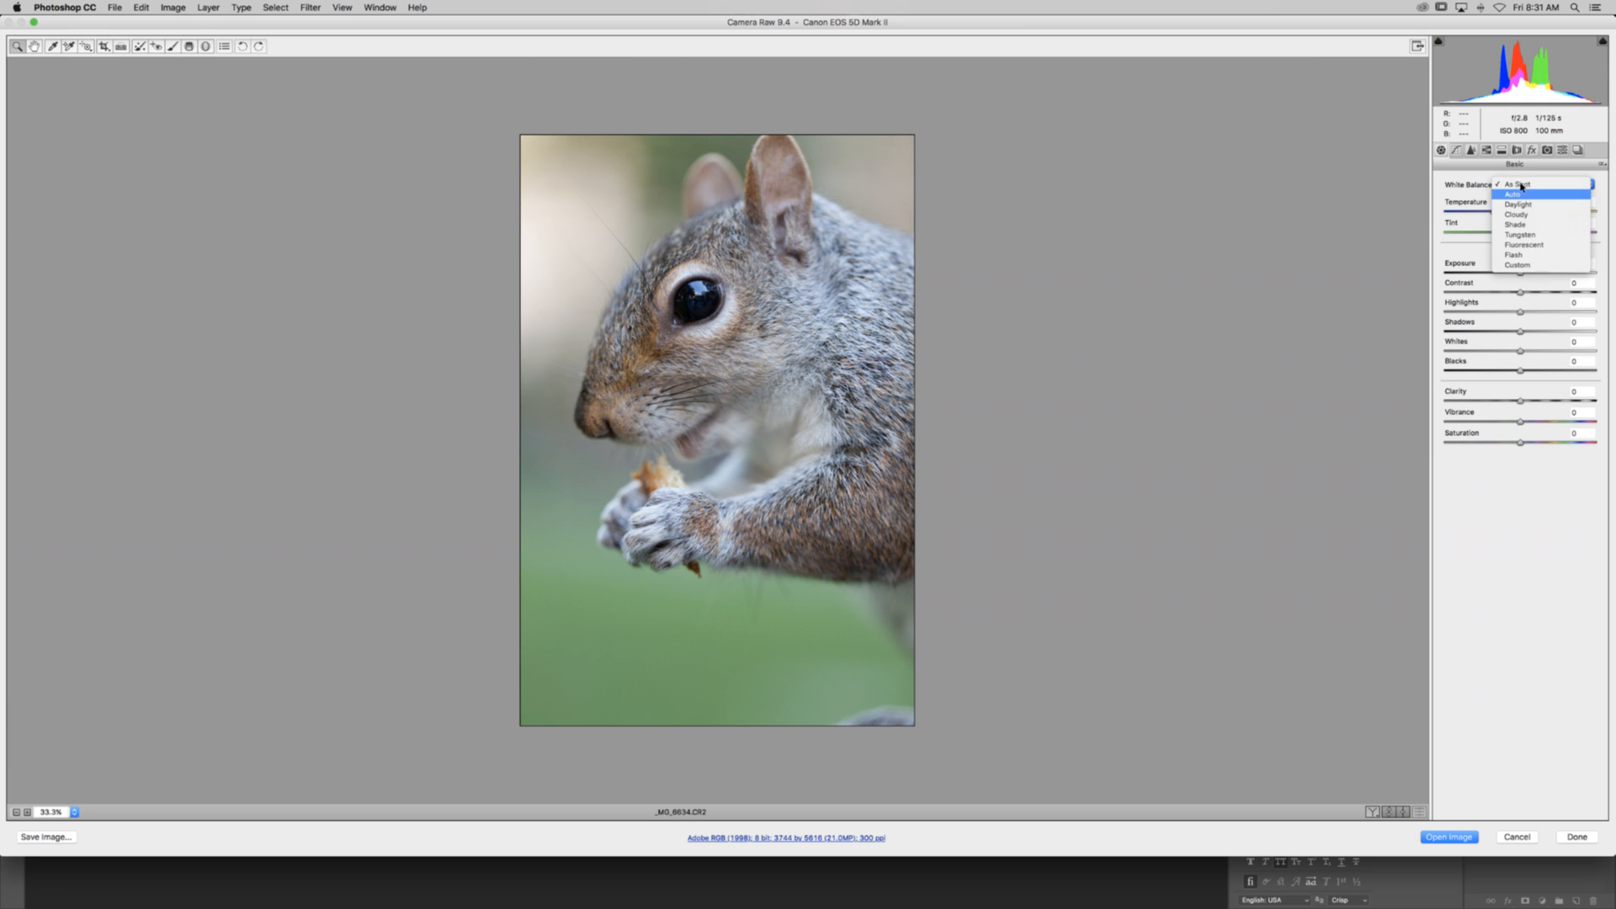
left_click(1516, 193)
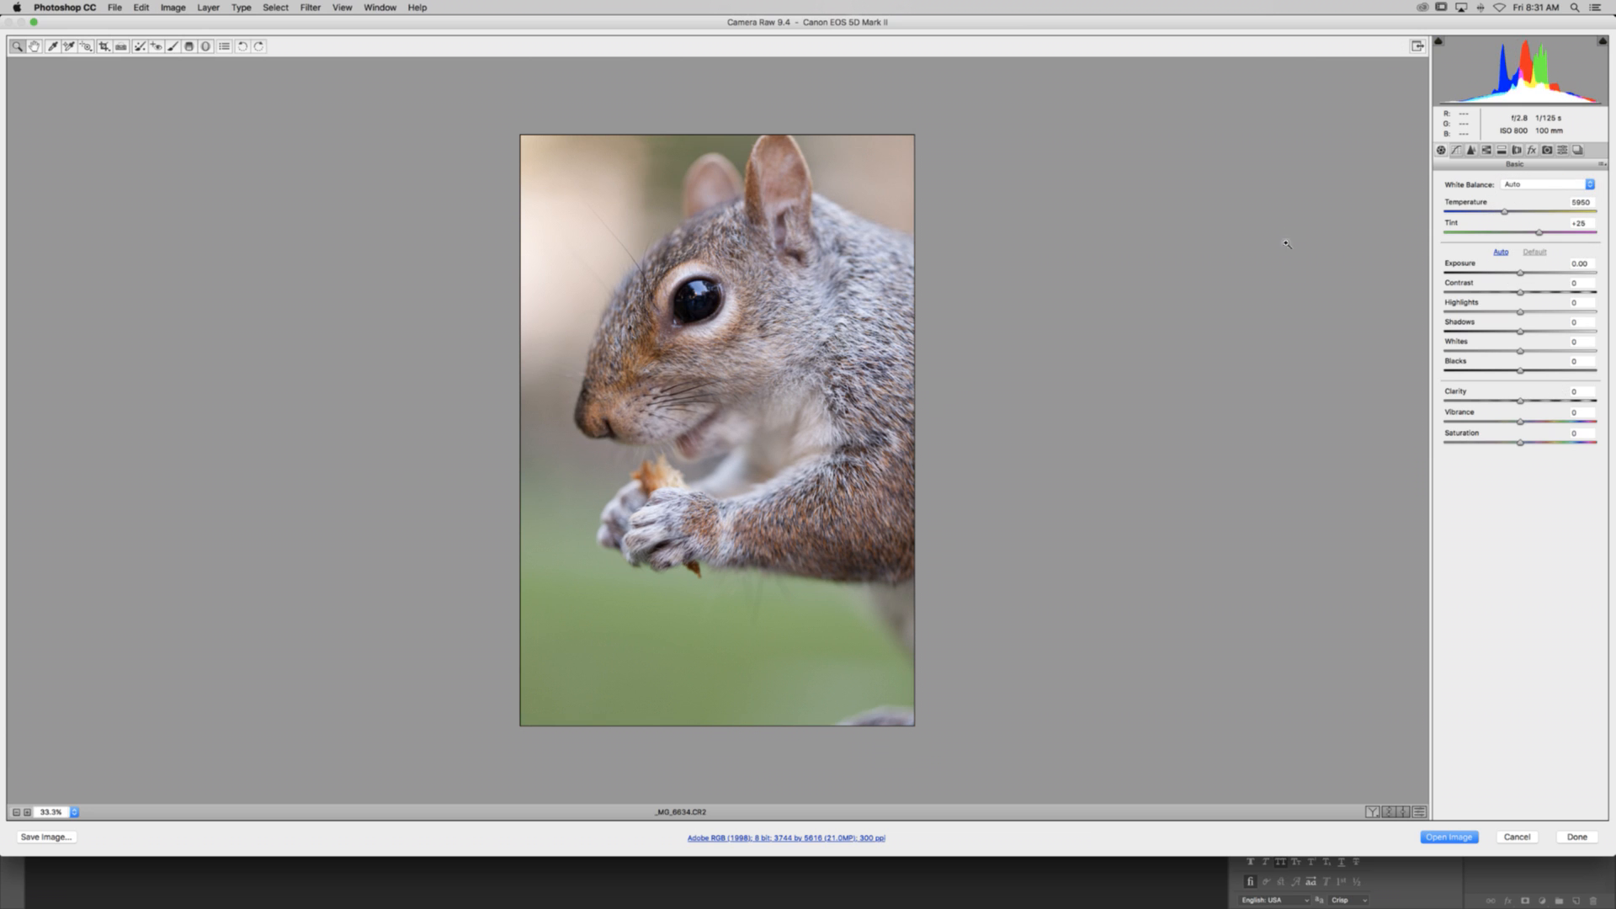
left_click(1522, 185)
left_click(1517, 172)
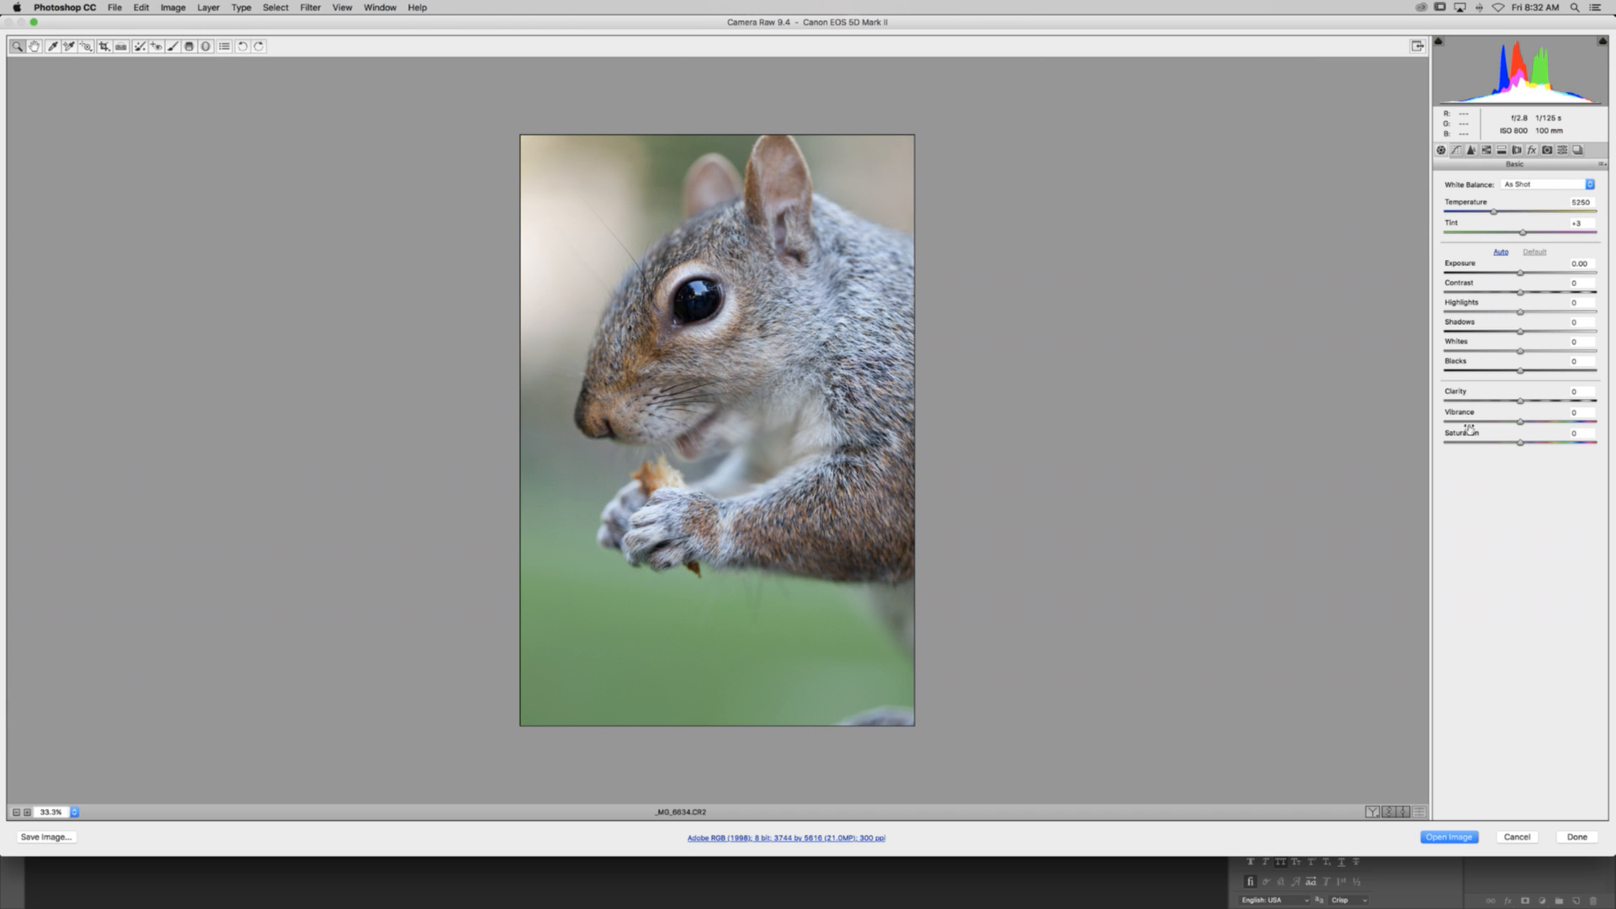
Step: Set Clarity to +19 and Highlights to -38 in the basic adjustments
left_click_drag(1521, 396, 1534, 396)
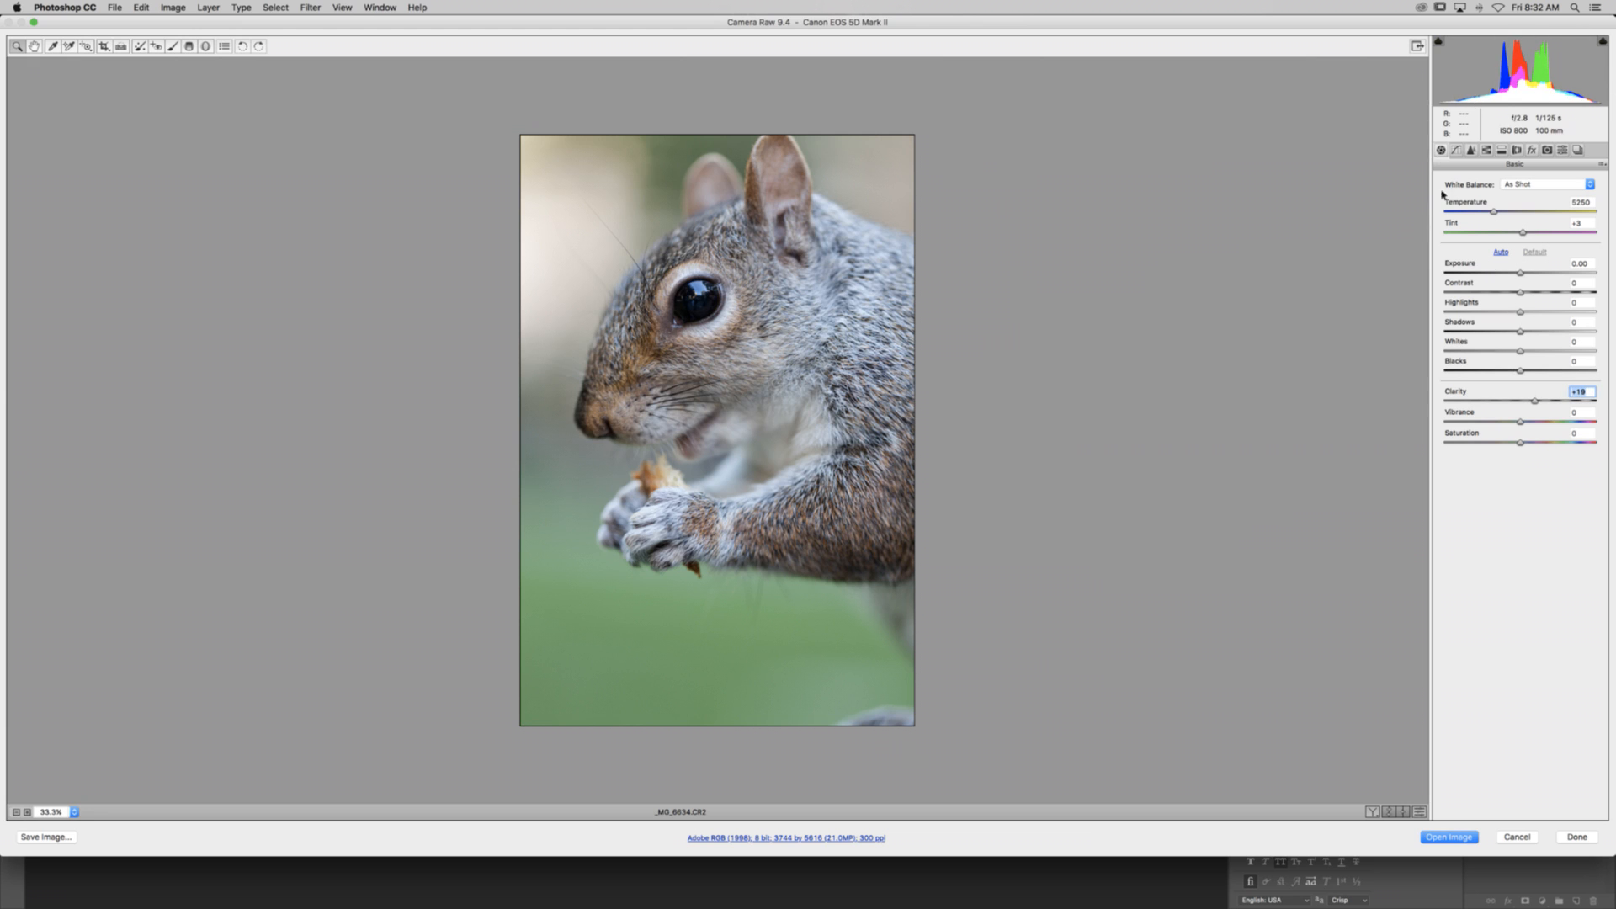
left_click(1455, 149)
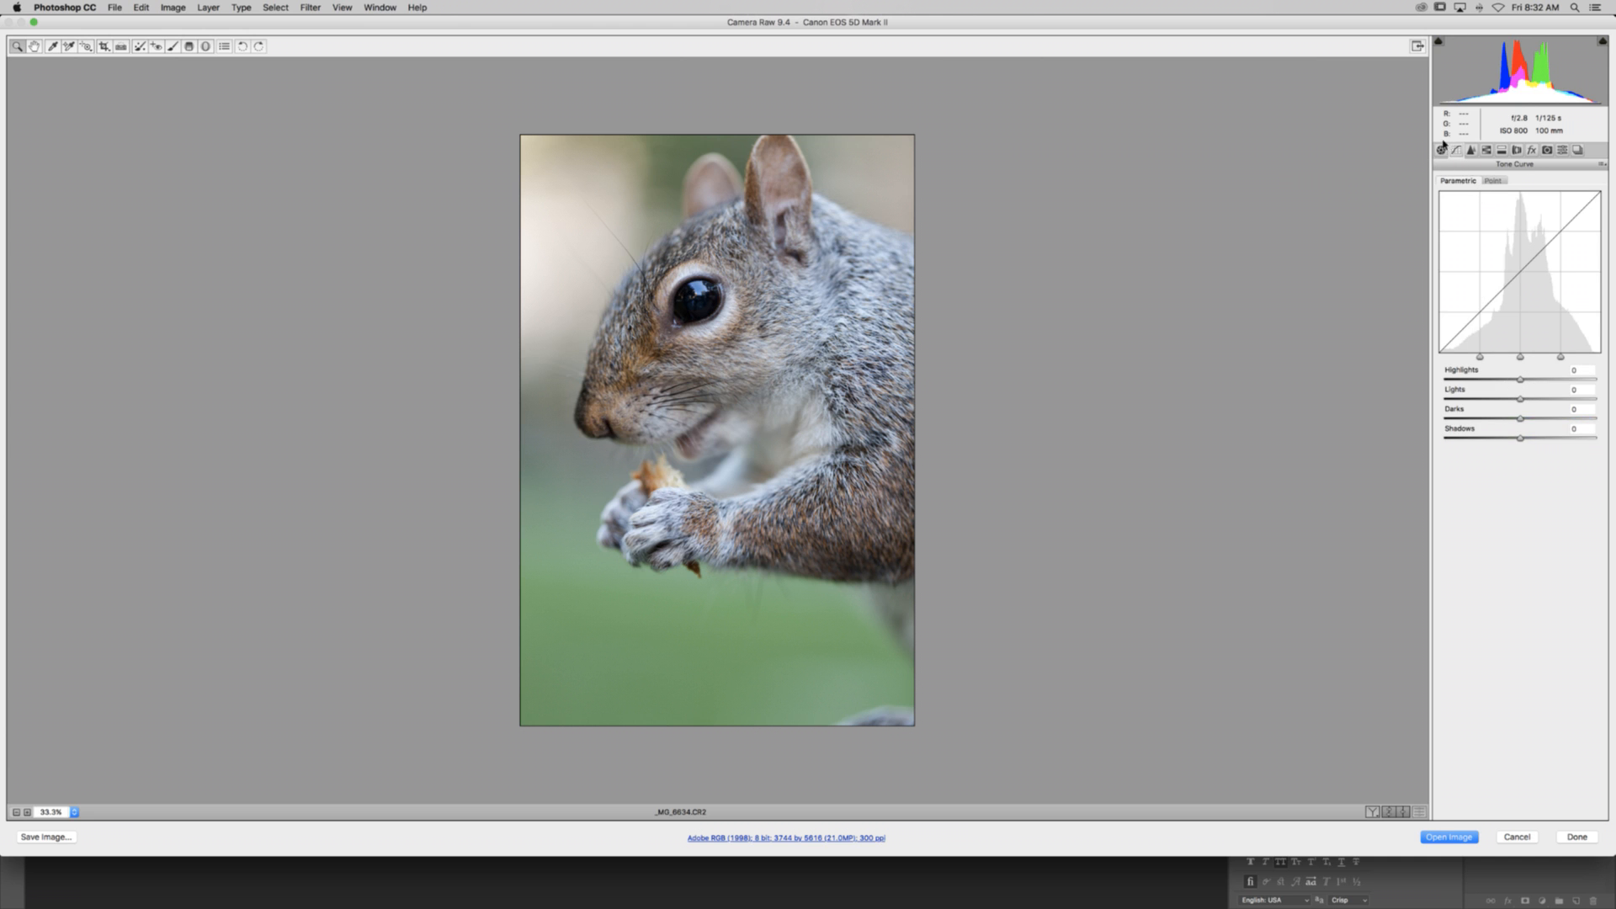
left_click(1442, 148)
mouse_move(1494, 308)
left_mouse_down()
mouse_move(1465, 309)
mouse_move(1526, 309)
mouse_move(1475, 308)
left_mouse_up()
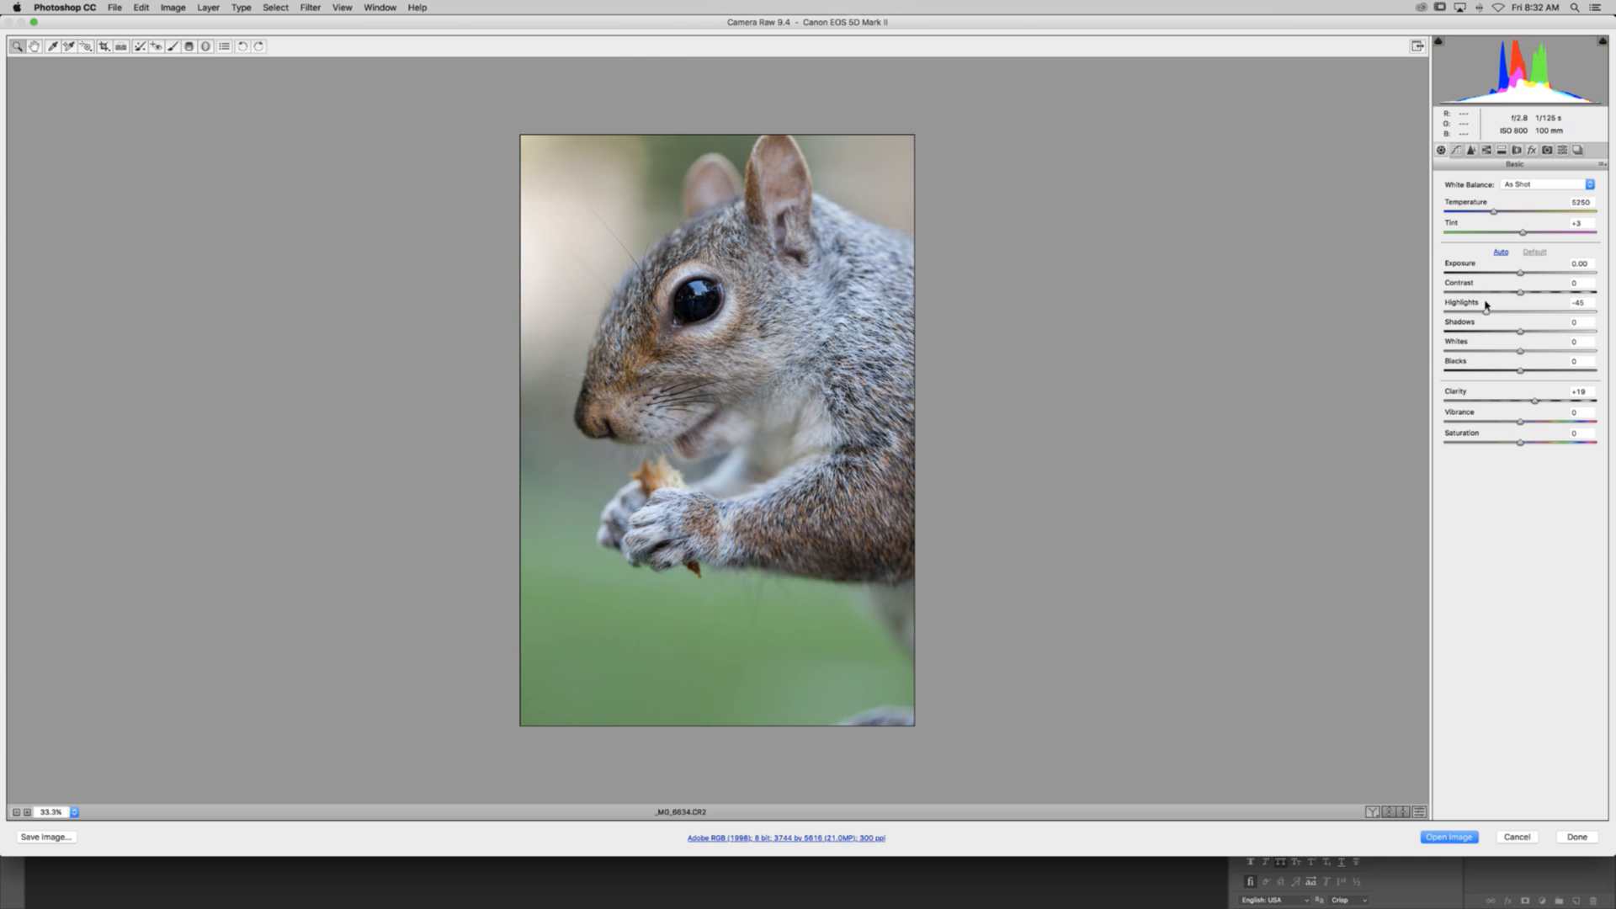
Step: Shape the parametric tone curve with Lights at +12 and Darks at -2, and lower its Shadows and Highlights slightly
left_click(1459, 147)
left_click_drag(1522, 397, 1509, 436)
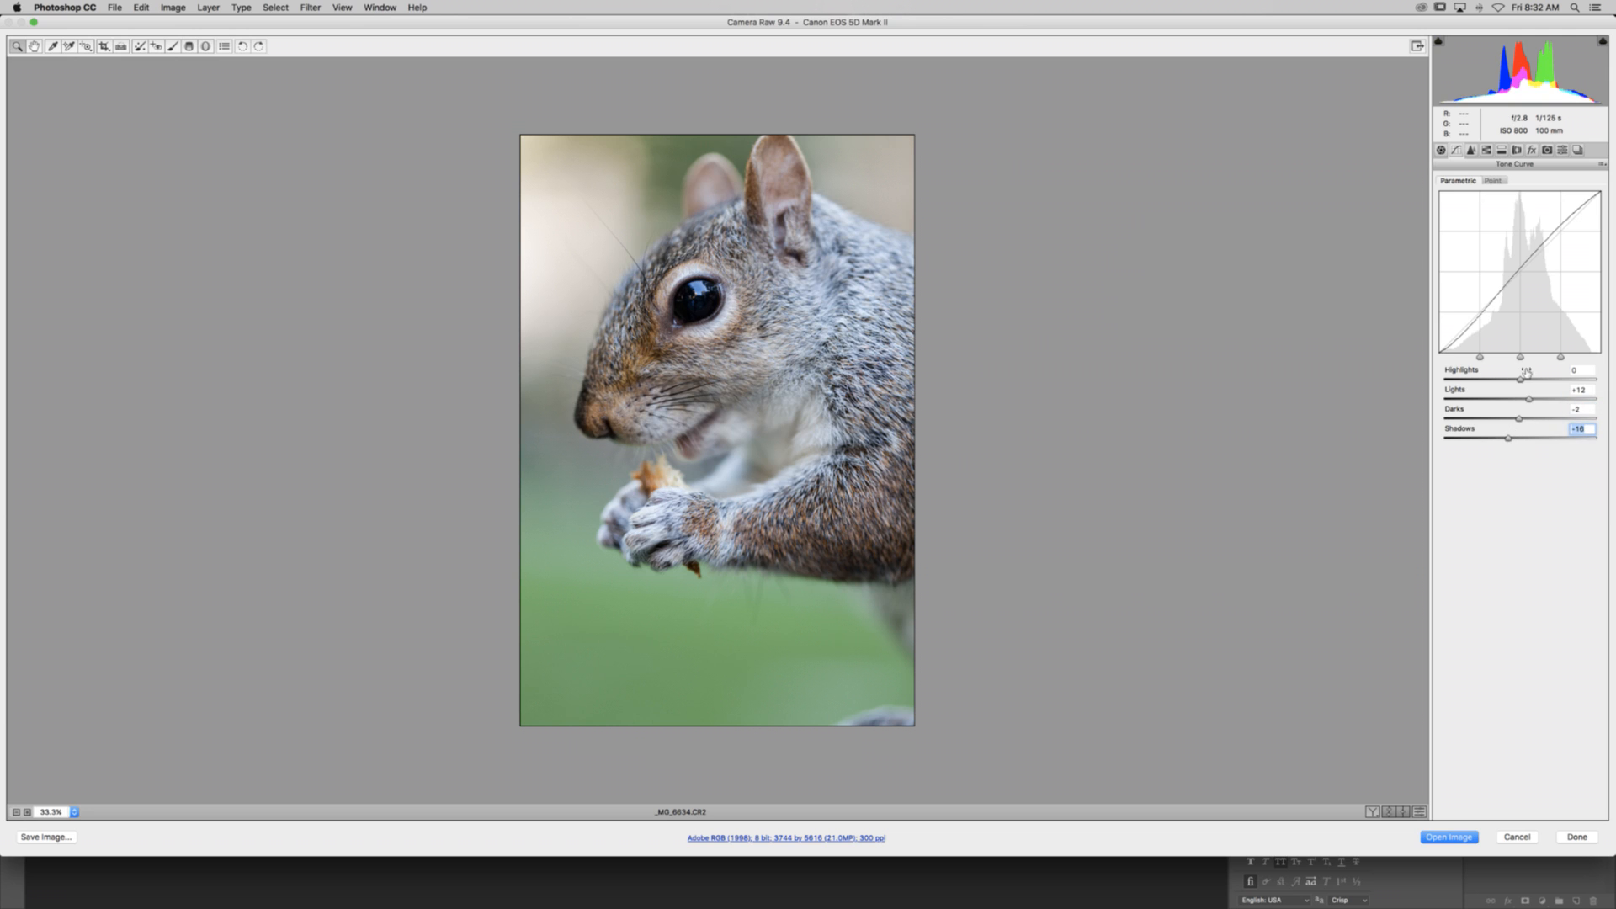
left_click_drag(1519, 376, 1509, 379)
left_click(1442, 150)
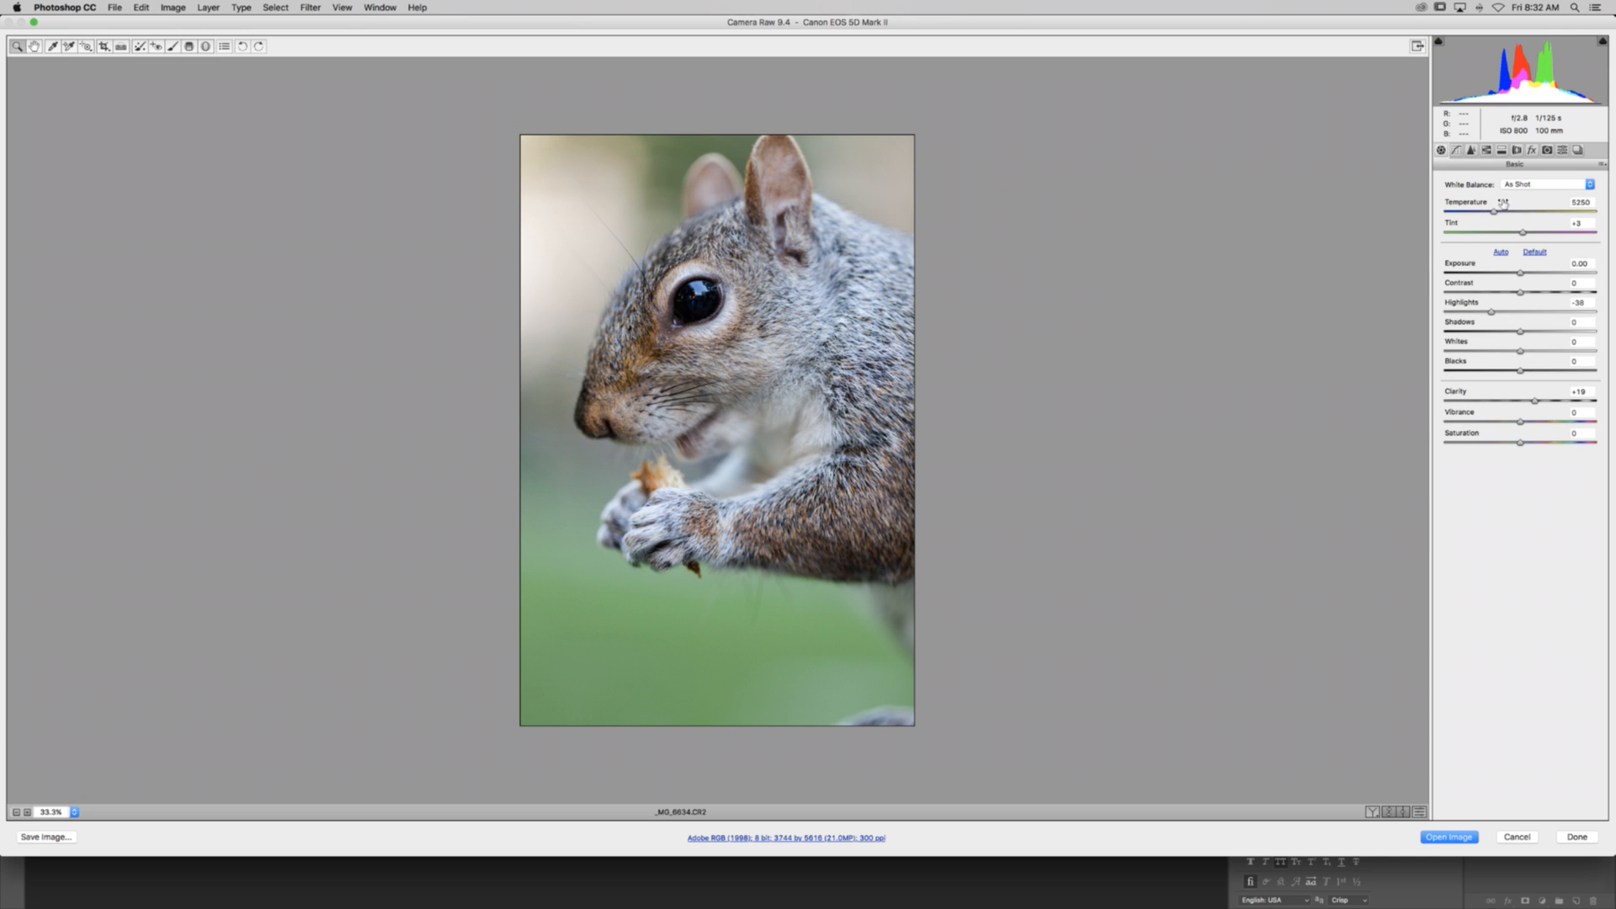
left_click(1534, 183)
left_click(1515, 182)
left_click(1456, 149)
Step: Set the color noise reduction to 52 with Color Detail at 30, judging the effect at 200% magnification
left_click(1471, 149)
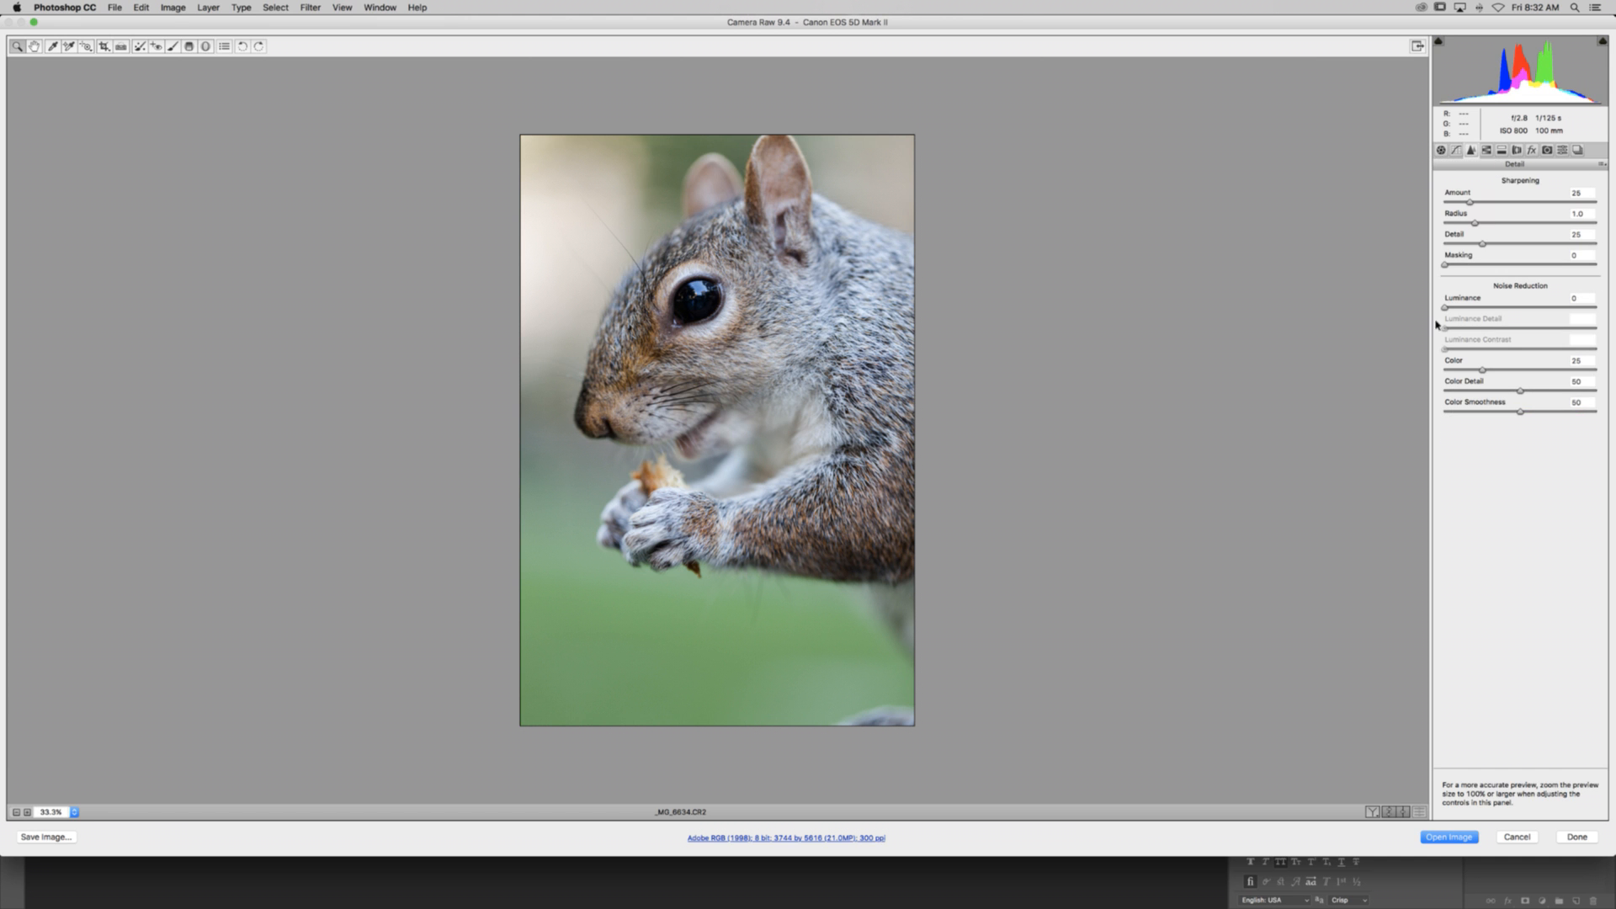
key("super+equal")
key("super+equal")
key("super+equal")
key("super+equal")
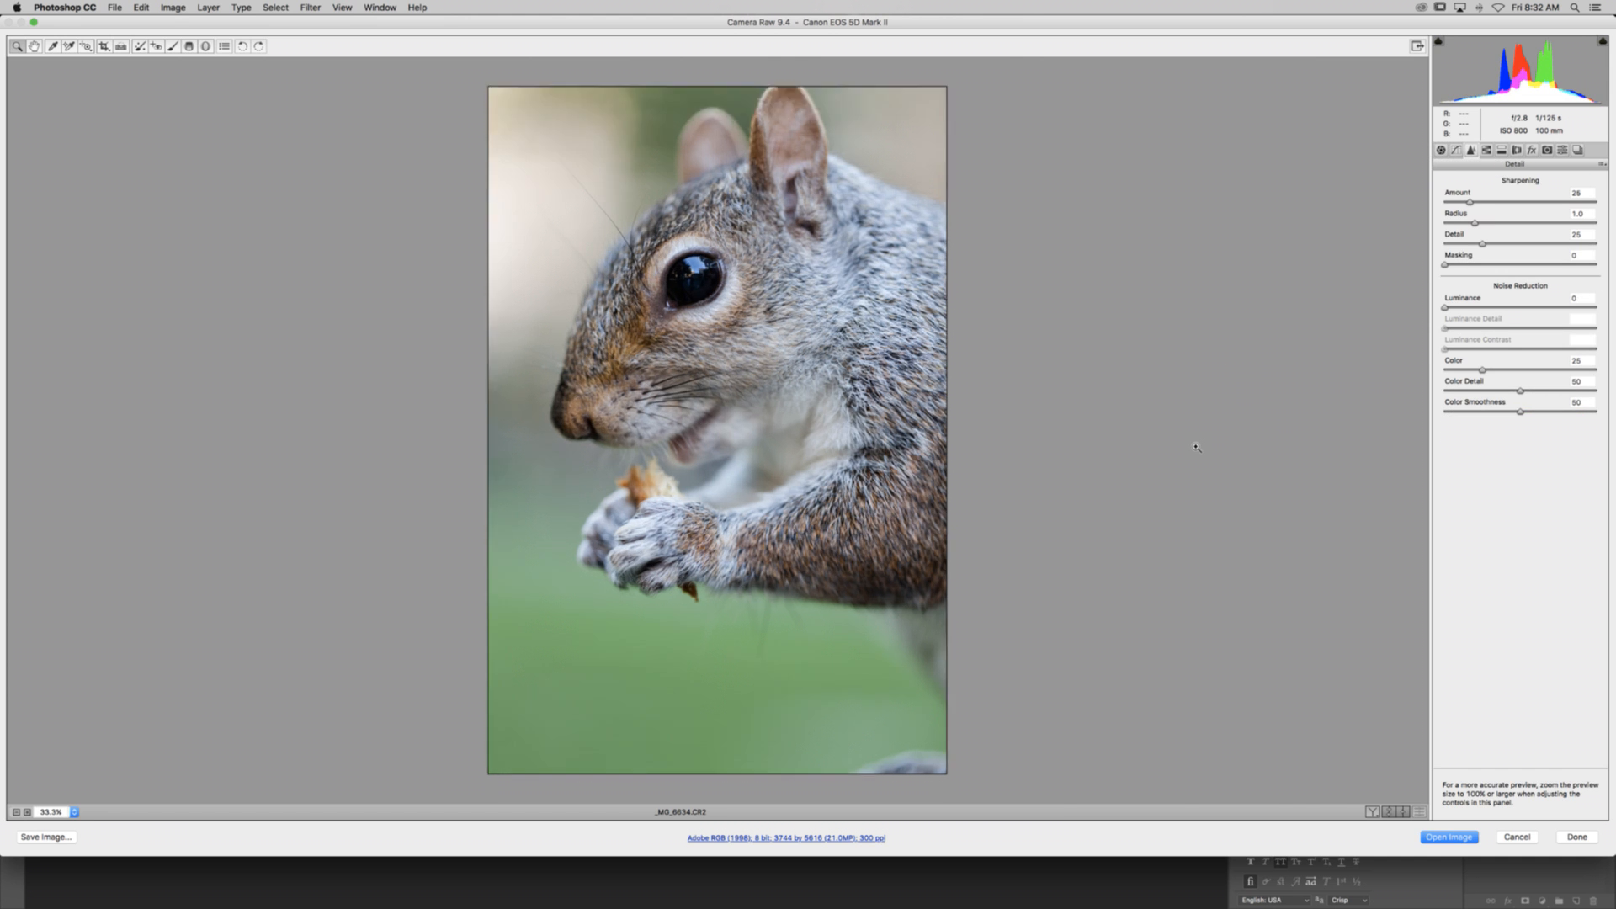
scroll(740, 595, "down", 5)
scroll(740, 596, "left", 10)
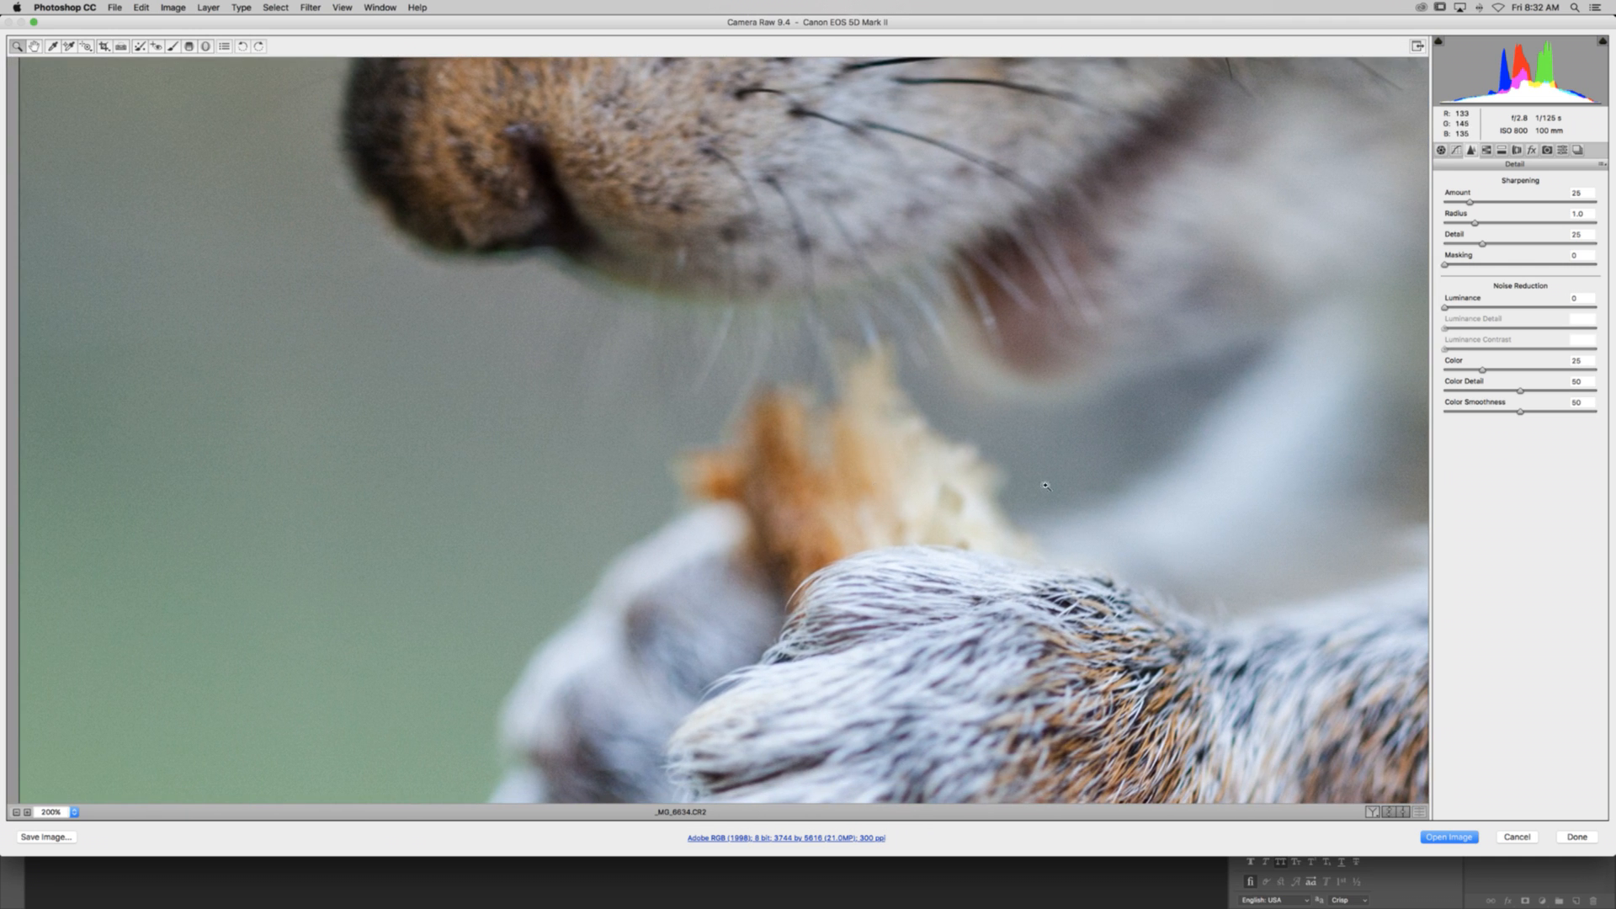
mouse_move(1481, 368)
left_mouse_down()
mouse_move(1524, 369)
mouse_move(1489, 388)
left_mouse_up()
Step: Try stronger luminance noise reduction around the eye, settle on 12, and check the muzzle and blurred background
left_click_drag(1446, 305, 1514, 306)
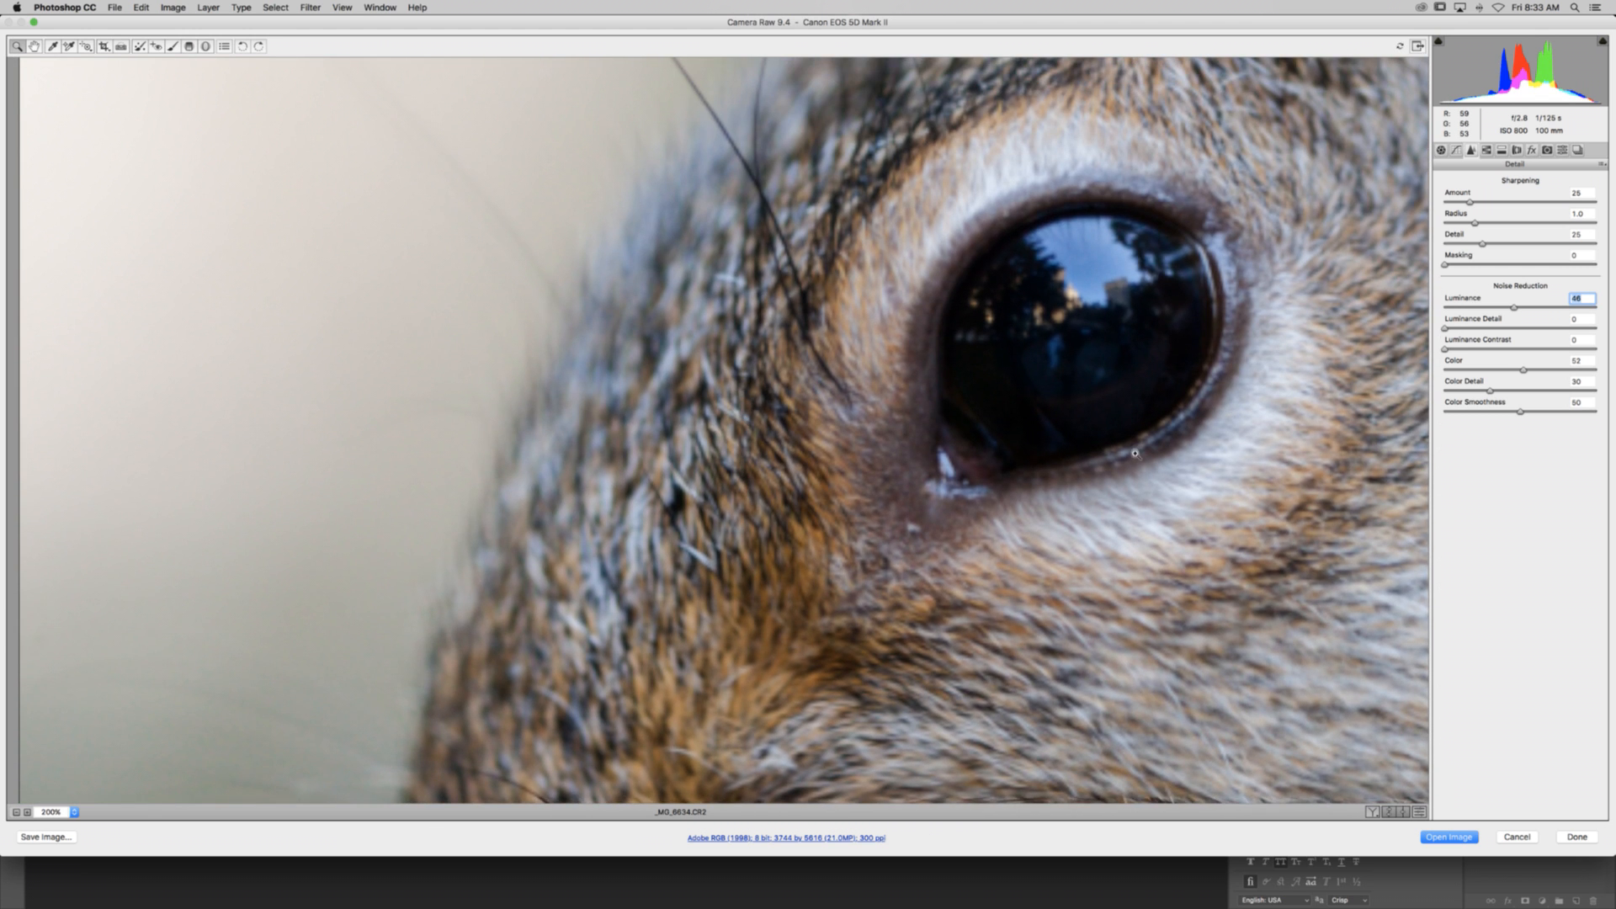
left_click_drag(1516, 300, 1506, 303)
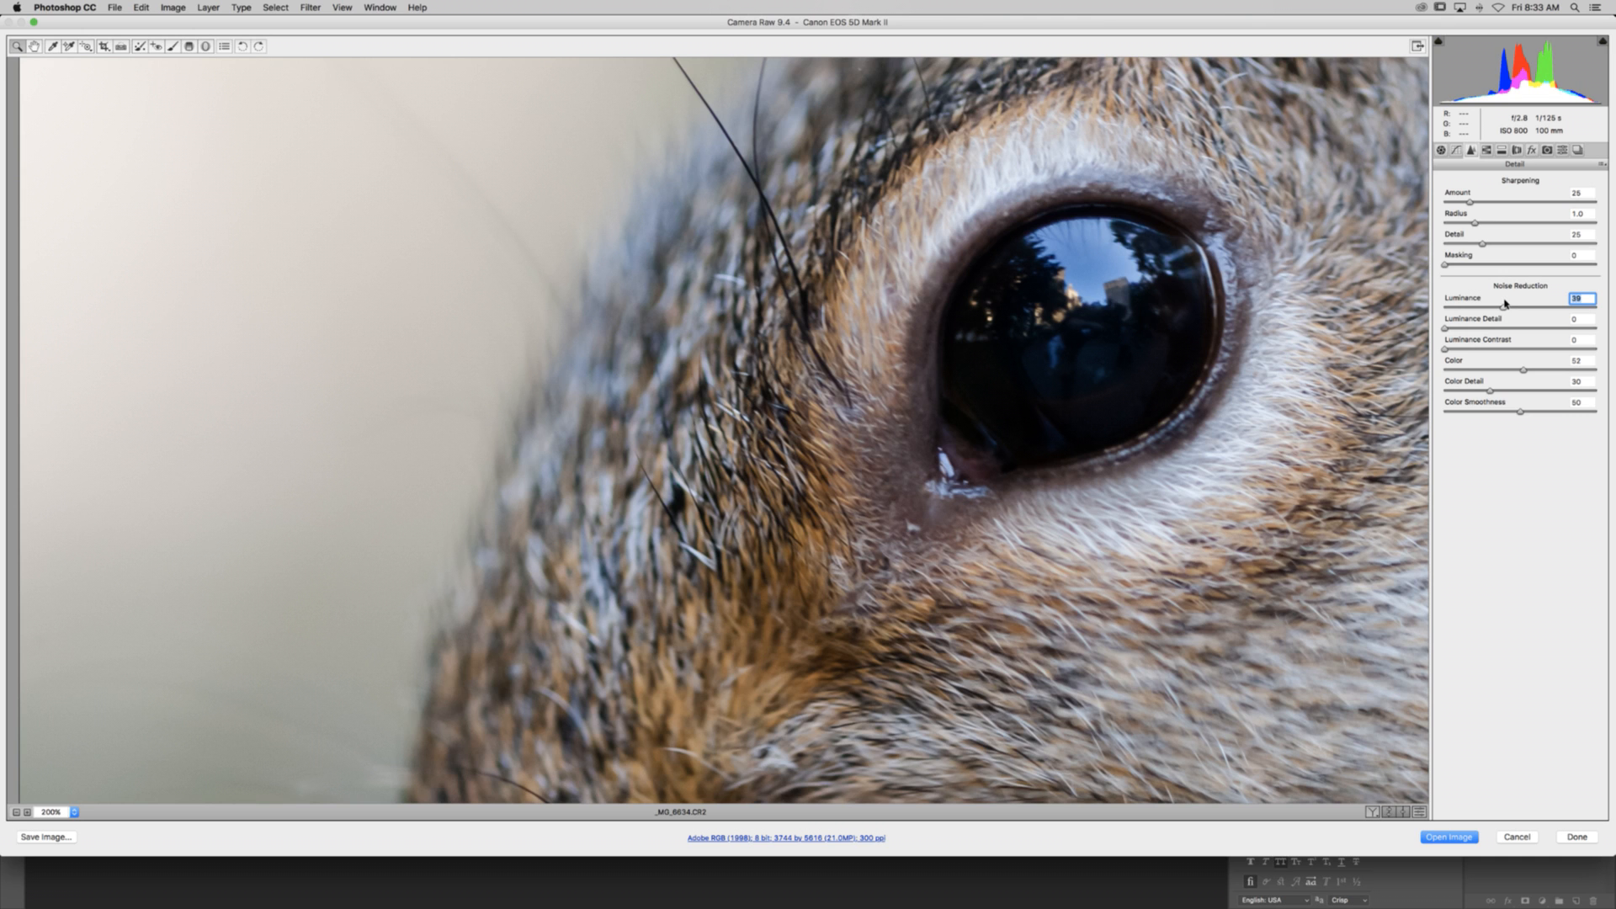
left_click_drag(1500, 304, 1465, 304)
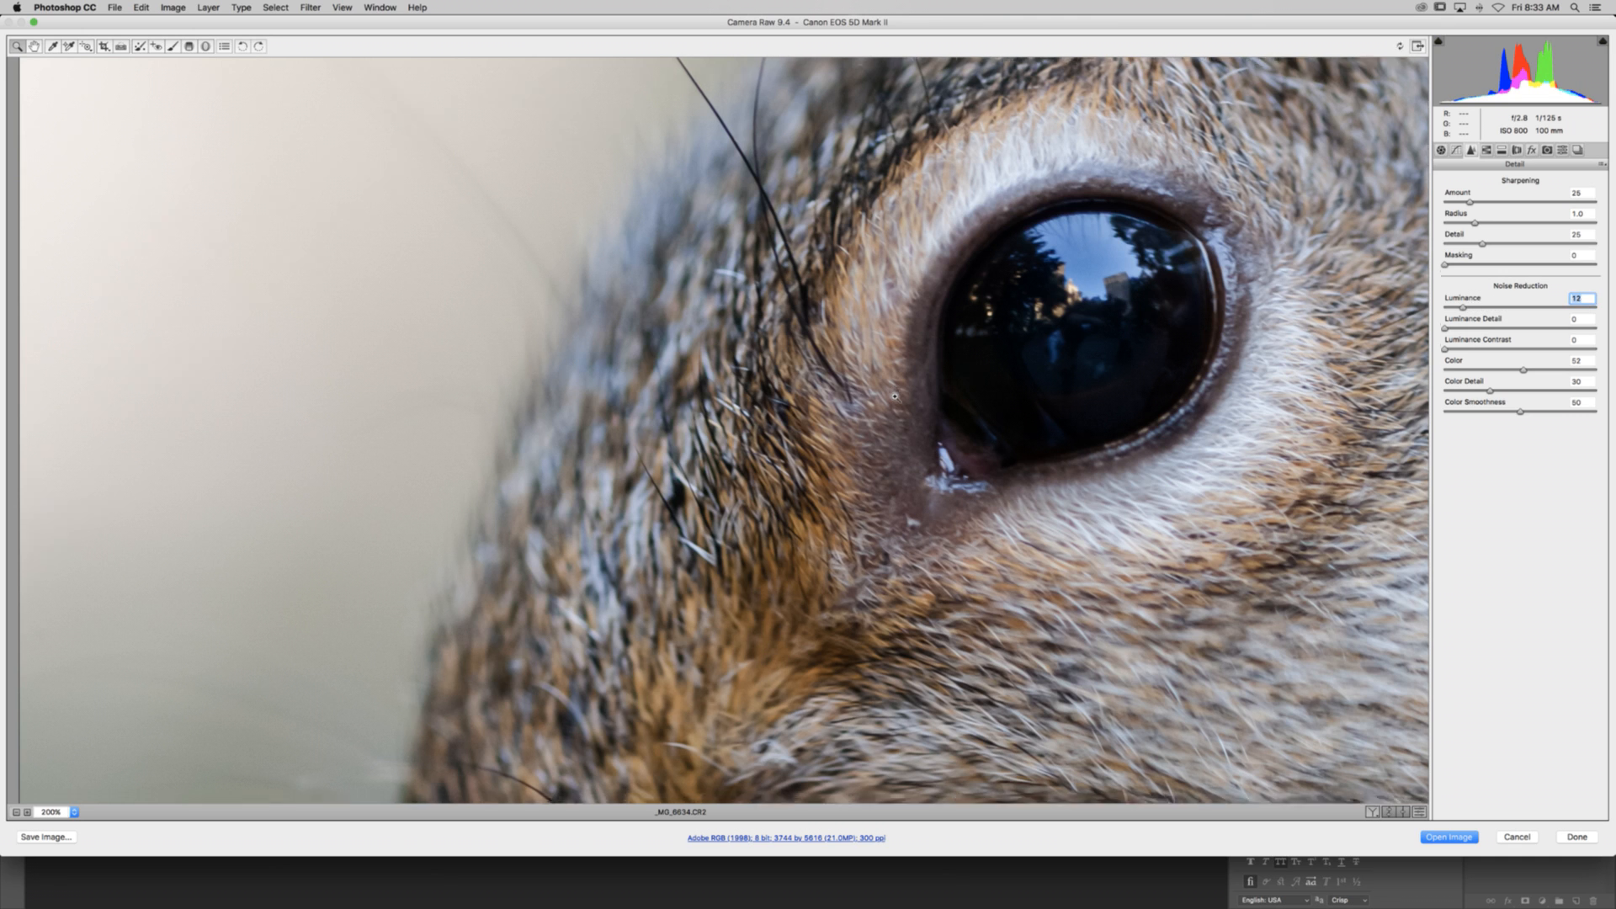
scroll(899, 396, "down", 10)
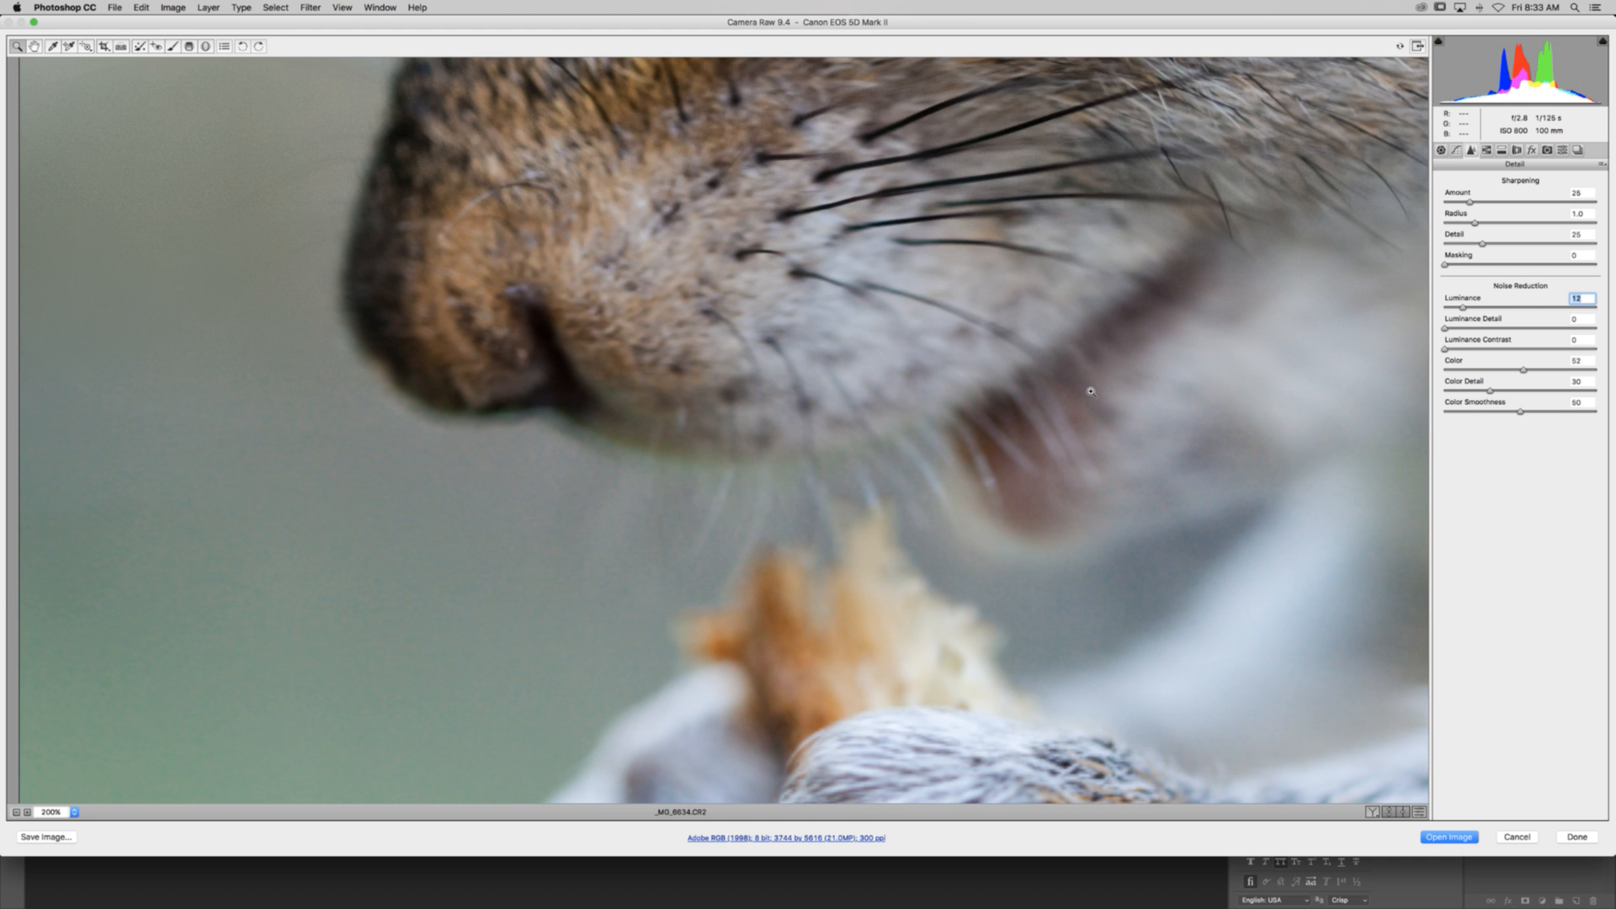
scroll(1091, 391, "up", 10)
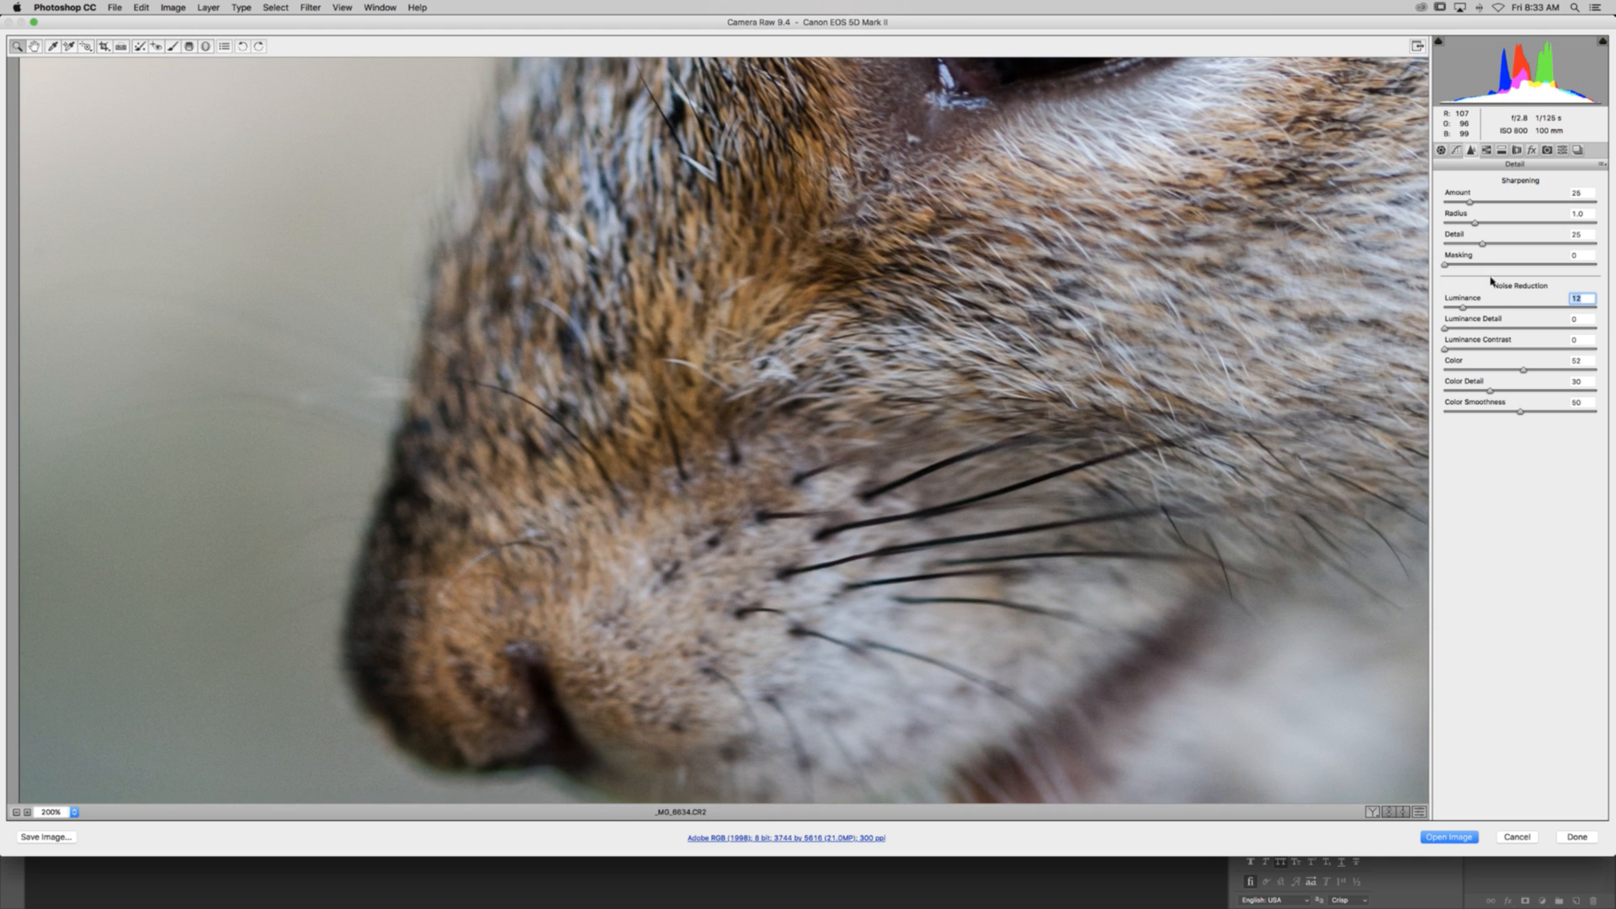
Step: Set the sharpening to Amount 36, Radius 0.9, Detail 21 and Masking 28
left_click_drag(1445, 263, 1484, 254)
mouse_move(1475, 200)
left_mouse_down()
mouse_move(1475, 239)
mouse_move(1471, 219)
left_mouse_up()
Step: Open the adjusted raw photo in Photoshop as a smart object
key("super+0")
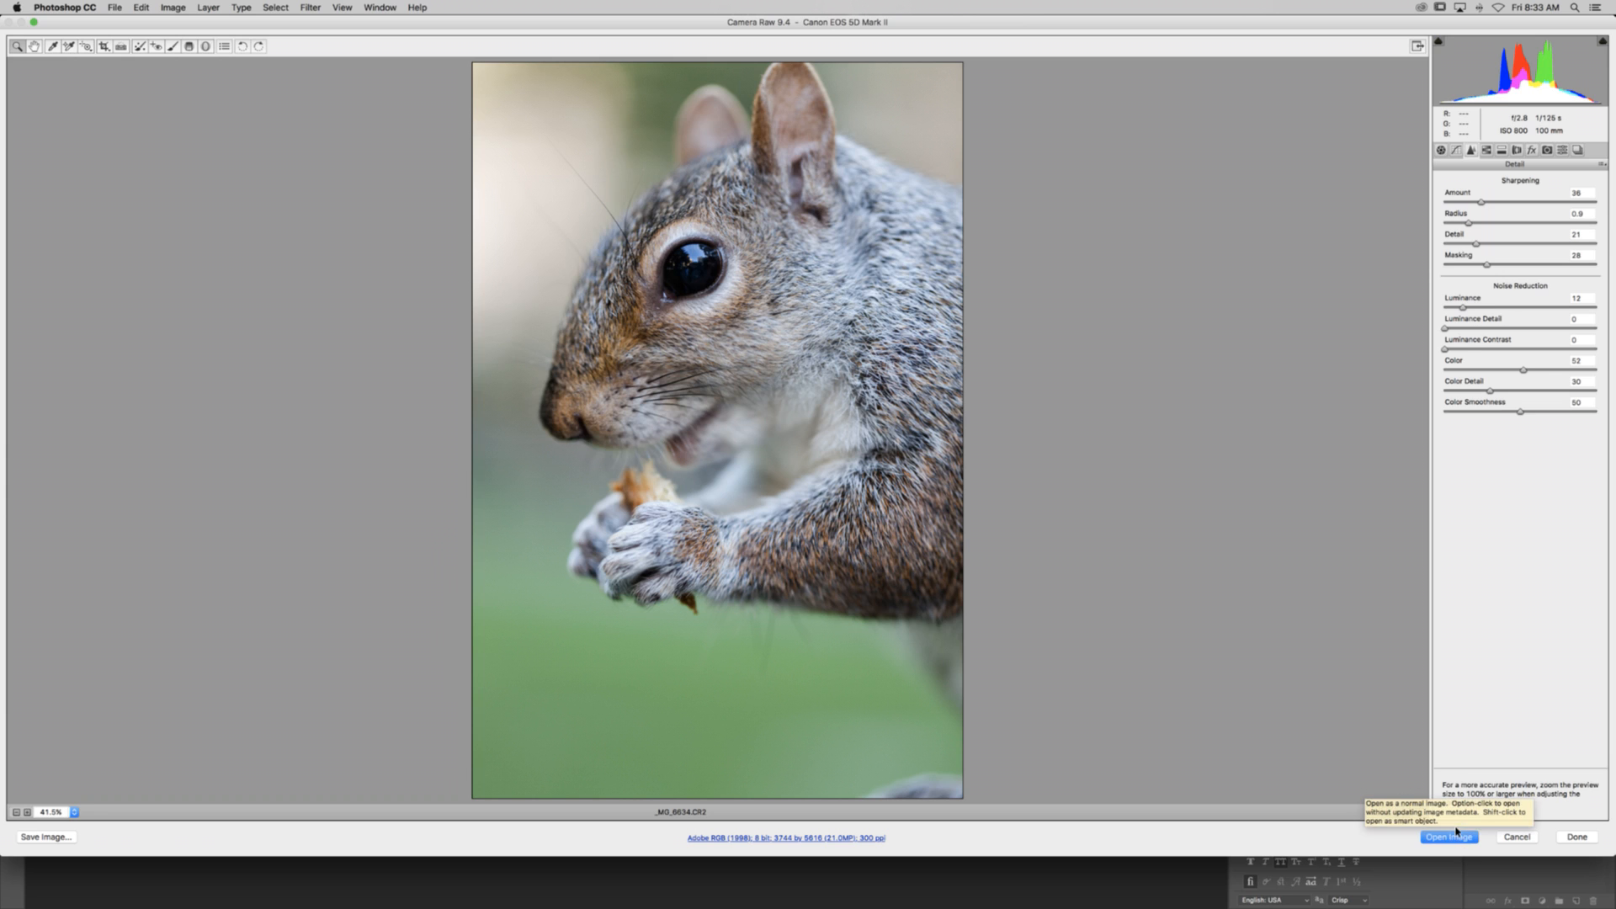
key("shift")
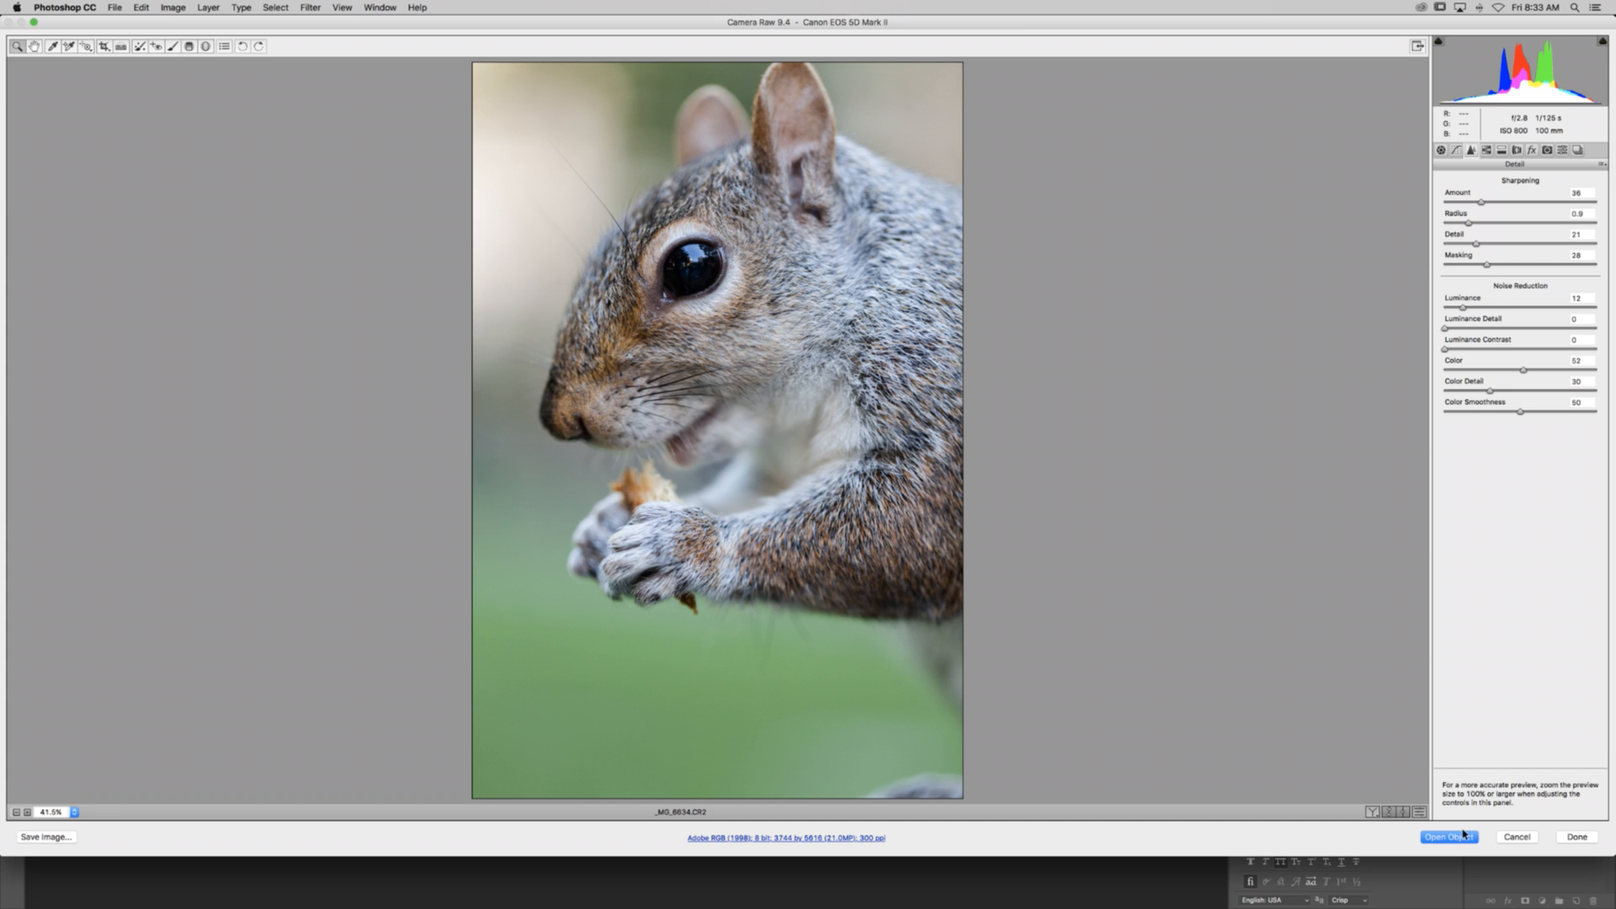
left_click(1461, 836)
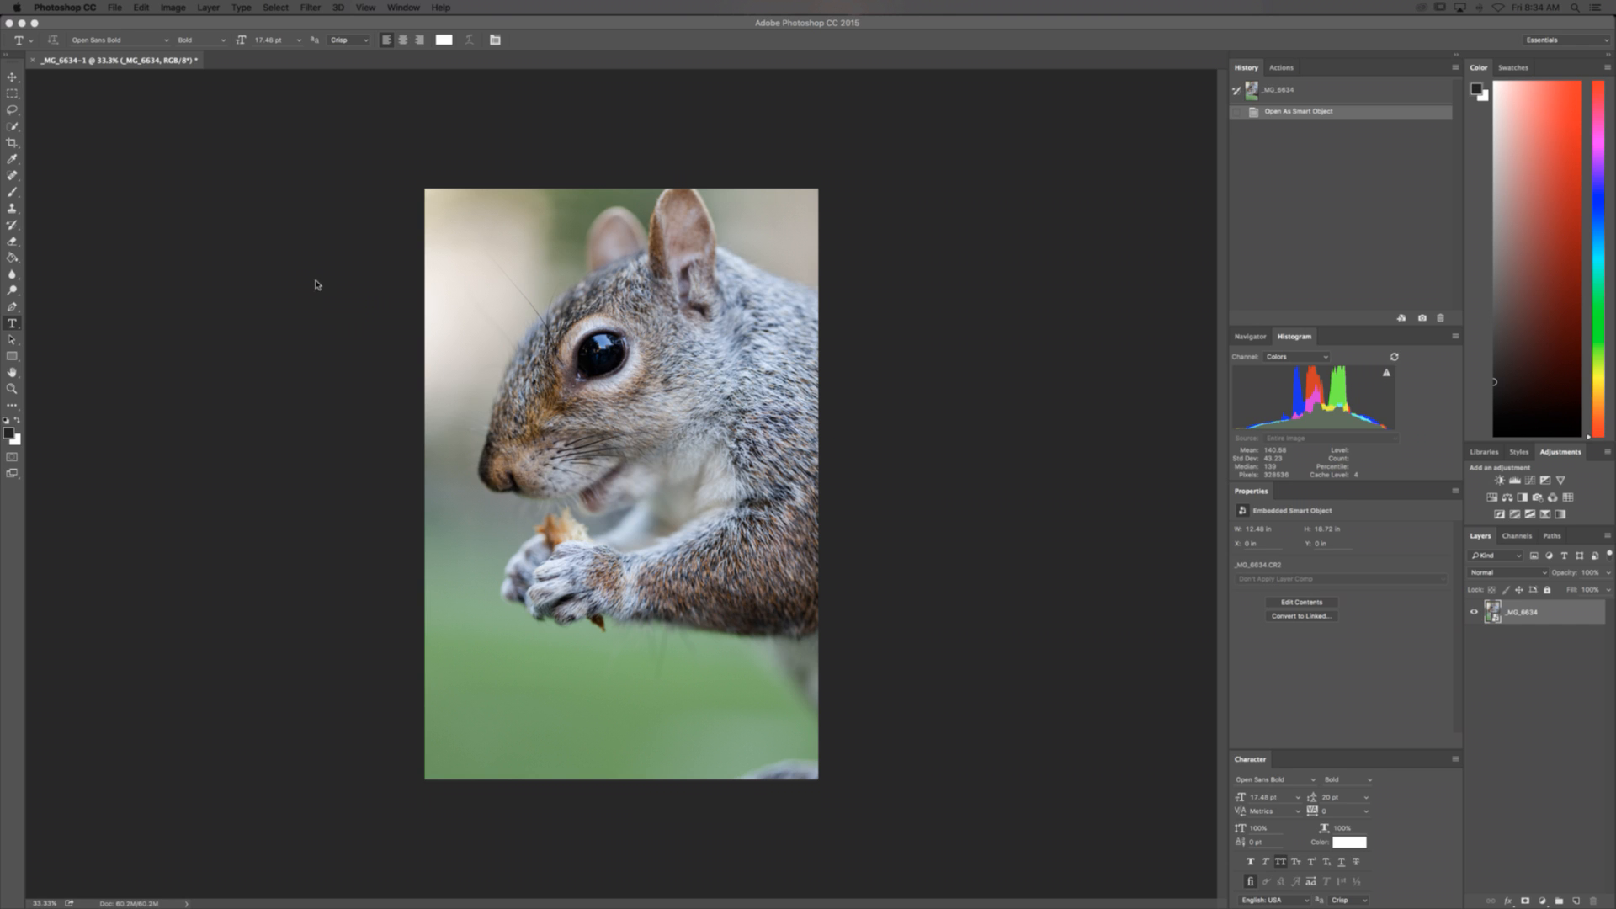
left_click(382, 180)
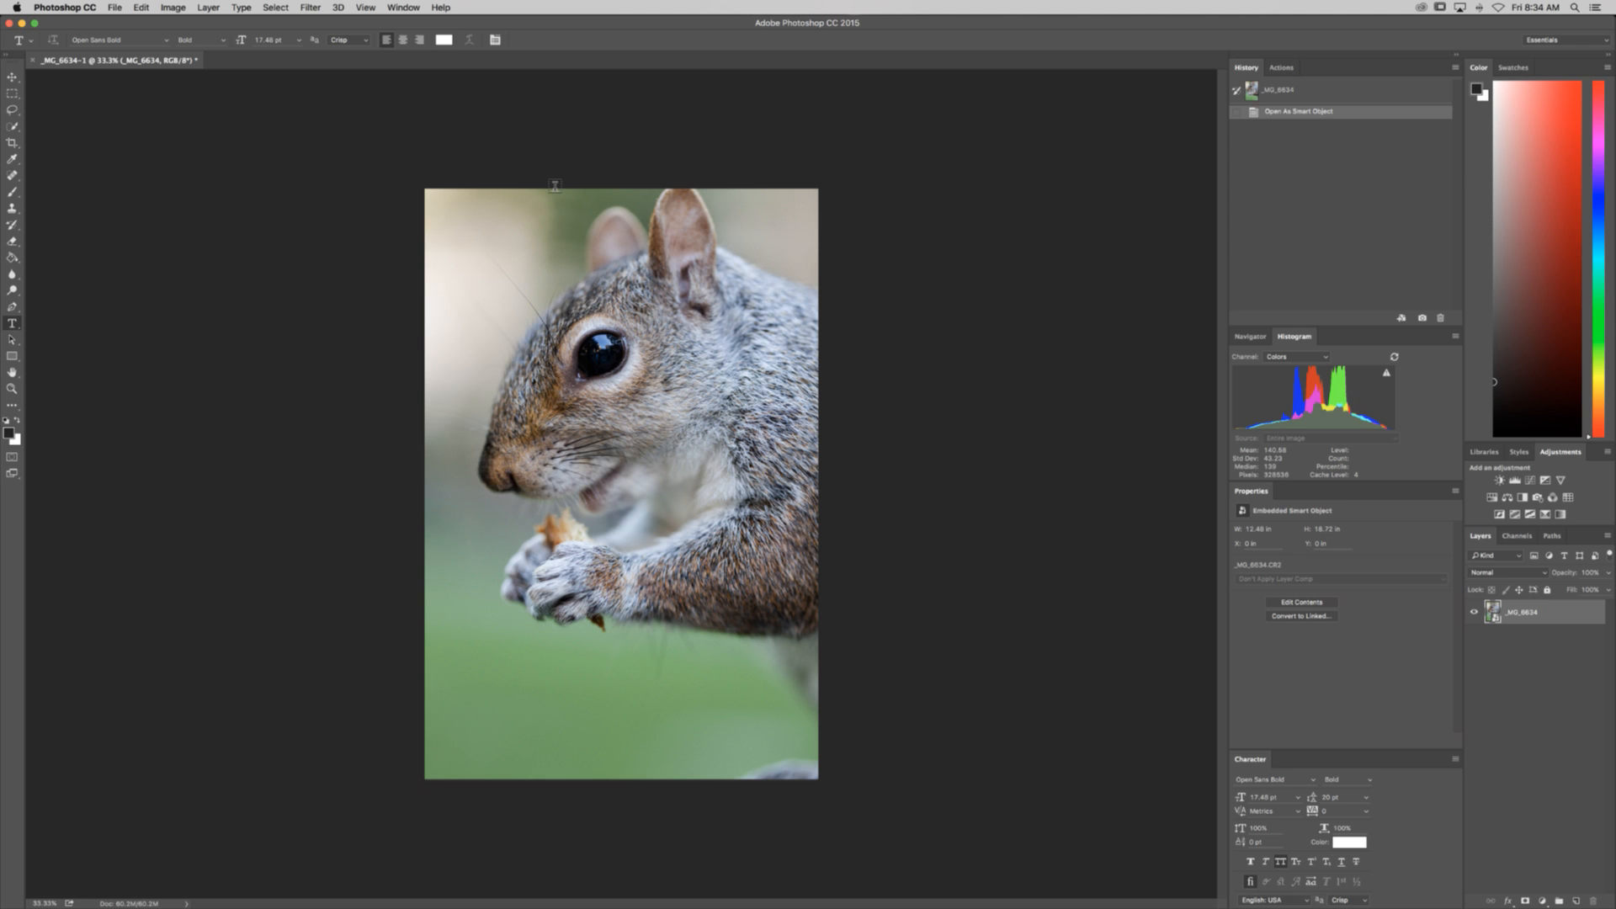
right_click(1543, 621)
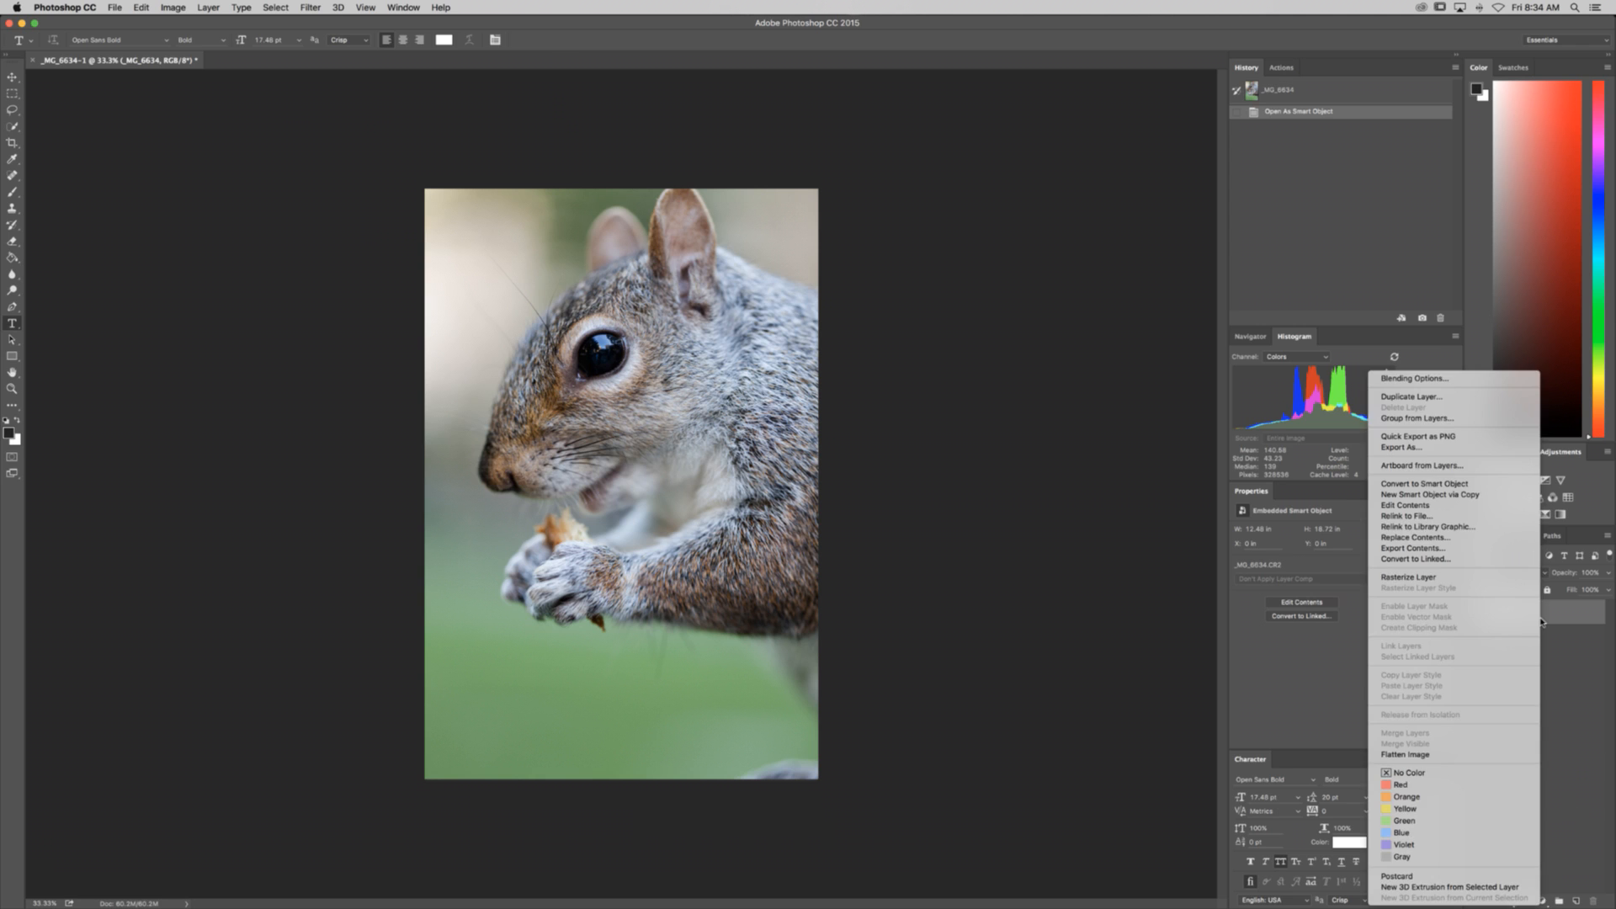
left_click(1581, 617)
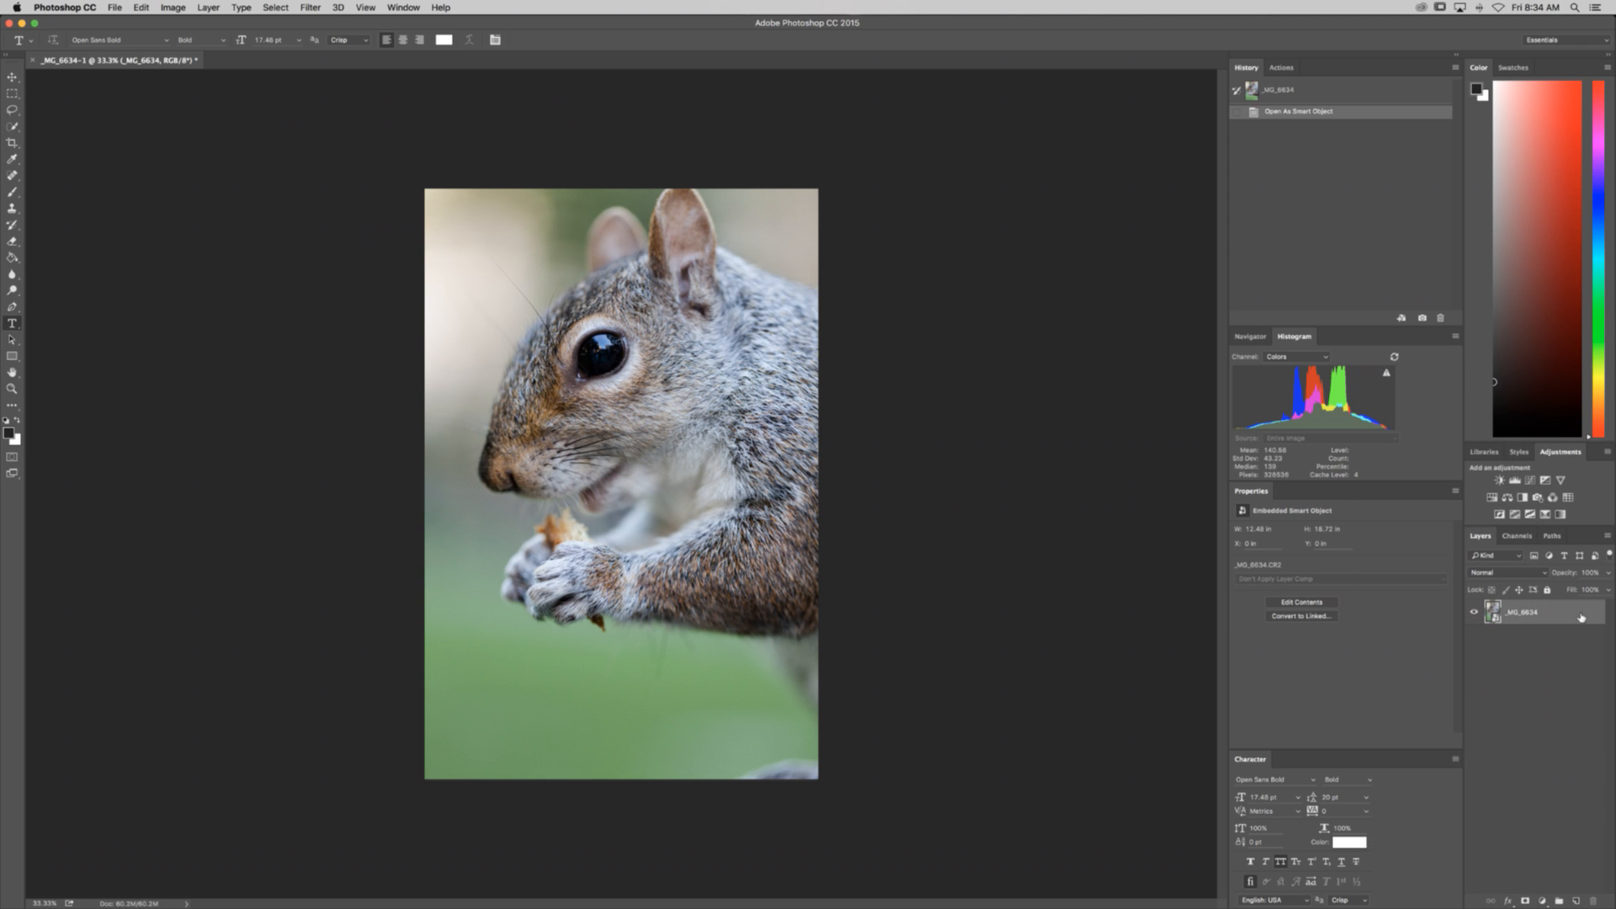
Step: Rasterize a duplicate of the smart object layer and make a second copy of the rasterized layer
key("super+j")
key("super+j")
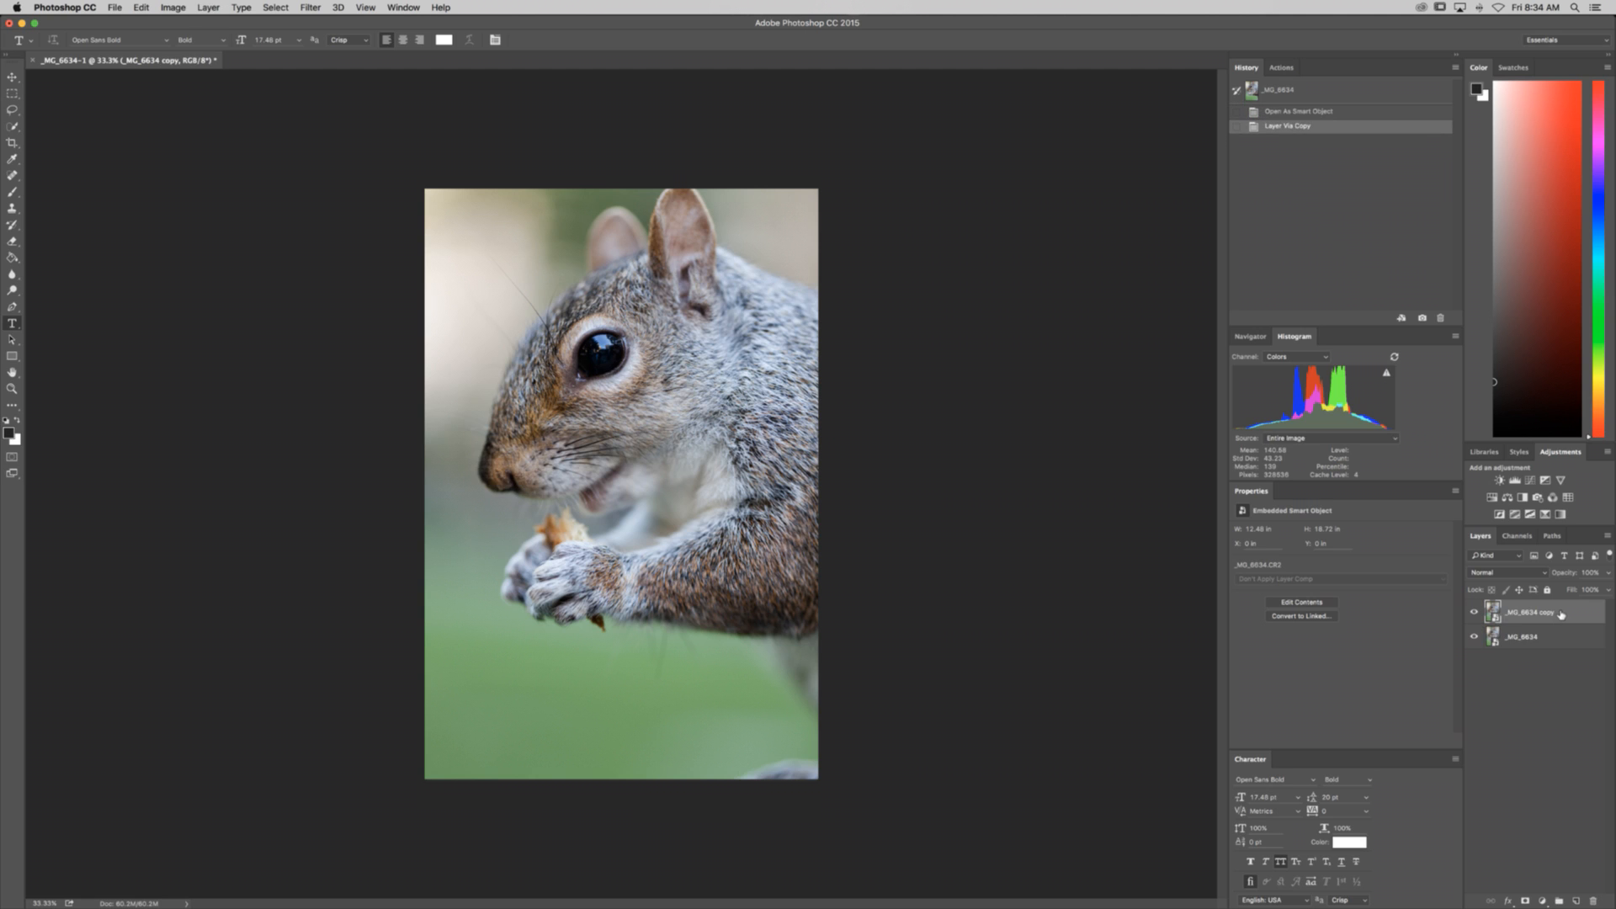
key("super+z")
right_click(1524, 611)
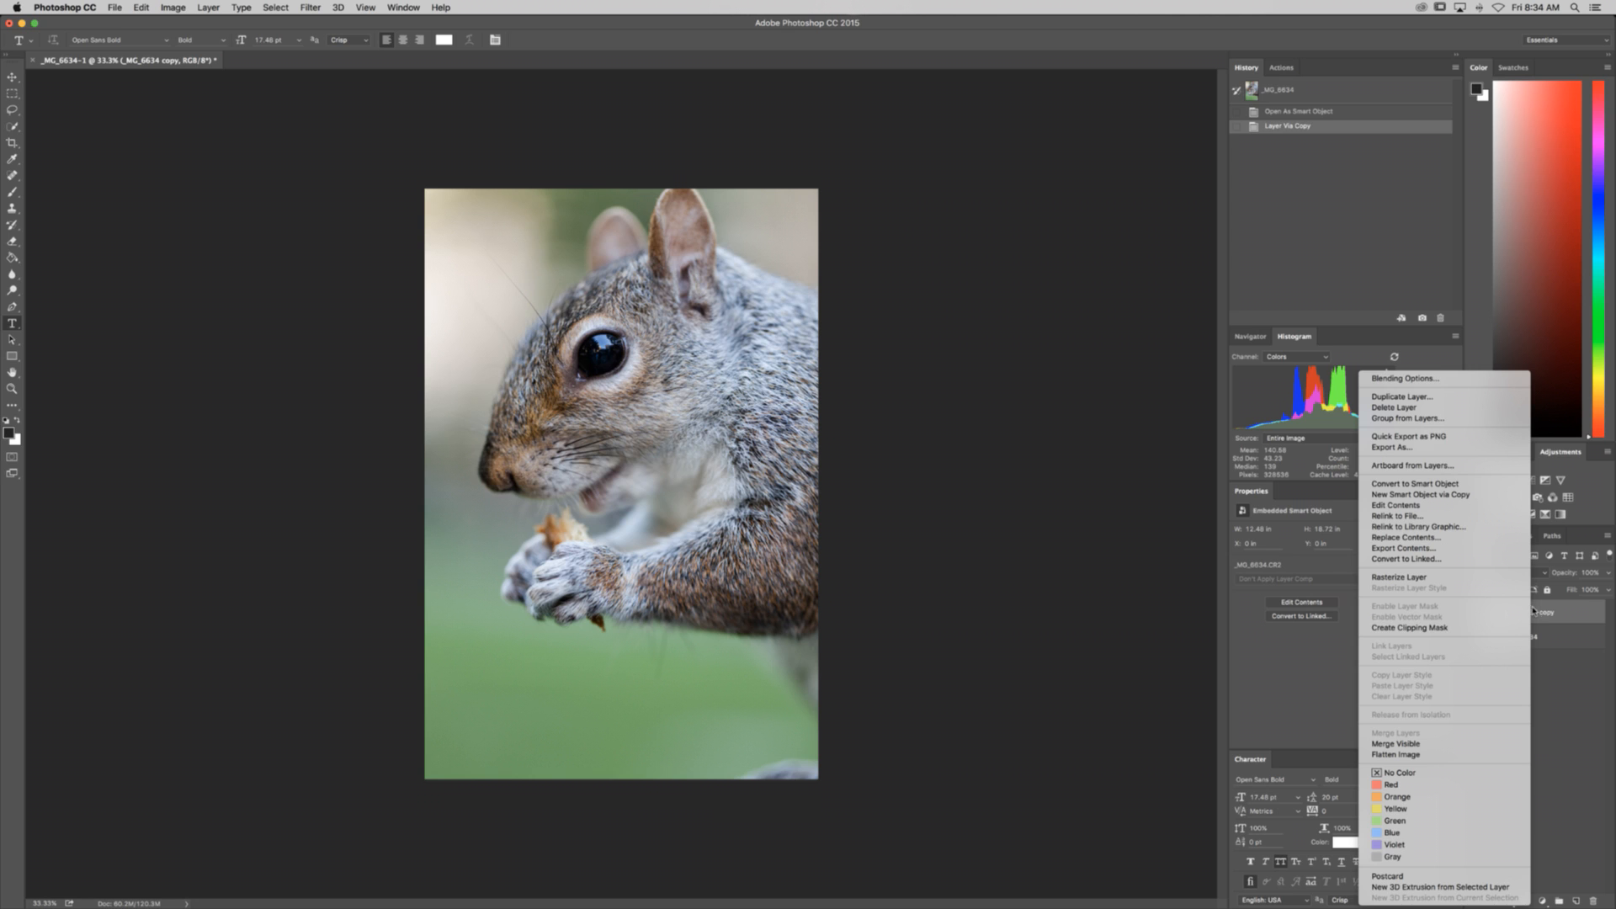
left_click(1408, 579)
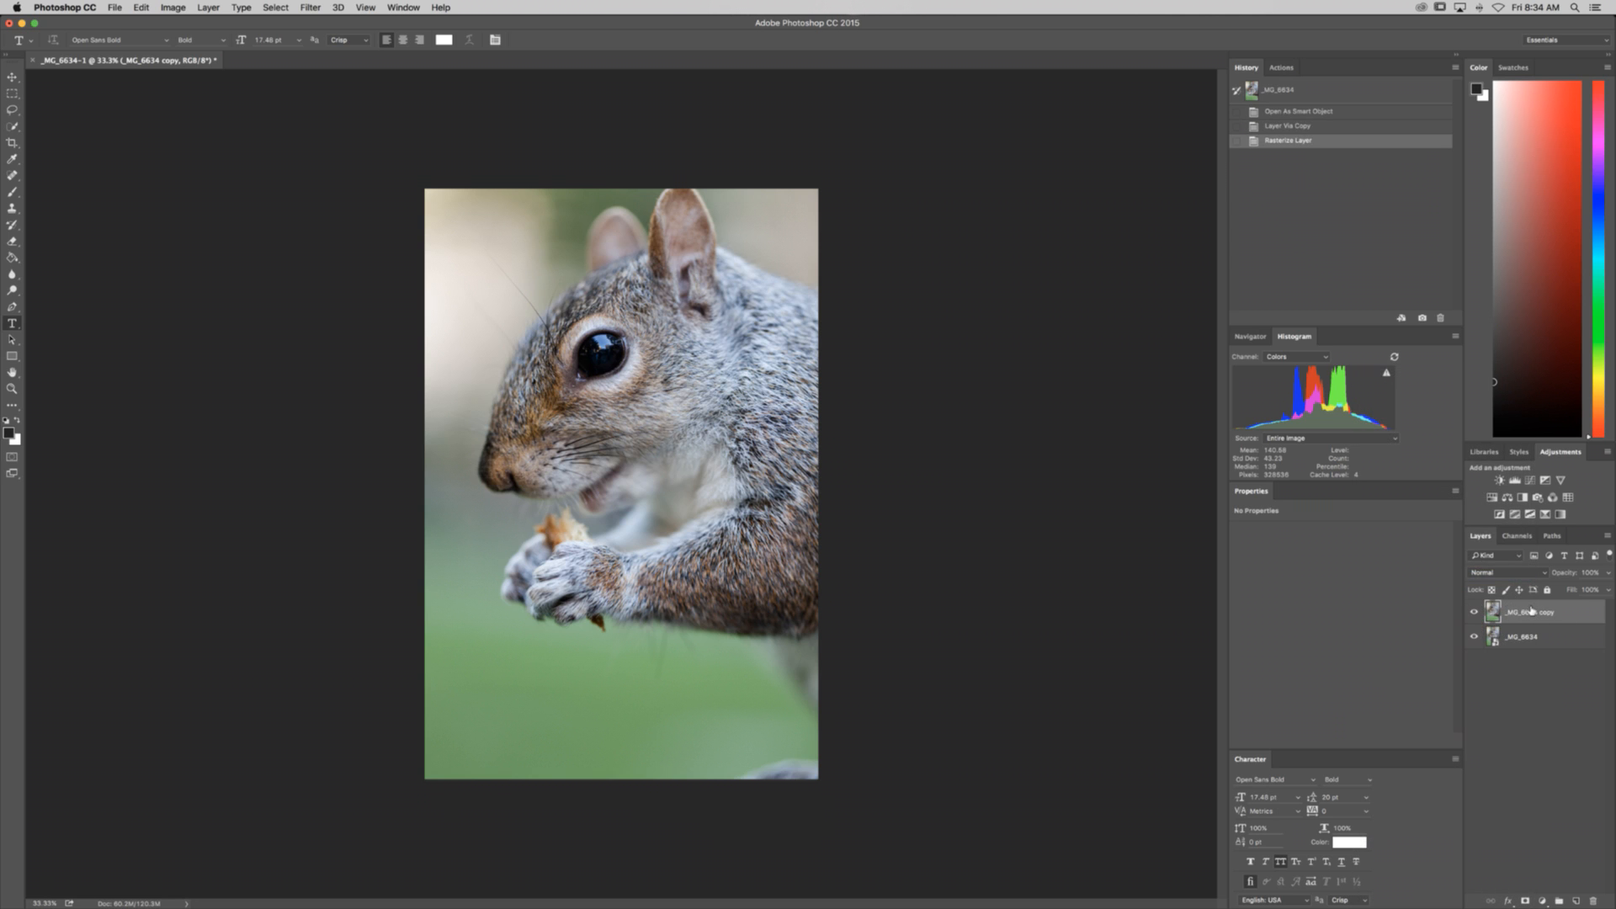
key("super+j")
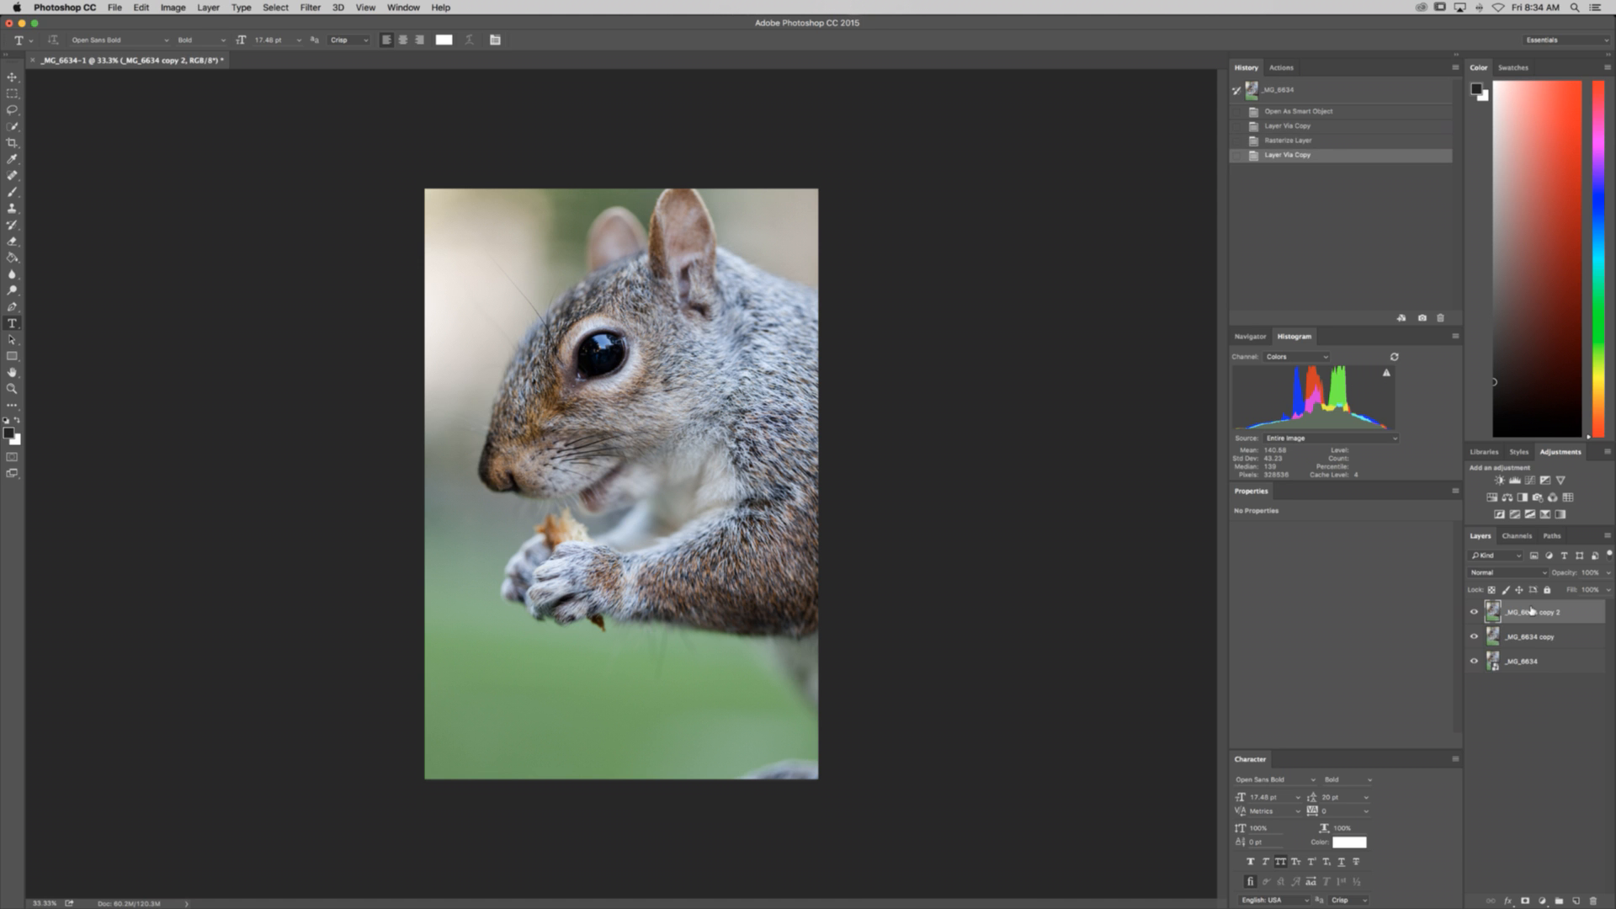
Step: Examine the squirrel's fur, eye and paws and the blurred green background at 100% magnification for remaining noise
key("super+1")
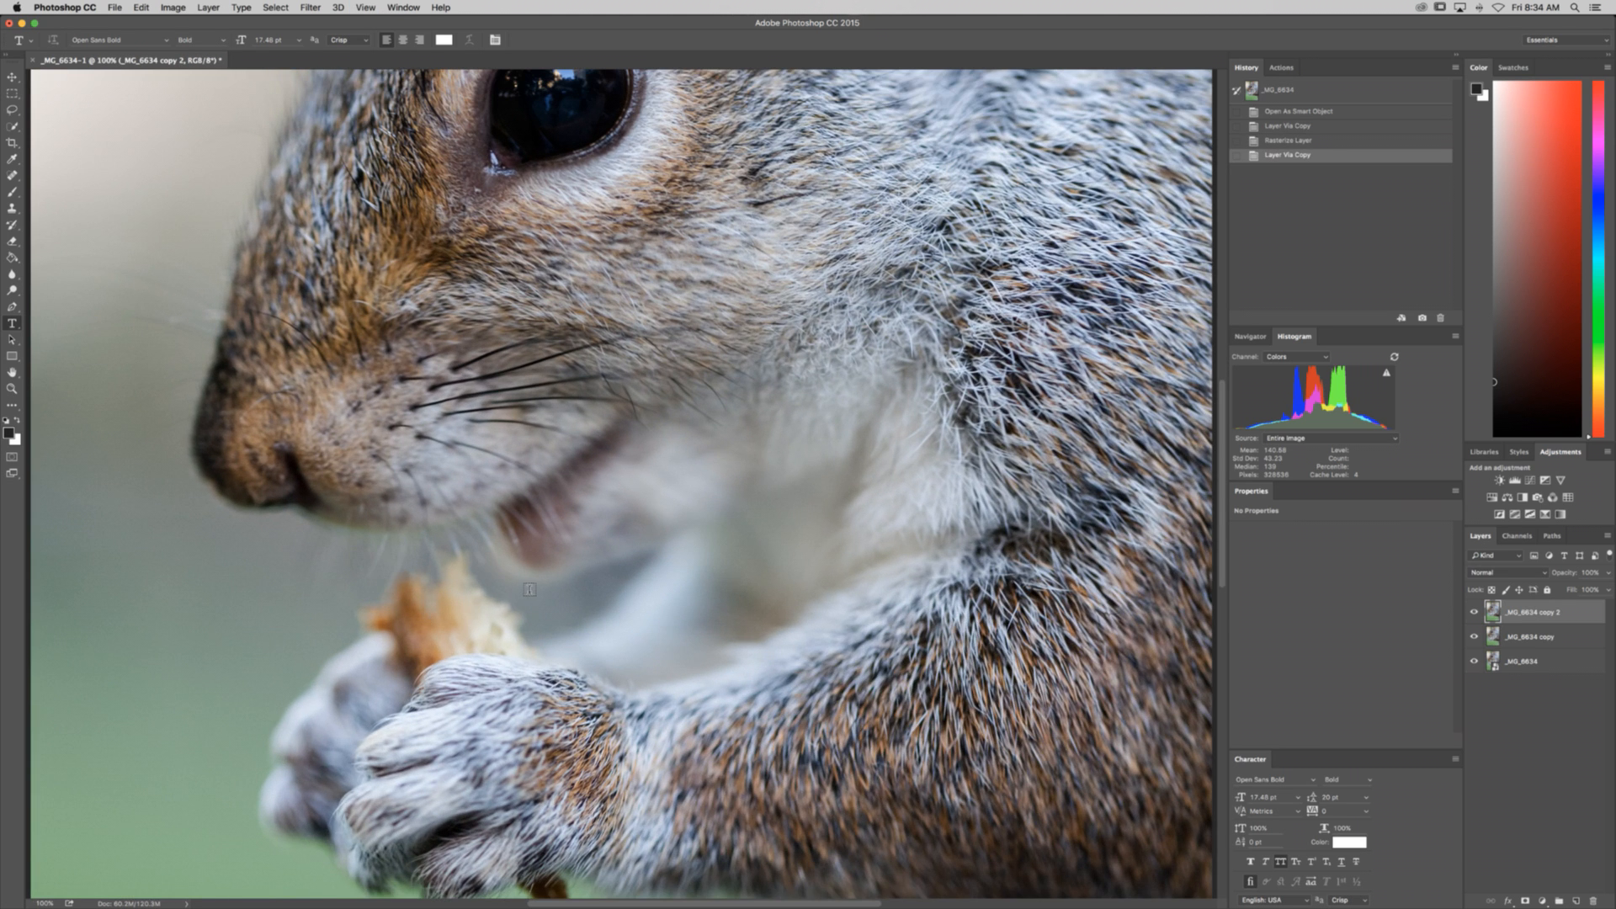
scroll(530, 590, "up", 5)
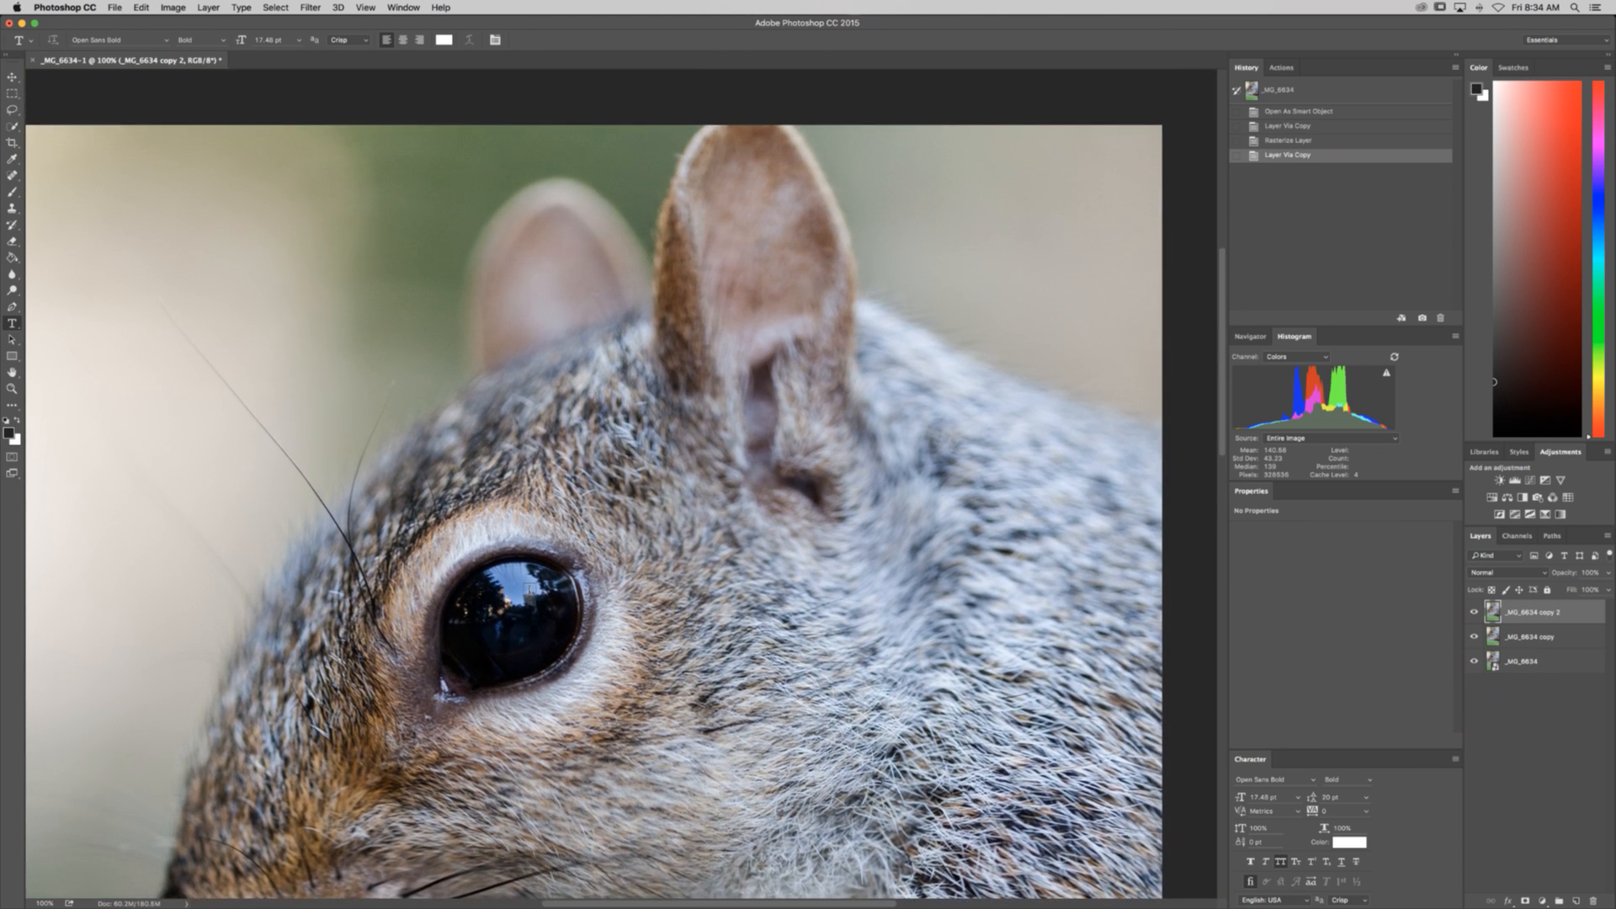
scroll(530, 589, "left", 3)
scroll(530, 589, "down", 9)
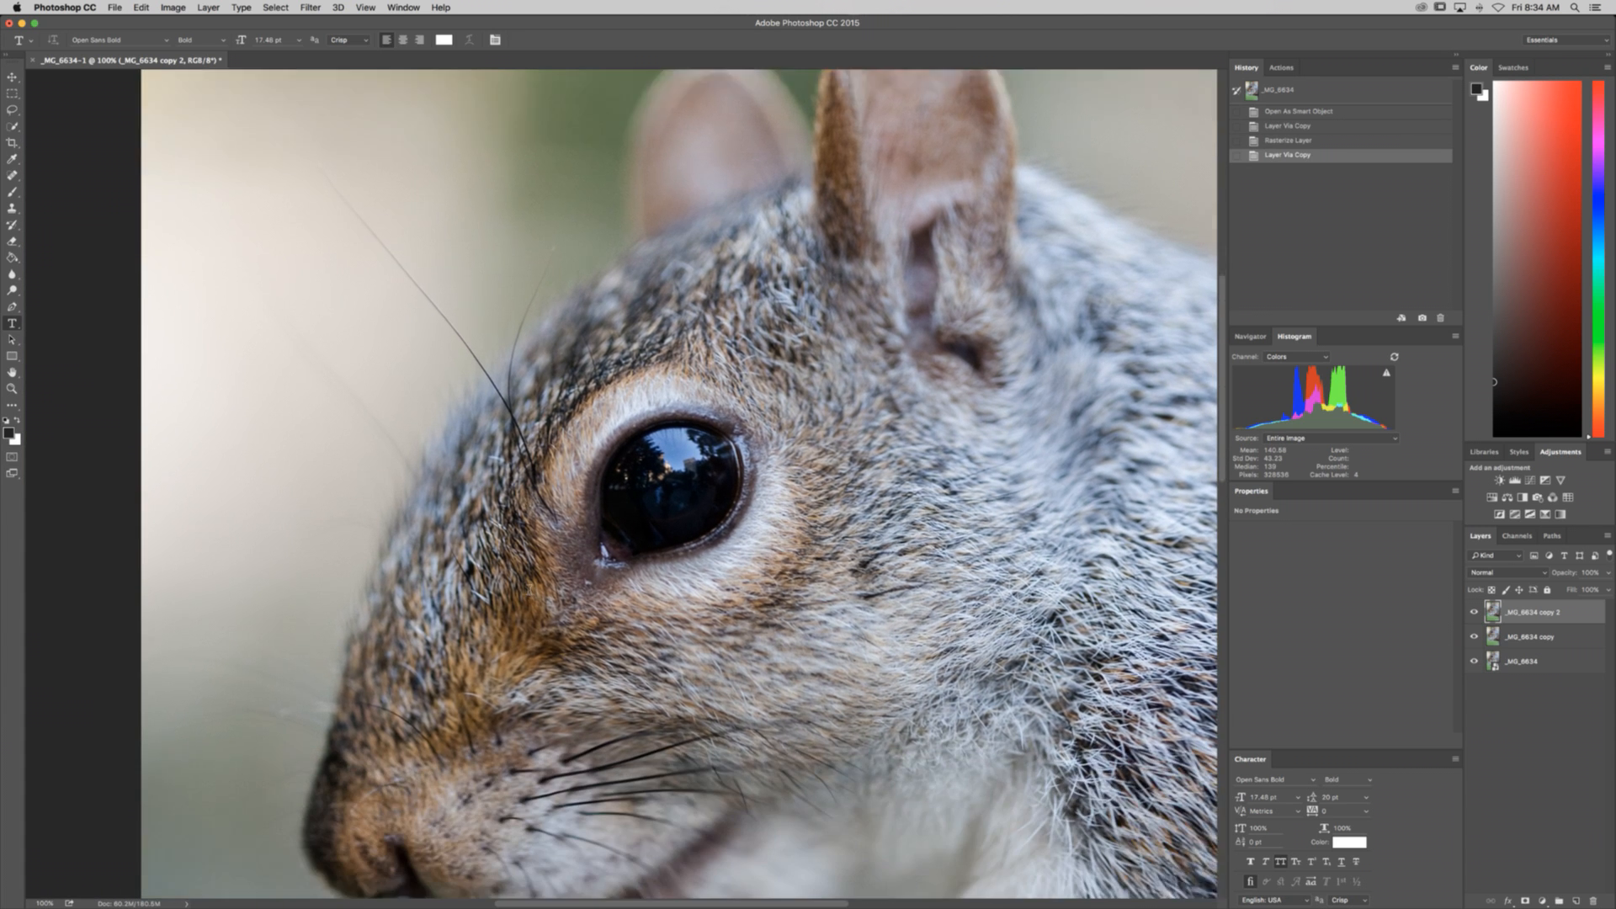
scroll(531, 589, "down", 5)
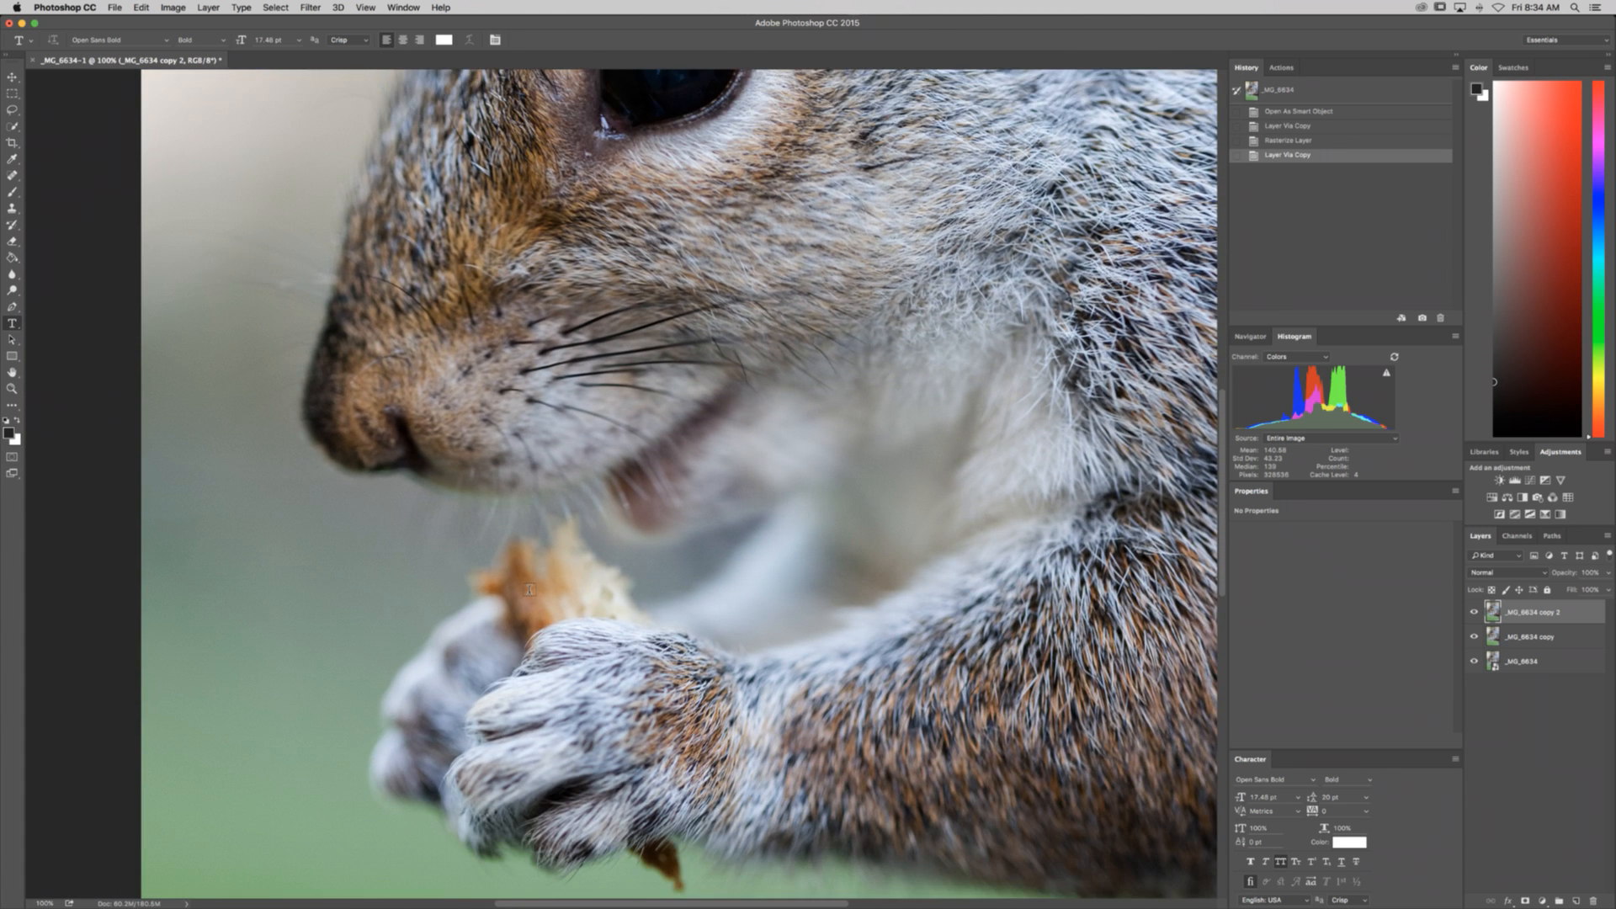
scroll(530, 589, "down", 8)
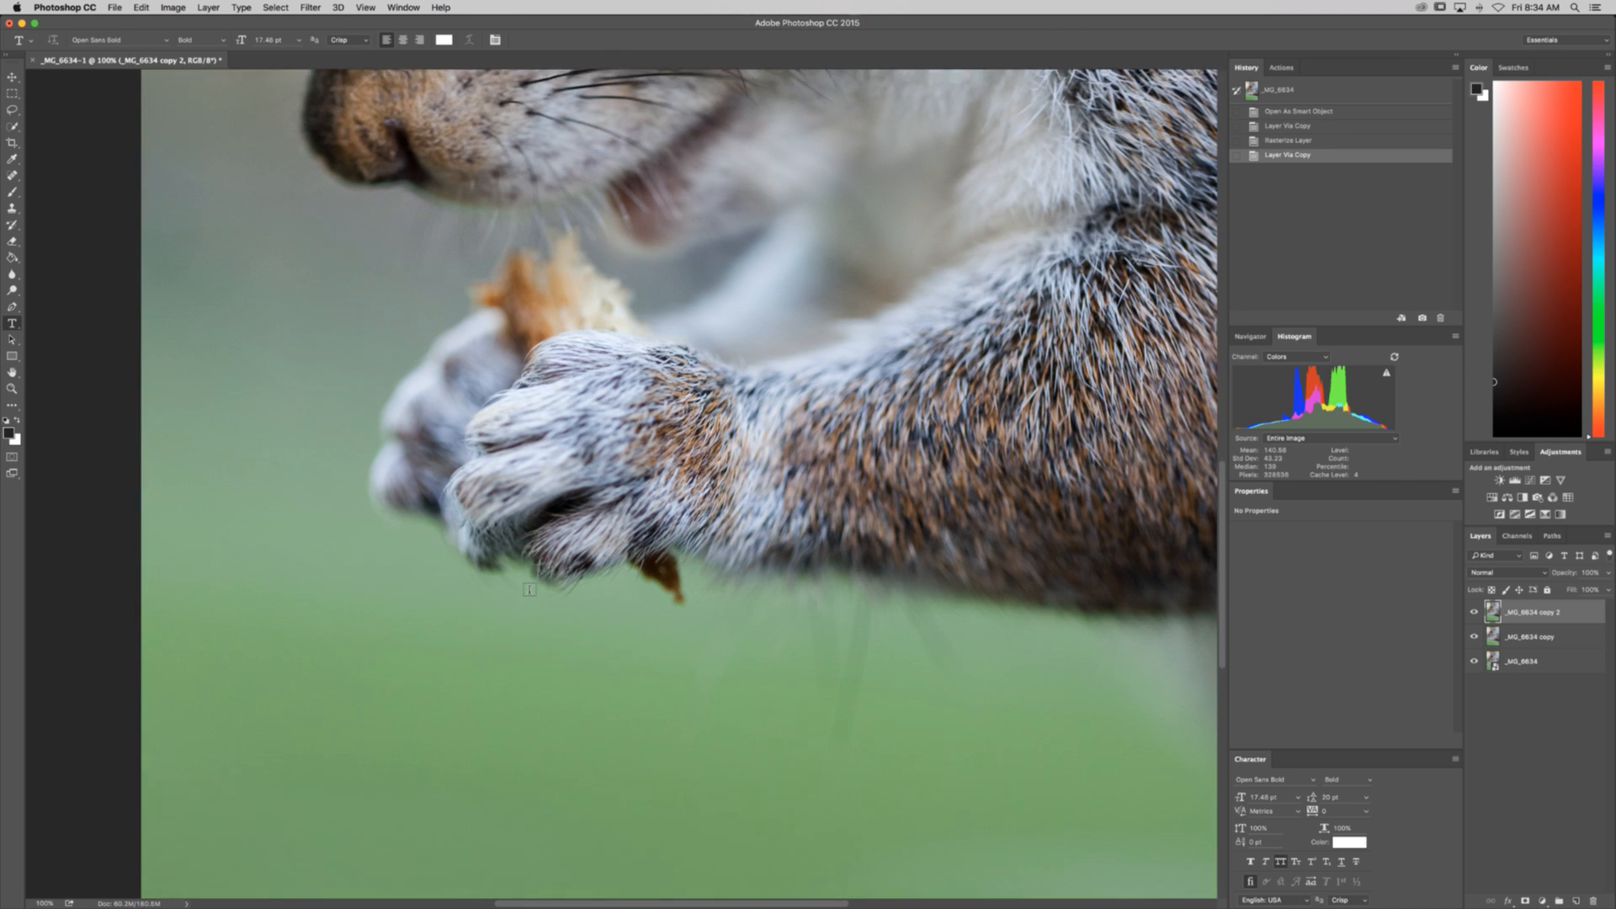
scroll(530, 590, "right", 3)
scroll(530, 589, "down", 5)
scroll(529, 590, "left", 10)
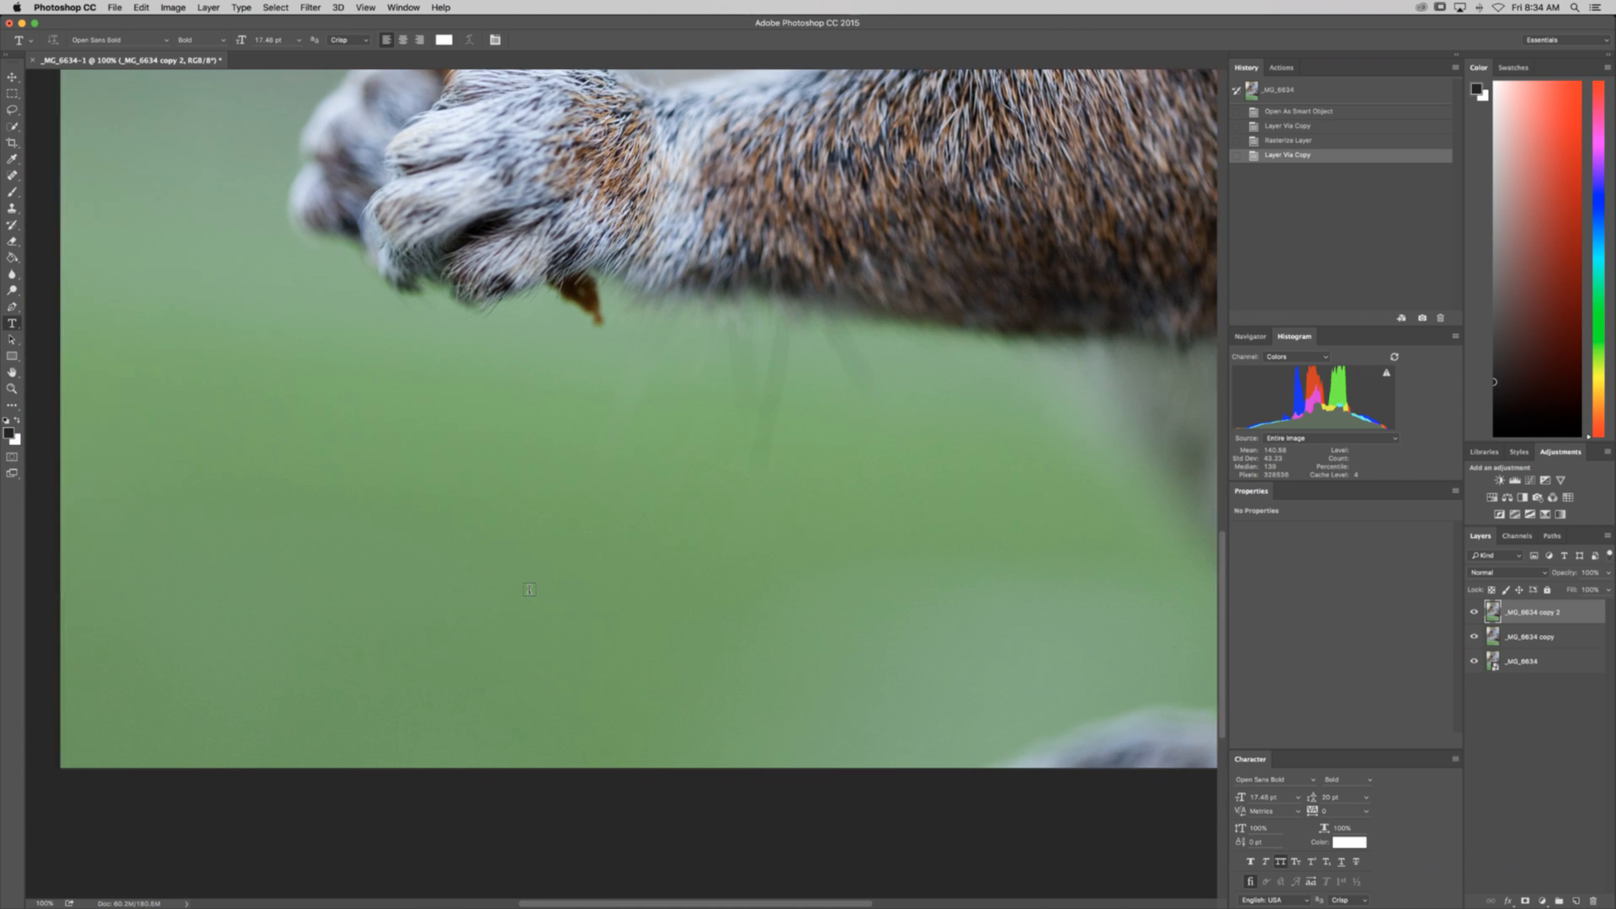
scroll(530, 589, "up", 8)
scroll(529, 589, "right", 8)
scroll(529, 589, "down", 4)
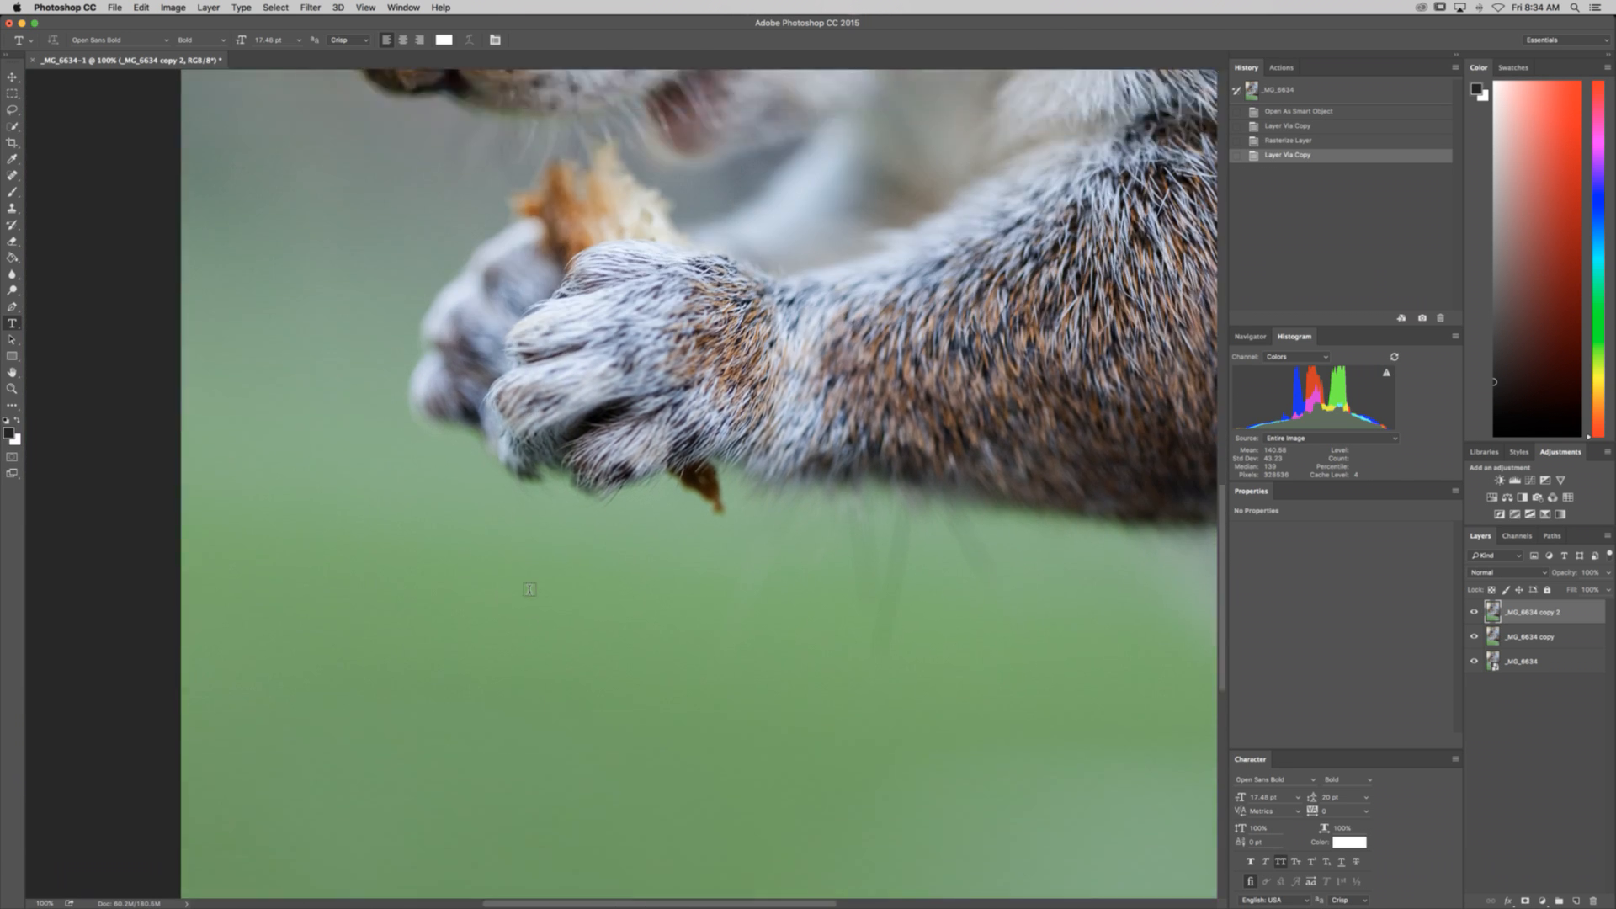
scroll(529, 589, "up", 10)
scroll(530, 589, "left", 4)
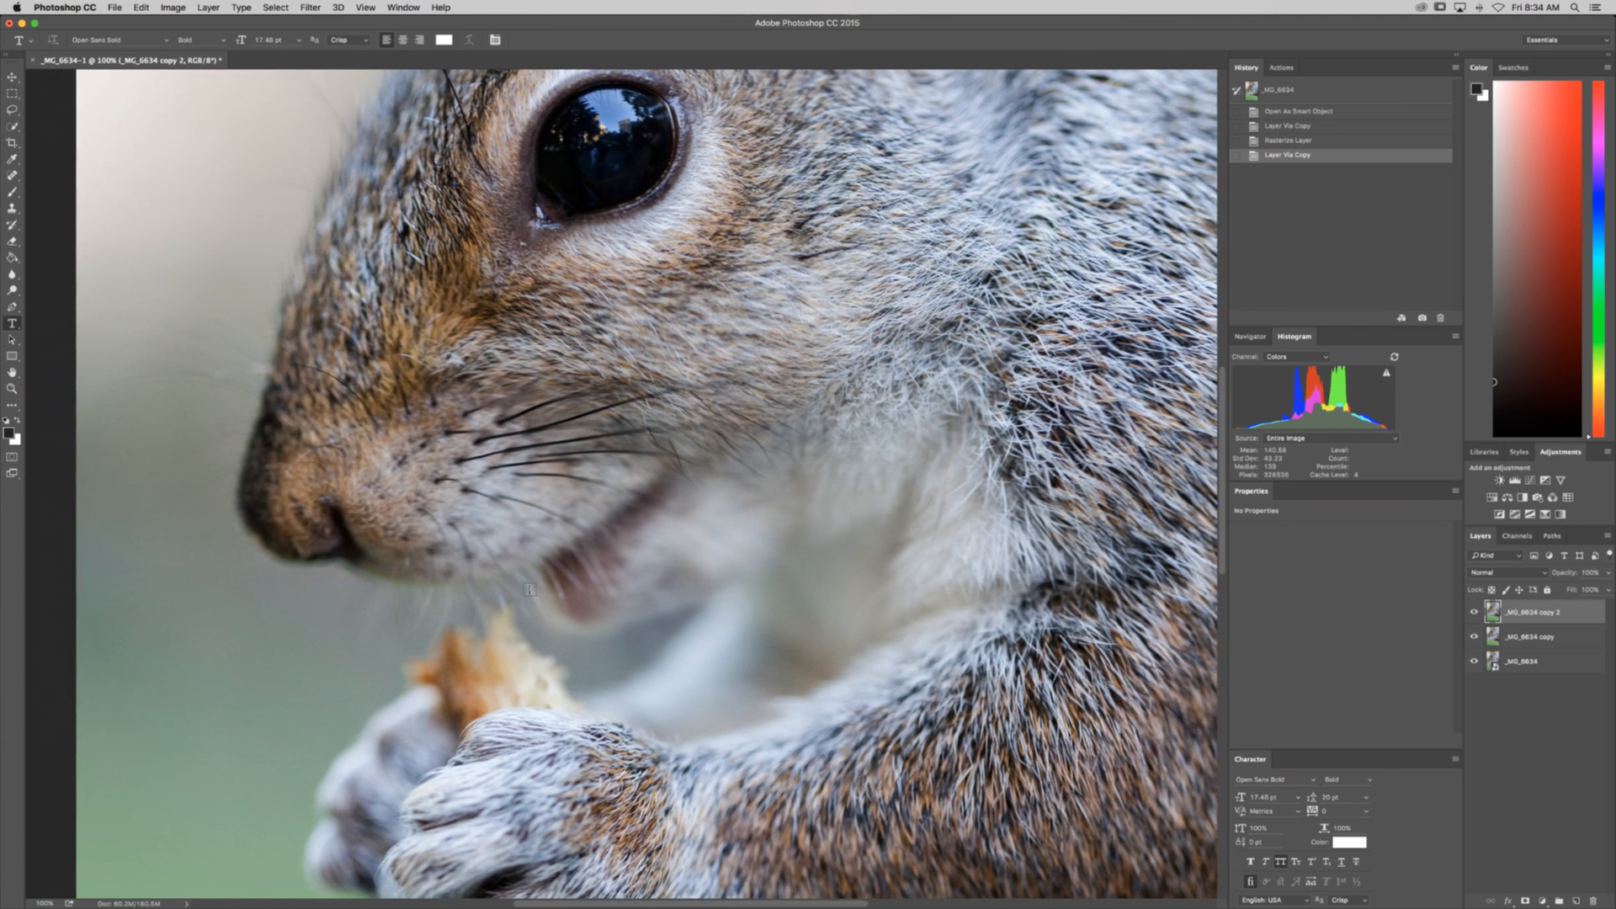
key("super+minus")
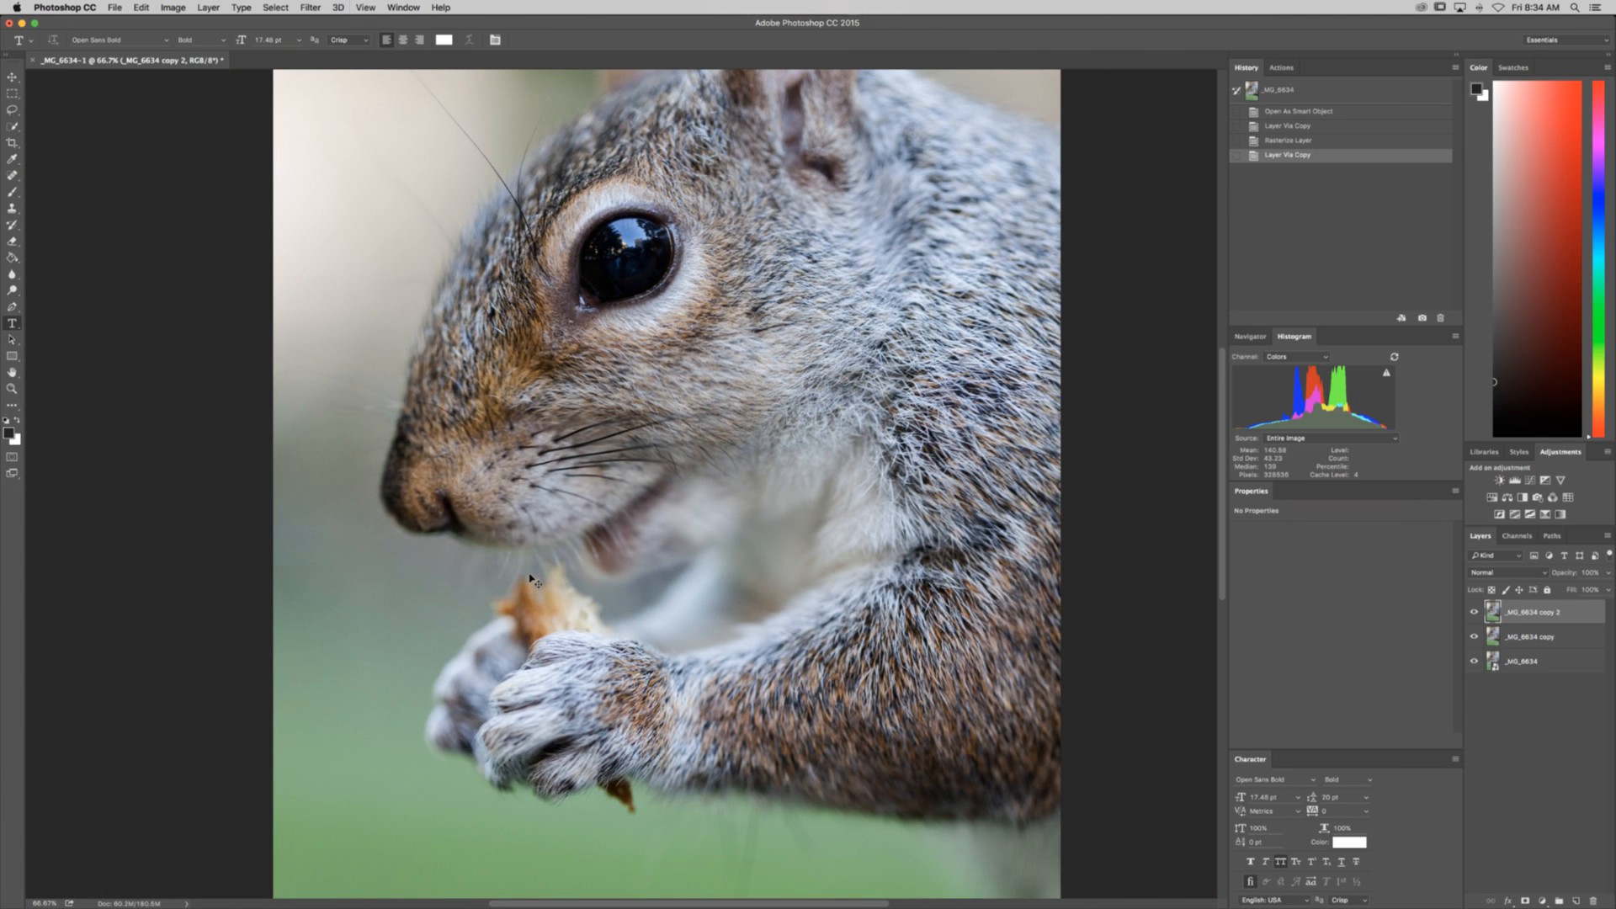
key("super+minus")
key("super+minus")
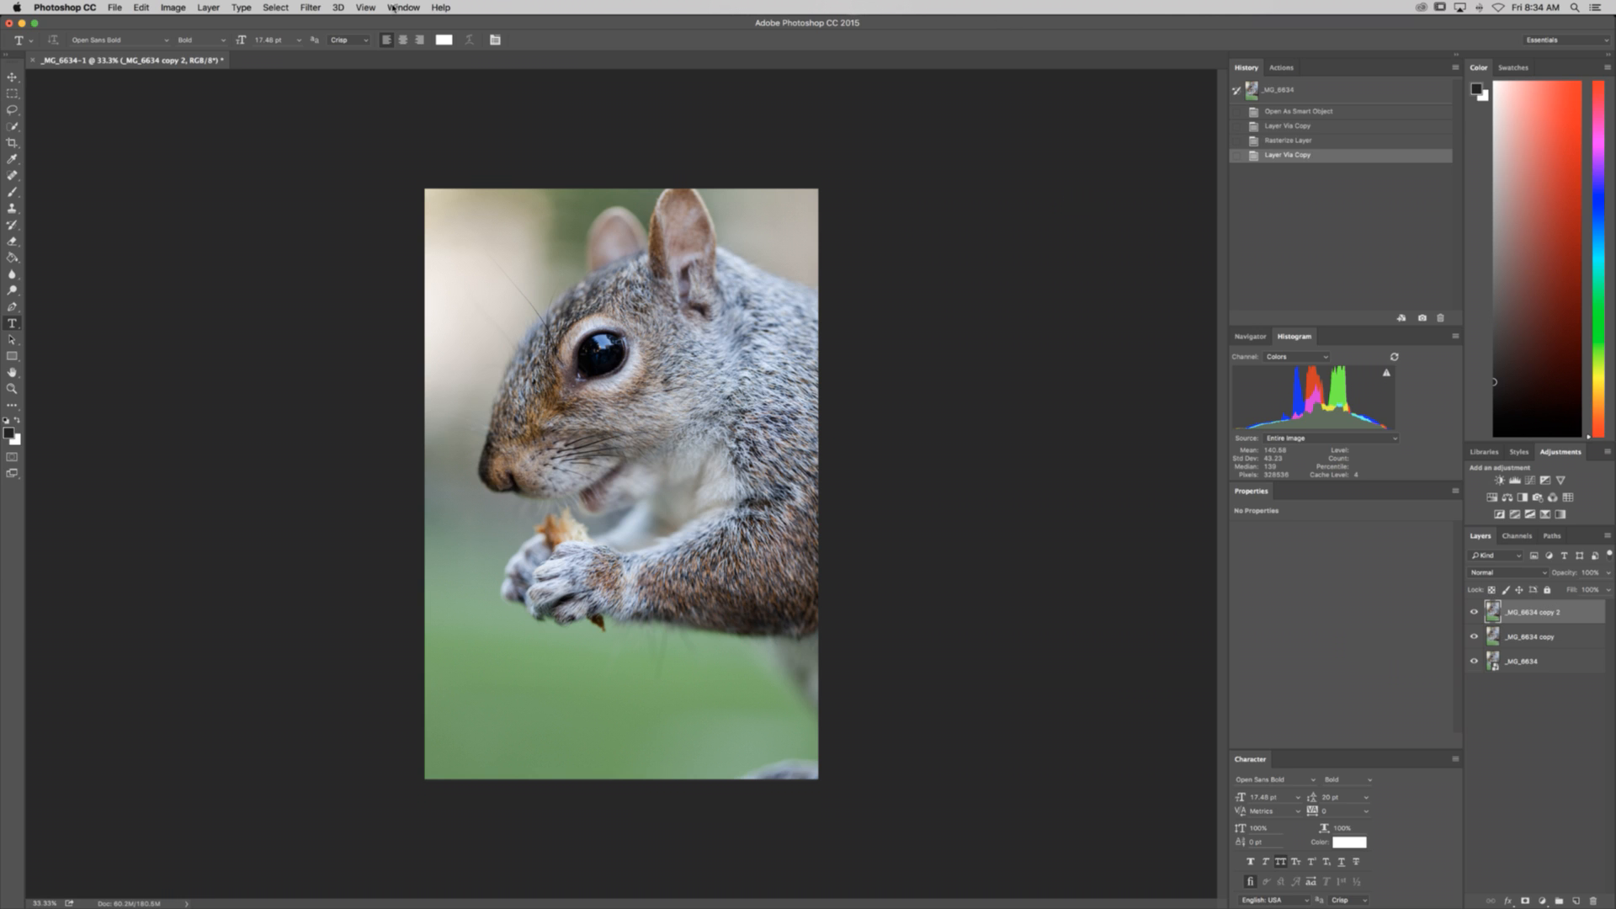
Step: Run the Nik Collection Dfine 2 noise reduction on the uppermost layer, with Control Points as the reduction method
left_click(312, 7)
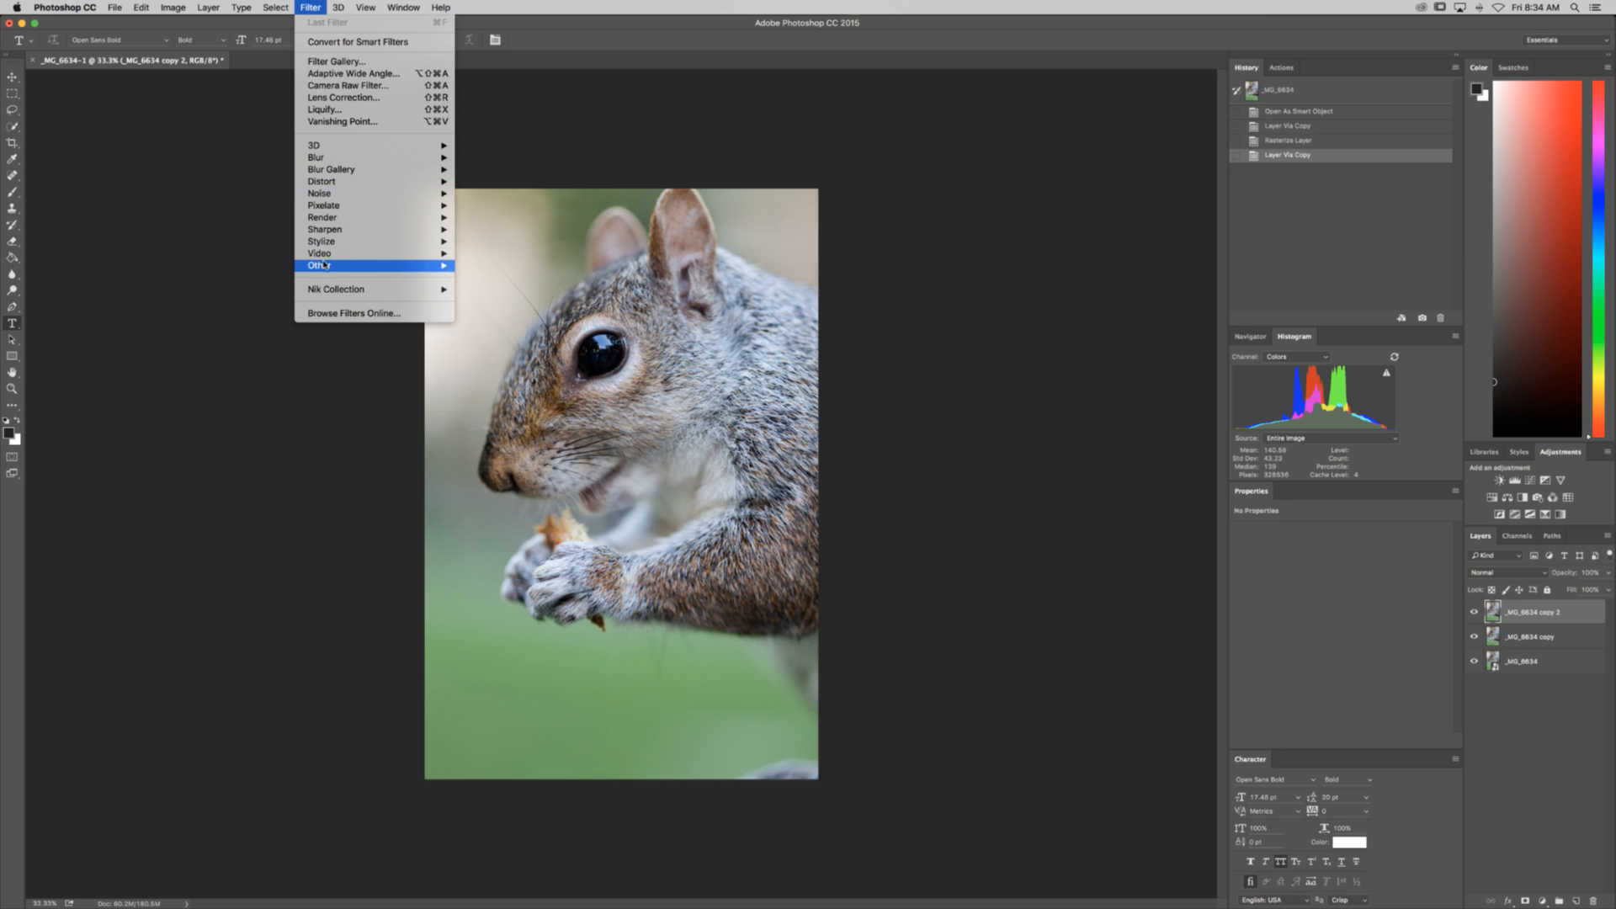
mouse_move(378, 288)
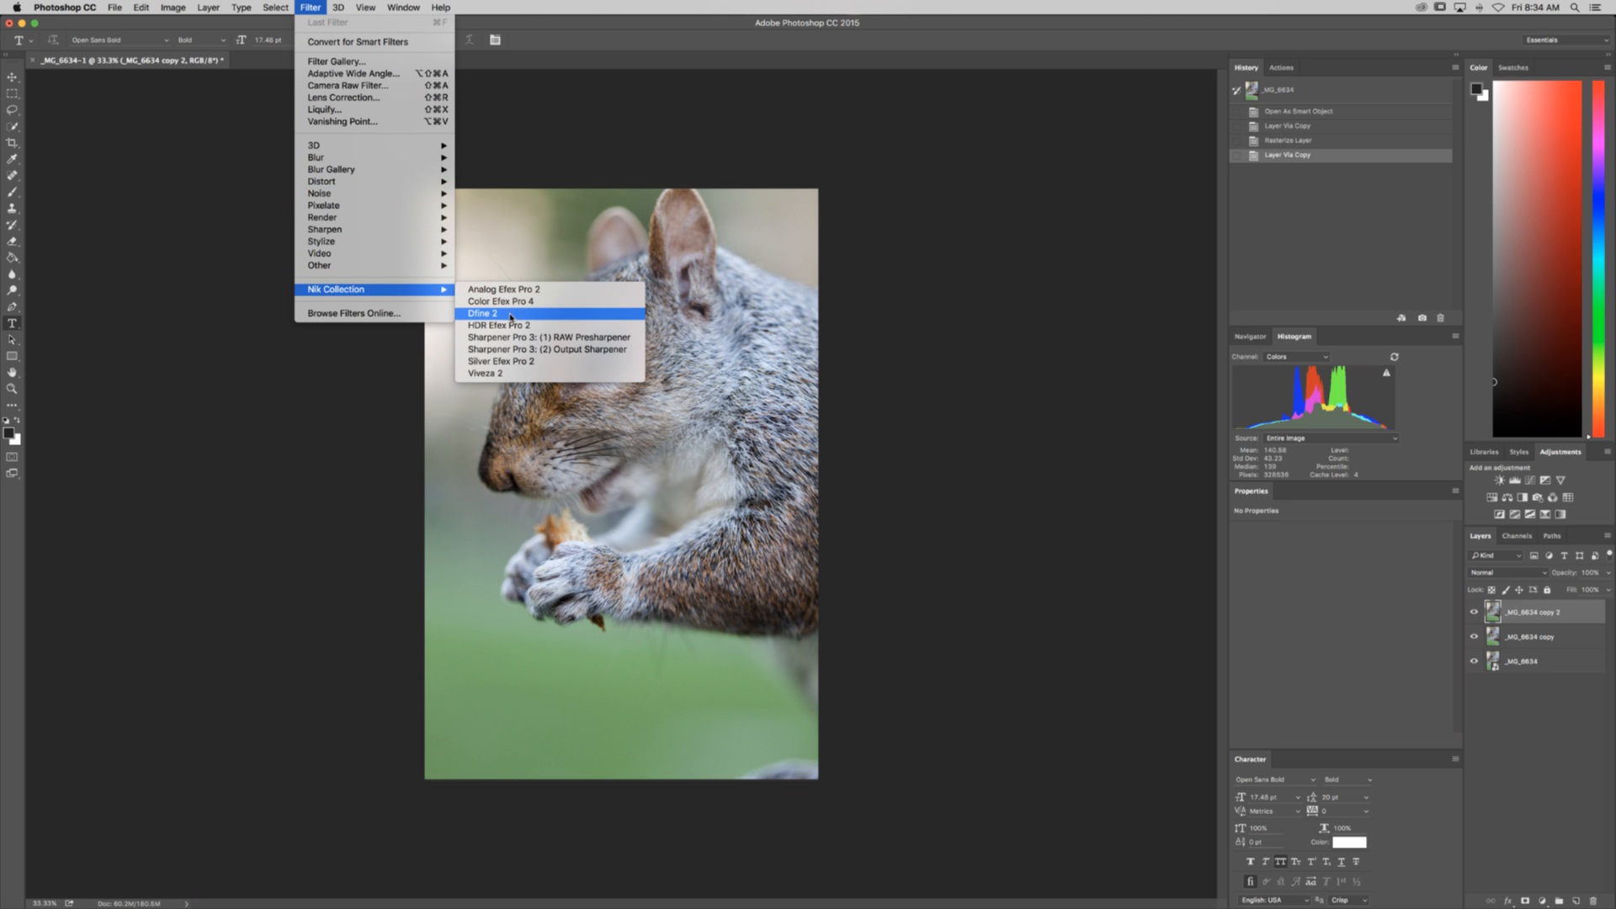
left_click(483, 314)
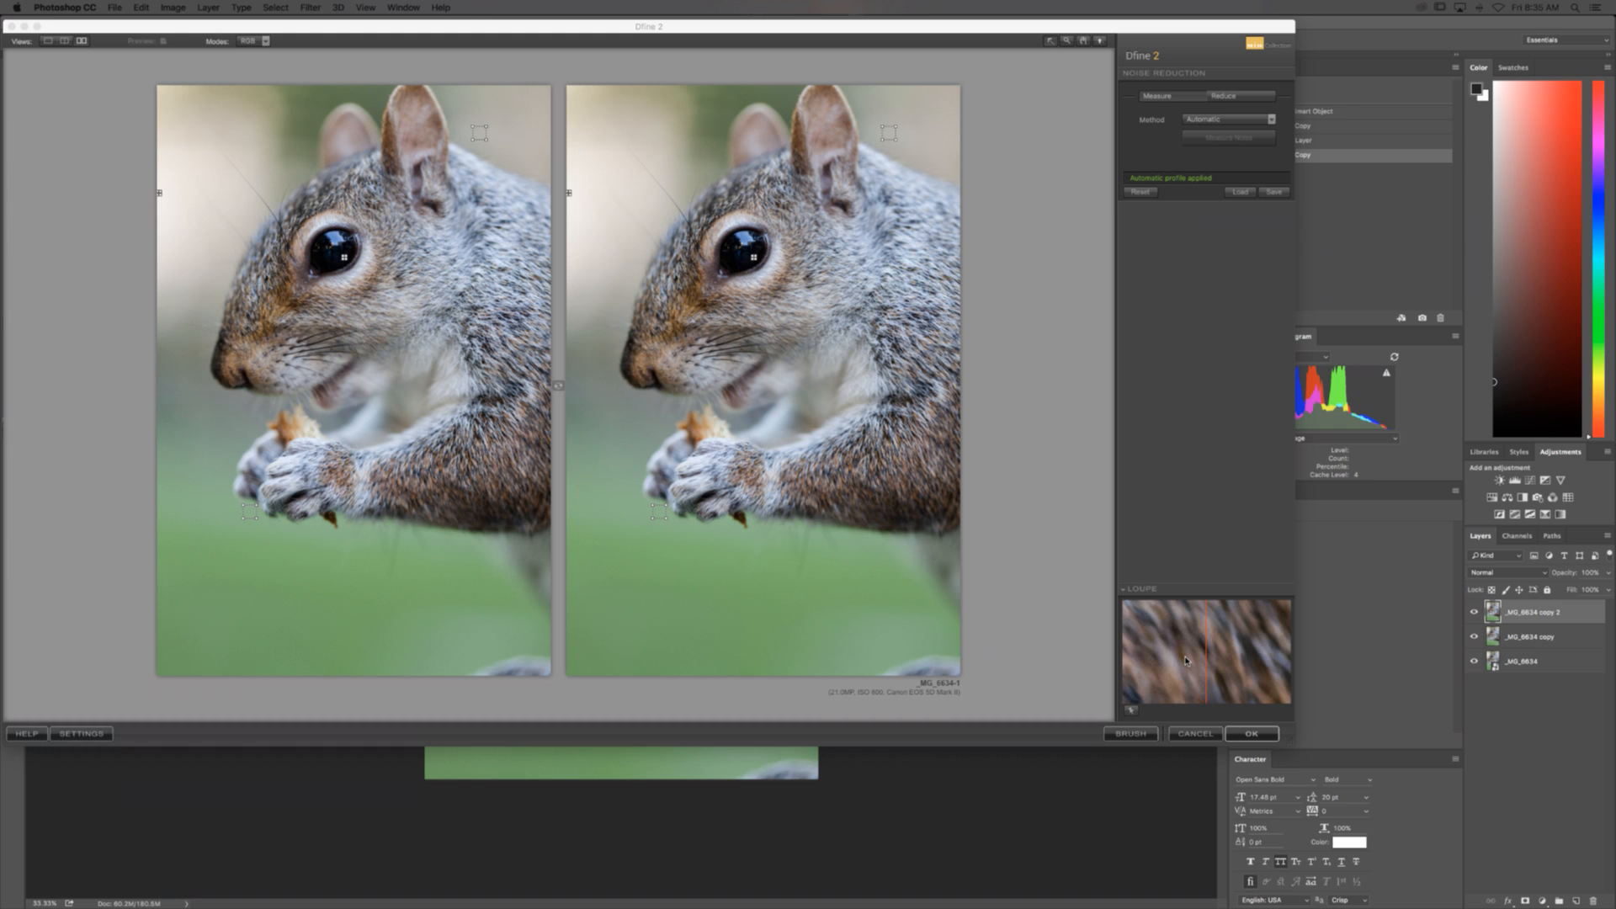
left_click(1216, 97)
left_click_drag(1209, 152, 1212, 170)
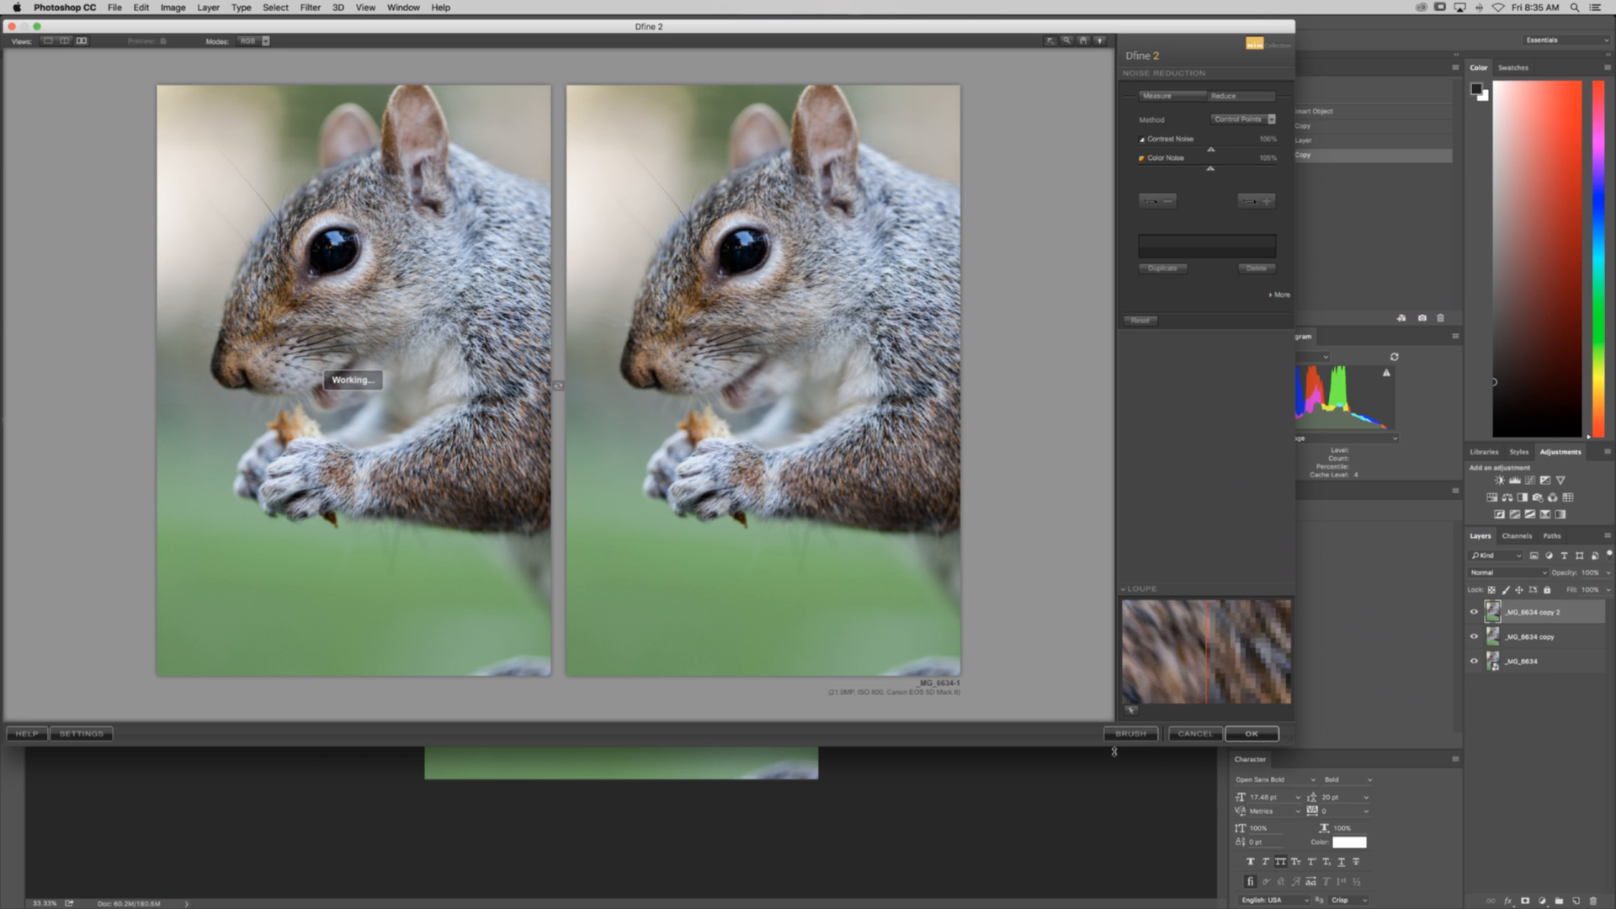
left_click(1241, 734)
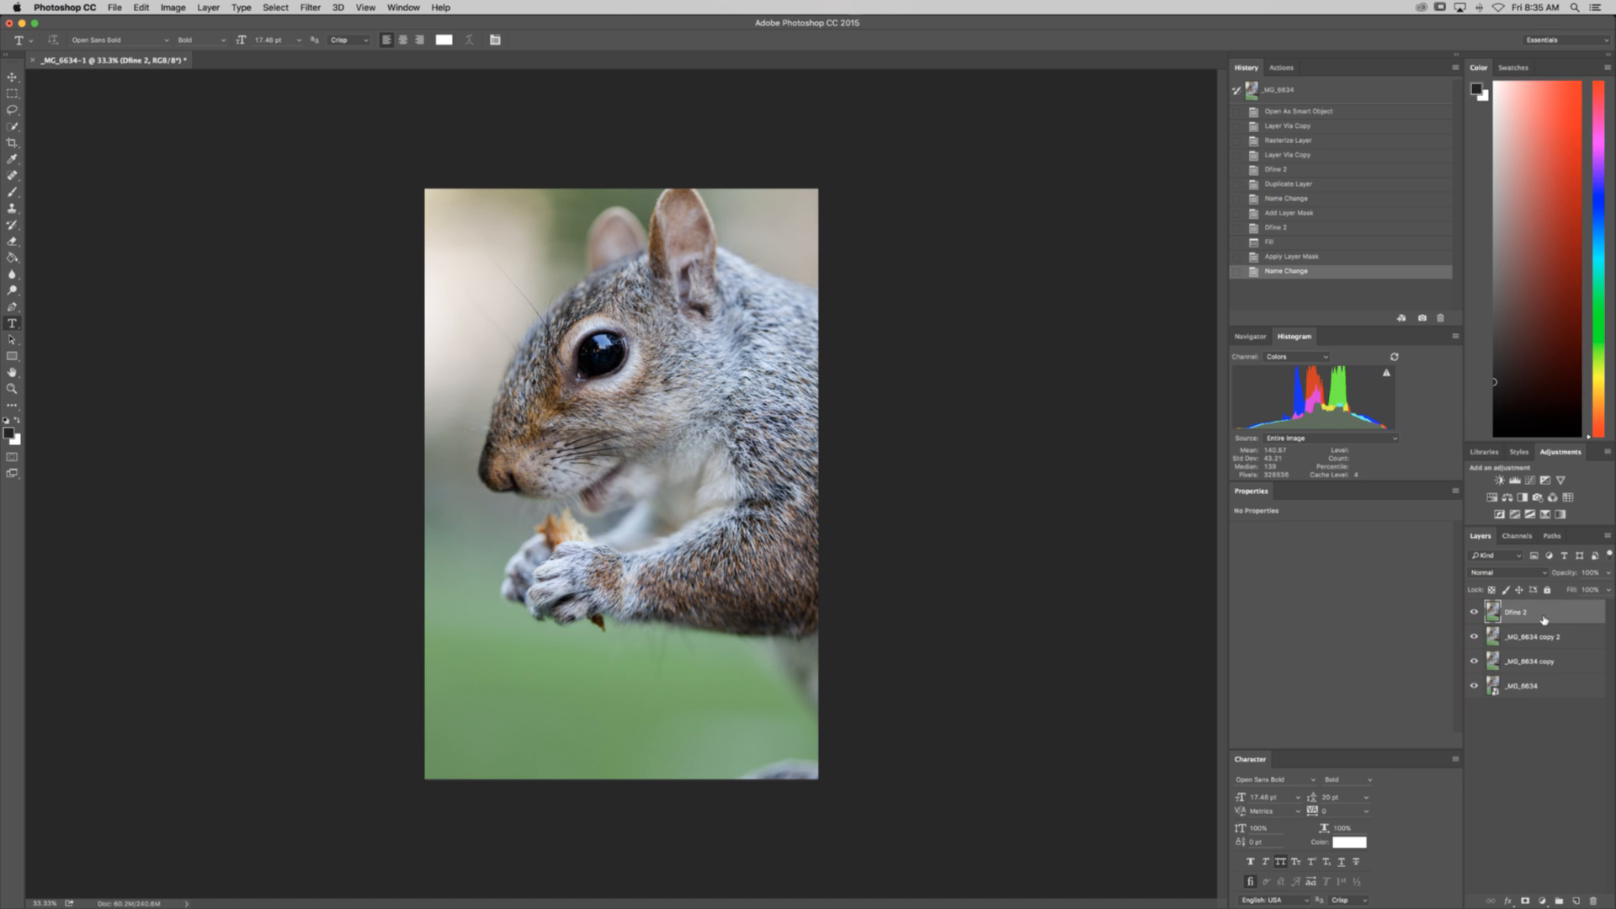
Step: Delete the redundant _MG_6634 copy layer and make the Dfine 2 layer active
left_click(1521, 639)
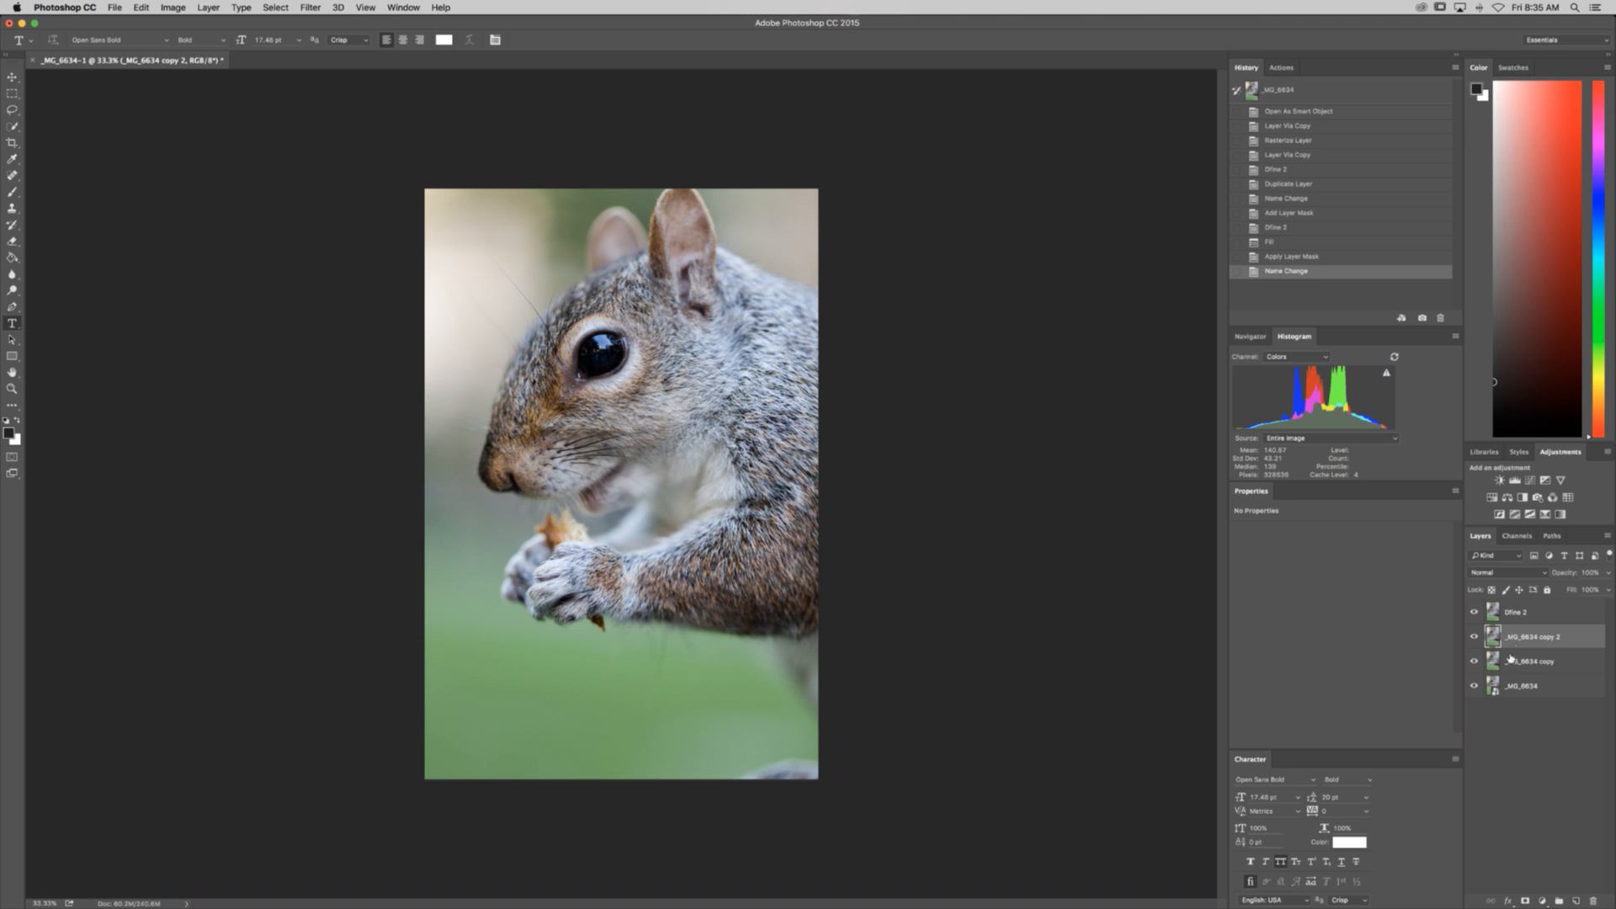
left_click(1529, 659)
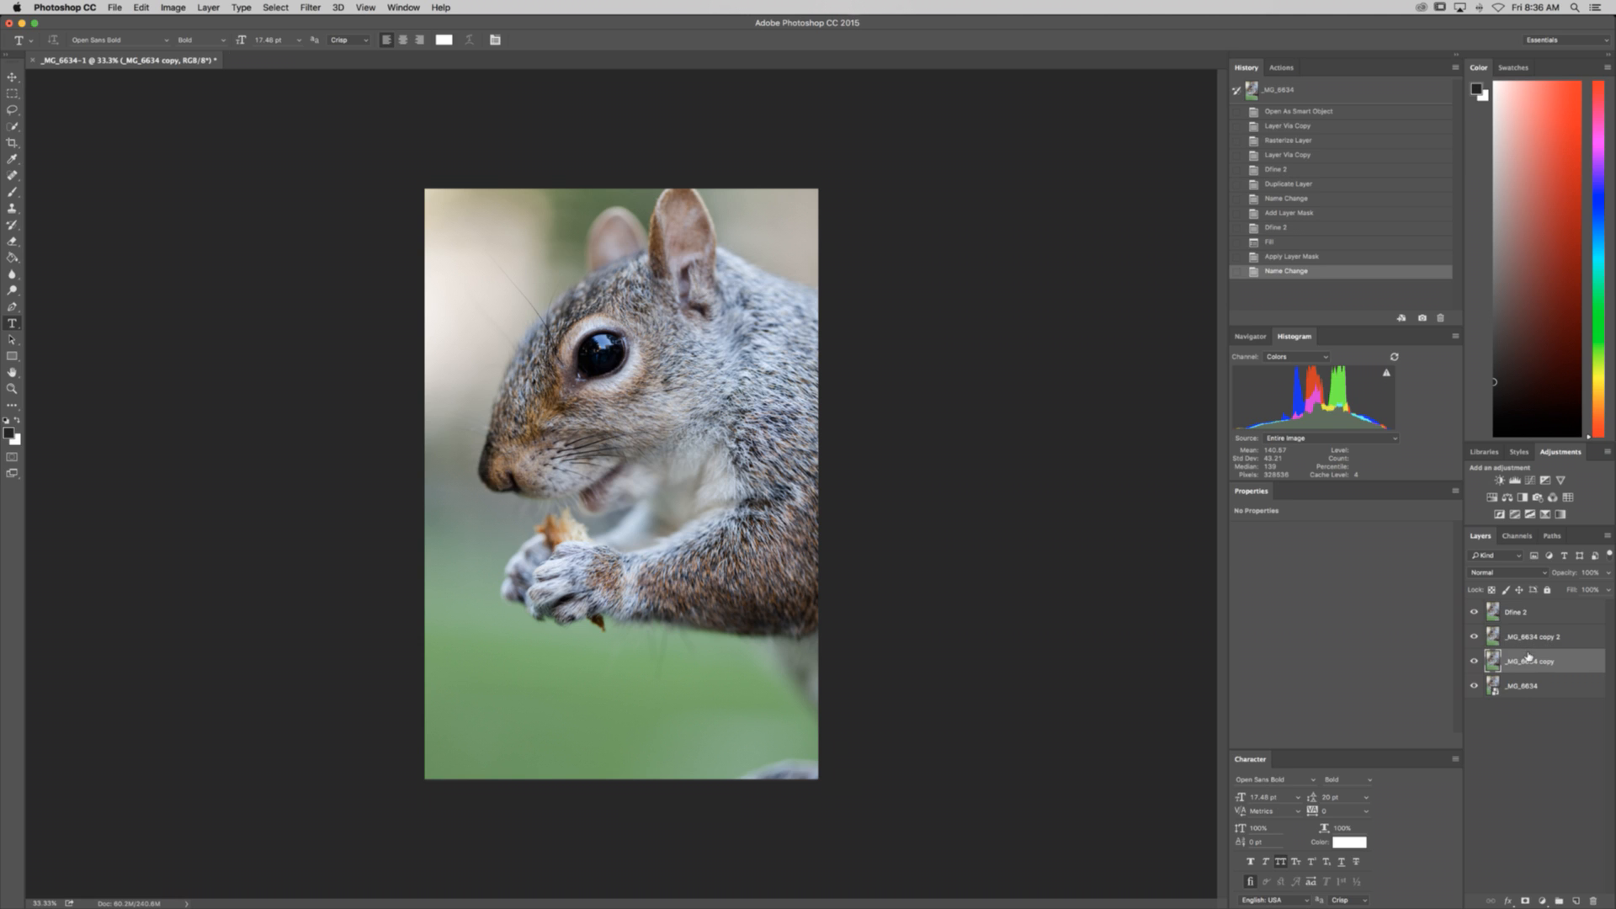
key("Delete")
left_click(1529, 609)
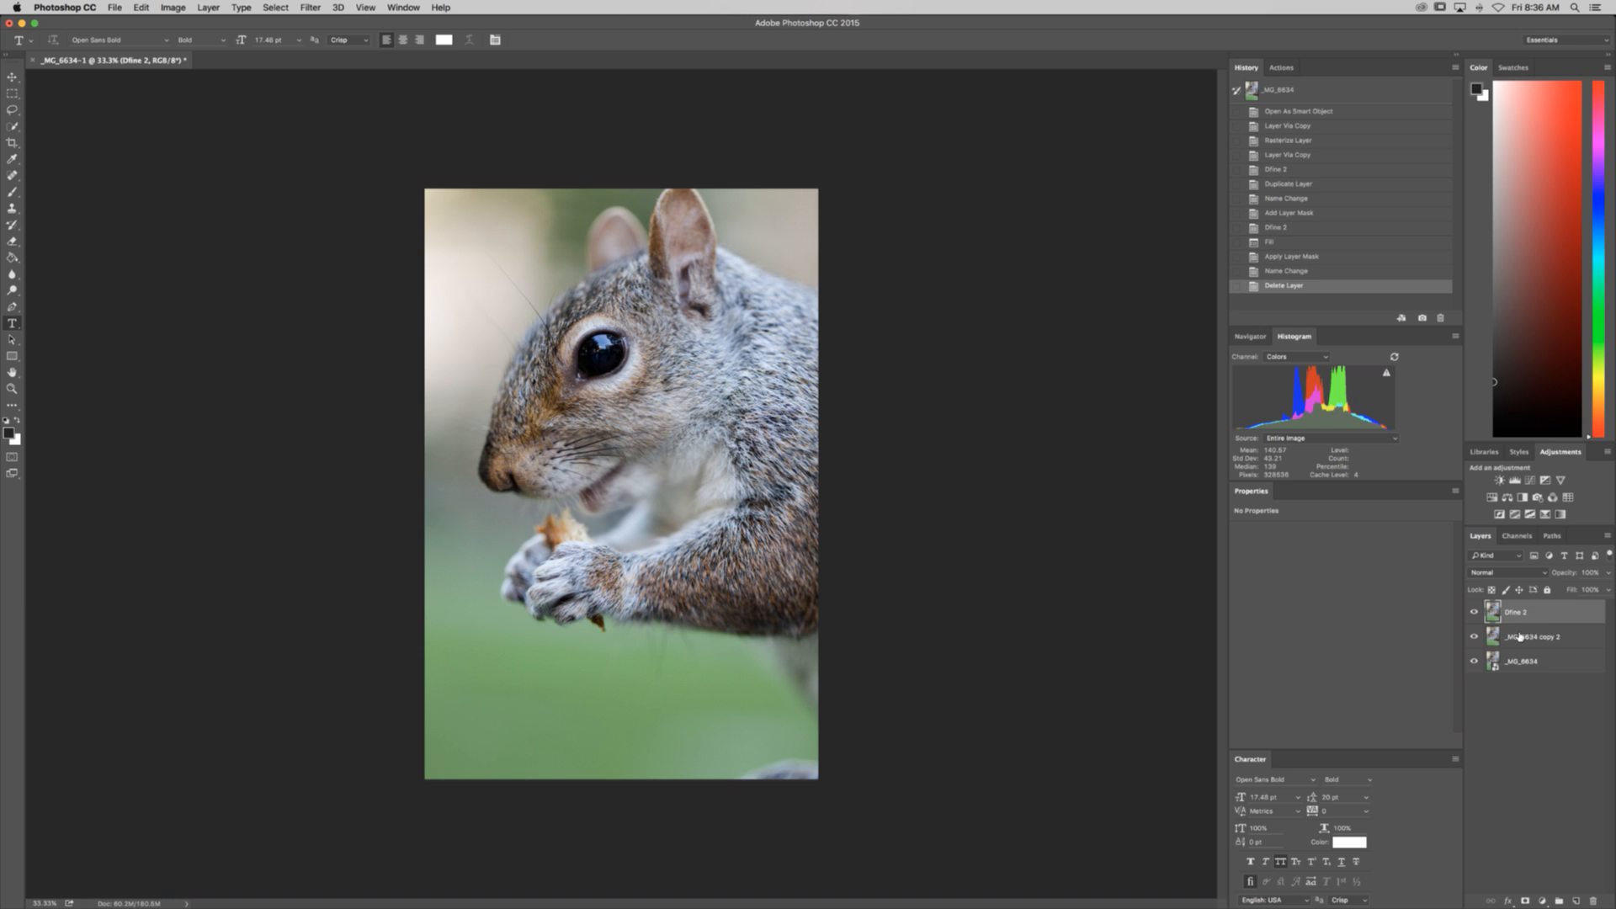
Step: Rename the _MG_6634 copy 2 layer as Original Jpeg
double_click(1519, 636)
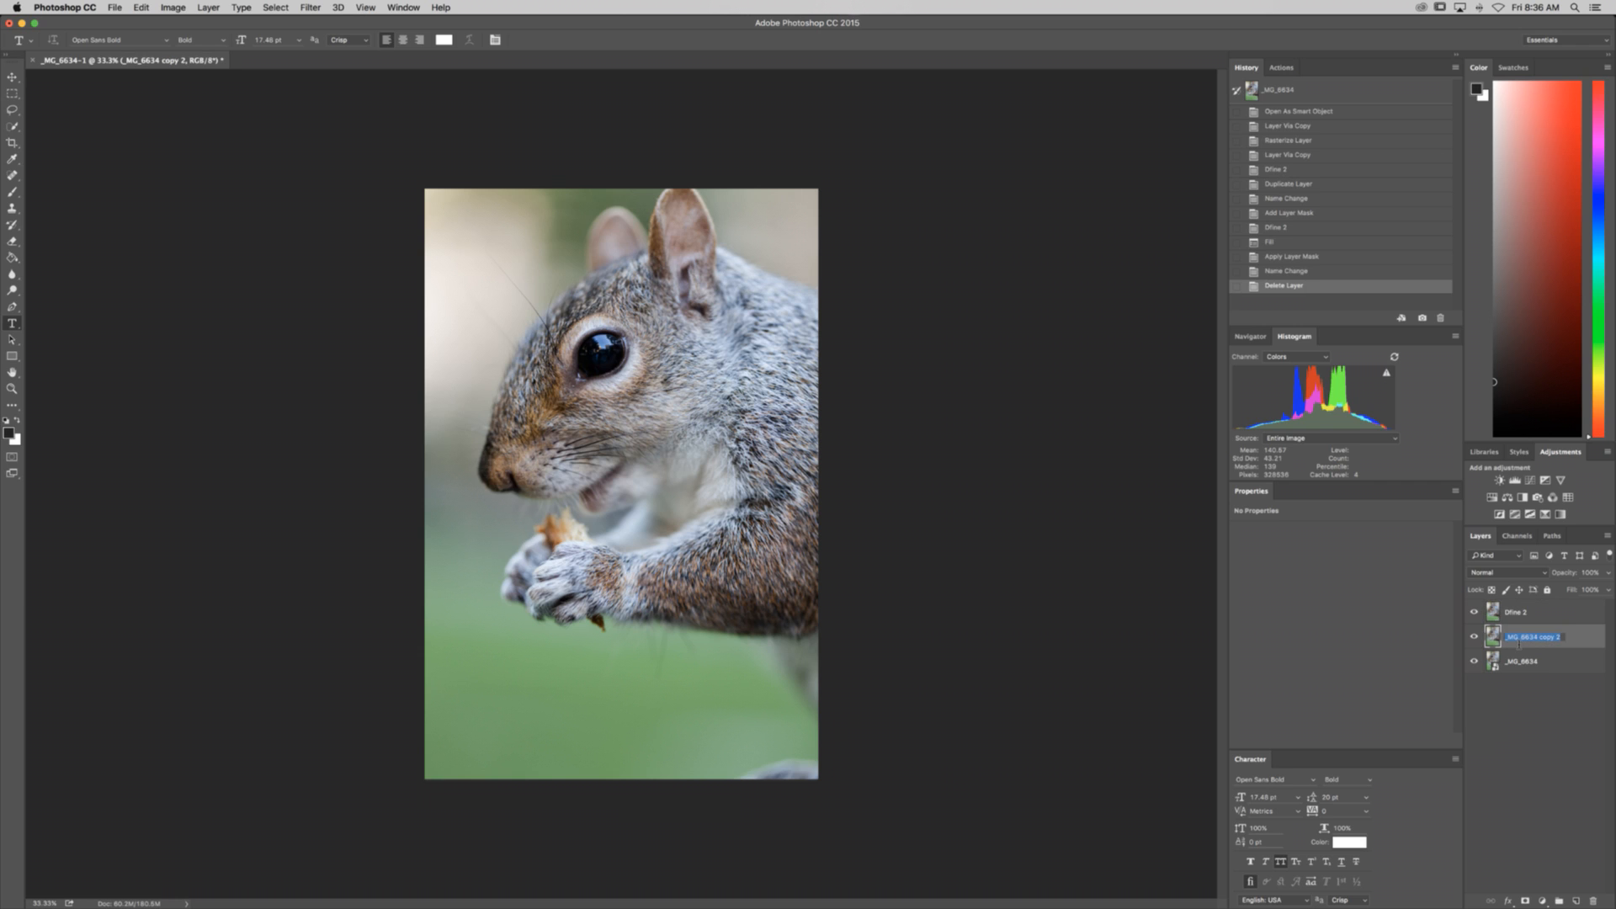
type("C")
type("riginal Jpeg")
key("Return")
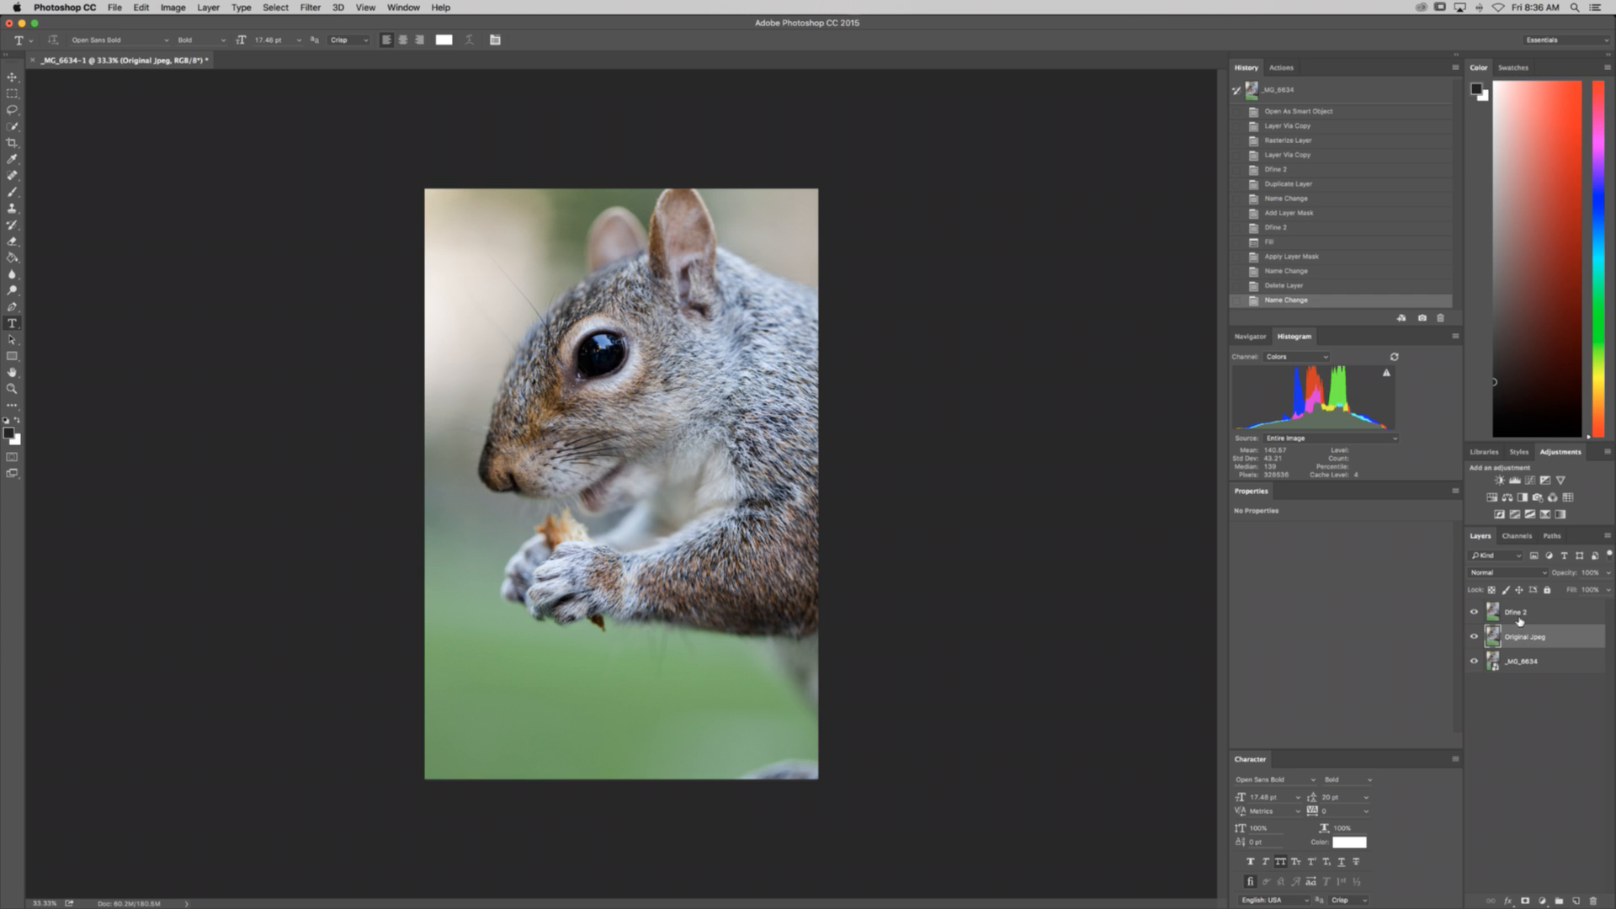
Step: Duplicate the Dfine 2 layer and apply a High Pass filter with a radius of 12 pixels to the copy
left_click(1529, 613)
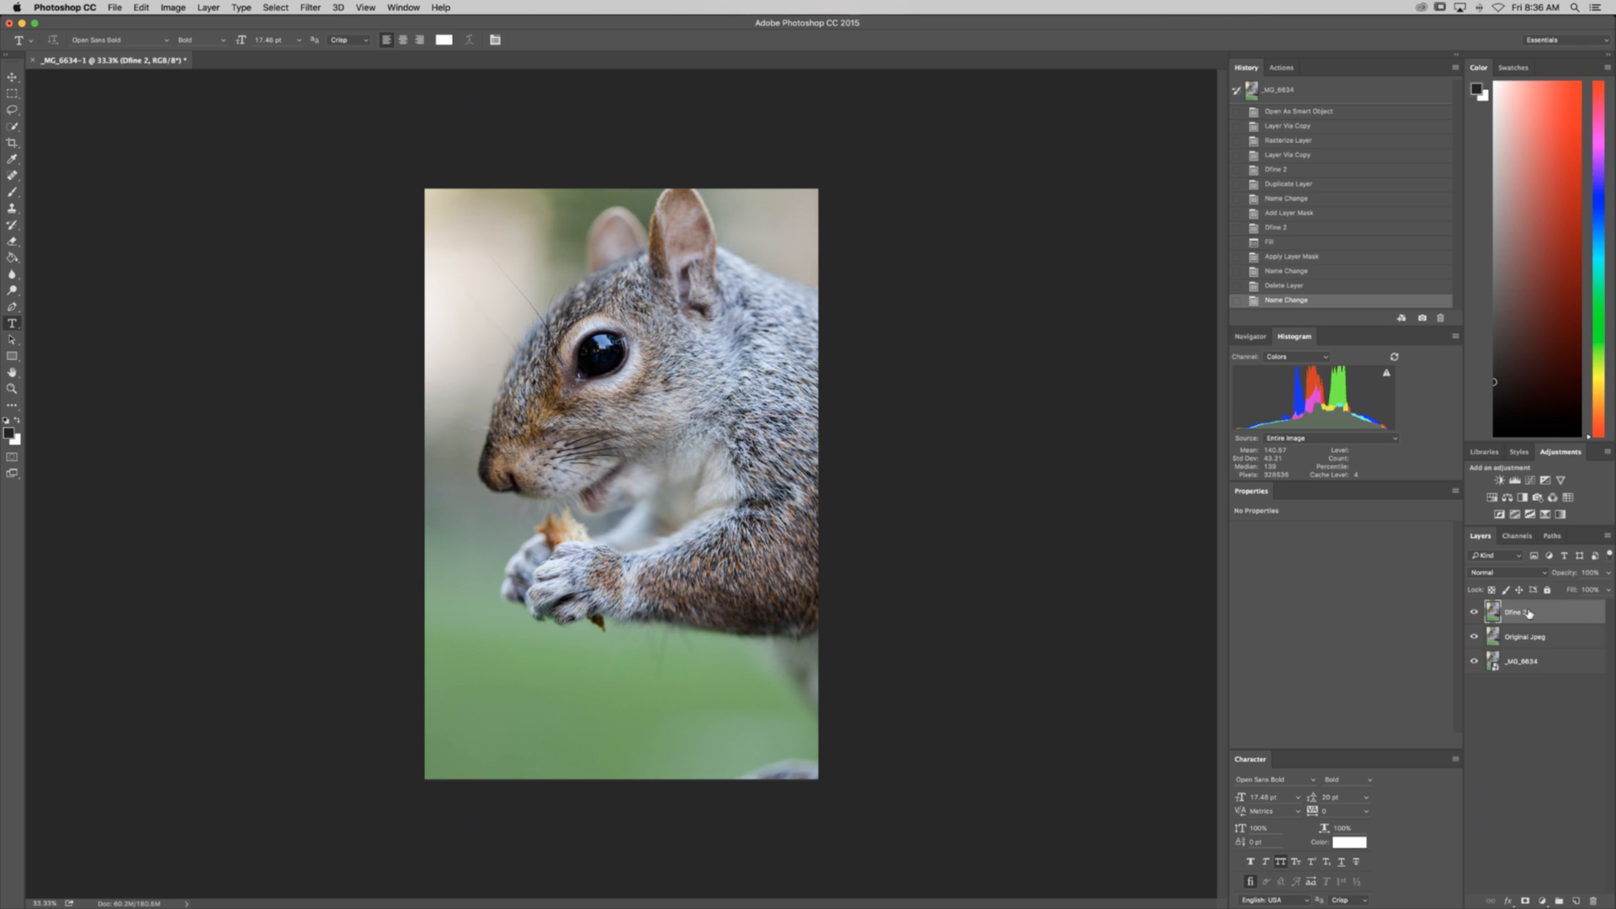
key("super+j")
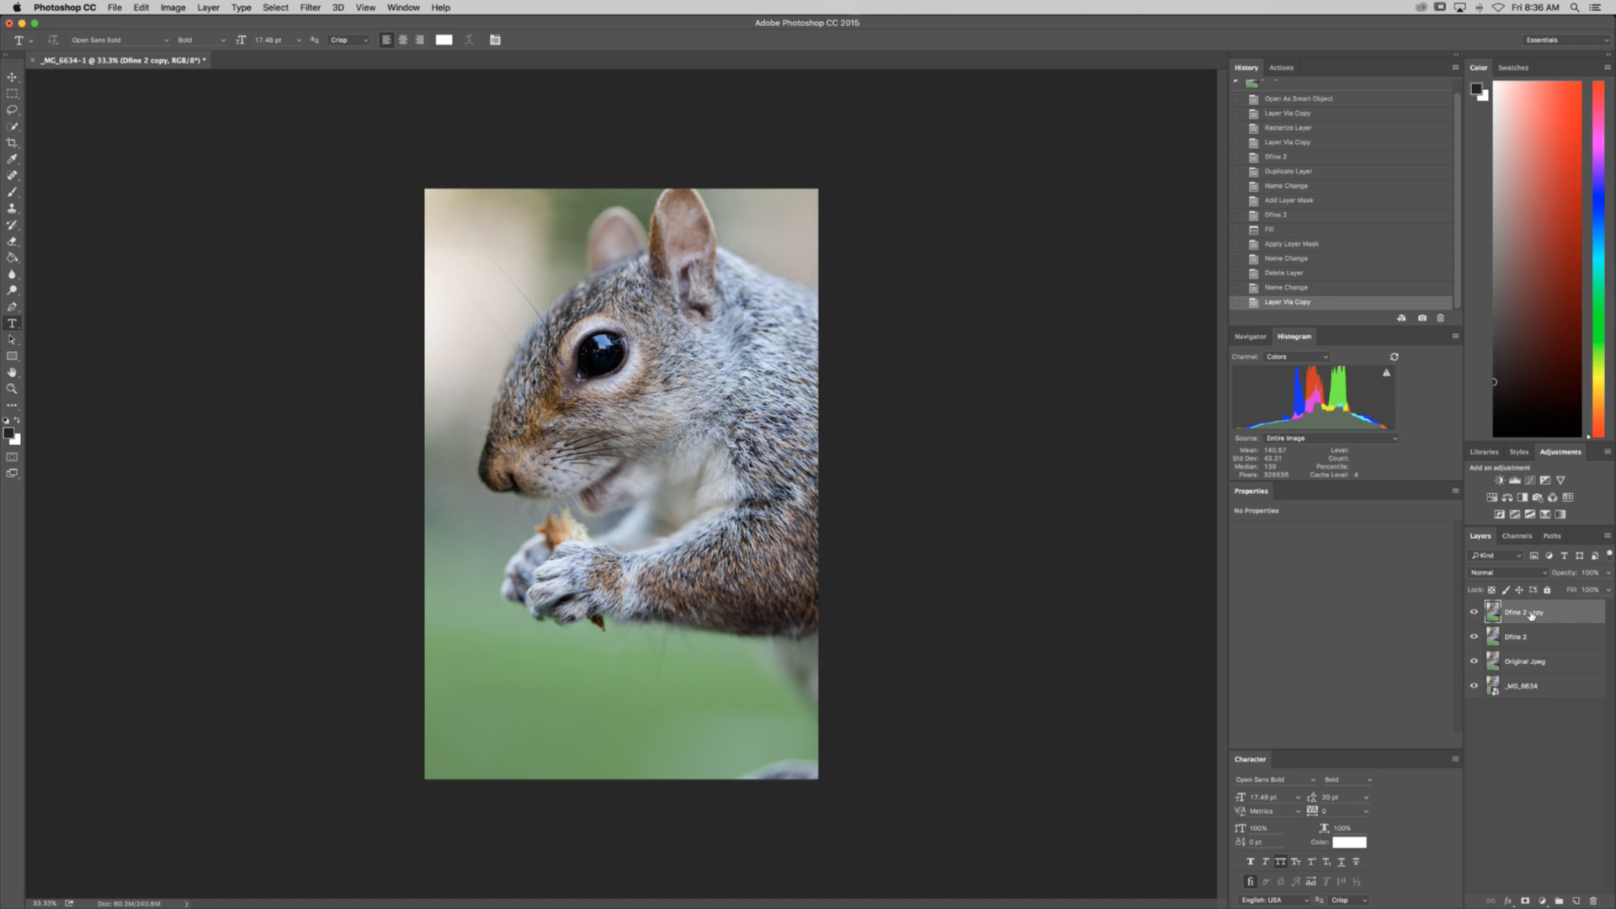
key("super+alt+f")
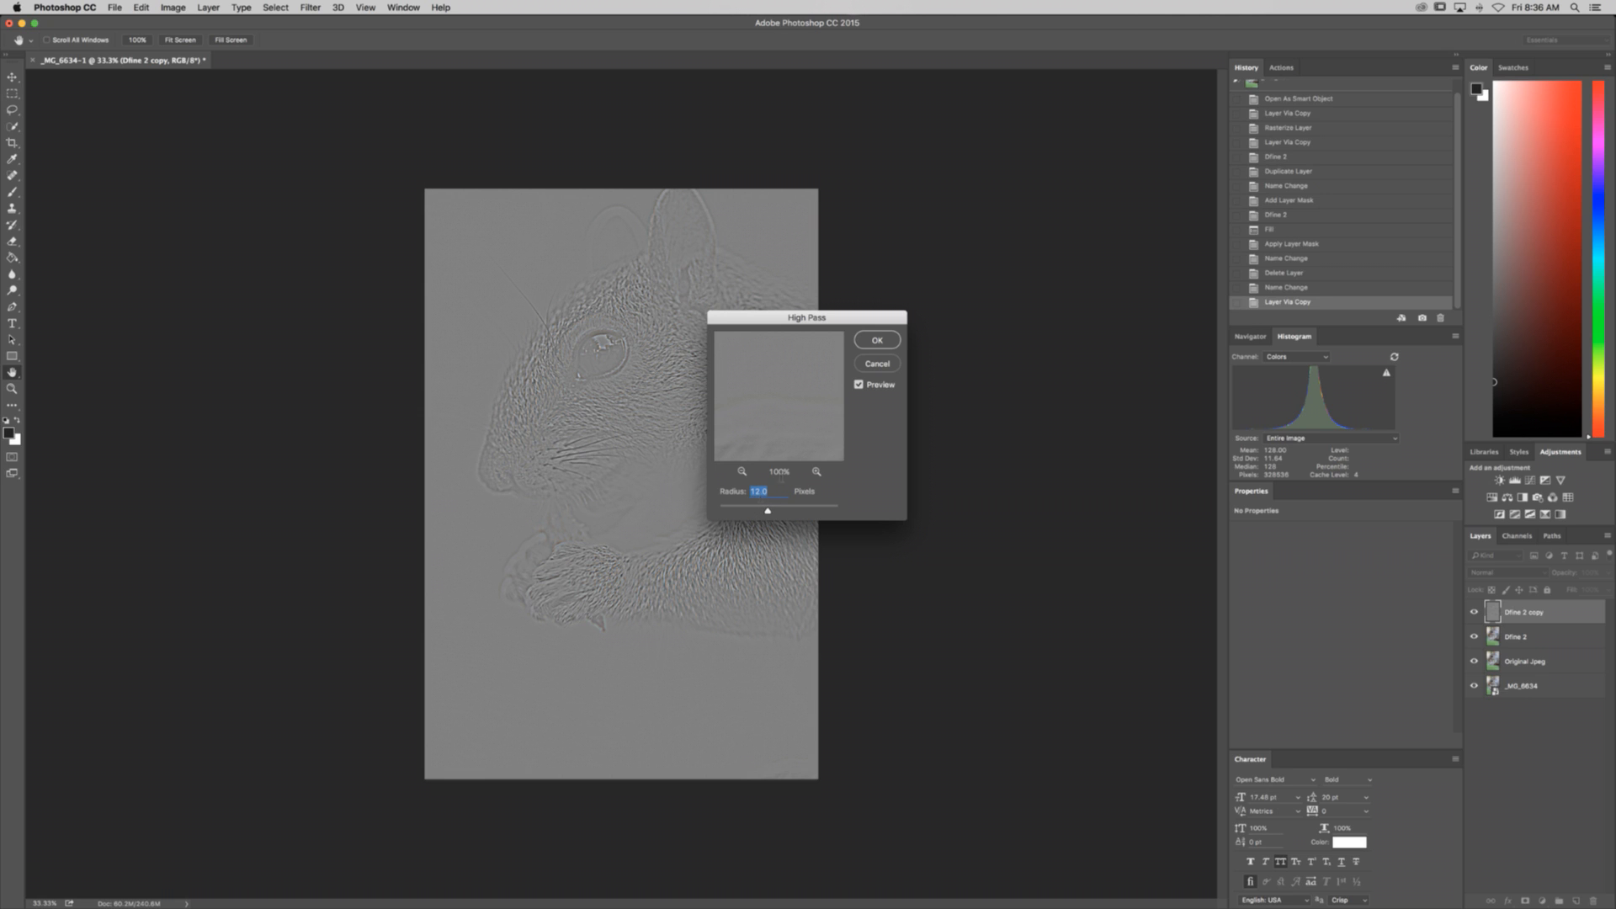
left_click(873, 342)
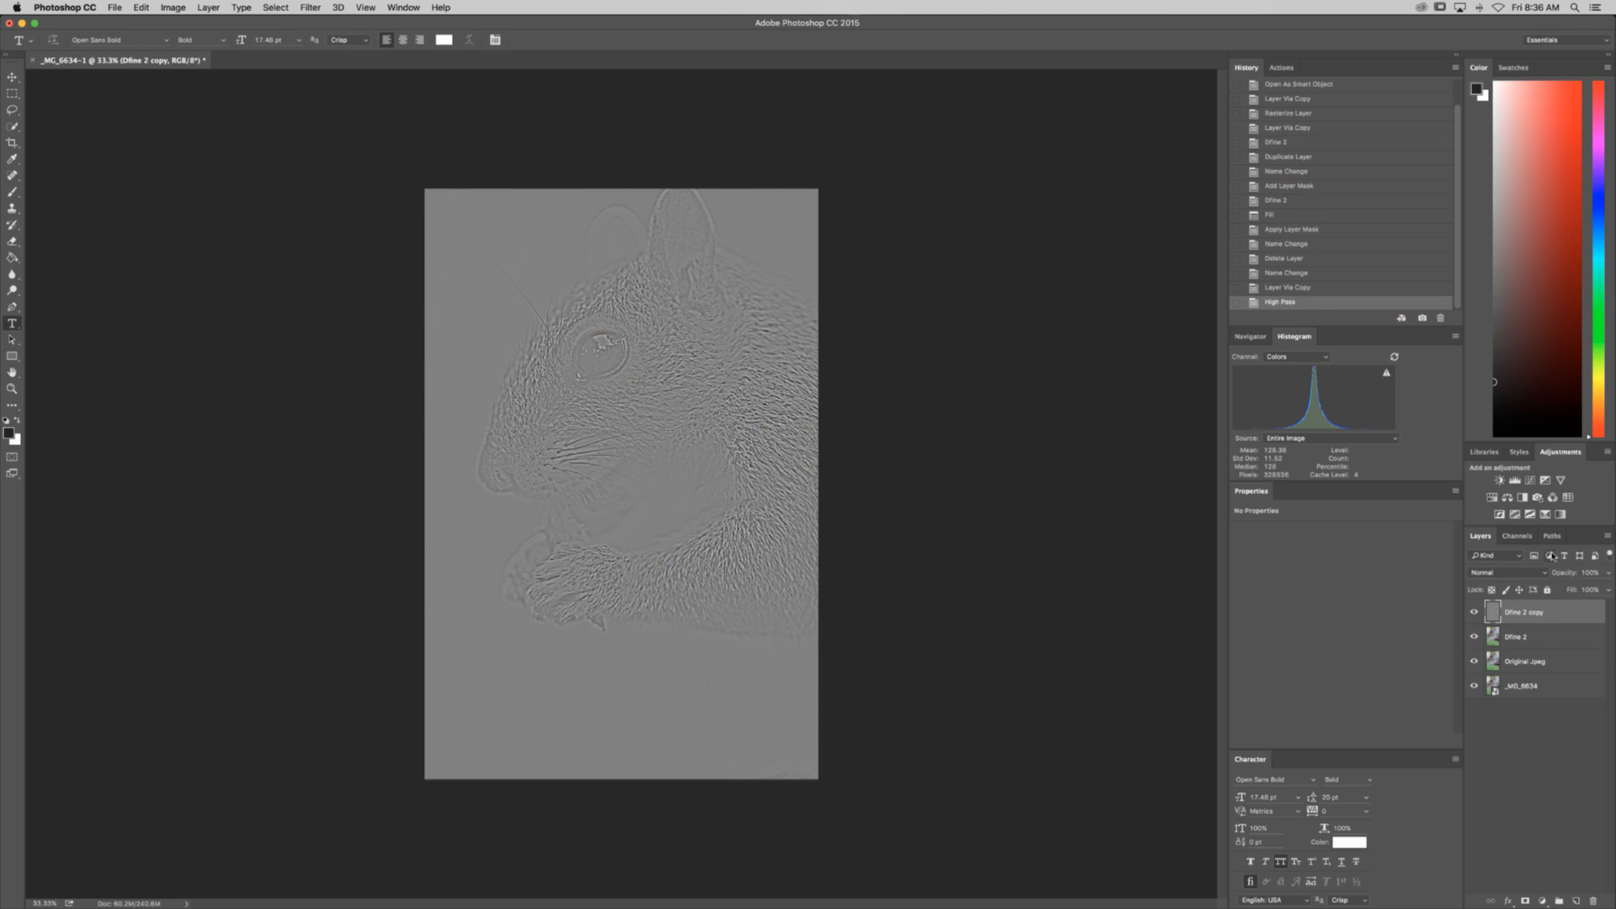
Step: Set the High Pass layer's blend mode to Soft Light and compare the fur at 100% with that layer hidden and shown
left_click(1507, 575)
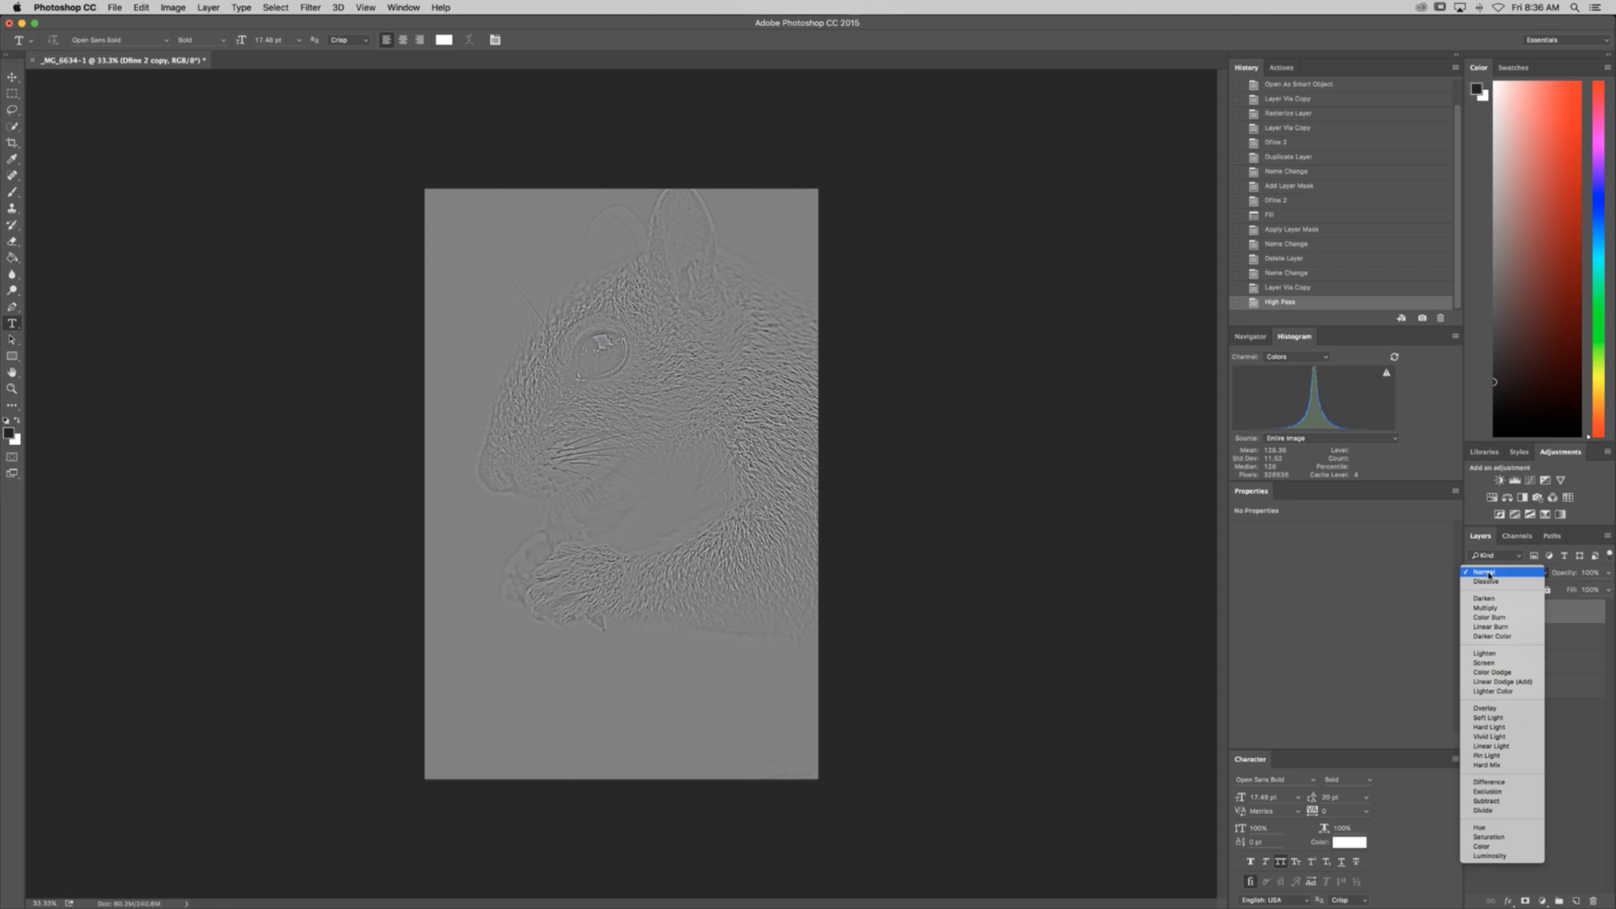
left_click(1477, 720)
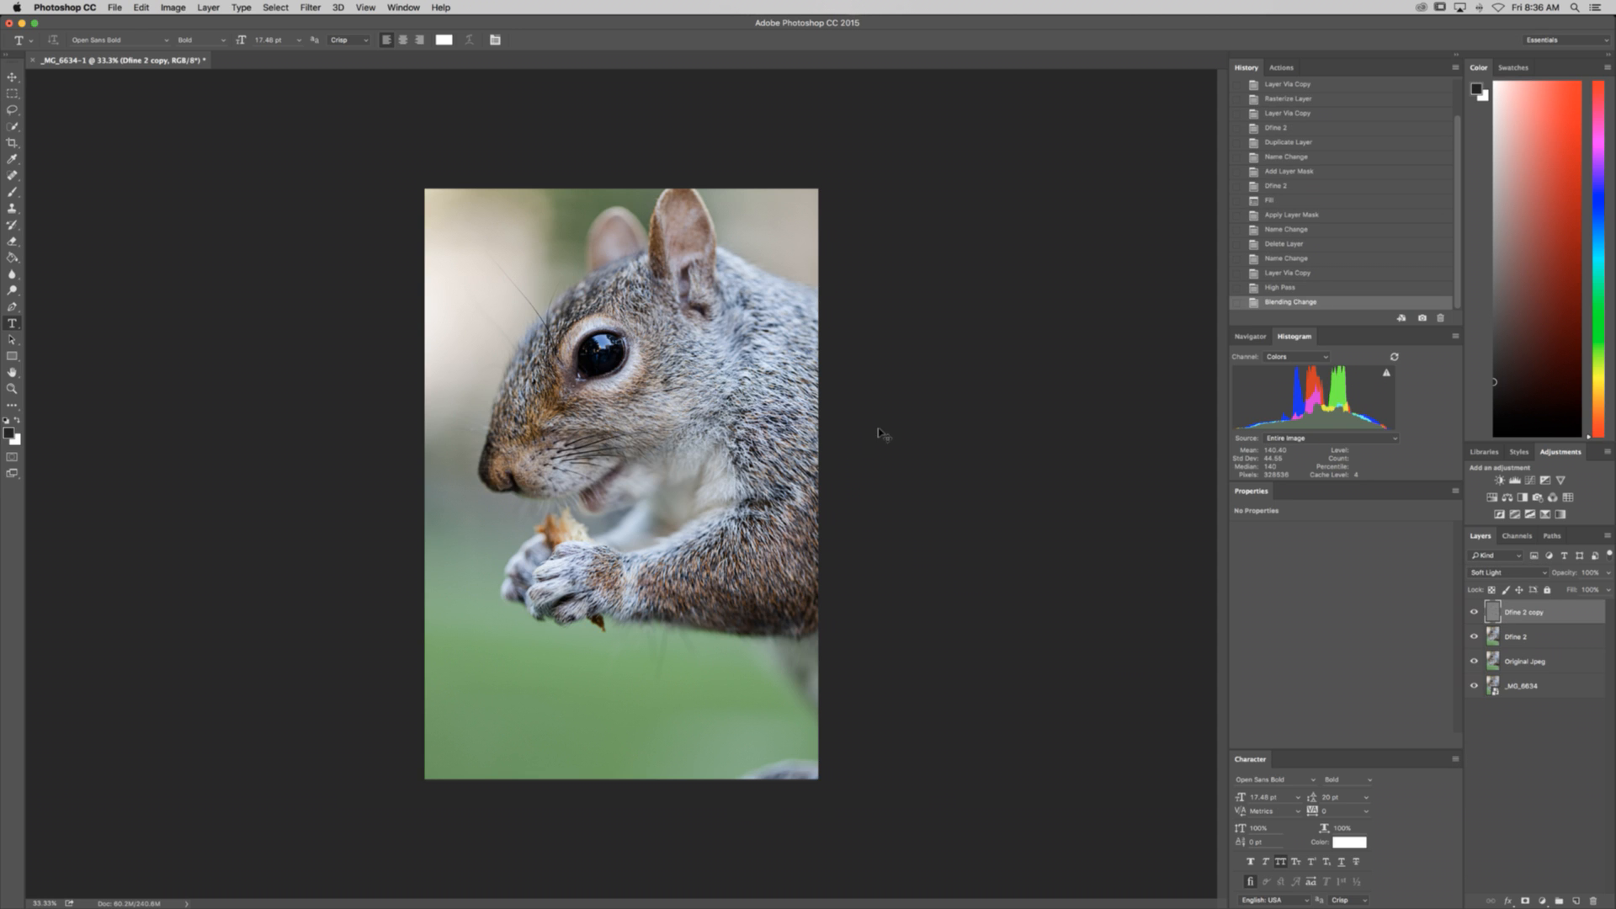
key("super+plus")
key("super+plus")
key("super+plus")
scroll(882, 435, "up", 5)
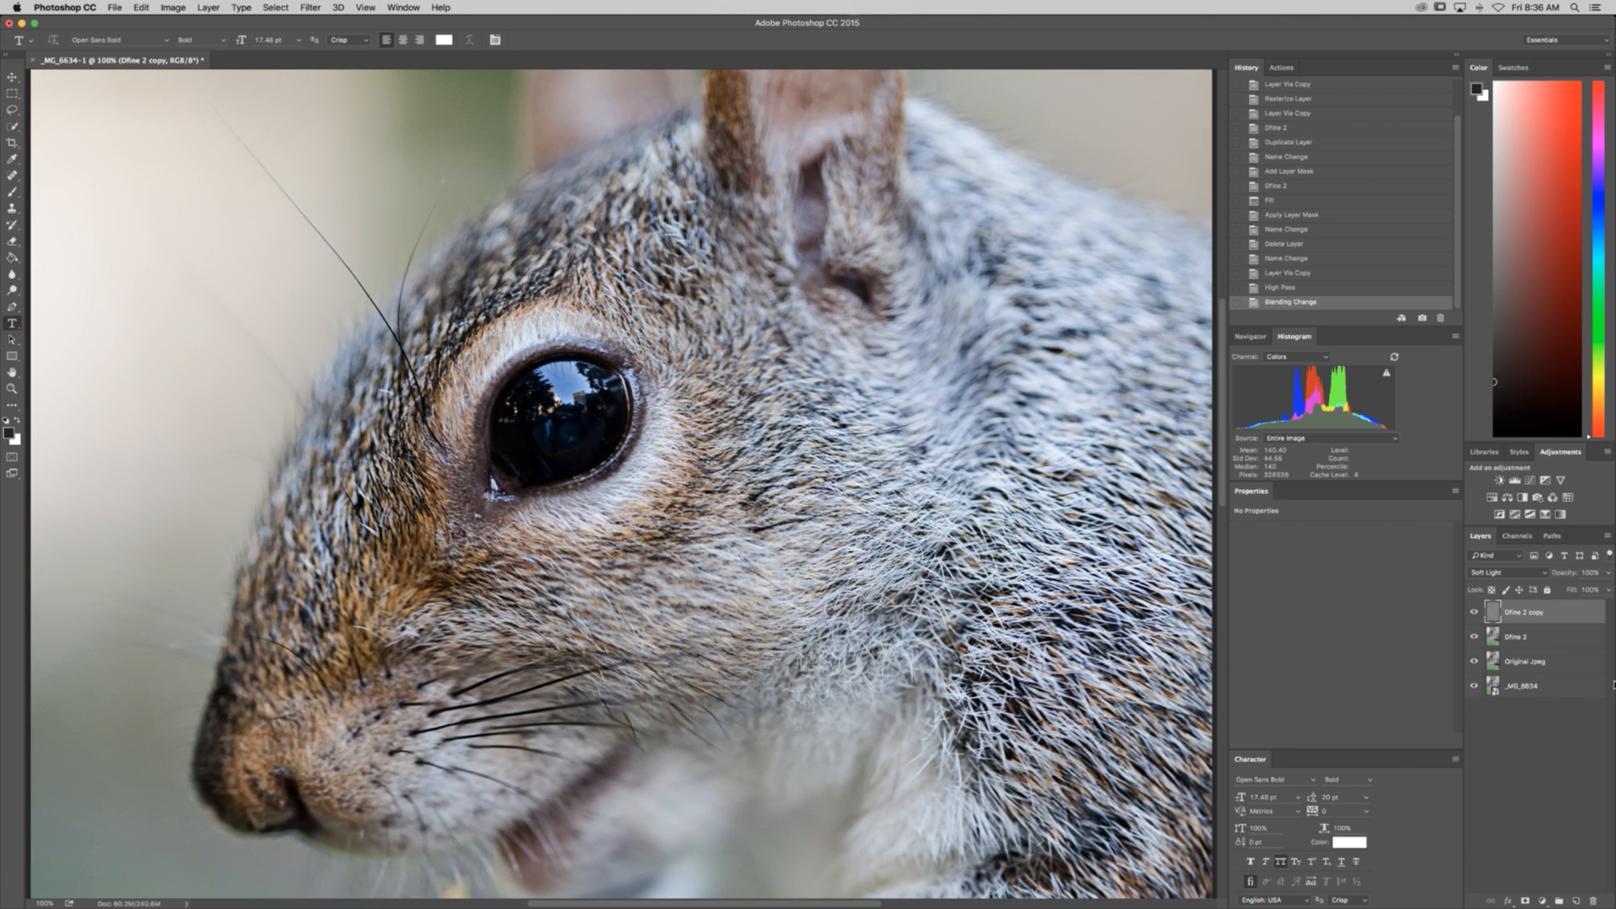
left_click(1474, 611)
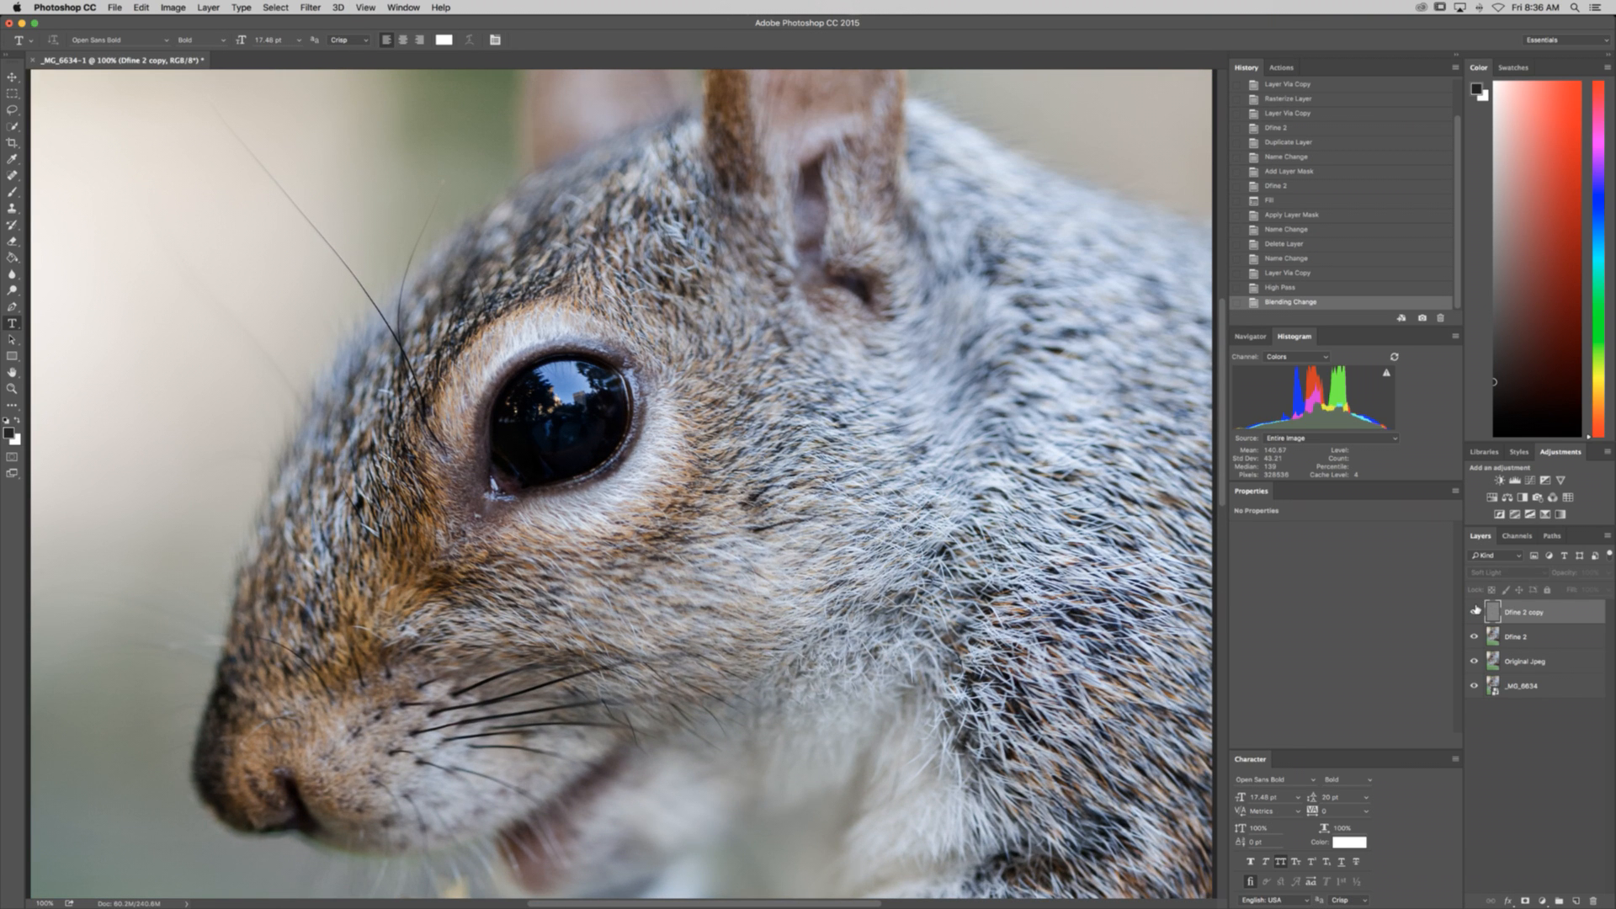
left_click(1475, 611)
left_click(1475, 611)
left_click(1475, 610)
Step: Add a black layer mask to the Dfine 2 copy layer to hide its sharpening effect
key("super+minus")
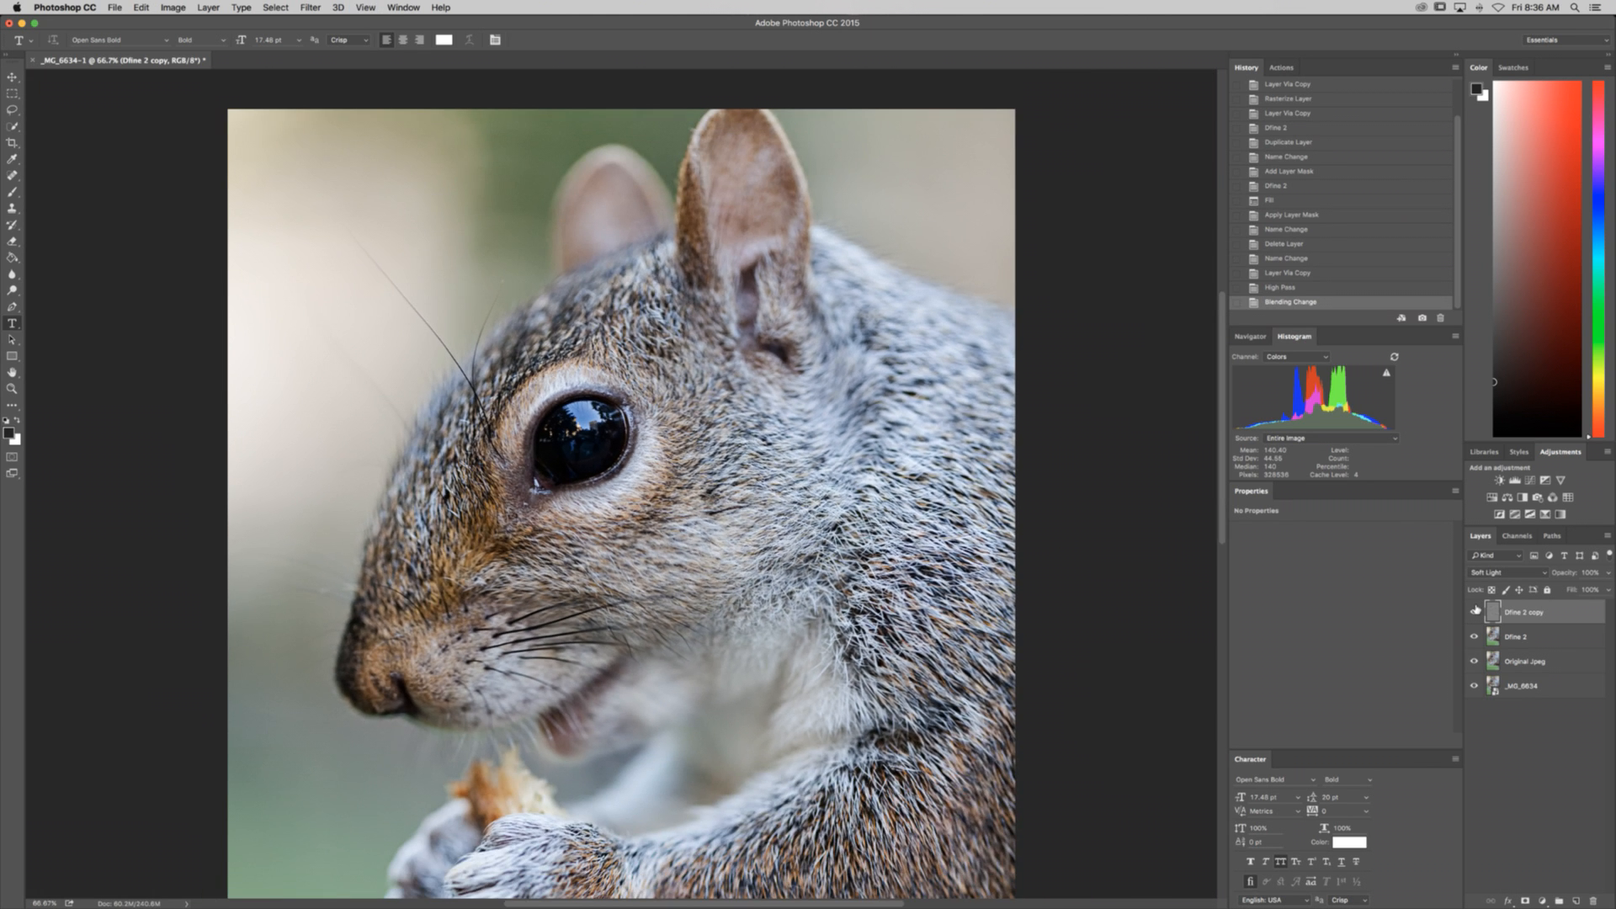
key("super+minus")
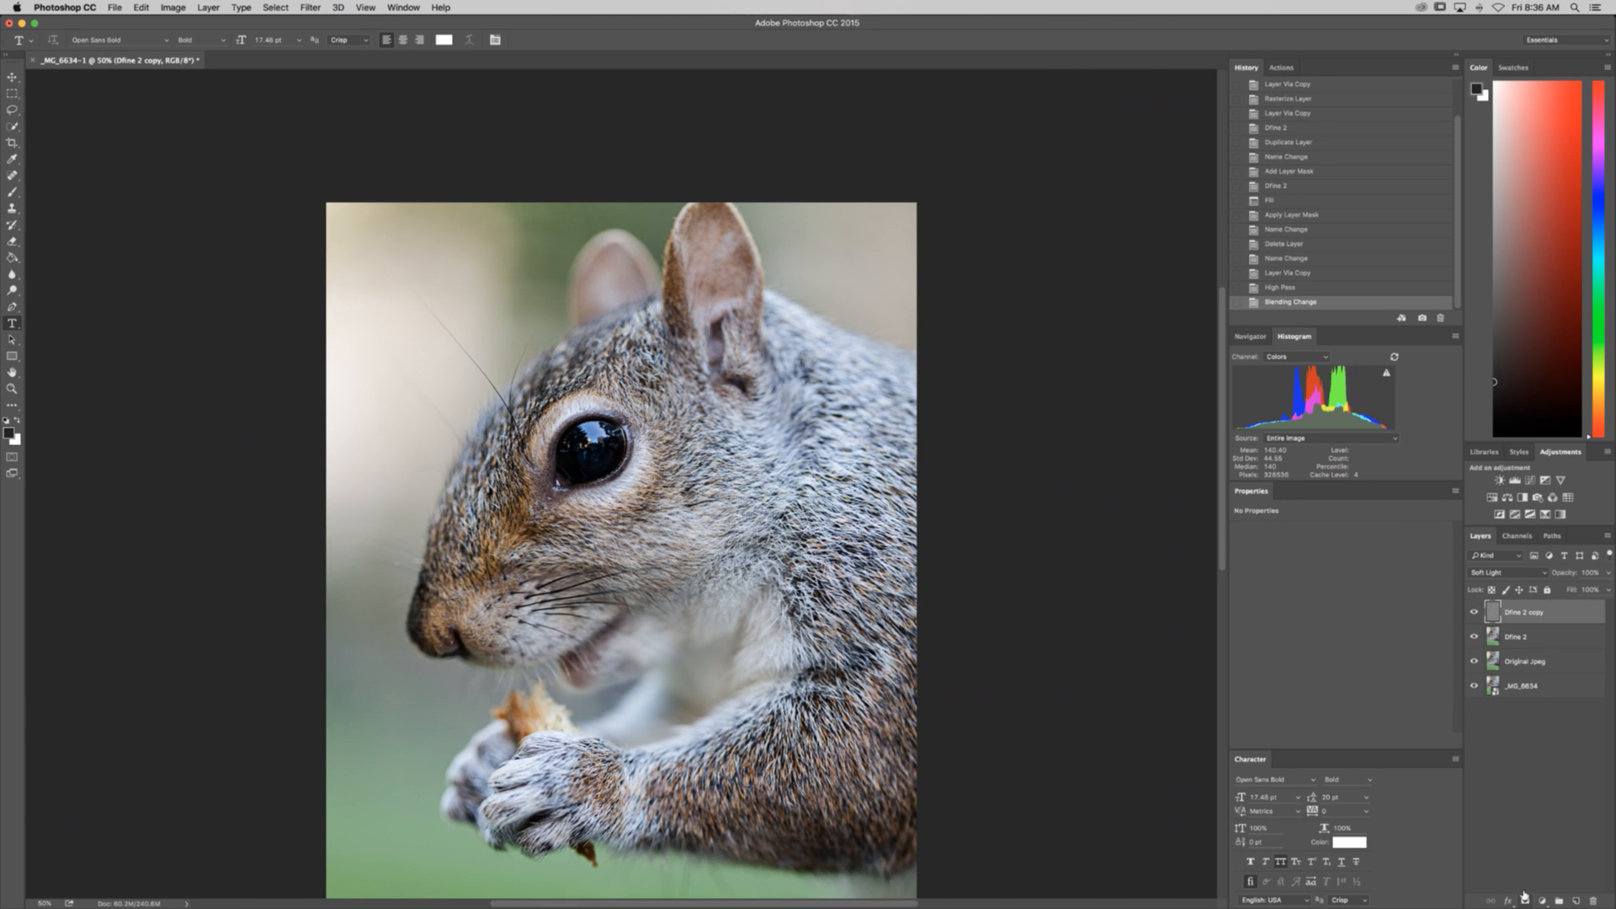
left_click(1525, 899, "alt")
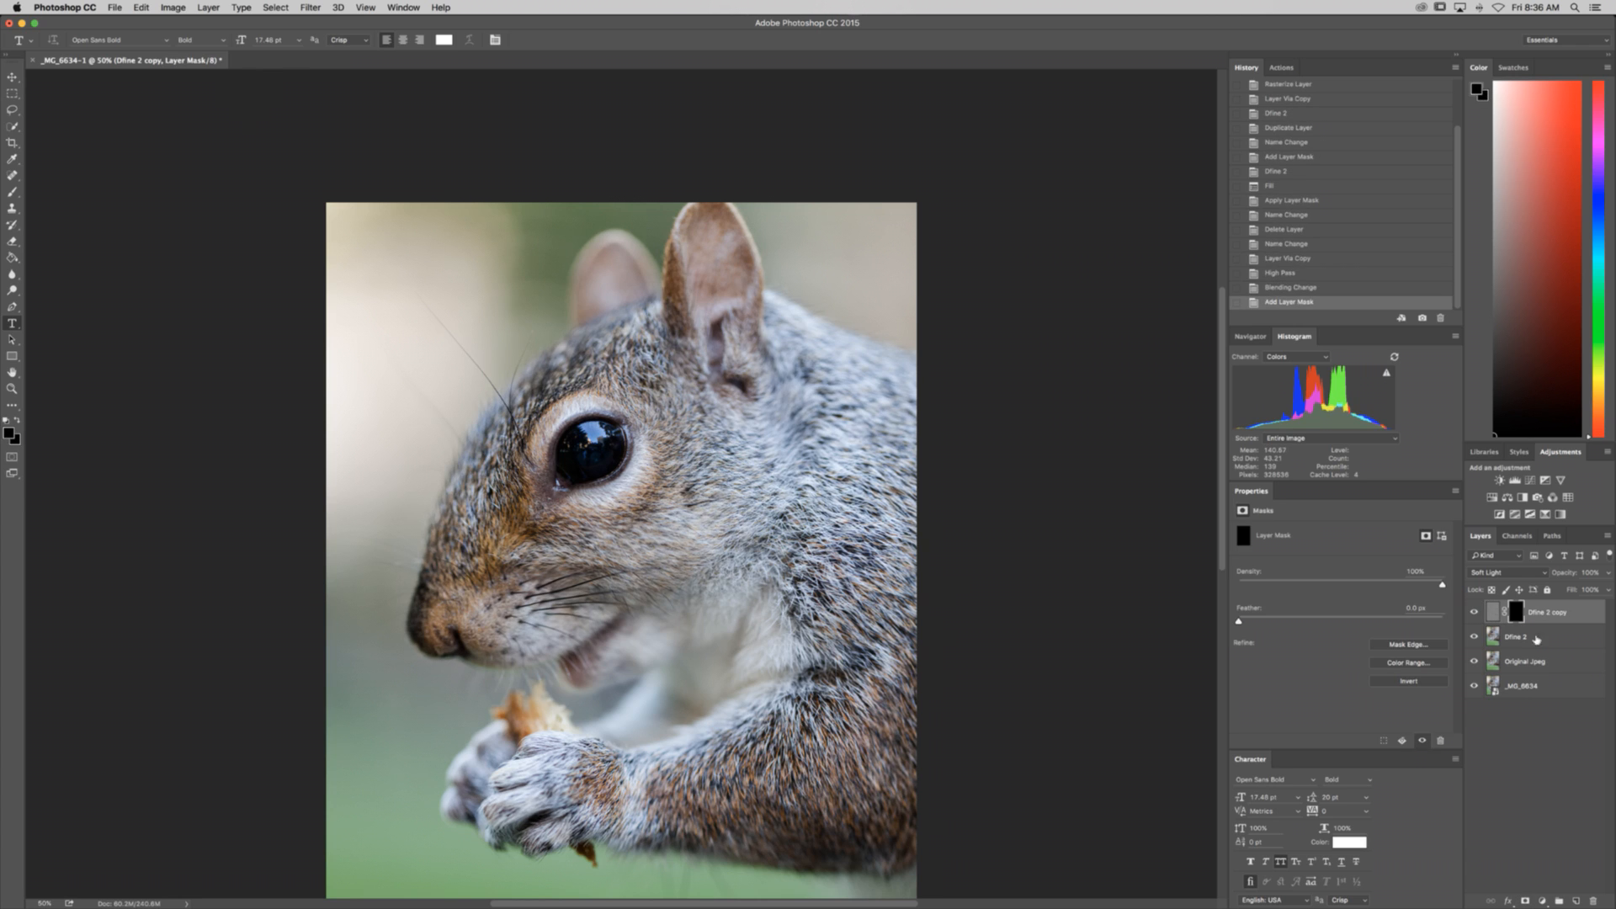
Step: Paint white over the squirrel's eye on the Dfine 2 copy layer mask to reveal the sharpening, inspecting the mask for missed areas
key("x")
key("b")
left_click_drag(1511, 108, 1488, 79)
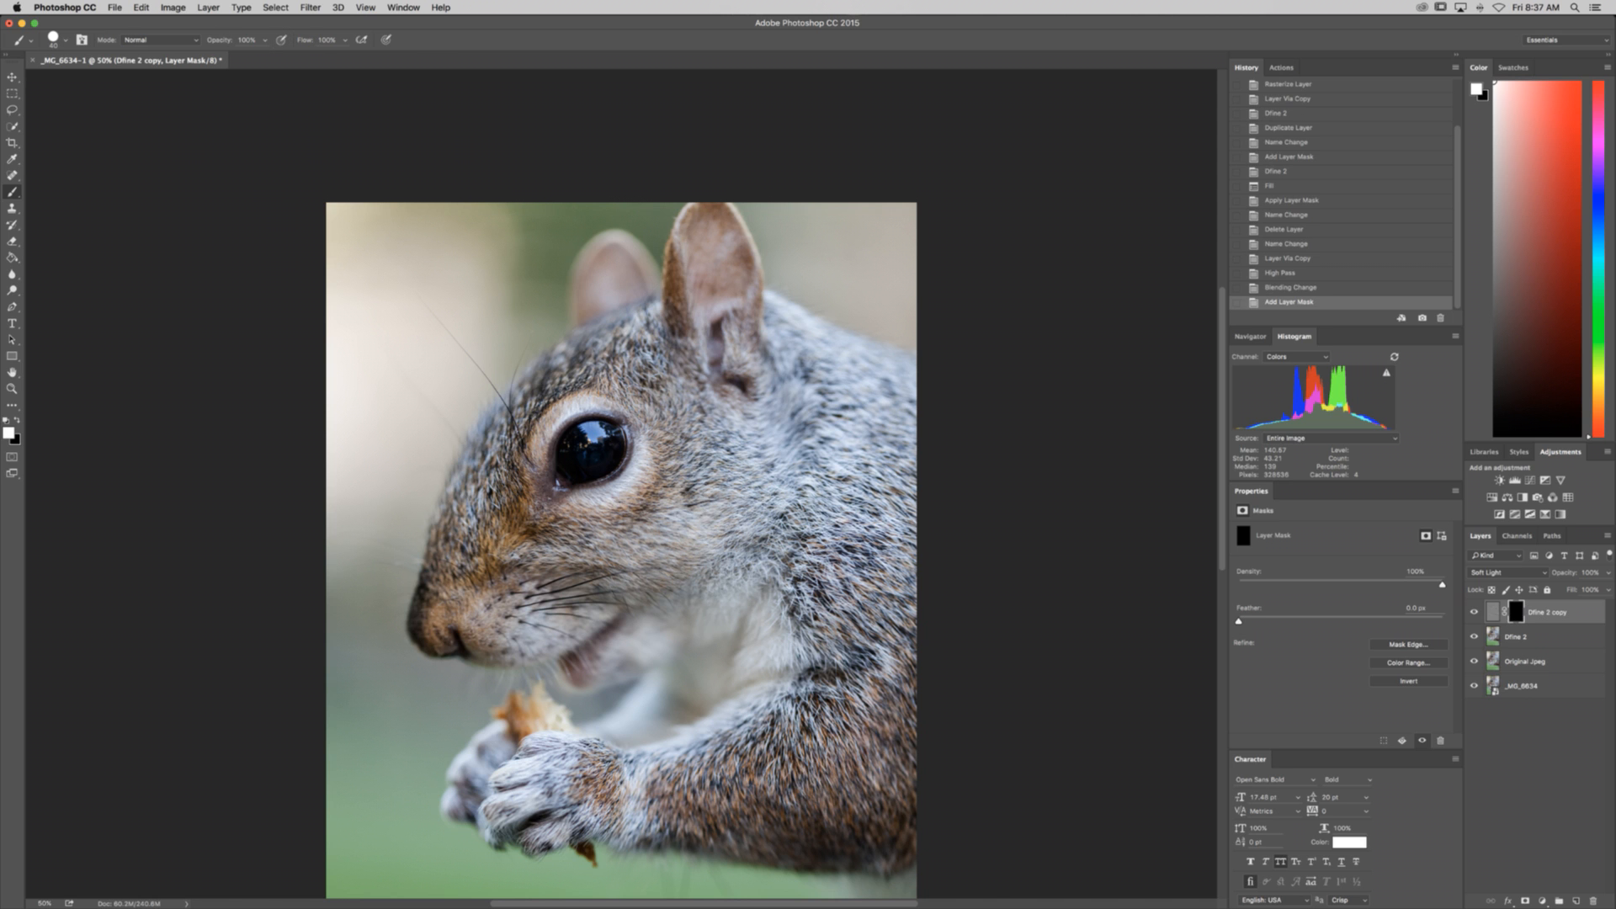
key("super+plus")
key("super+plus")
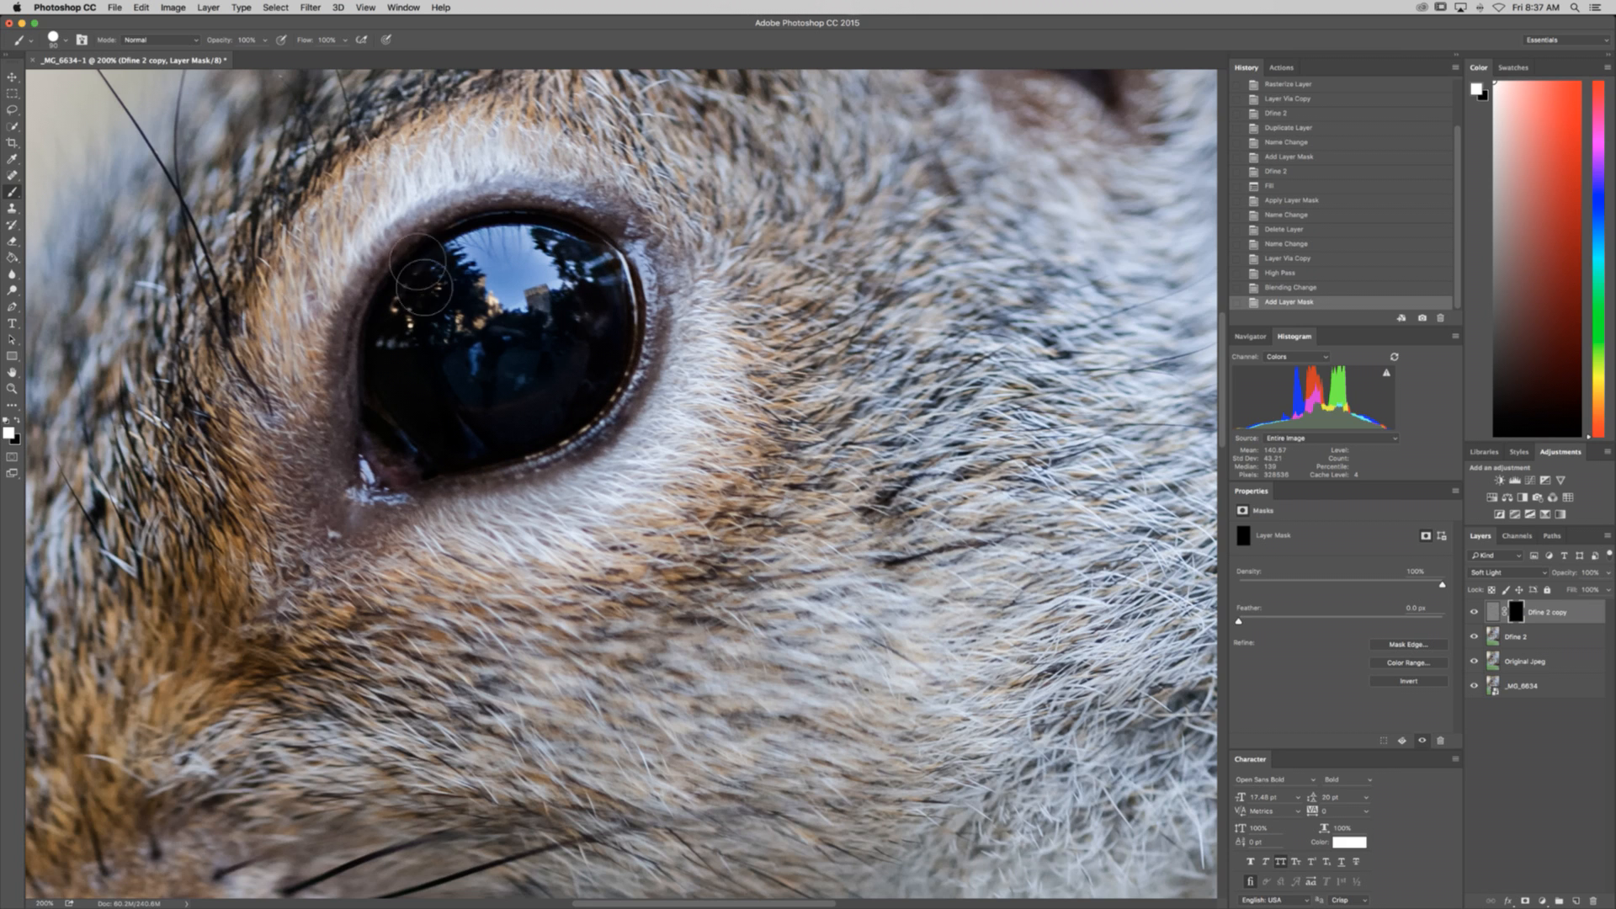
mouse_move(539, 258)
left_mouse_down()
mouse_move(435, 408)
mouse_move(520, 308)
mouse_move(493, 402)
mouse_move(525, 413)
mouse_move(572, 390)
left_mouse_up()
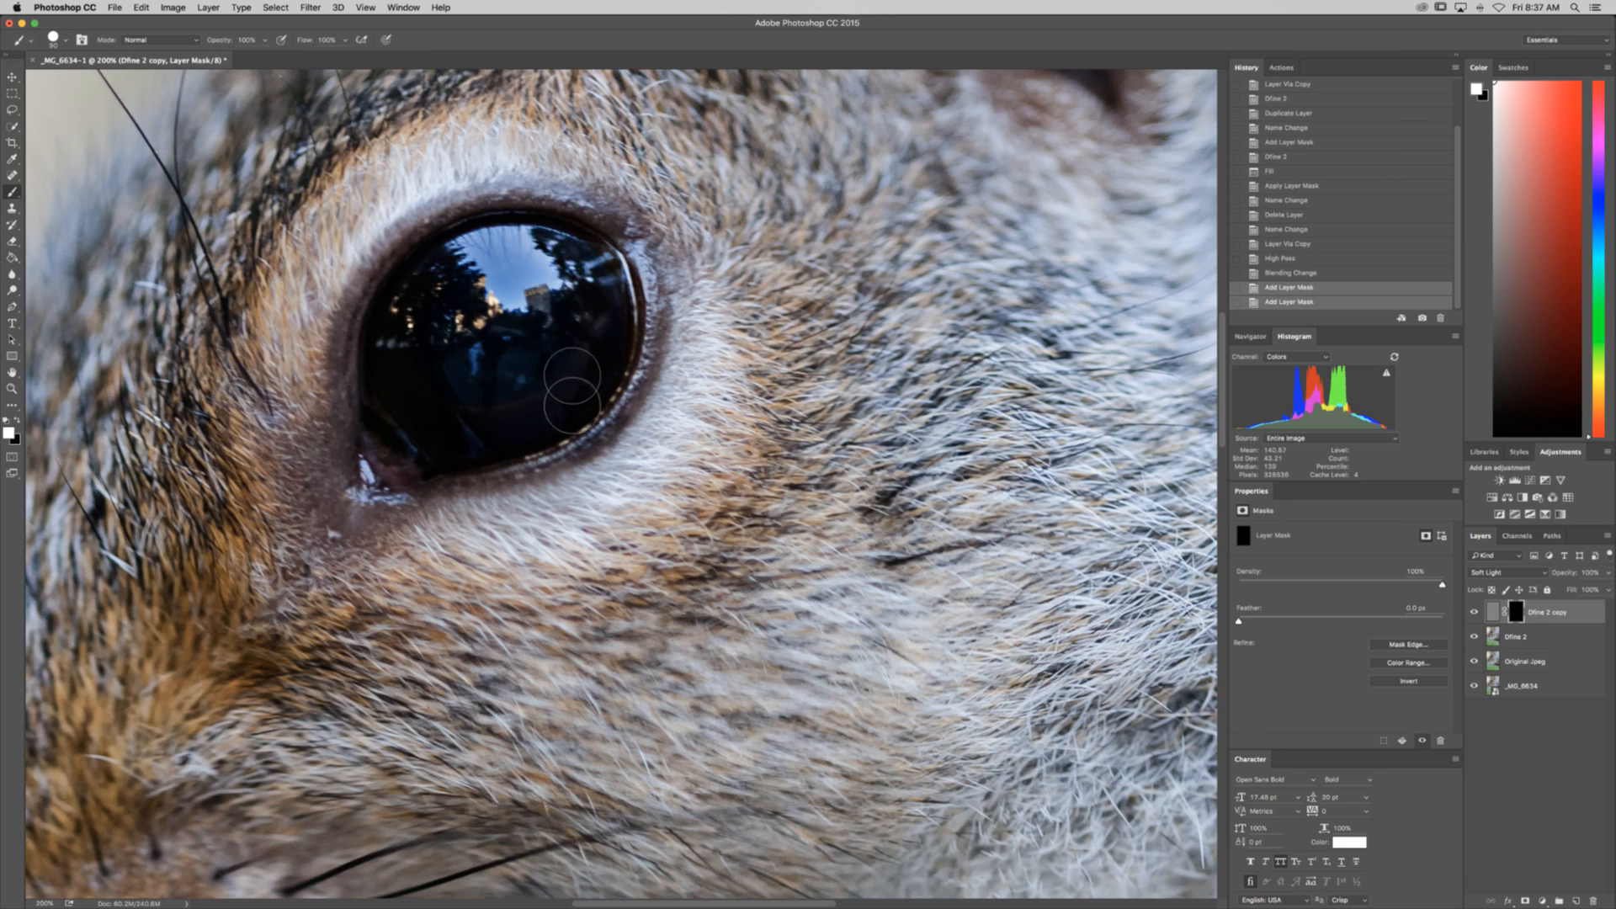
left_click(1516, 612, "alt")
mouse_move(408, 379)
left_mouse_down()
mouse_move(447, 301)
mouse_move(487, 278)
mouse_move(551, 283)
mouse_move(577, 307)
mouse_move(532, 285)
mouse_move(475, 362)
mouse_move(497, 319)
left_mouse_up()
left_click(1515, 612, "alt")
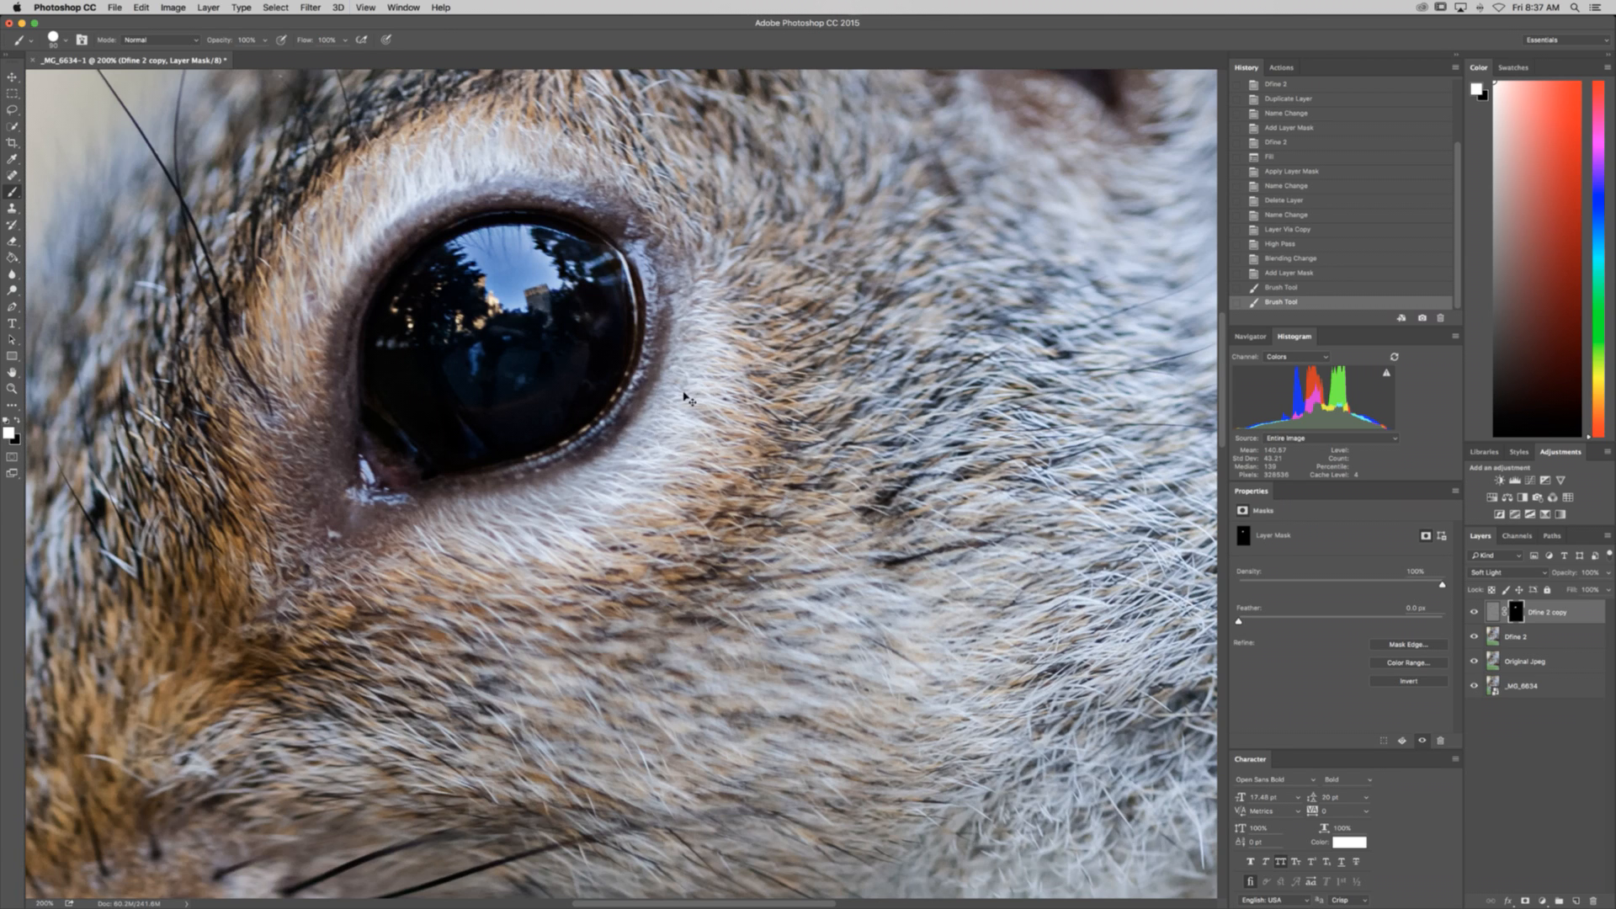
Step: Compare the whole photo with the sharpened Dfine 2 copy layer hidden and shown
key("super+minus")
key("super+minus")
key("super+minus")
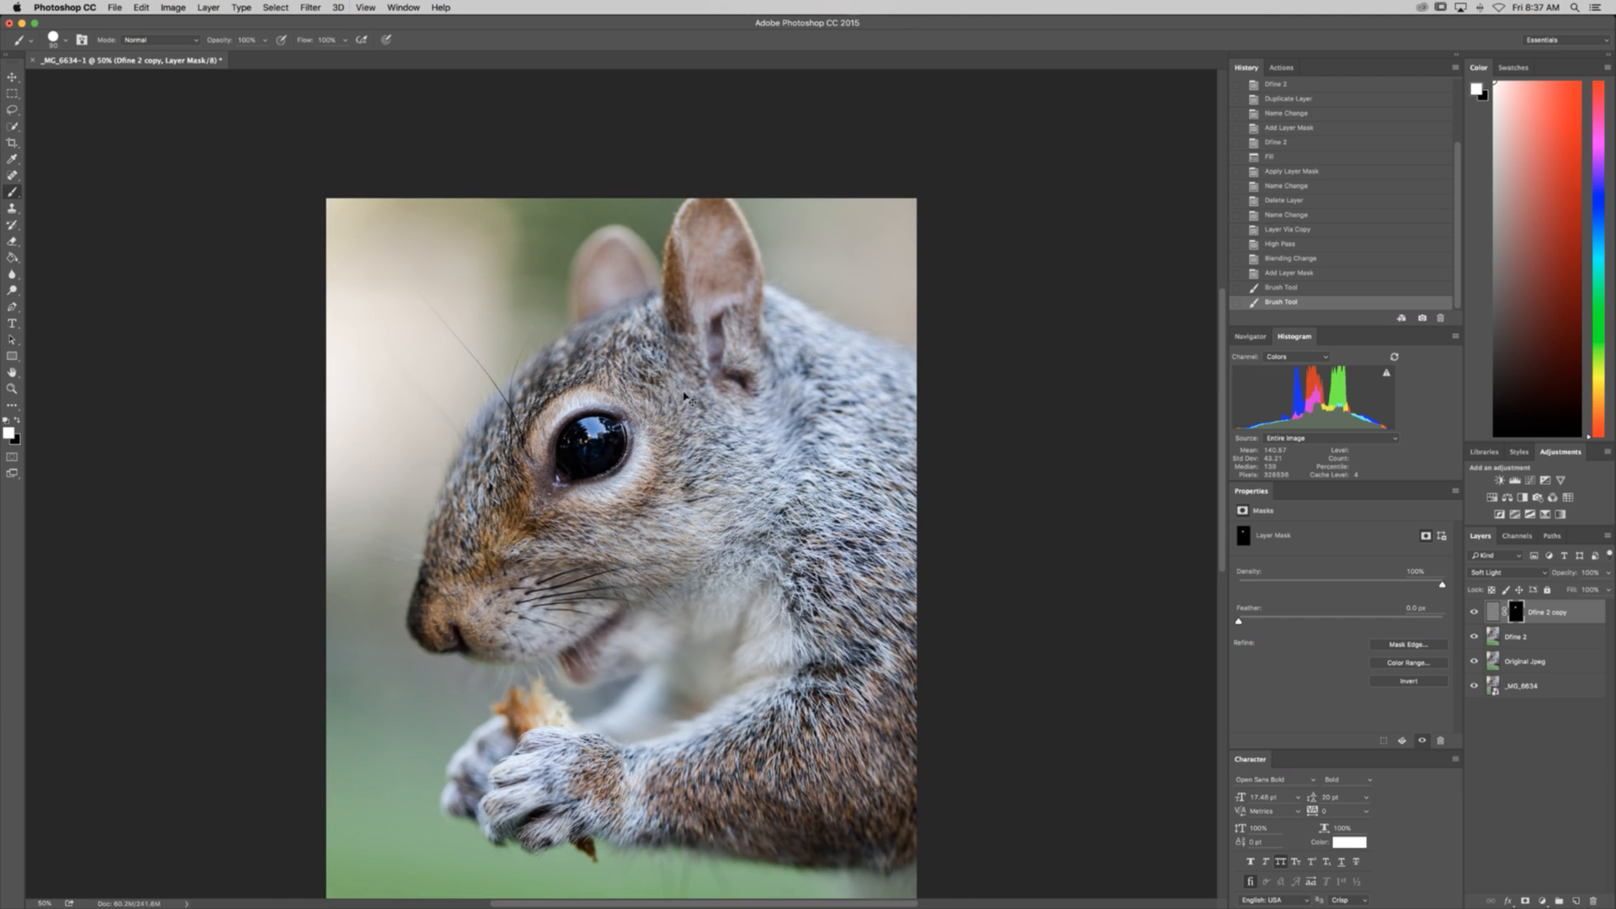
key("super+minus")
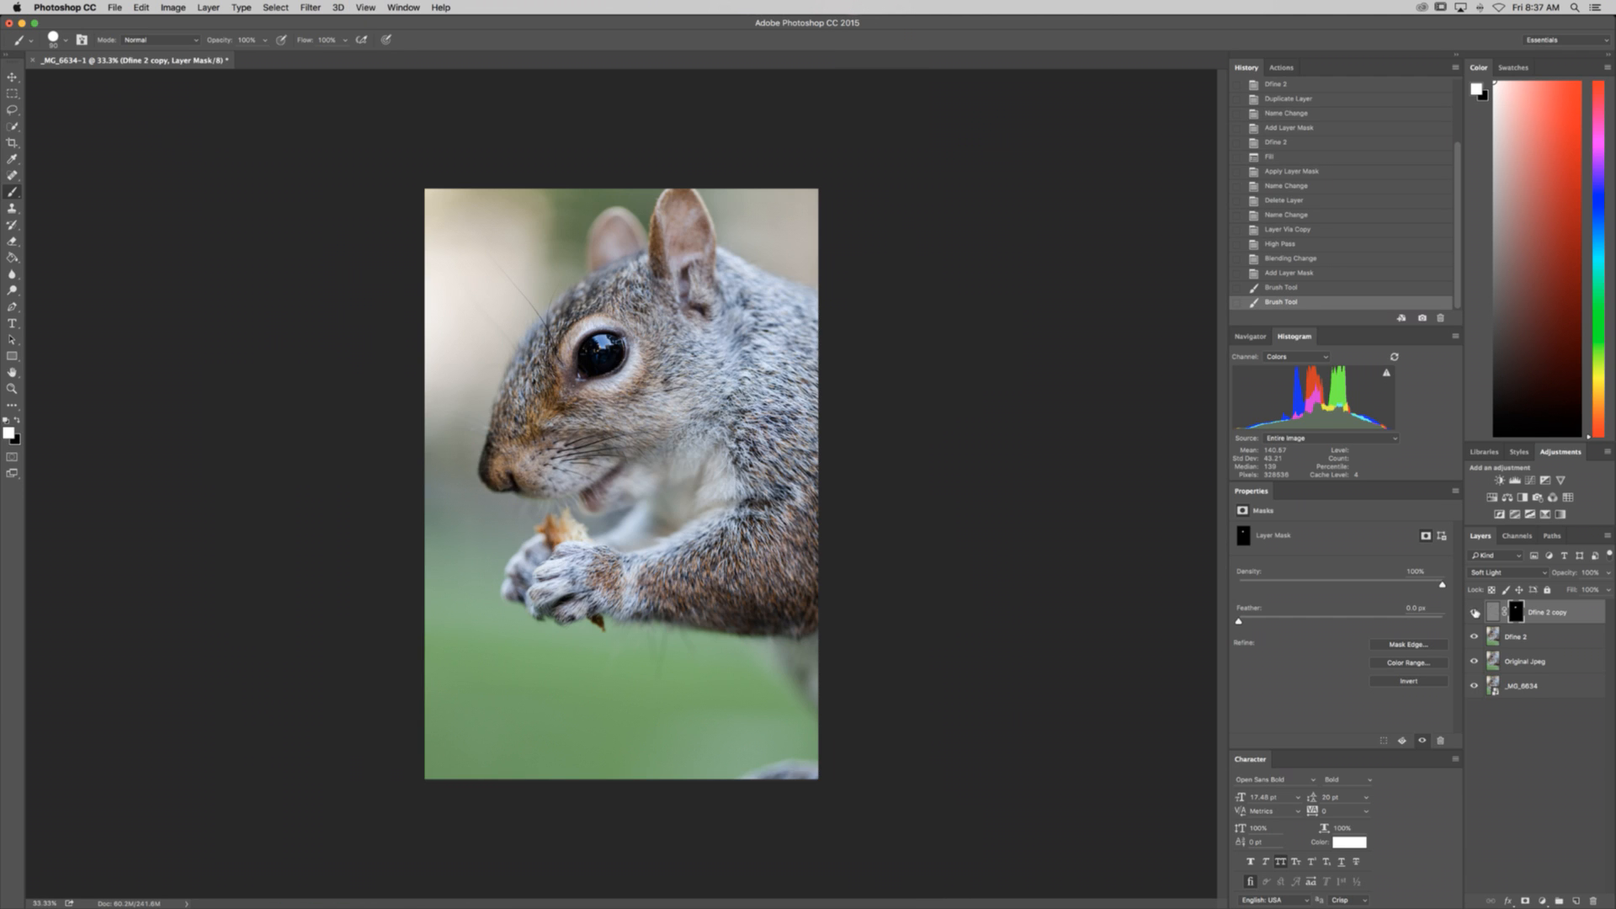
left_click(1475, 613)
left_click(1475, 613)
left_click(1475, 613)
left_click(1474, 612)
Step: Lower the Dfine 2 copy layer's opacity to 72%
left_click(1608, 573)
left_click_drag(1608, 589, 1591, 592)
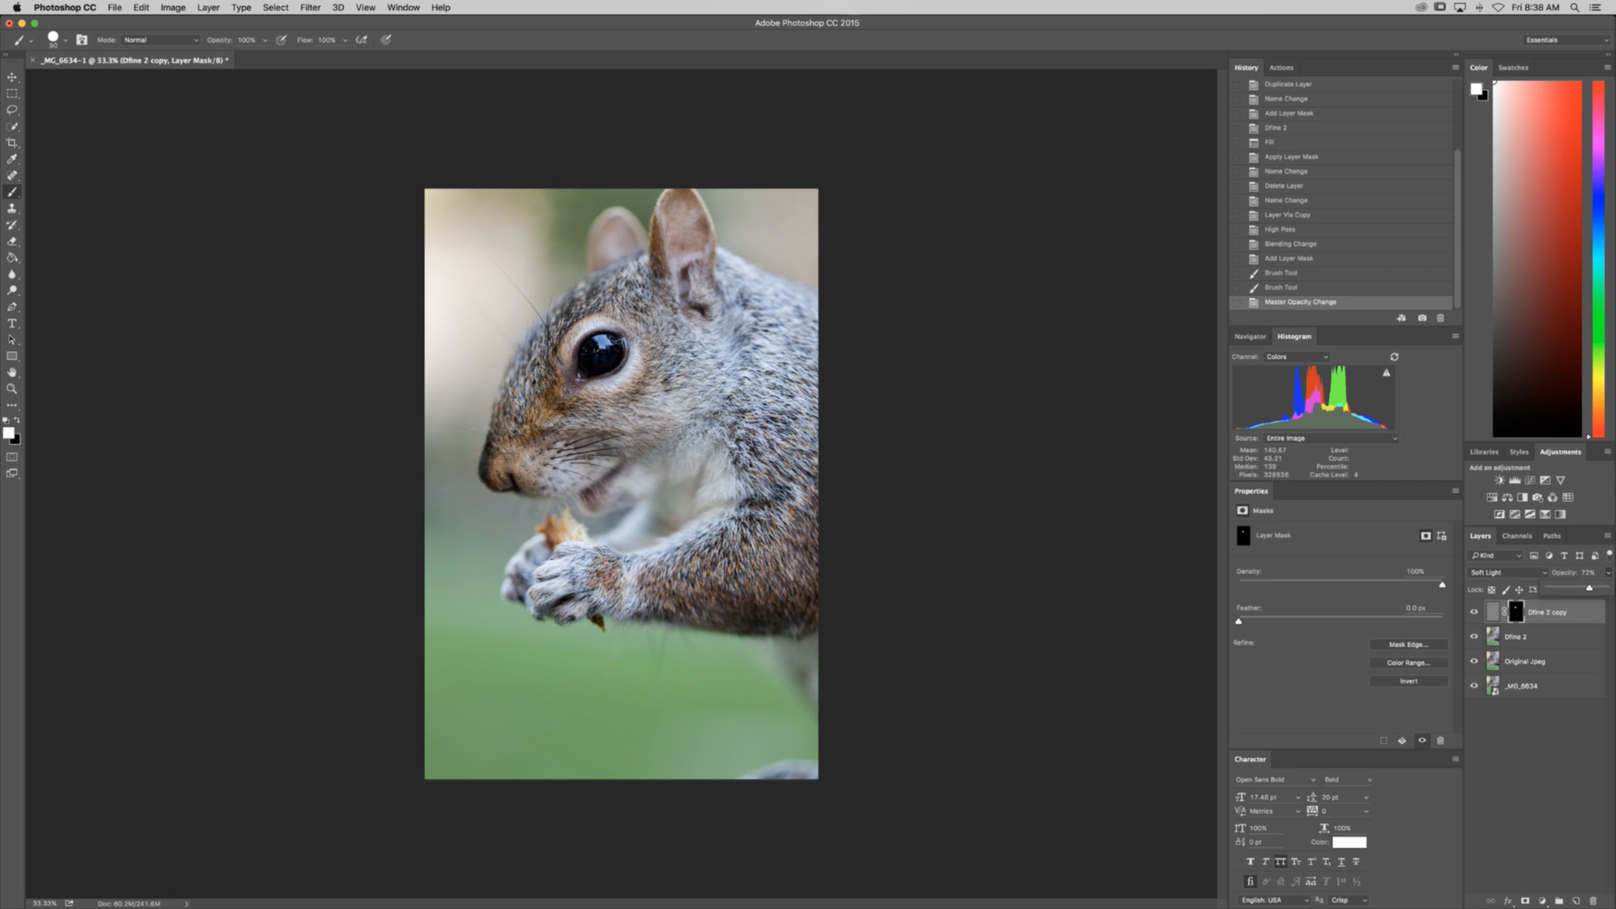
left_click(1017, 454)
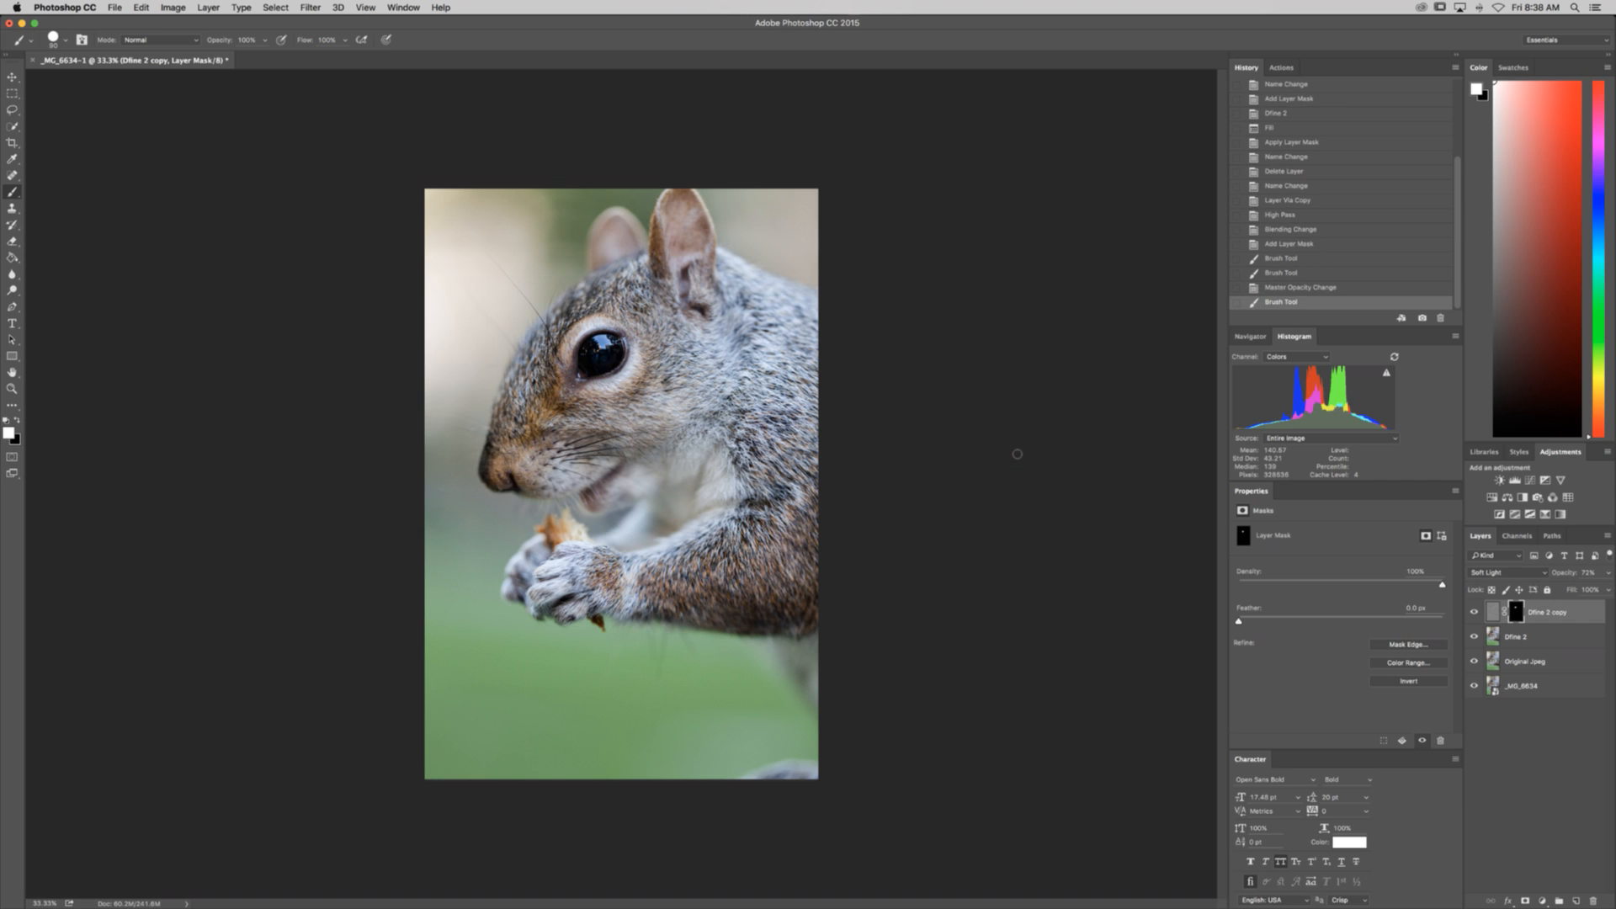
Step: Add a Hue/Saturation adjustment layer above the Dfine 2 copy layer with saturation at -17
left_click(1492, 612)
left_click(1493, 498)
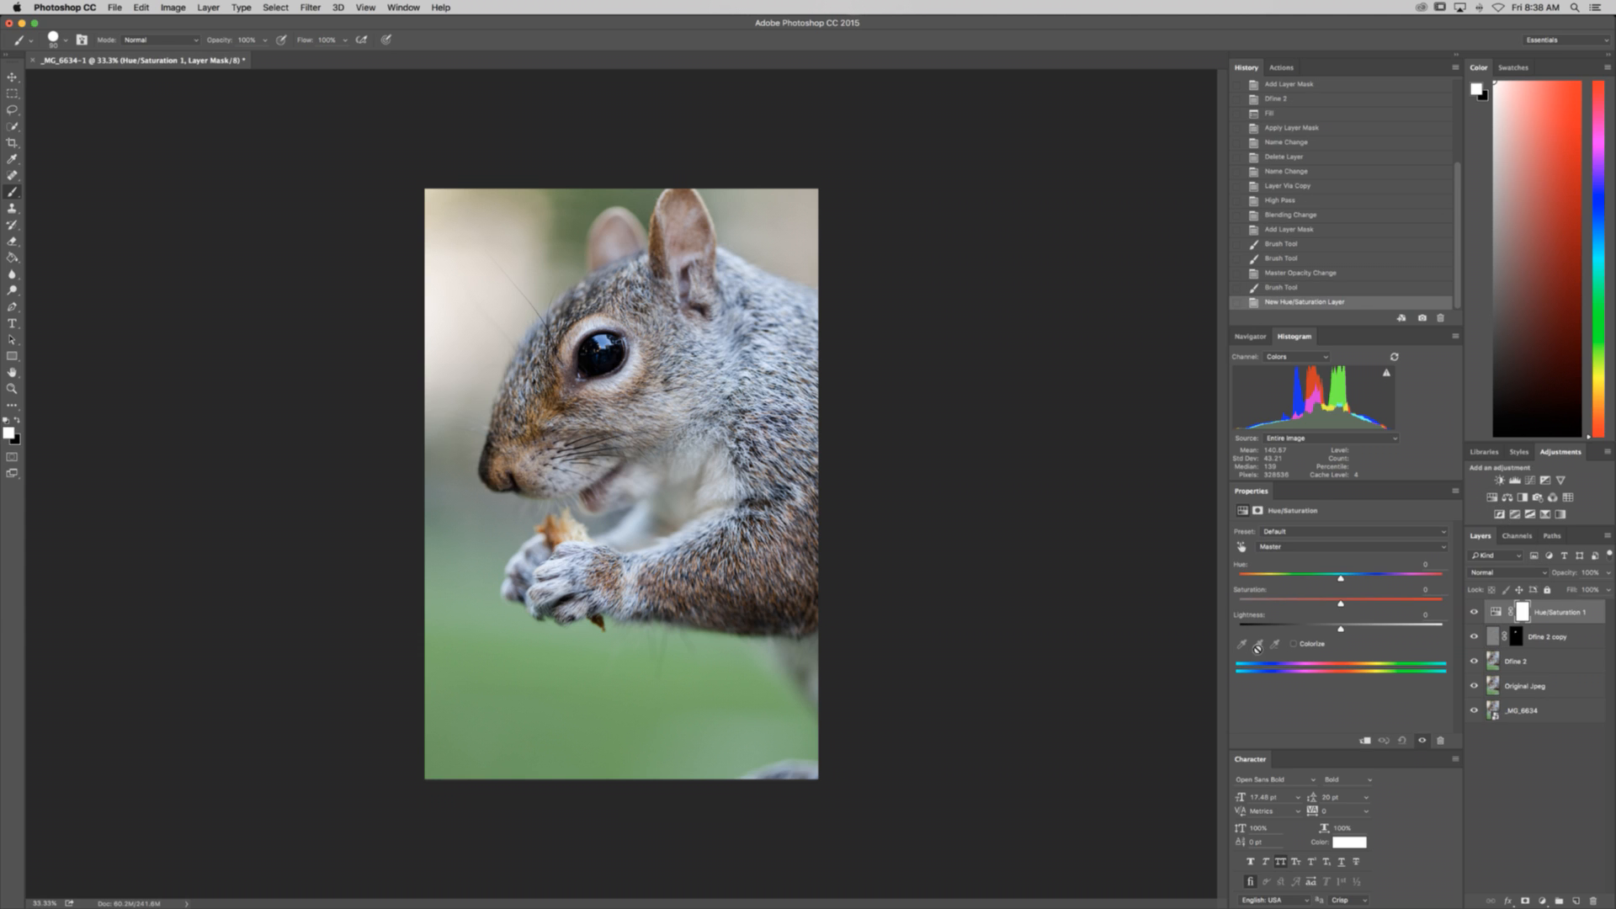
left_click_drag(1341, 604, 1324, 604)
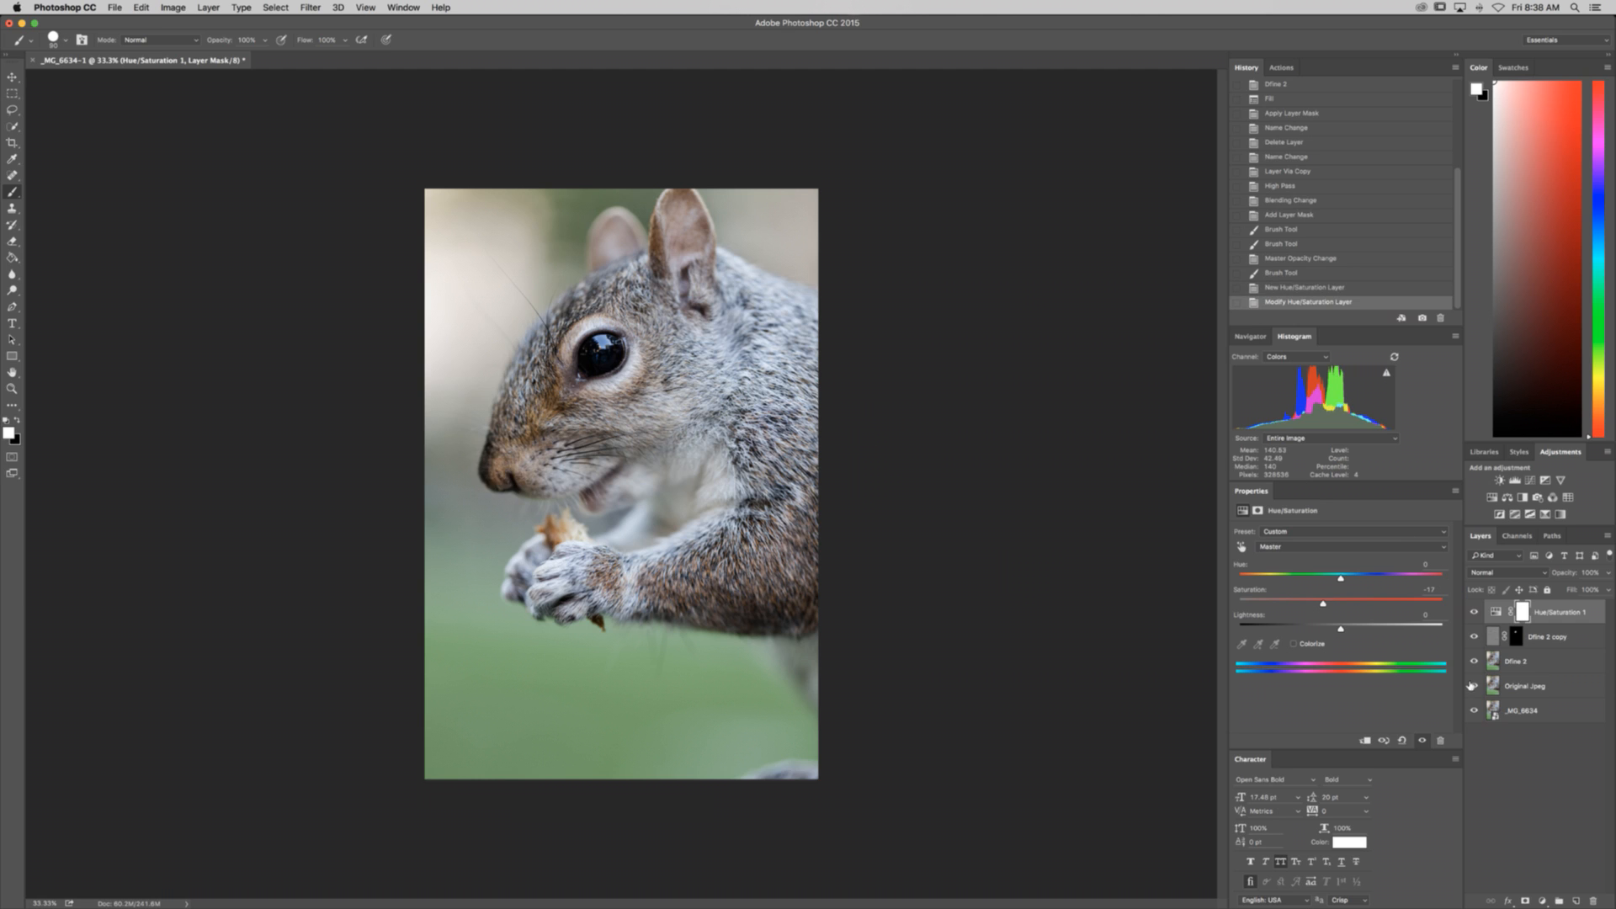
Step: Add a Curves adjustment layer and shape a gentle three-point RGB curve that slightly lifts the midtones
left_click(1529, 480)
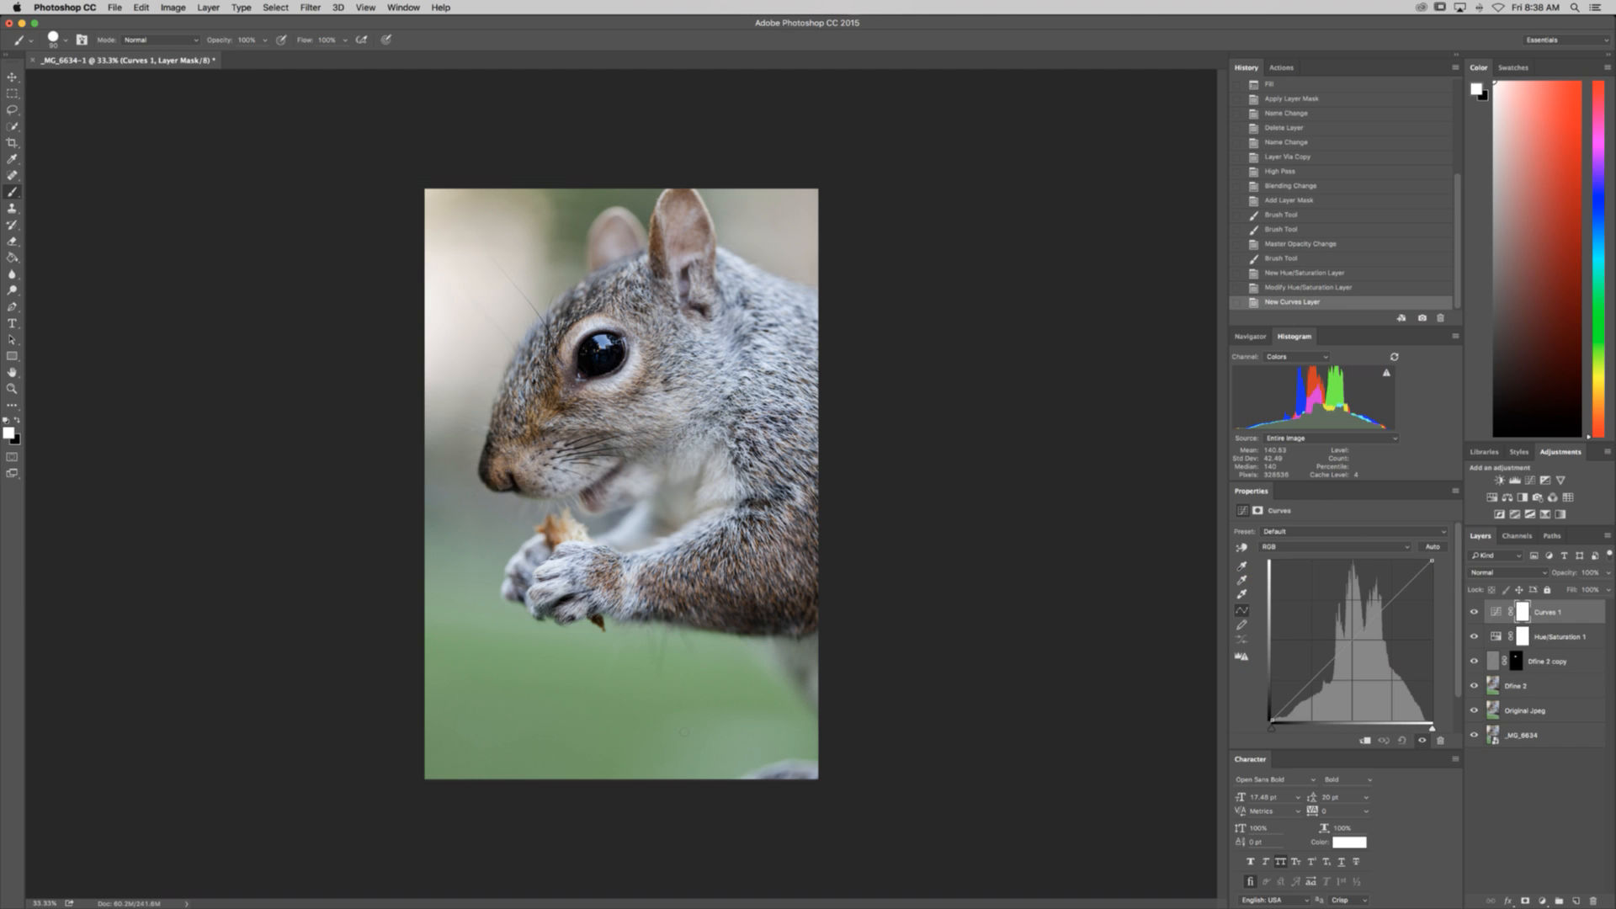
left_click(1297, 694)
left_click_drag(1297, 694, 1343, 645)
left_click_drag(1405, 586, 1404, 589)
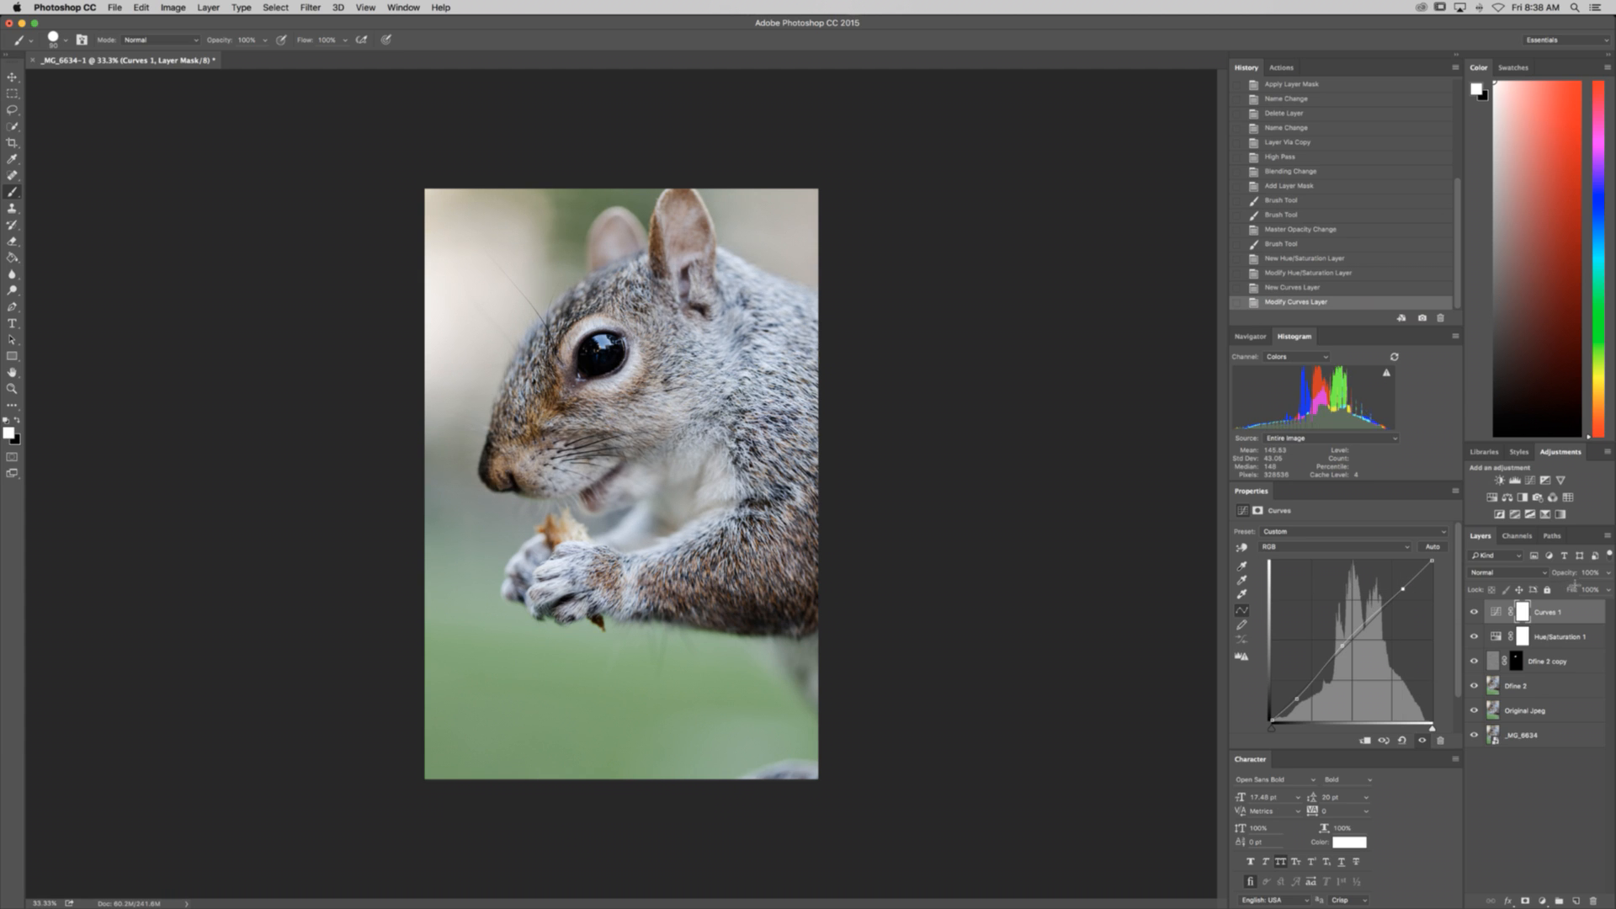
Step: Lower the Curves 1 layer's opacity to 72%
left_click(1610, 573)
left_click_drag(1604, 591, 1547, 589)
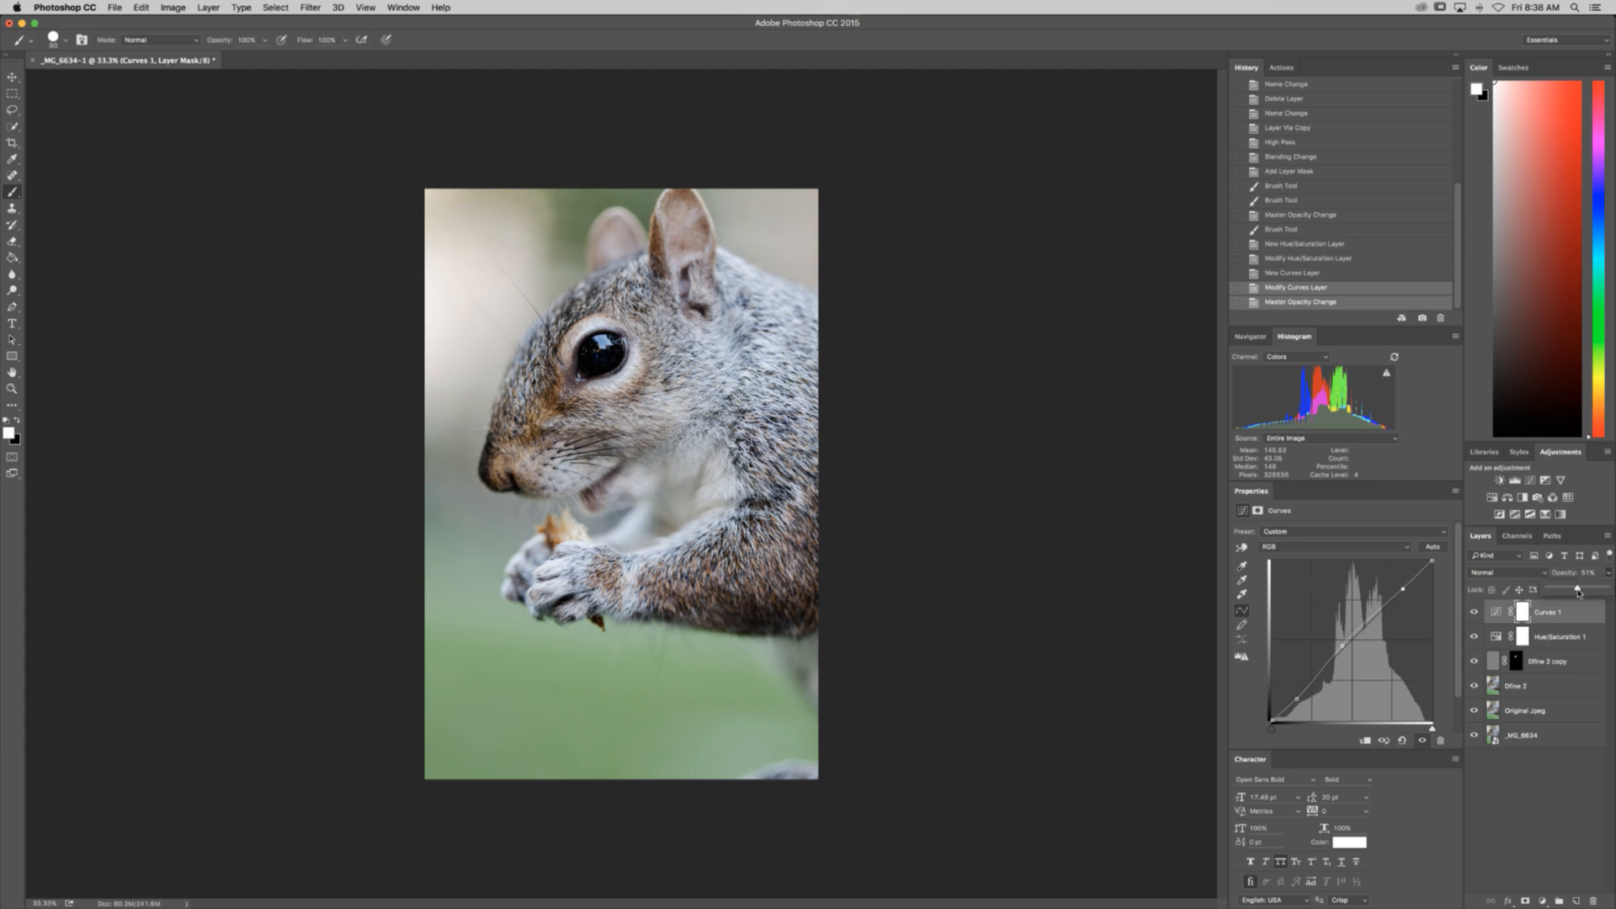
left_click_drag(1486, 606, 1591, 587)
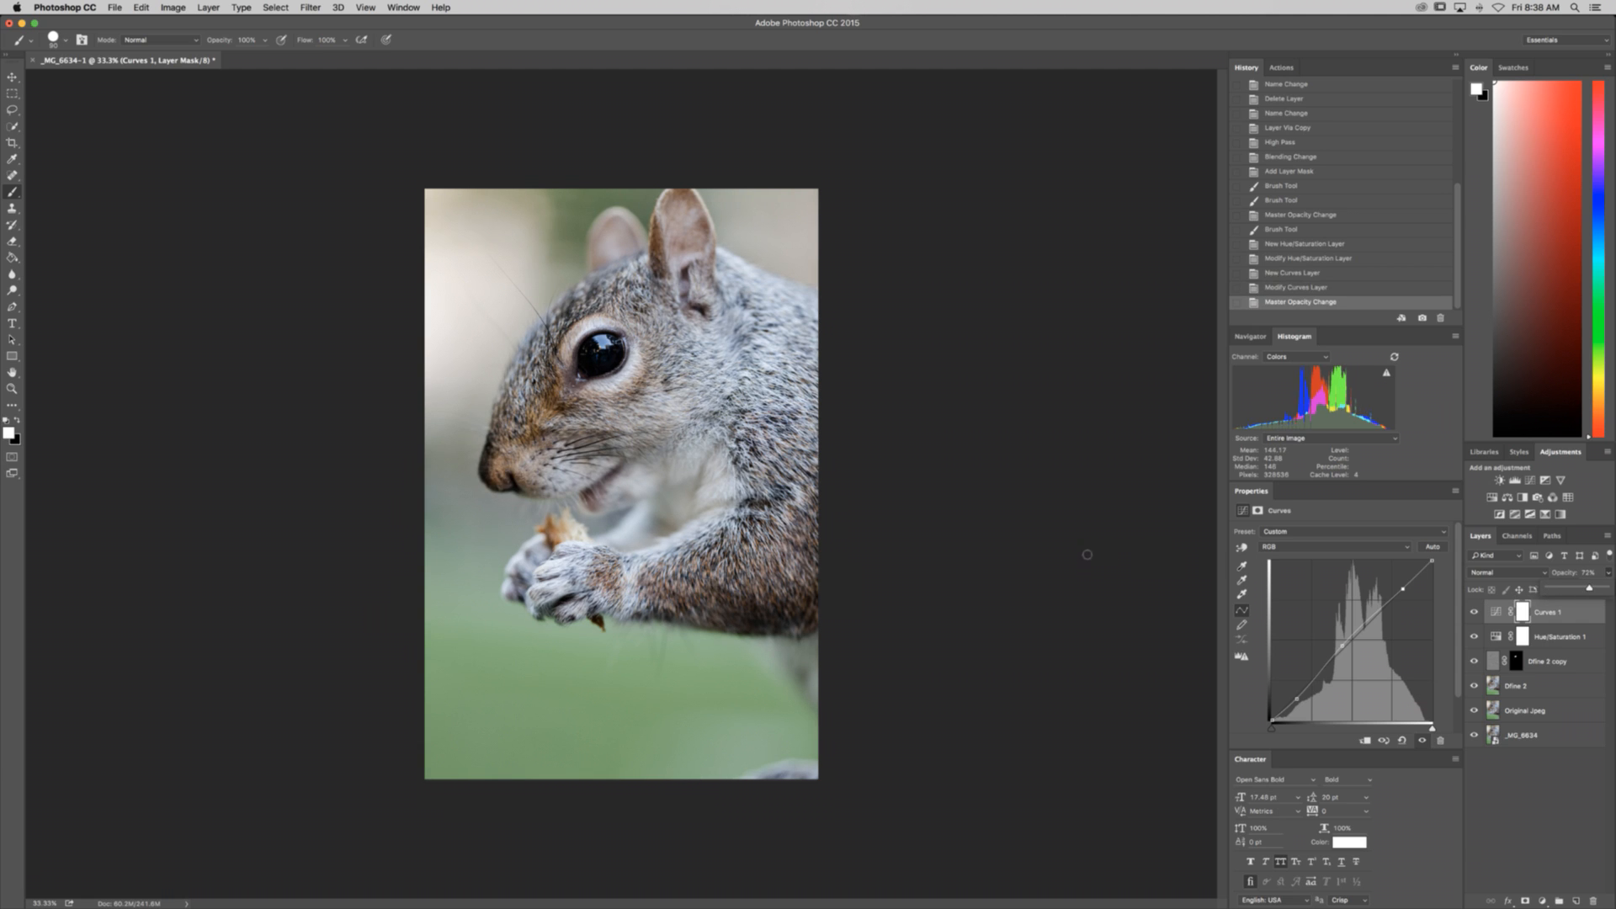
left_click(1581, 610)
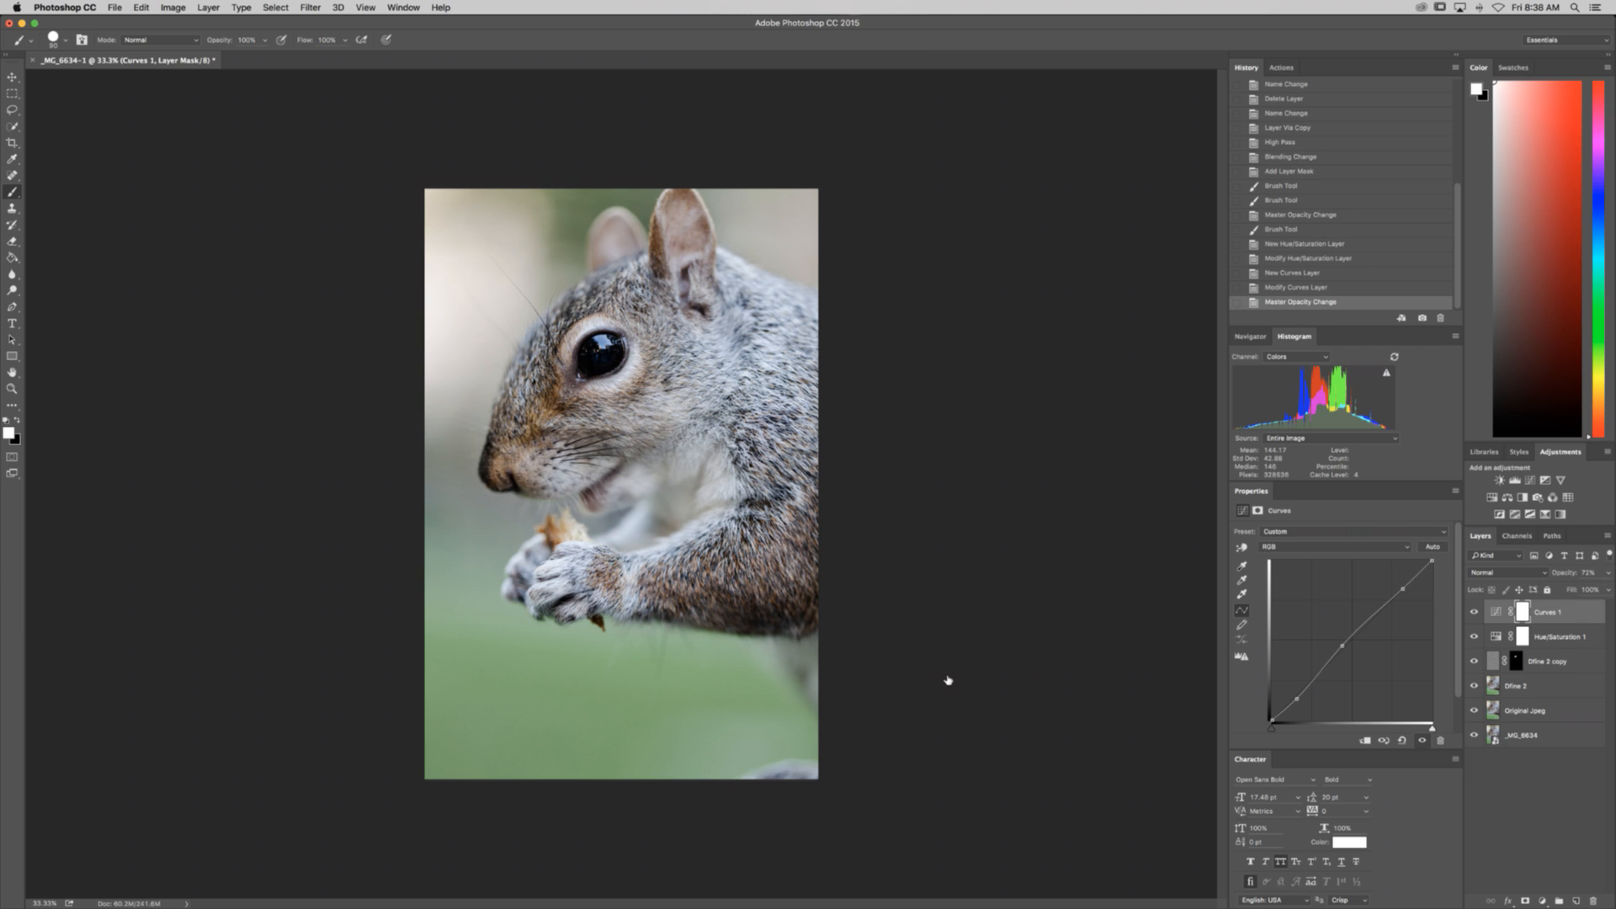
Step: Crop the photo slightly at its original ratio, trimming the left and bottom edges to remove the gray shape in the lower-right corner
key("c")
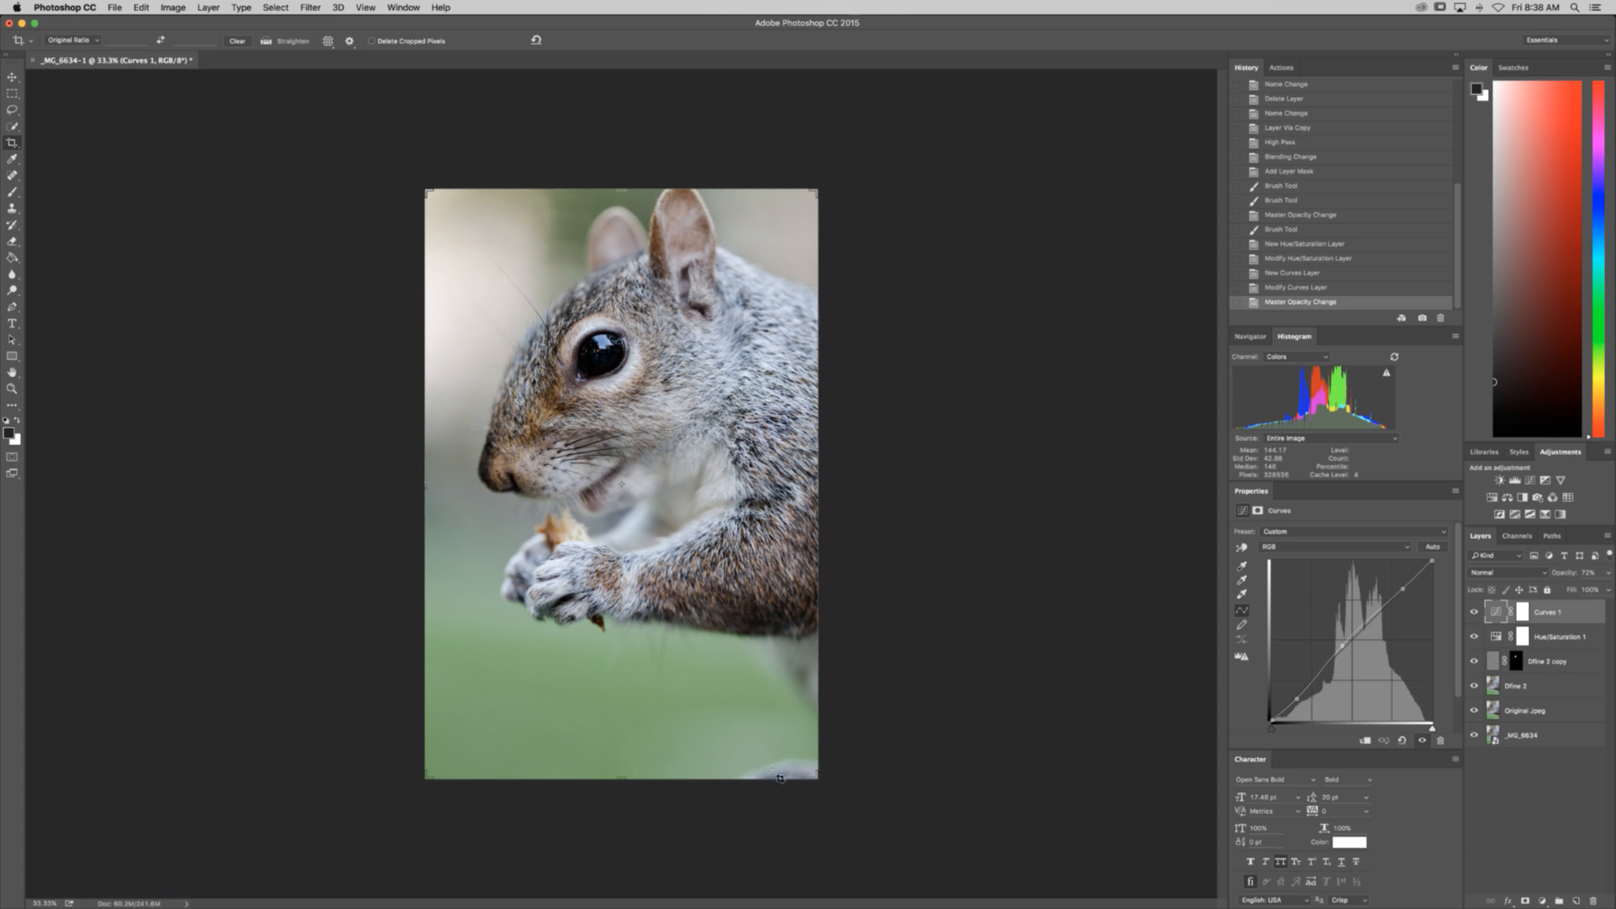
left_click_drag(427, 779, 439, 770)
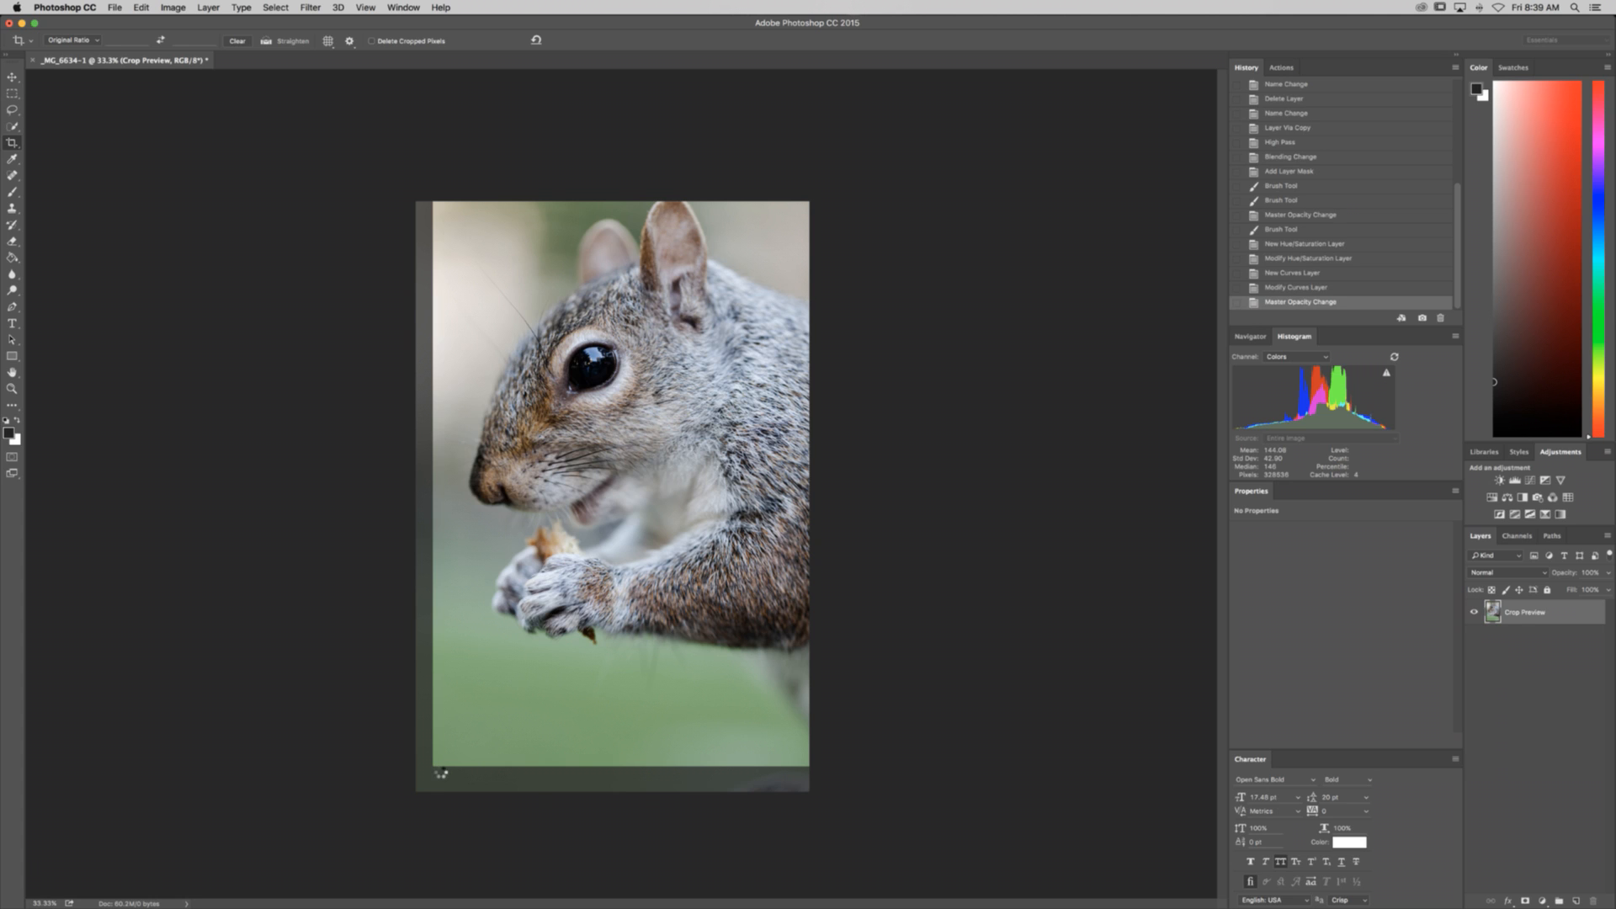
key("Return")
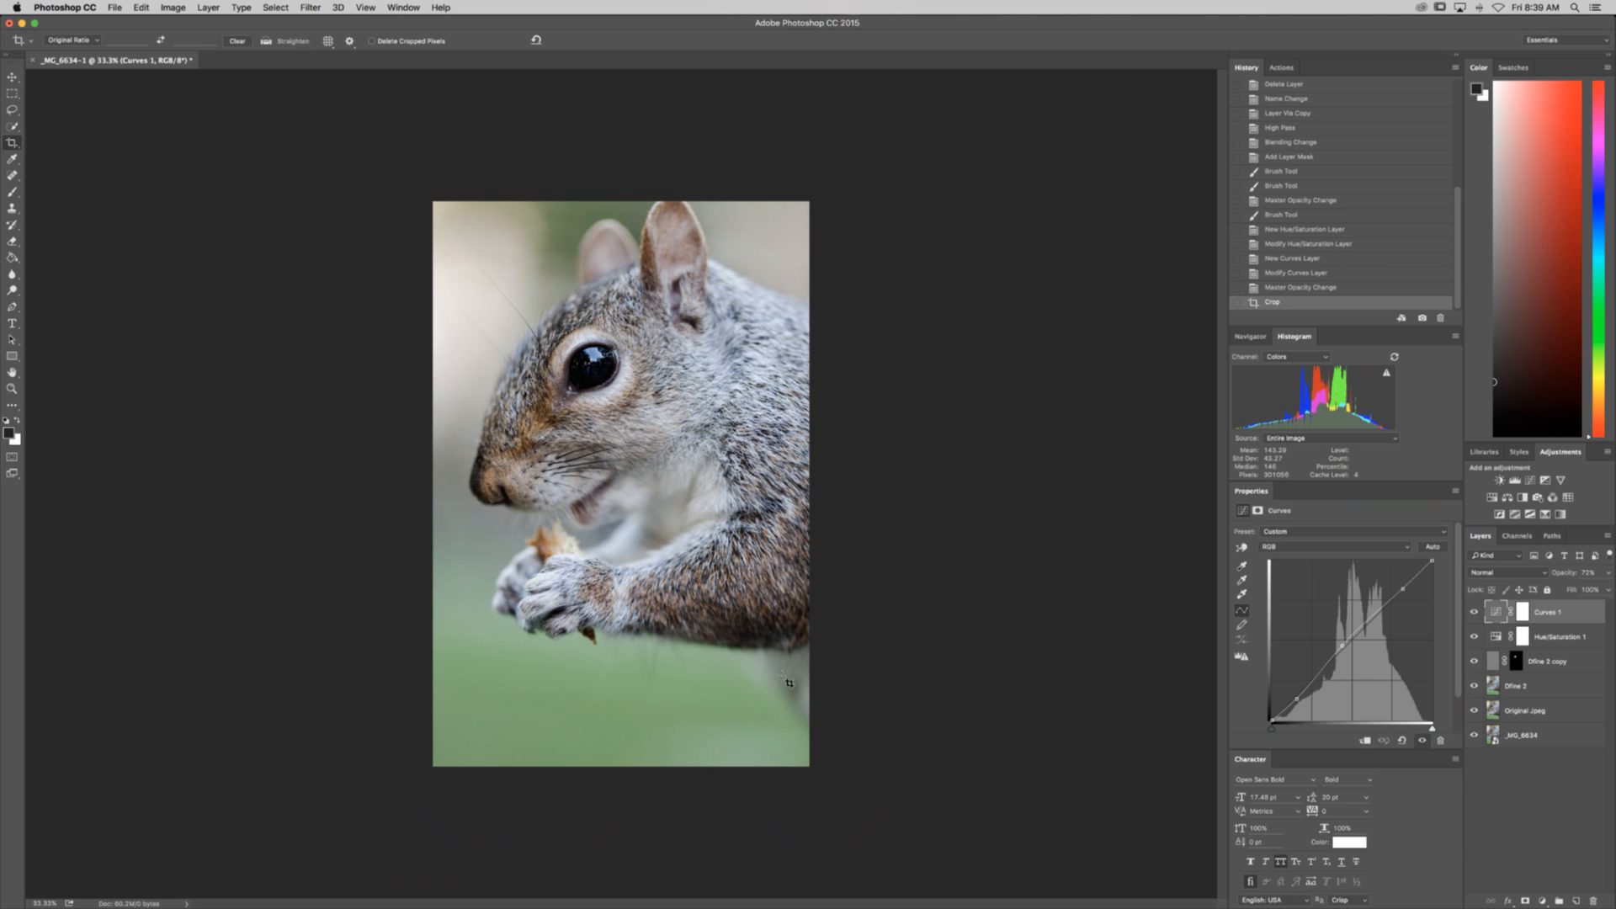
Step: Open the _MG_6634 smart object's raw settings in Camera Raw, accept them as they are, and reselect the Curves 1 layer
double_click(1495, 736)
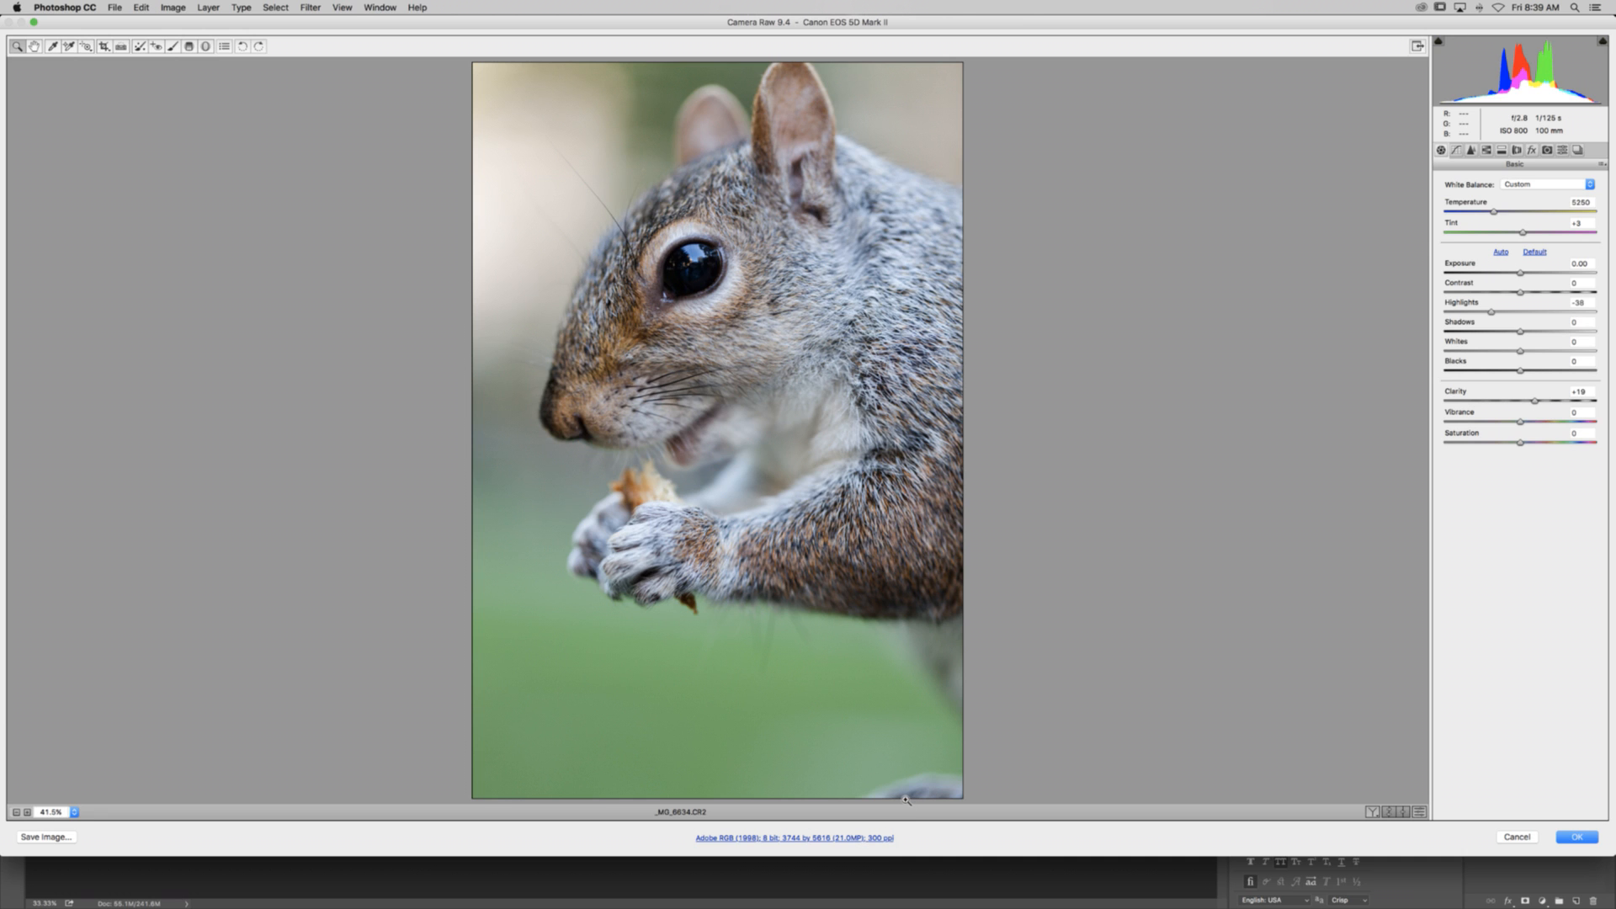
left_click(1580, 834)
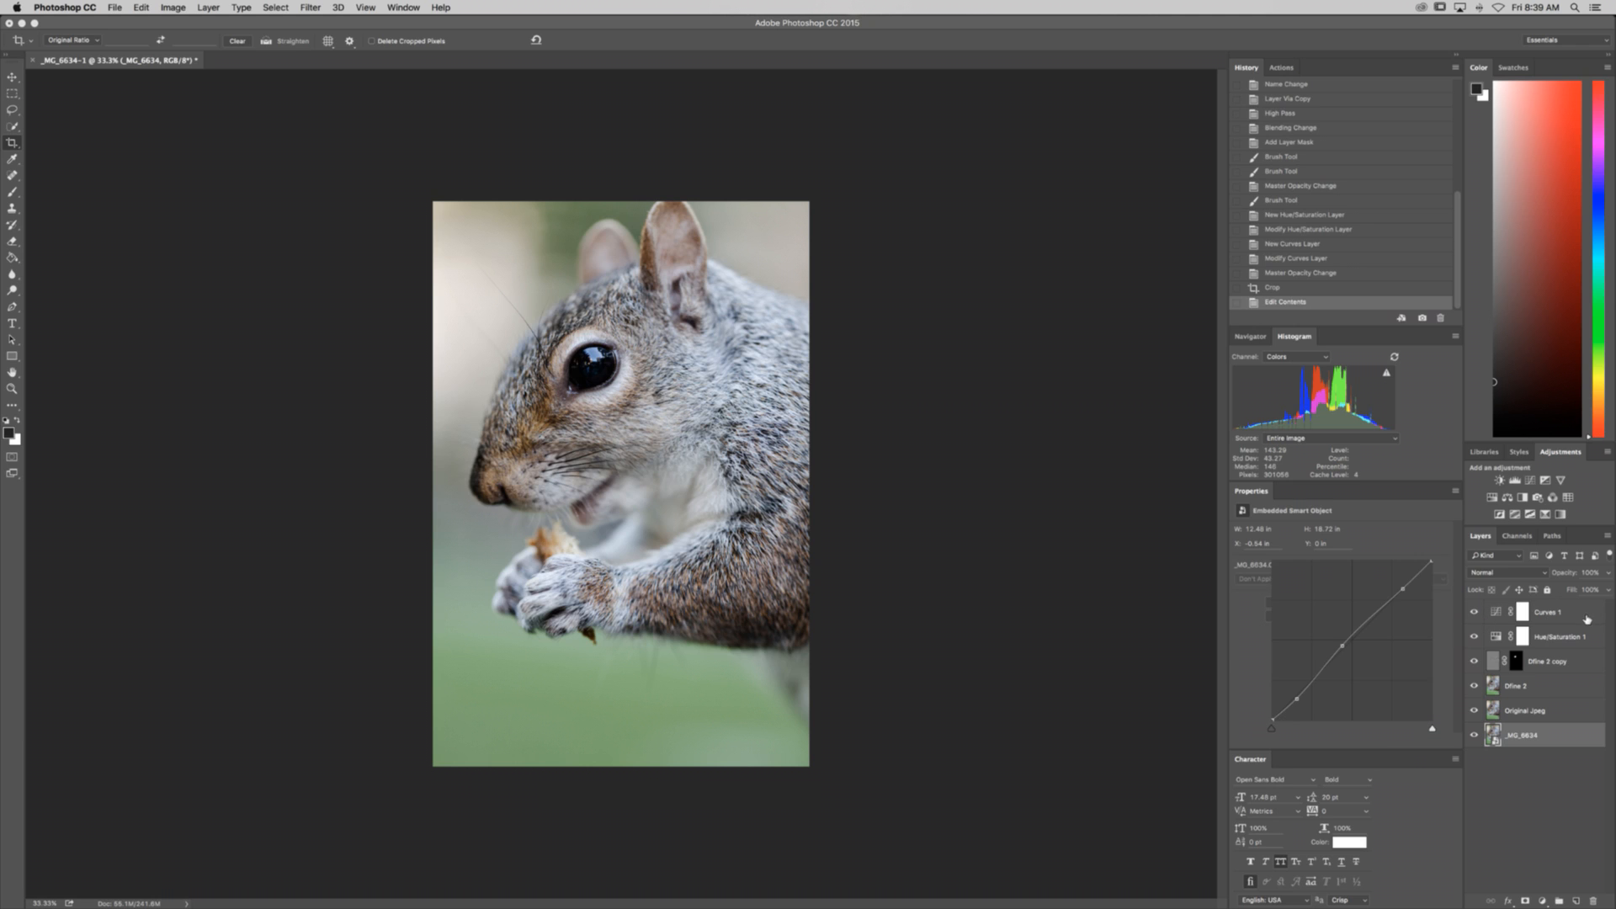
left_click(1586, 619)
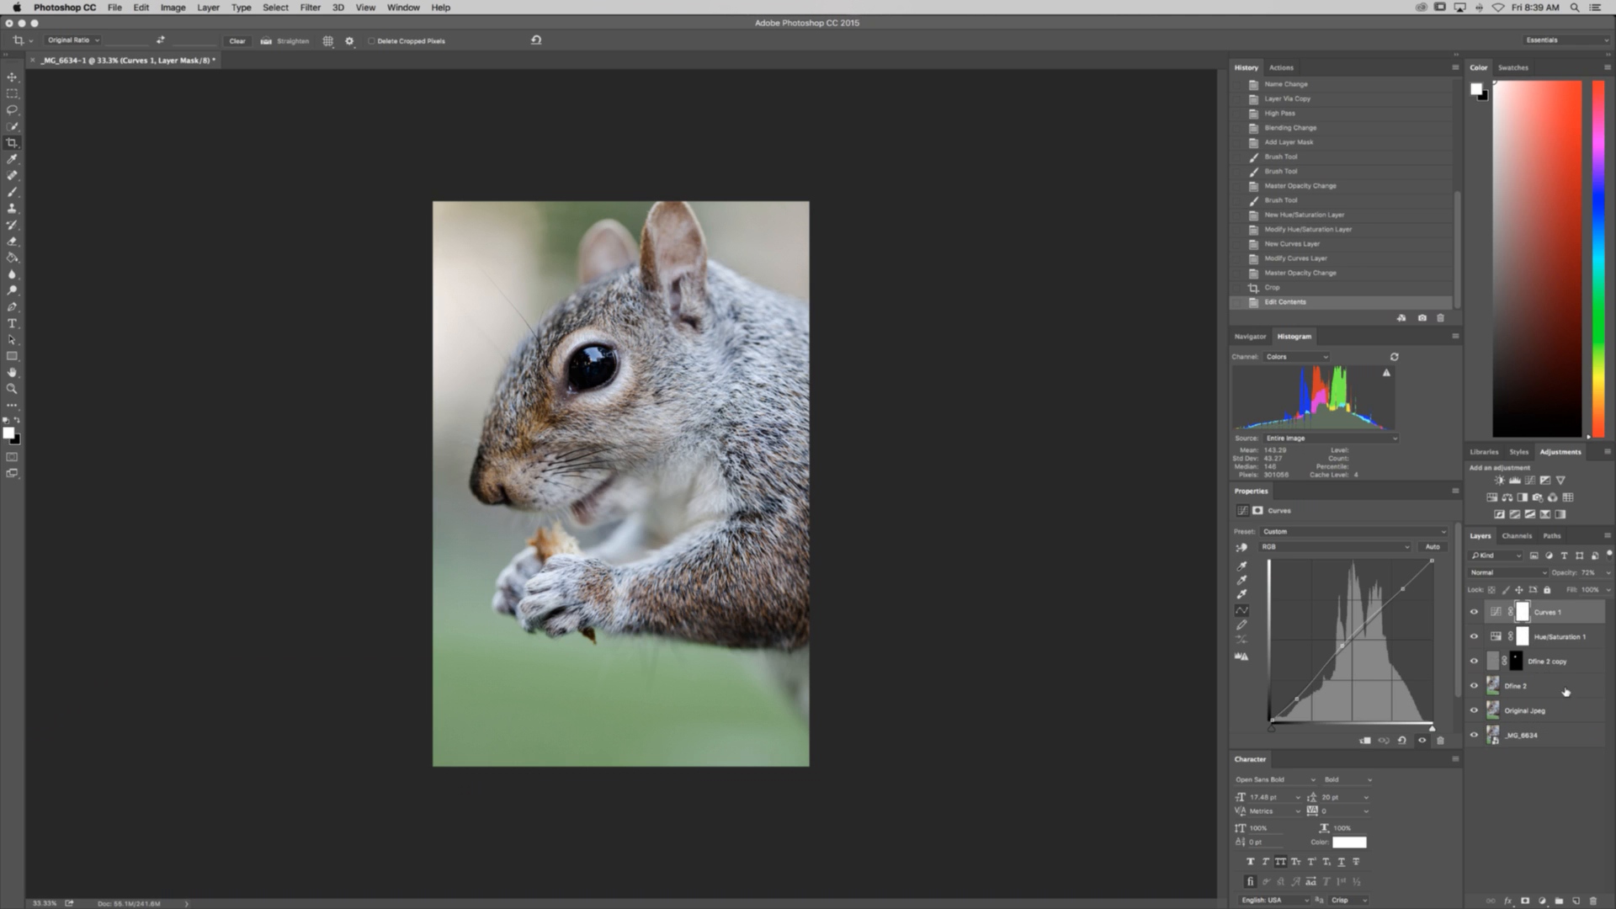
Step: Stamp the No Future Photography logo brush in black at 600 px and reduced opacity onto the photo's lower-left corner on the Dfine 2 layer
left_click(1568, 688)
key("b")
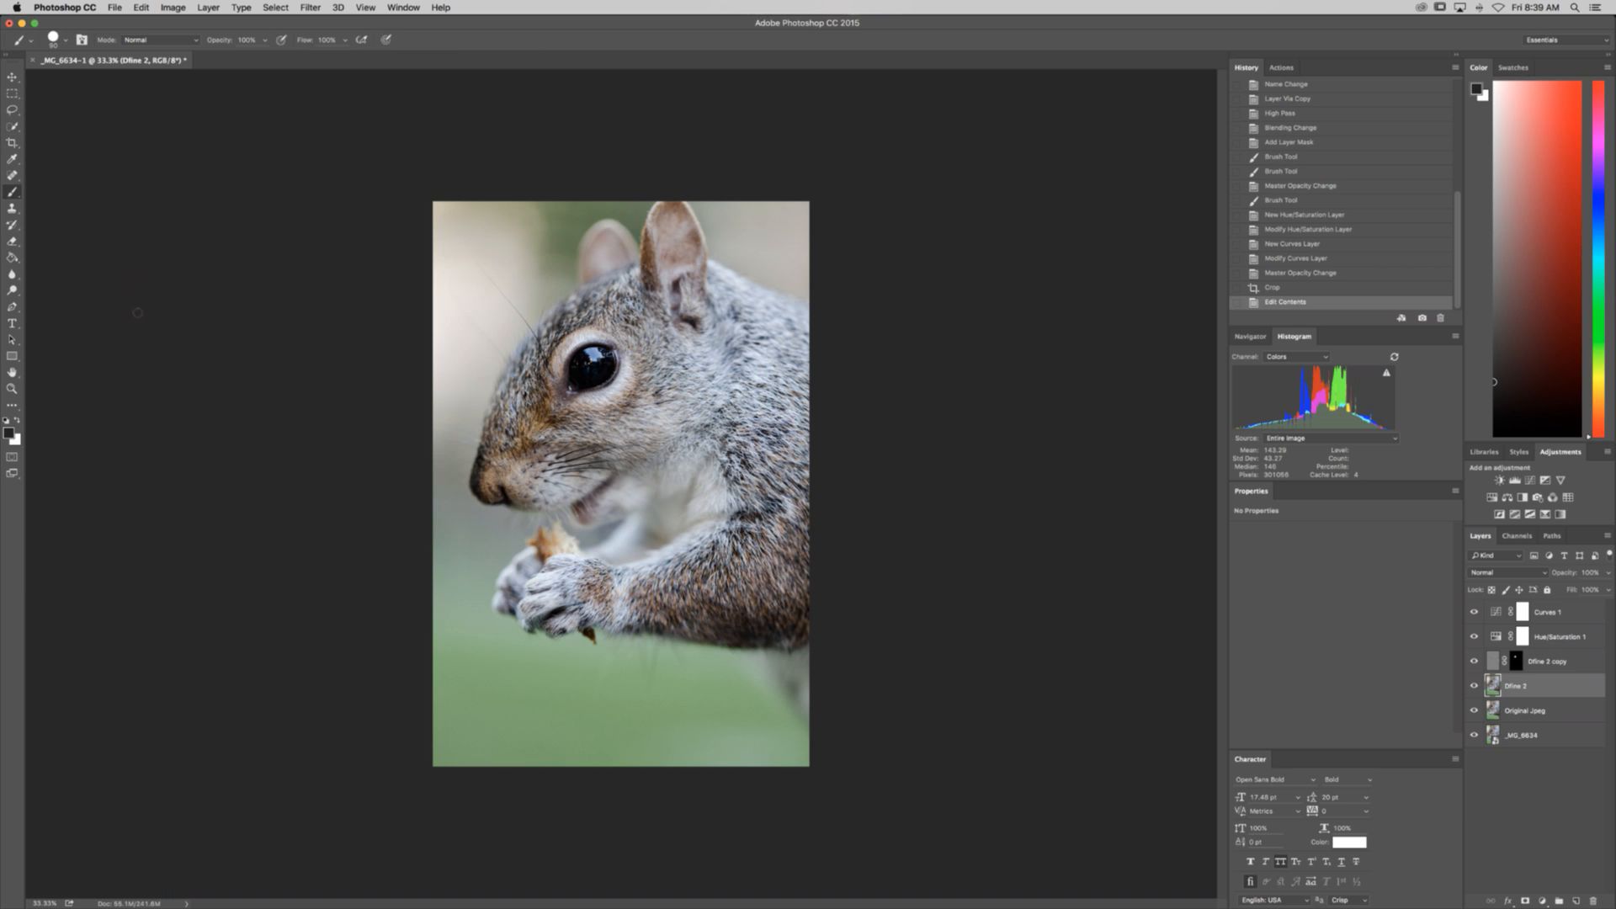
left_click(67, 46)
left_click(145, 133)
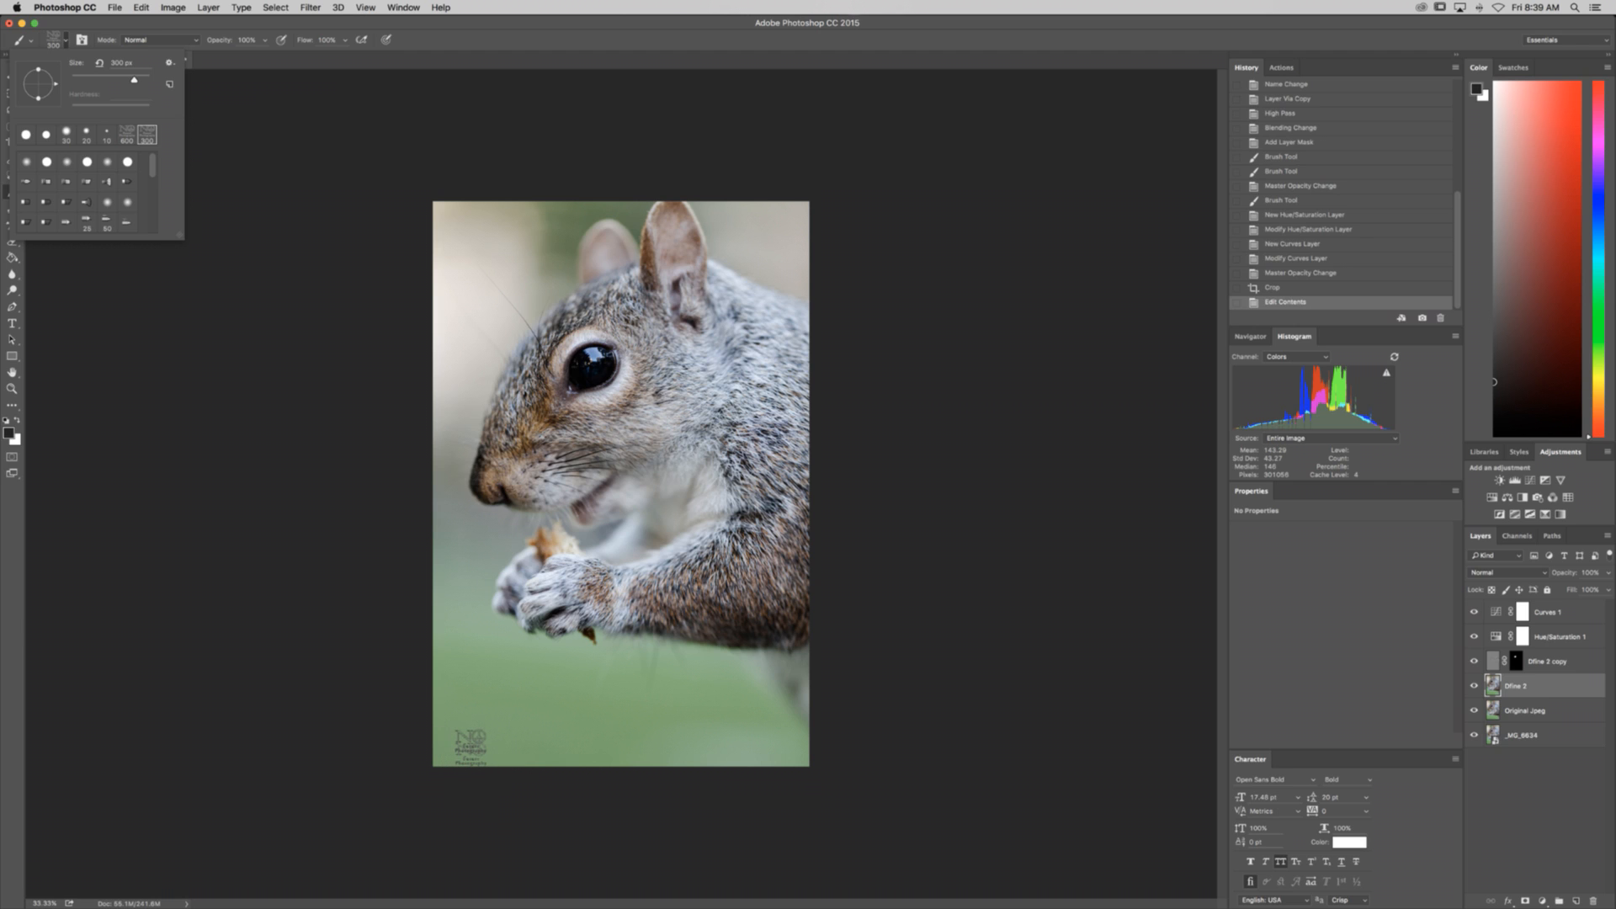
left_click(471, 748)
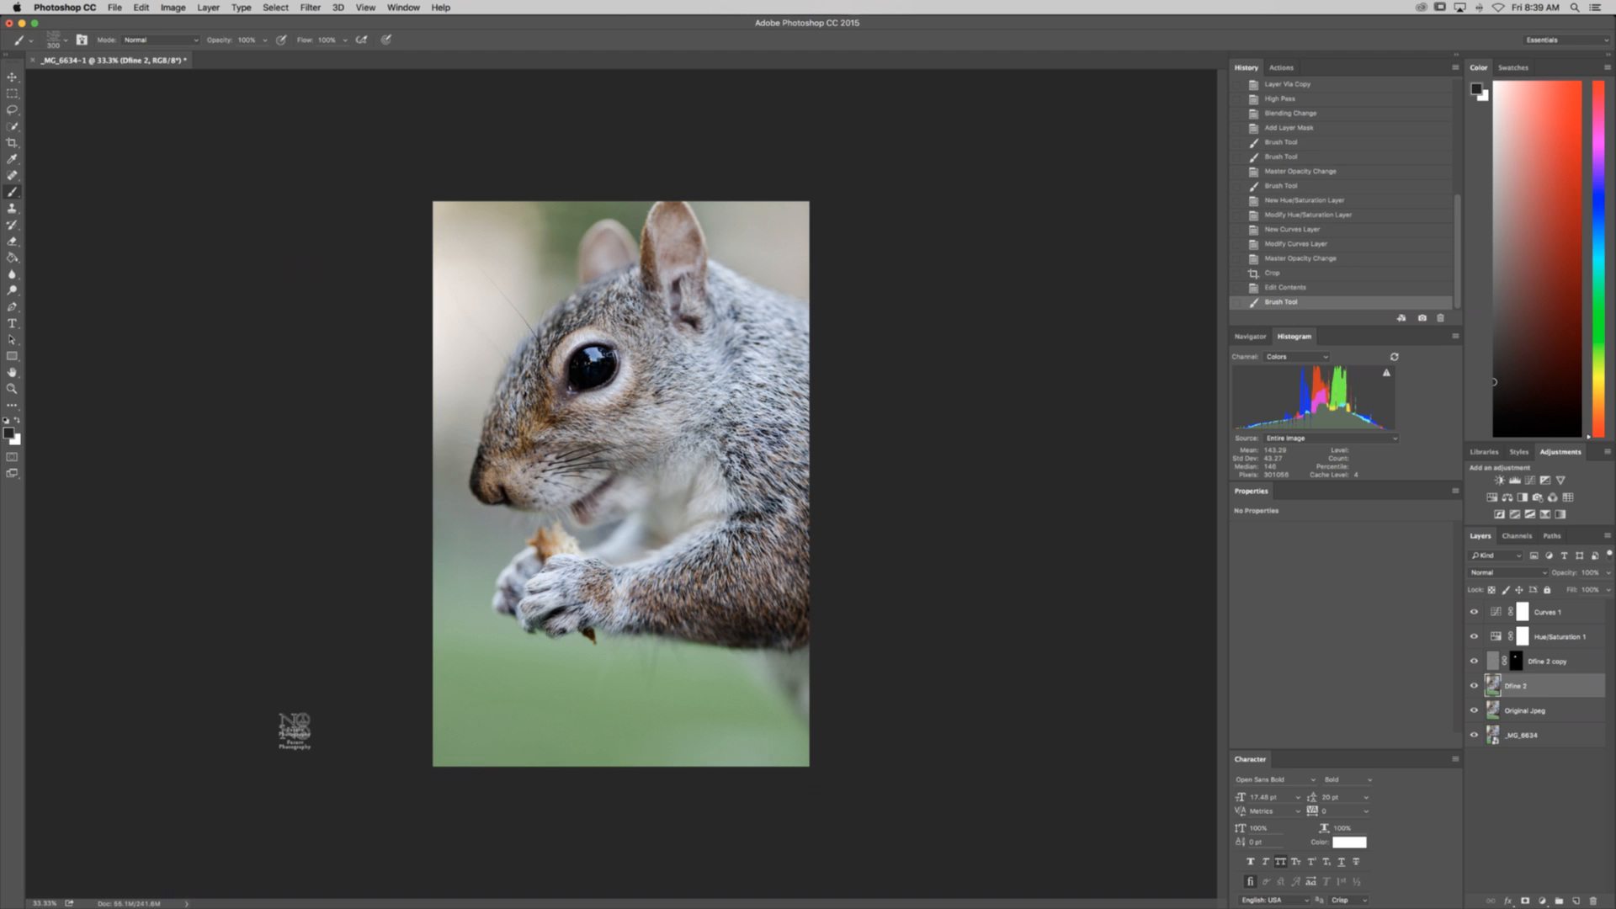
key("bracketright")
key("bracketright")
key("bracketright")
key("bracketright")
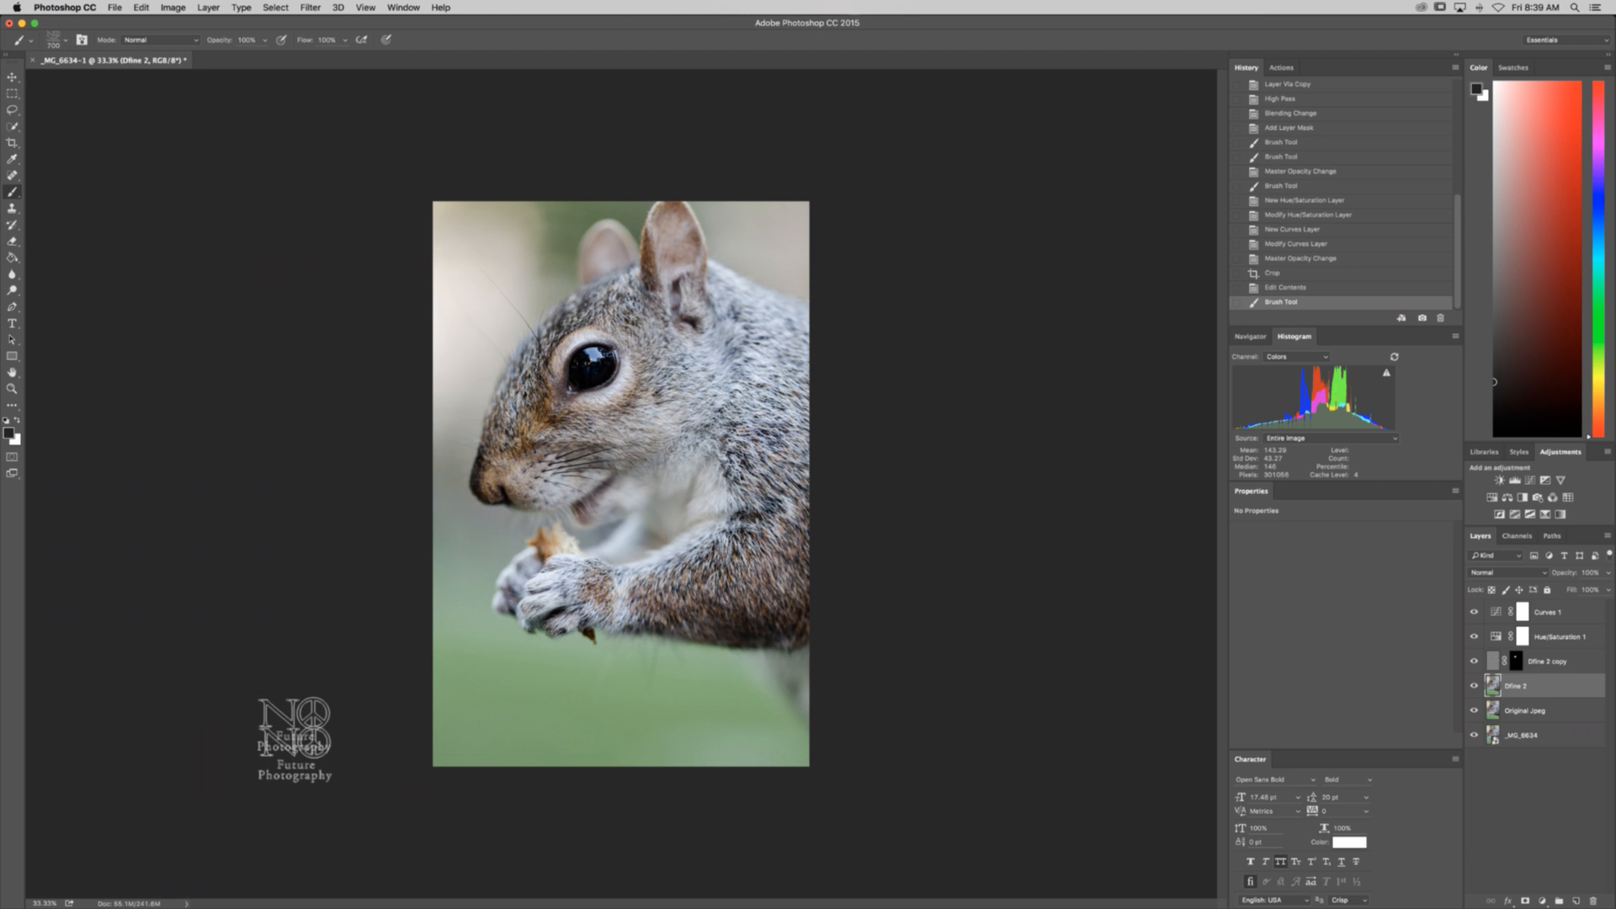
key("bracketleft")
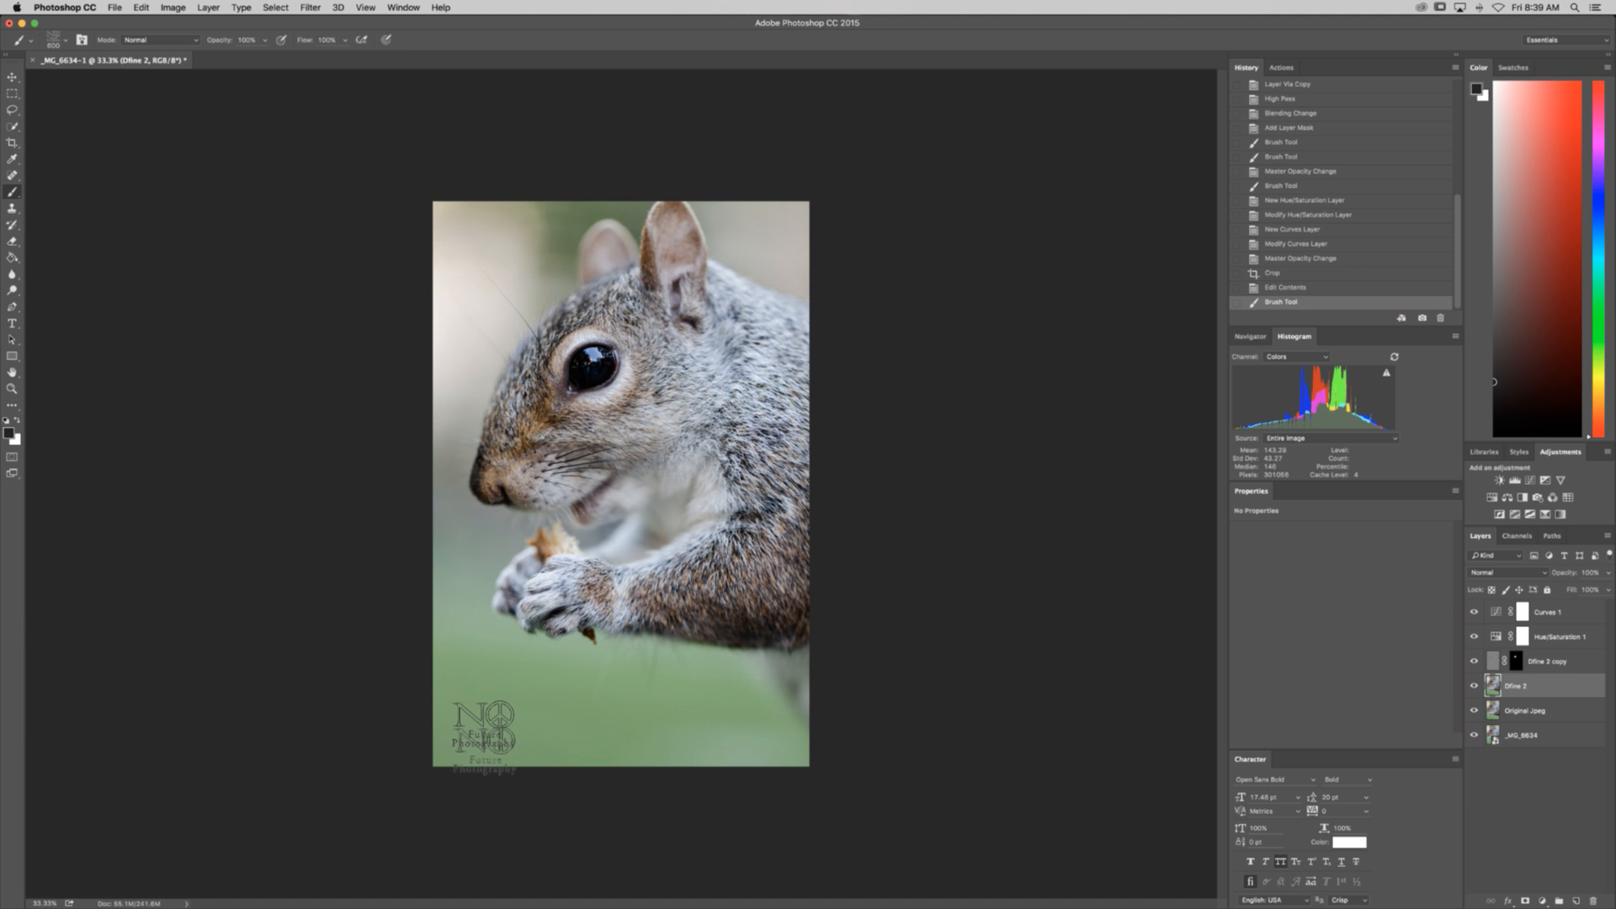
left_click(1494, 426)
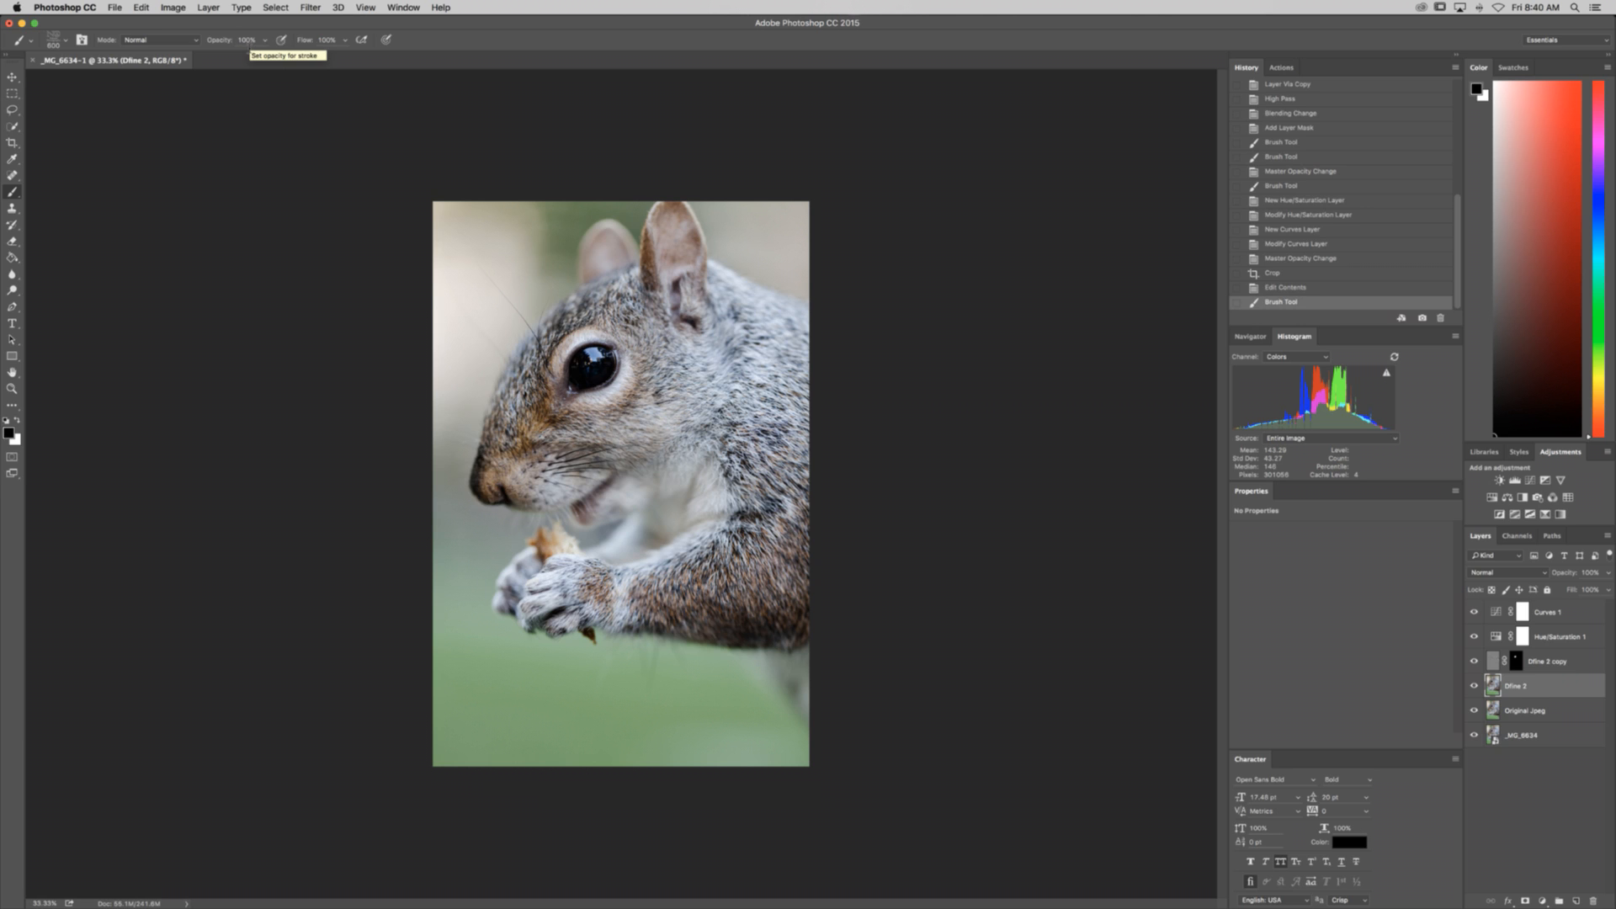
left_click(474, 728)
left_click(474, 735)
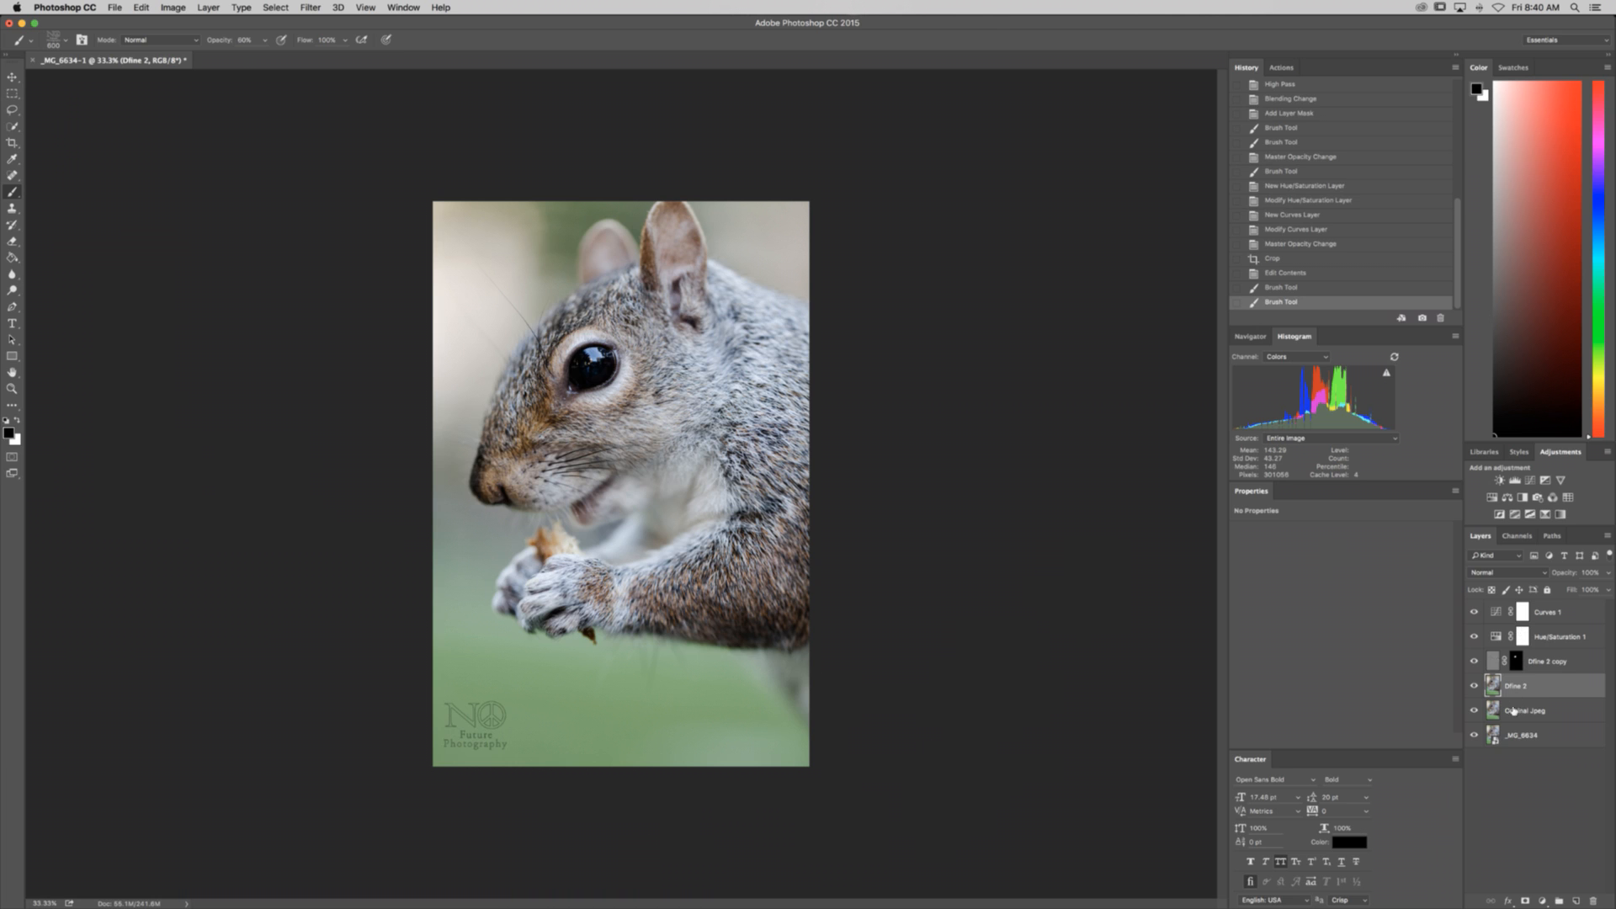
Step: Compare the finished edit with the raw image by showing only the _MG_6634 layer and restoring all layers
left_click(1475, 735, "alt")
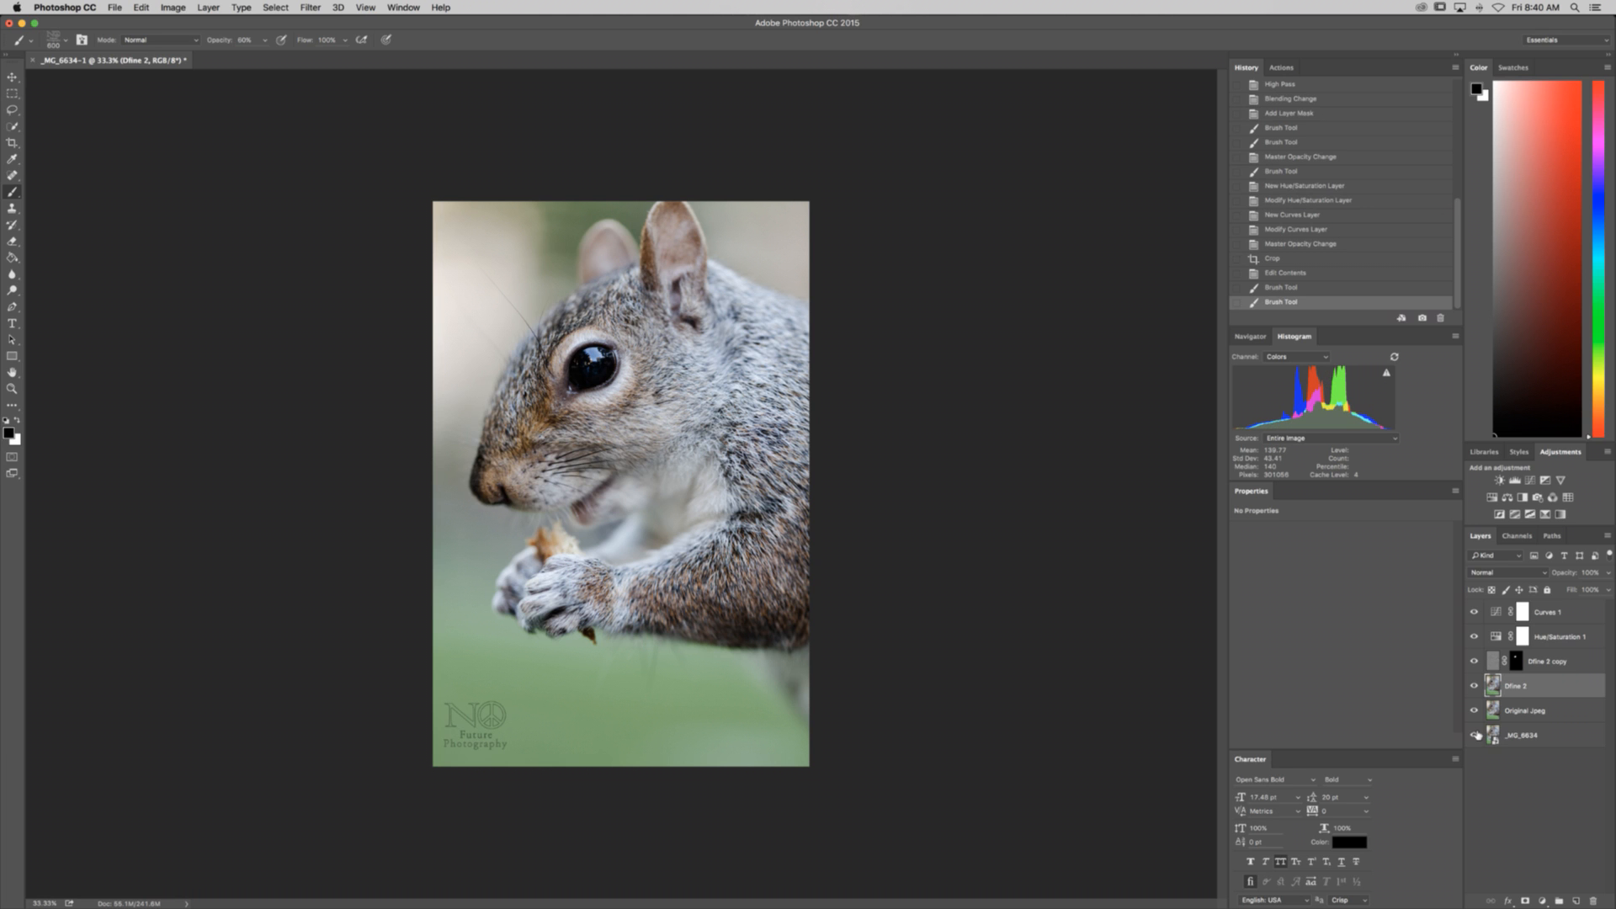
key("super+equal")
key("super+equal")
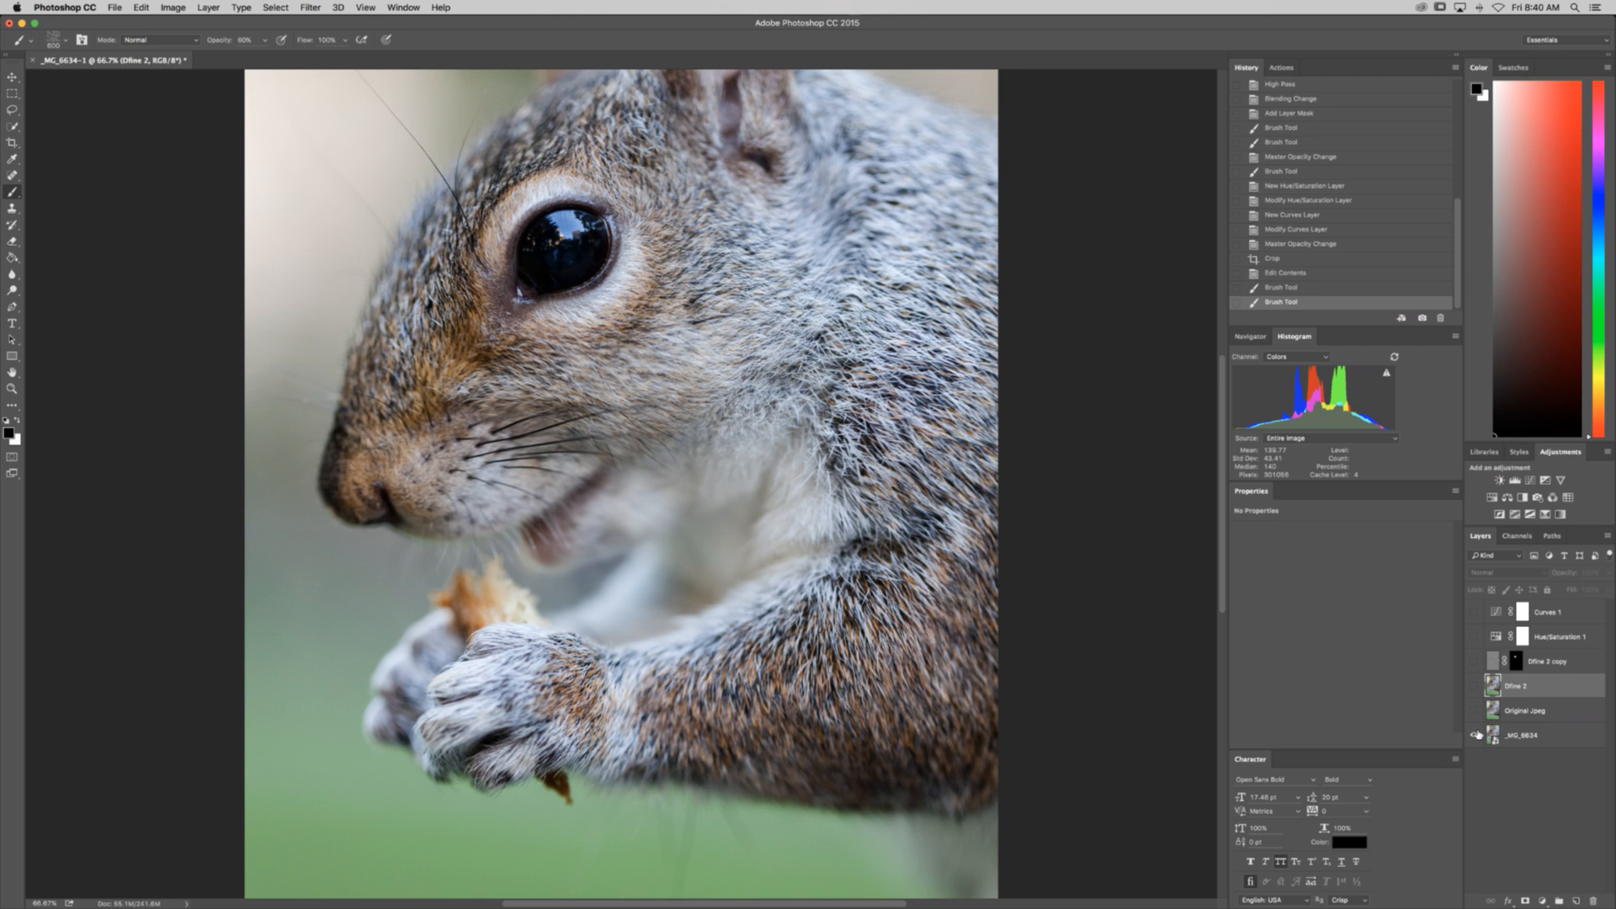
left_click(1475, 735, "alt")
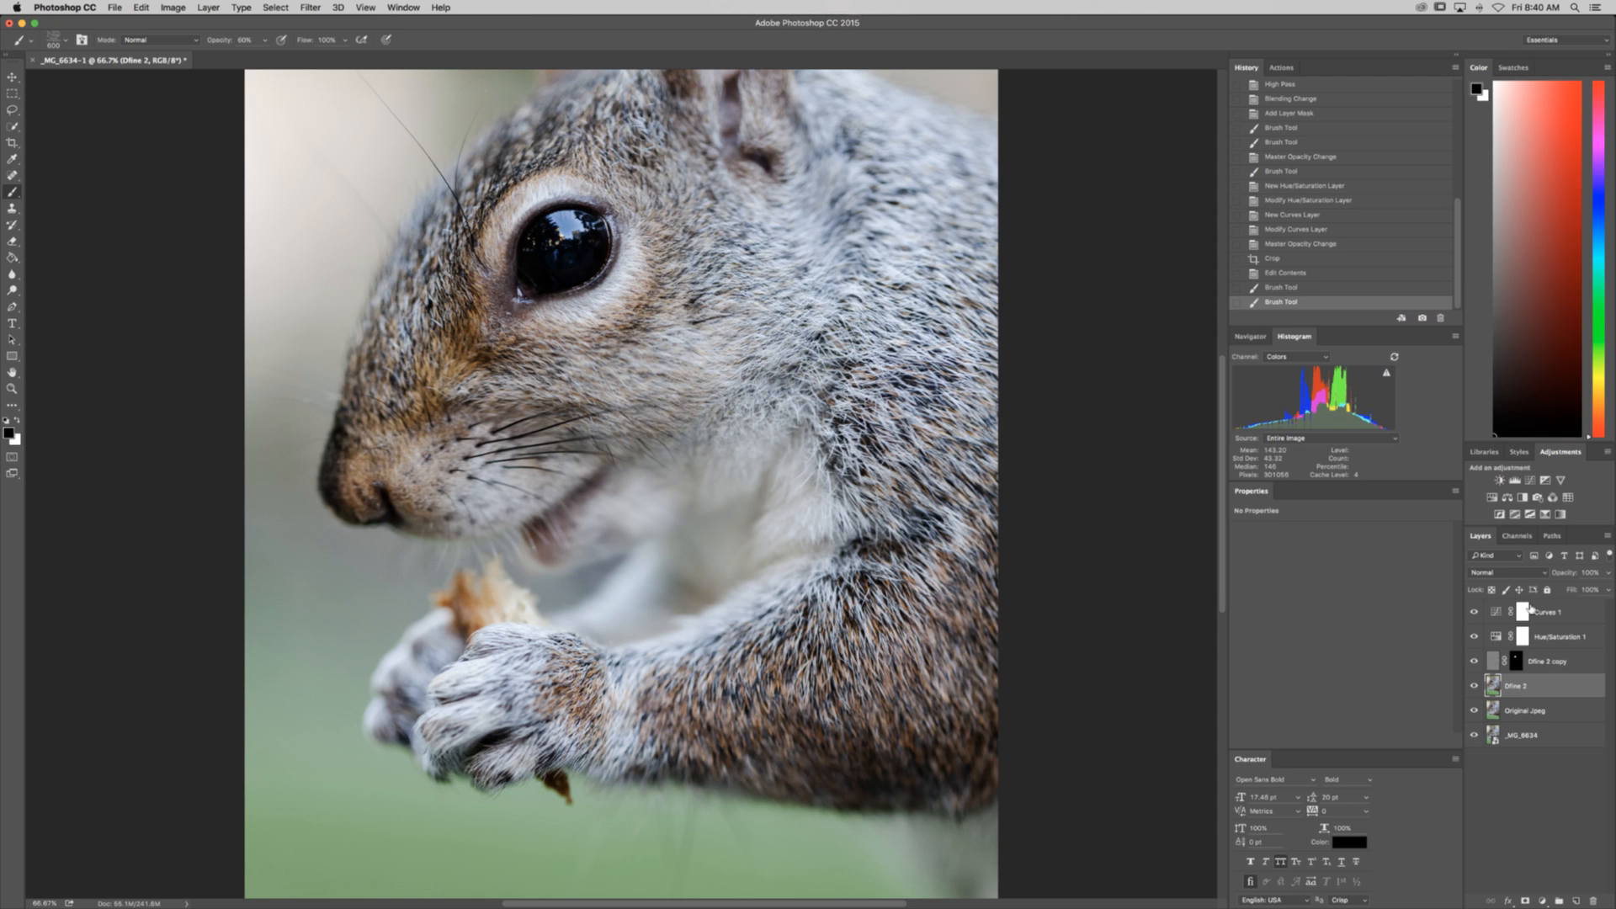
key("super+minus")
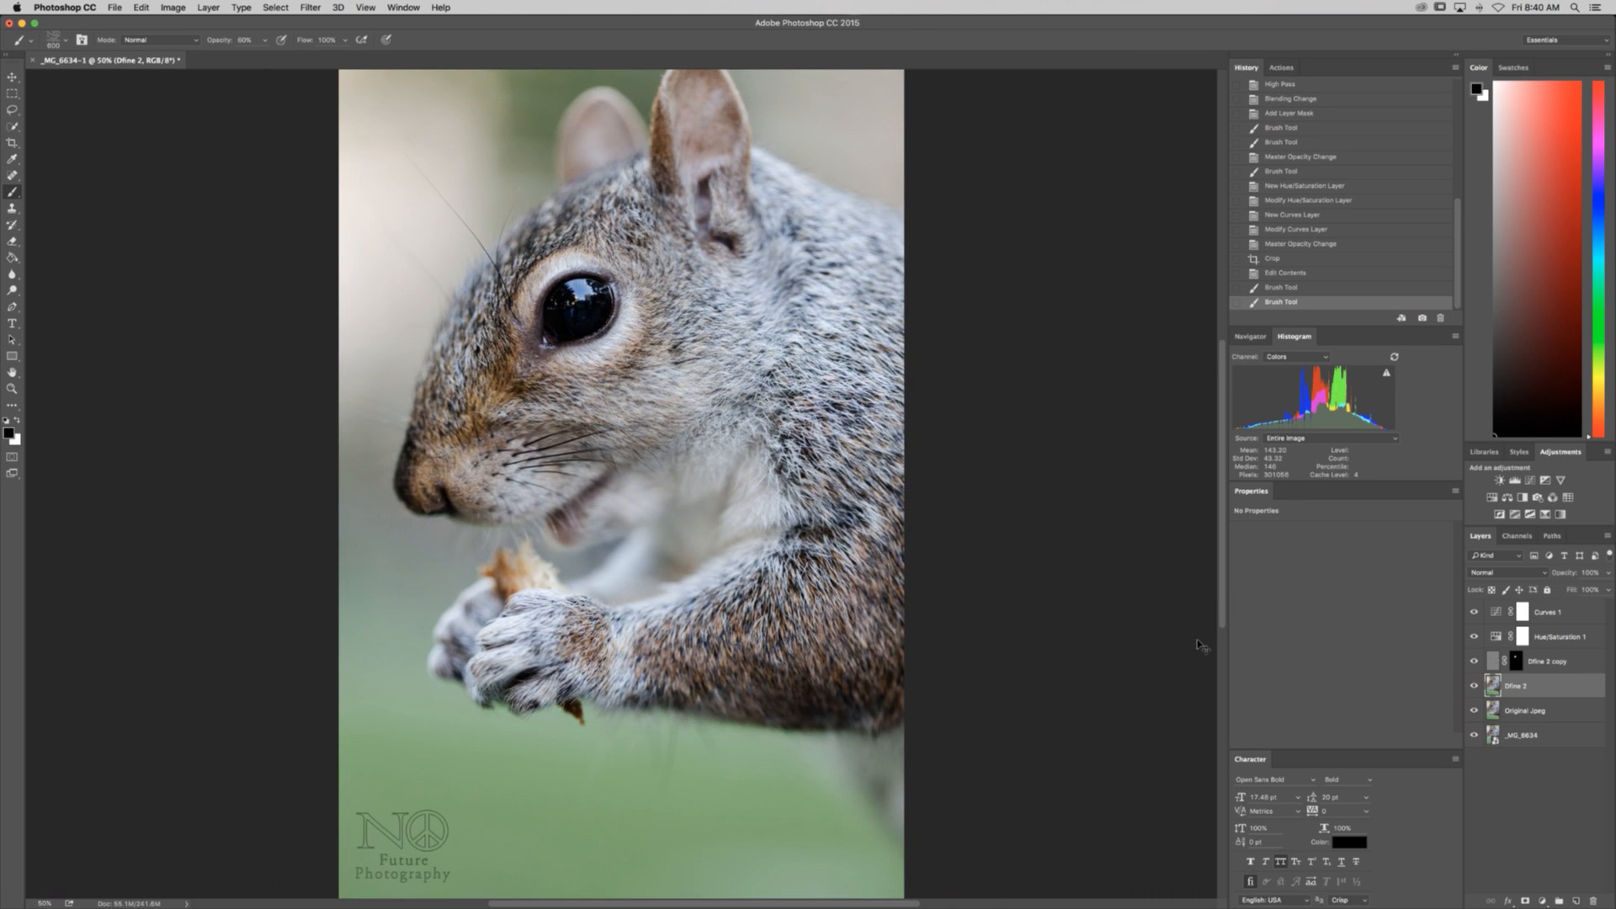
key("super+minus")
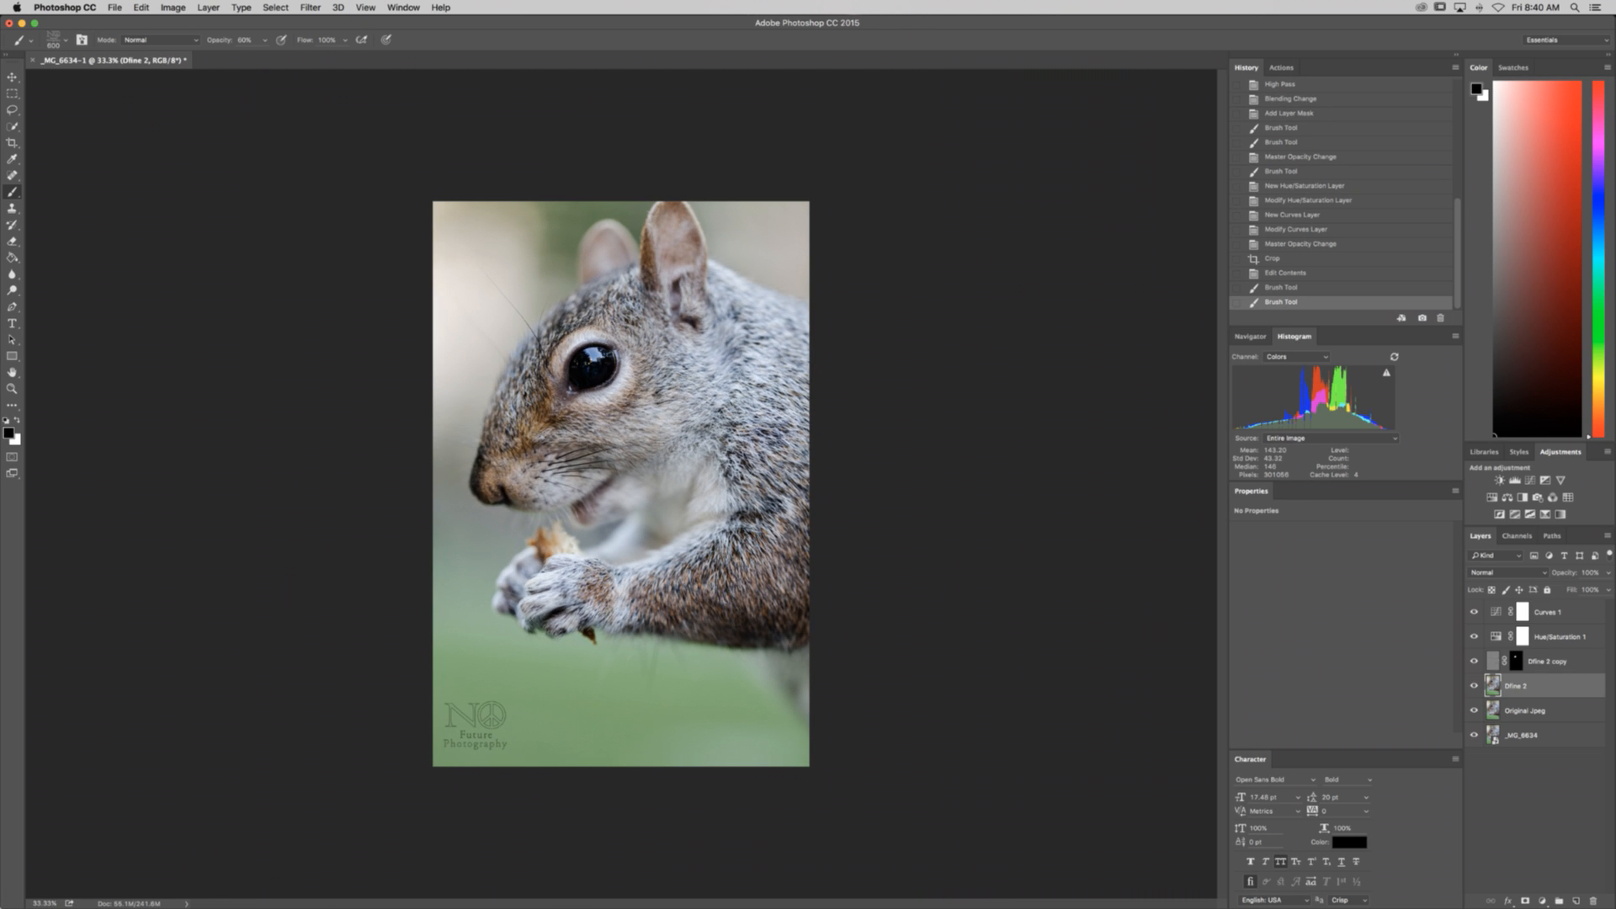
Step: Switch to Finder and preview the original _MG_6634.CR2 file from the Desktop
left_click(60, 882)
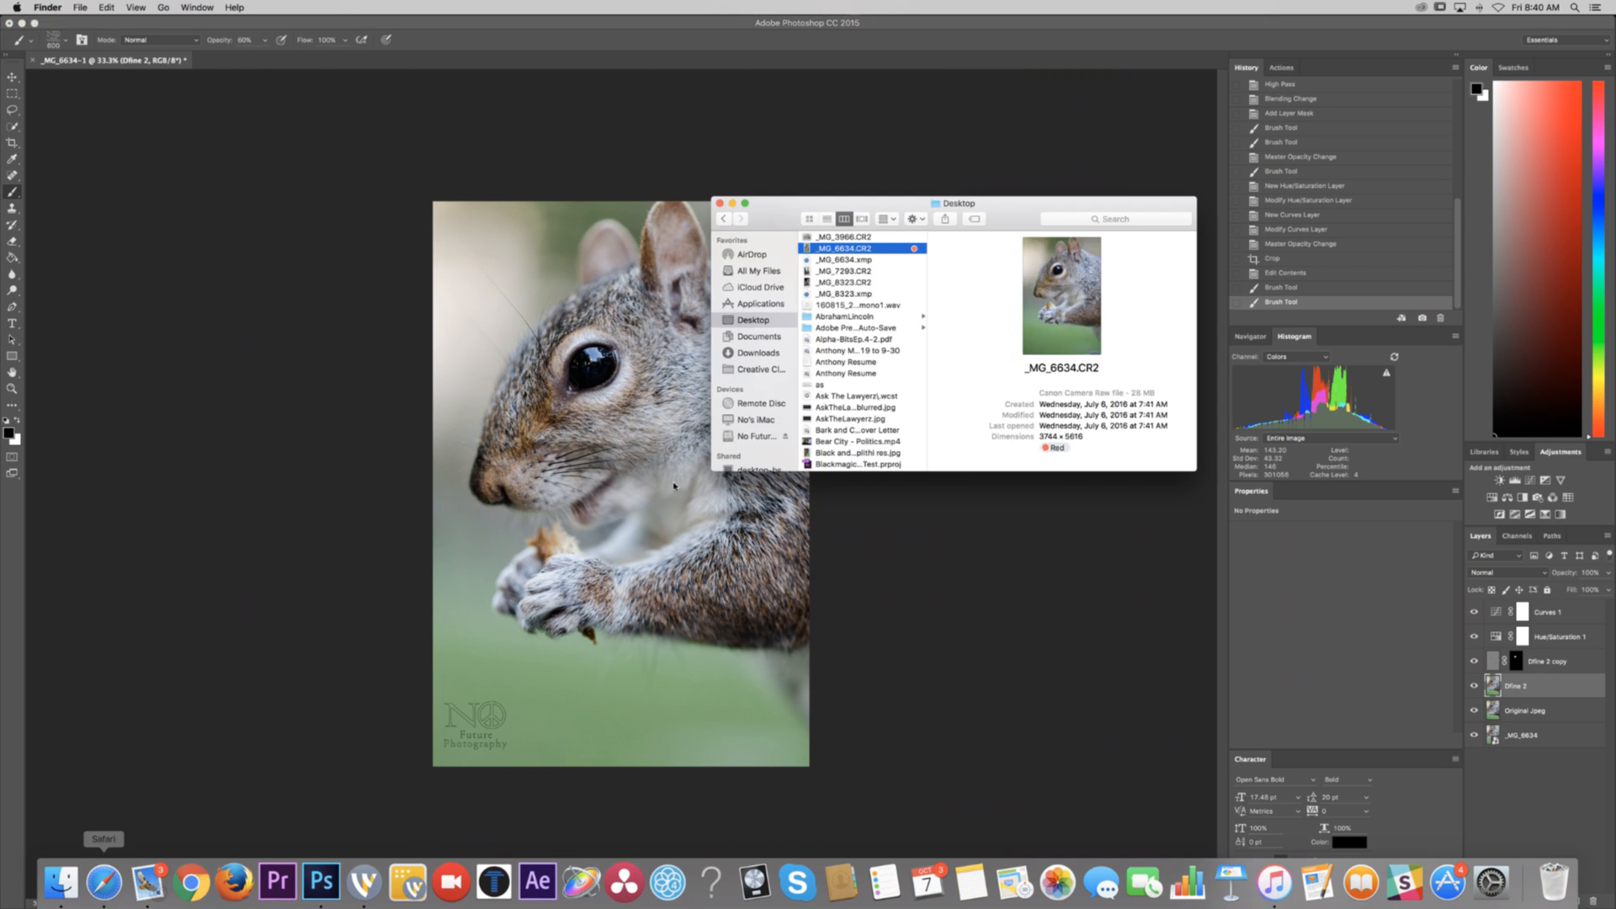
key("space")
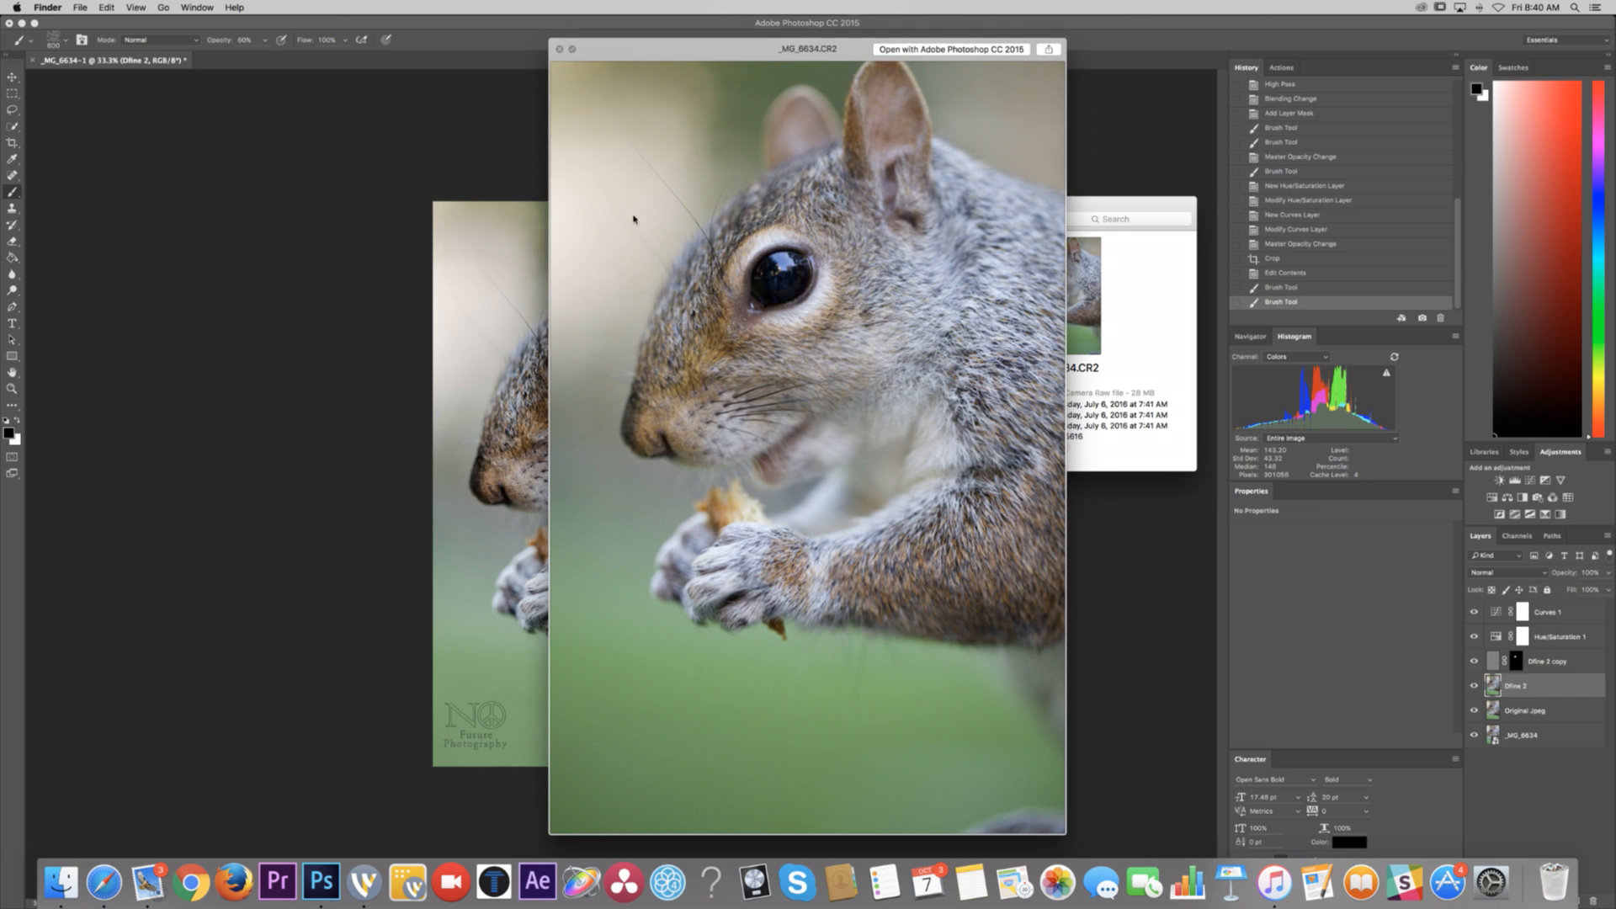
Step: Move the _MG_6634.CR2 preview beside the edited photo to compare them, and return to Photoshop
left_click_drag(681, 48, 849, 105)
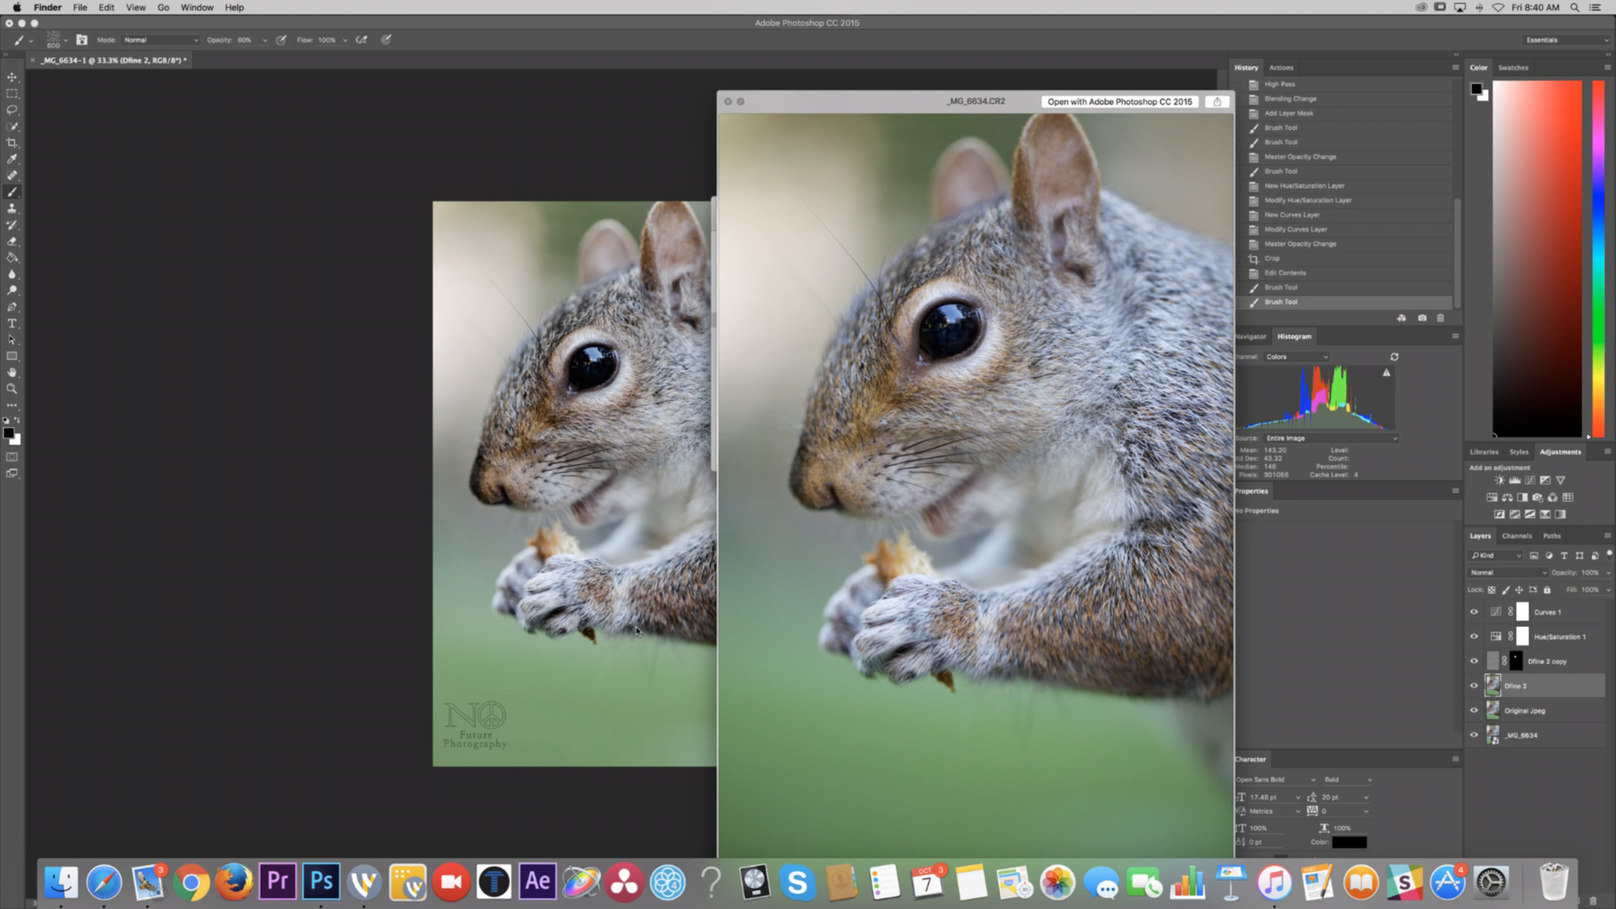
left_click(396, 181)
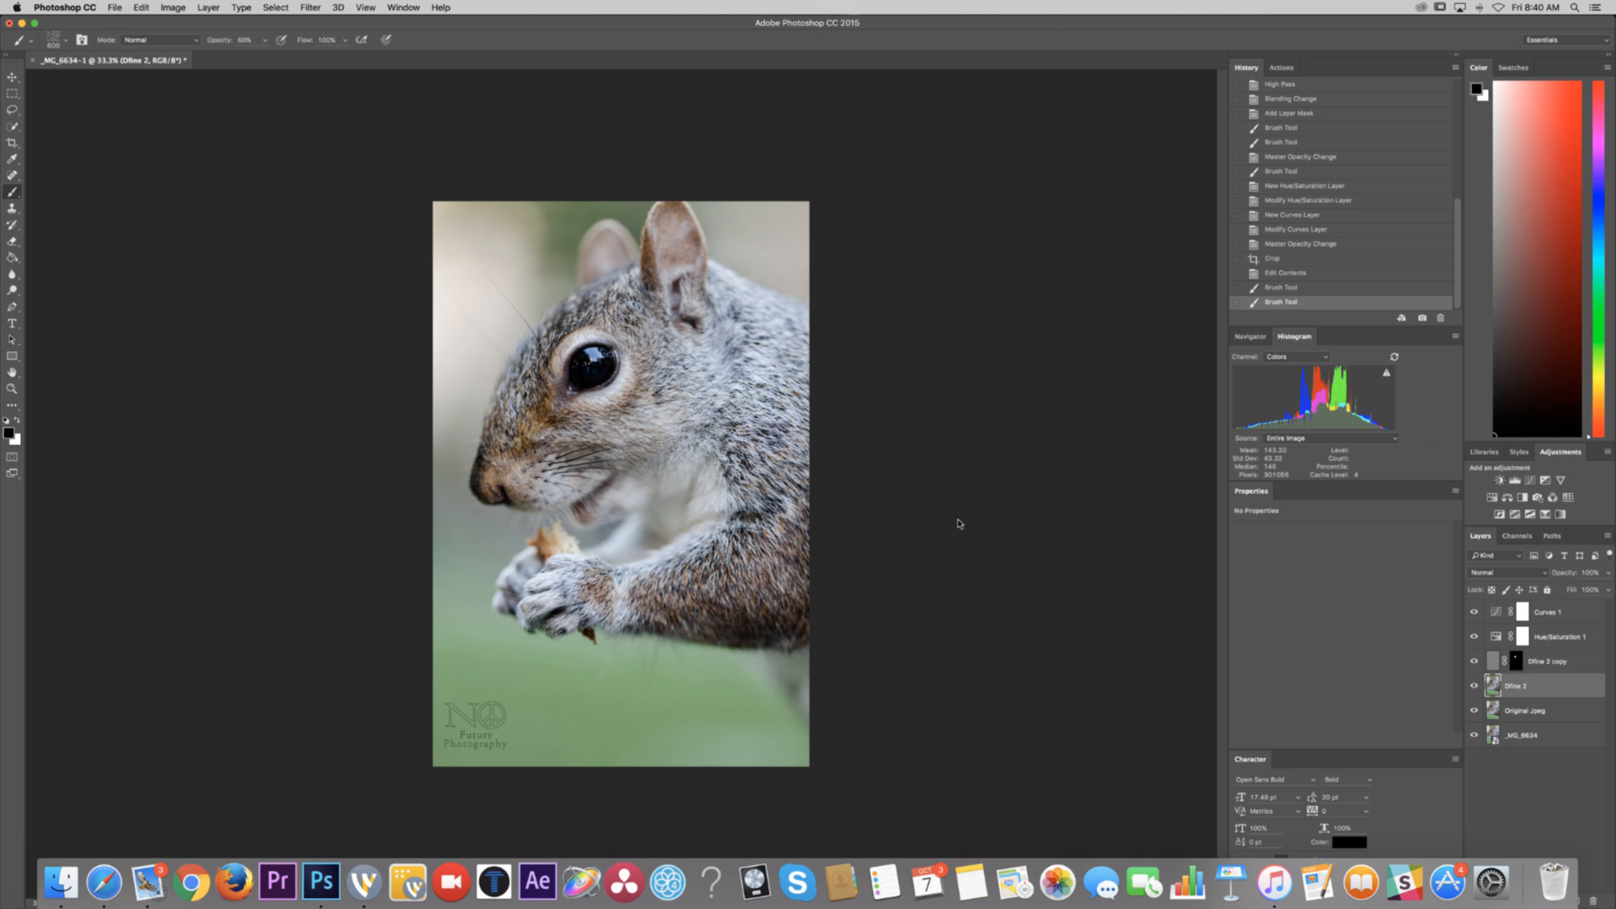
Step: Save the layered edit in the JRH Assets folder as the Photoshop file "Squirrels of New York 10-7" with maximized compatibility
key("super+shift+s")
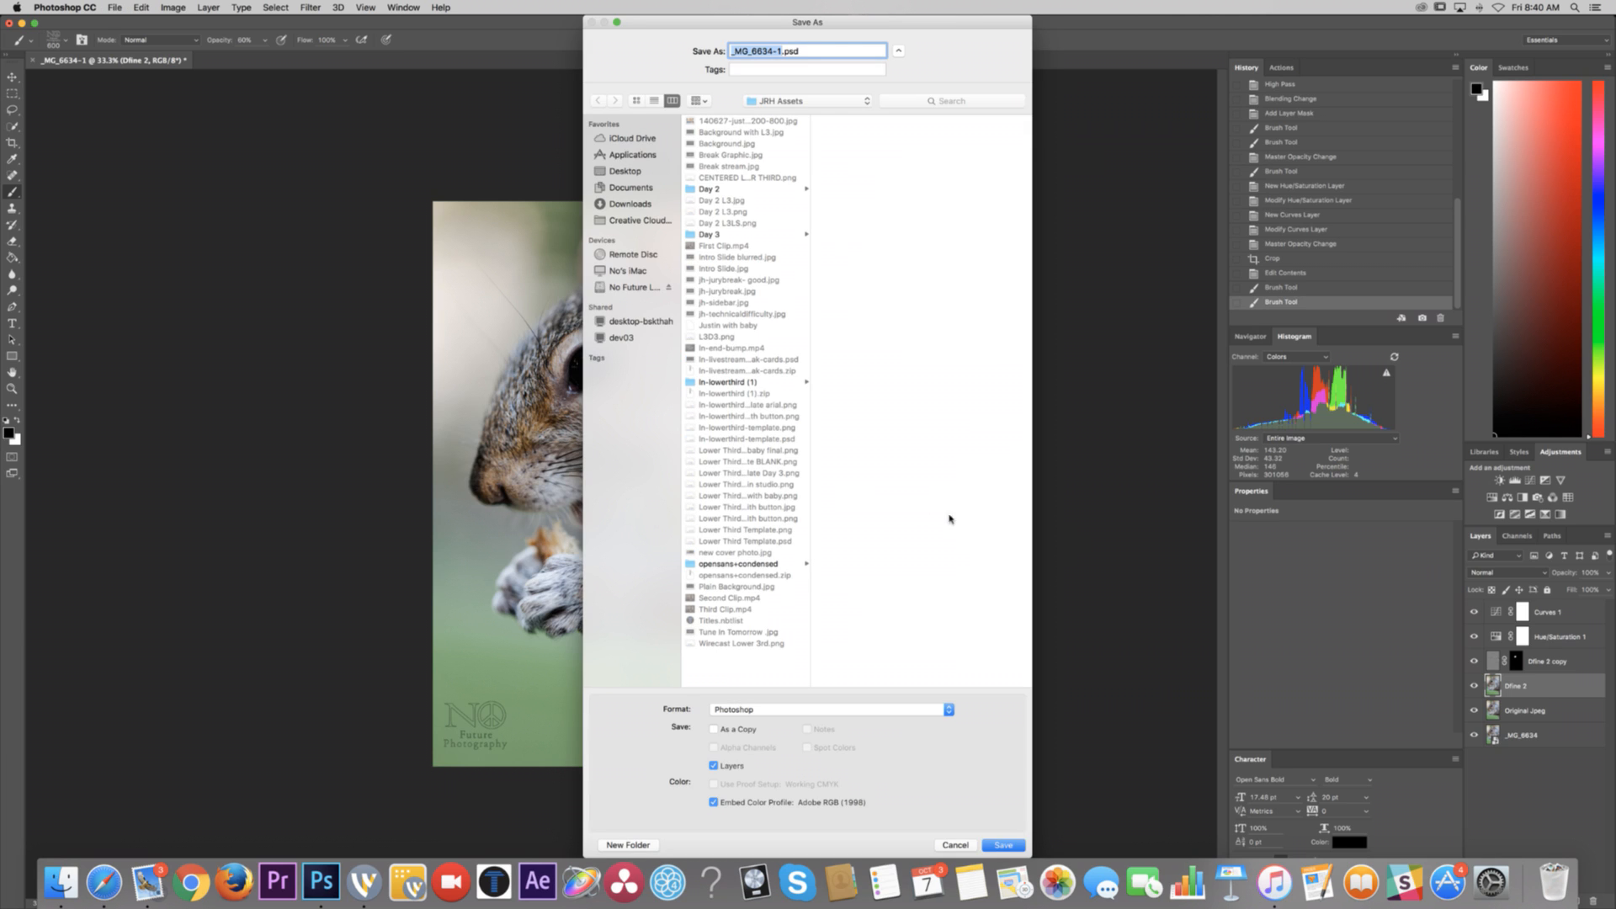
type("Squire")
key("BackSpace")
type("rels of New York 10-7")
left_click(1558, 7)
left_click(1557, 7)
left_click(1004, 844)
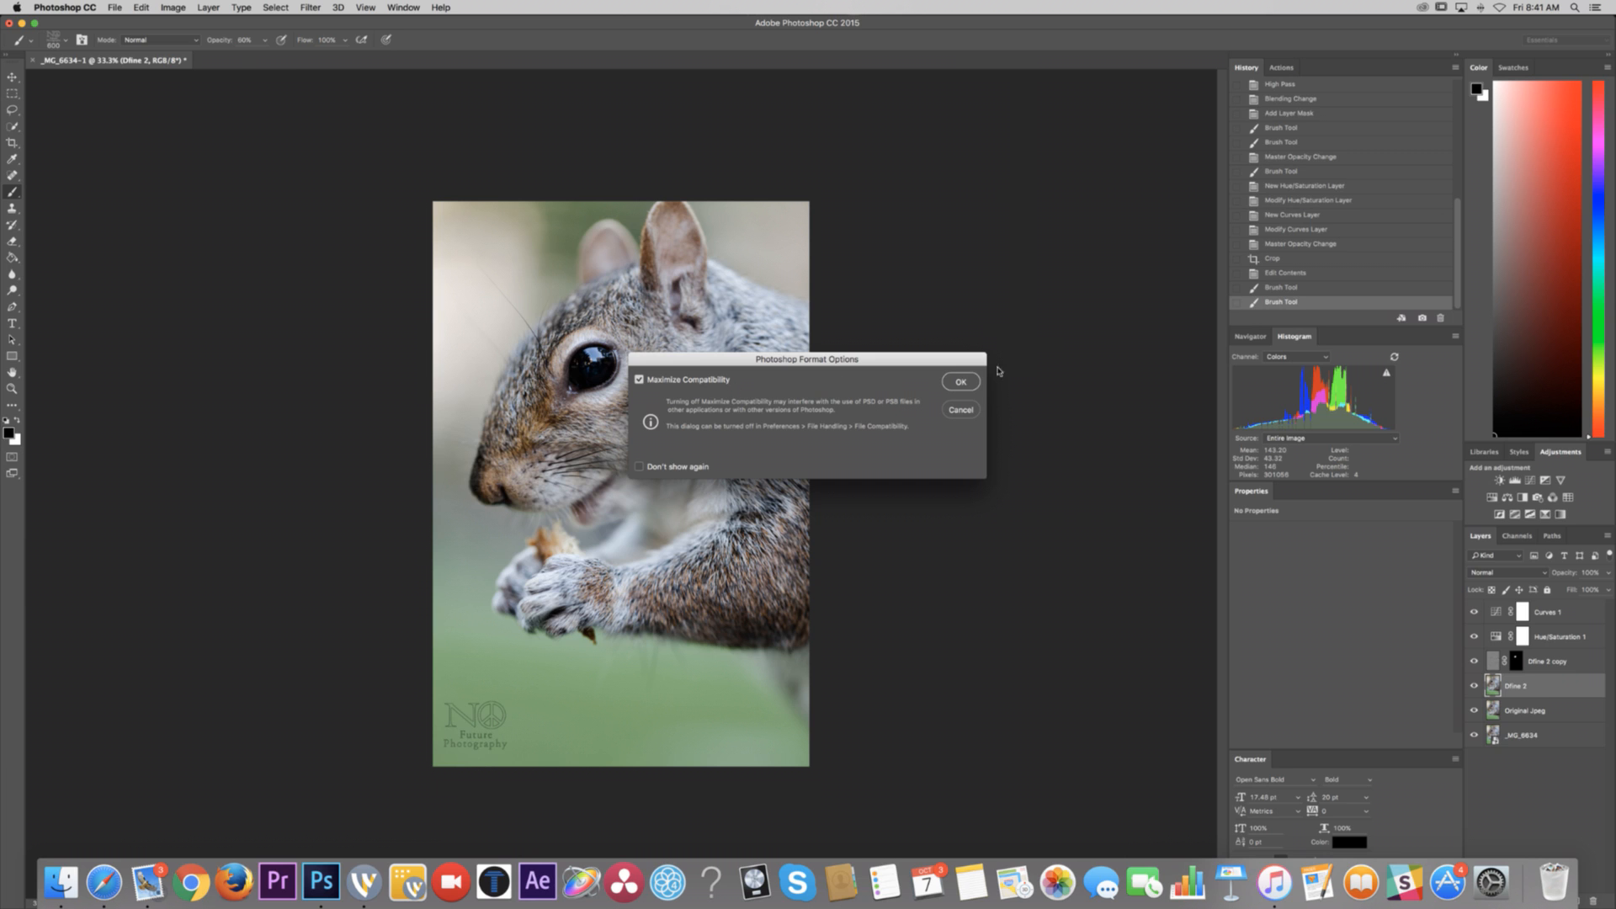
left_click(961, 381)
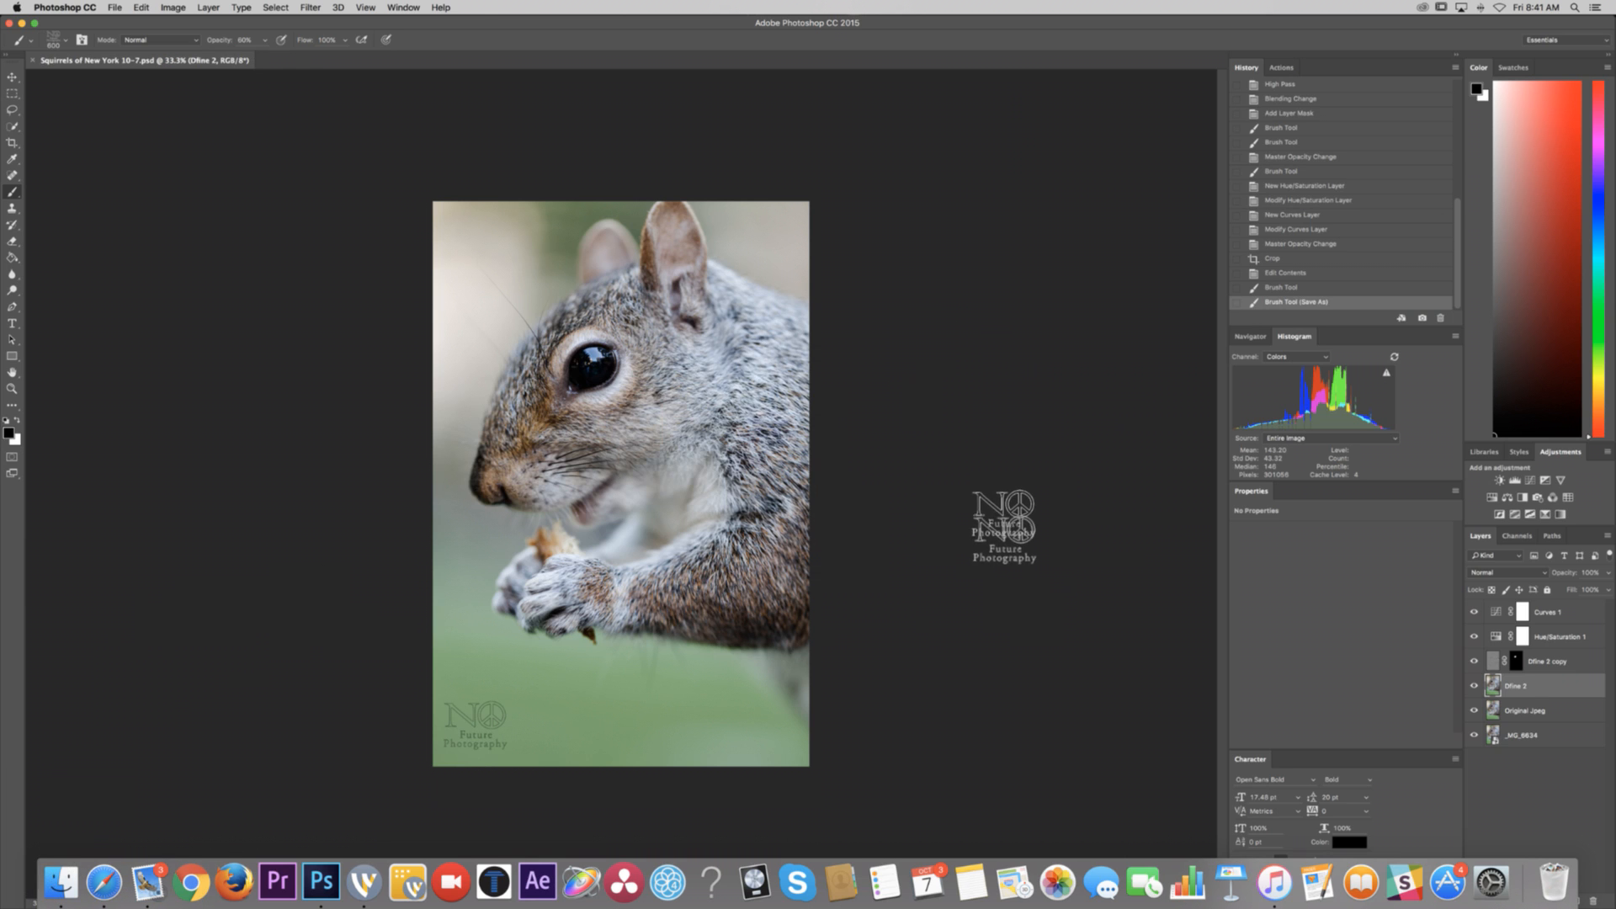
Step: Save a JPEG copy of the edited photo under the same name in the JRH Assets folder
key("super+shift+s")
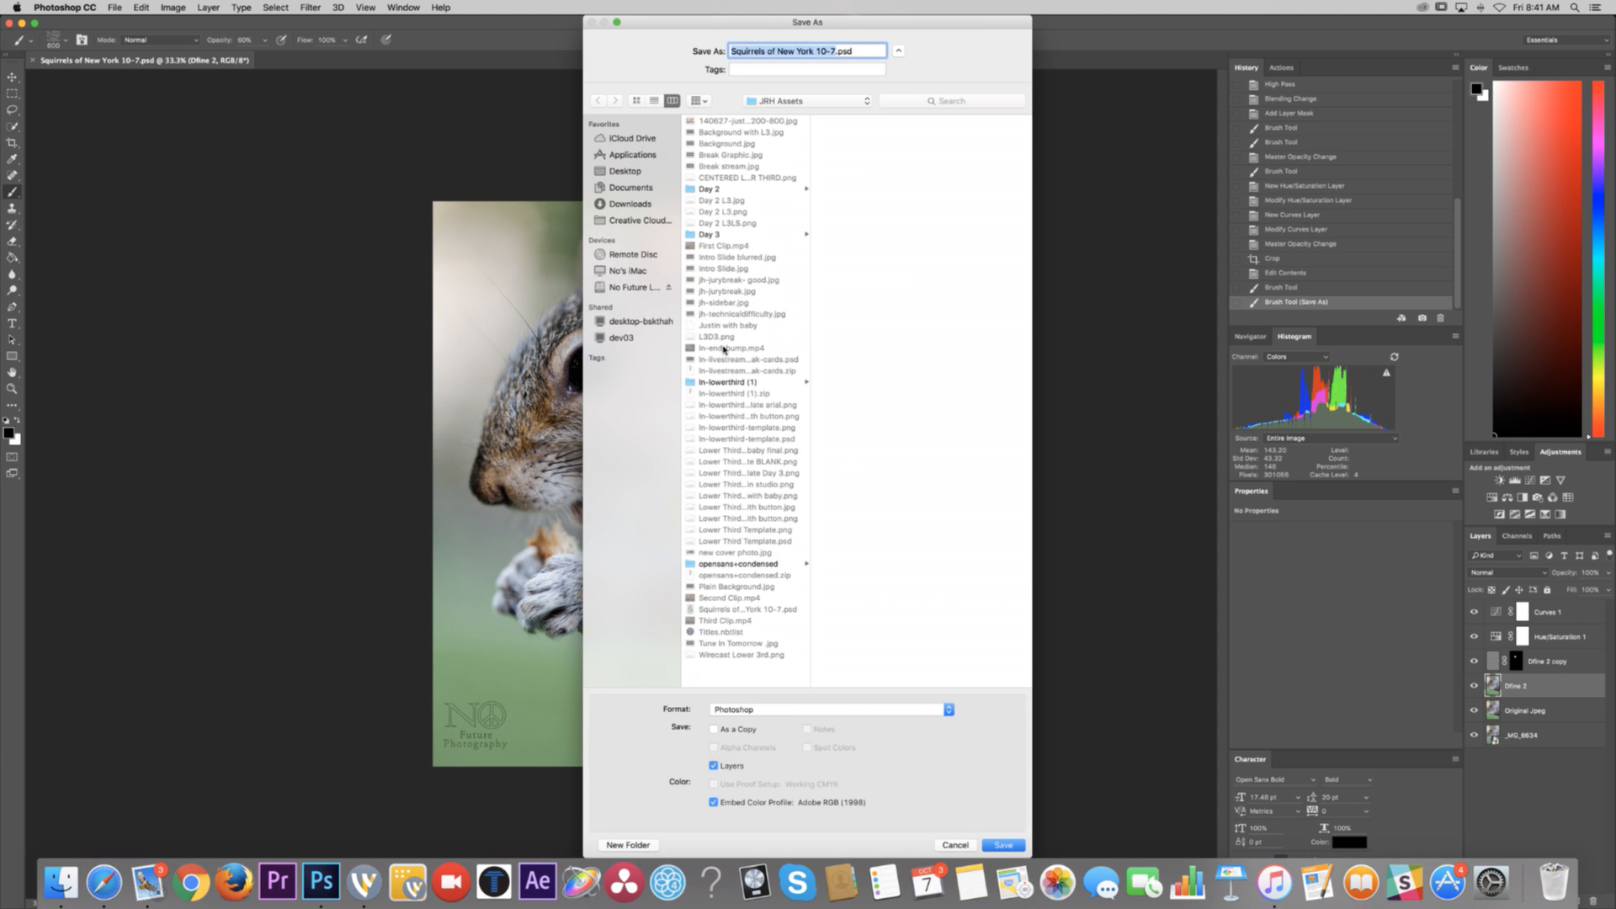
left_click(807, 709)
key("j")
key("Return")
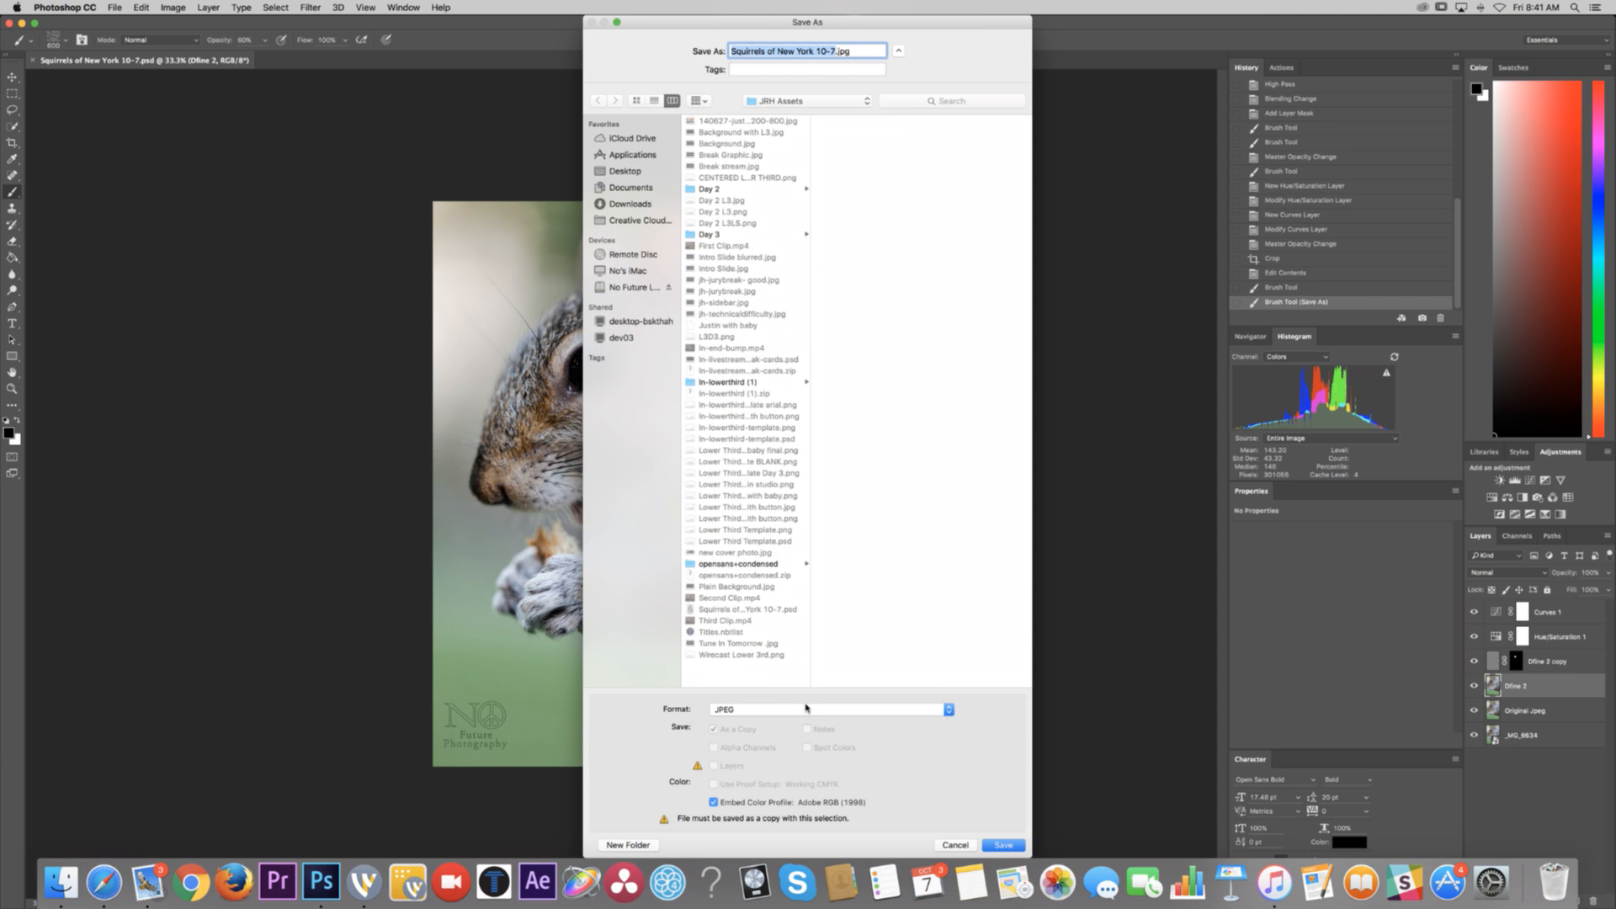
key("Return")
left_click(876, 348)
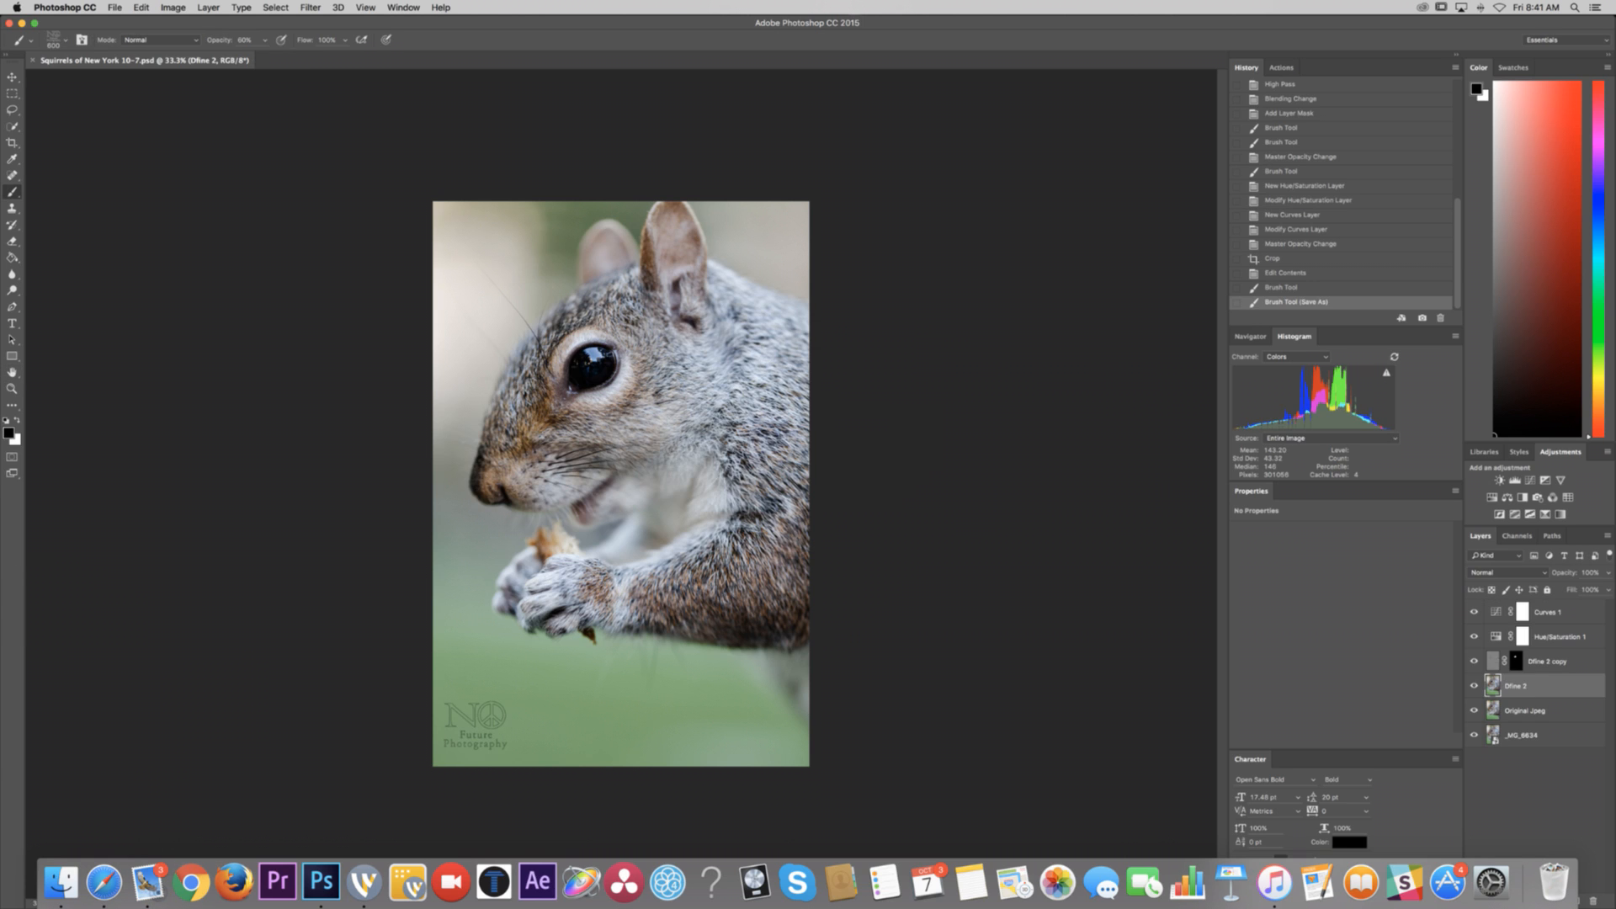
Step: Switch to the No Future Photography Facebook page in Safari and check its notifications
left_click_drag(0, 90, 870, 155)
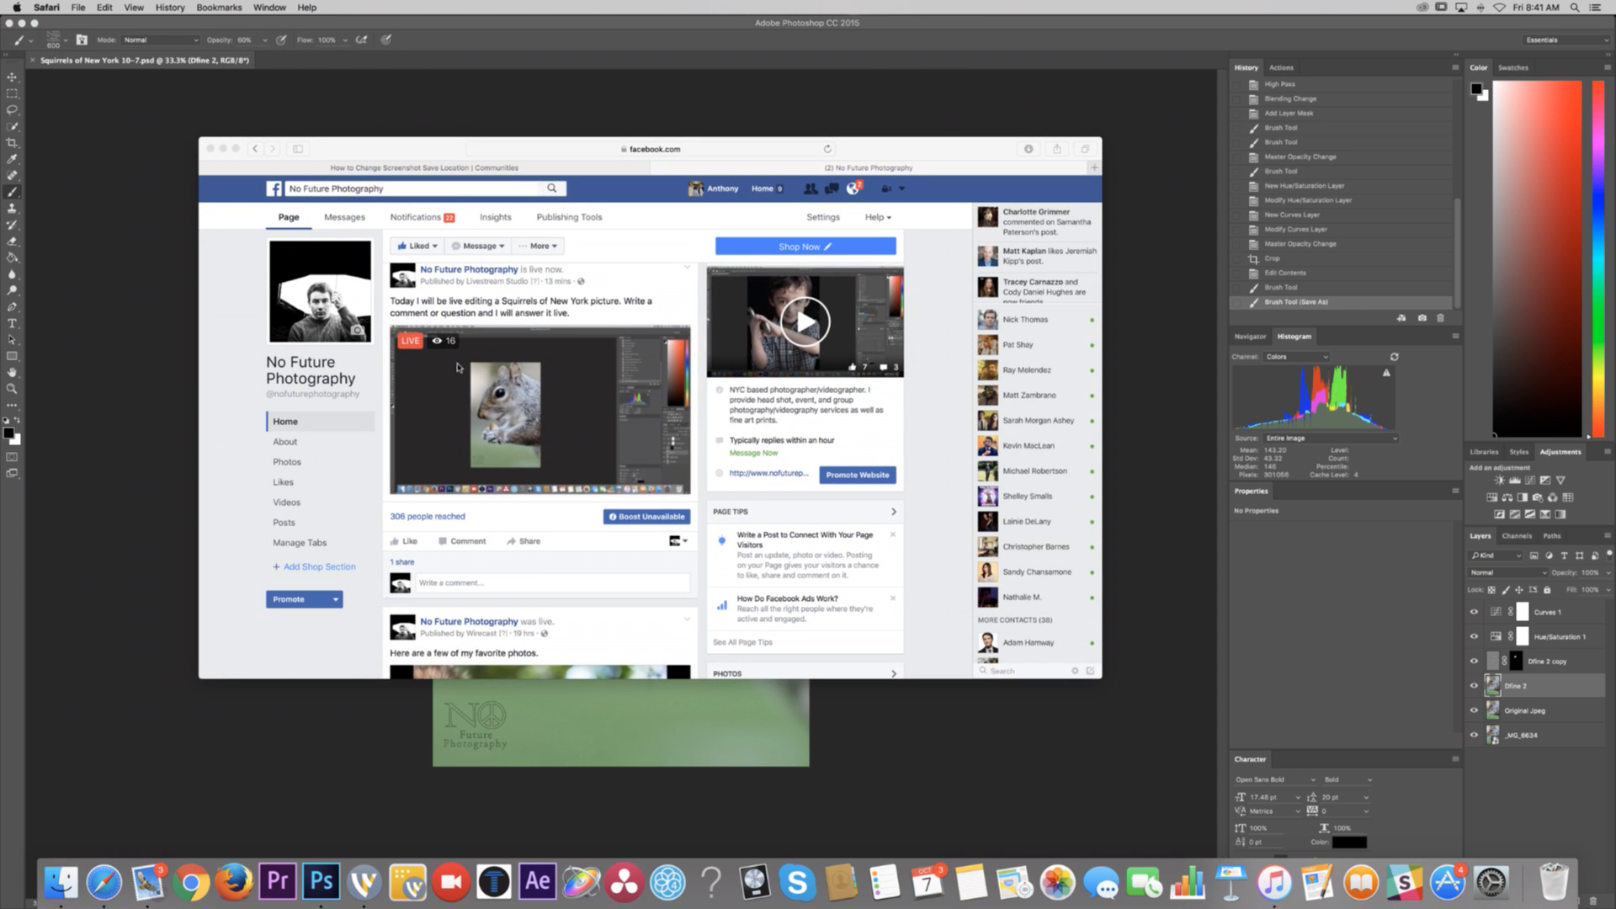
scroll(545, 461, "up", 5)
scroll(545, 459, "down", 2)
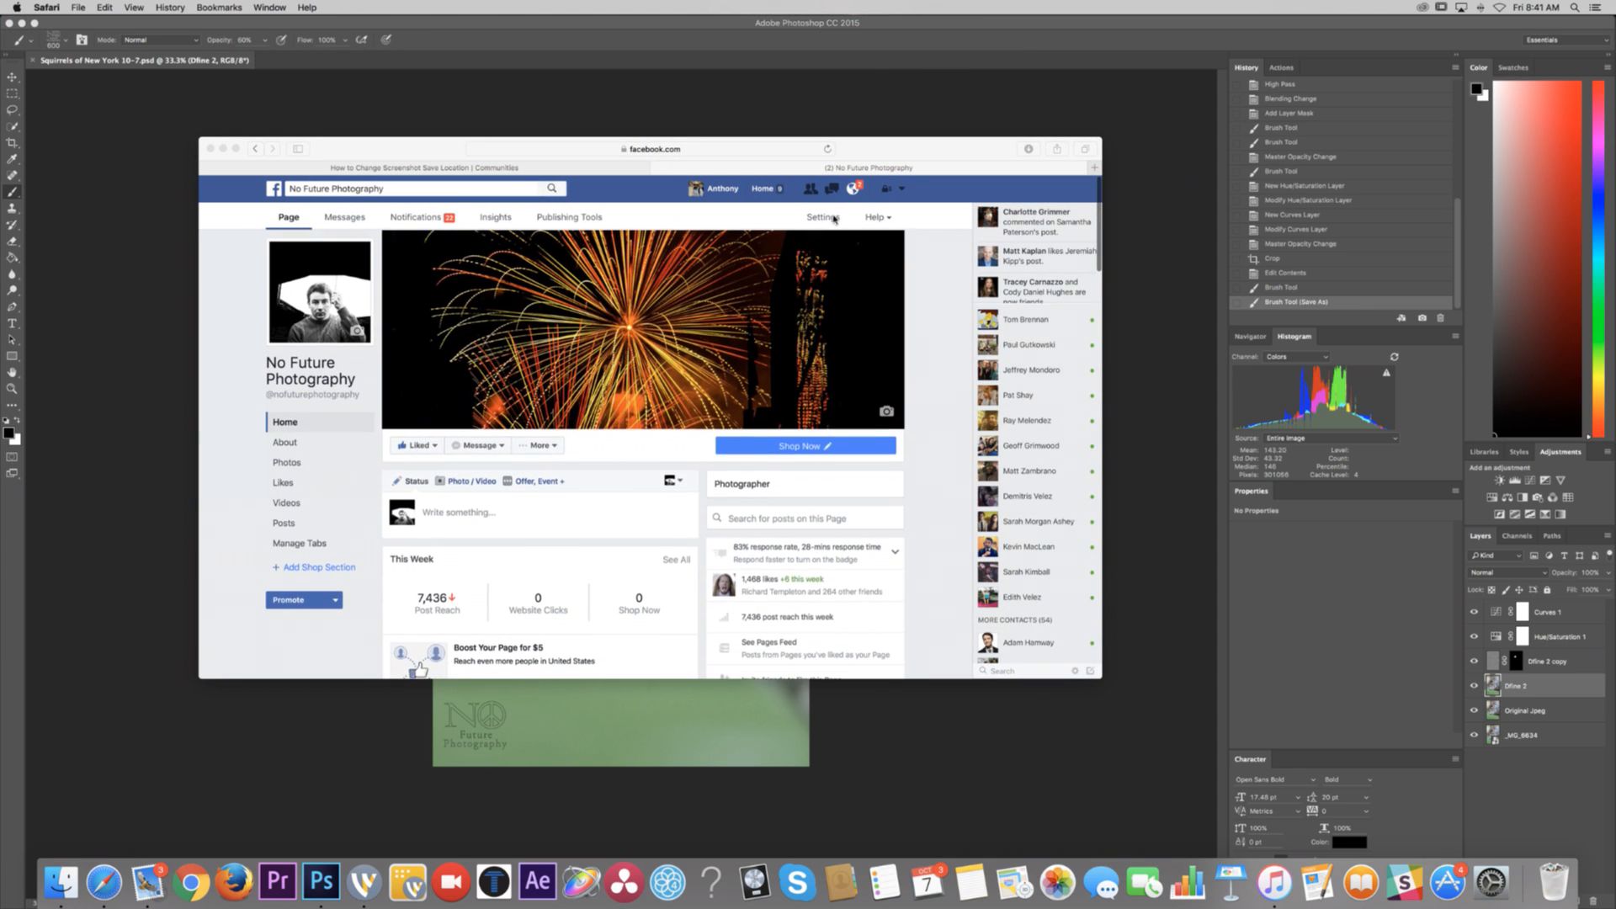
left_click(852, 191)
left_click(853, 191)
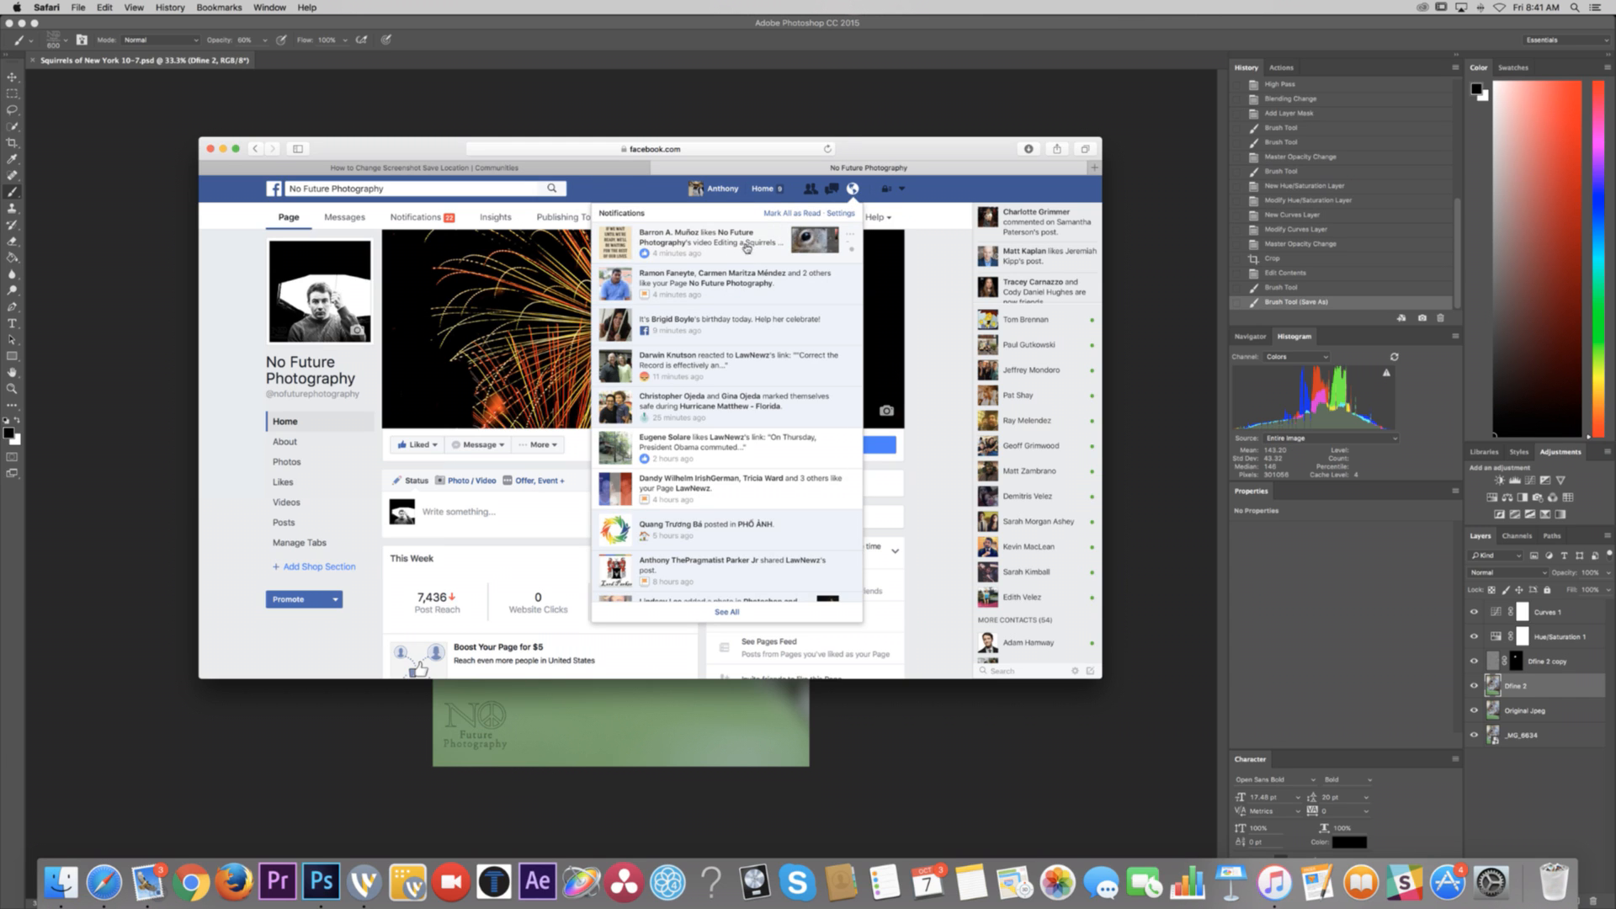
left_click(927, 274)
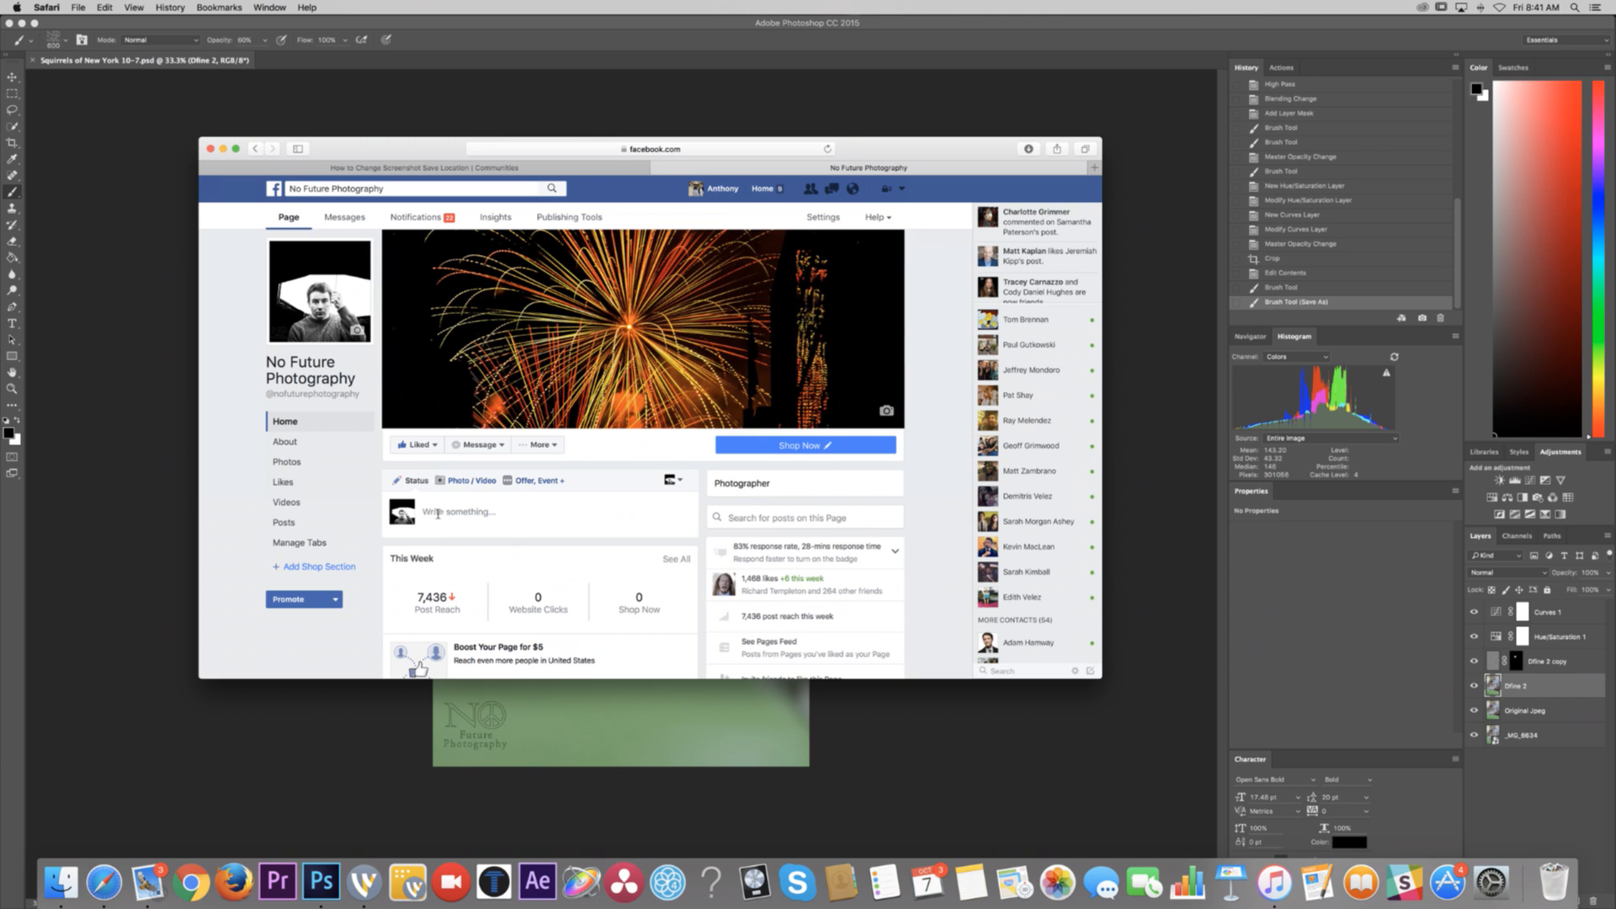
Step: Start a photo upload post on the No Future Photography page and browse the Desktop for the file
left_click(470, 480)
left_click(496, 521)
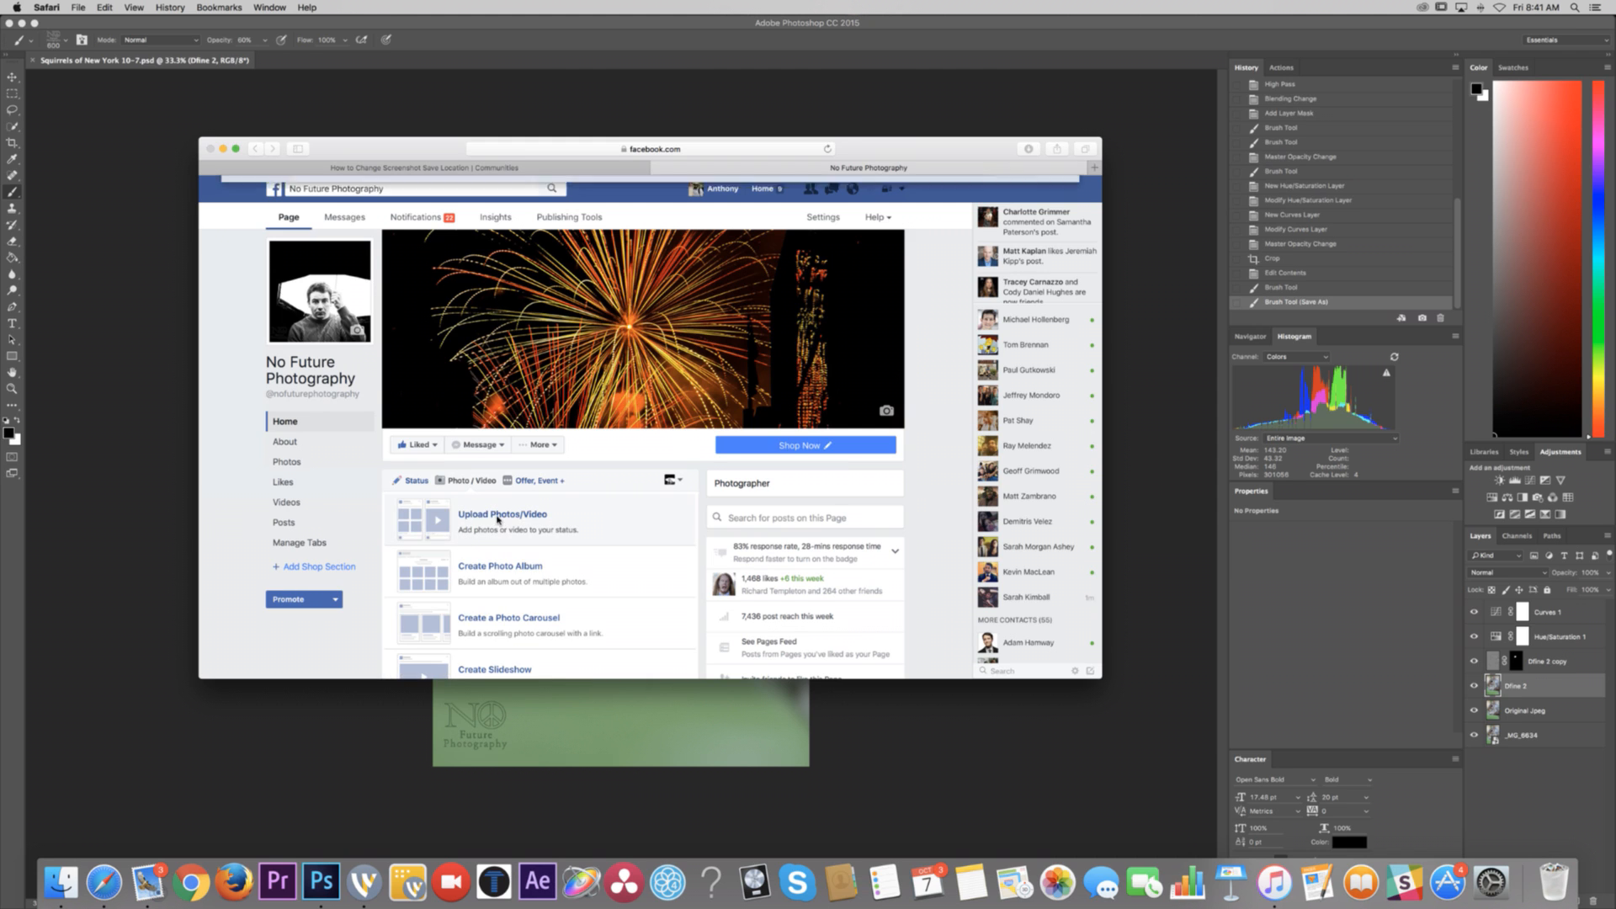
scroll(375, 411, "down", 8)
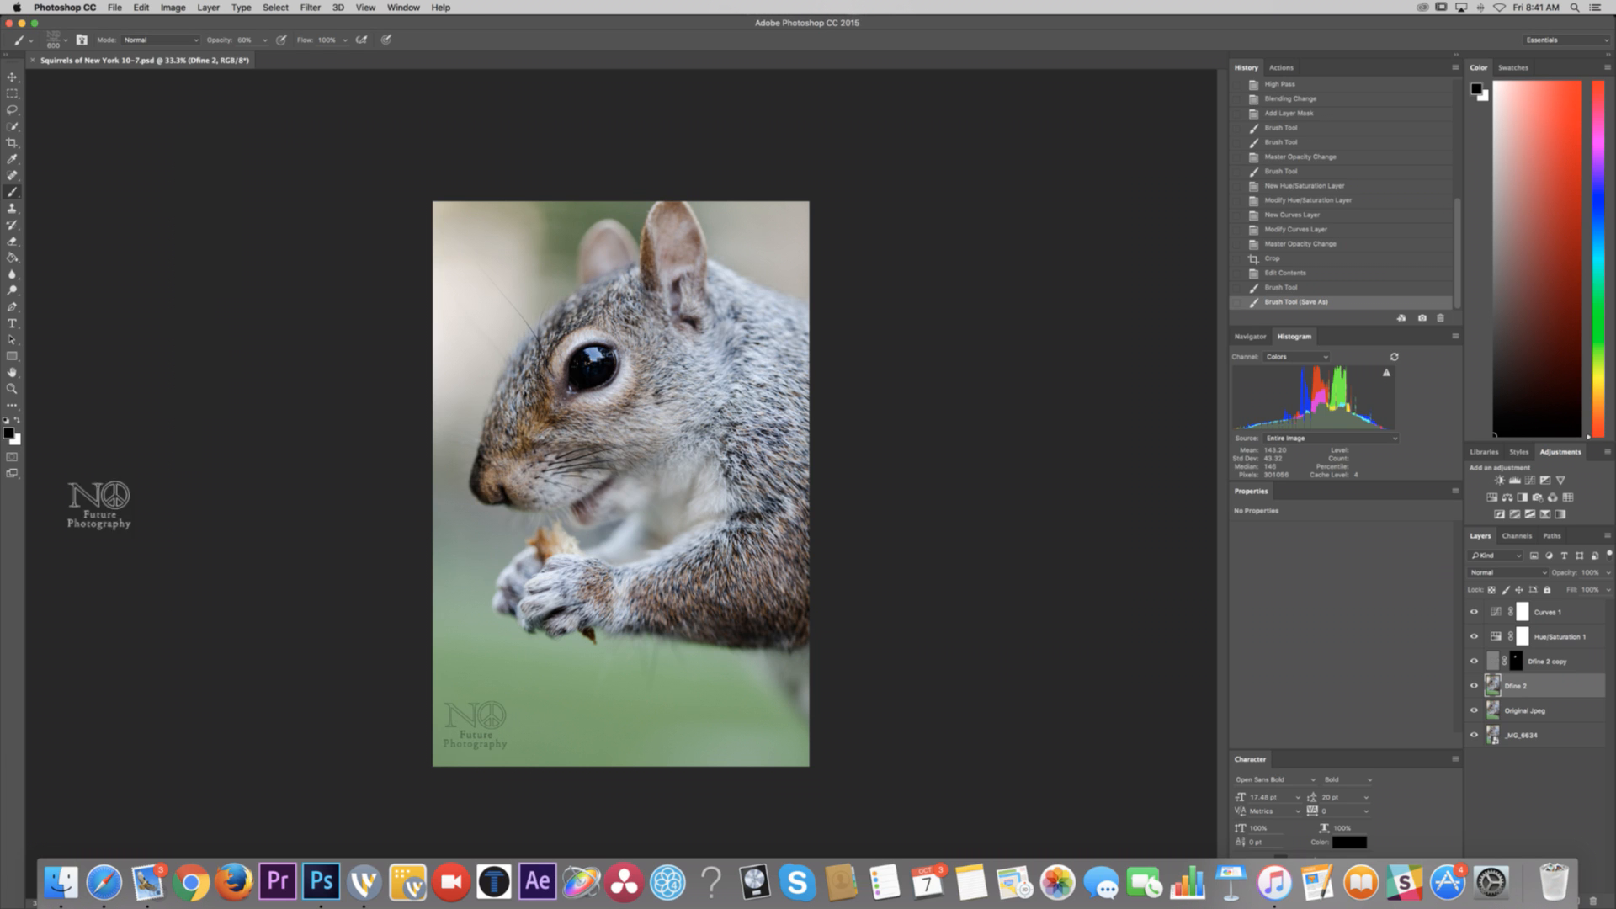
Step: Check in Photoshop's Save As dialog where the photo was saved, cancel it, and close the raw file preview in Finder
left_click(121, 488)
key("super+shift+s")
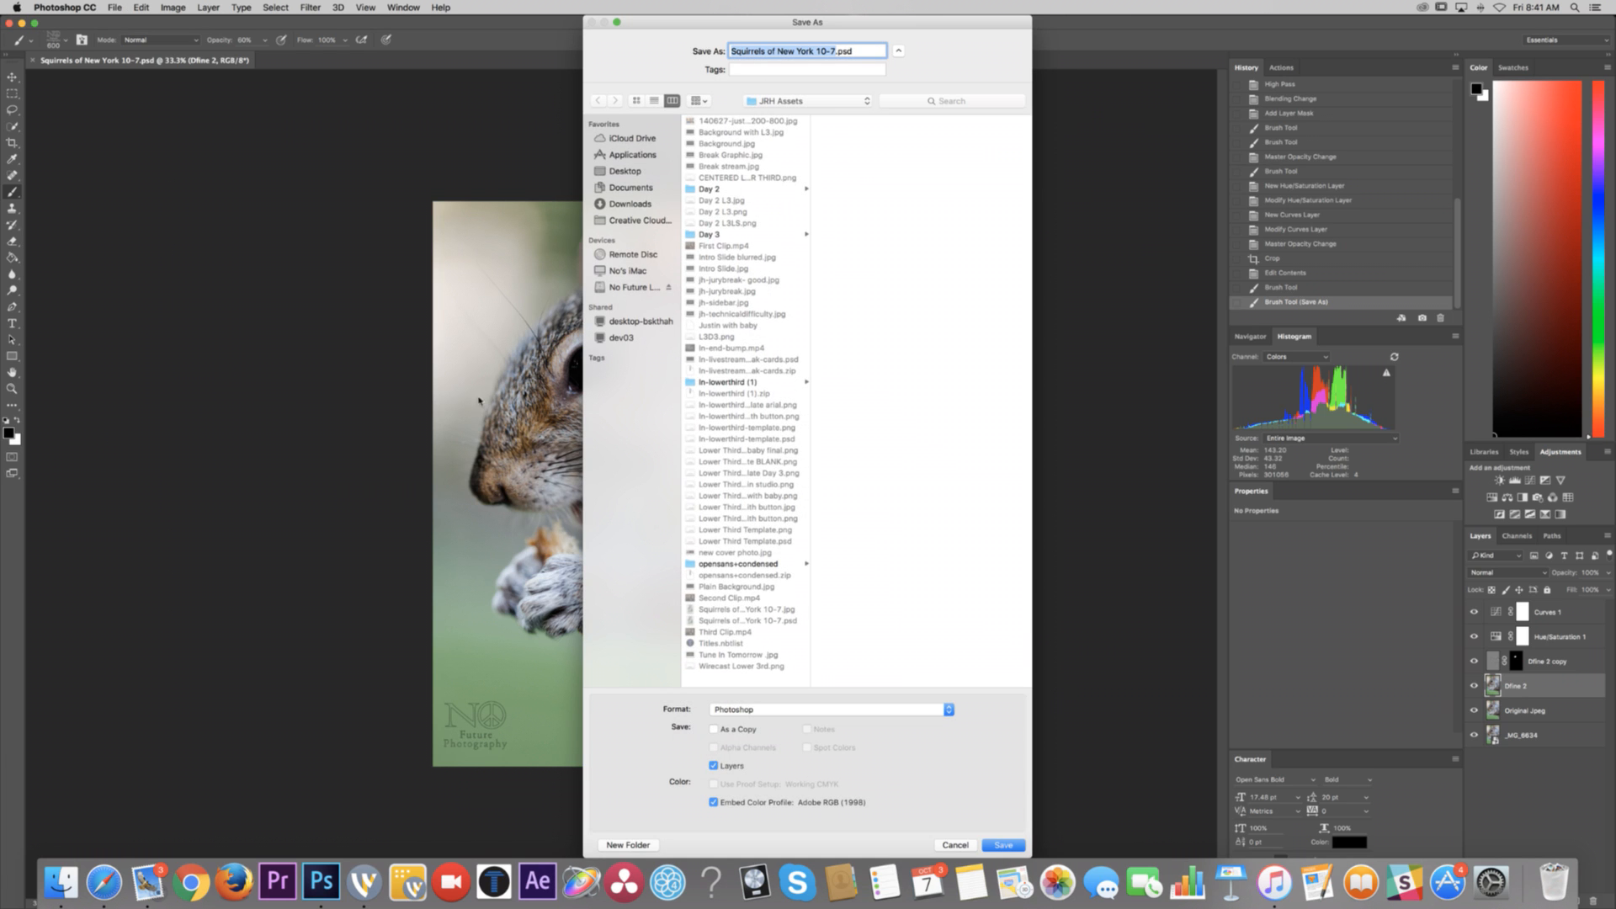
key("Escape")
left_click(60, 883)
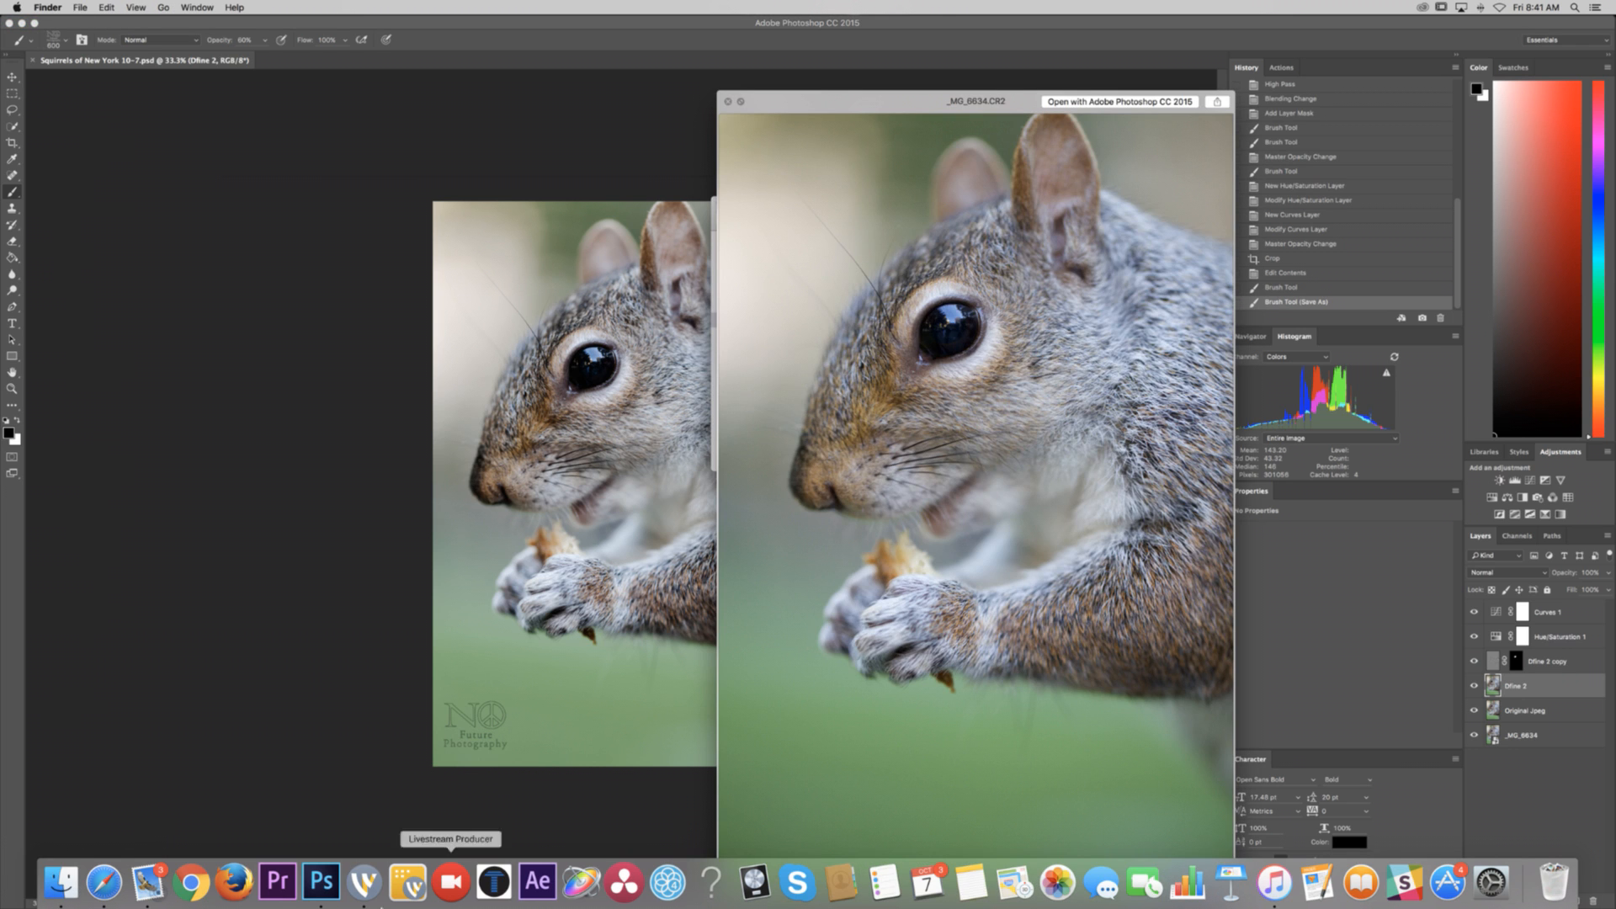
left_click(728, 101)
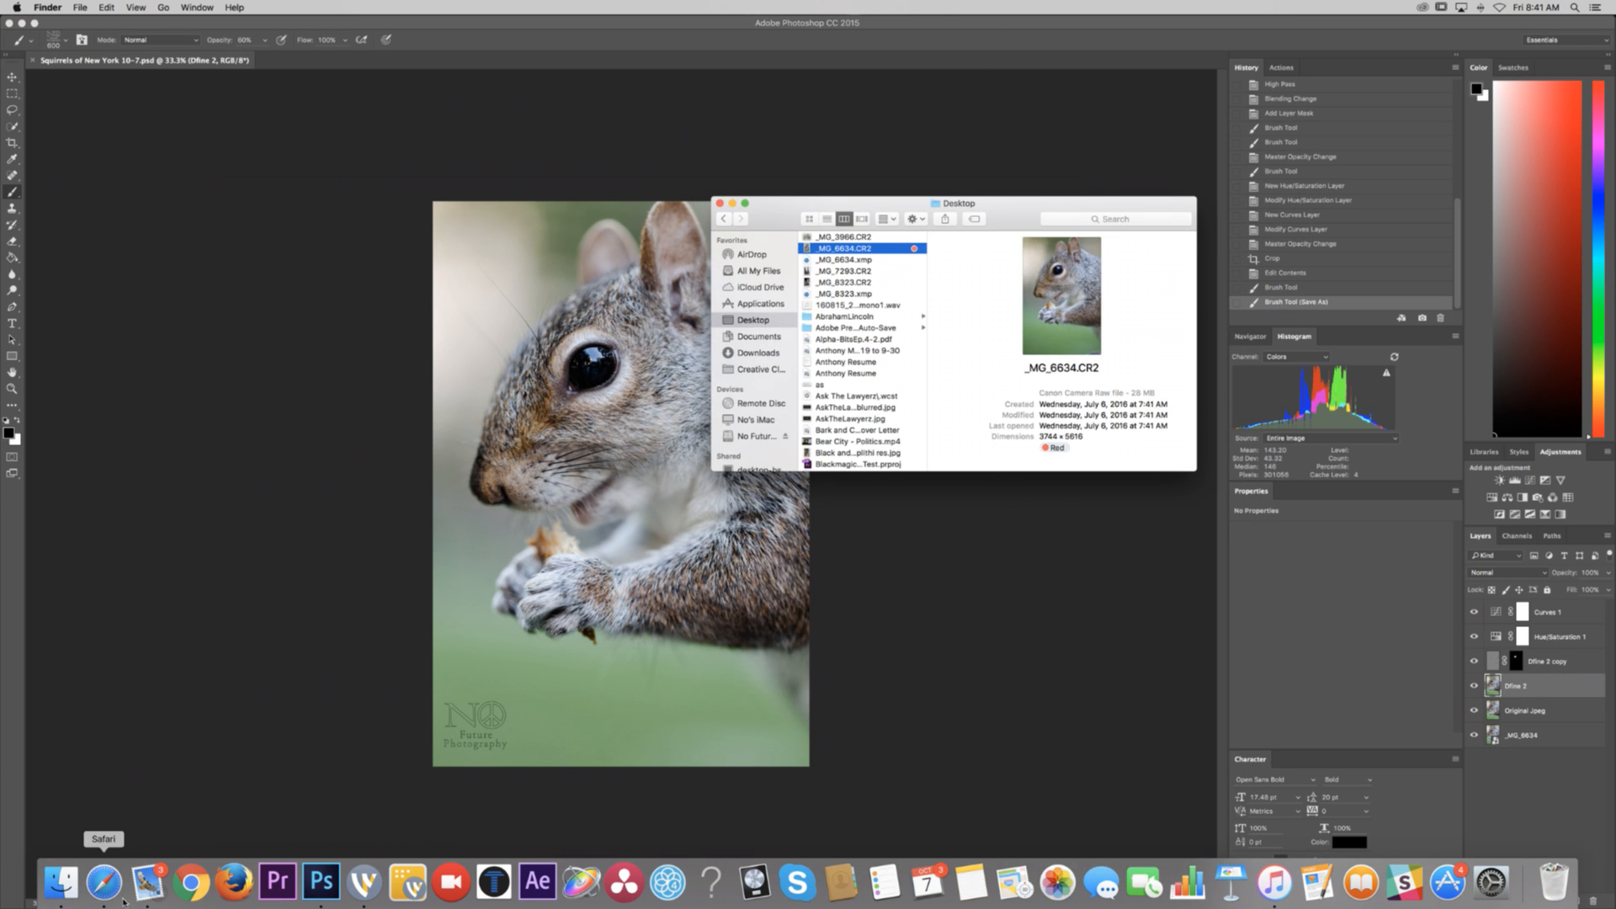
Step: Return to Safari and attach the Squirrels of New York 10-7 JPEG from Desktop, Law Newz Assets, JRH Assets to the post
left_click(123, 899)
scroll(359, 308, "up", 15)
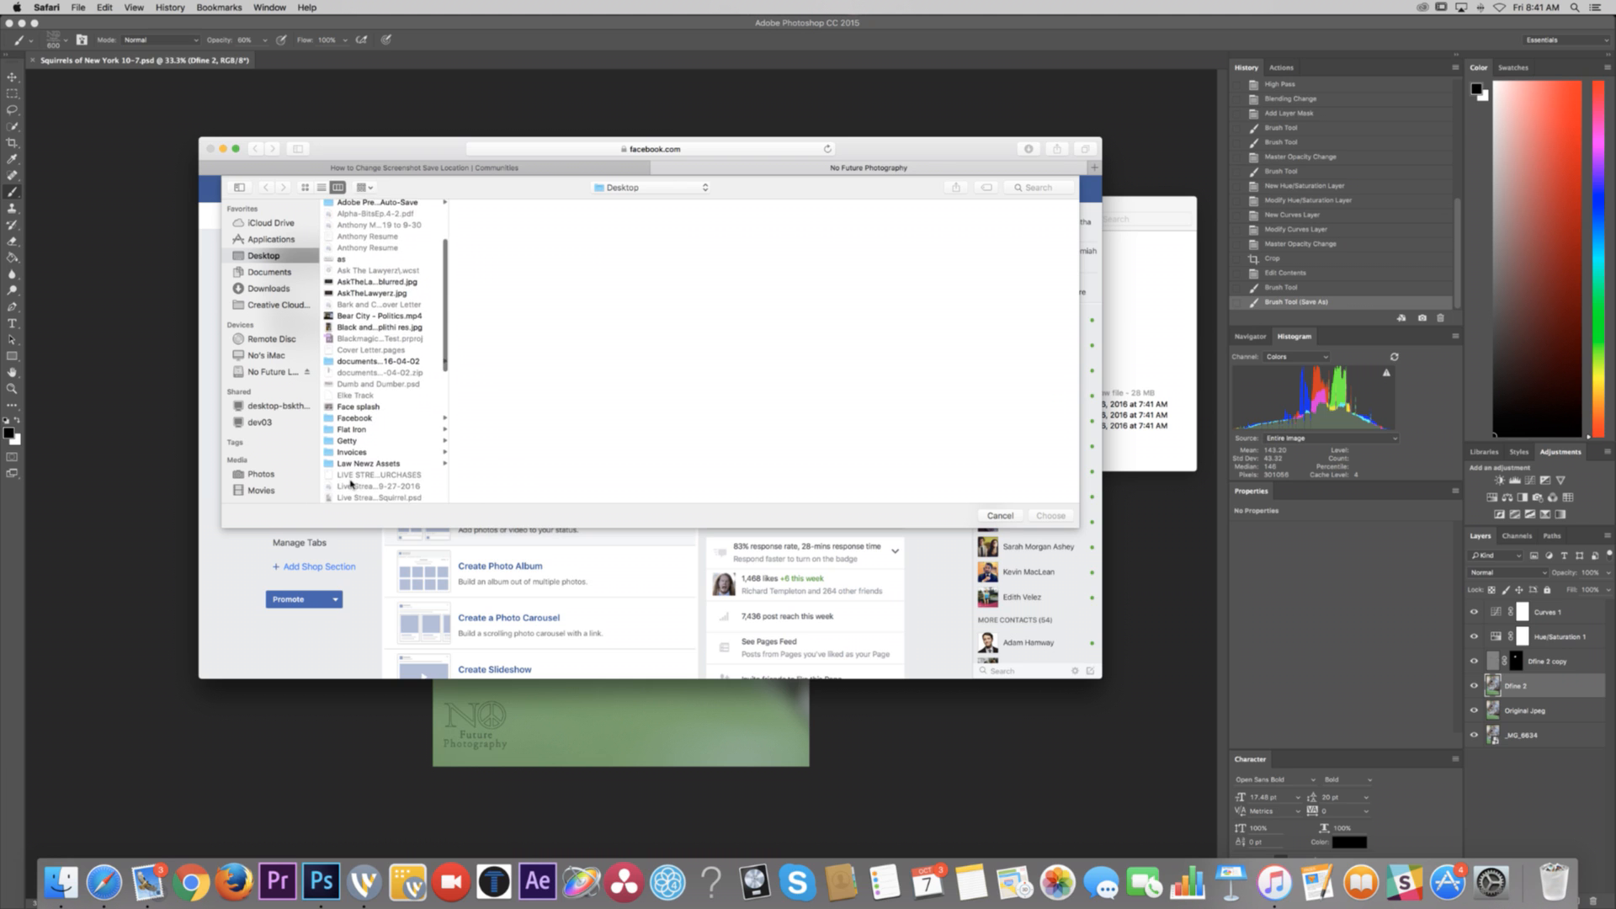
scroll(358, 476, "down", 1)
left_click(370, 457)
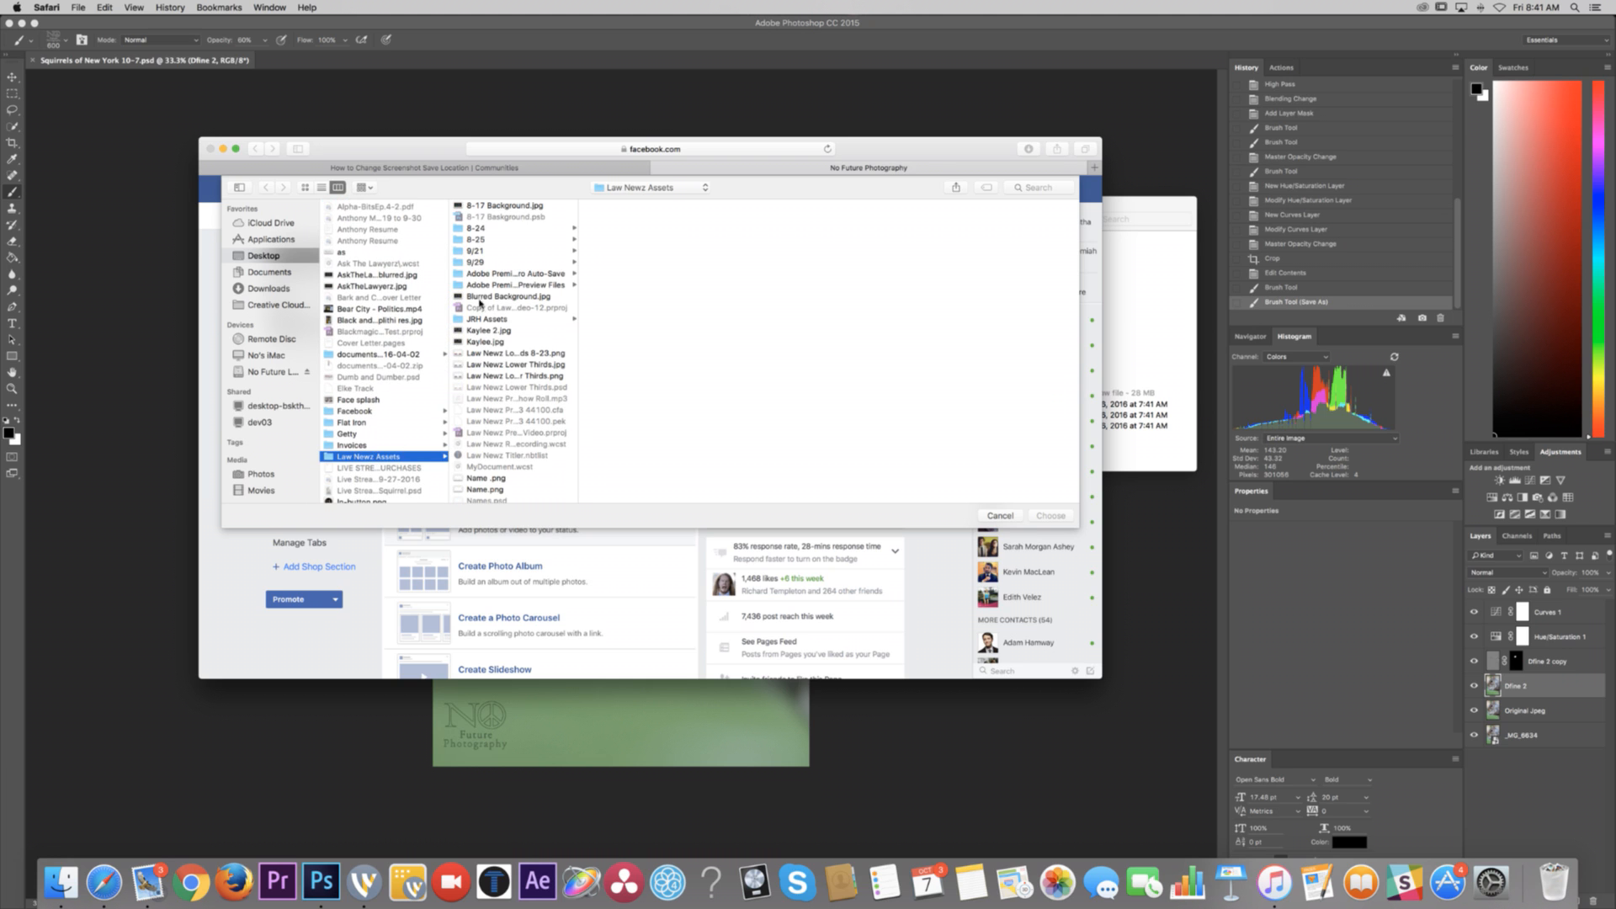
left_click(488, 320)
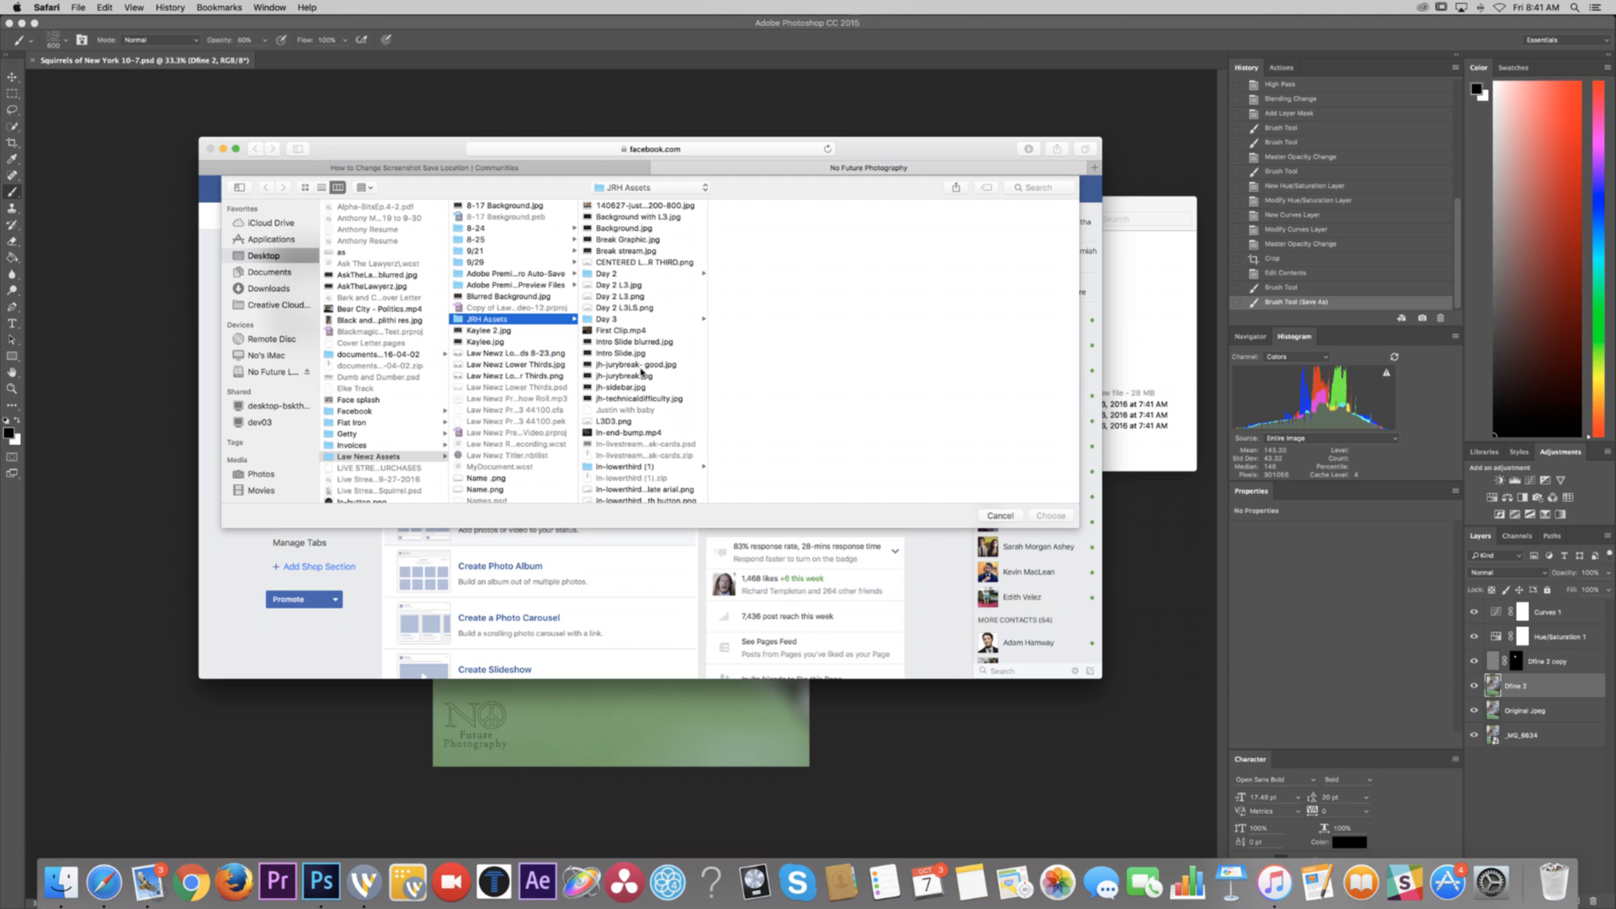
scroll(641, 370, "down", 10)
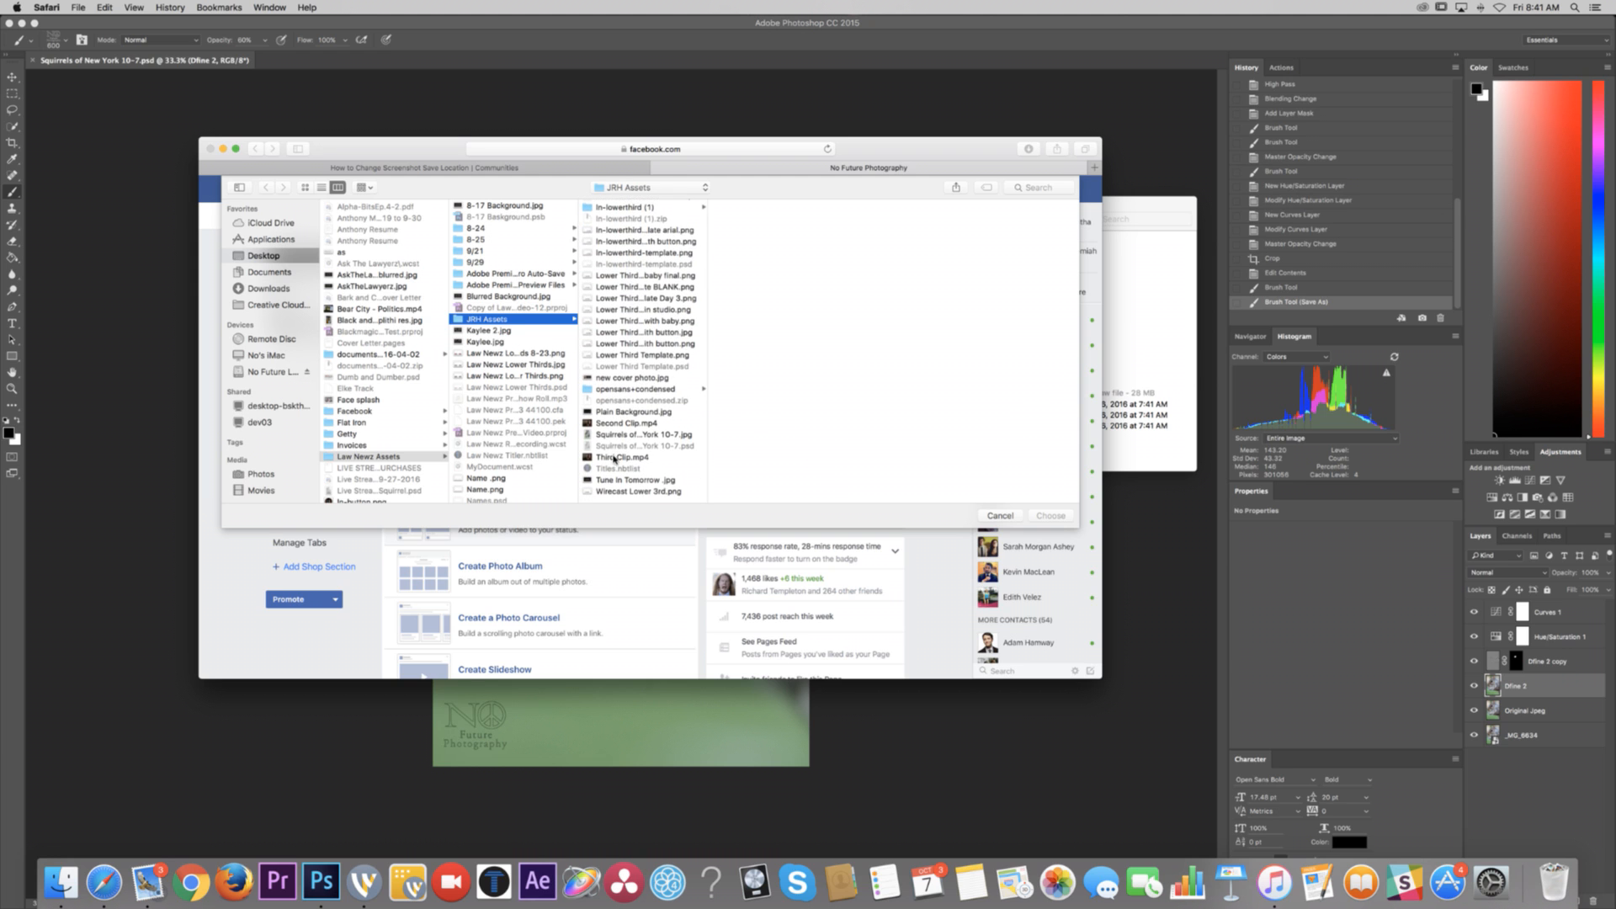
left_click(649, 441)
left_click(1050, 516)
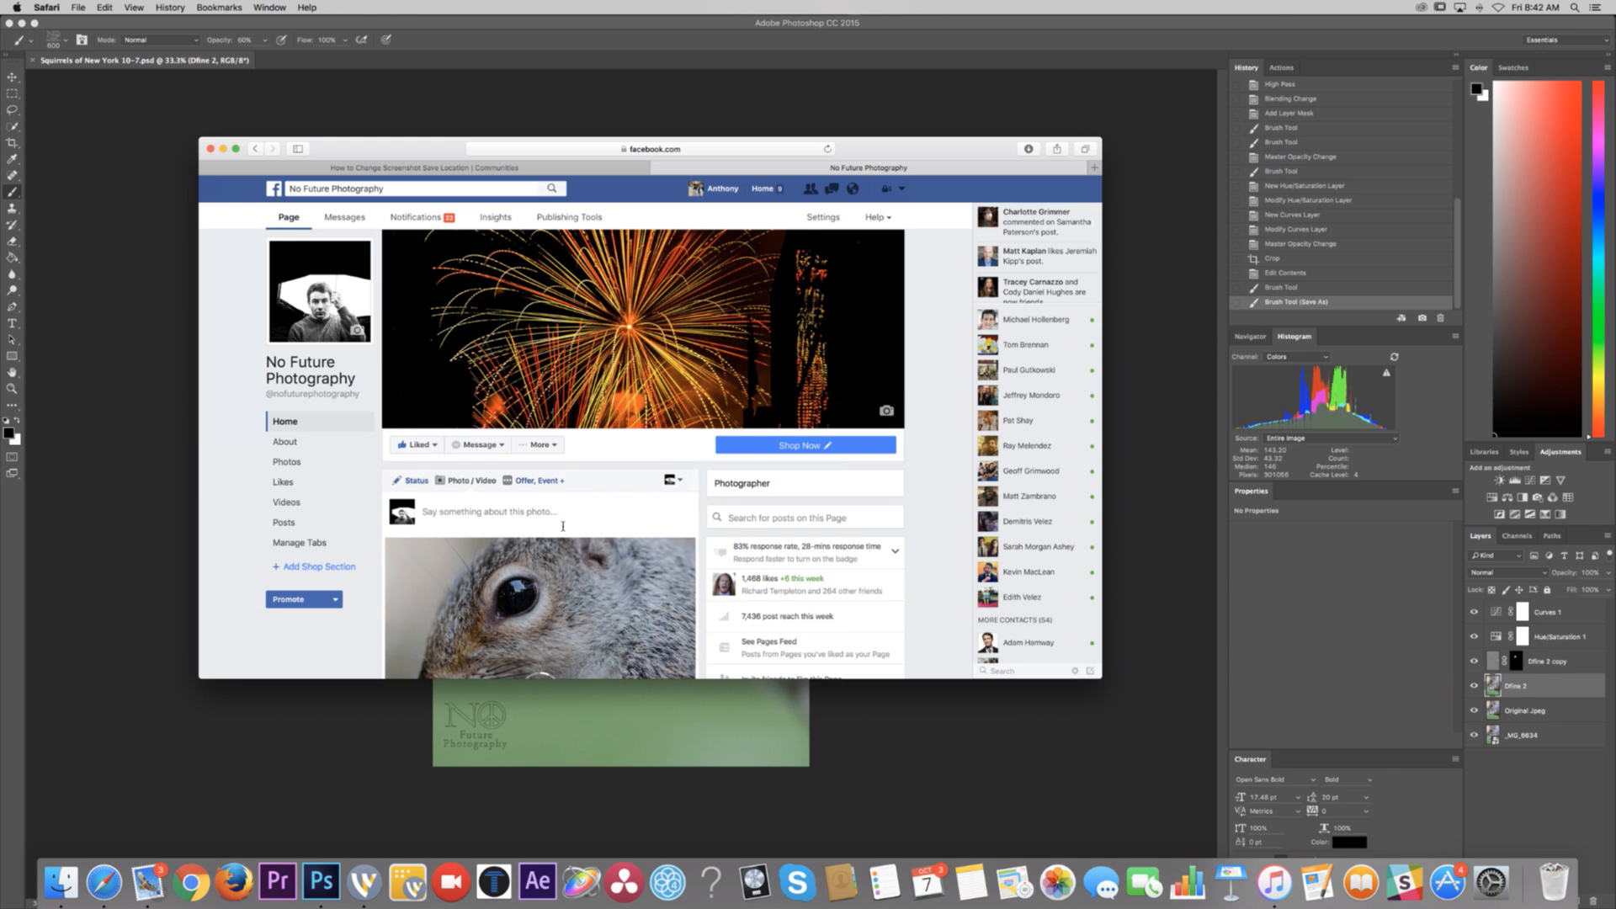
Step: Title the photo post "Squirrels of New York 10-7" and start a new paragraph below it
scroll(564, 529, "down", 5)
scroll(539, 428, "up", 3)
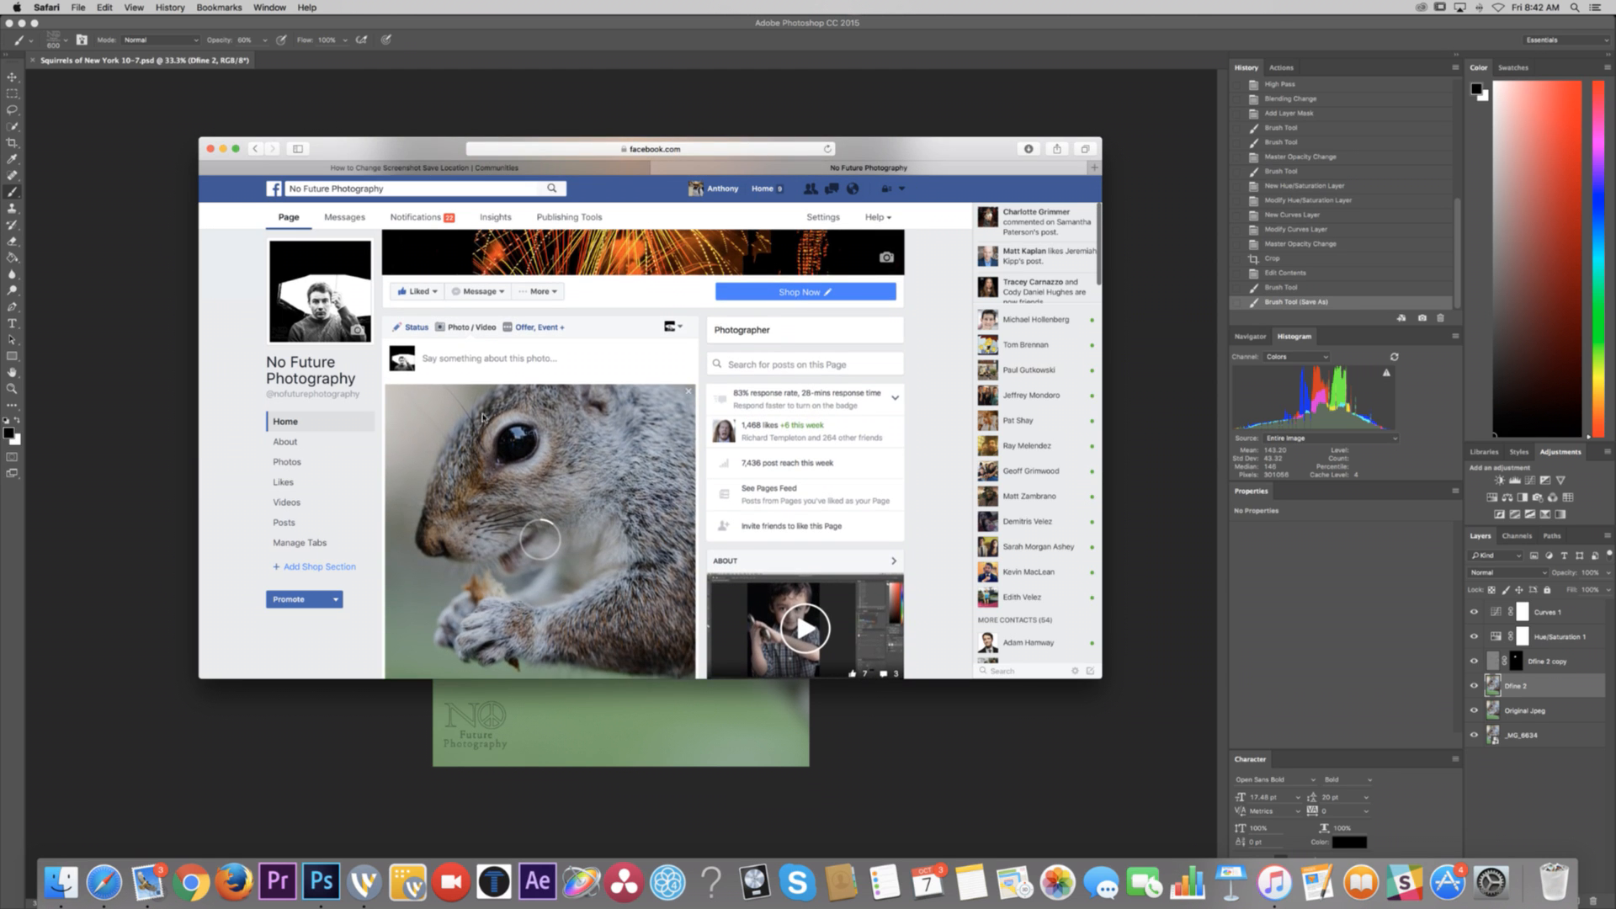
left_click(459, 358)
type("Squirrels")
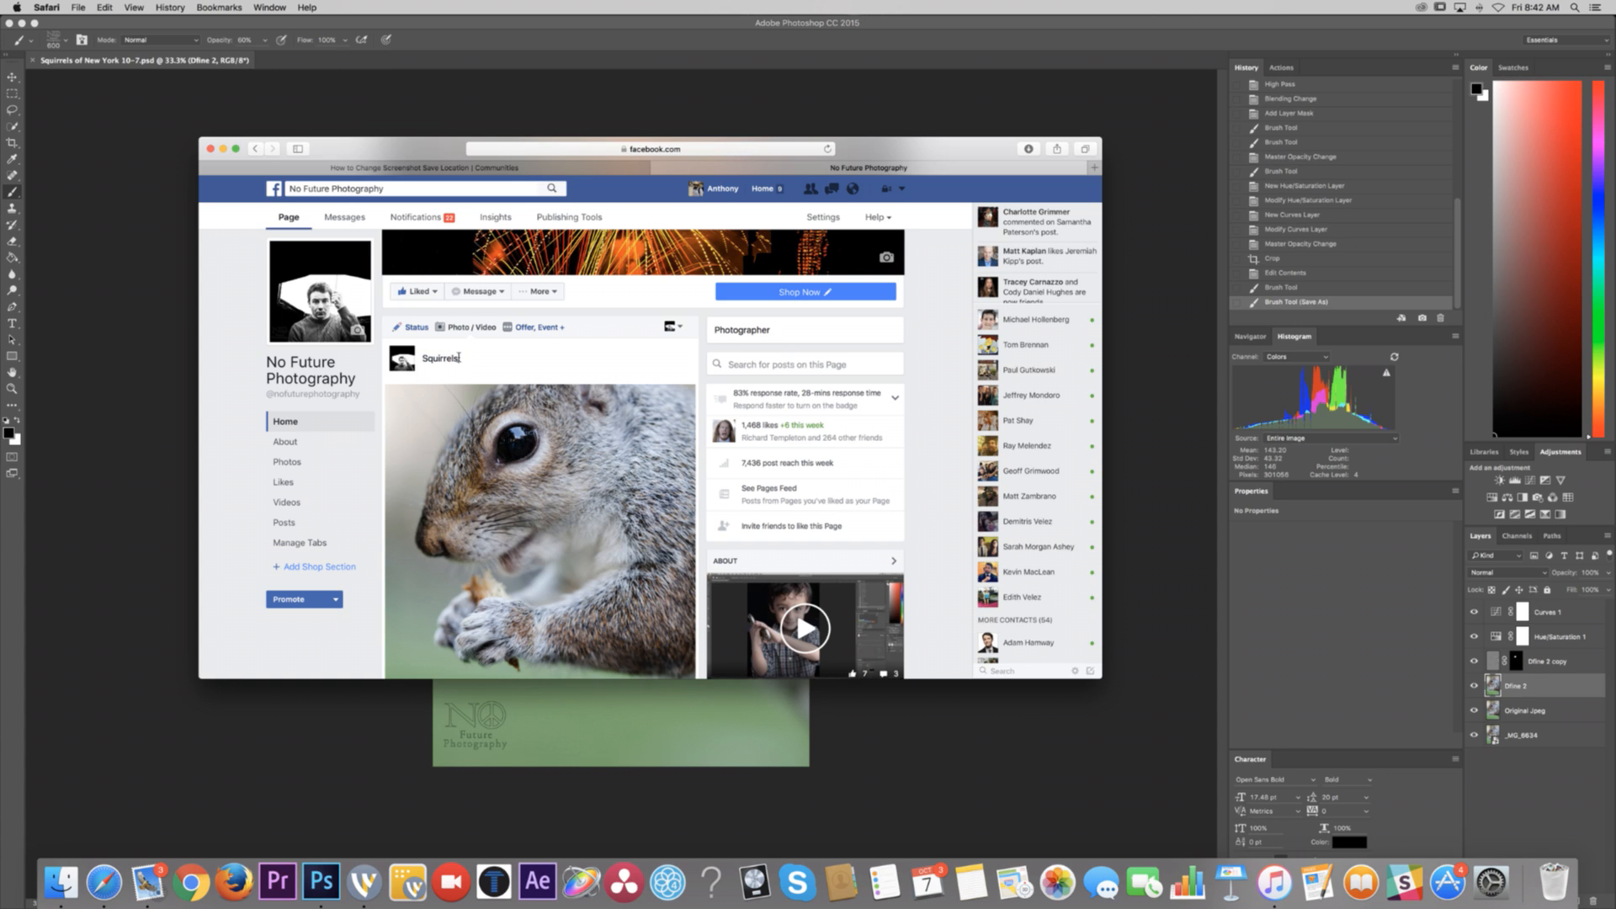
type(" of New York 1-")
type("-7")
key("Return")
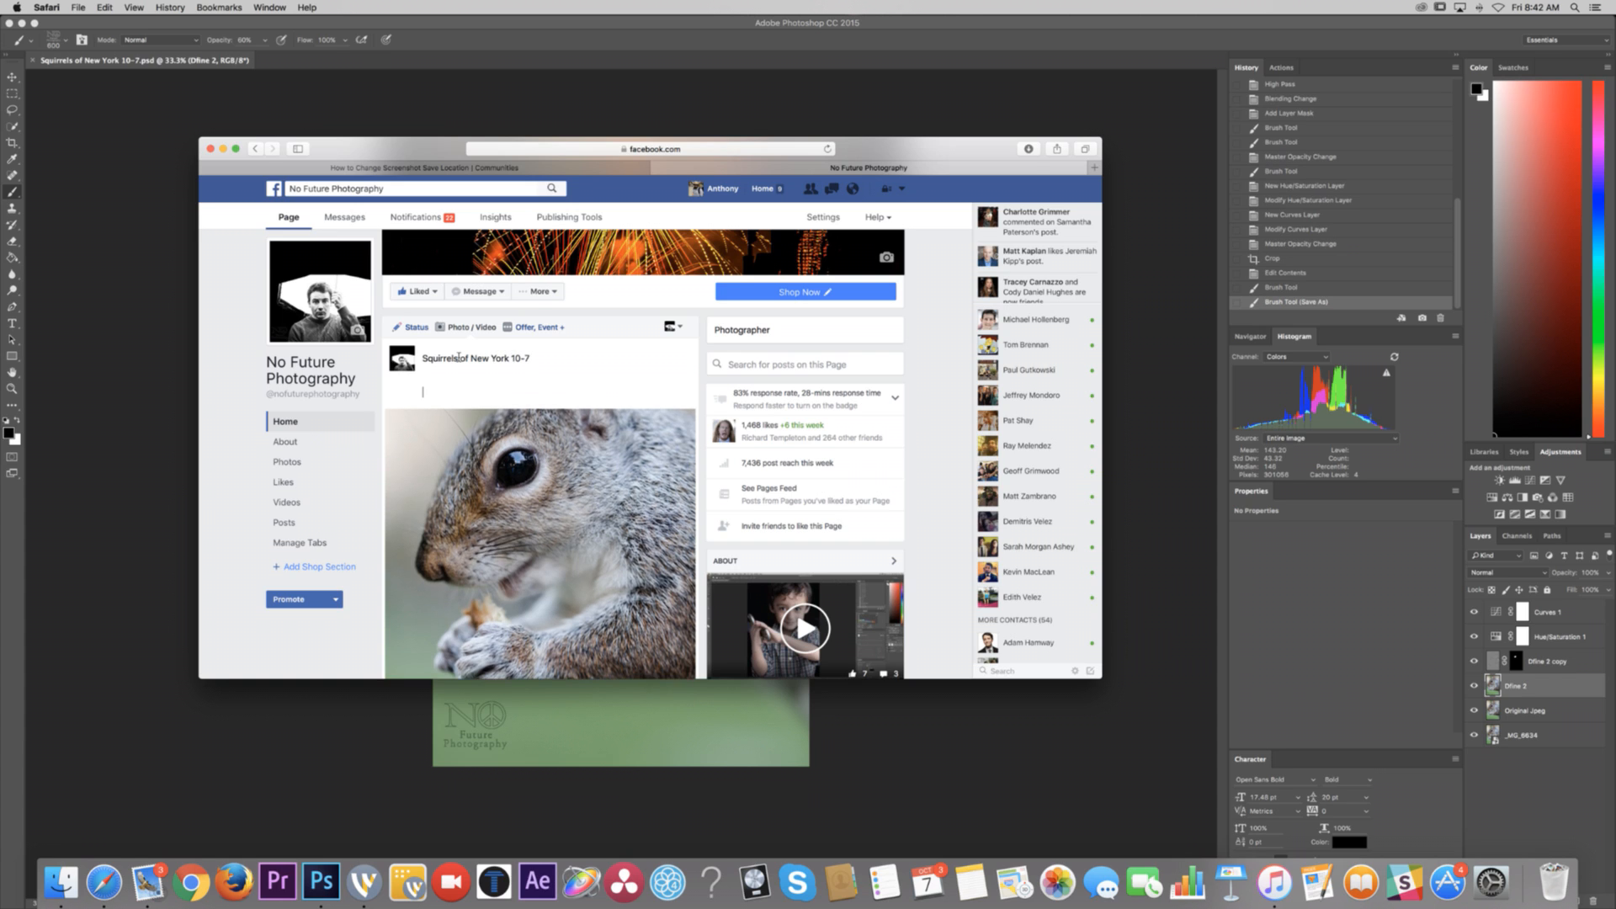
Step: Begin the quoted caption: "Today, I found a cookie. It was a ginger snap. Technically, I'm not sure if a ginger snaps is"
type("\"")
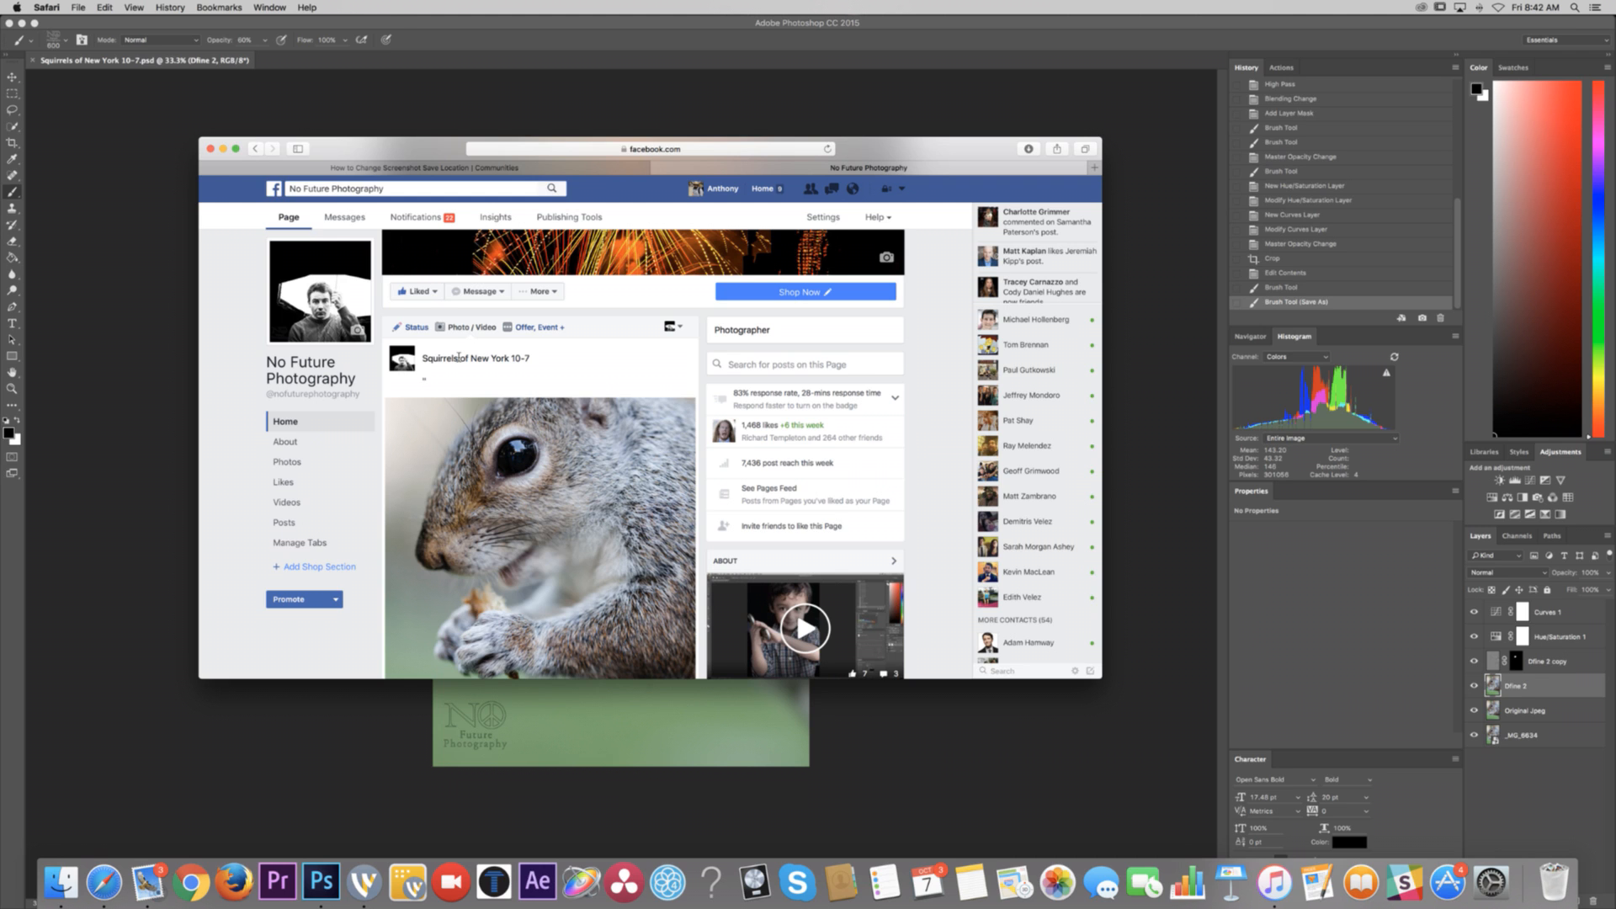
scroll(934, 412, "down", 3)
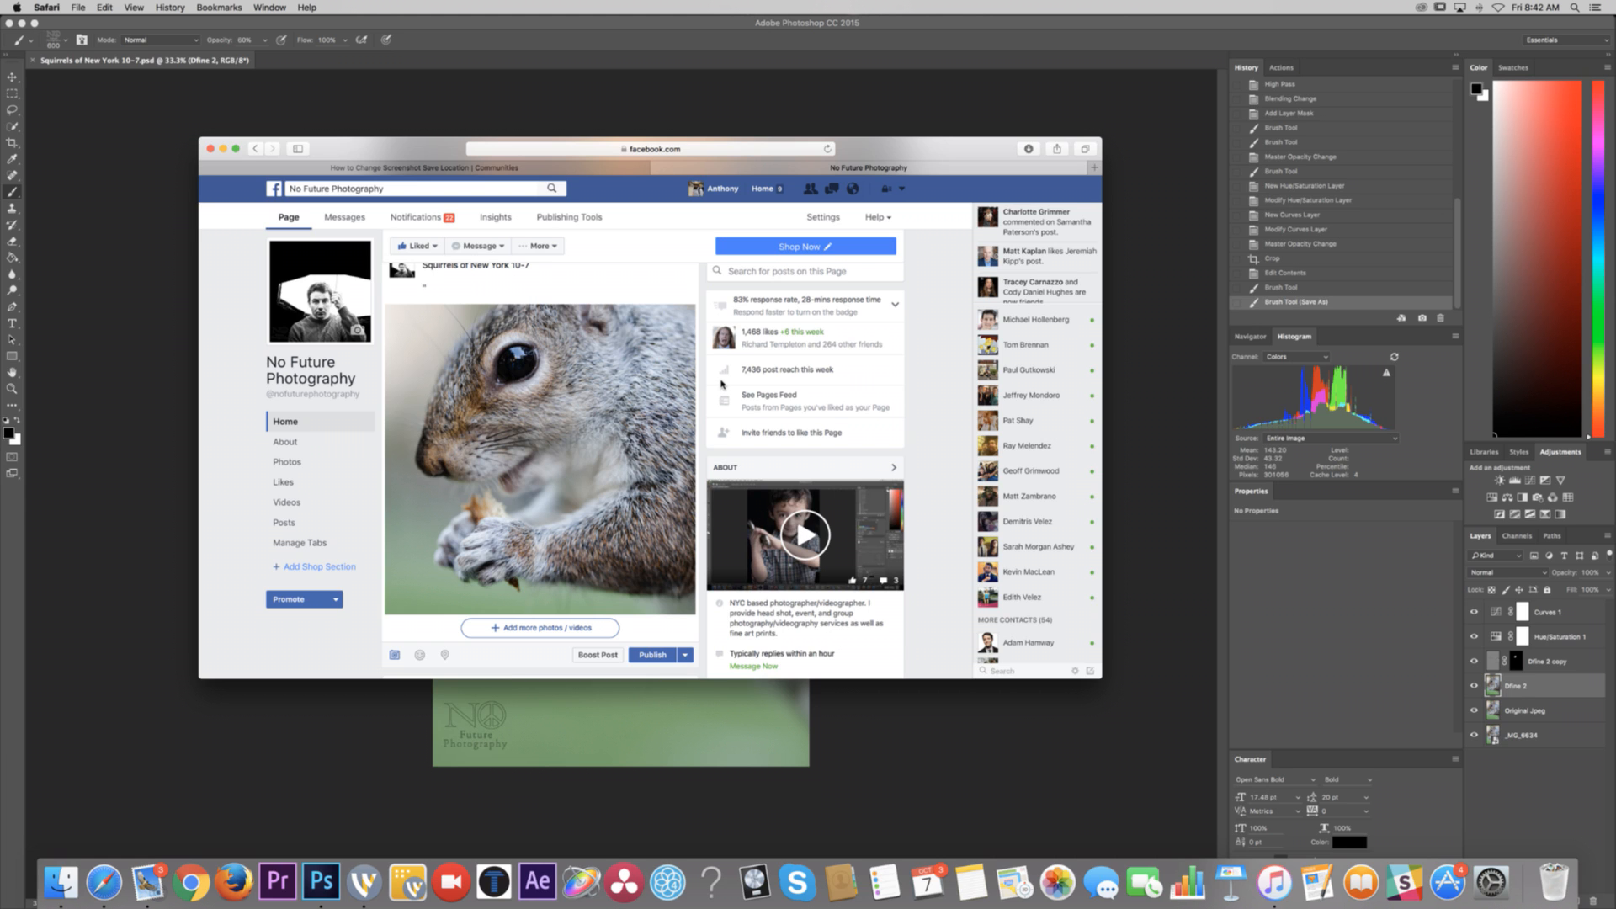
scroll(591, 417, "up", 1)
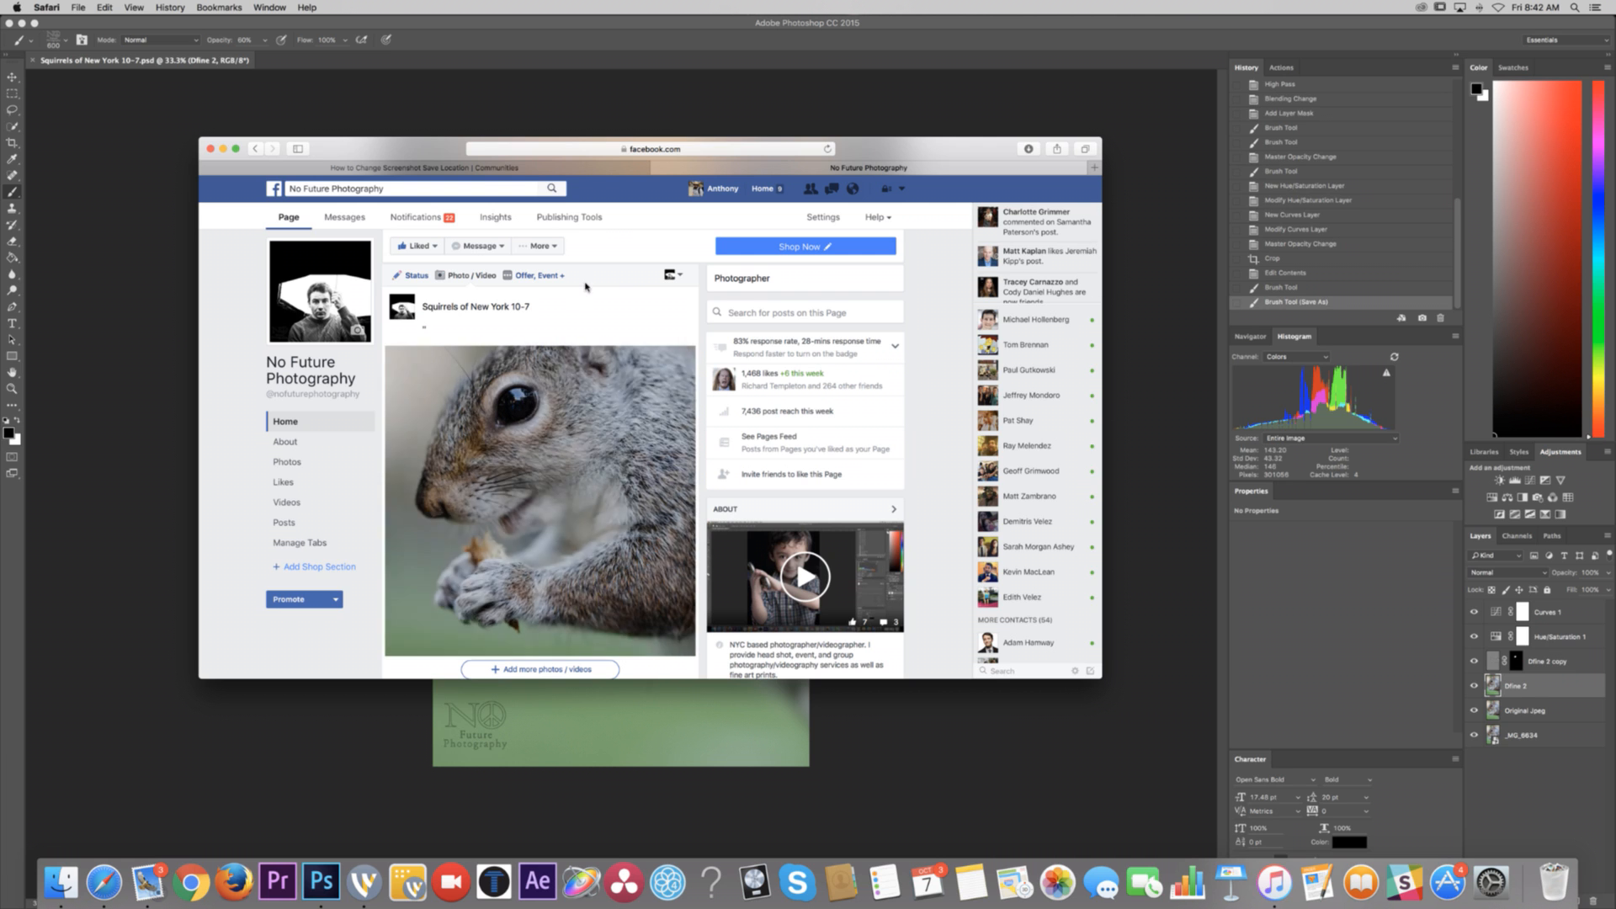
left_click(550, 338)
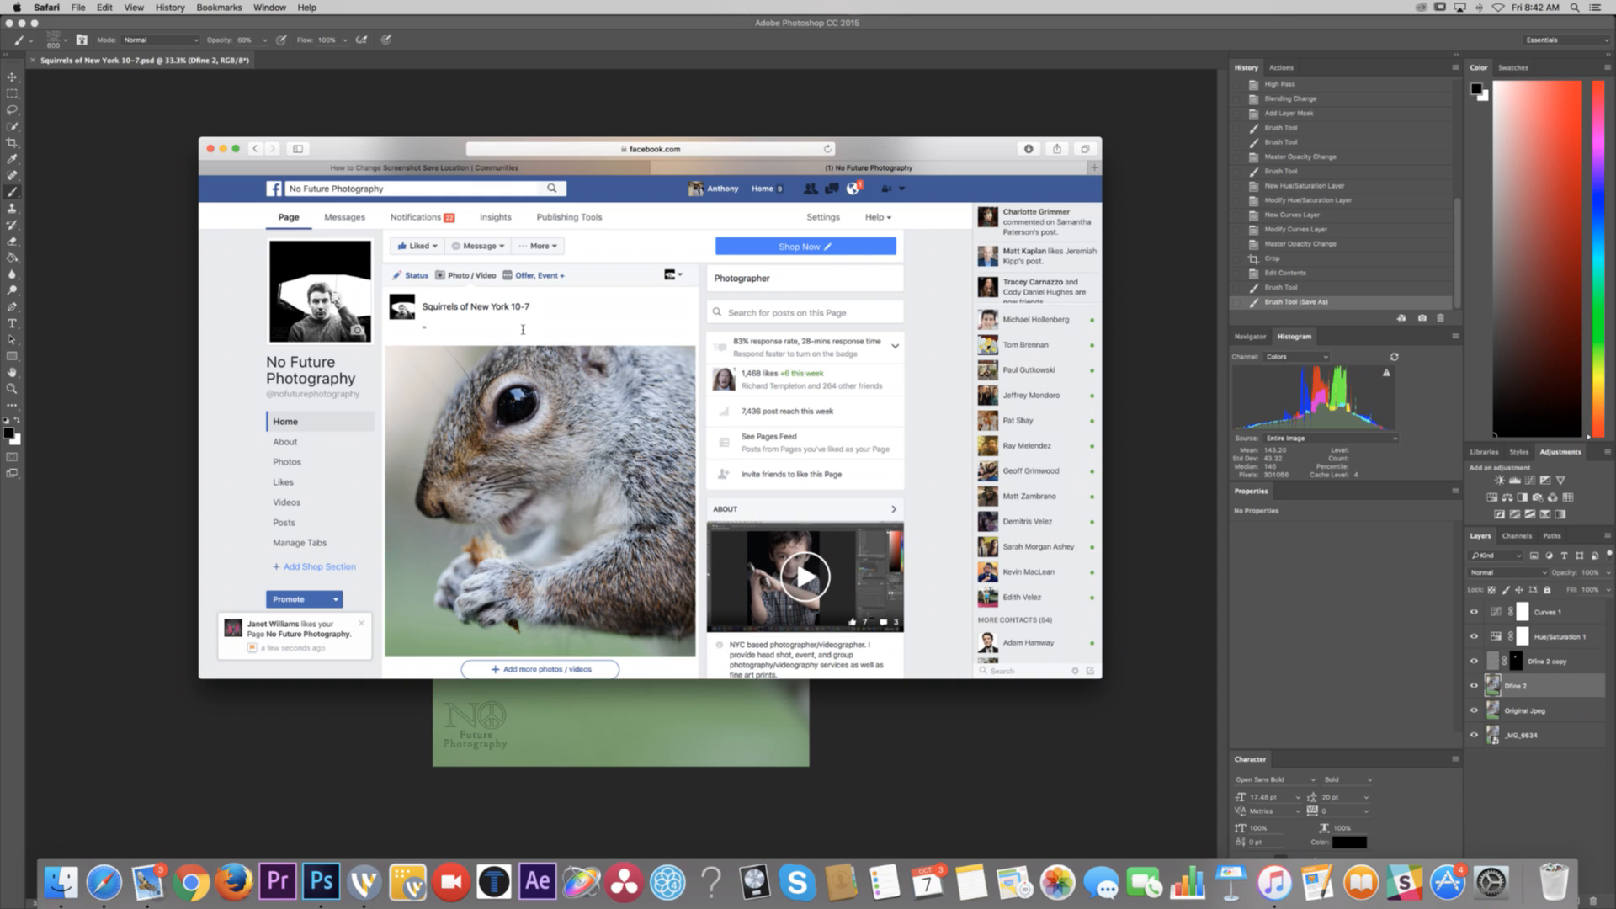
type("oday  I found a cookie. It was a gi")
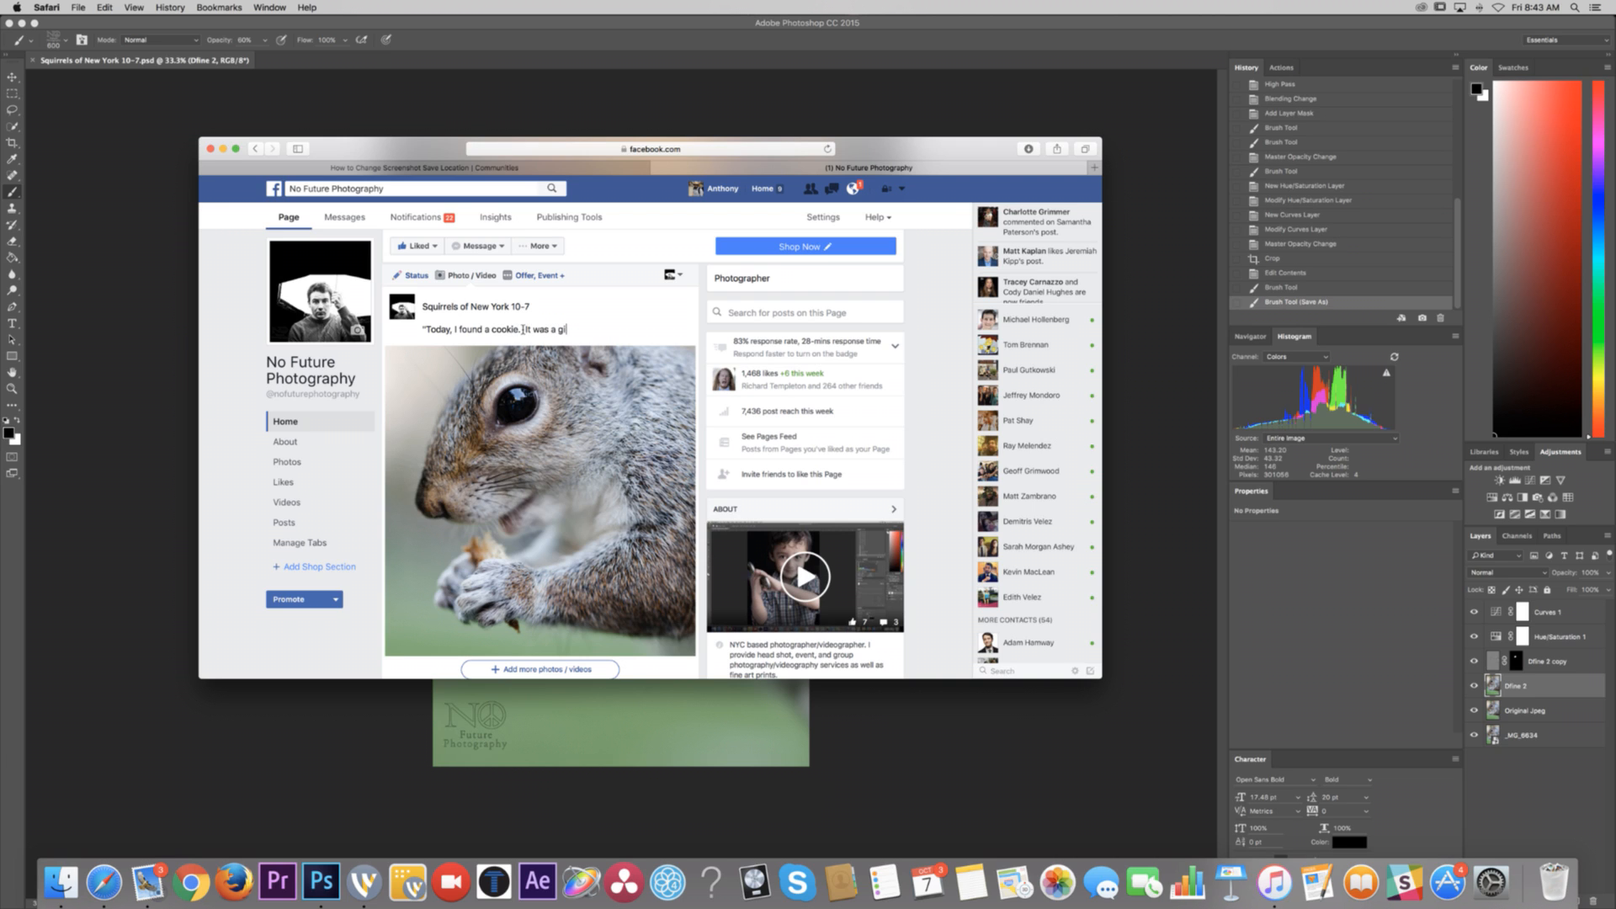
type("nger snap. Technically")
type("ot sure if a ginger snaps is")
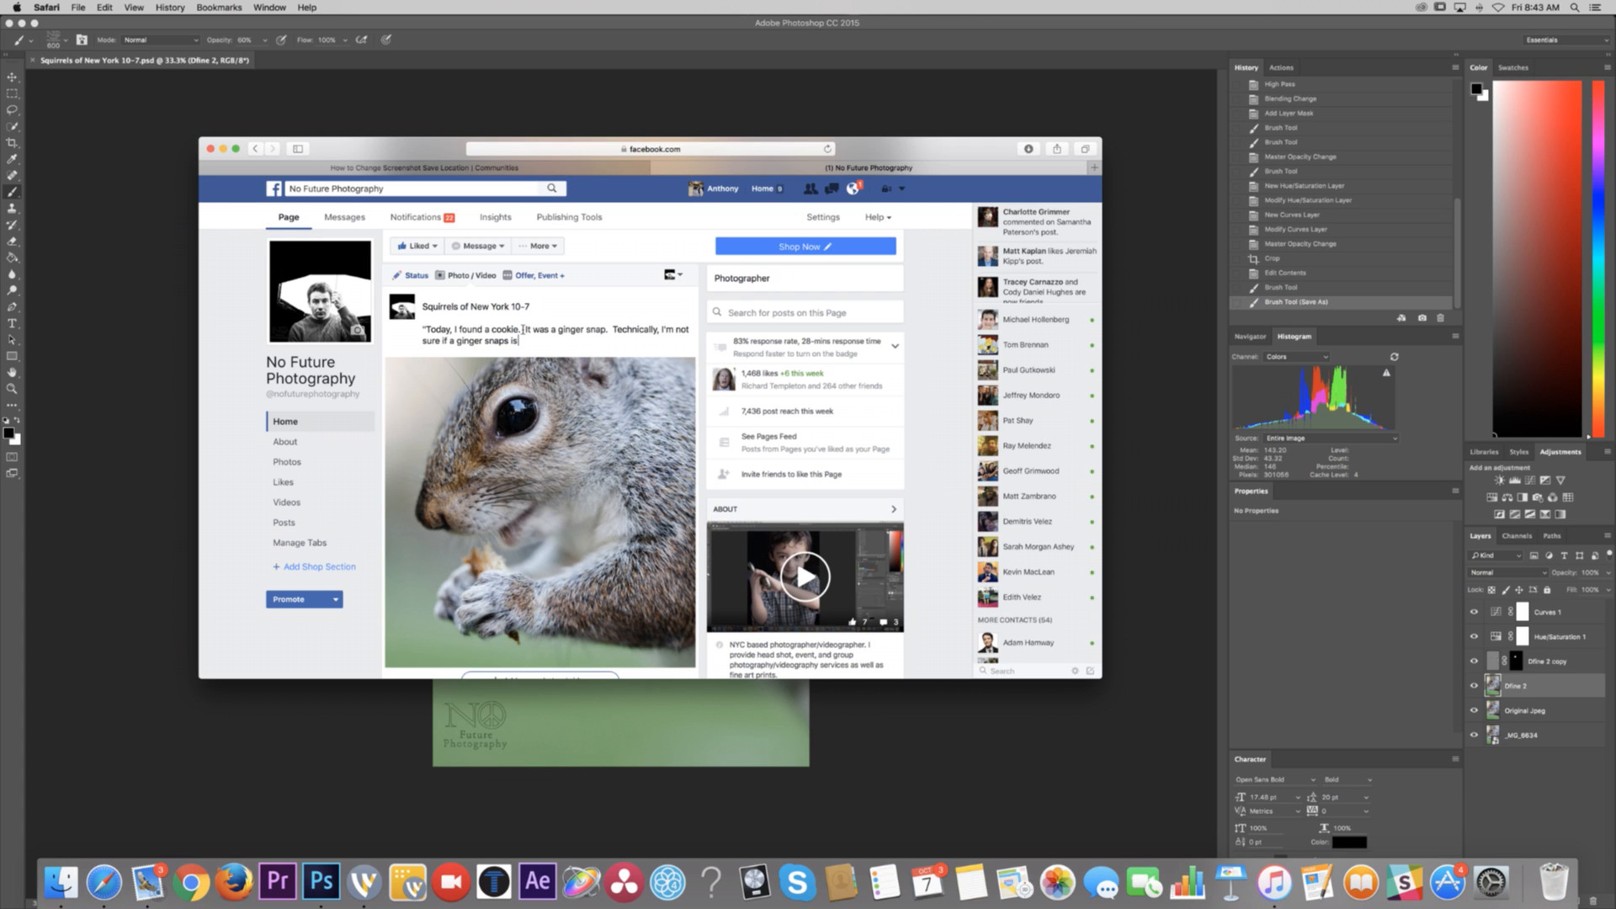
Step: Continue the caption after "ginger snaps" with "classified as a cookie or not, but I'll still eat it"
type(" classified as a")
key("BackSpace")
key("BackSpace")
key("BackSpace")
left_click(582, 349)
type("cookie or not")
type(", but I'll still eat it")
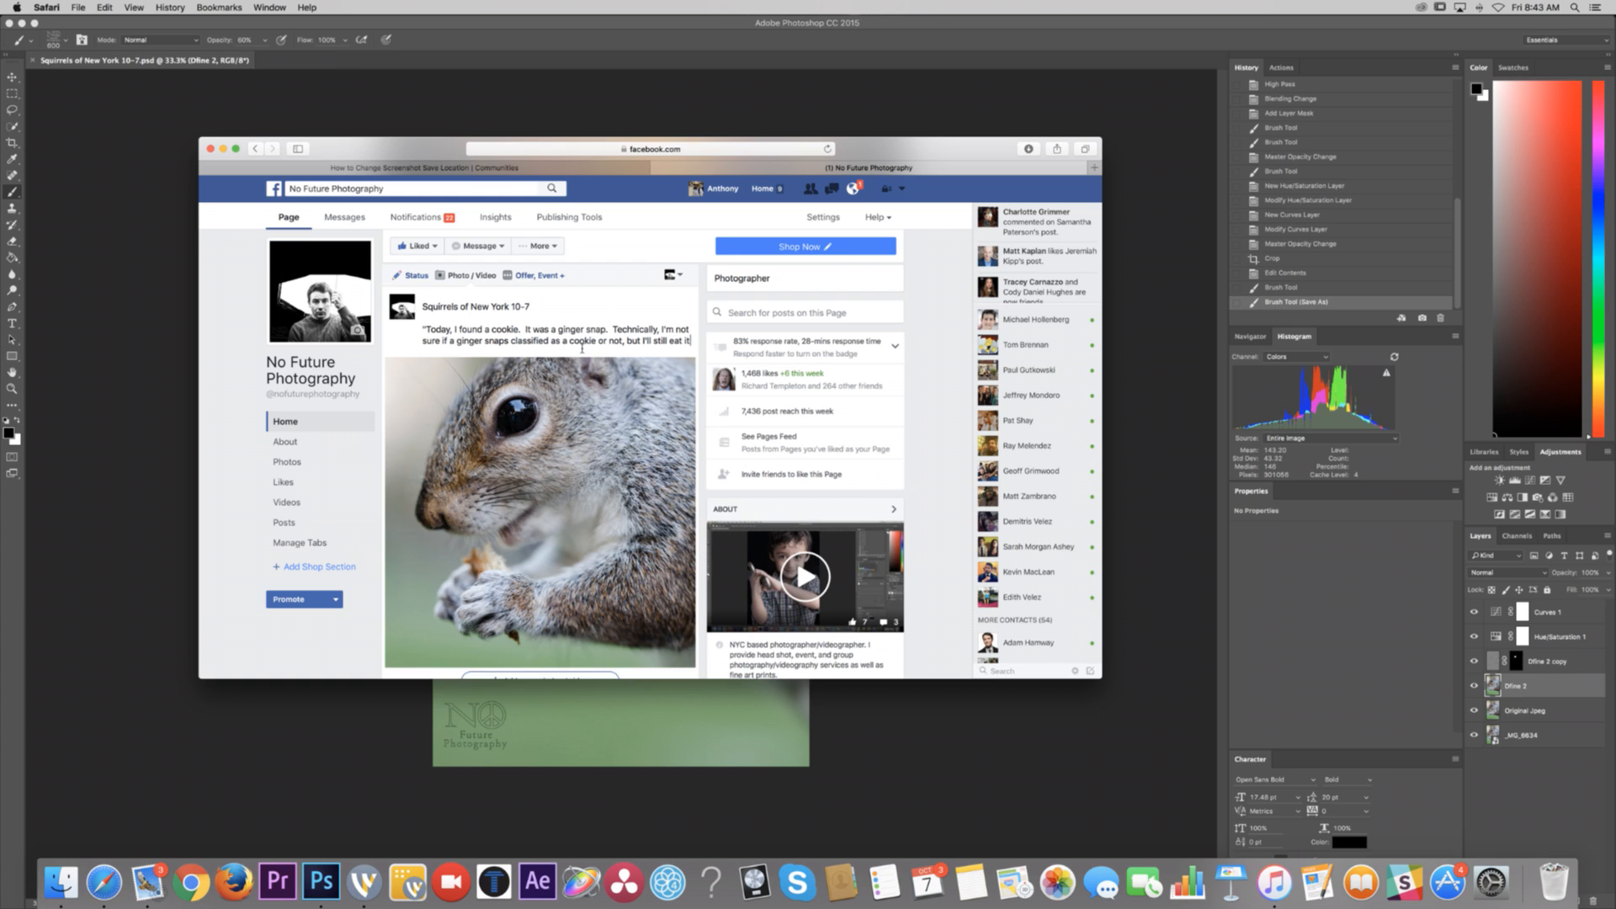
Step: Finish the caption with "regardless. I try not to get hung up on words. Yummy!!!" and correct "ginger snaps" to "ginger snap is"
type(" regardless.  I try not to ")
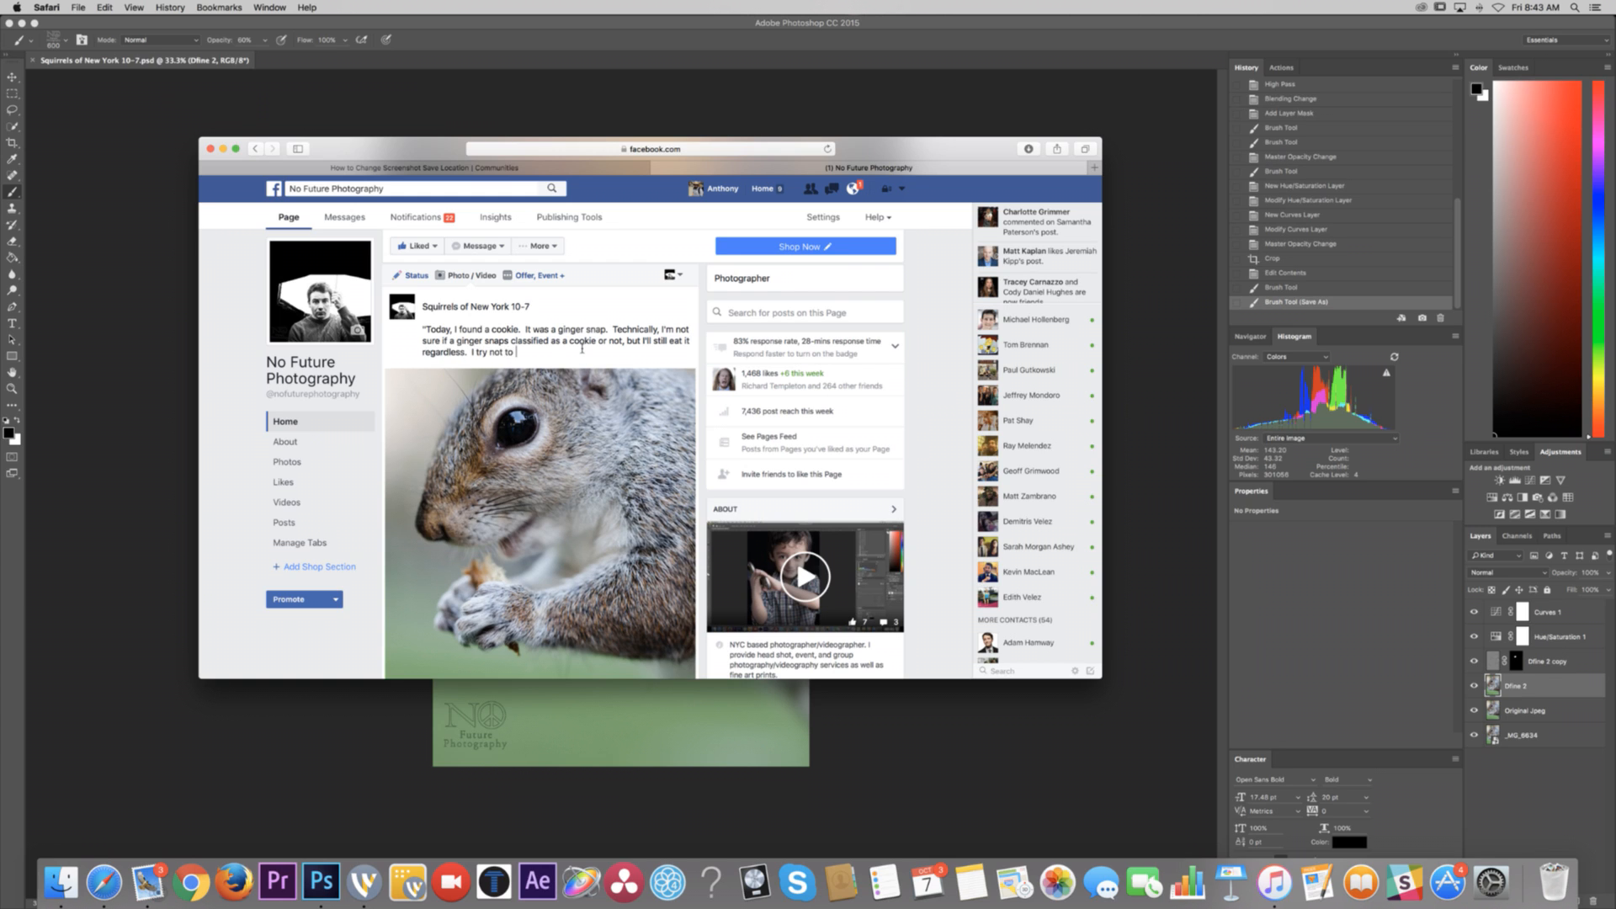
type("get hung up on words.  Yumm")
key("BackSpace")
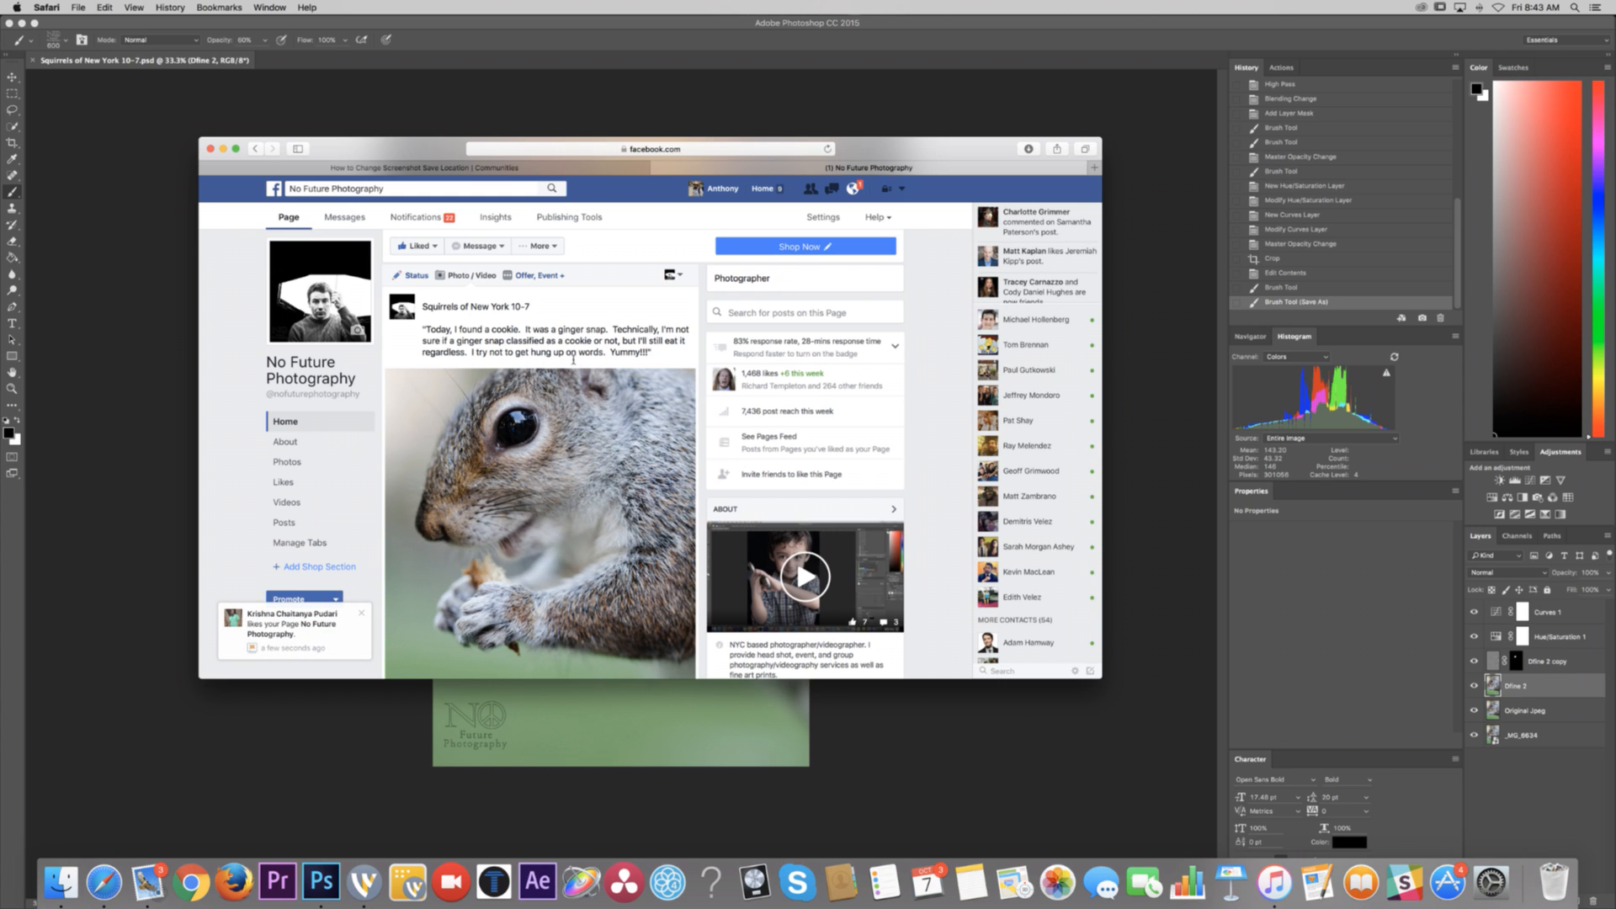
type("is")
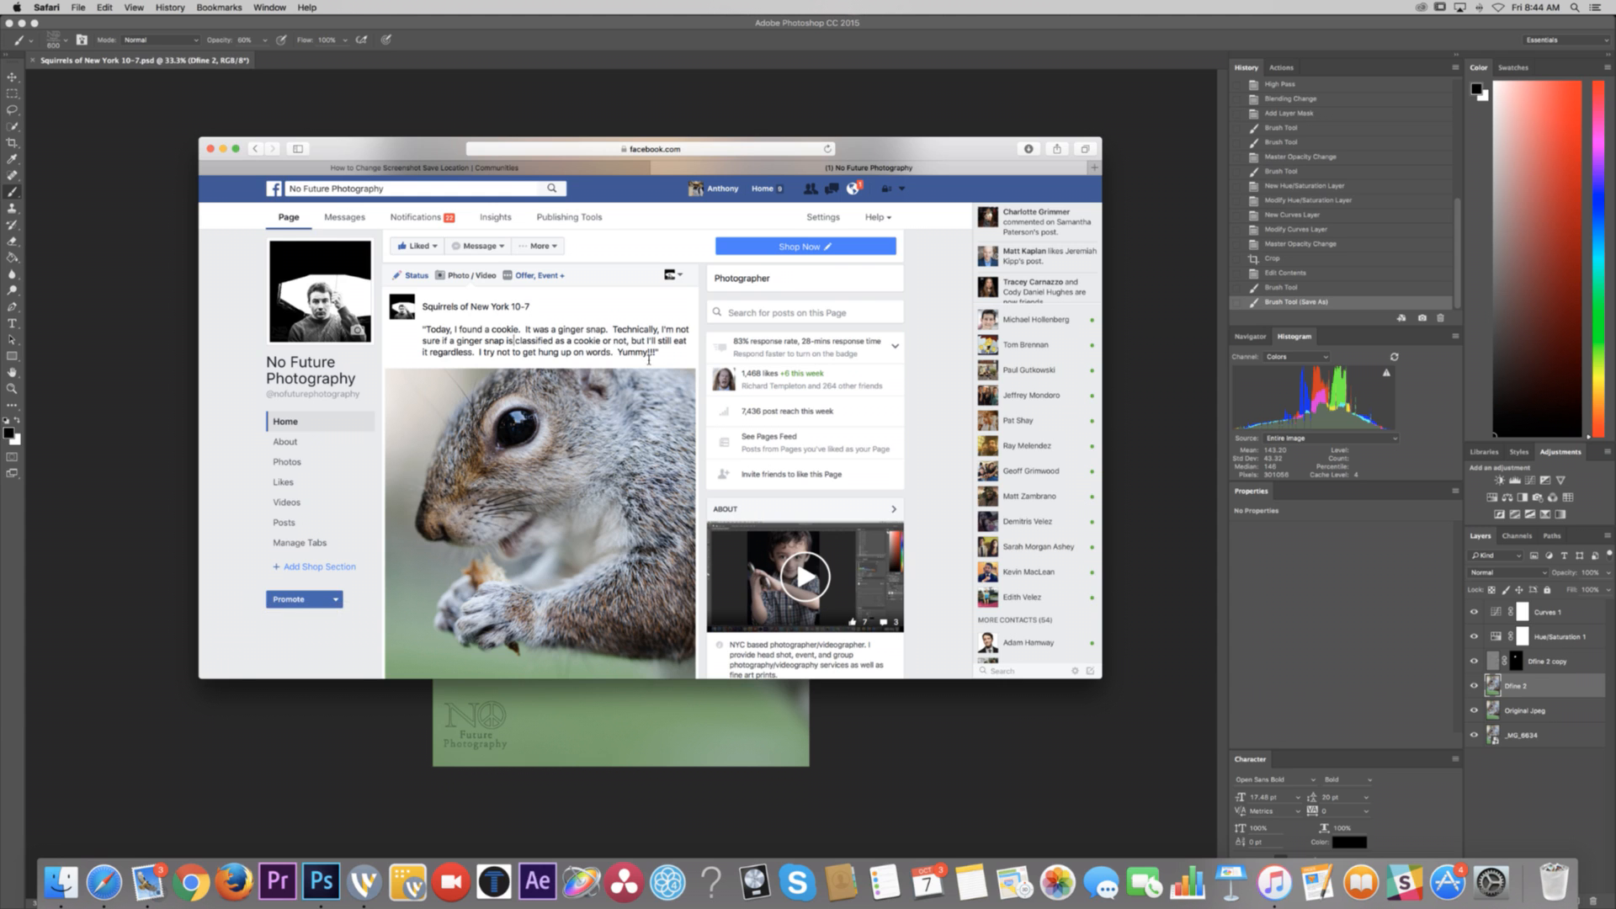
Step: Publish the squirrel photo post on the page and copy its title and quoted caption from the published post
scroll(649, 359, "down", 2)
scroll(648, 360, "down", 2)
left_click(650, 558)
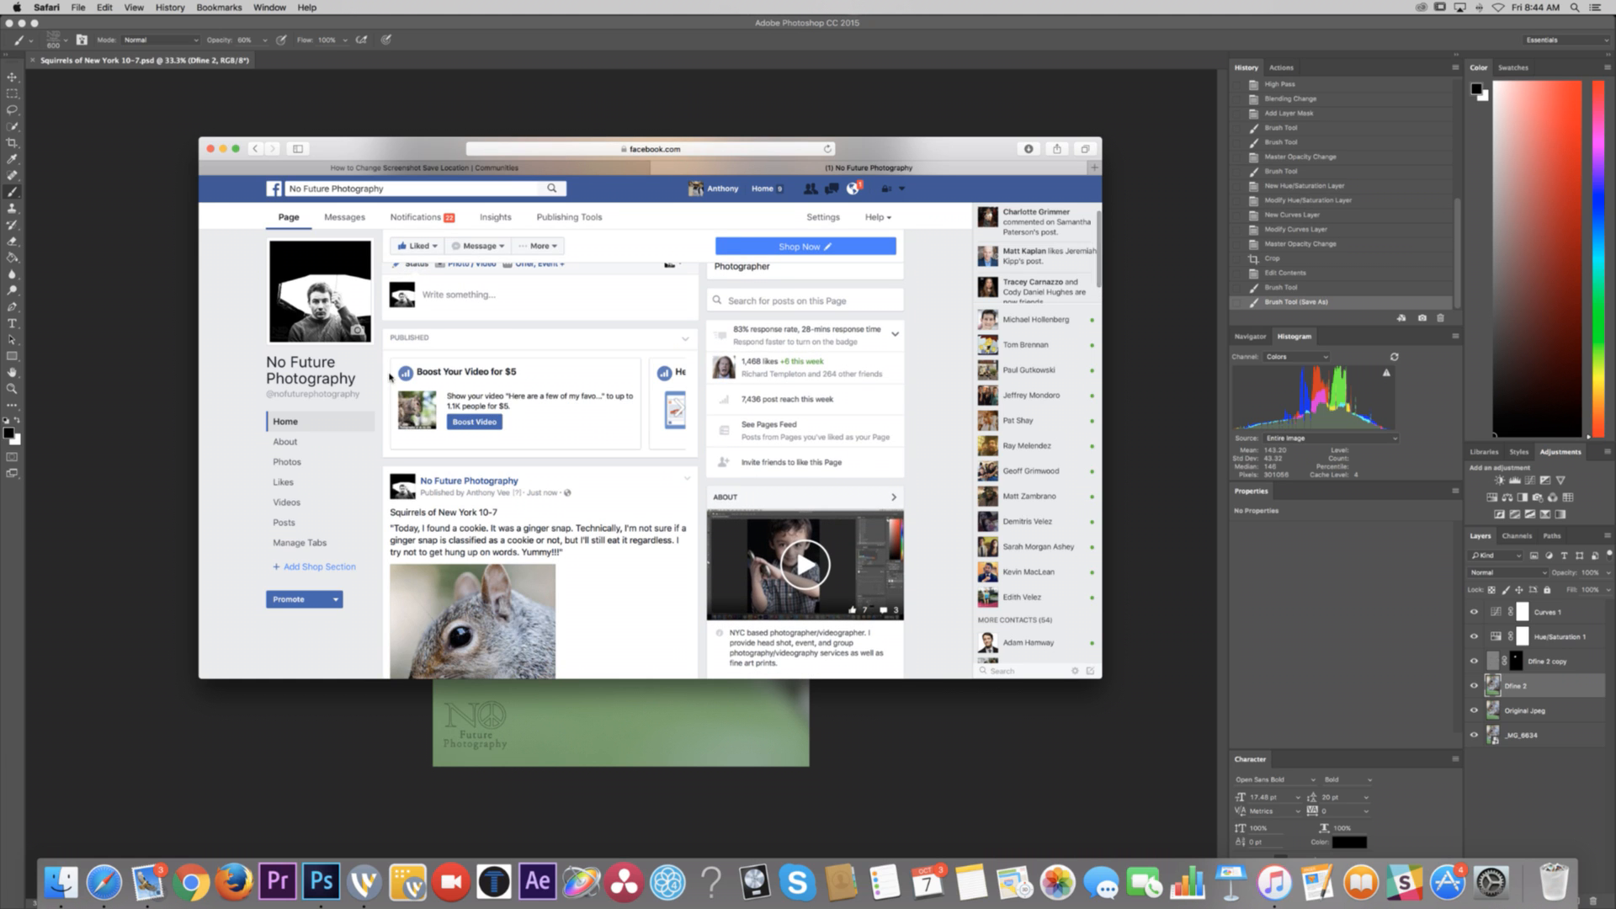
scroll(391, 388, "down", 3)
left_click_drag(390, 369, 592, 413)
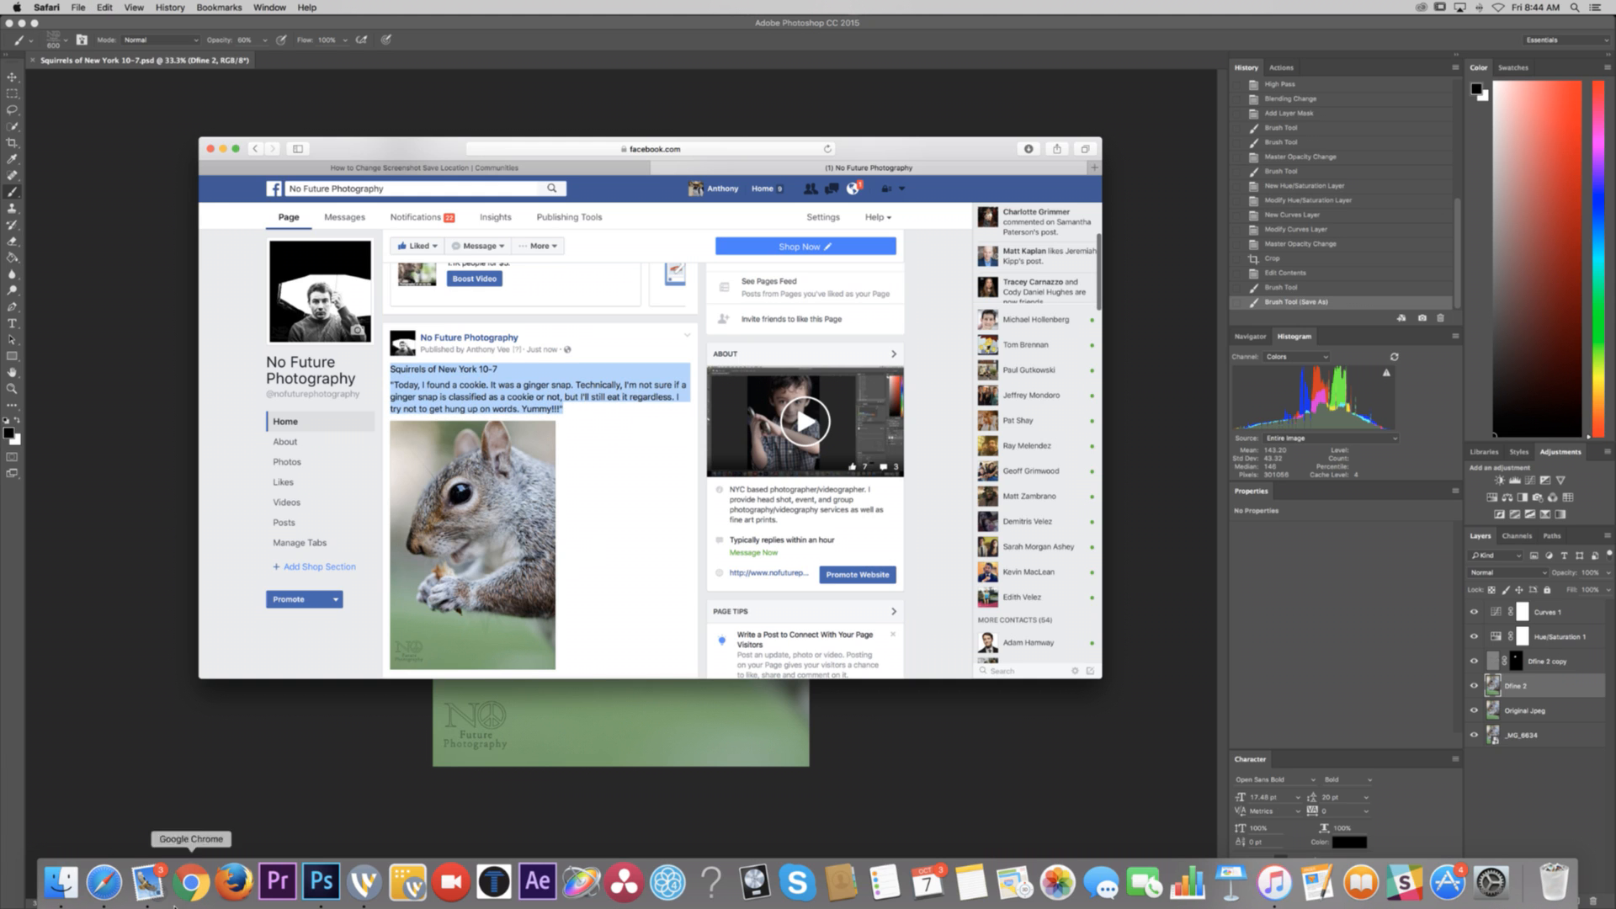
Step: Switch to Photoshop and crop to a 1:1 square that contains the whole squirrel photo, leaving empty strips on both sides
left_click(286, 821)
key("c")
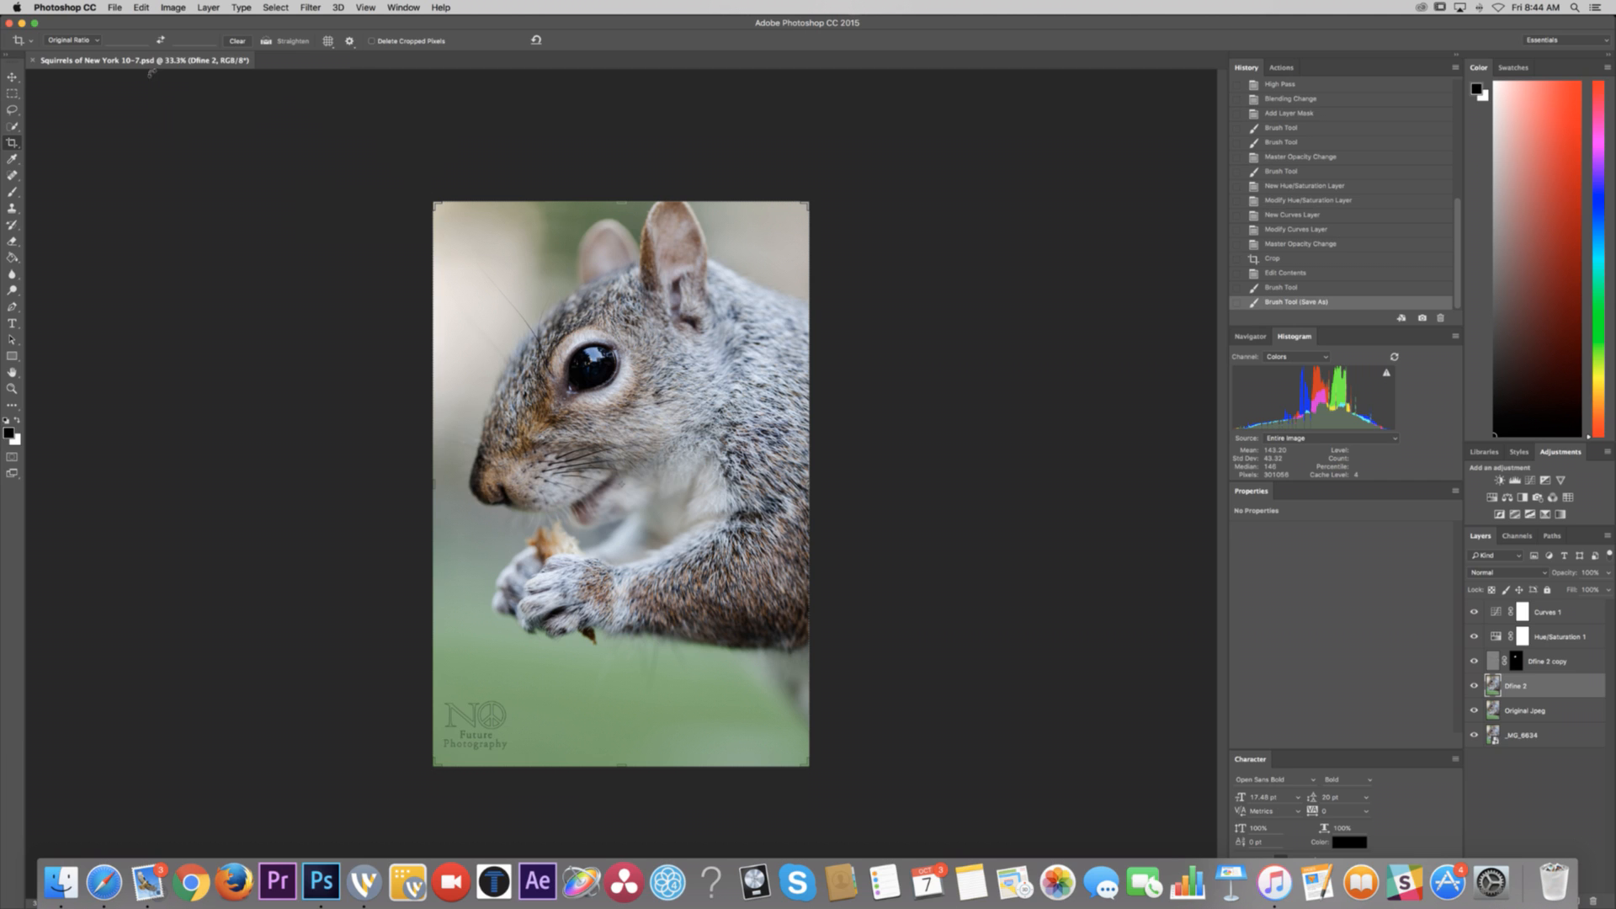
left_click(80, 46)
left_click(78, 50)
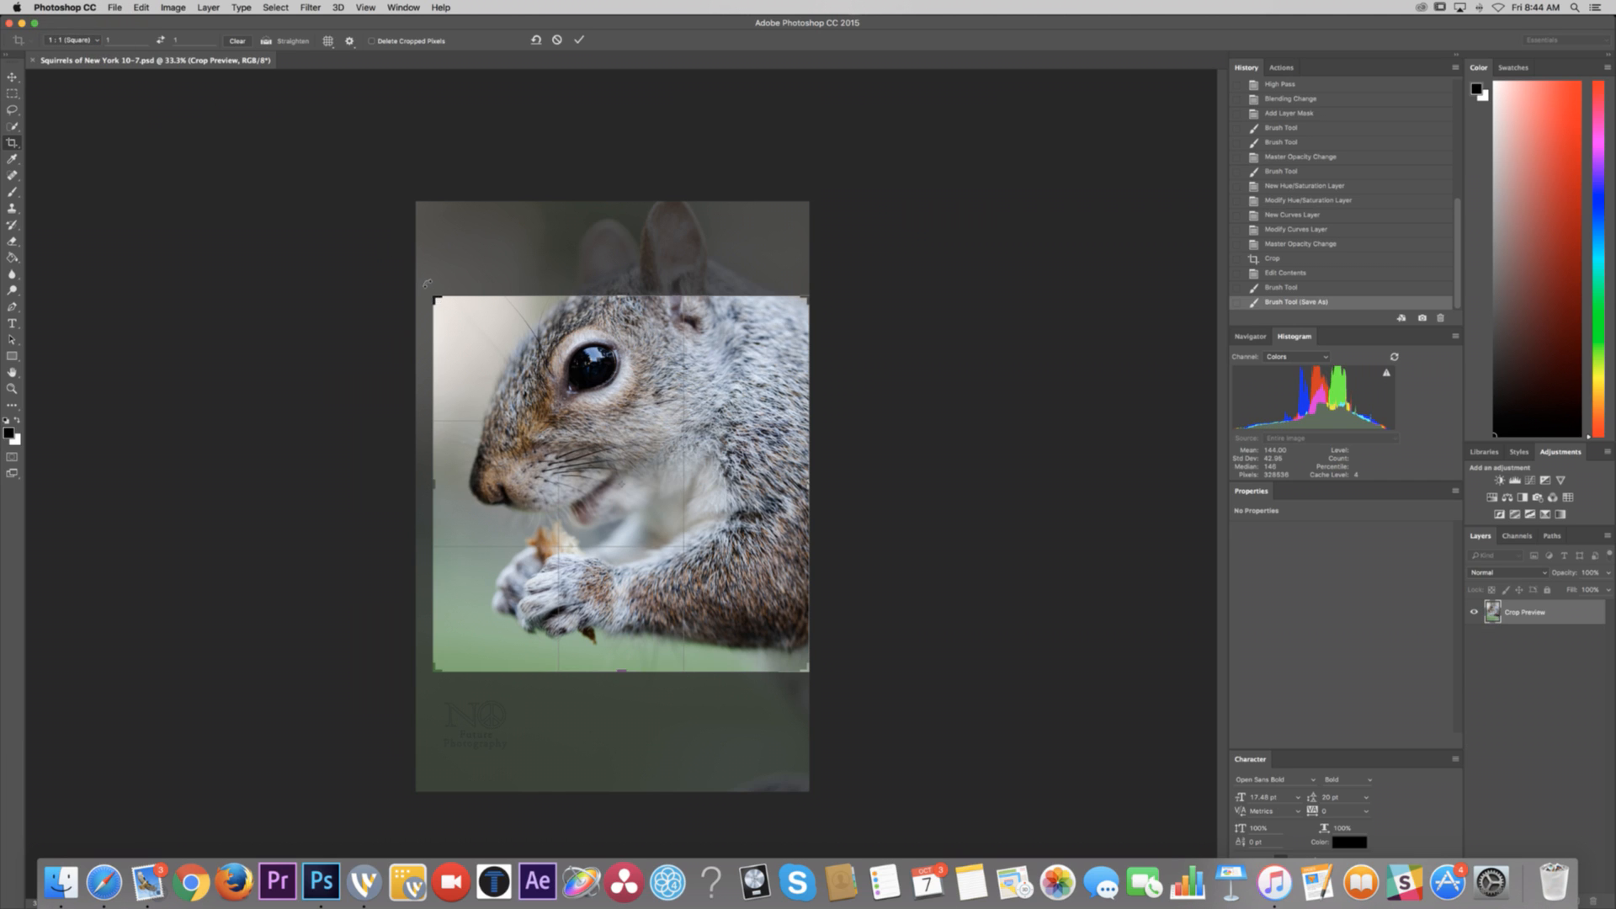
left_click_drag(435, 298, 387, 250)
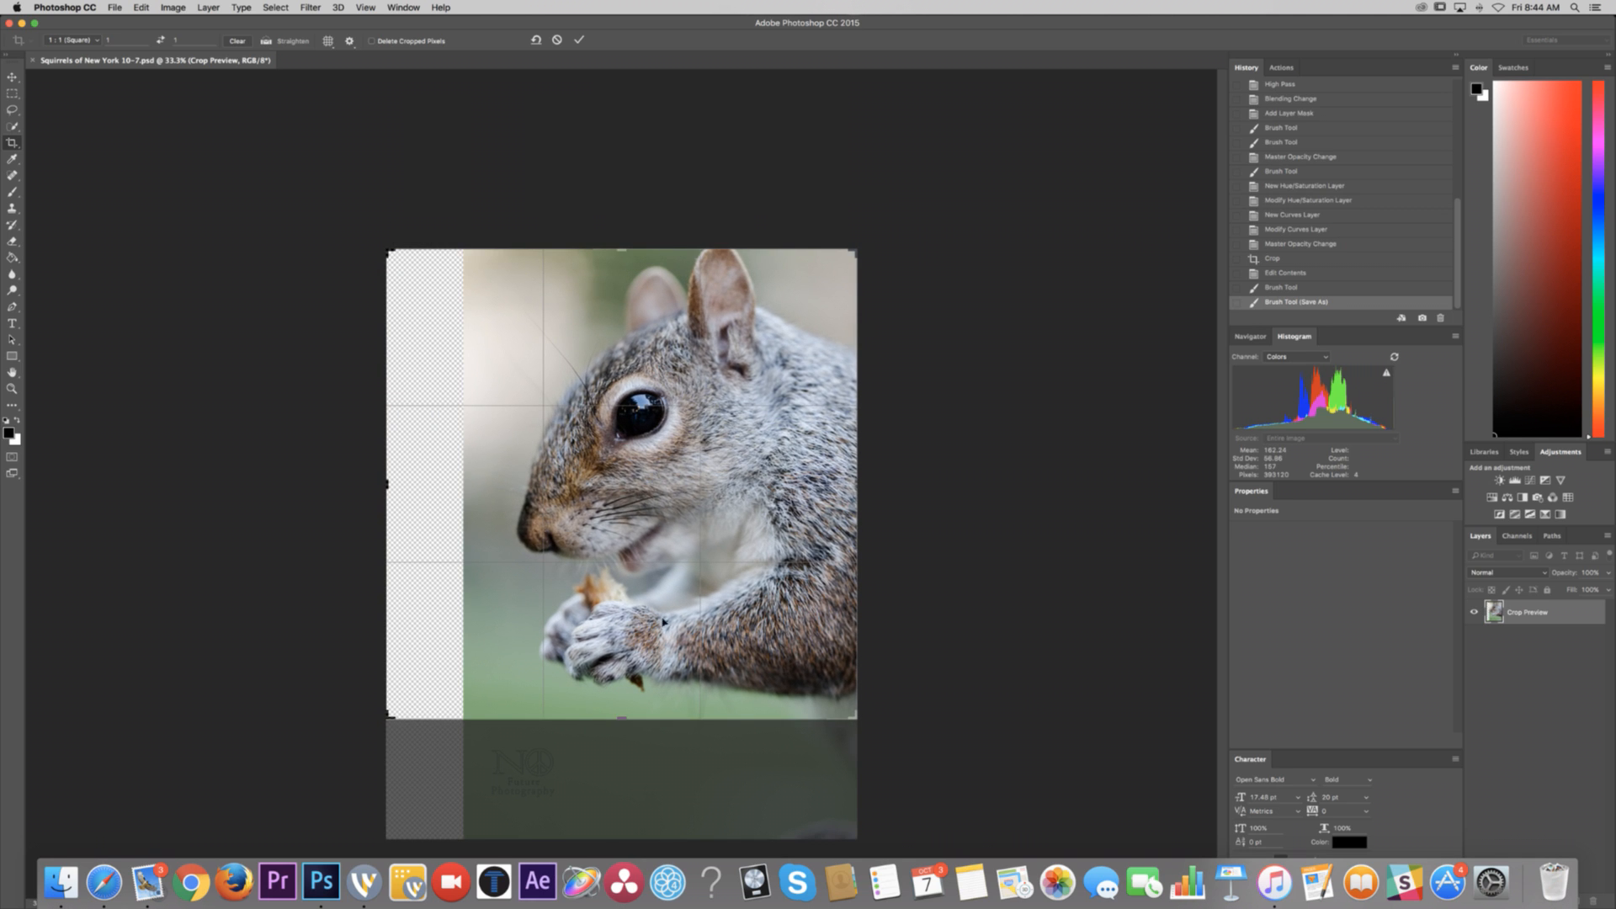
left_click_drag(857, 719, 895, 767)
key("Return")
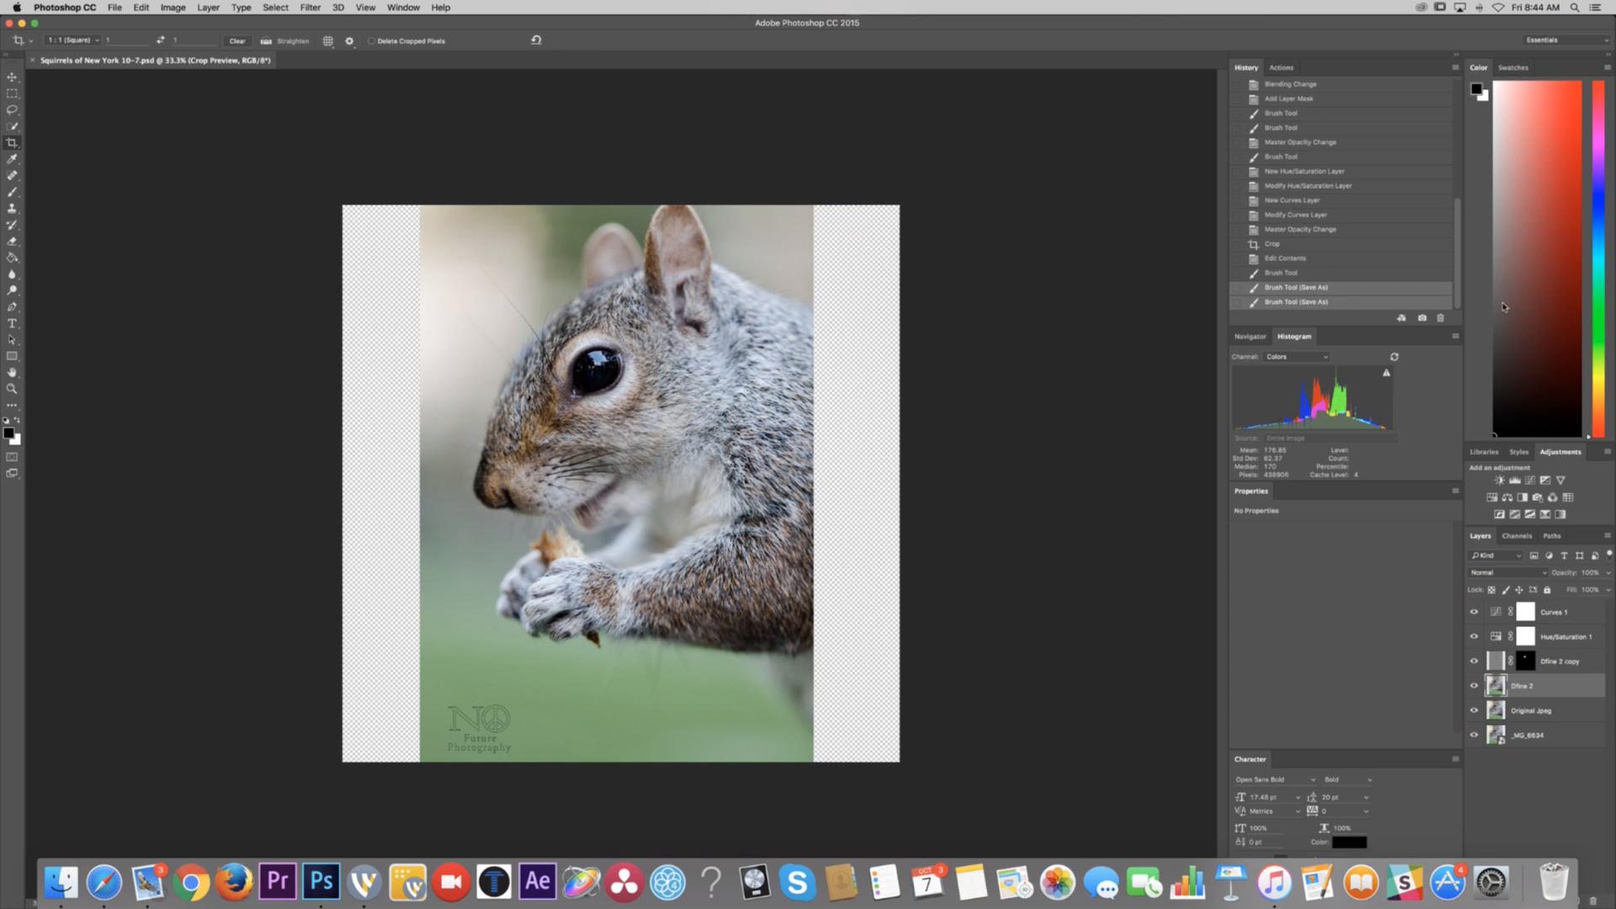
Step: Fill the empty strips on both sides of the photo with black using the Paint Bucket tool
key("g")
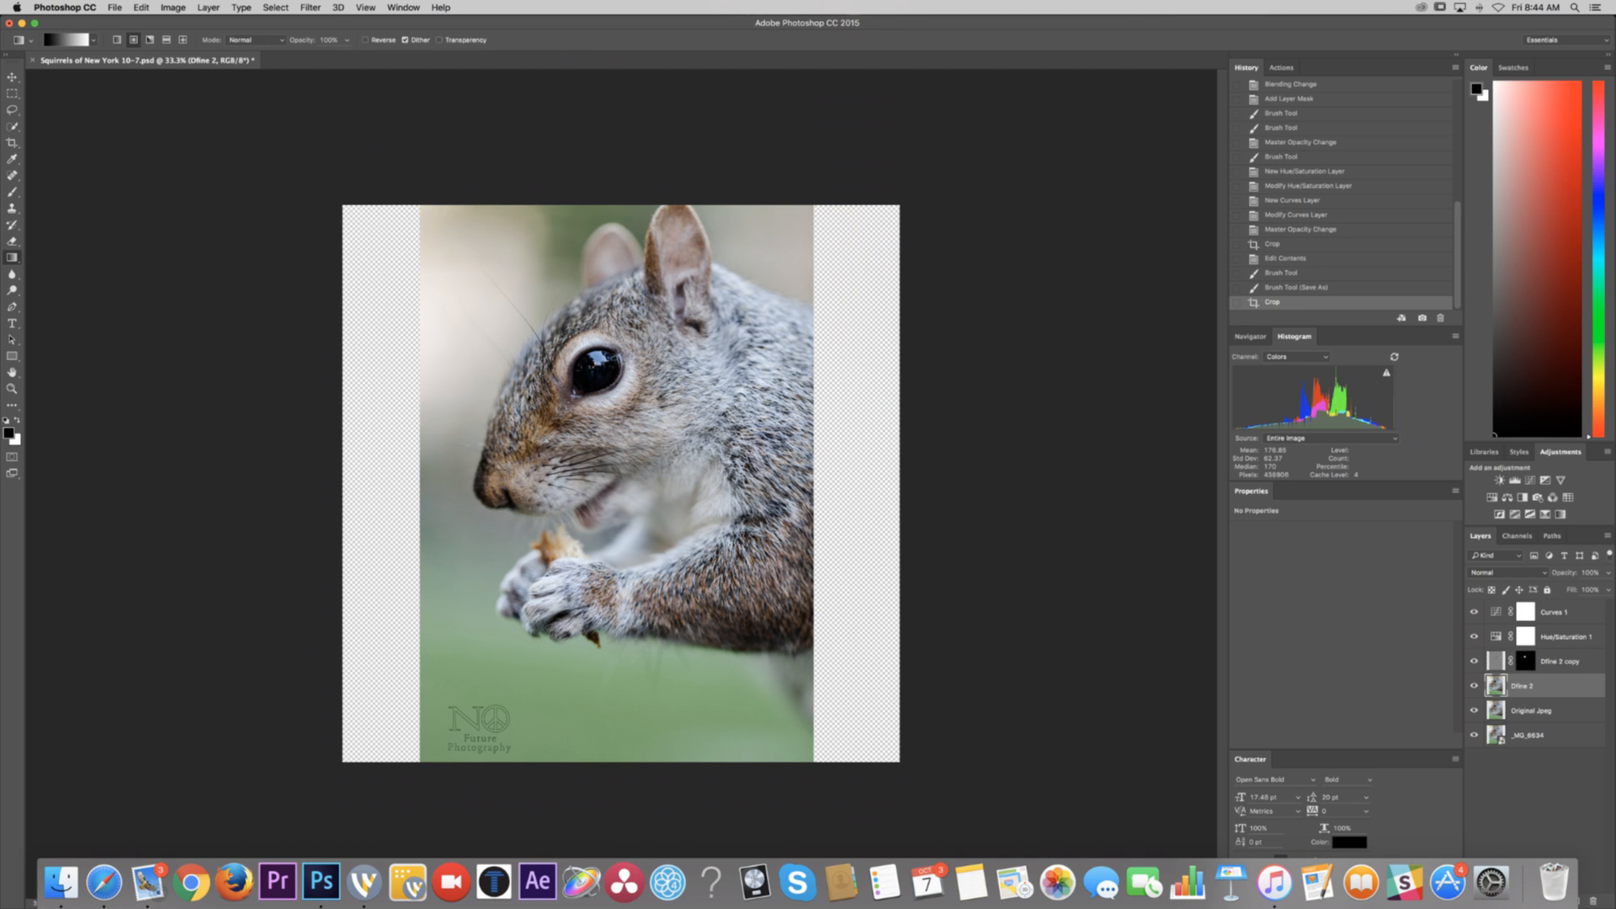
right_click(12, 257)
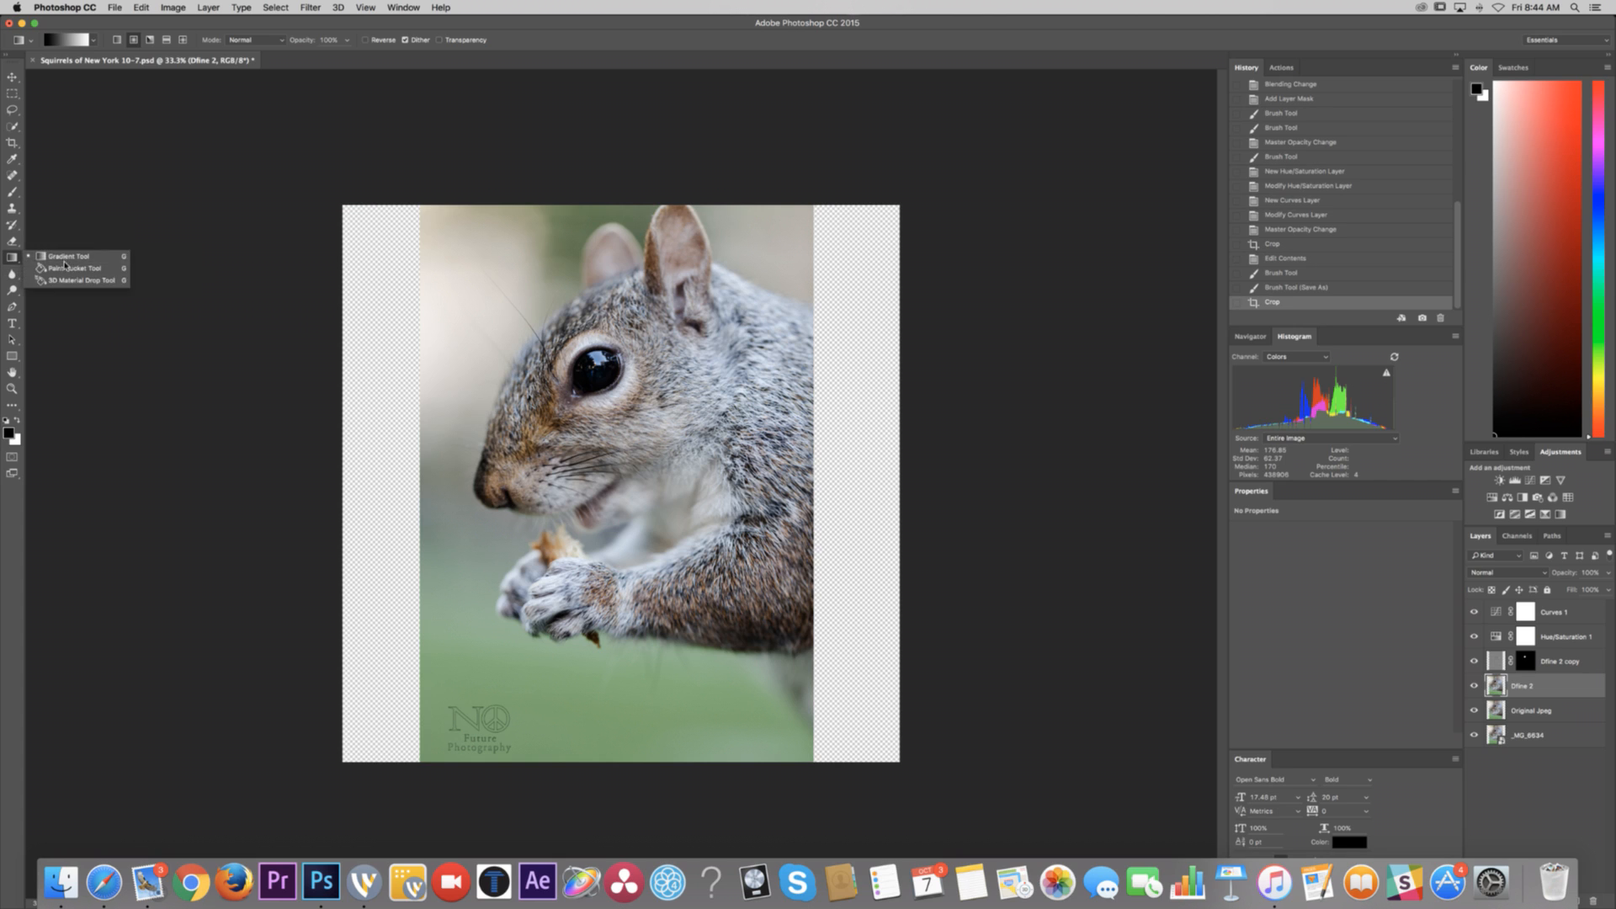
left_click(67, 269)
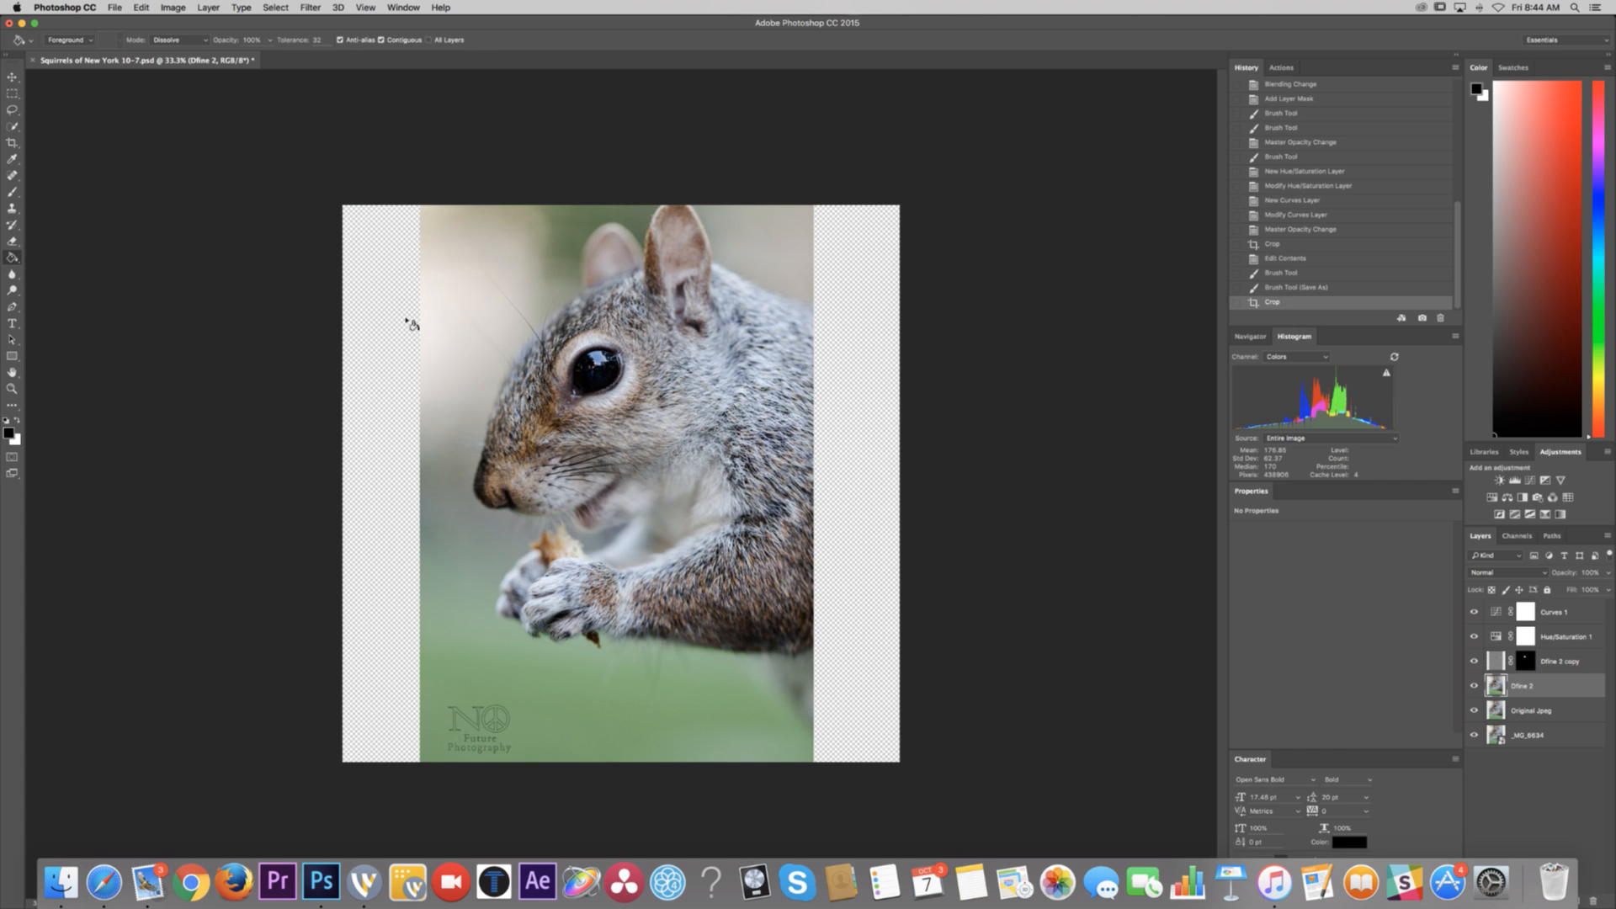
left_click(410, 325)
left_click(876, 352)
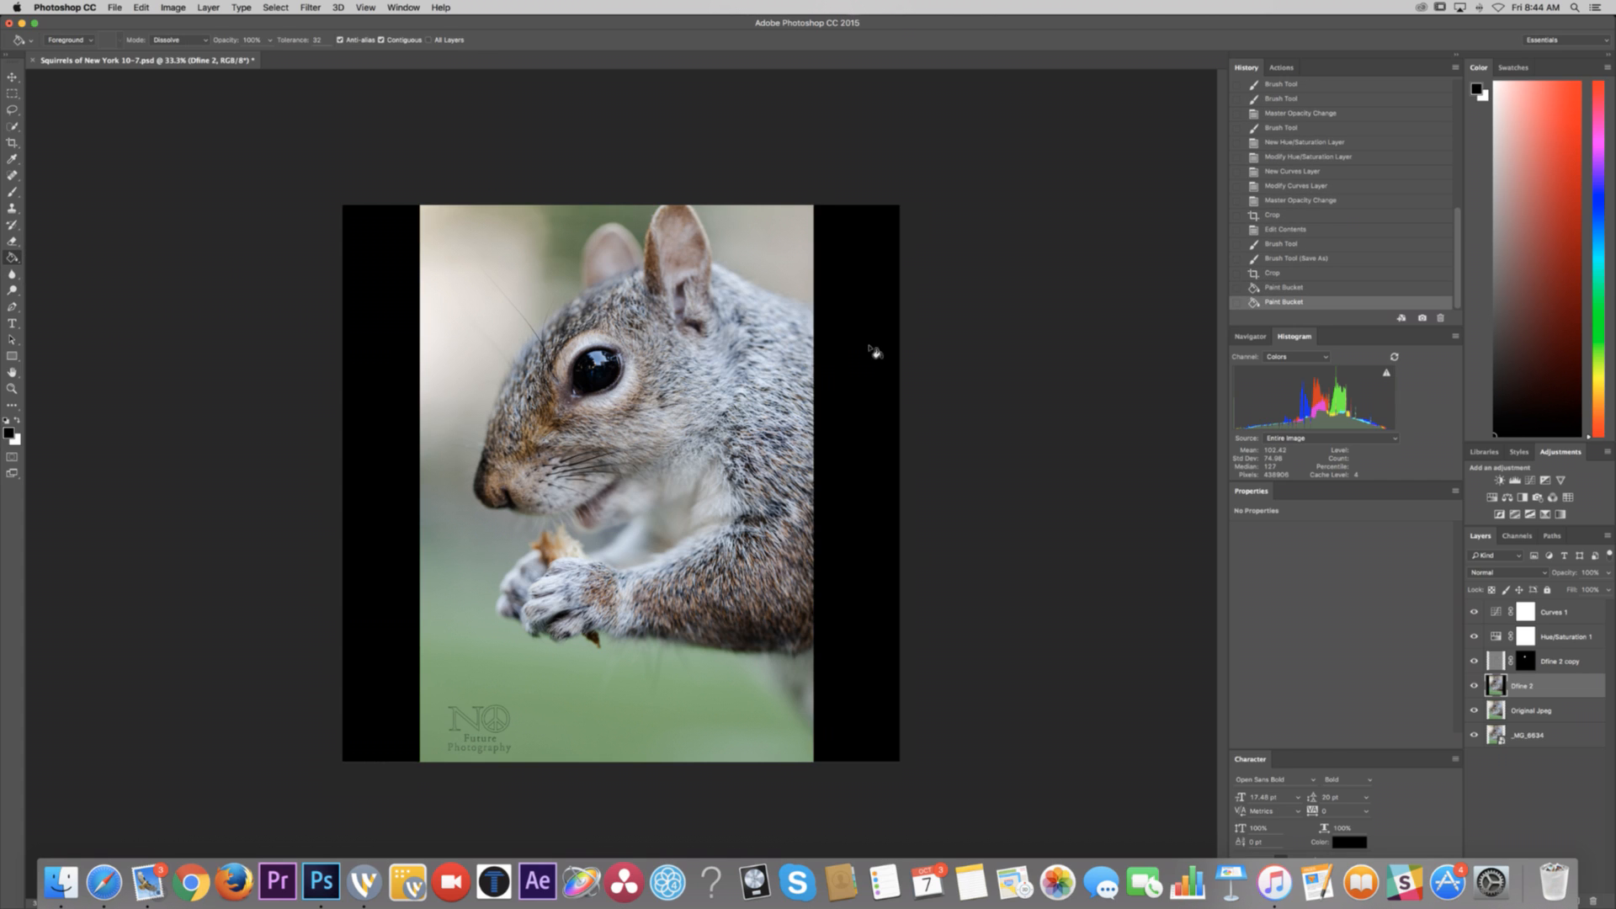
Step: Save the square version as the JPEG "Squirrels of New York 10-7insta.jpg" in JRH Assets at quality 12, Baseline ("Standard")
key("super+shift+s")
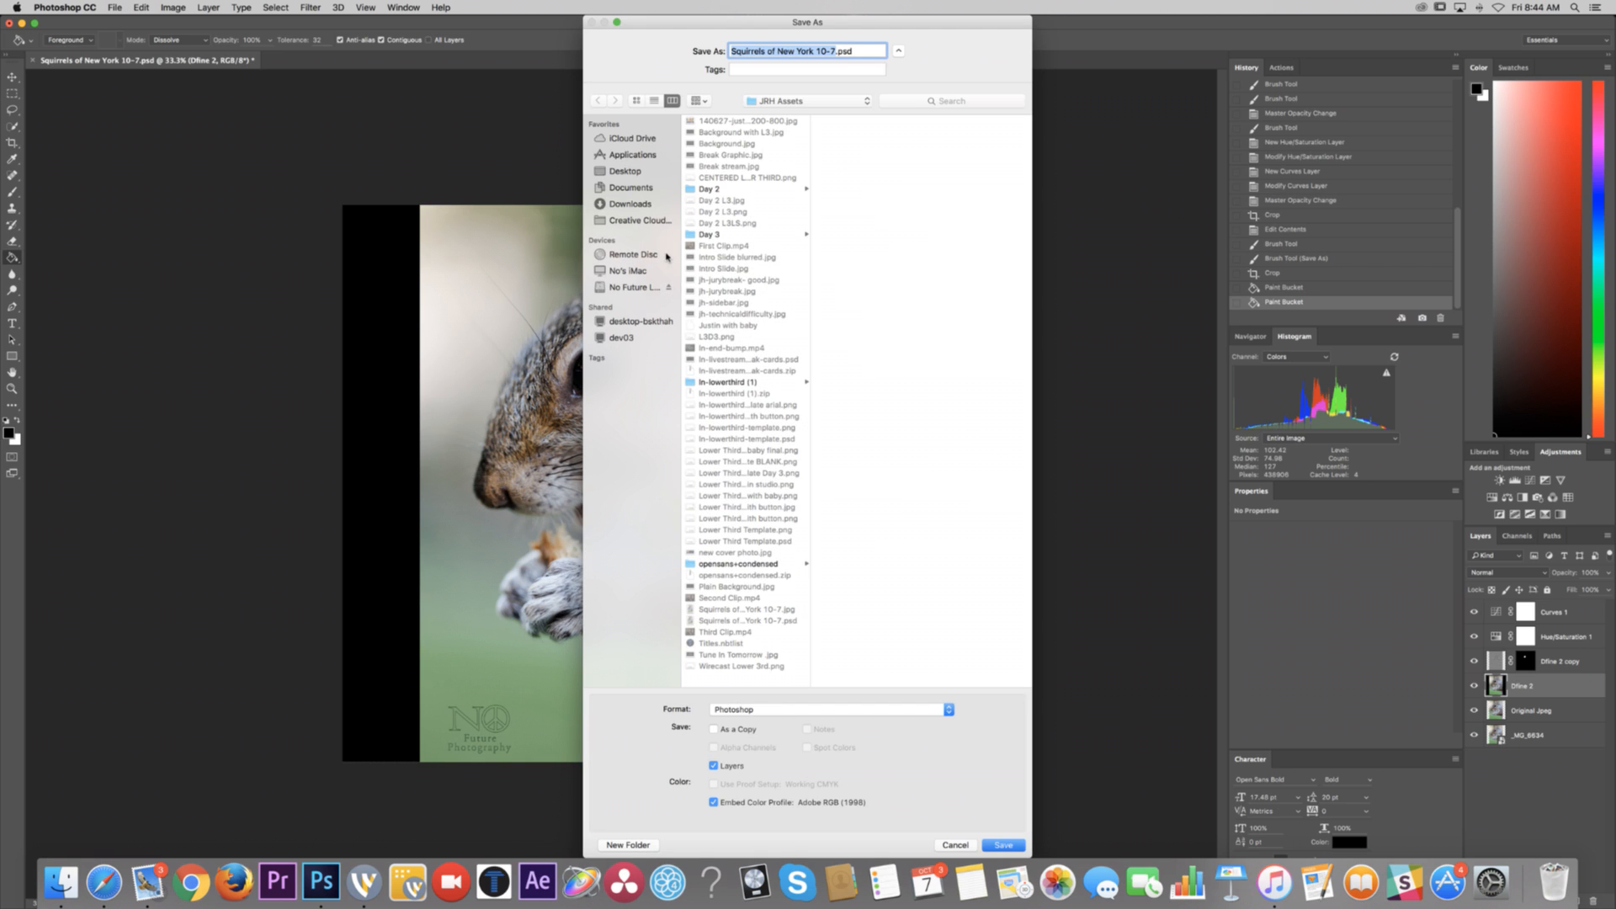
type("insta")
left_click(866, 714)
left_click(859, 784)
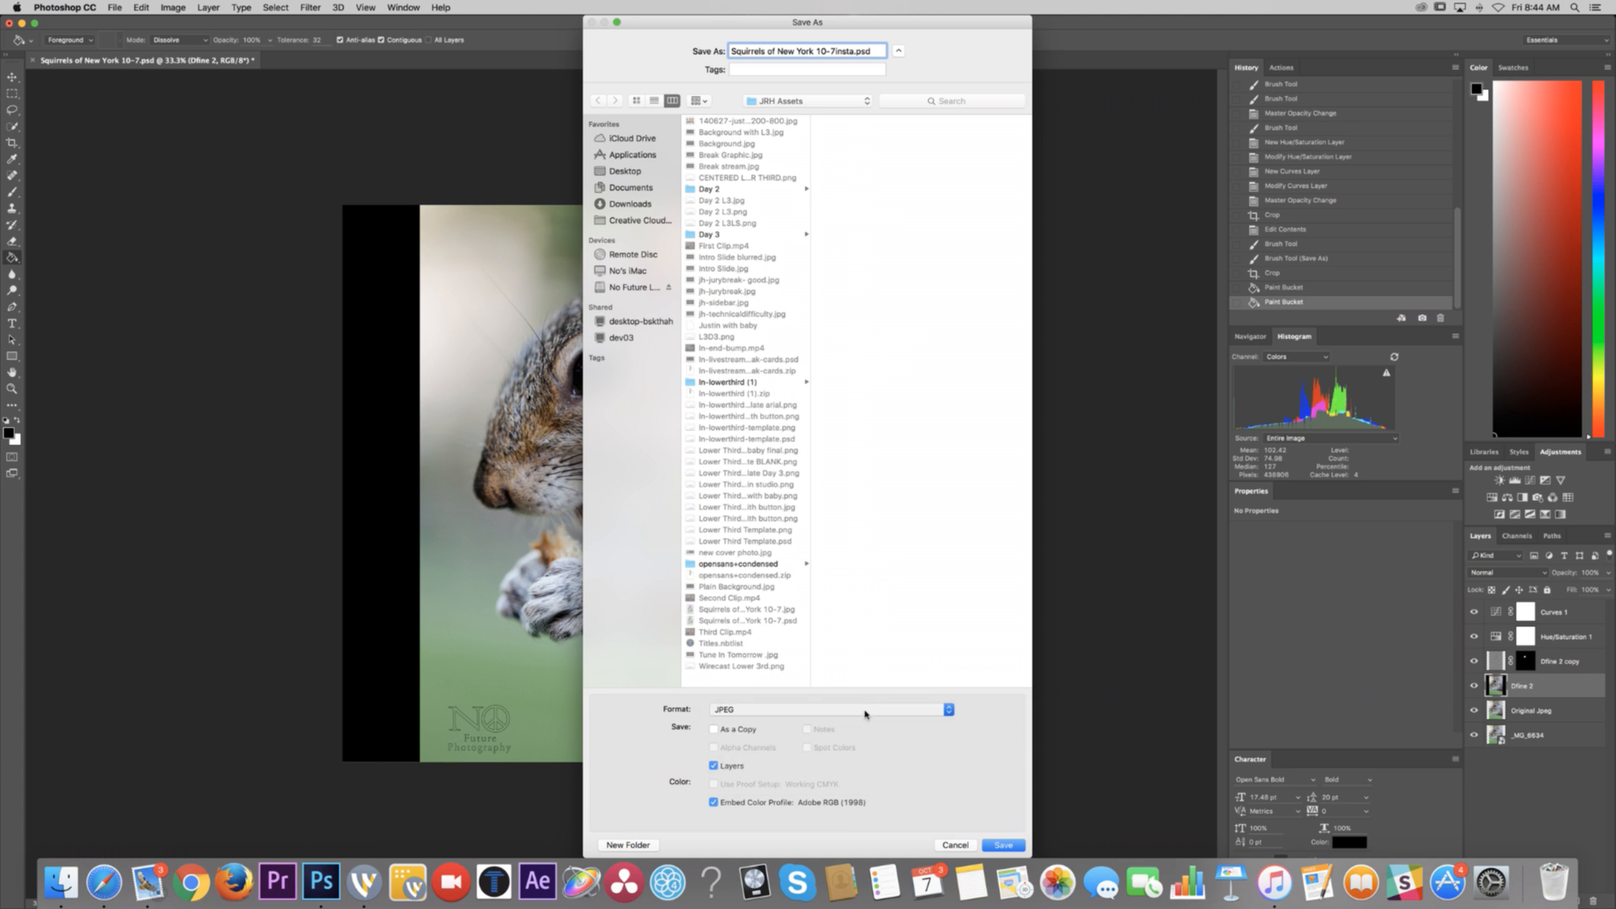
left_click(1009, 845)
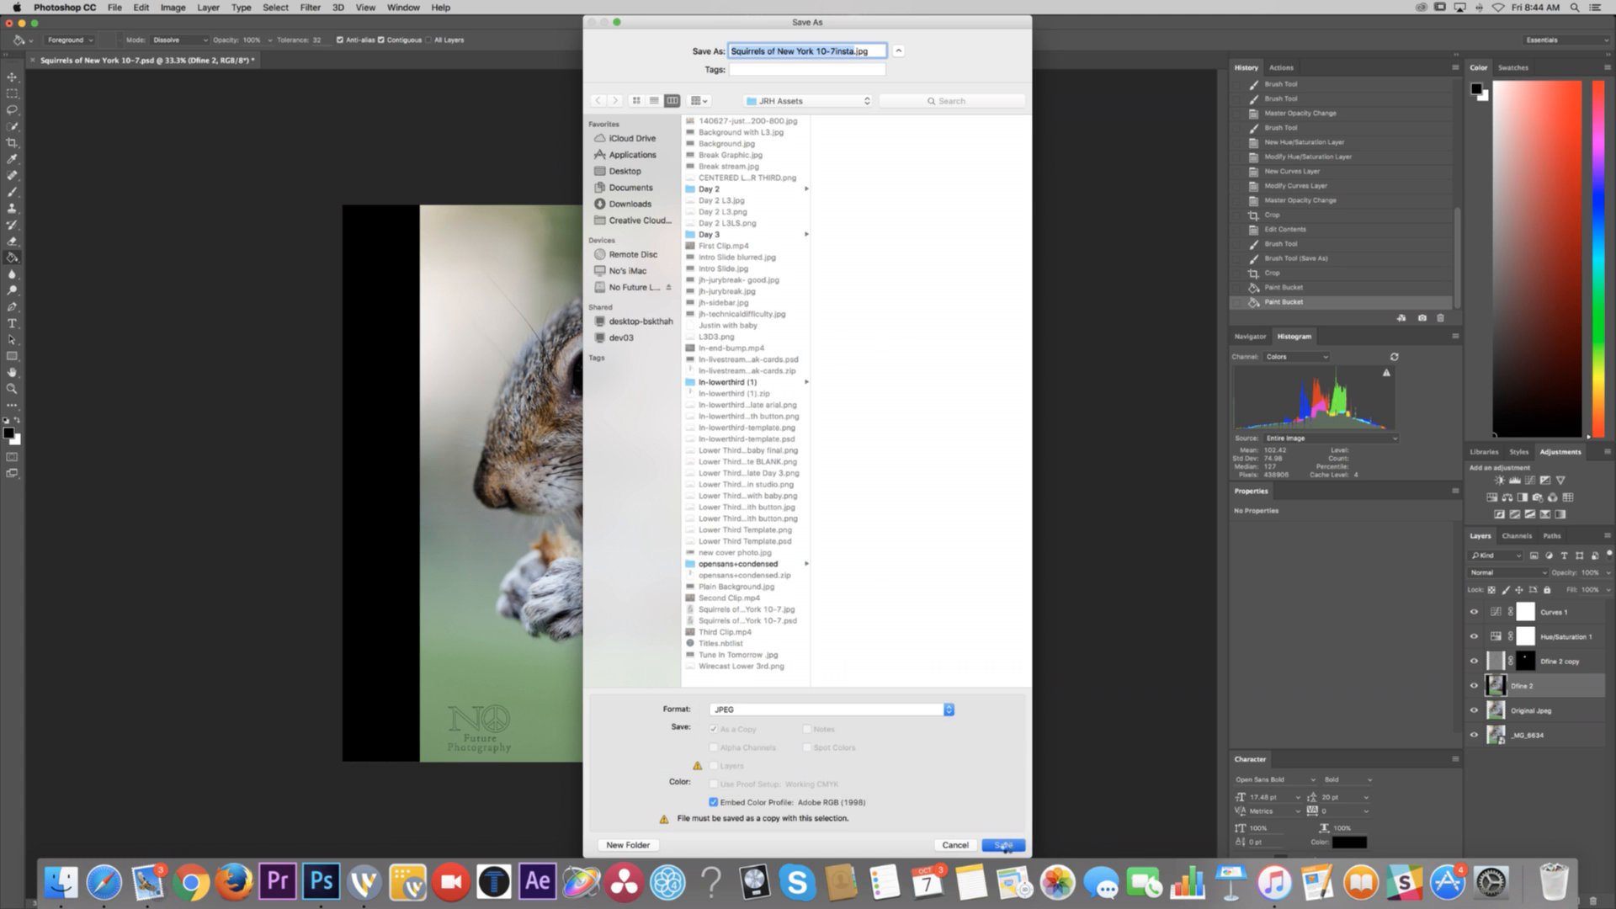
left_click(884, 350)
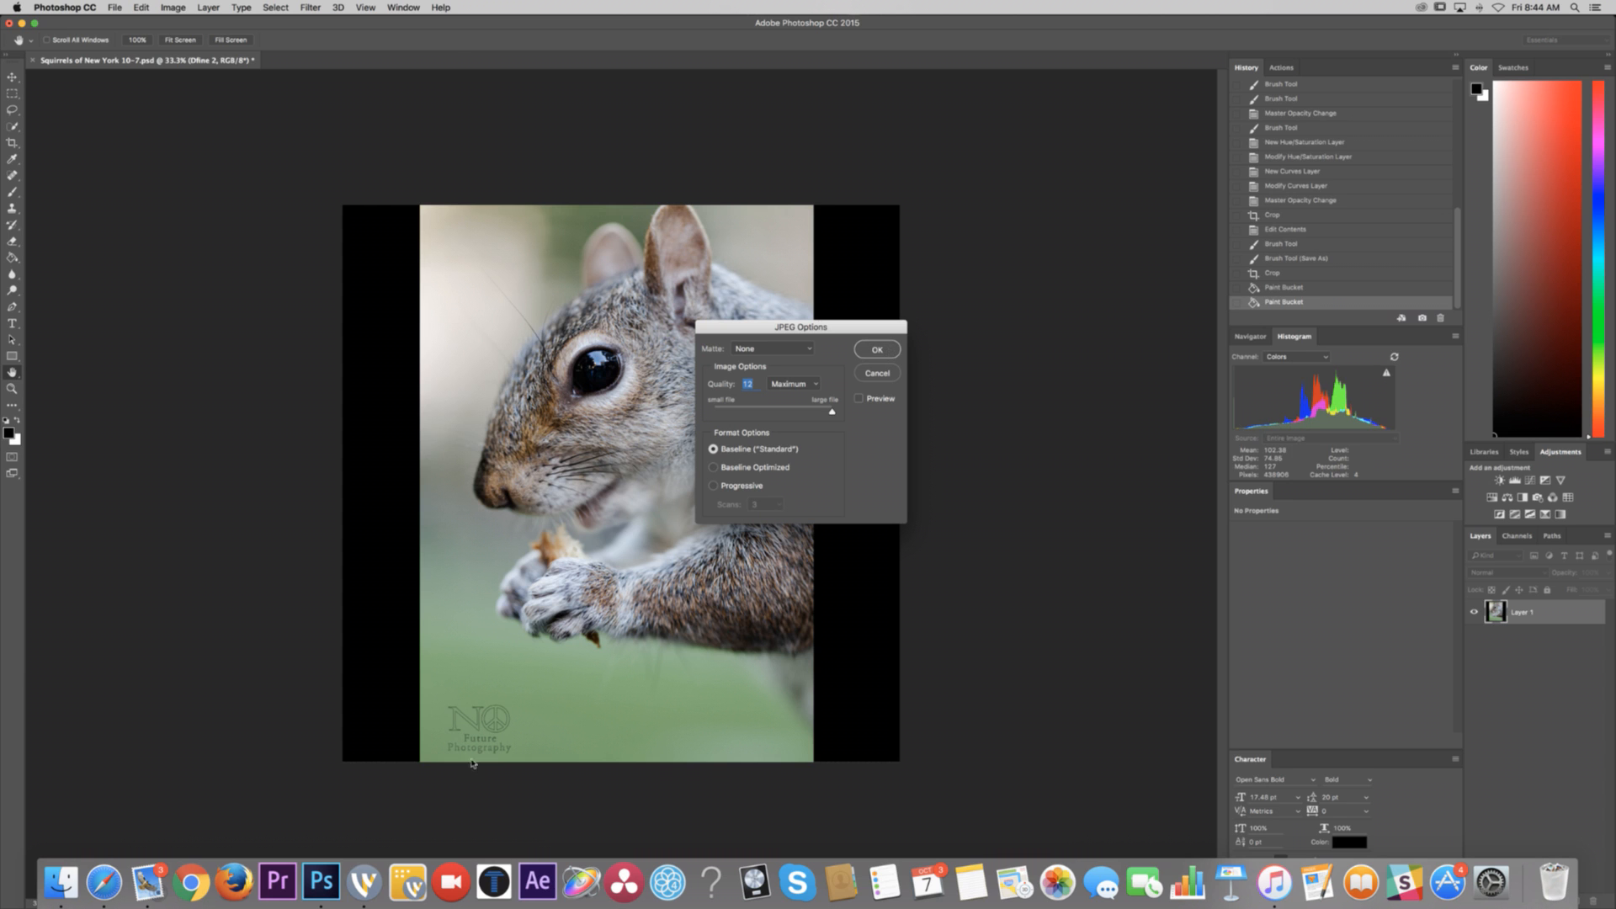
Step: Switch to Mail, start a new message from the Google inbox and address it to the photography account's own e-mail
left_click(147, 882)
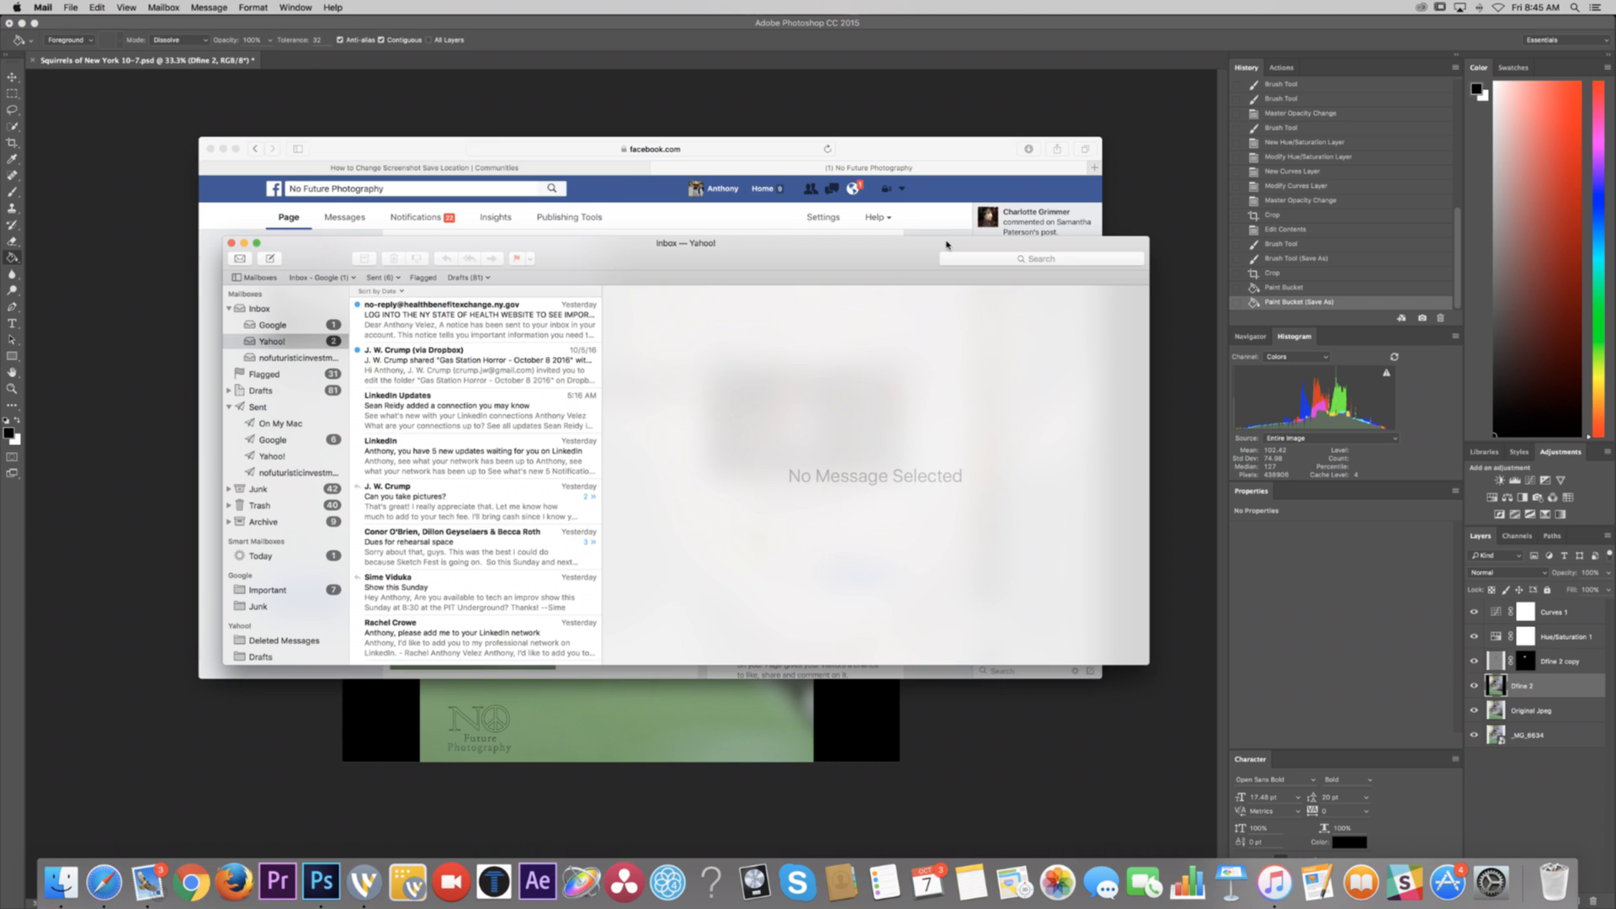
left_click(272, 326)
left_click_drag(330, 261, 221, 535)
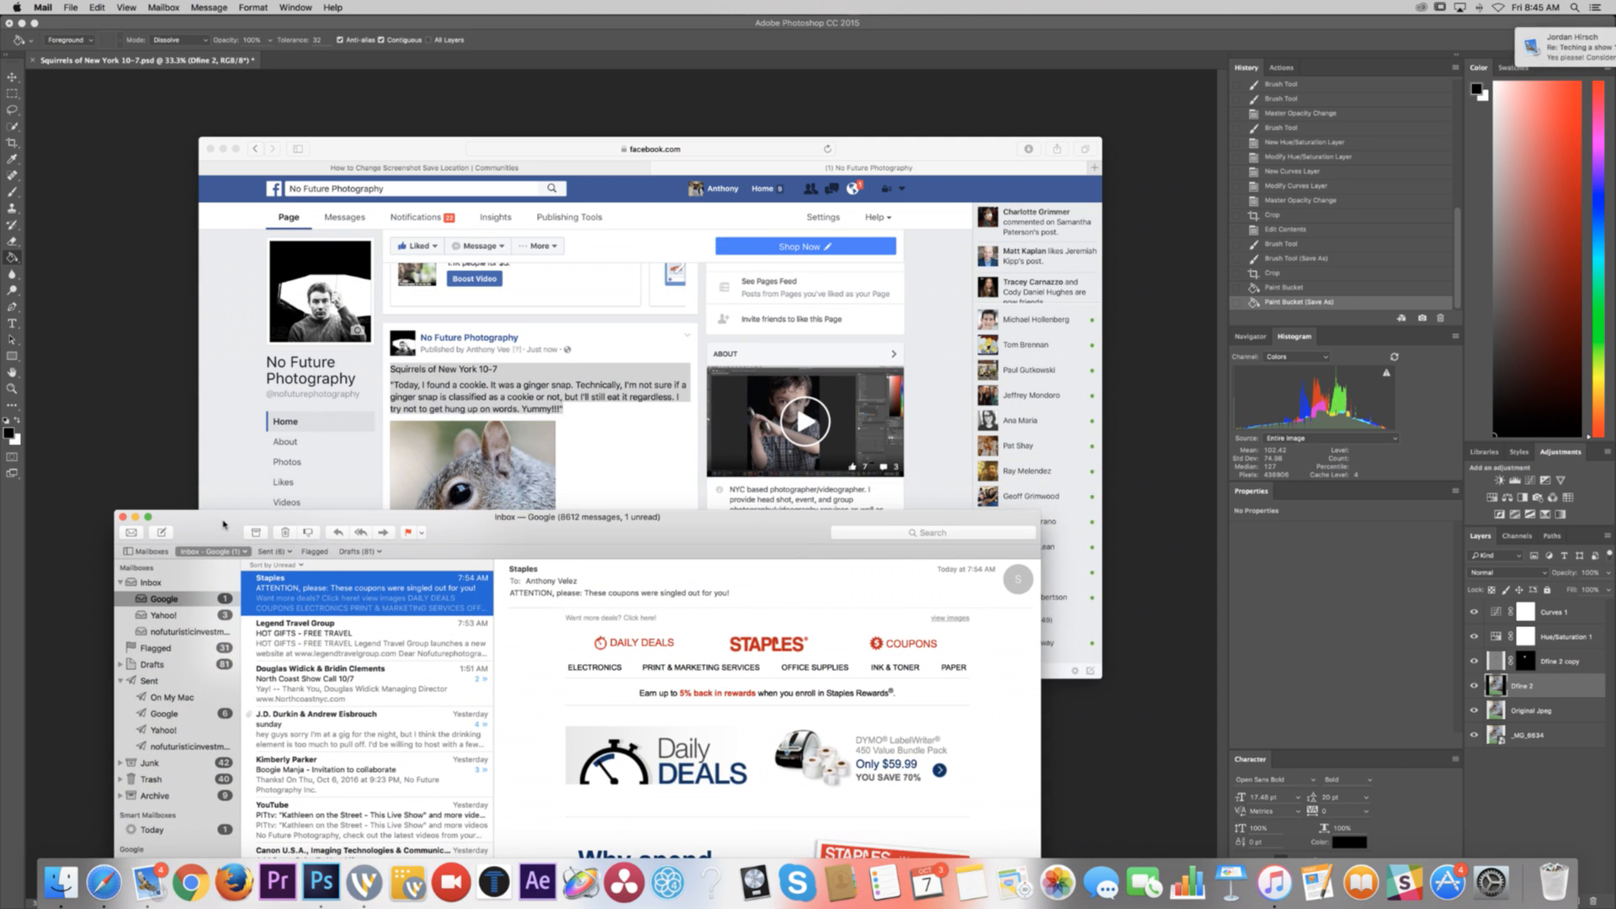
left_click(162, 532)
left_click_drag(555, 48, 256, 317)
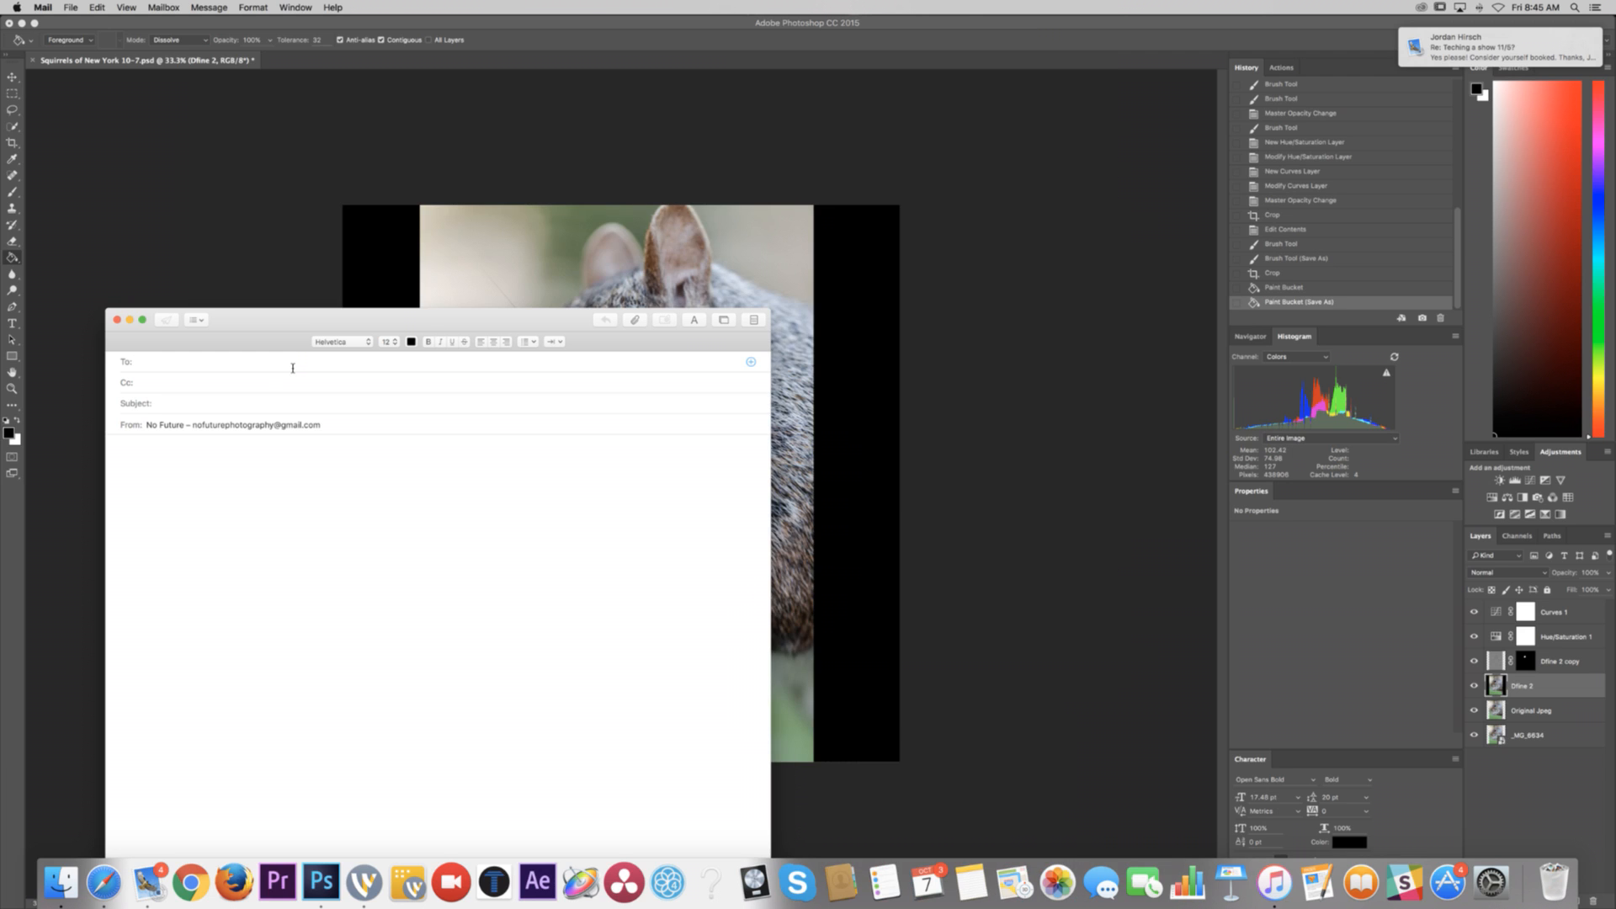
type("nofuture")
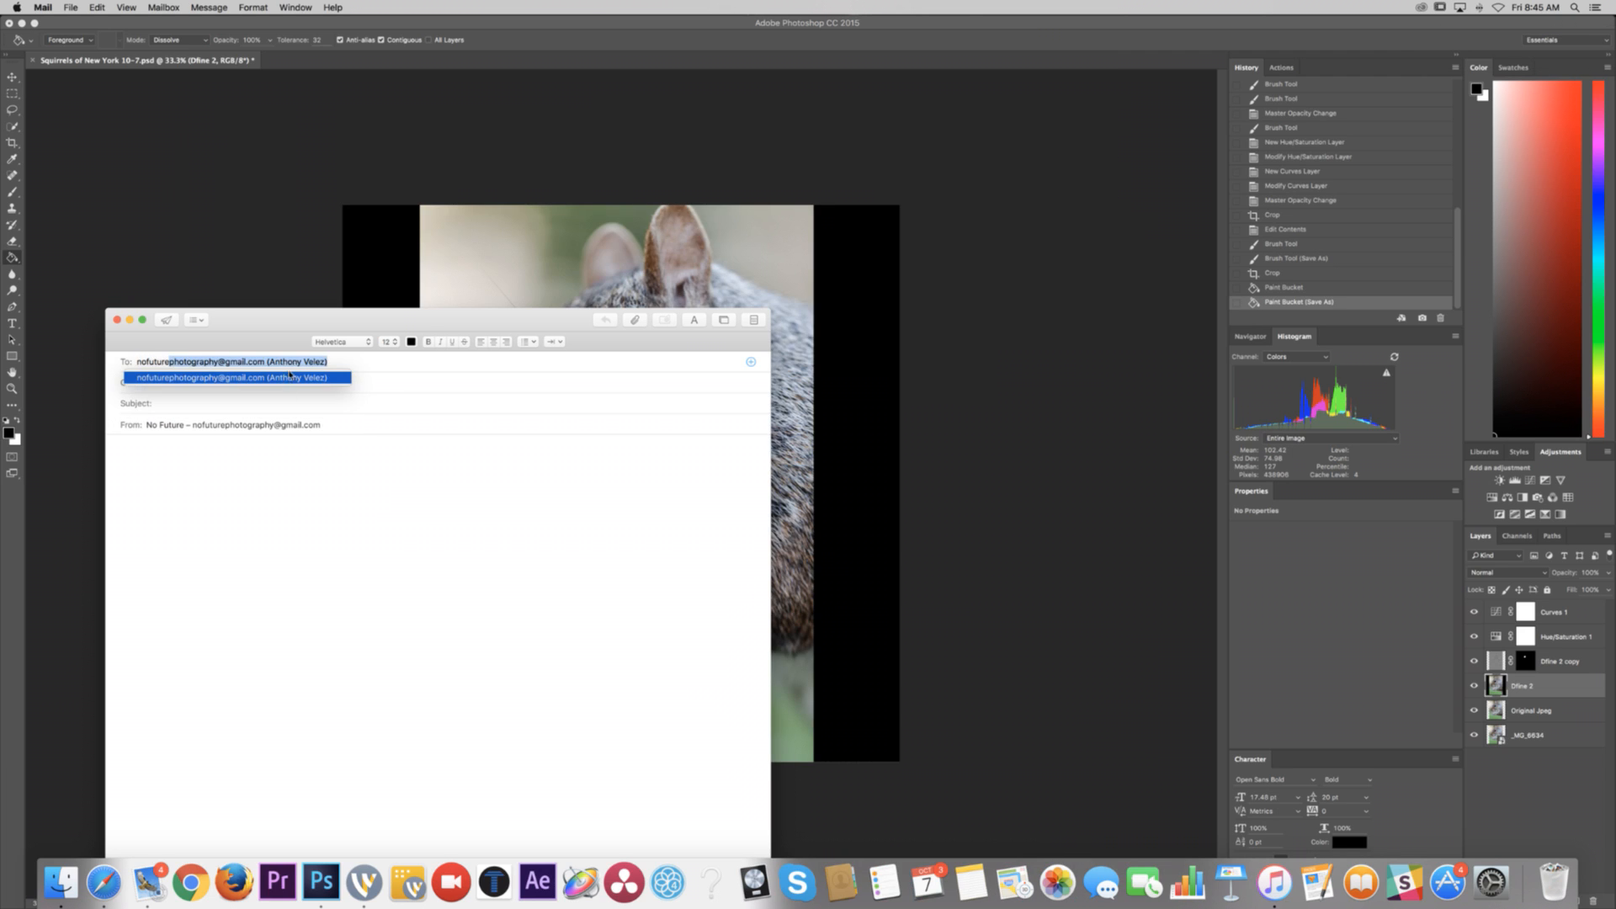
left_click(290, 377)
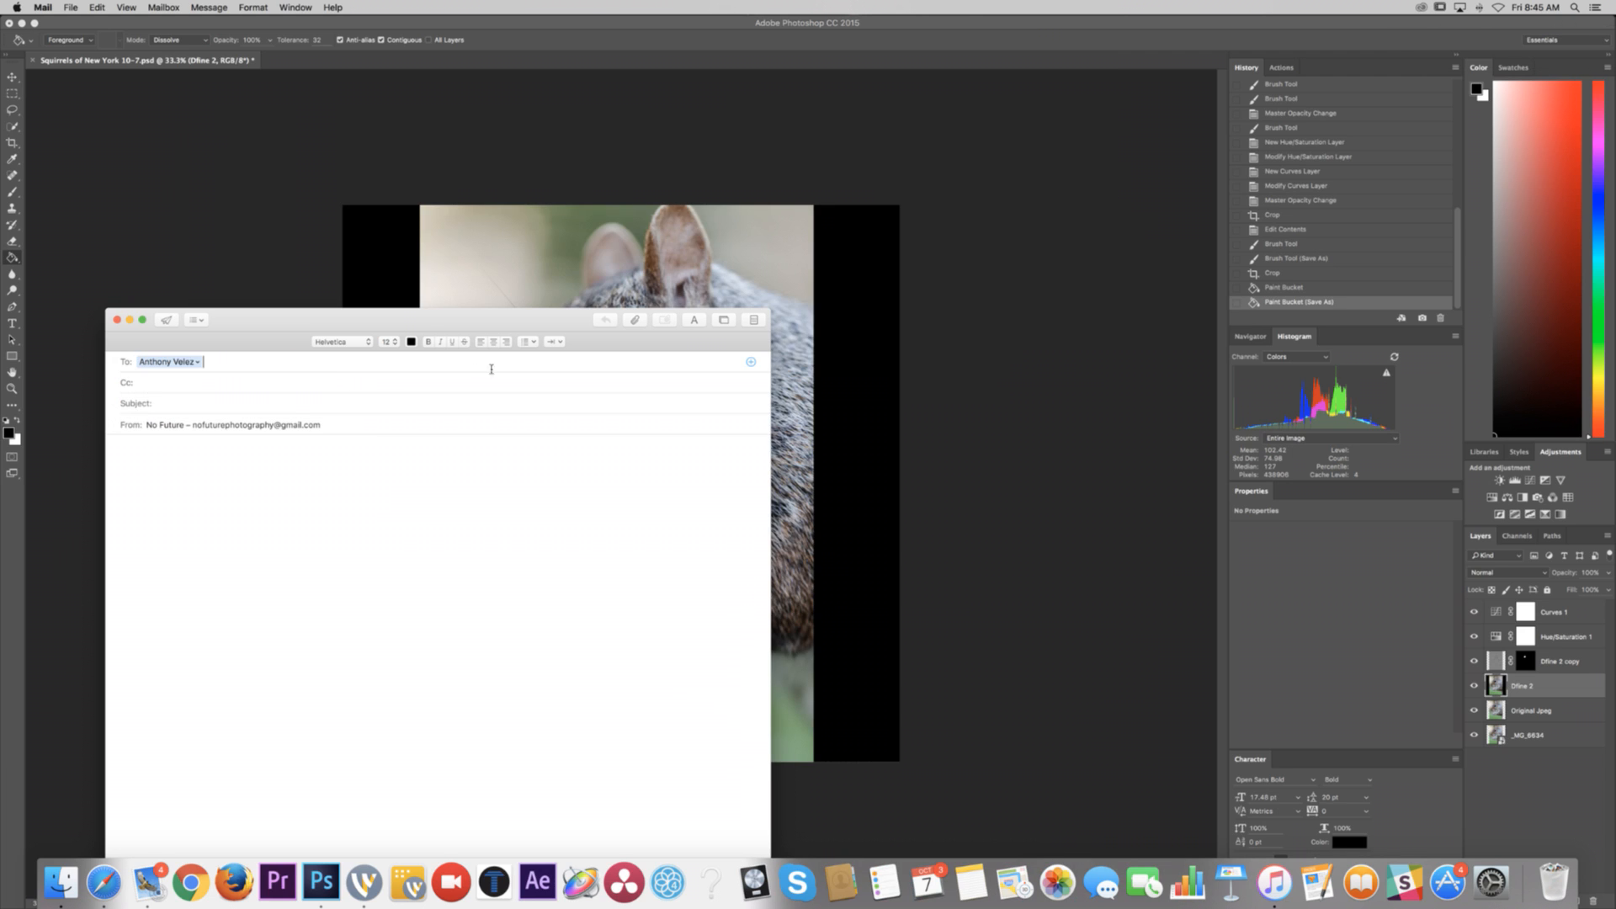
Step: Attach "Squirrels of New York 10-7insta.jpg" from the JRH Assets folder inside Law Newz Assets to the message
left_click(636, 320)
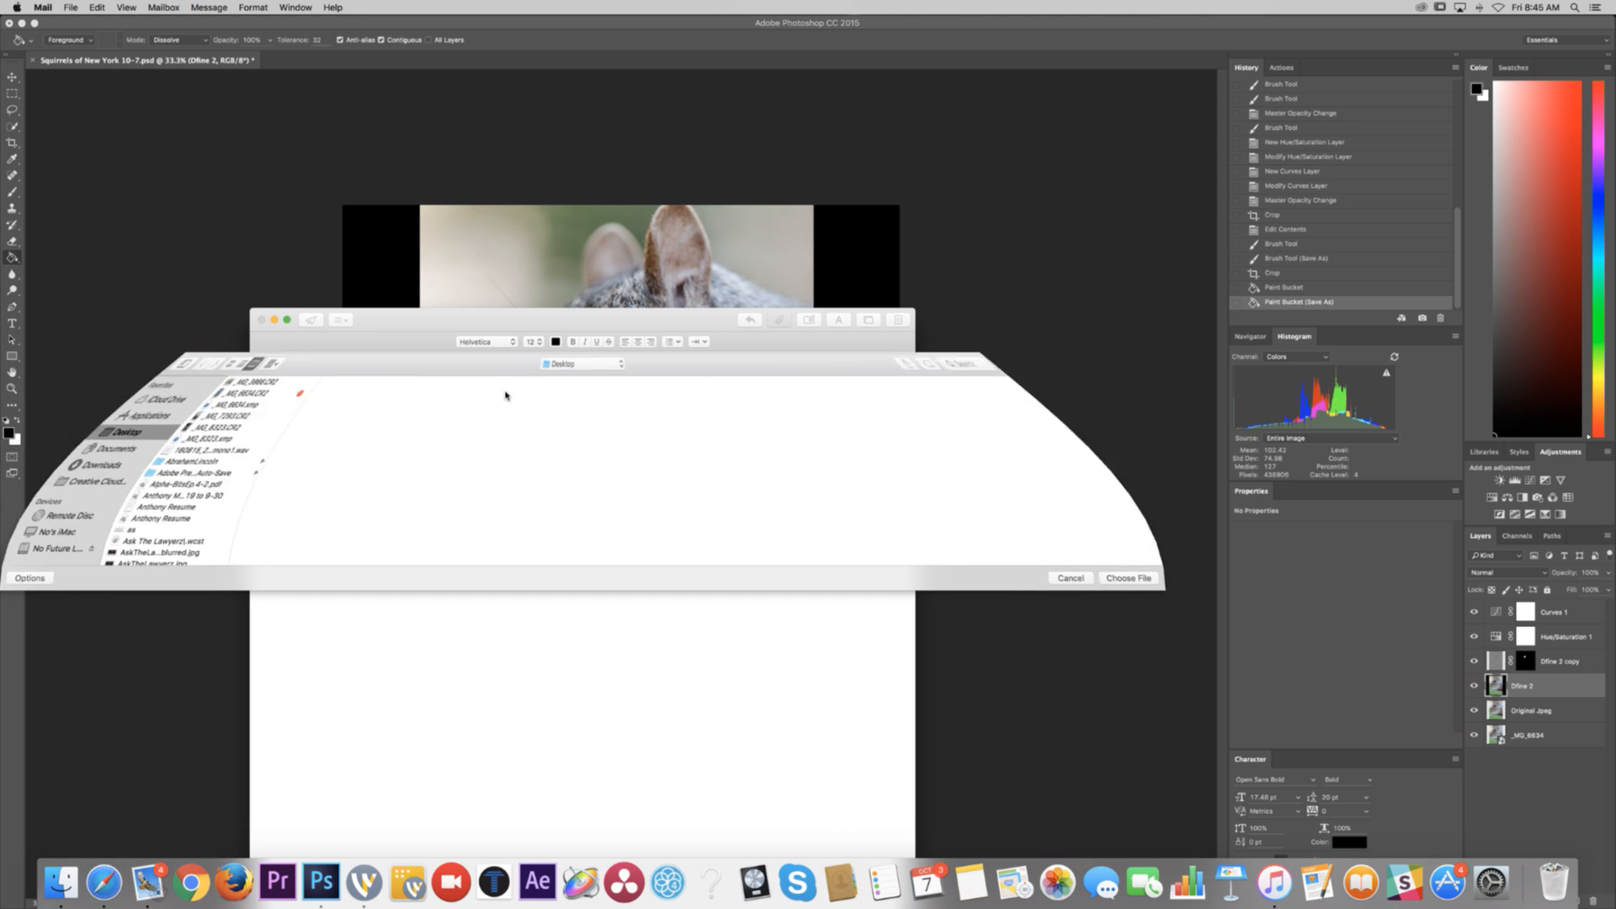
scroll(129, 497, "down", 15)
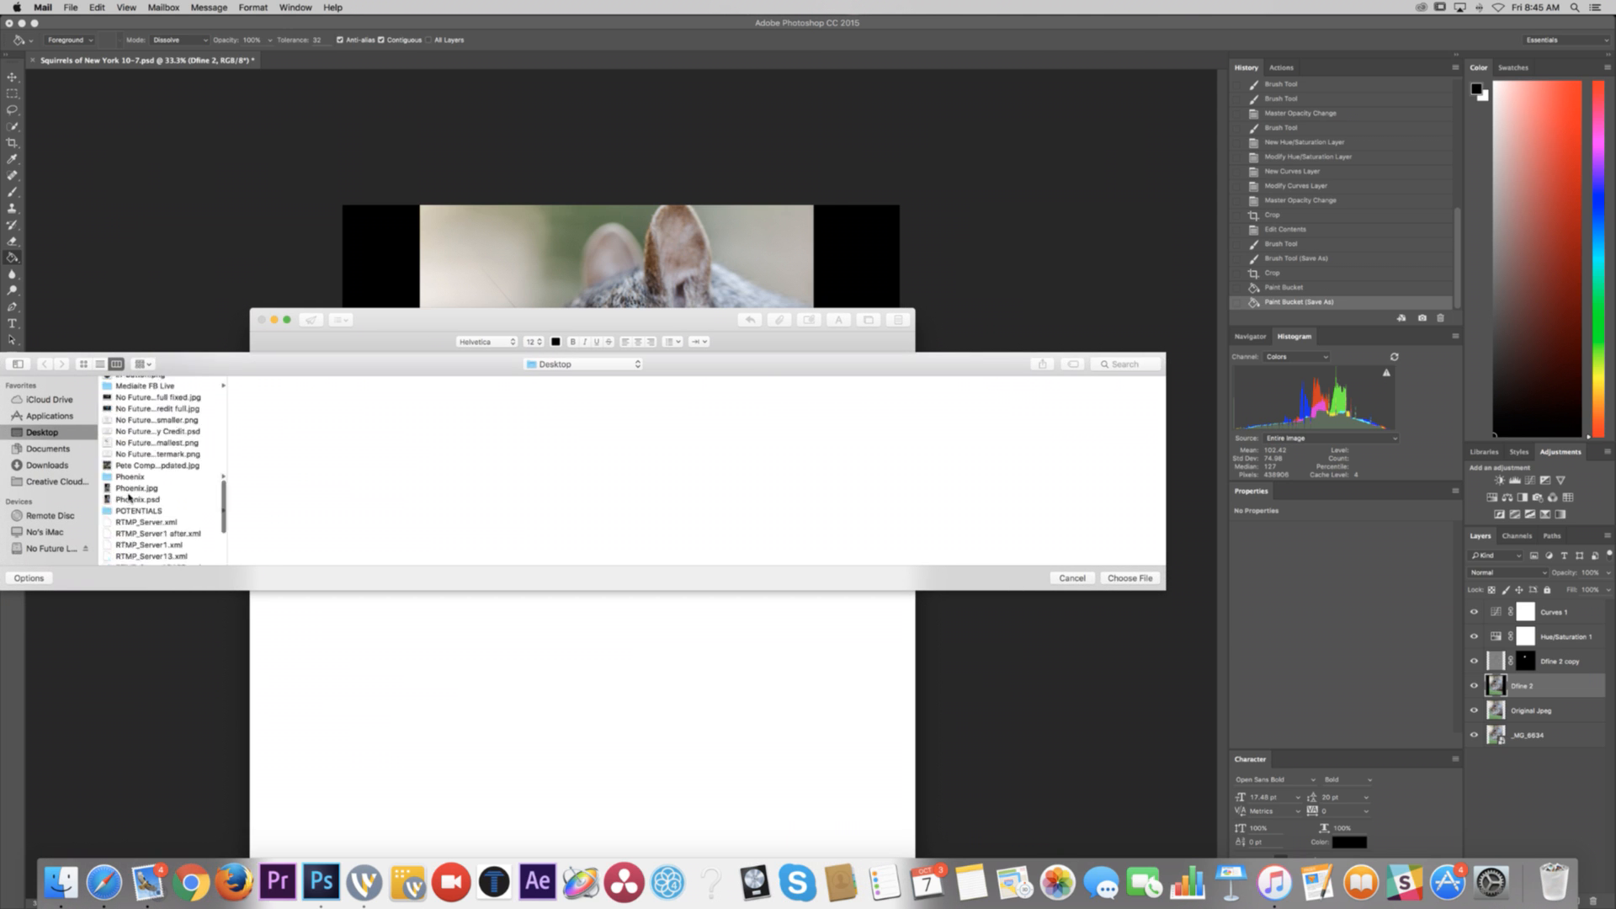
scroll(129, 498, "up", 3)
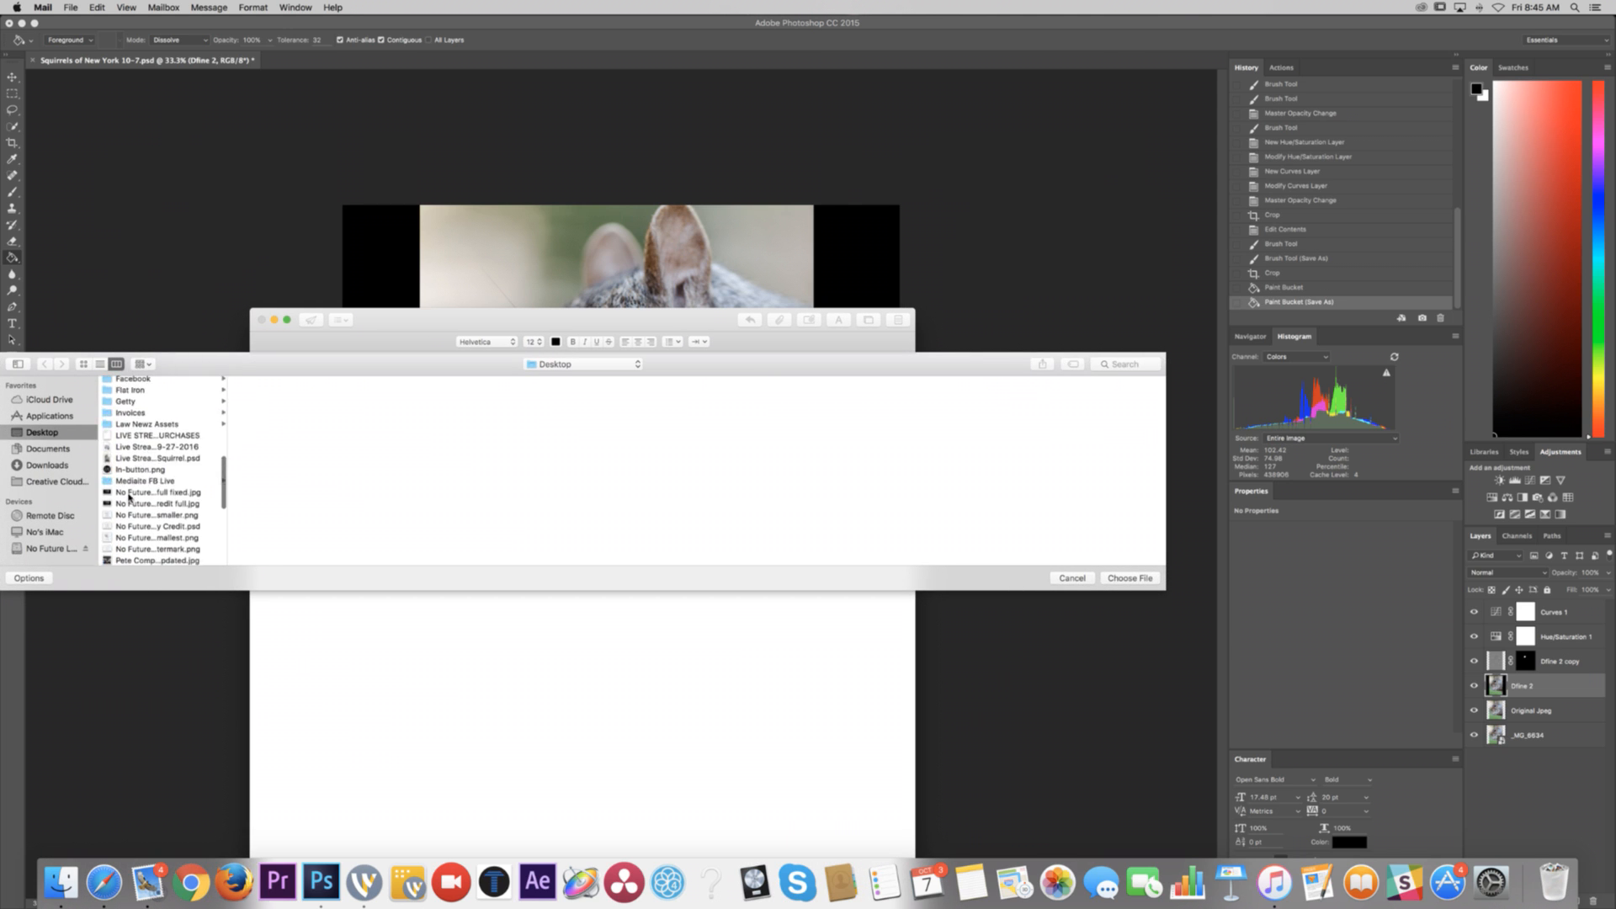
left_click(153, 447)
scroll(279, 514, "down", 2)
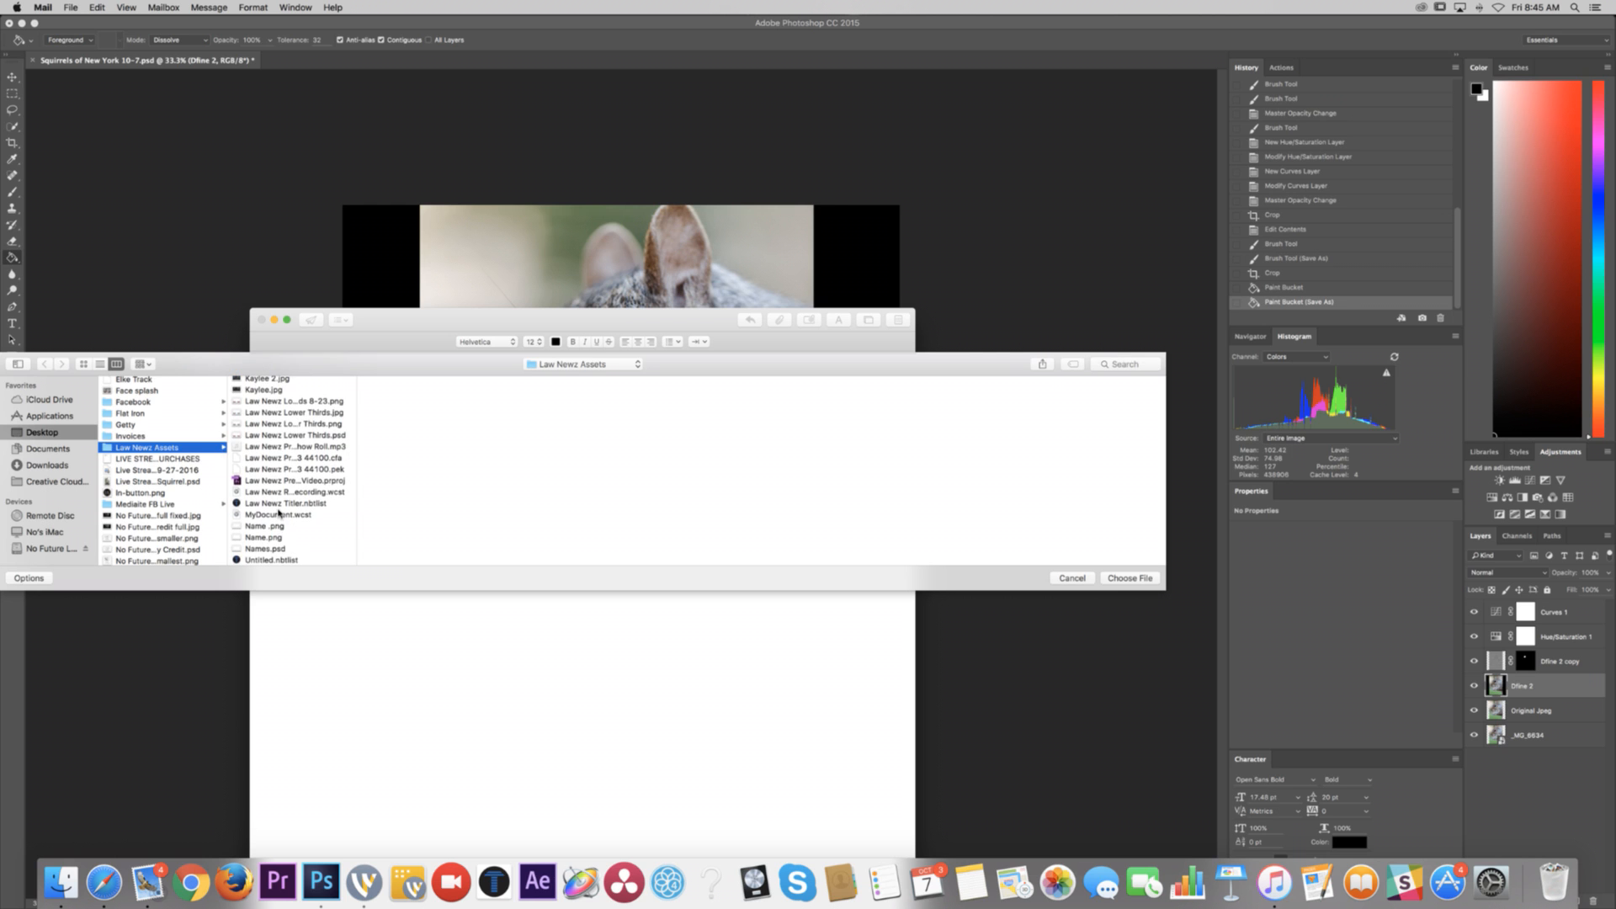
scroll(279, 505, "down", 2)
left_click(270, 468)
scroll(398, 517, "down", 5)
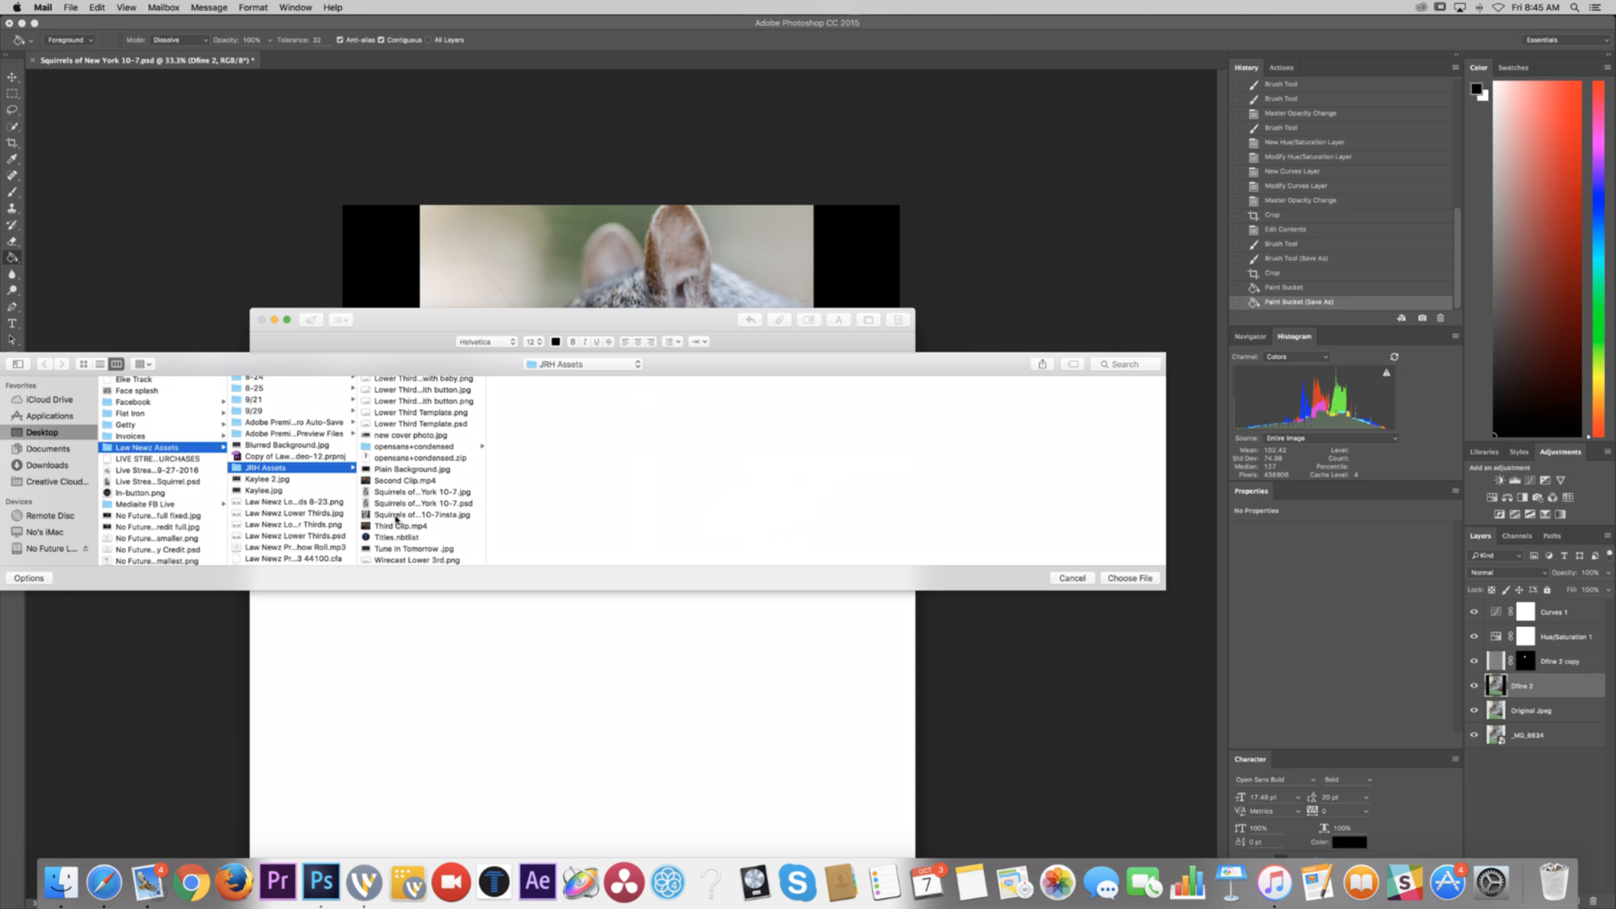
left_click(399, 516)
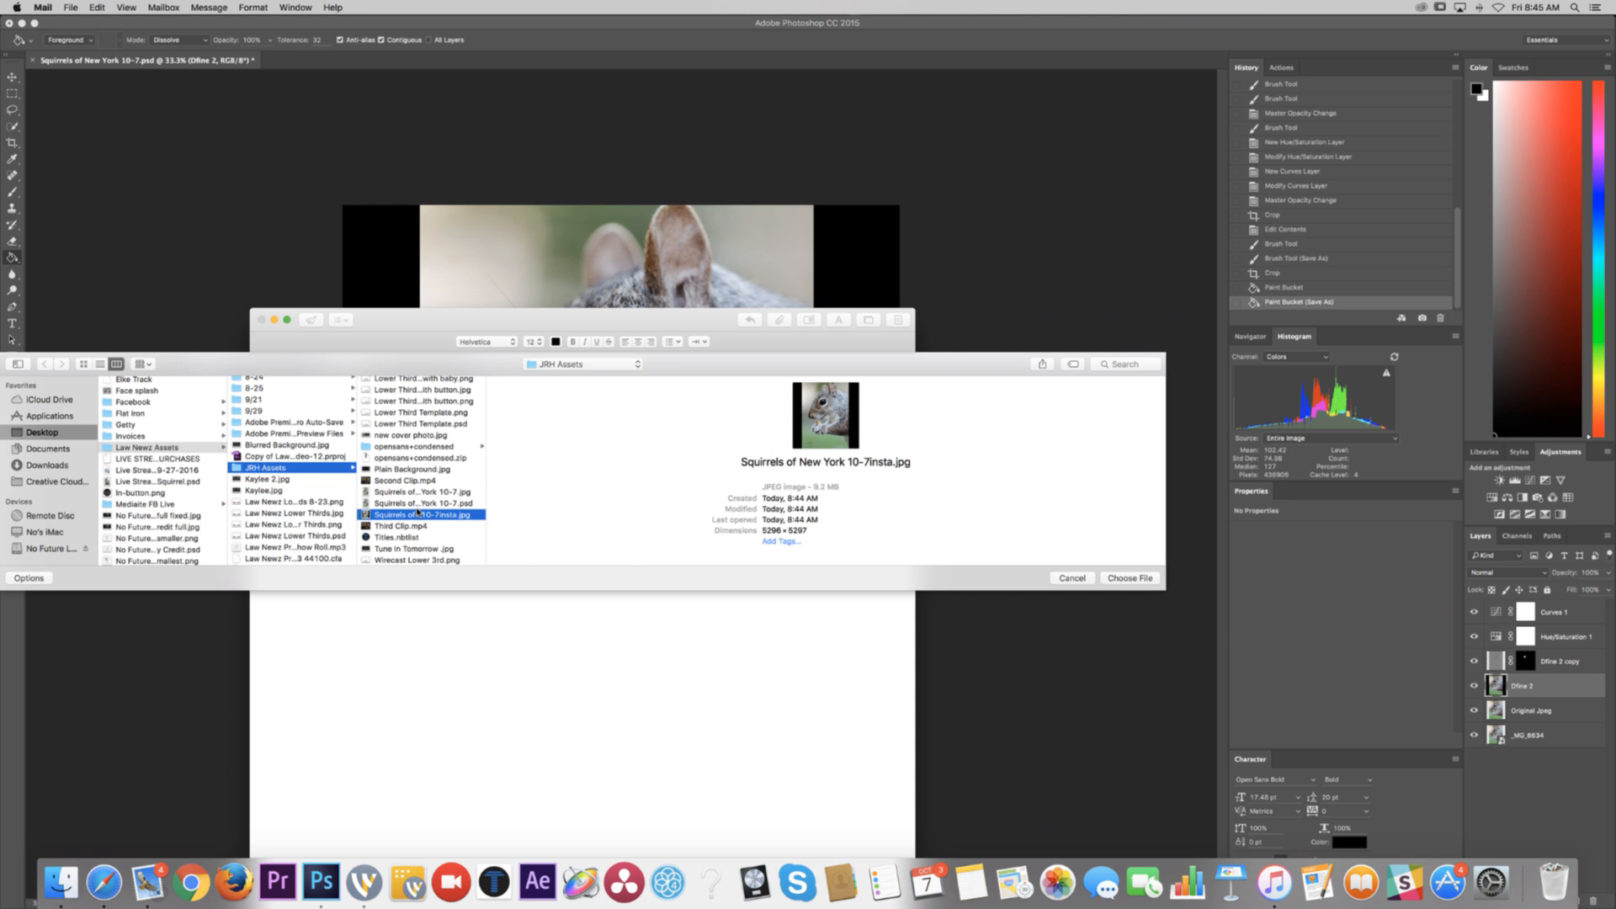
left_click(1128, 580)
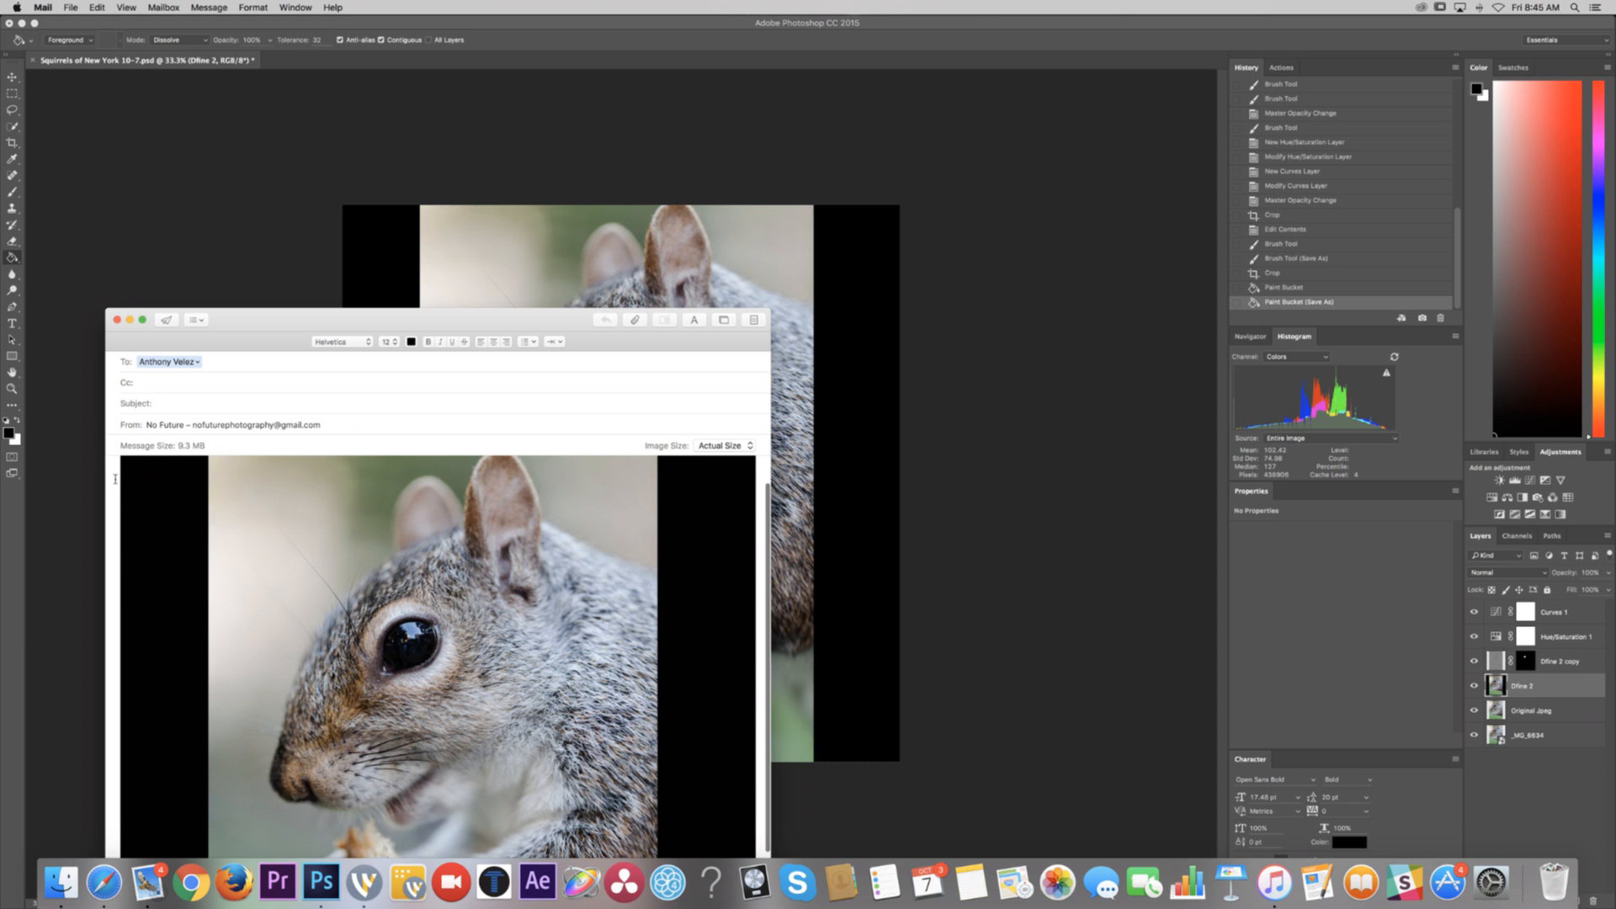
Step: Paste the copied "Squirrels of New York 10-7" title and caption above the attached photo and send the message without a subject
scroll(115, 479, "down", 2)
scroll(130, 487, "up", 3)
left_click(149, 471)
type("Squirrels of New York 10-7 \"Today, I found a cookie. It was a ginger snap. Technically, I'm not sure if a ginger snap is classified as a cookie or not, but I'll still eat it regardless. I try not to get hung up on words. Yummy!!!\"")
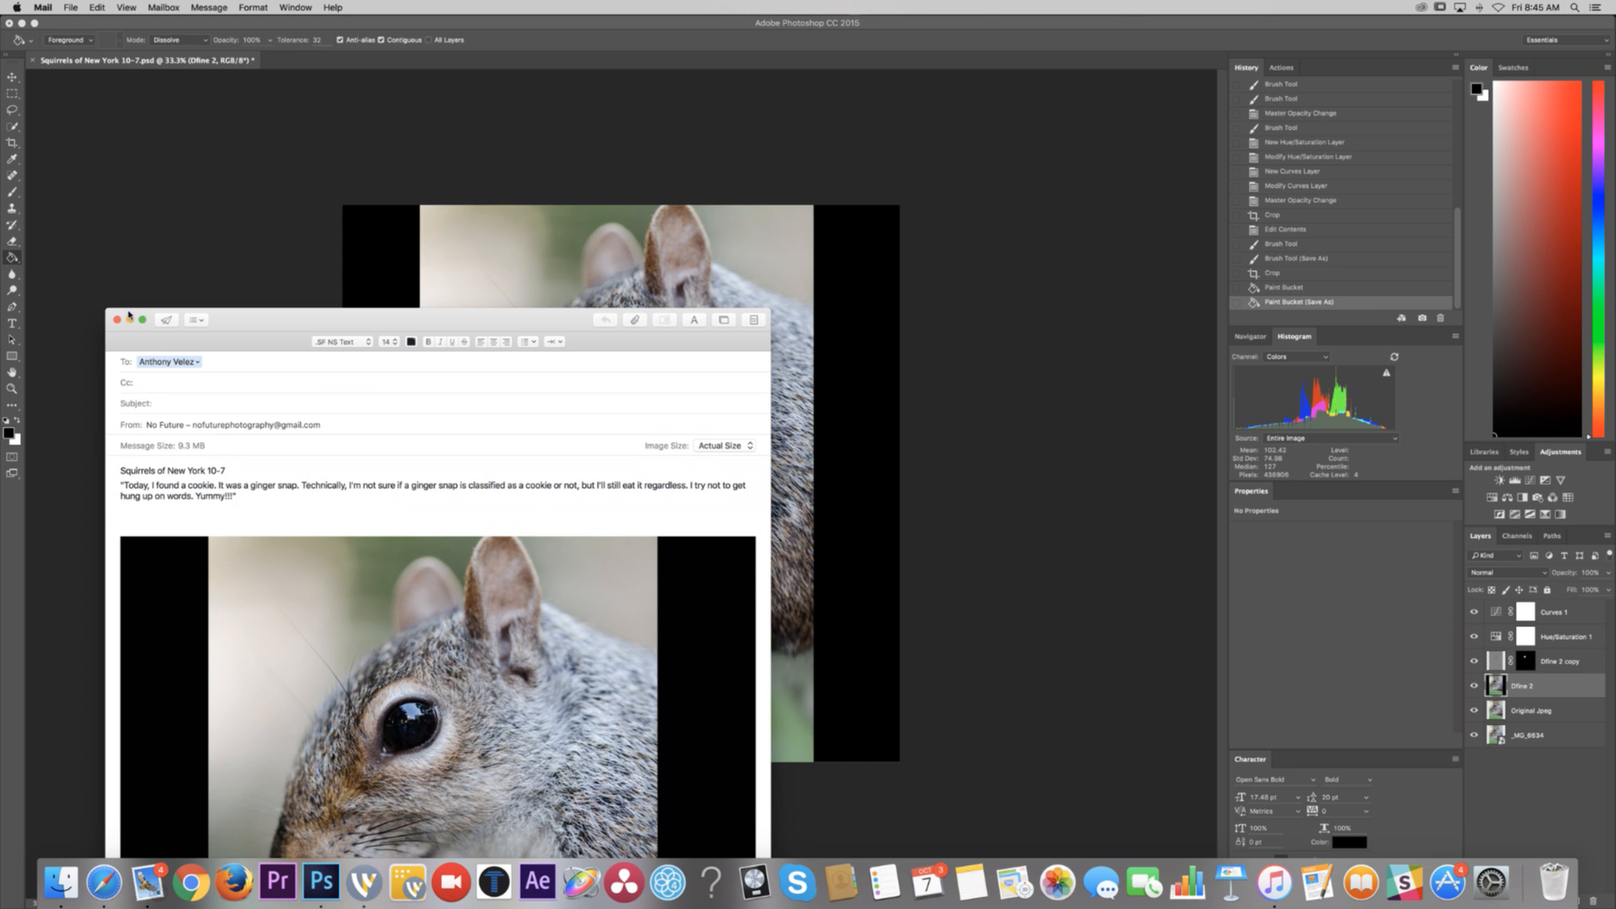
left_click(167, 323)
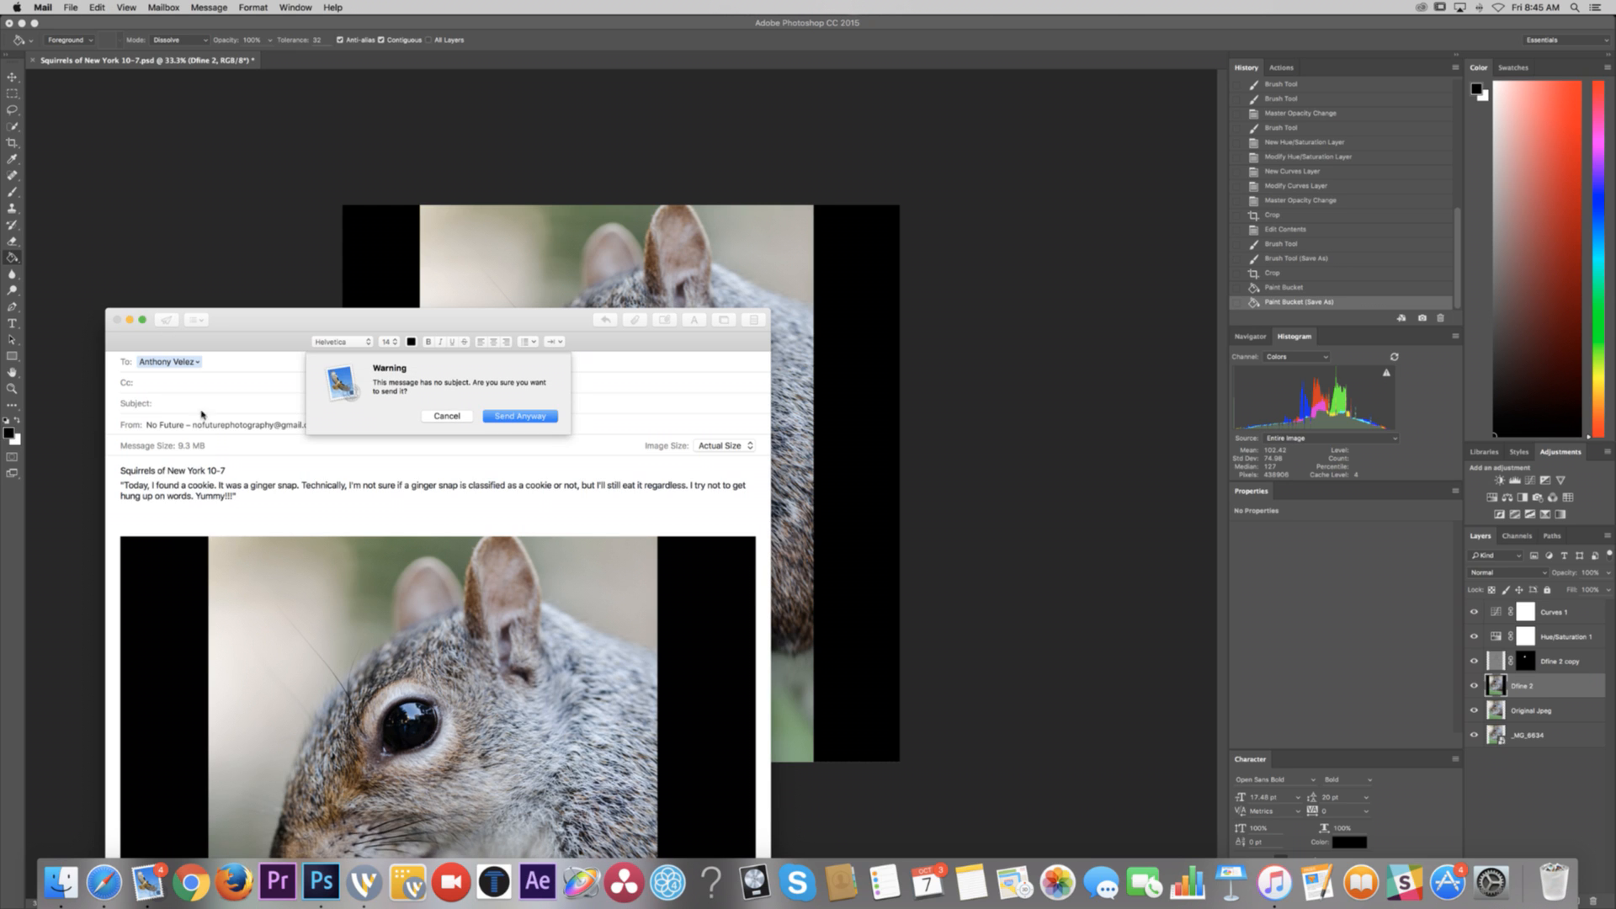
left_click(537, 418)
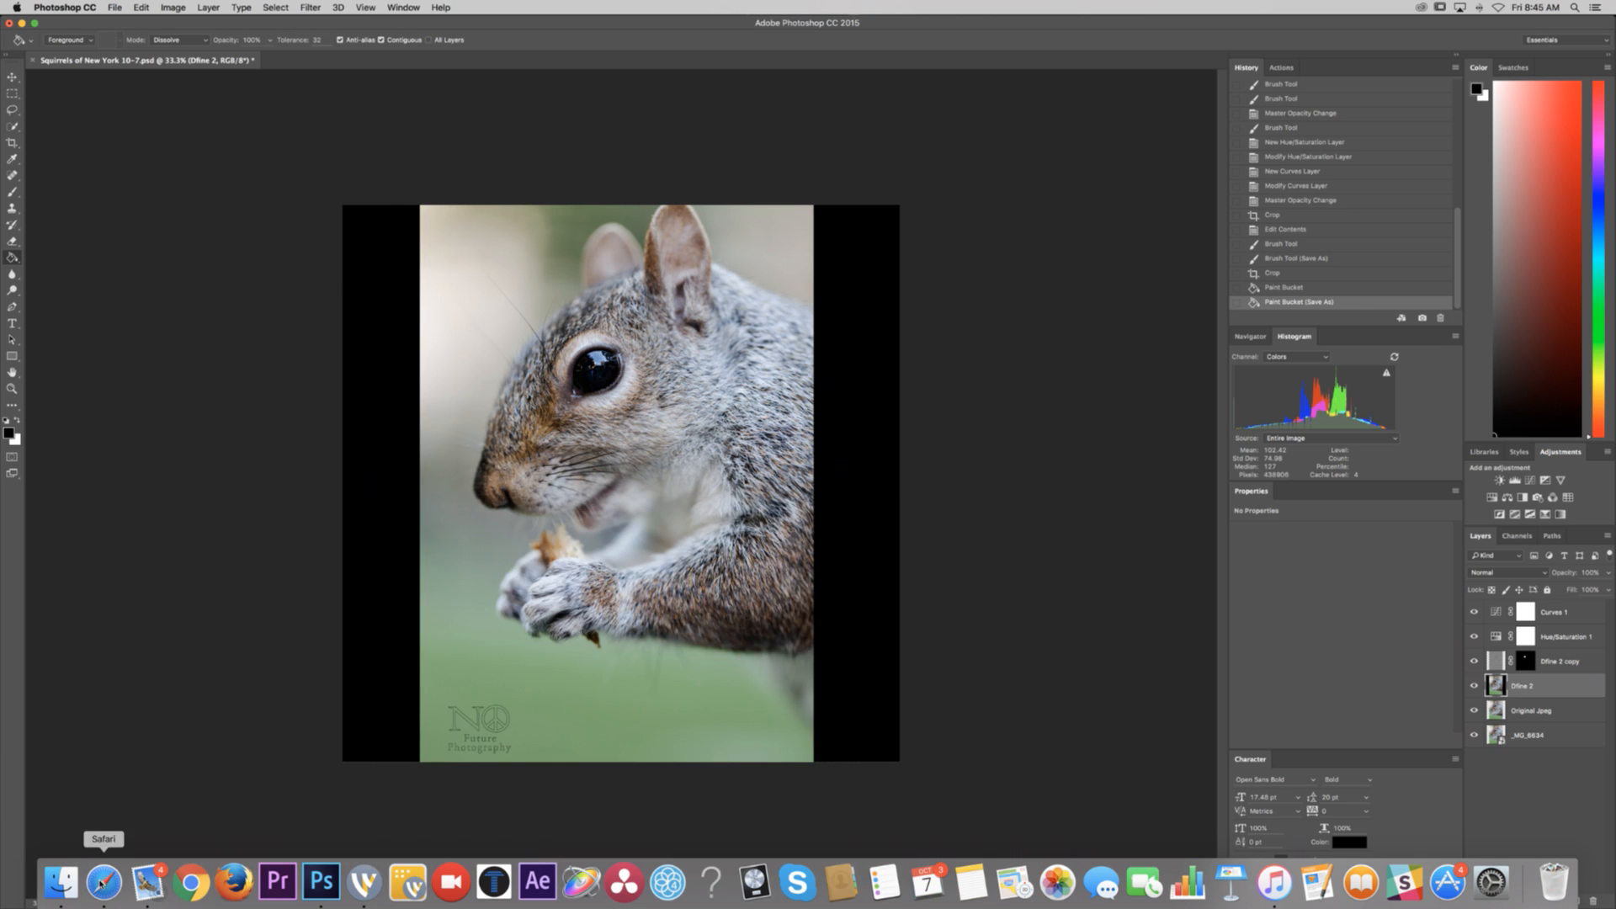
Step: Switch to Safari, set the squirrel post to be shared in a group and try to choose the "Photoshop and Lightroom" group
left_click(103, 883)
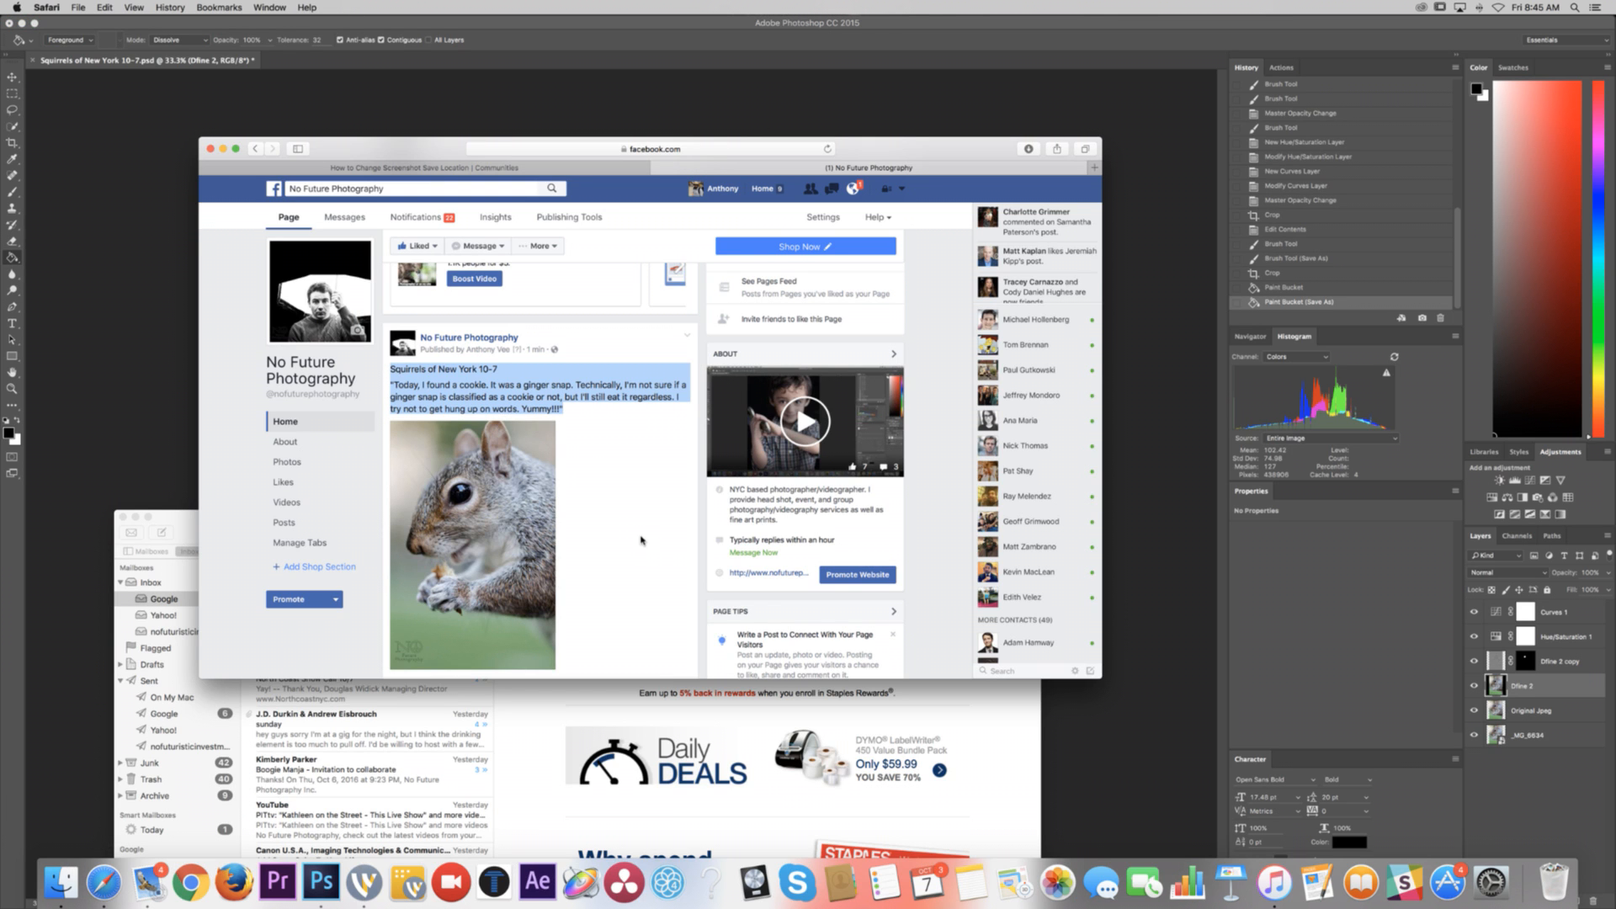
scroll(640, 539, "down", 5)
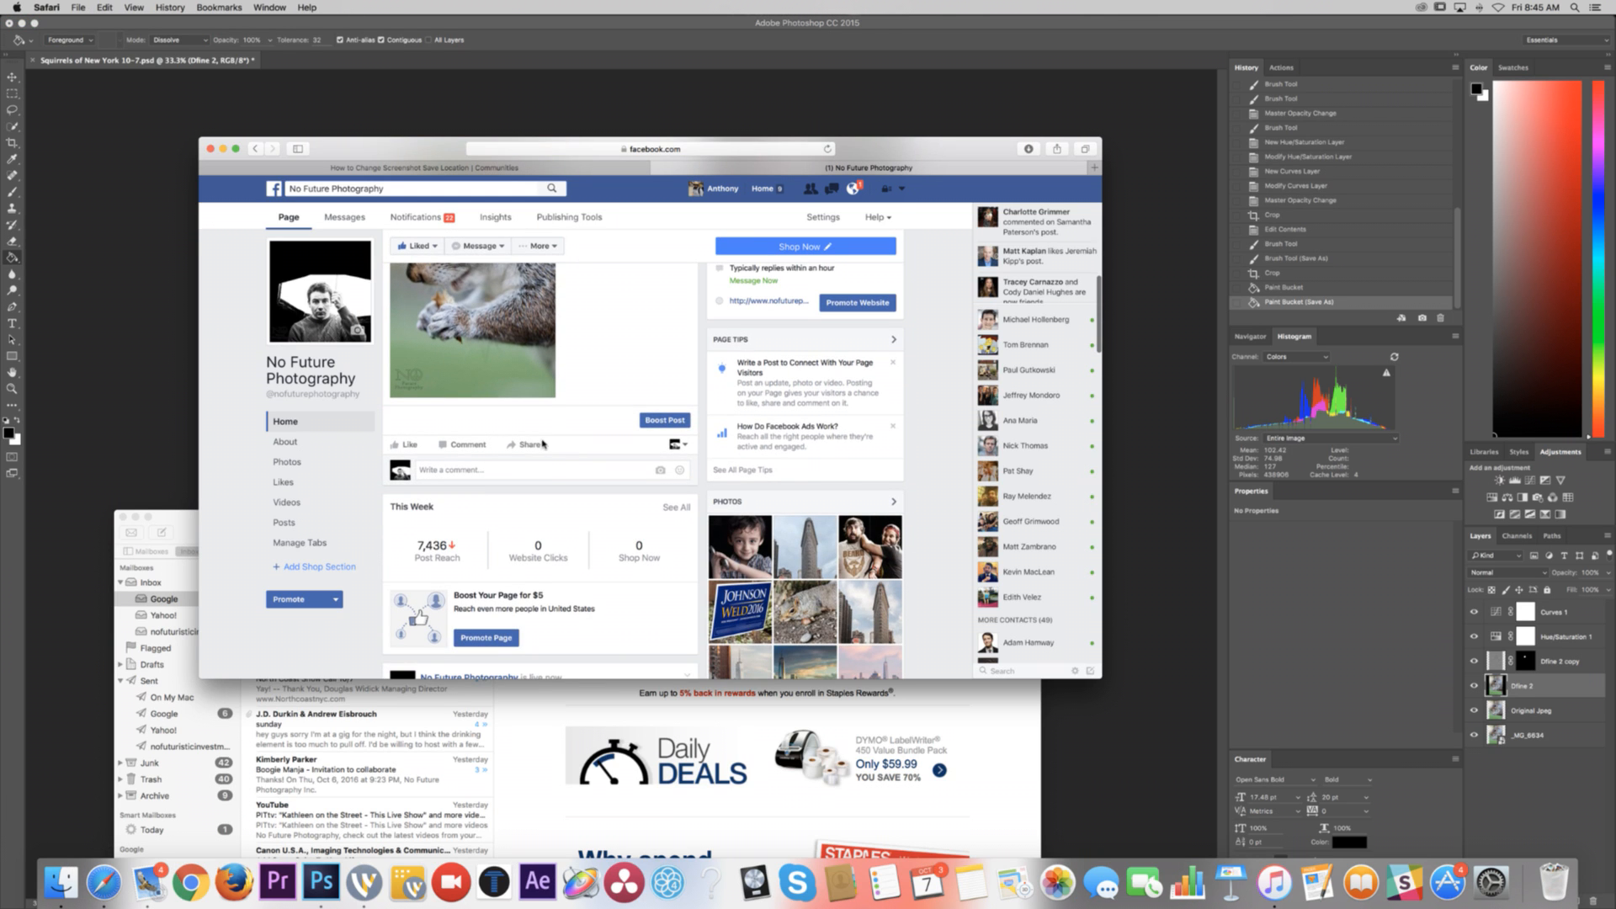
left_click(528, 469)
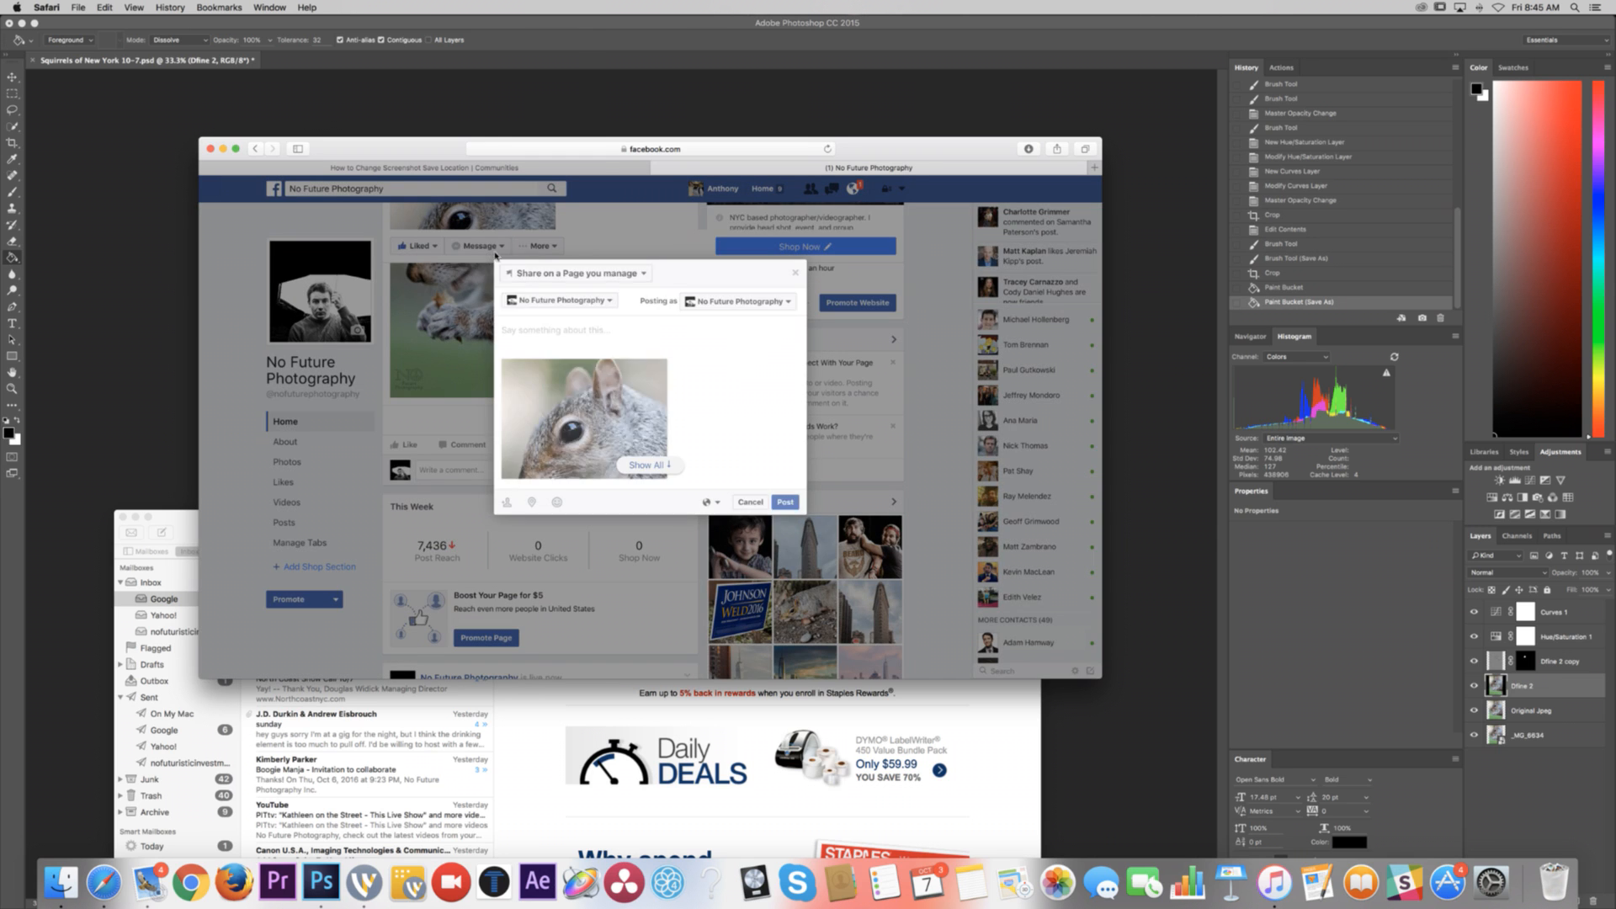
left_click(574, 275)
left_click(572, 327)
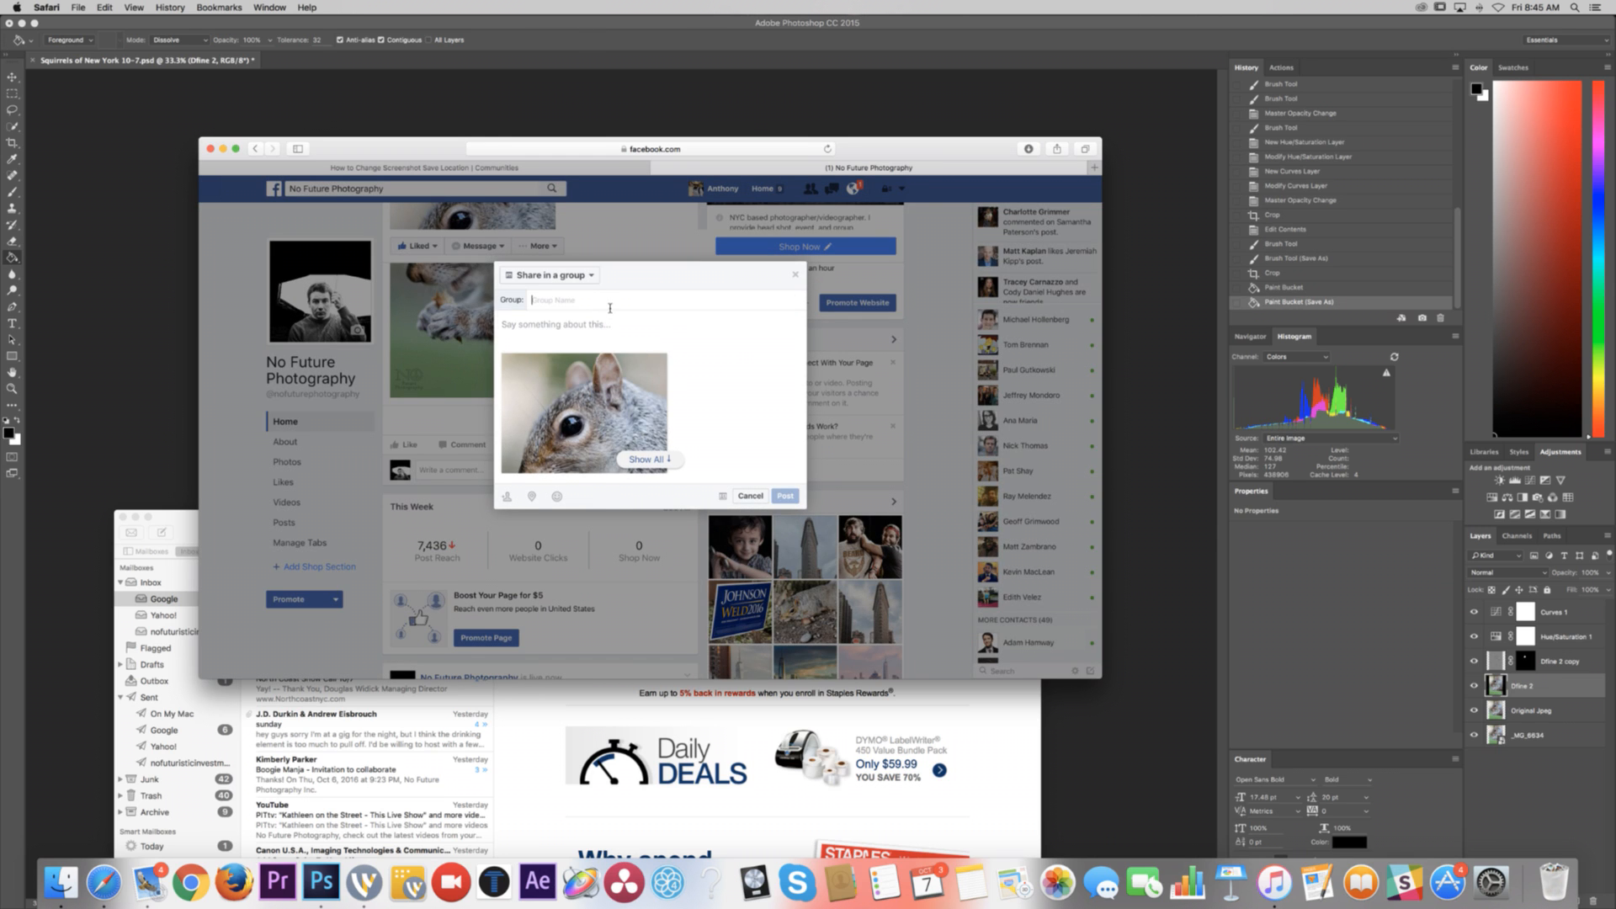
type("Photoshop and")
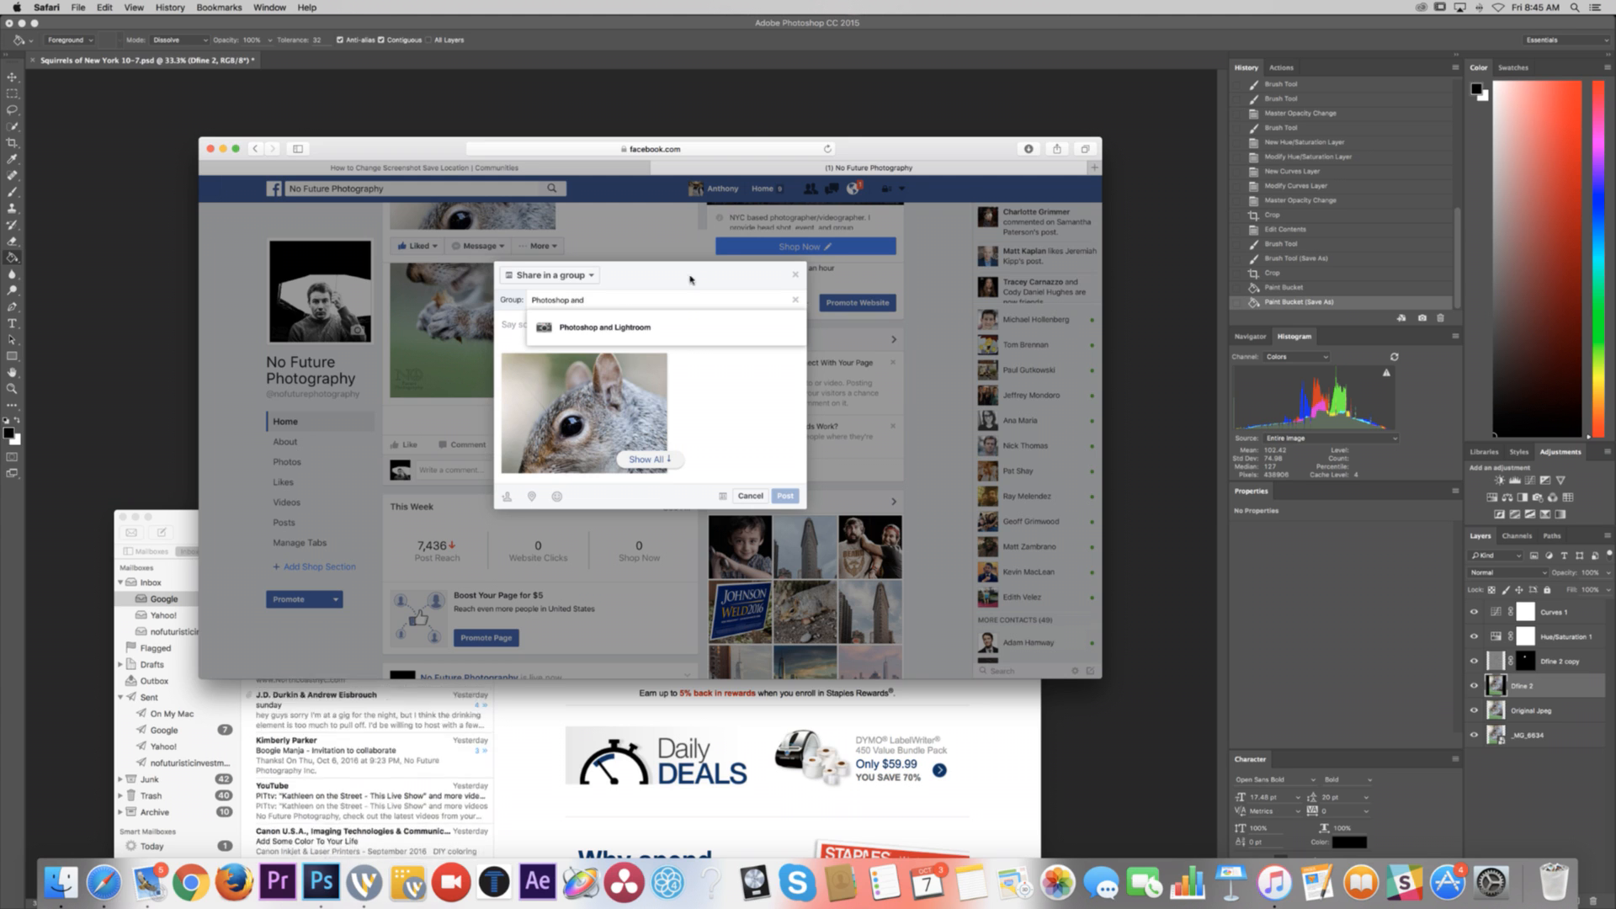
left_click(602, 337)
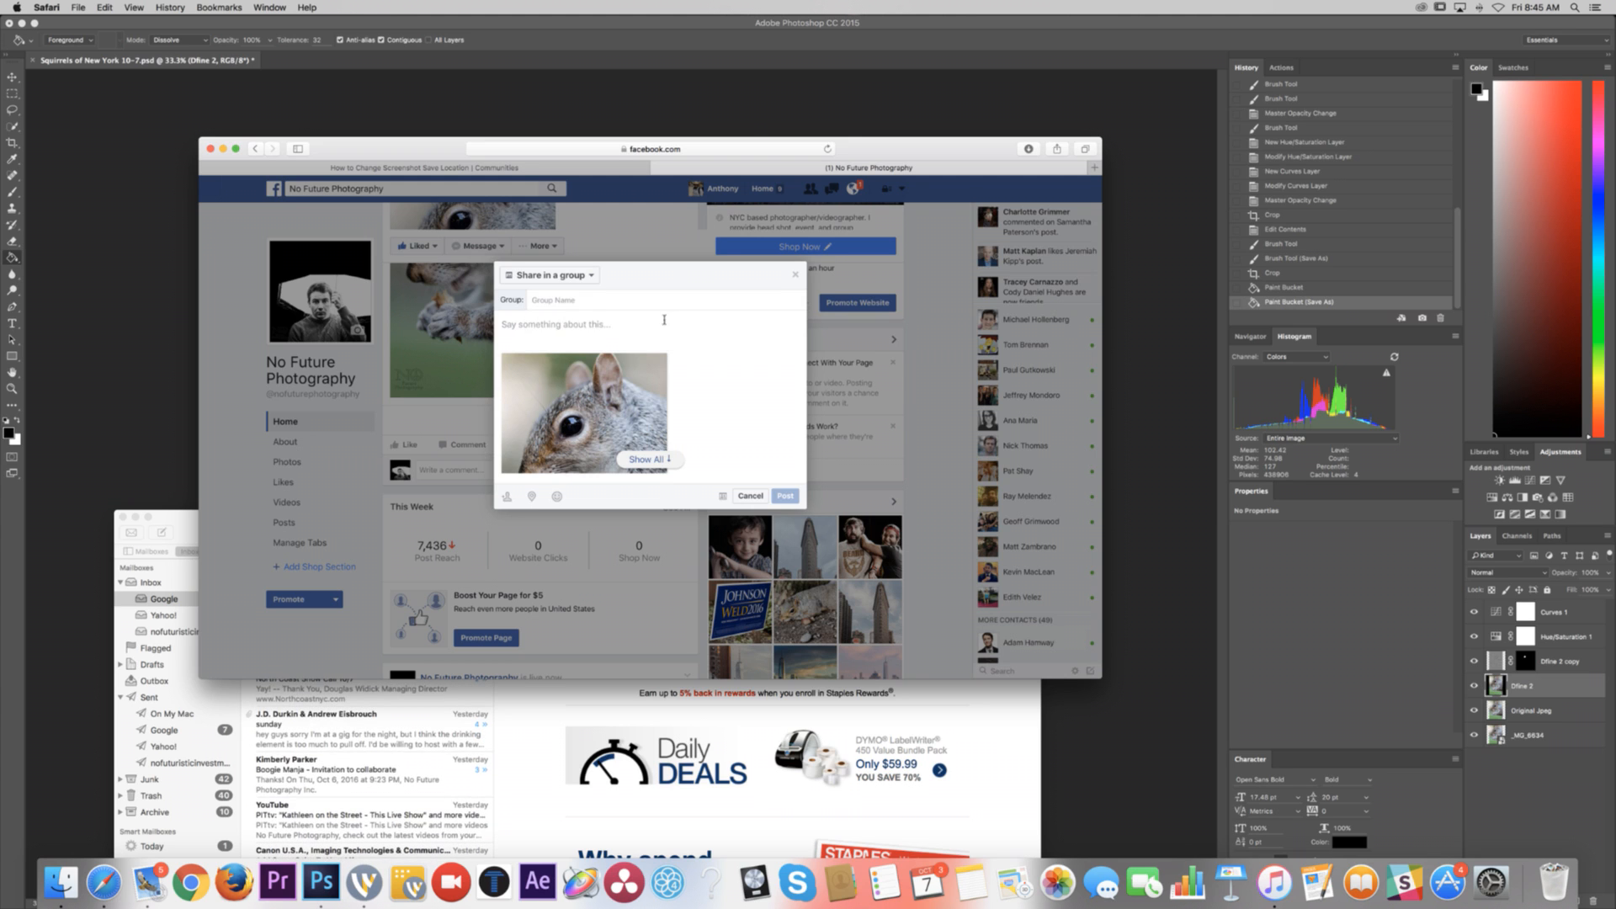
Step: Paste the copied "Squirrels of New York 10-7" title and caption into the share text, with a blank line separating the title from the caption
type("Squirrels of New York 10-7 \"Today, I found a cookie. It was a ginger snap. Technically, I'm not sure if a ginger snap is classified as a cookie or not, but I'll still eat it regardless. I try not to get hung up on words. Yummy!!!\"")
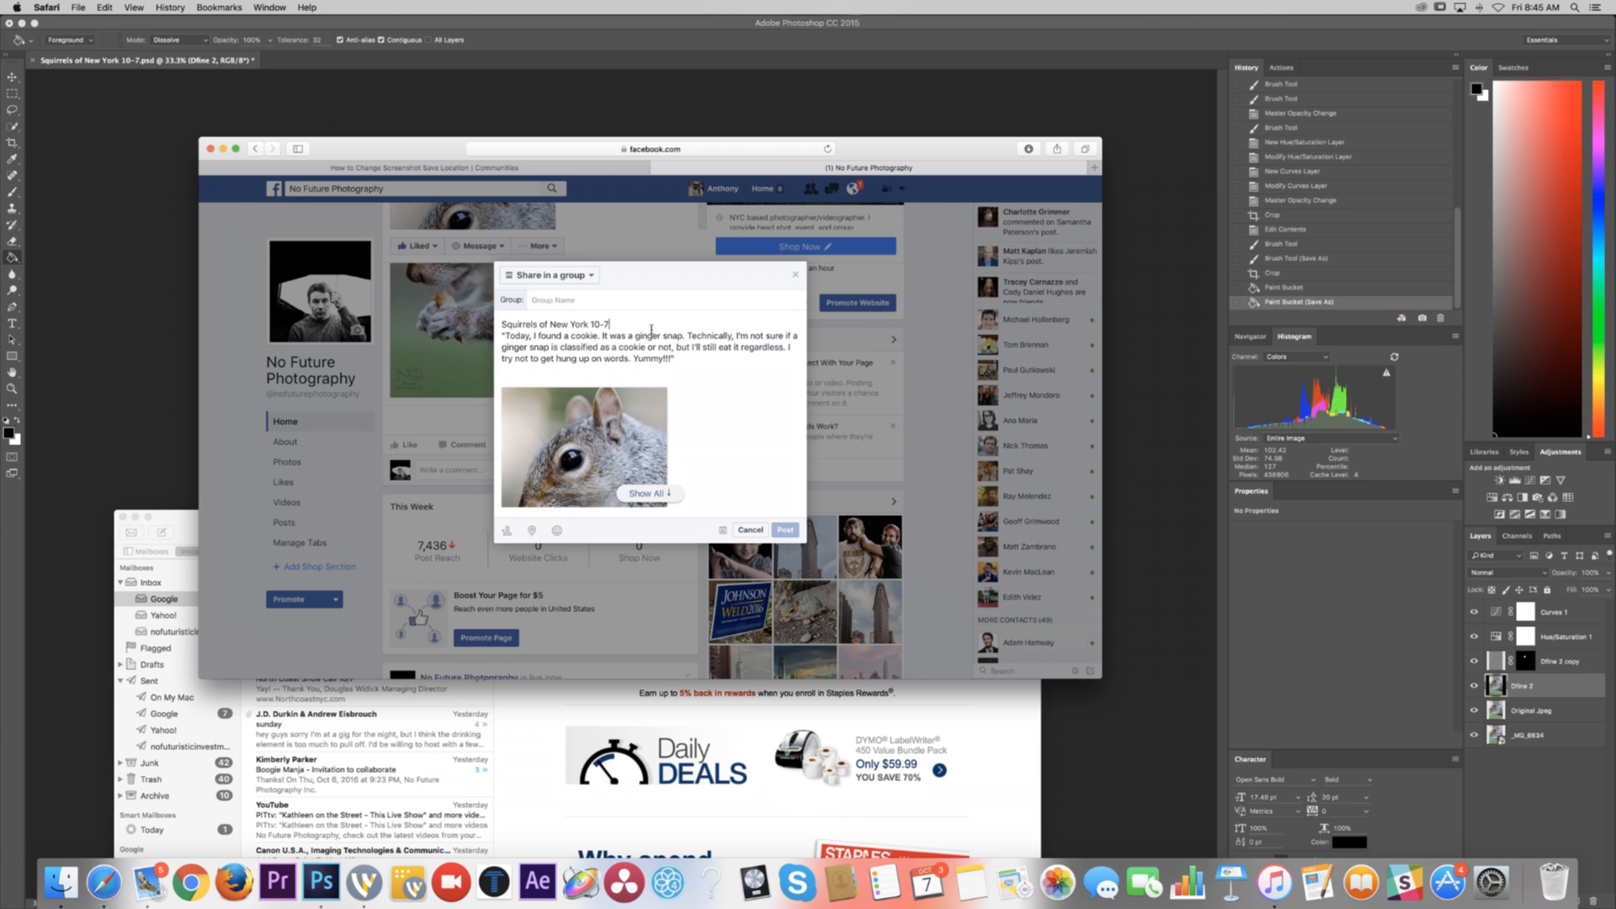
key("Return")
key("Return")
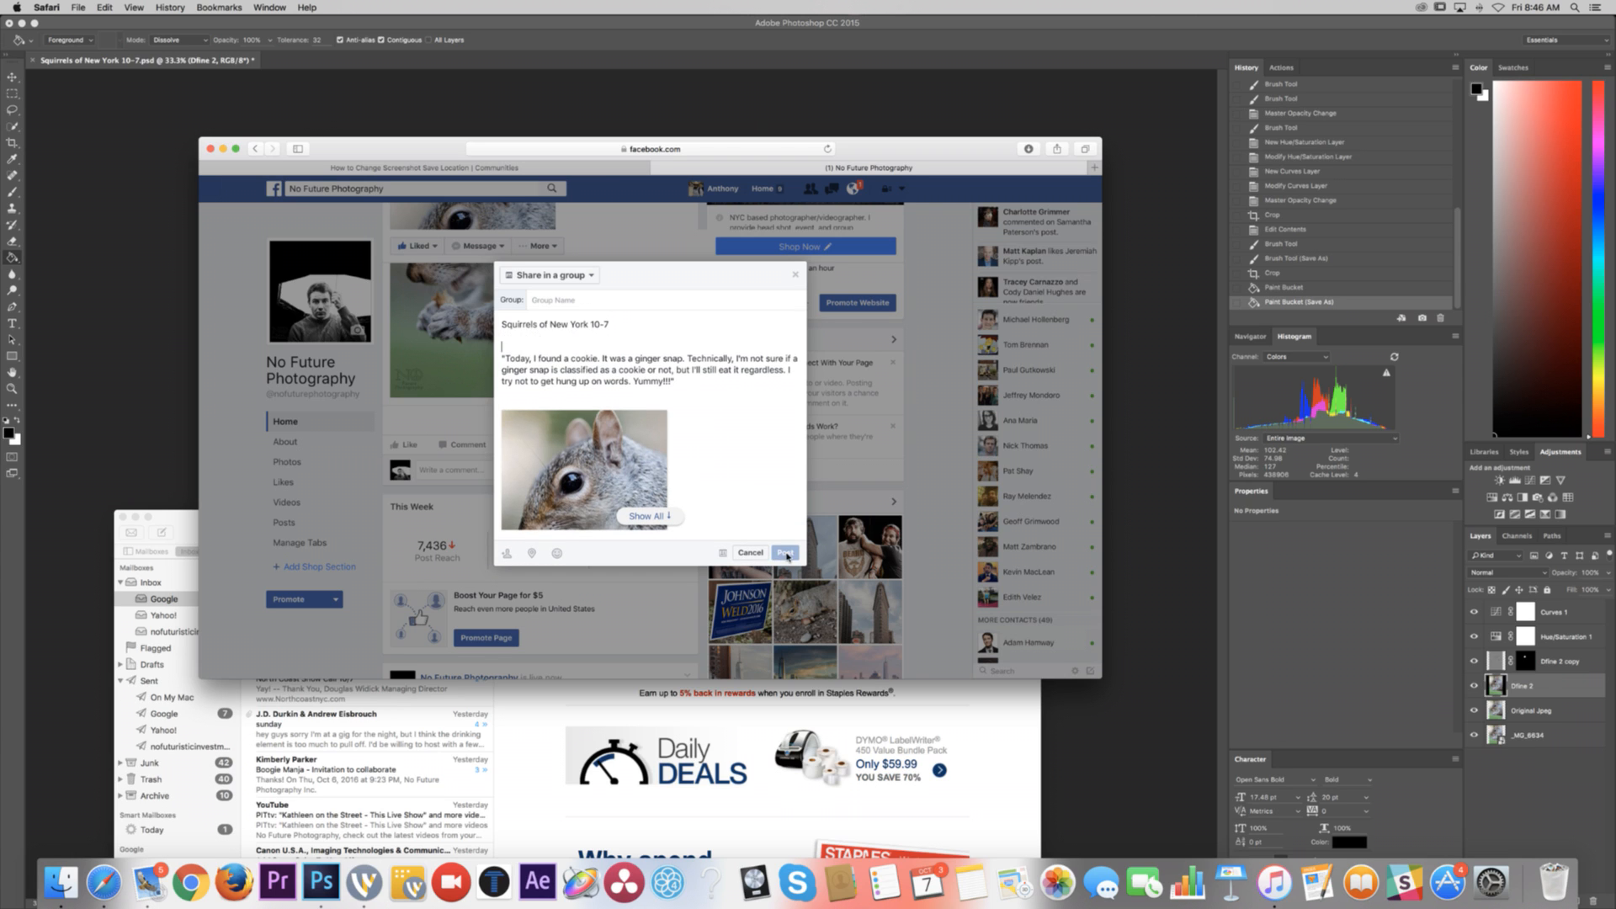
Step: Set the share's group to "Photoshop and Lightroom", post it and switch back to Photoshop
left_click(565, 300)
type("photos")
left_click(563, 328)
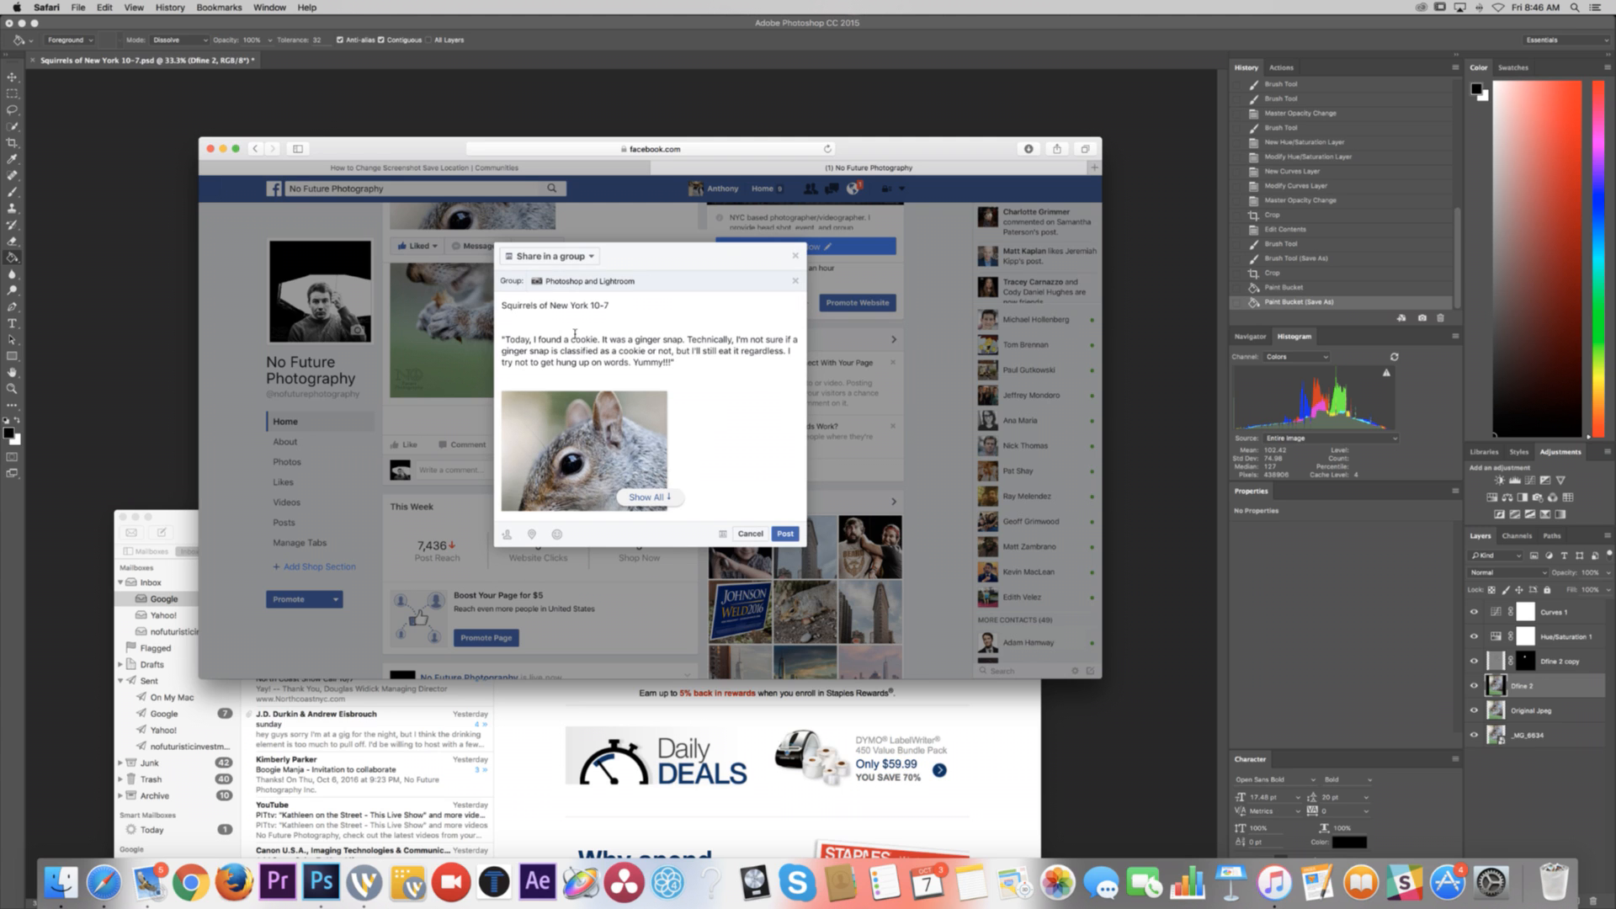
left_click(785, 533)
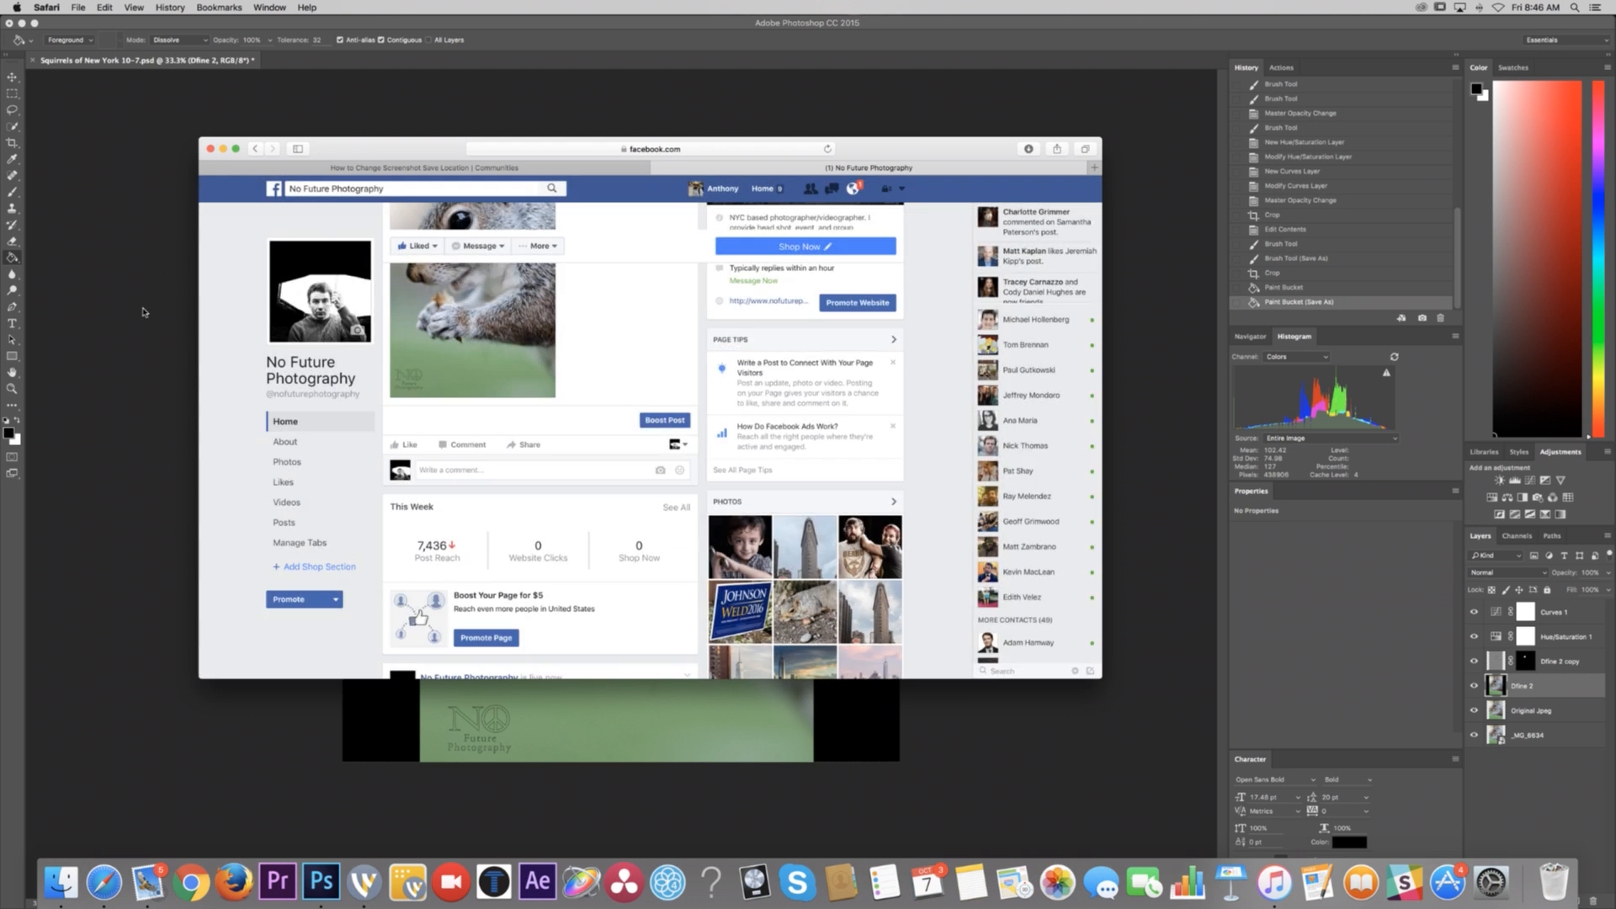
left_click(143, 312)
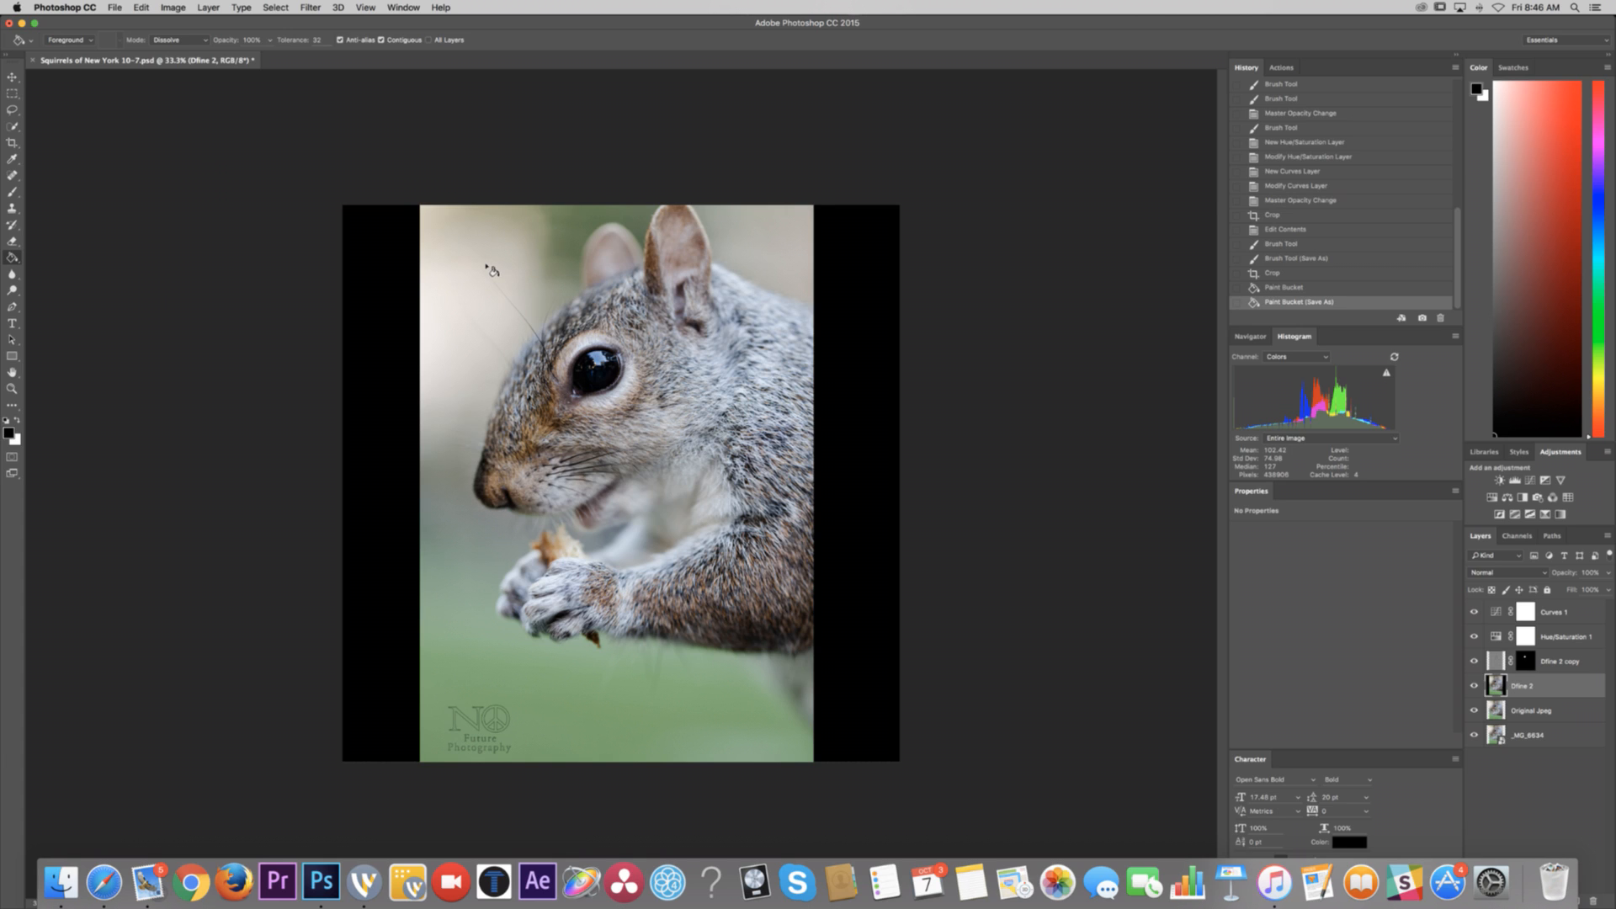
Step: Hide the Curves 1, Hue/Saturation 1 and both Dfine 2 layers, and select the Original Jpeg layer
key("super+equal")
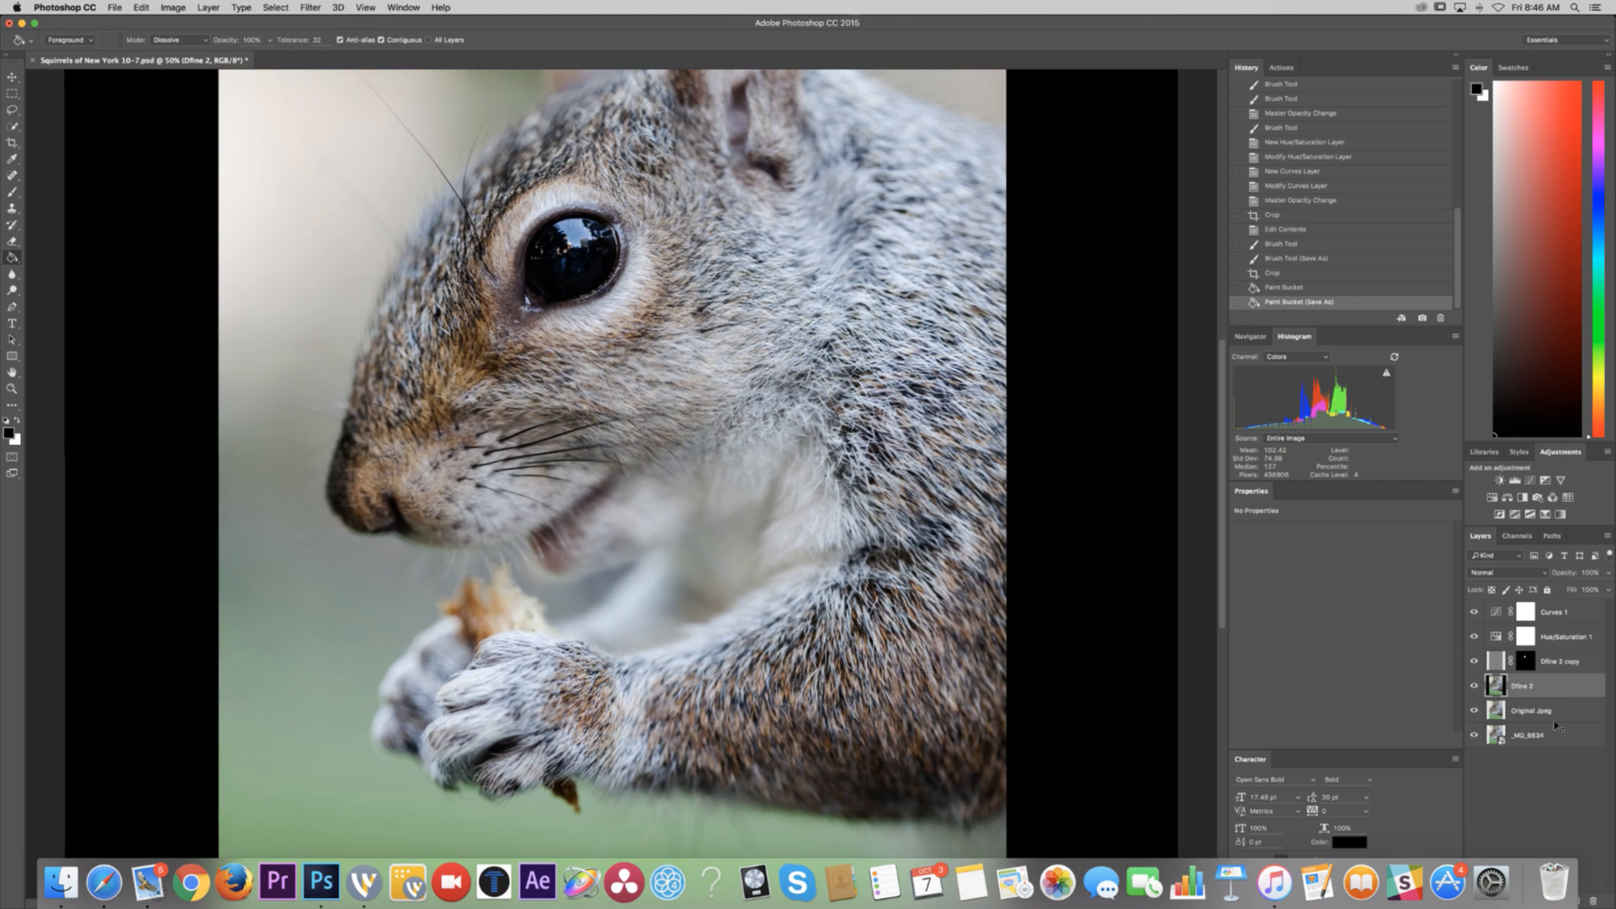
left_click(1475, 660)
left_click(1474, 637)
left_click(1475, 613)
left_click(1533, 710)
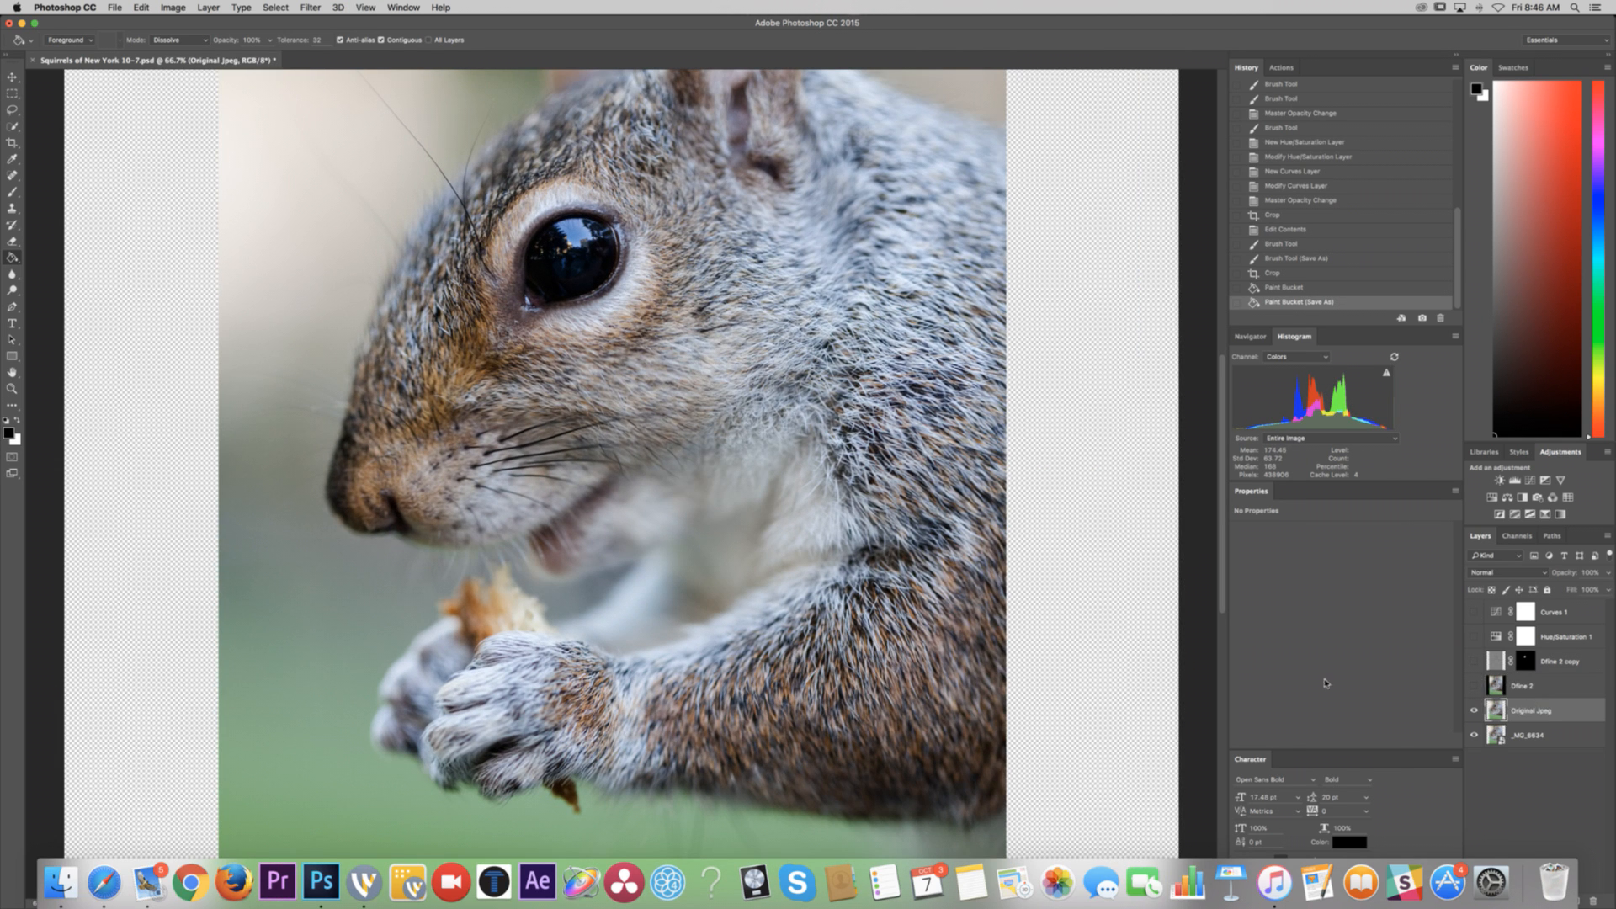
Step: Try to remove the thin outer end of the long whisker above the squirrel's eye with the Spot Healing Brush
scroll(673, 379, "up", 4)
key("j")
scroll(374, 422, "up", 3)
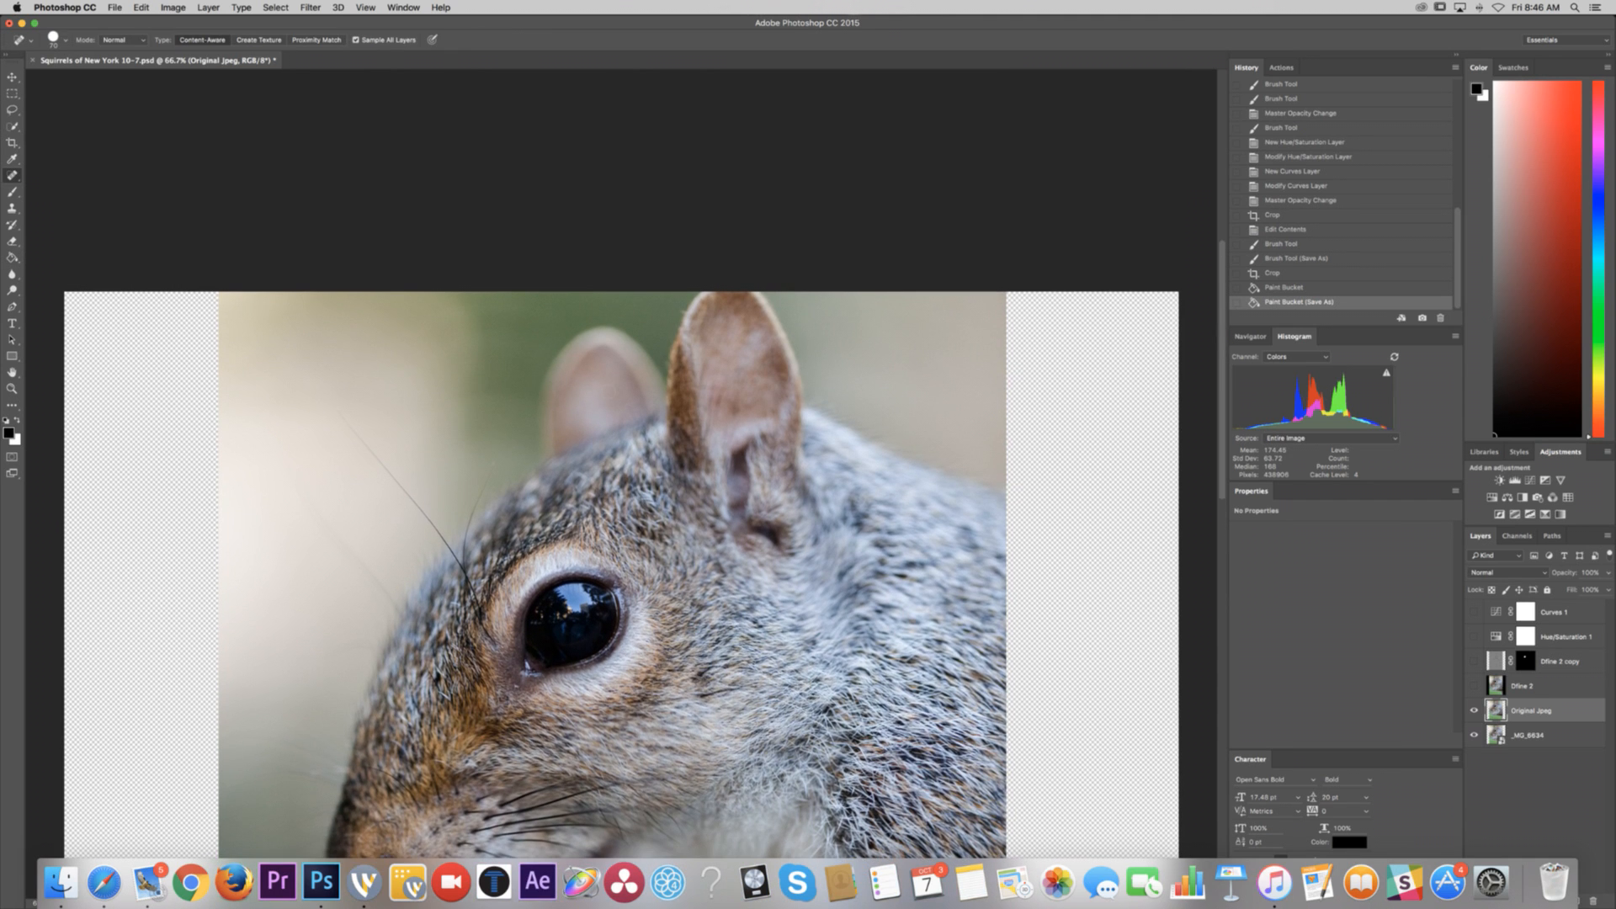
left_click(342, 423)
left_click(344, 423)
left_click(345, 425)
left_click(337, 410)
left_click(346, 423)
left_click(350, 429)
left_click(353, 432)
left_click(361, 440)
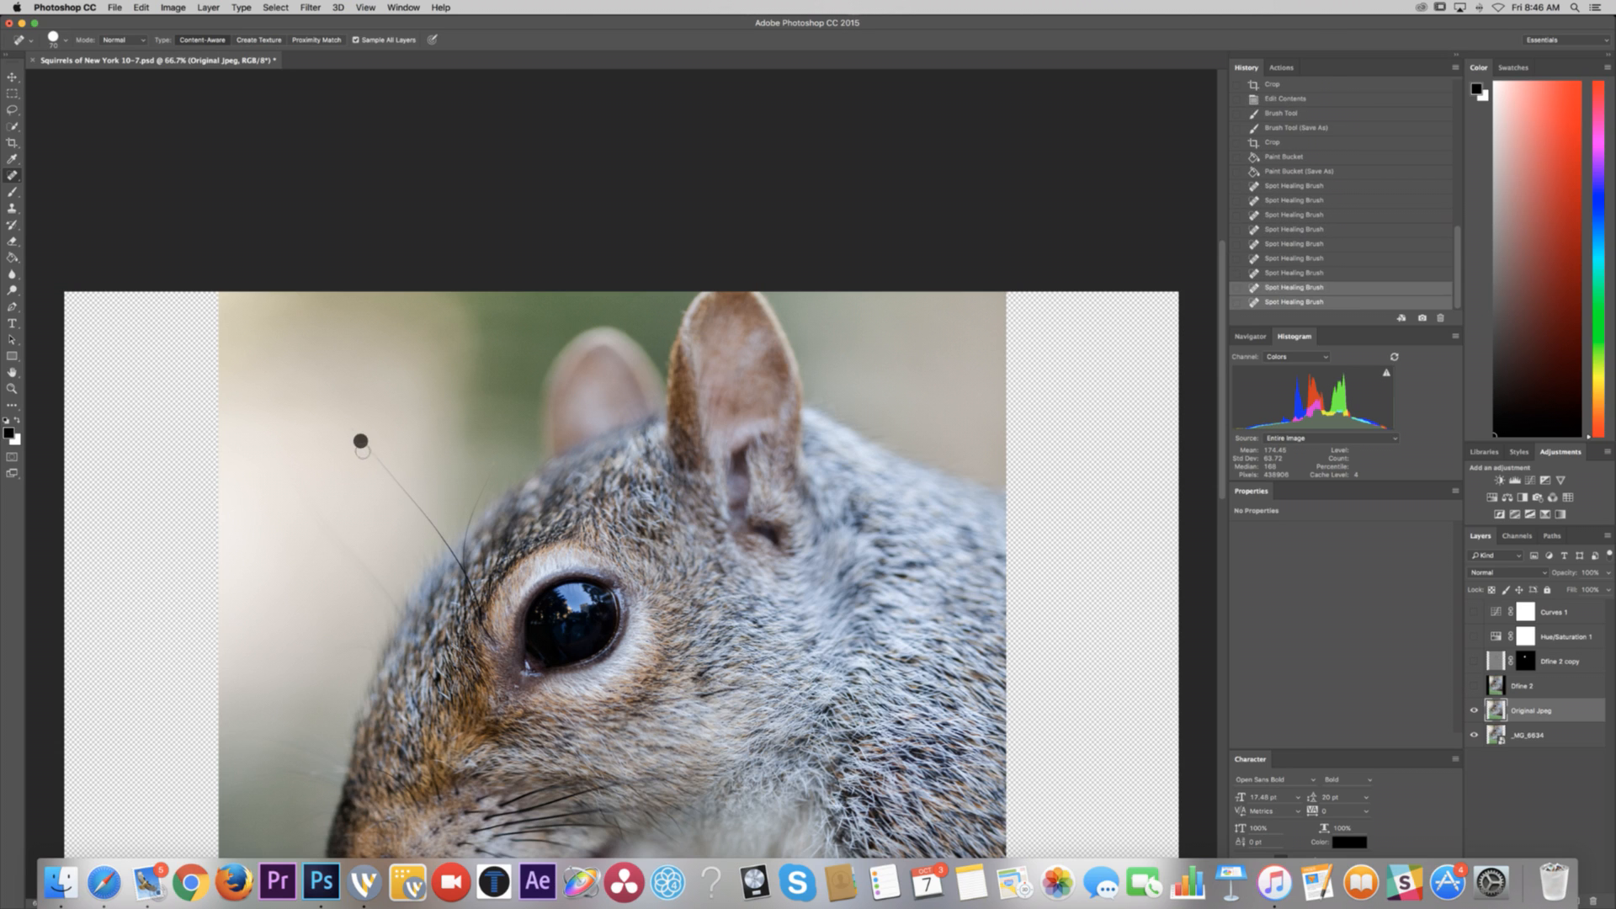
left_click(360, 447)
left_click(354, 429)
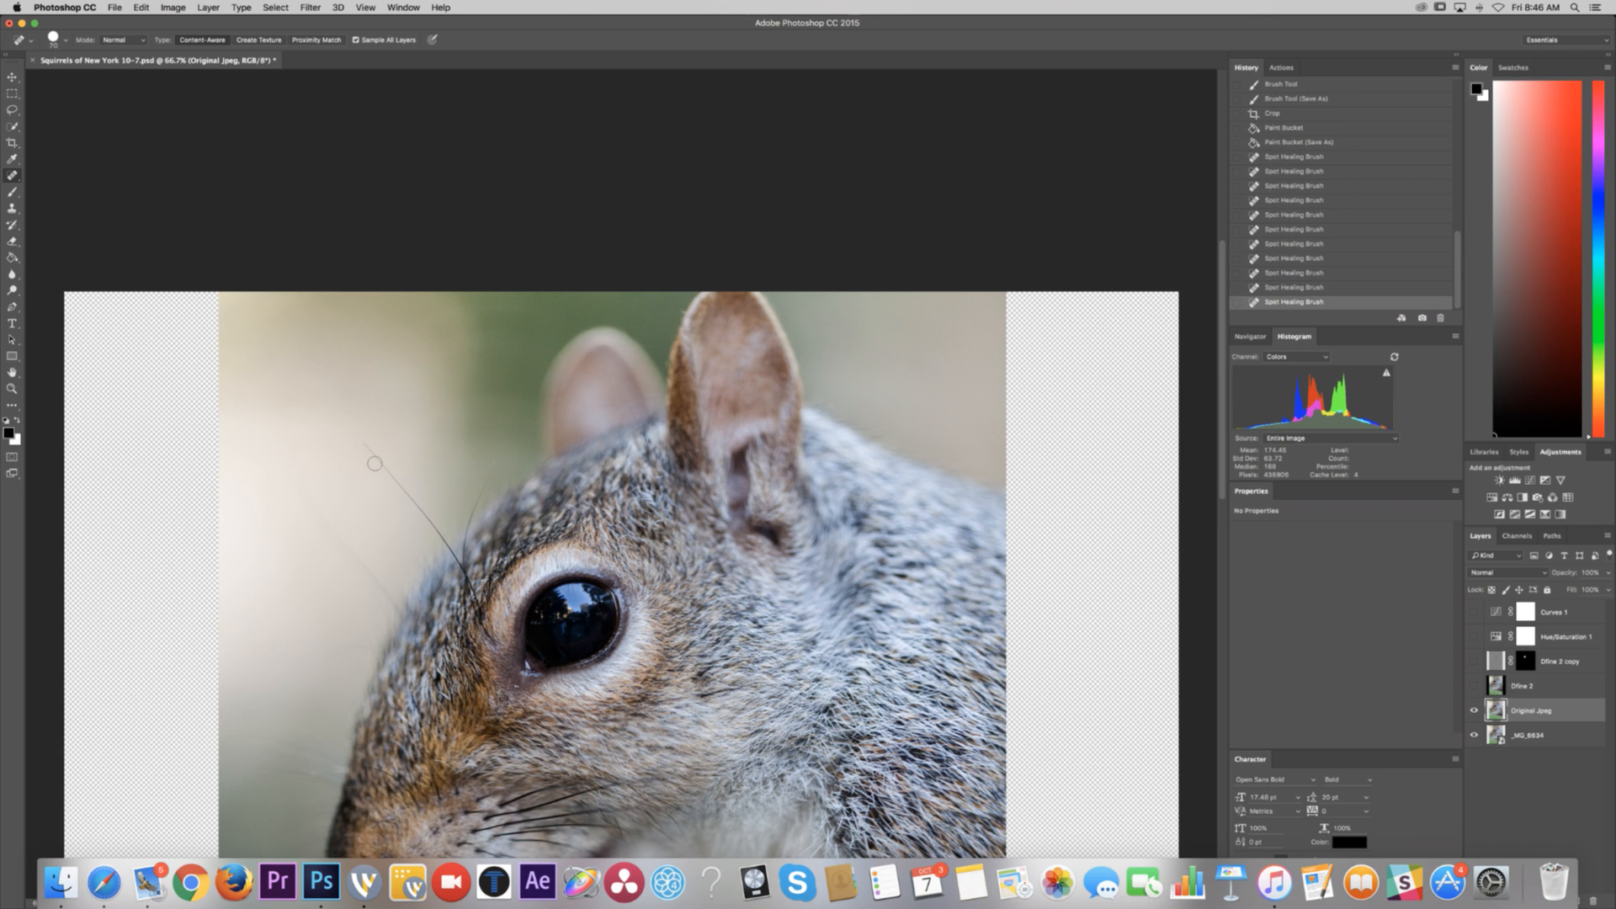
left_click(361, 444)
left_click(363, 453)
left_click(369, 447)
Step: Enlarge the Clone Stamp brush and cover the next stretch of the long whisker with the surrounding background
key("s")
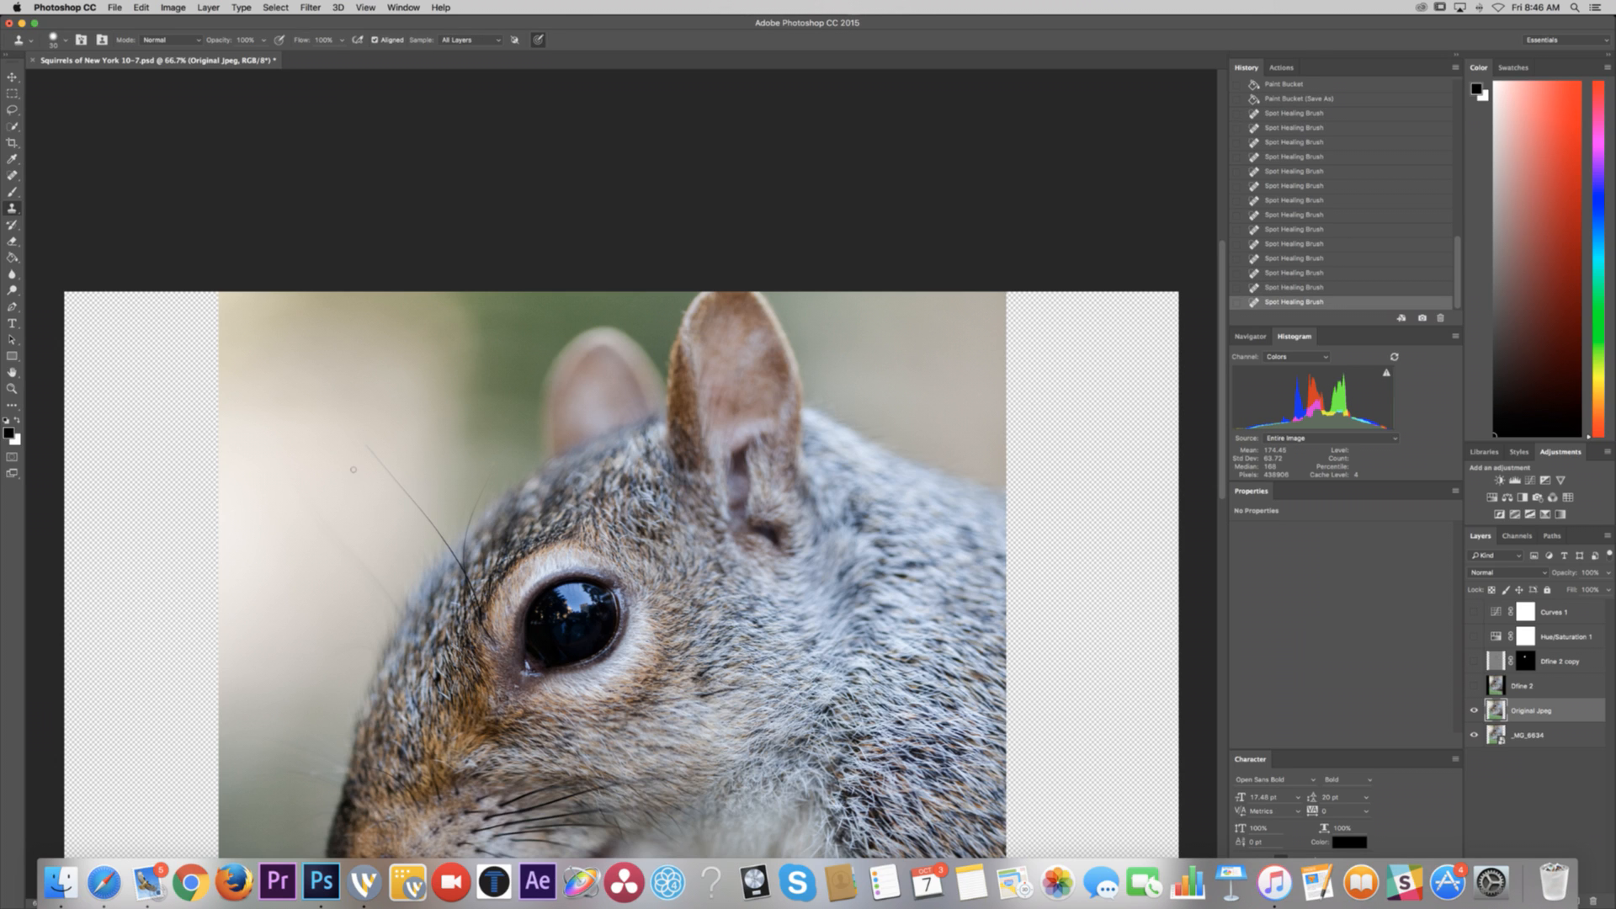
key("bracketright")
key("bracketright")
key("bracketright")
key("bracketright")
key("bracketright")
left_click(371, 456)
left_click(373, 460)
left_click(375, 463)
left_click(378, 468)
left_click(381, 473)
left_click(385, 477)
left_click(389, 483)
left_click(393, 488)
left_click(390, 479)
left_click(386, 472)
left_click(384, 465)
left_click(382, 459)
left_click(380, 455)
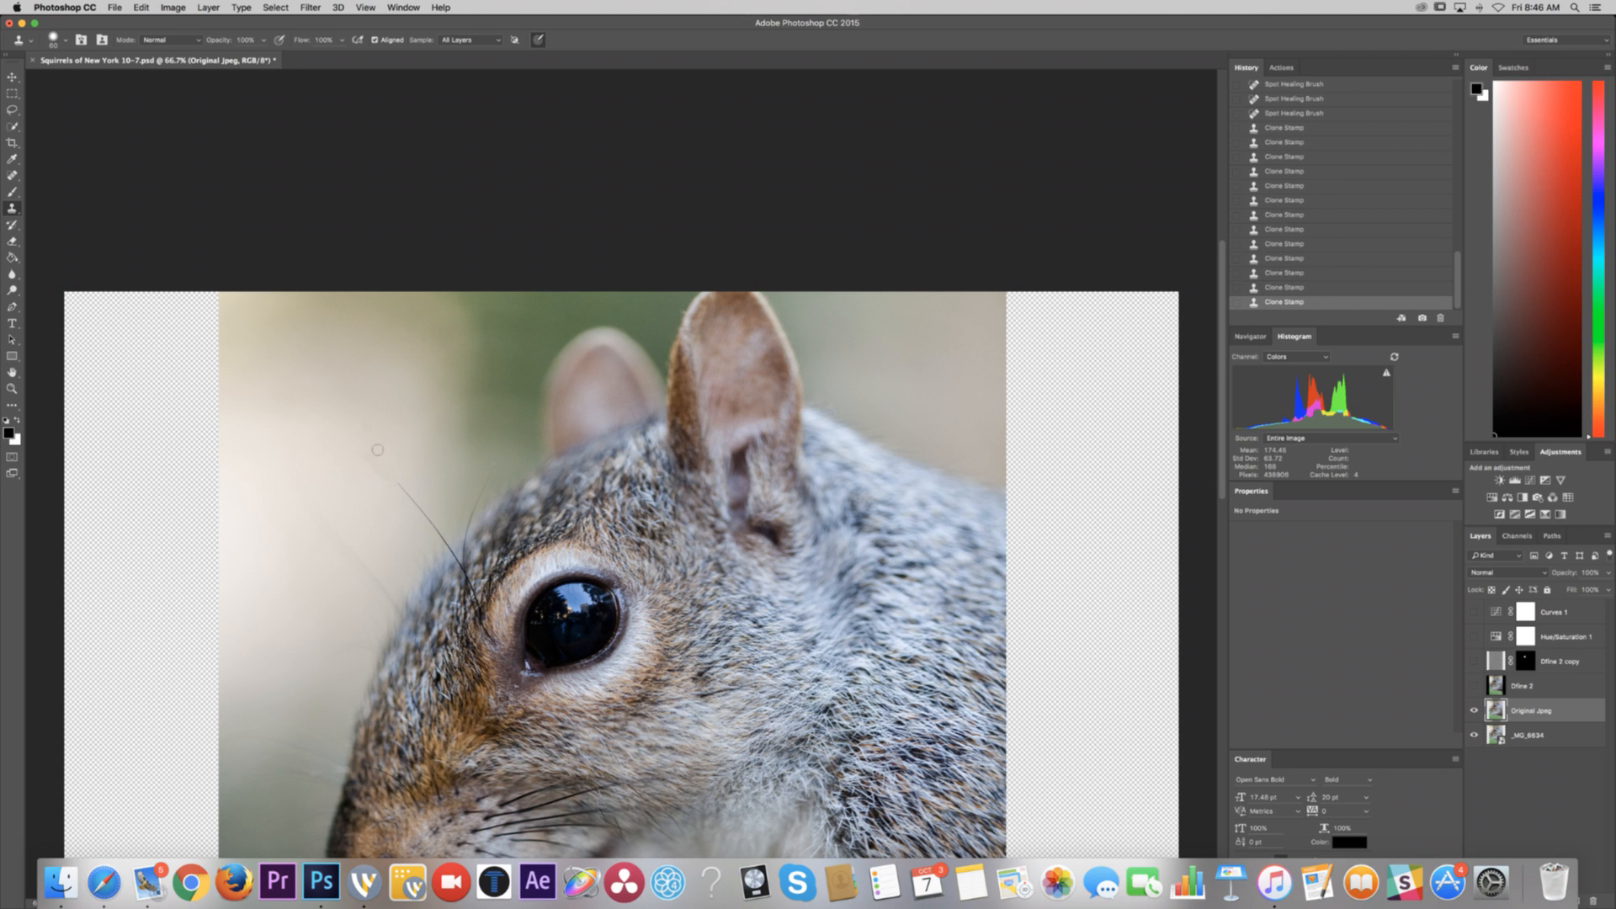
Step: Clean up the cloned whisker area with the Spot Healing Brush and erase the end of the fainter whisker beside the forehead
key("j")
left_click(368, 458)
left_click(378, 470)
left_click(389, 482)
left_click(393, 476)
left_click(386, 472)
left_click(361, 437)
left_click(311, 530)
left_click(318, 523)
left_click(328, 528)
left_click(331, 532)
left_click(335, 538)
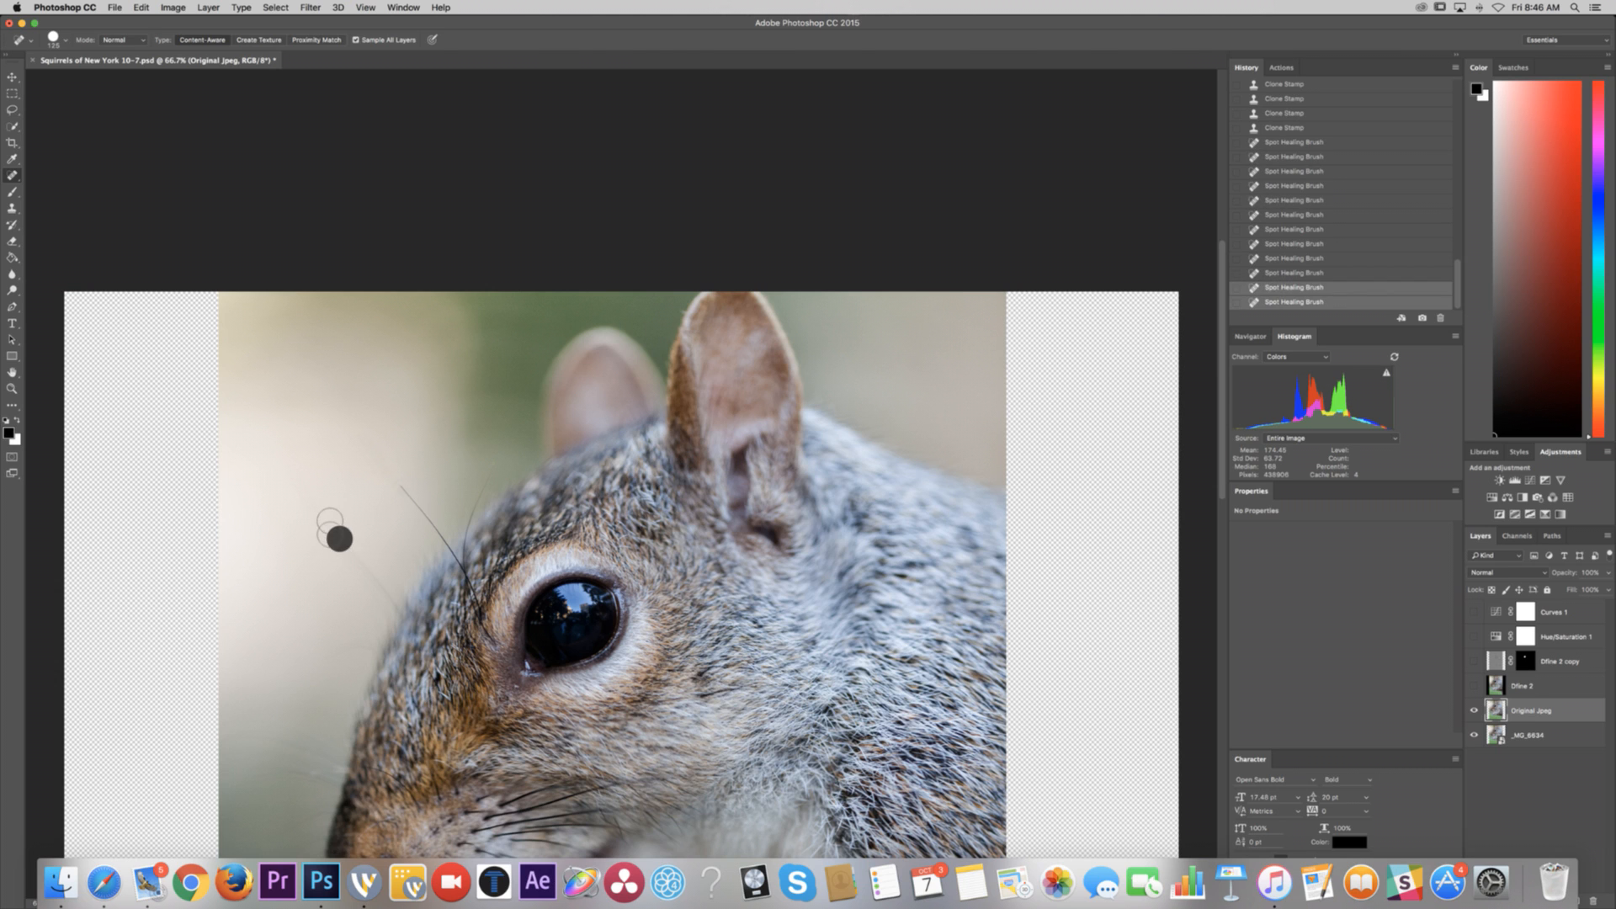
Step: Examine the remaining stray hairs around the squirrel's muzzle, paws and underside of the arm
scroll(330, 526, "down", 5)
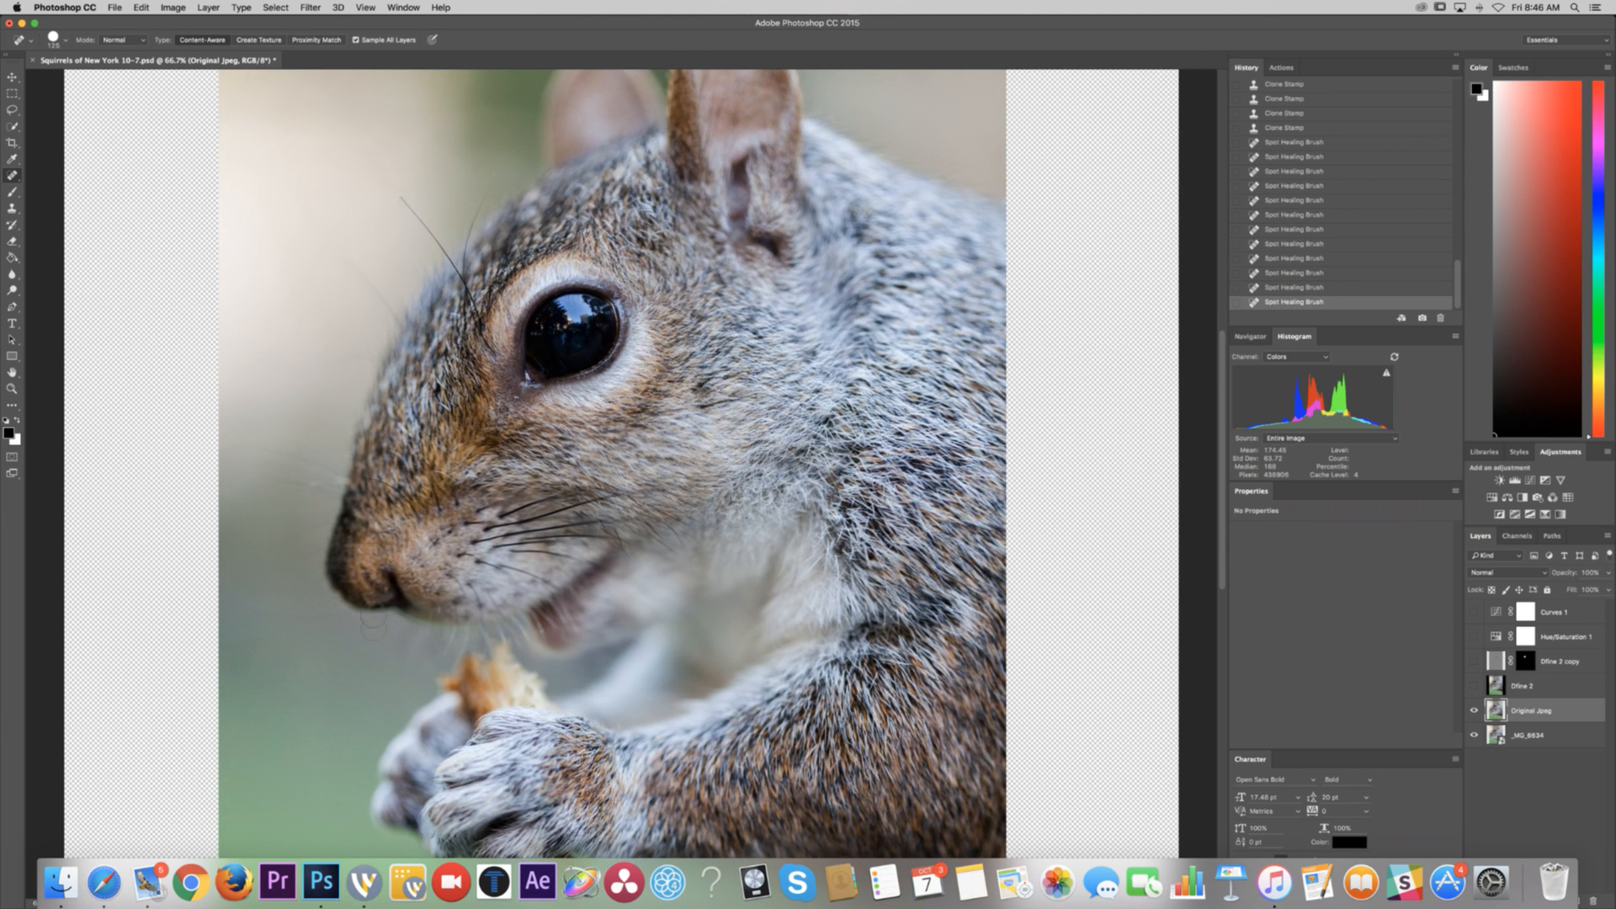
scroll(377, 596, "down", 3)
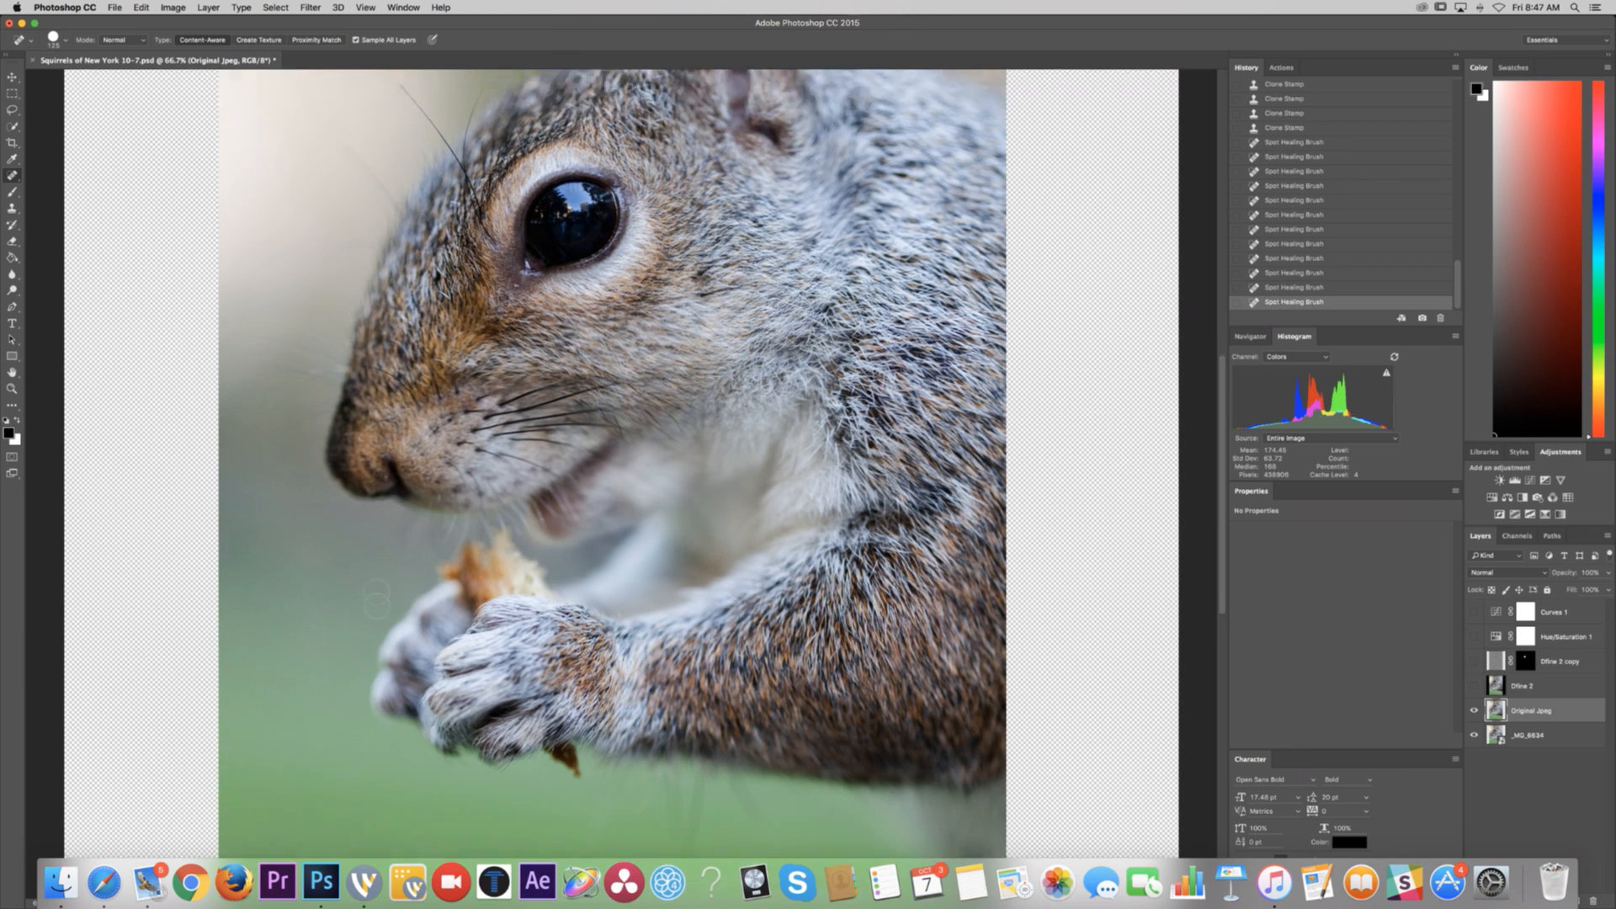
scroll(462, 578, "right", 3)
scroll(505, 581, "down", 5)
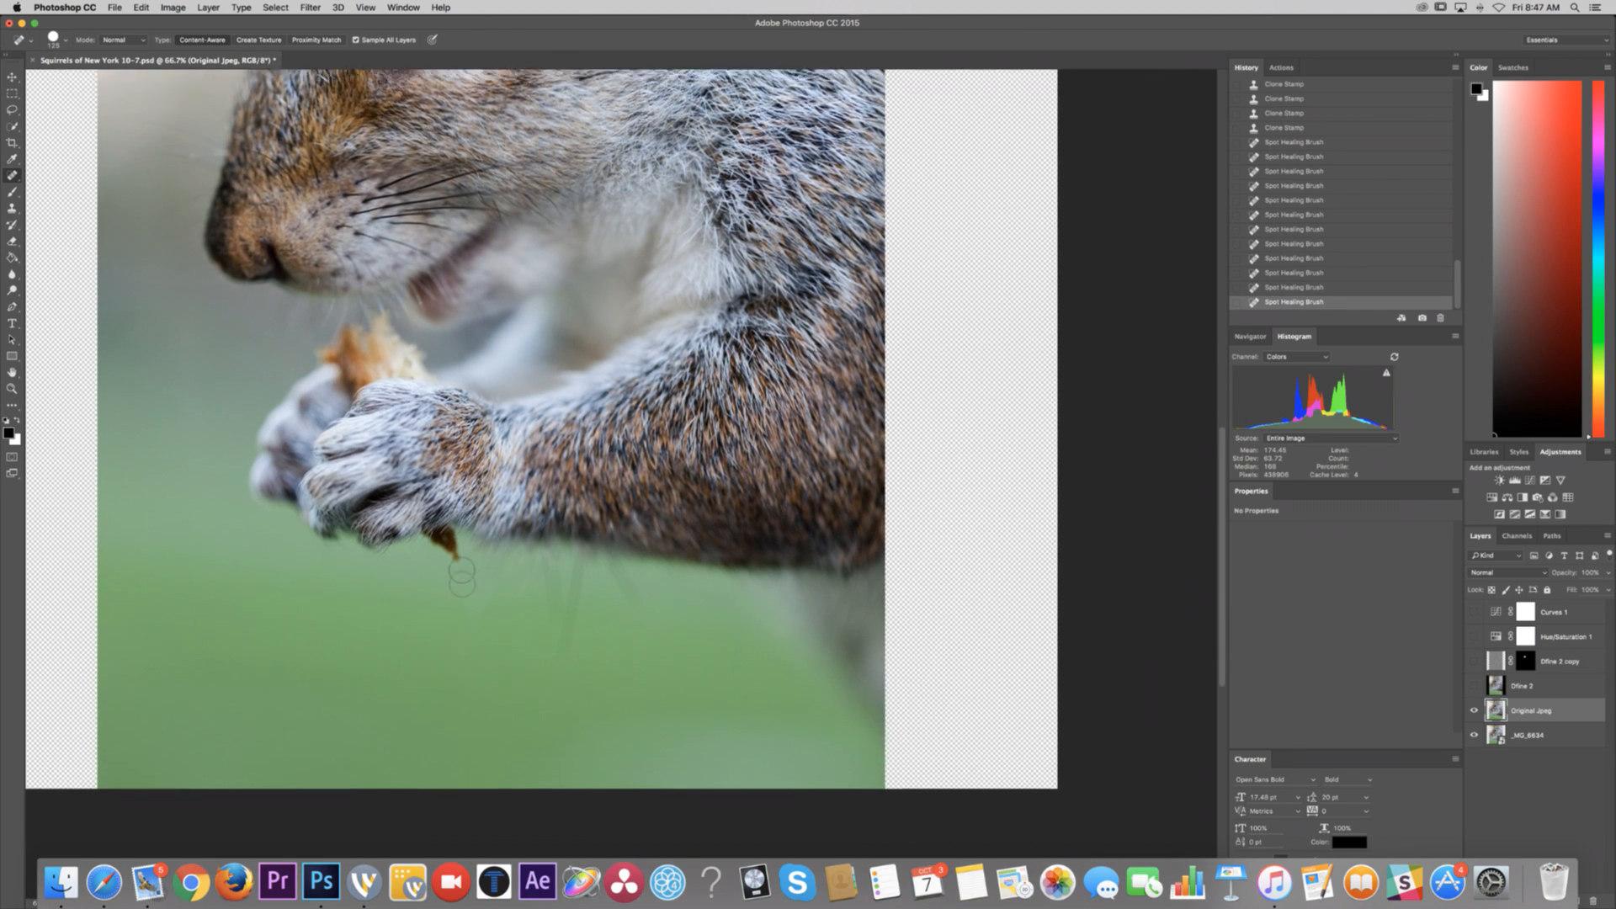
scroll(615, 586, "up", 10)
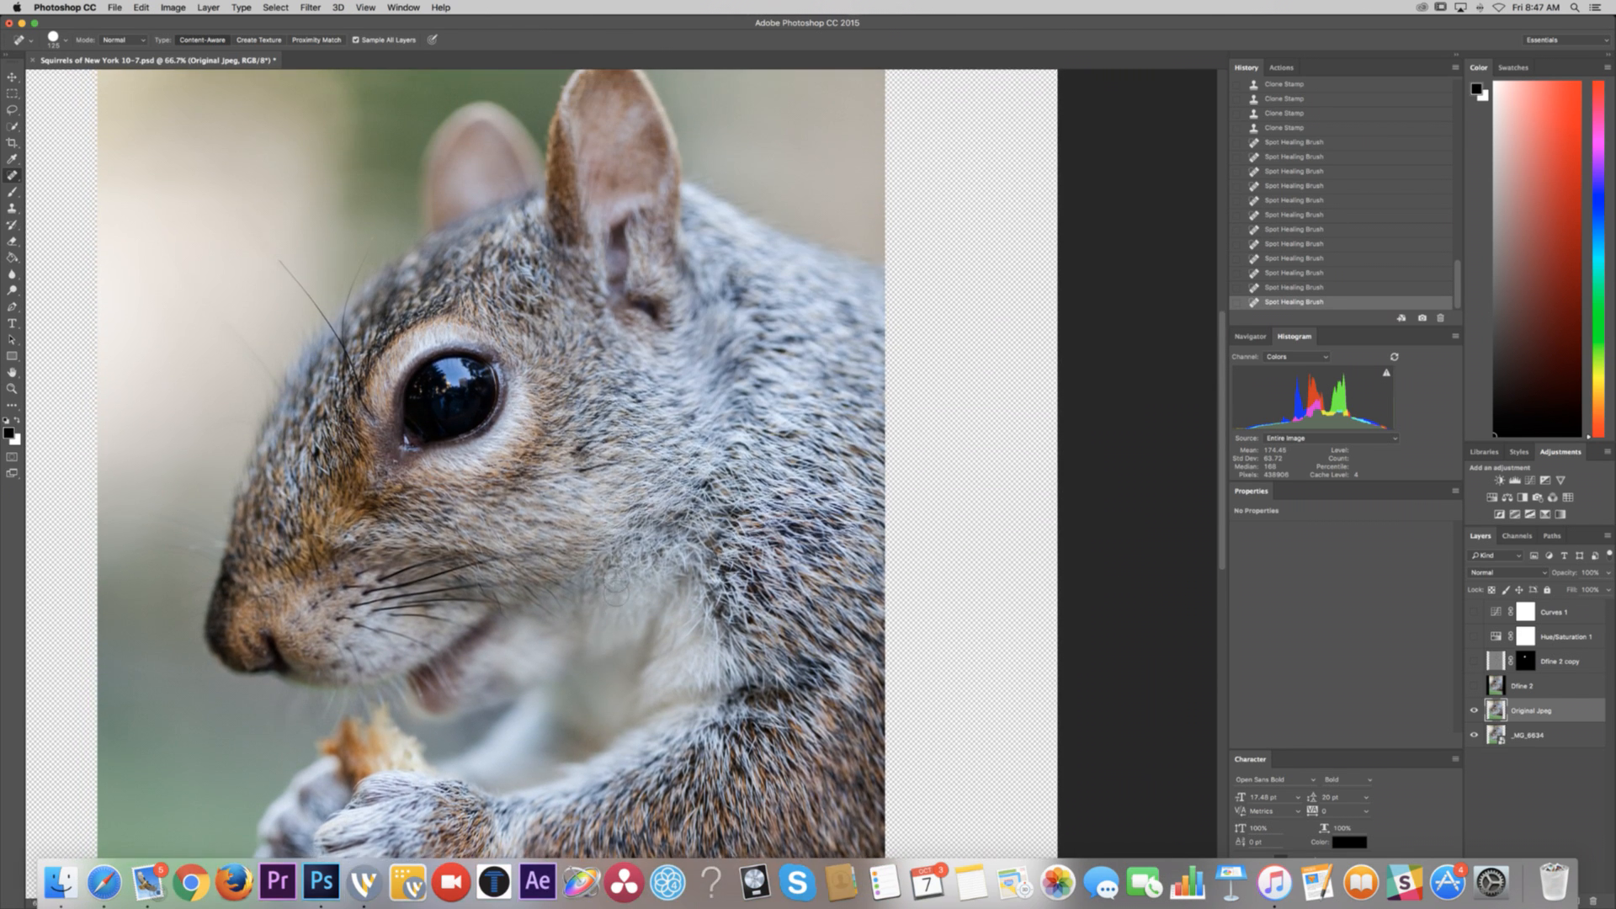
scroll(1320, 177, "up", 5)
Step: Revert the image to the Paint Bucket (Save As) history state from before the retouching and fit it to the window
scroll(1320, 176, "up", 4)
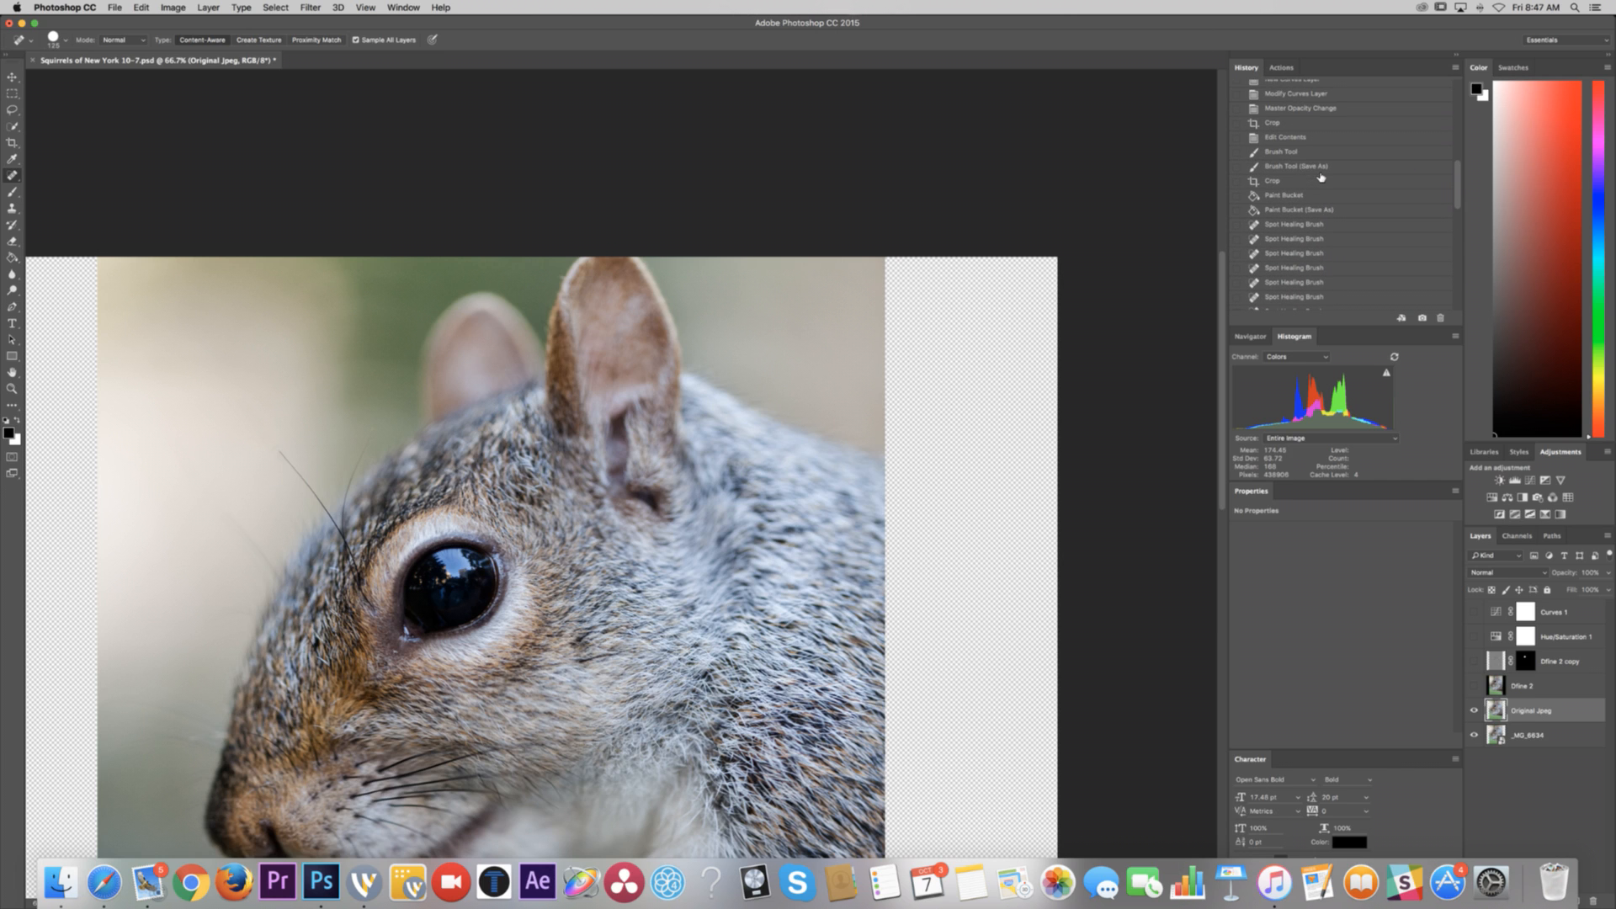
left_click(1282, 194)
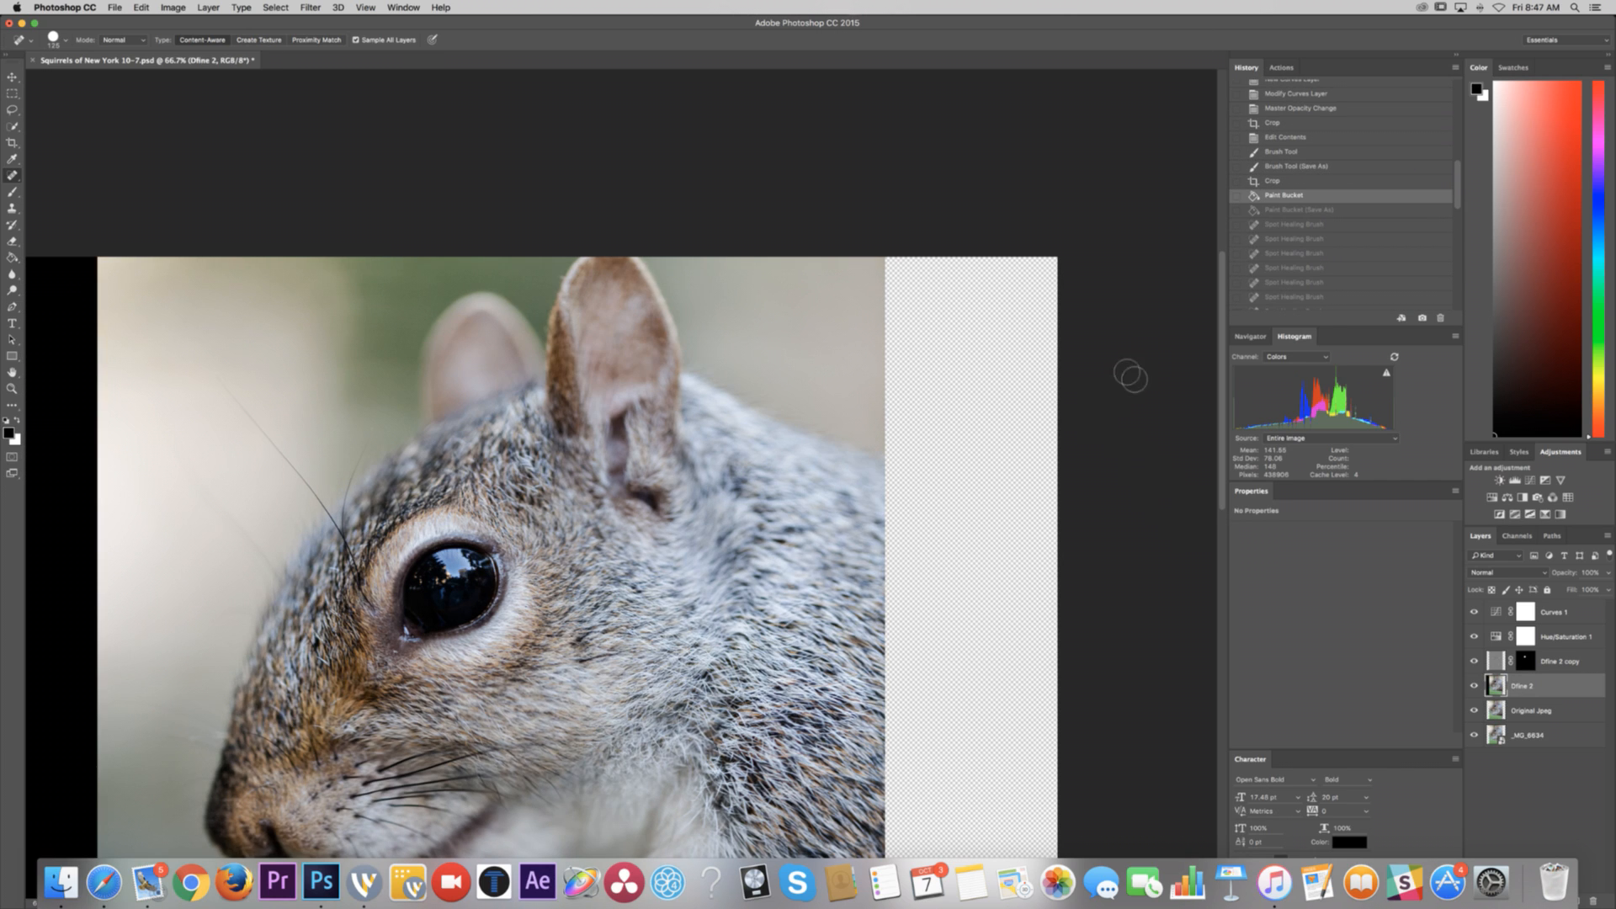
left_click(1308, 209)
key("super+0")
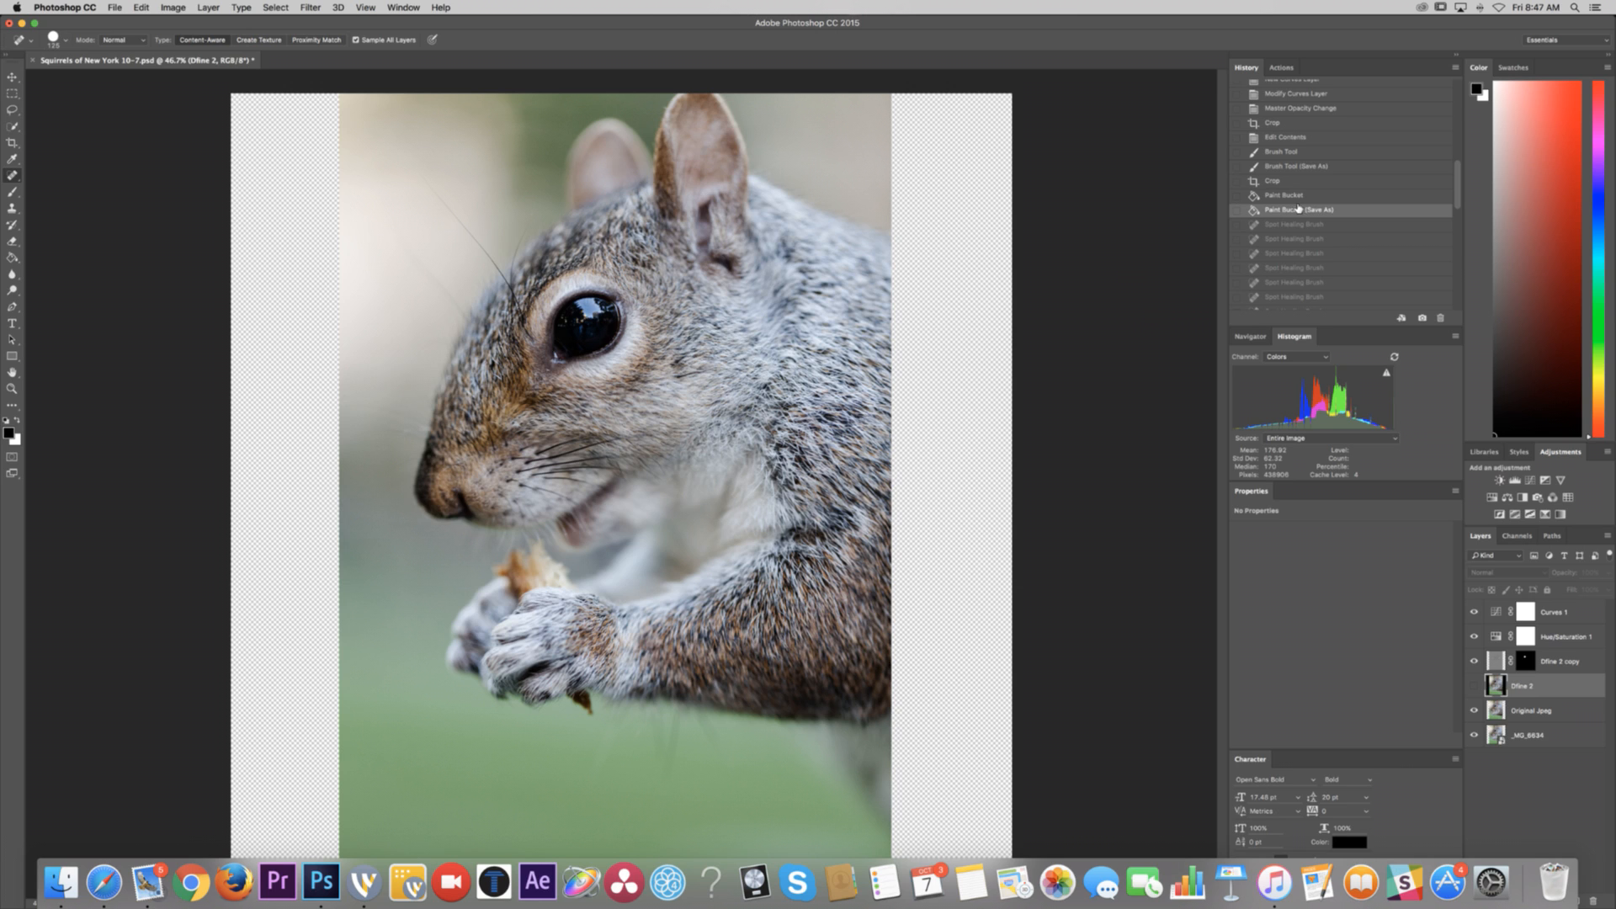
Step: Show the Dfine 2 layer with the black side bars and watermark again, and save the PSD
key("g")
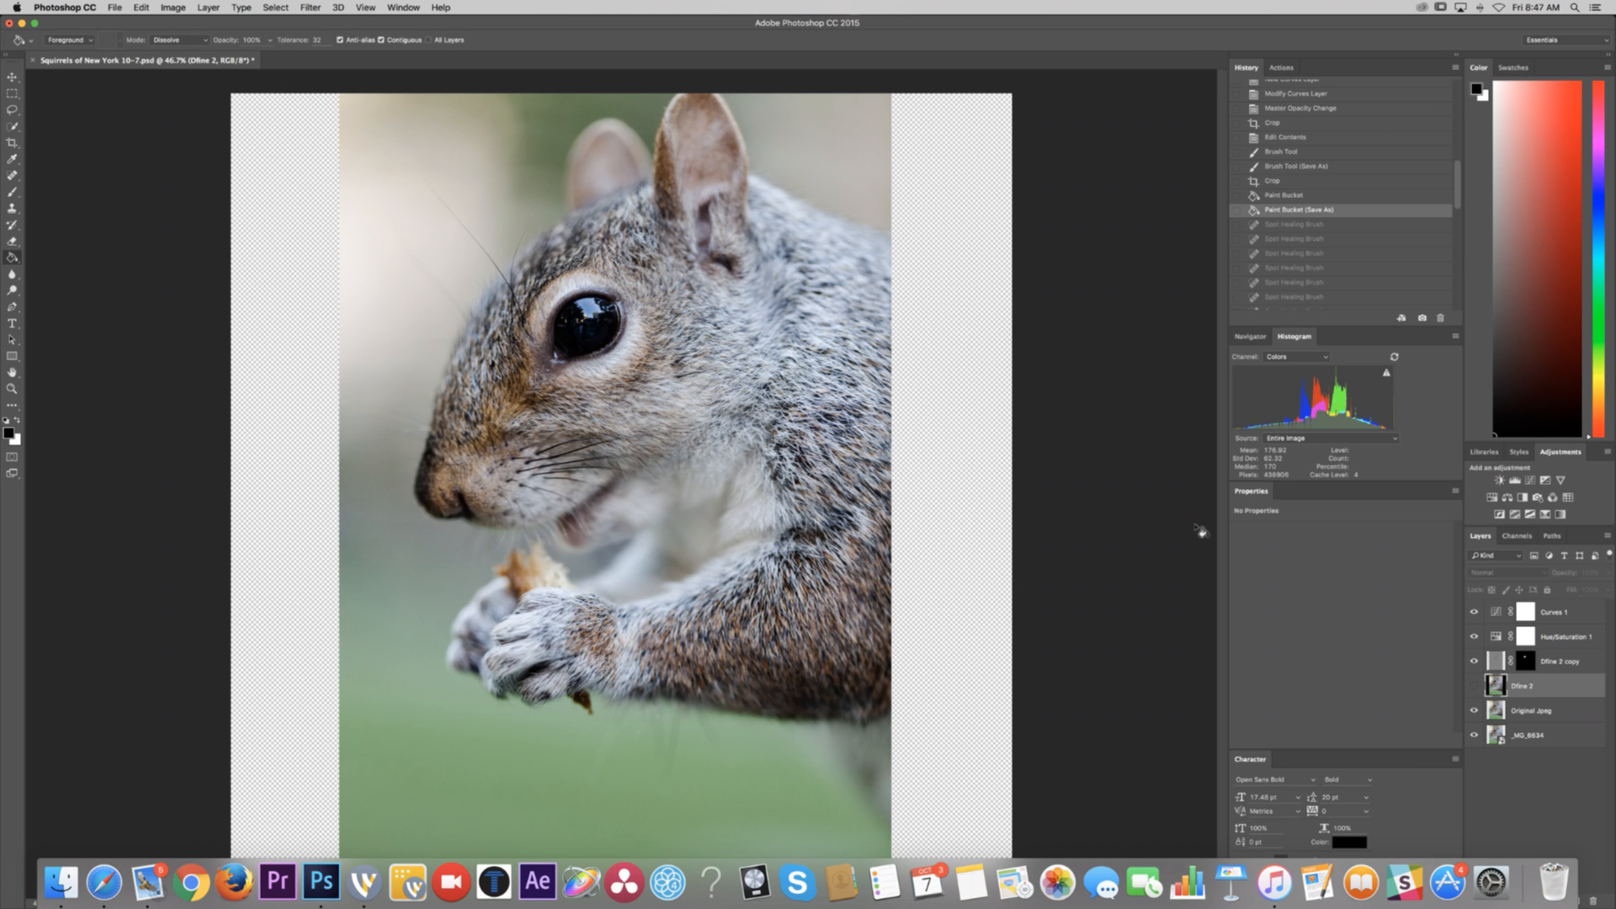
left_click(1474, 686)
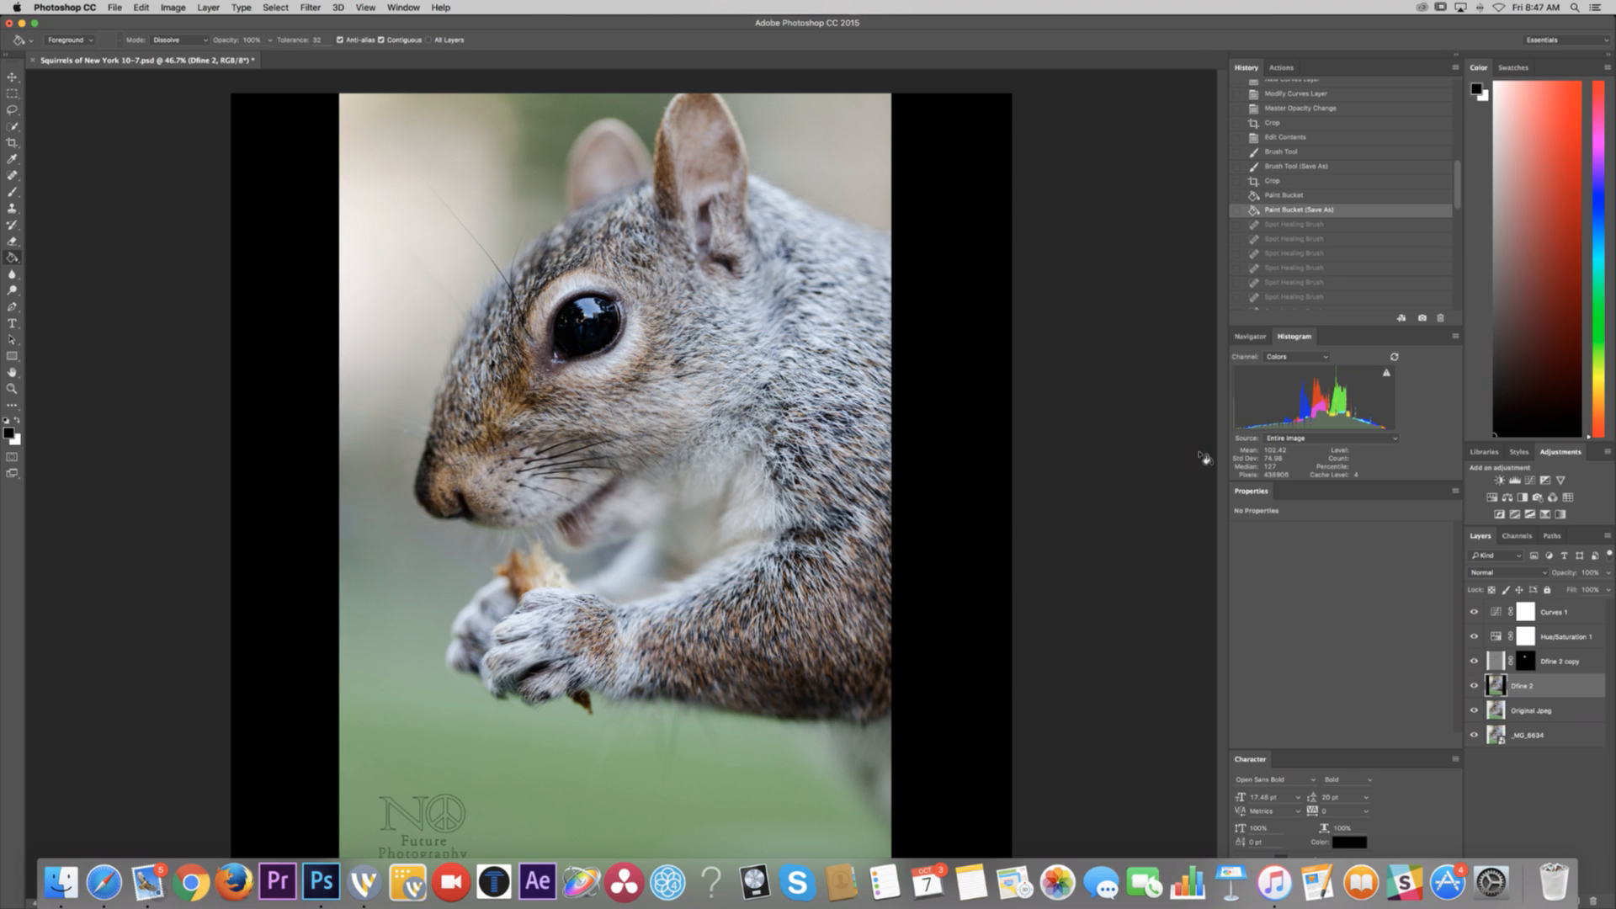
key("super+minus")
key("super+s")
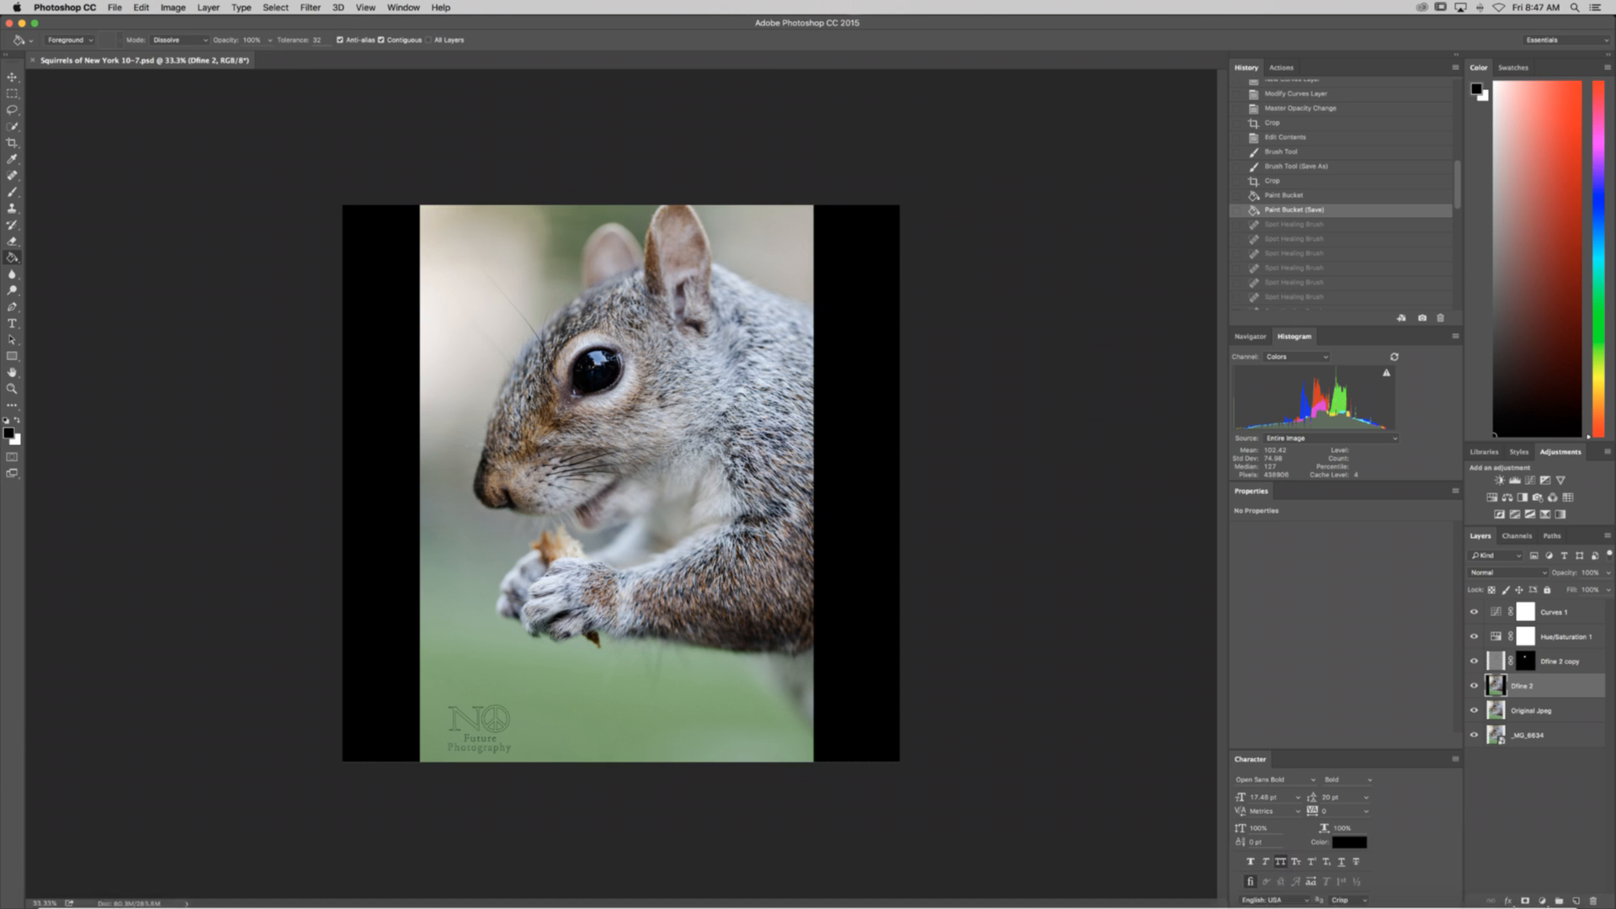
Step: Switch to Safari, look through the Facebook page's posts and notifications, and move the browser window out of view
key("super+Tab")
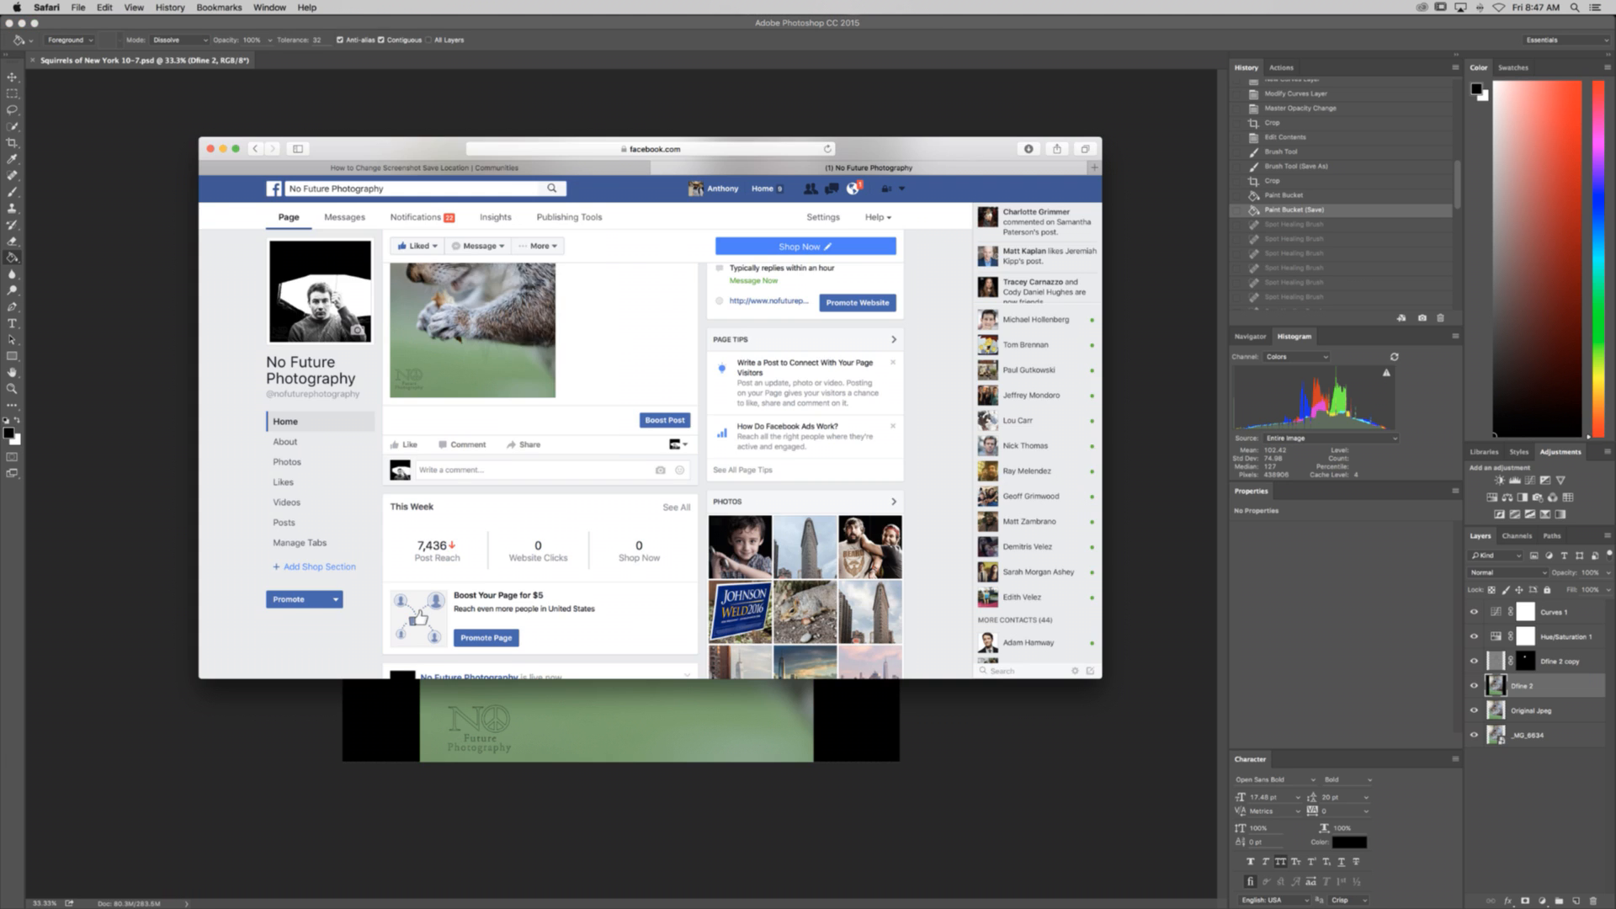
scroll(568, 433, "down", 10)
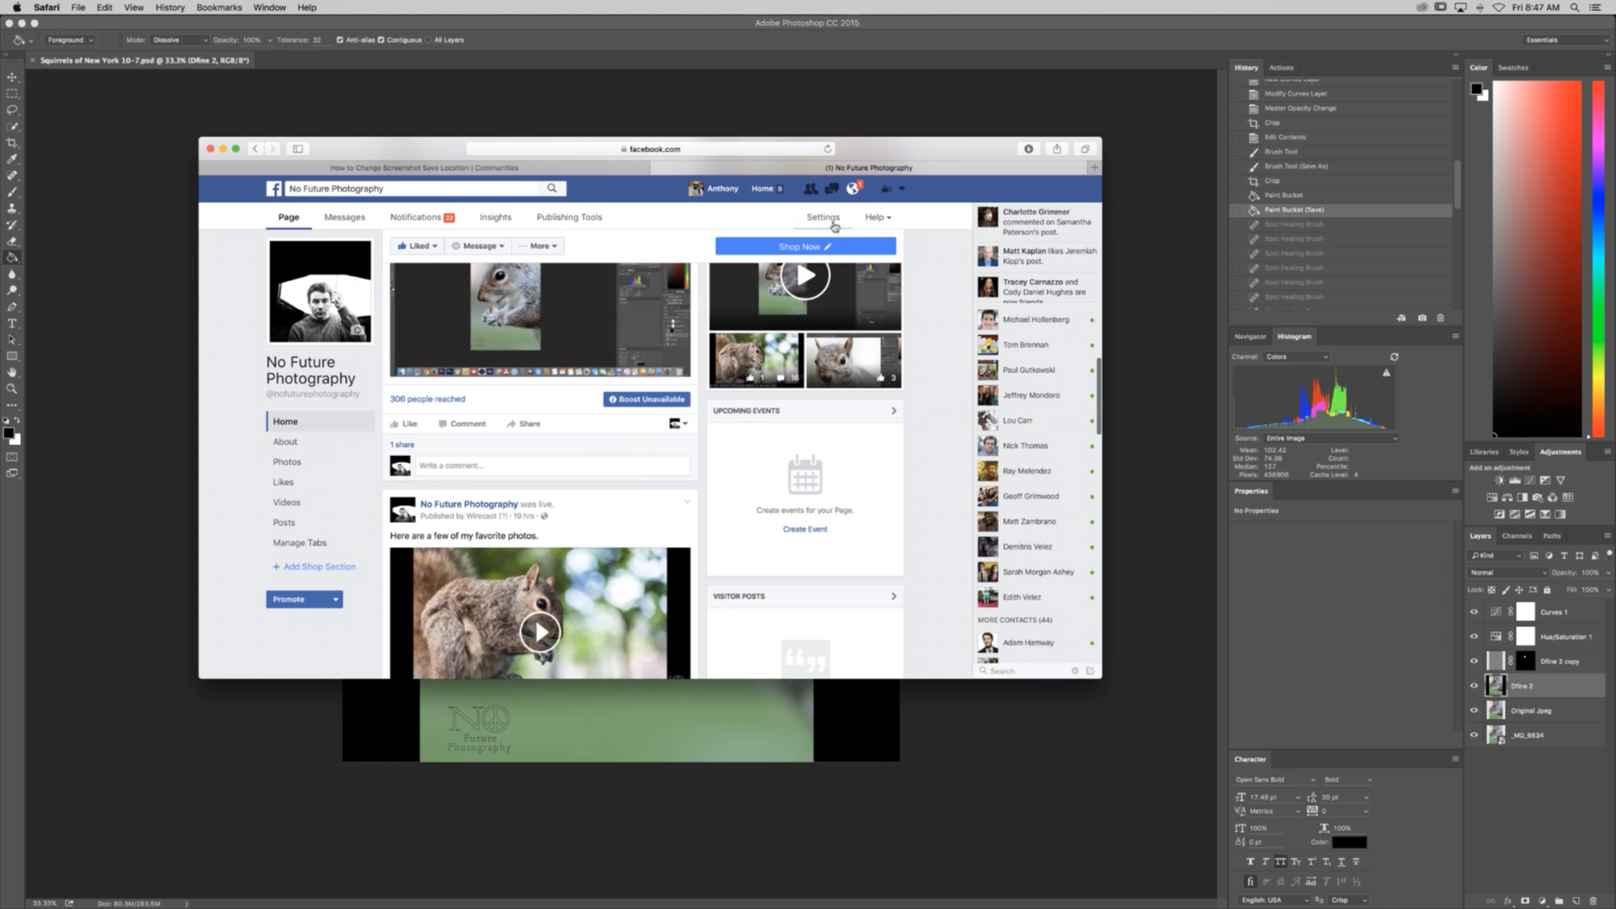
left_click(853, 189)
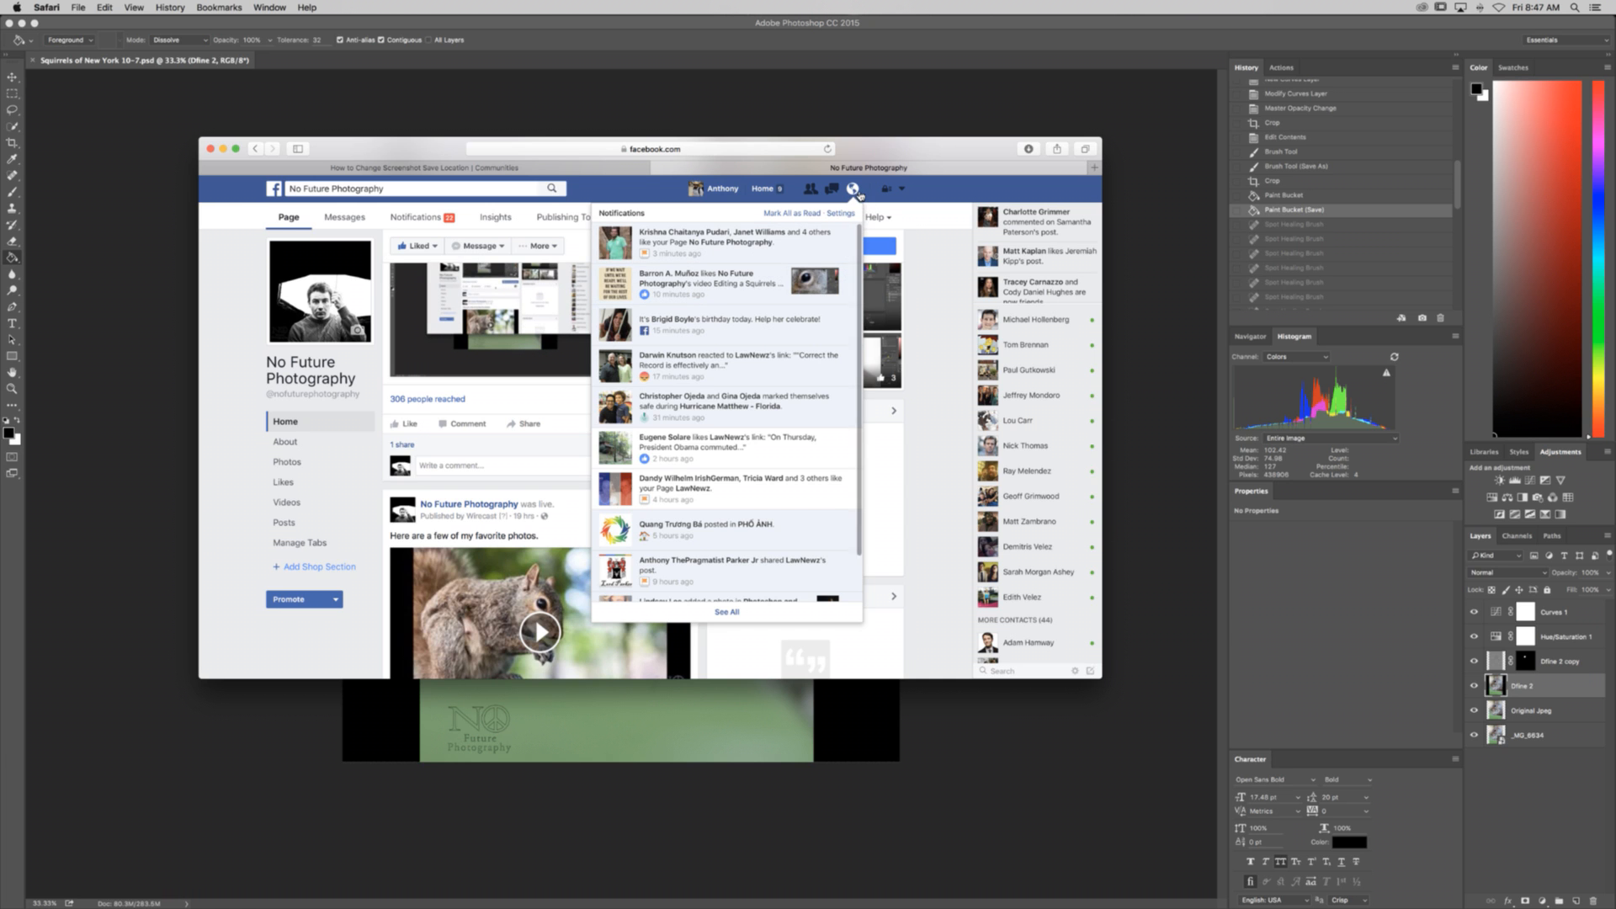
left_click(852, 189)
scroll(535, 458, "up", 10)
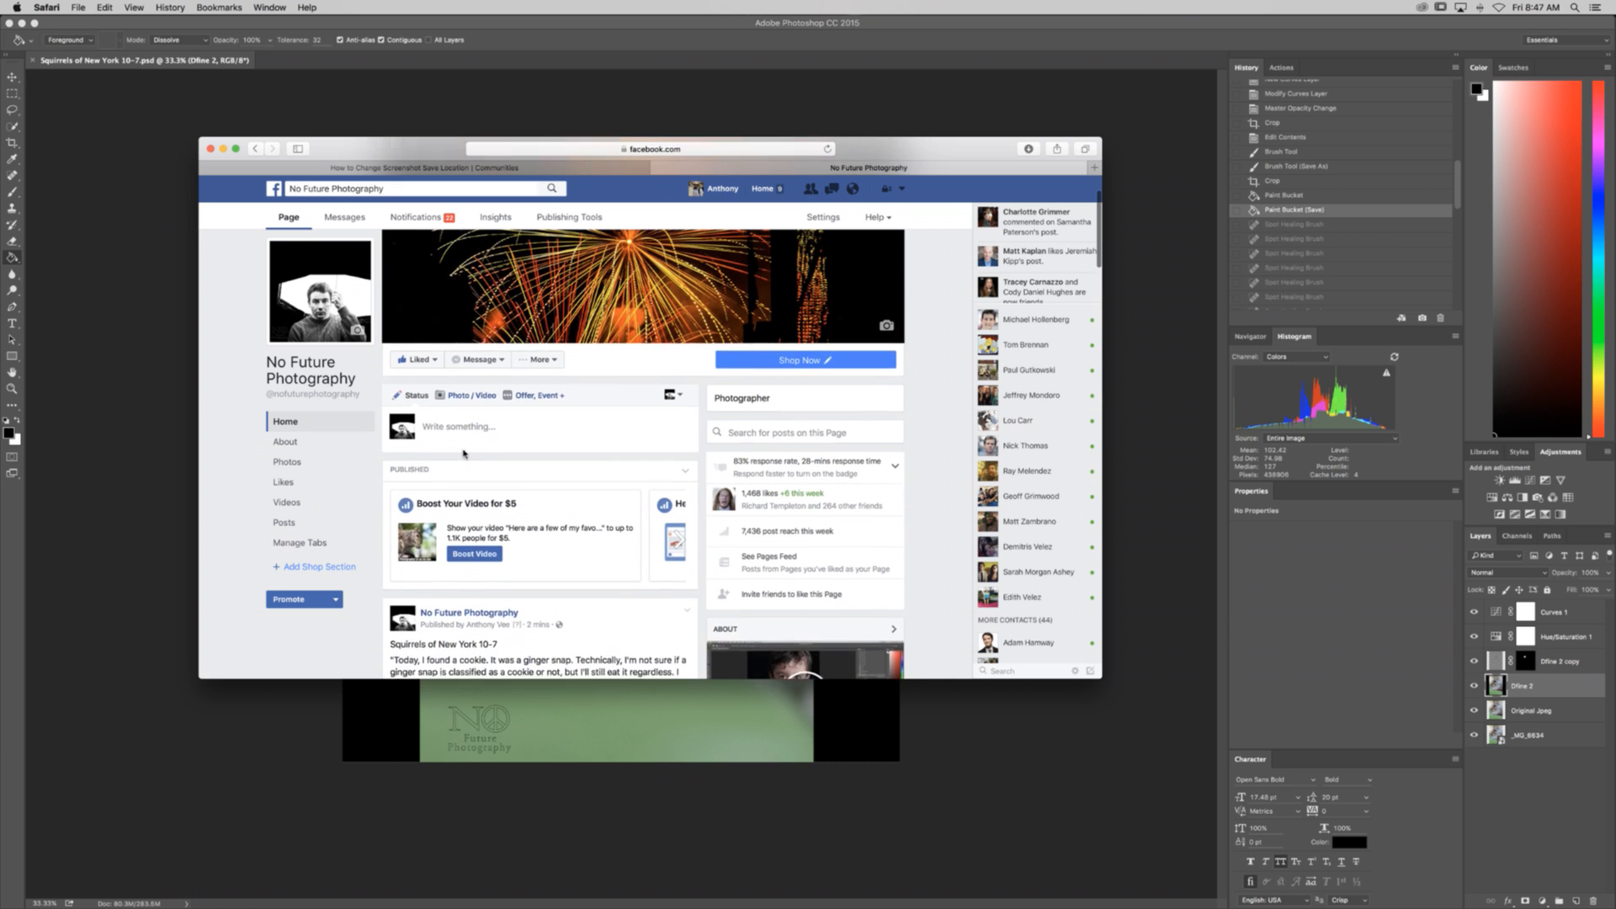
left_click_drag(380, 149, 0, 149)
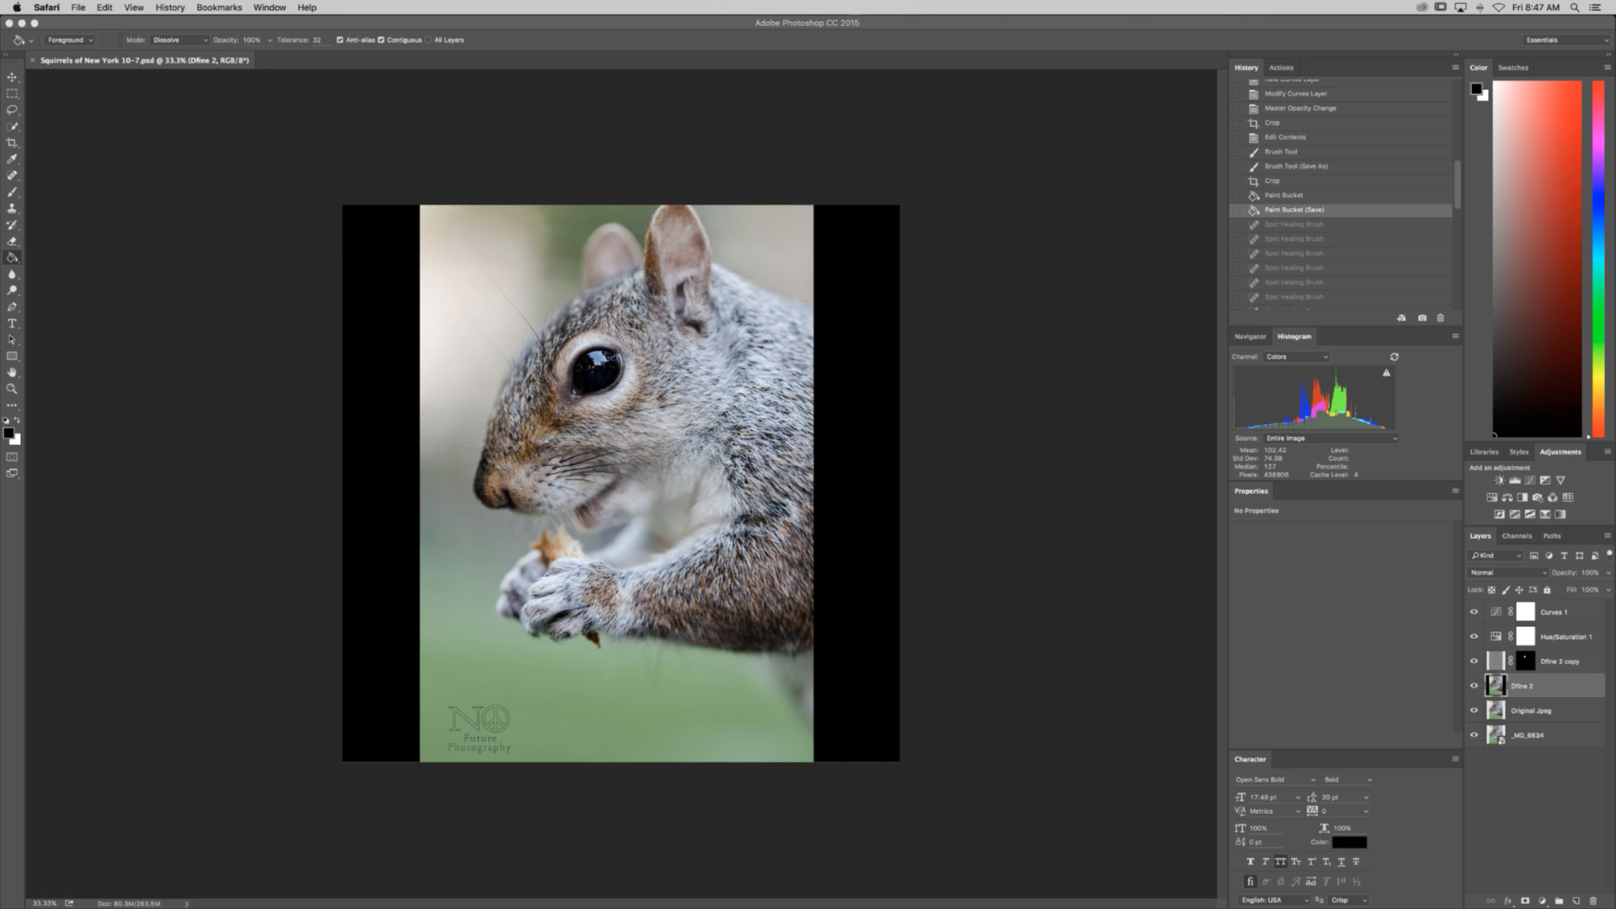
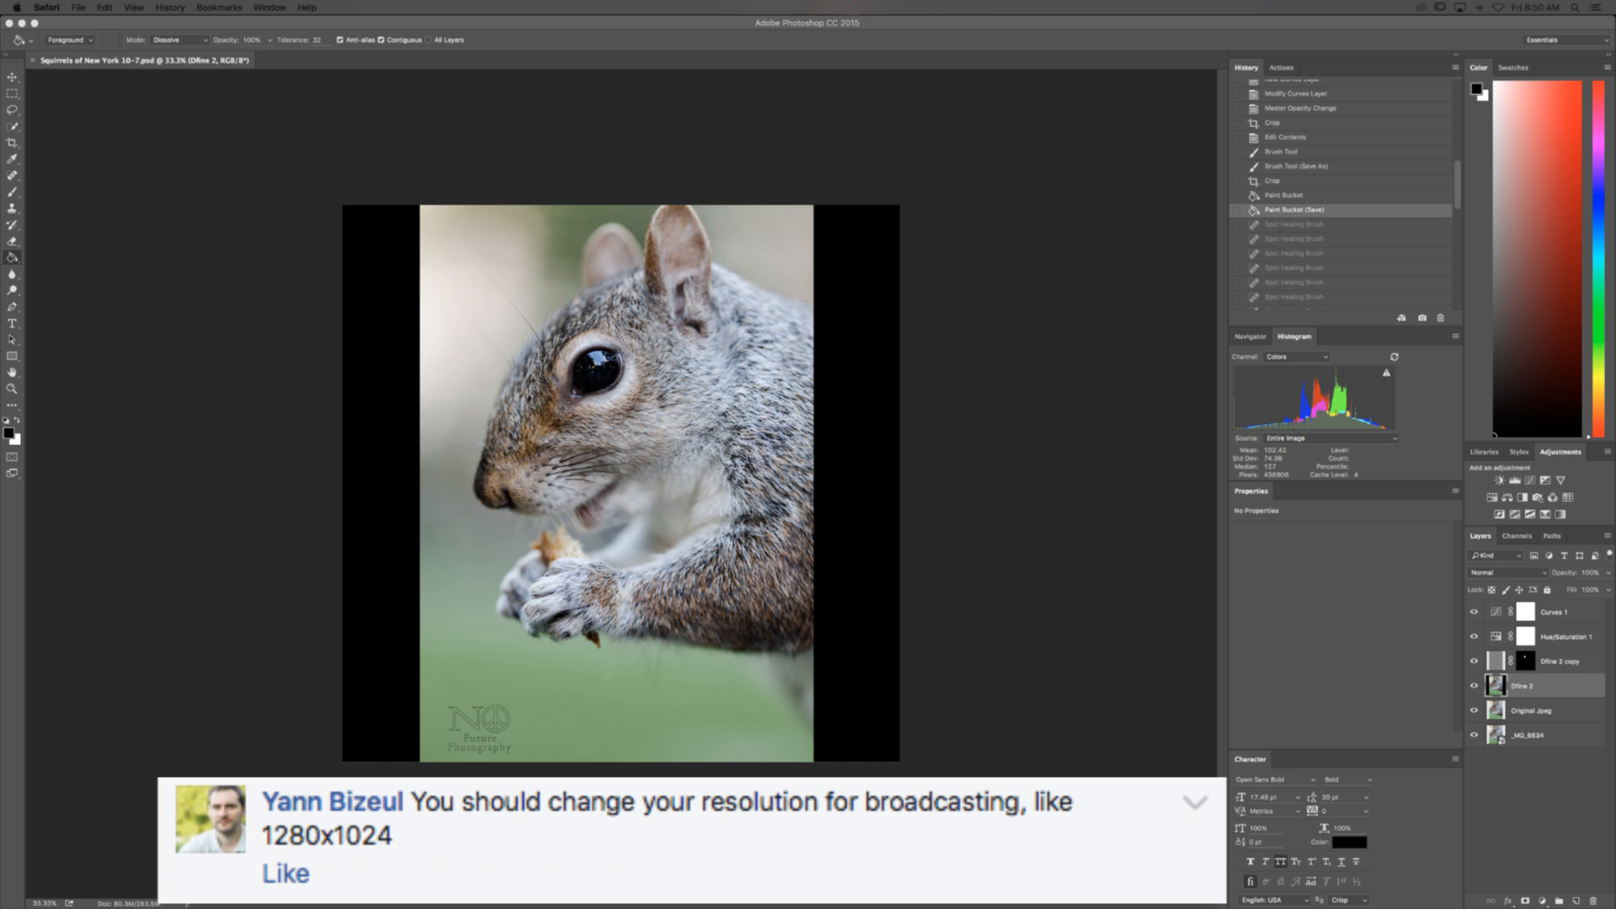
Step: Clear the Photoshop and Mail windows out of the way and open the raw pigeon photo _MG_3966.CR2 from the Desktop folder
left_click(22, 23)
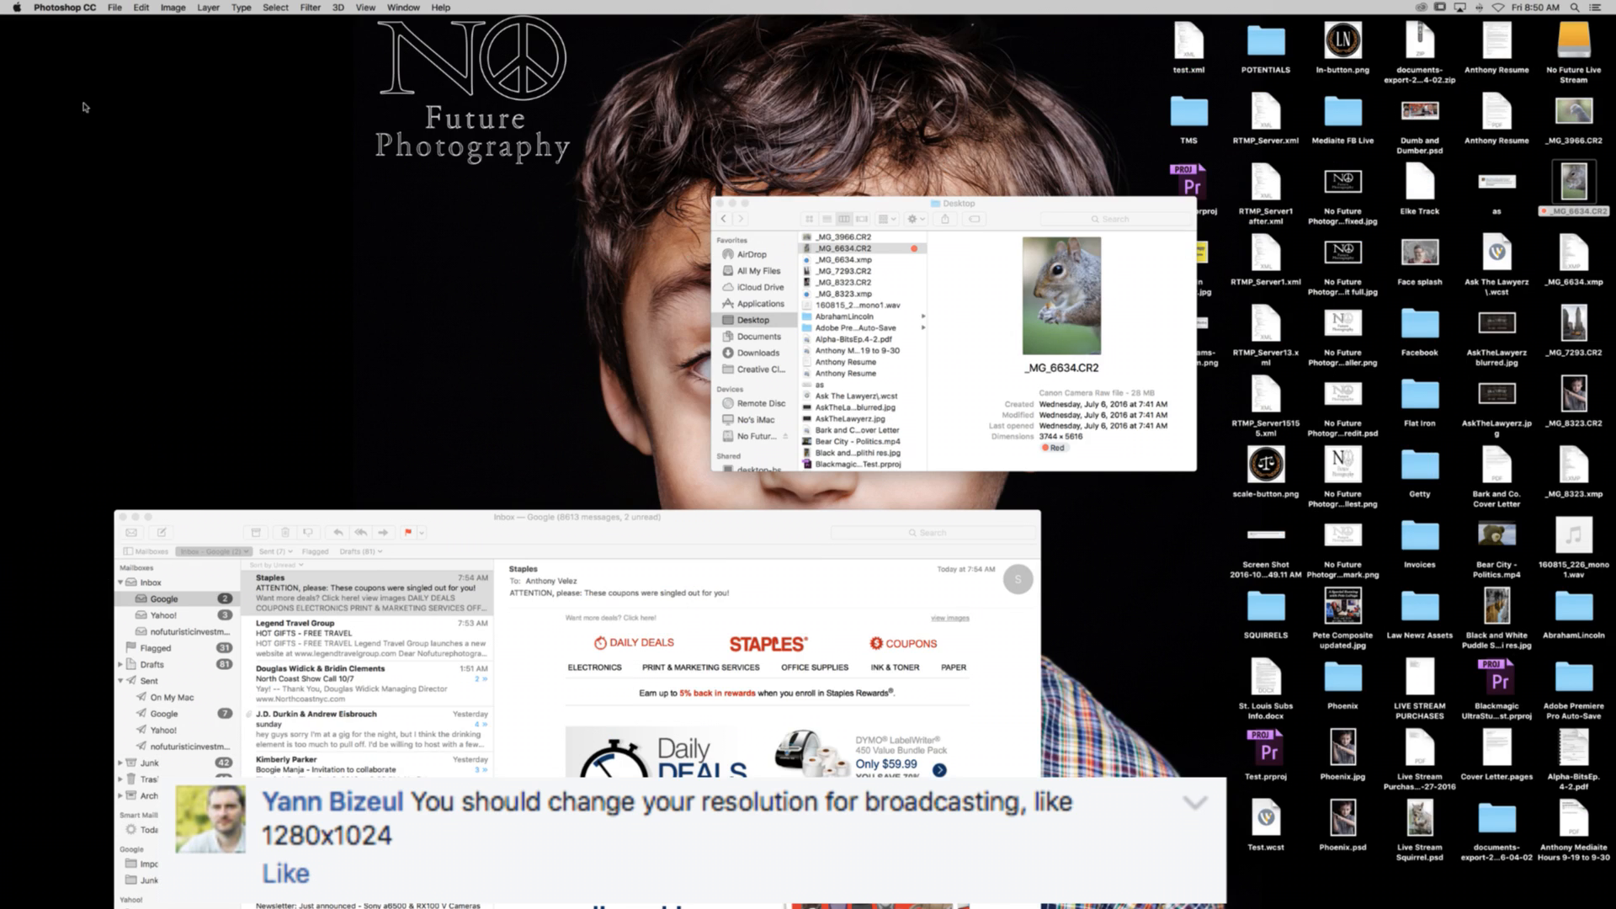
left_click(135, 517)
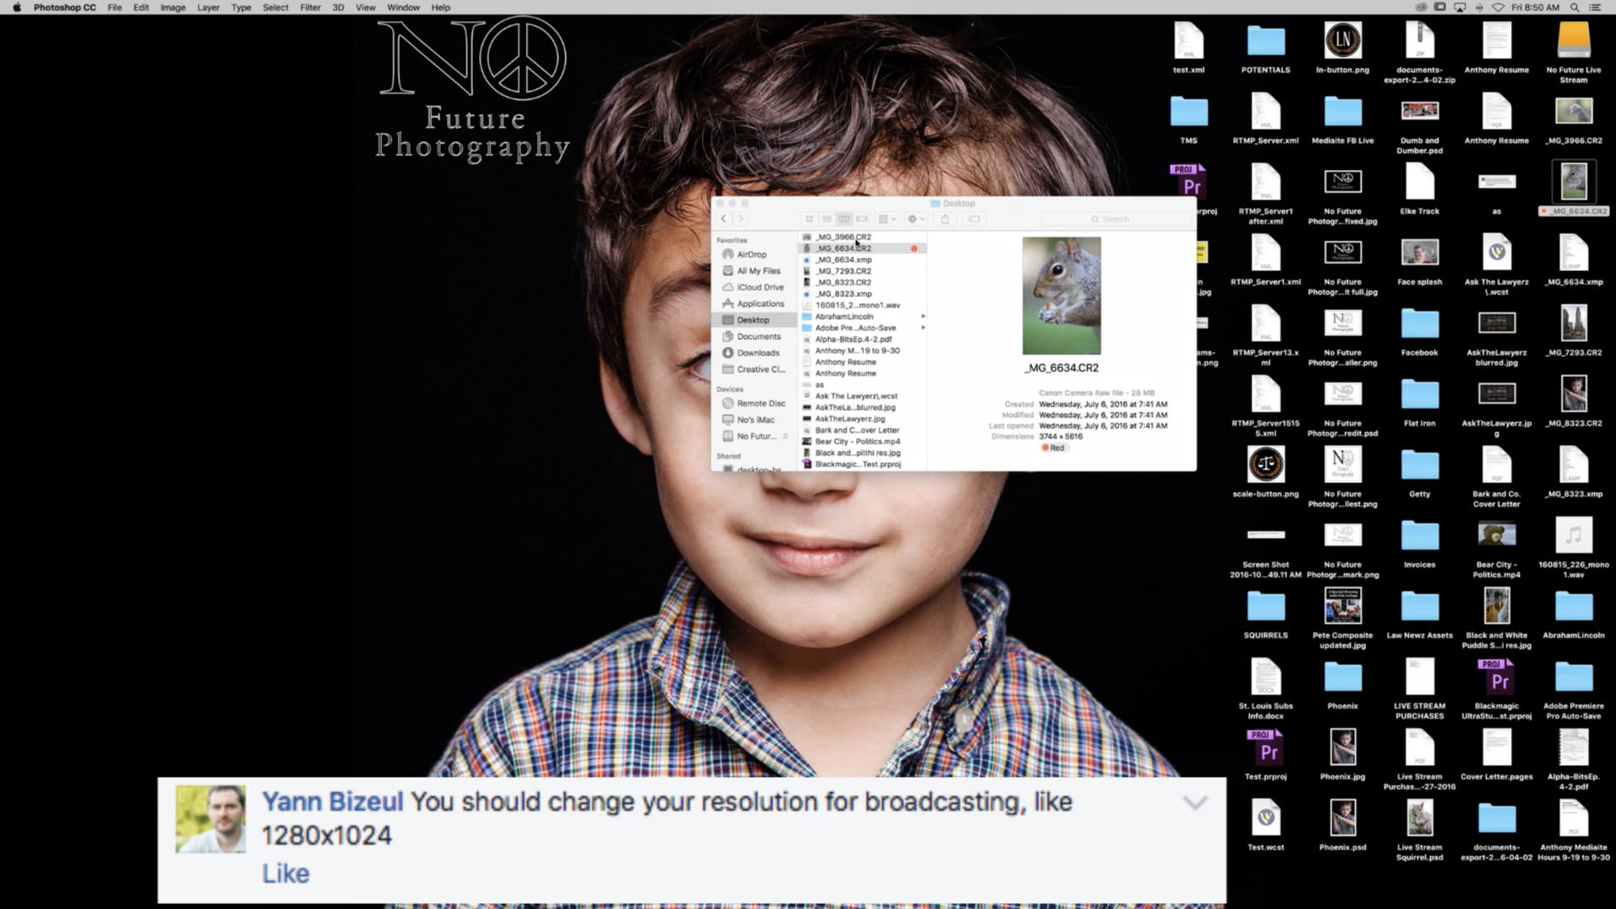
left_click(857, 246)
left_click(854, 237)
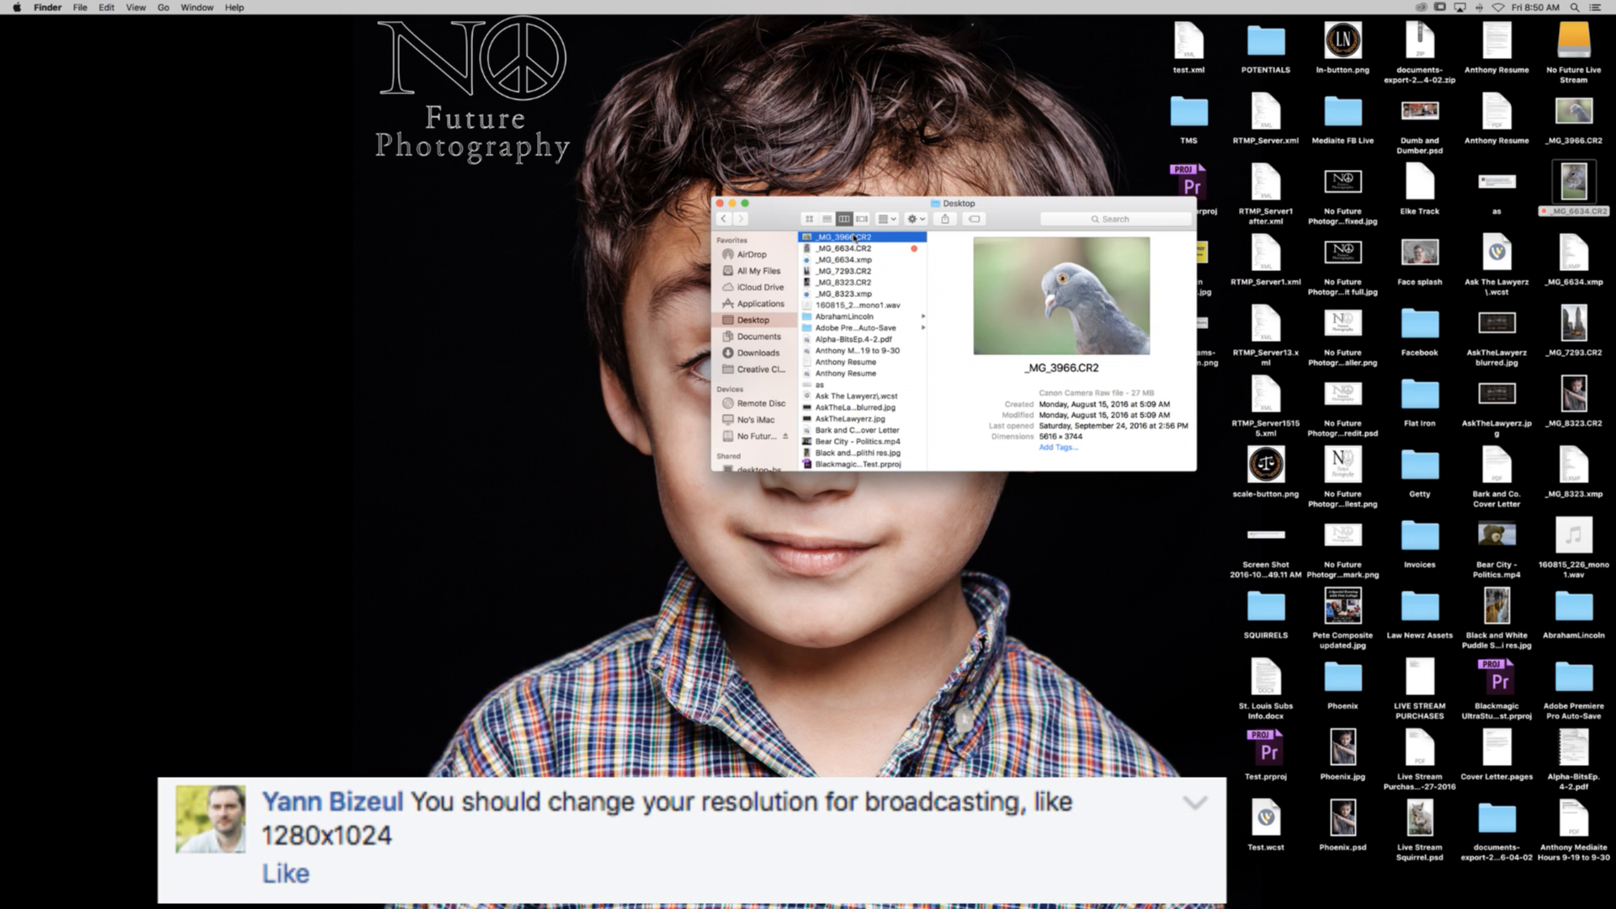
double_click(842, 239)
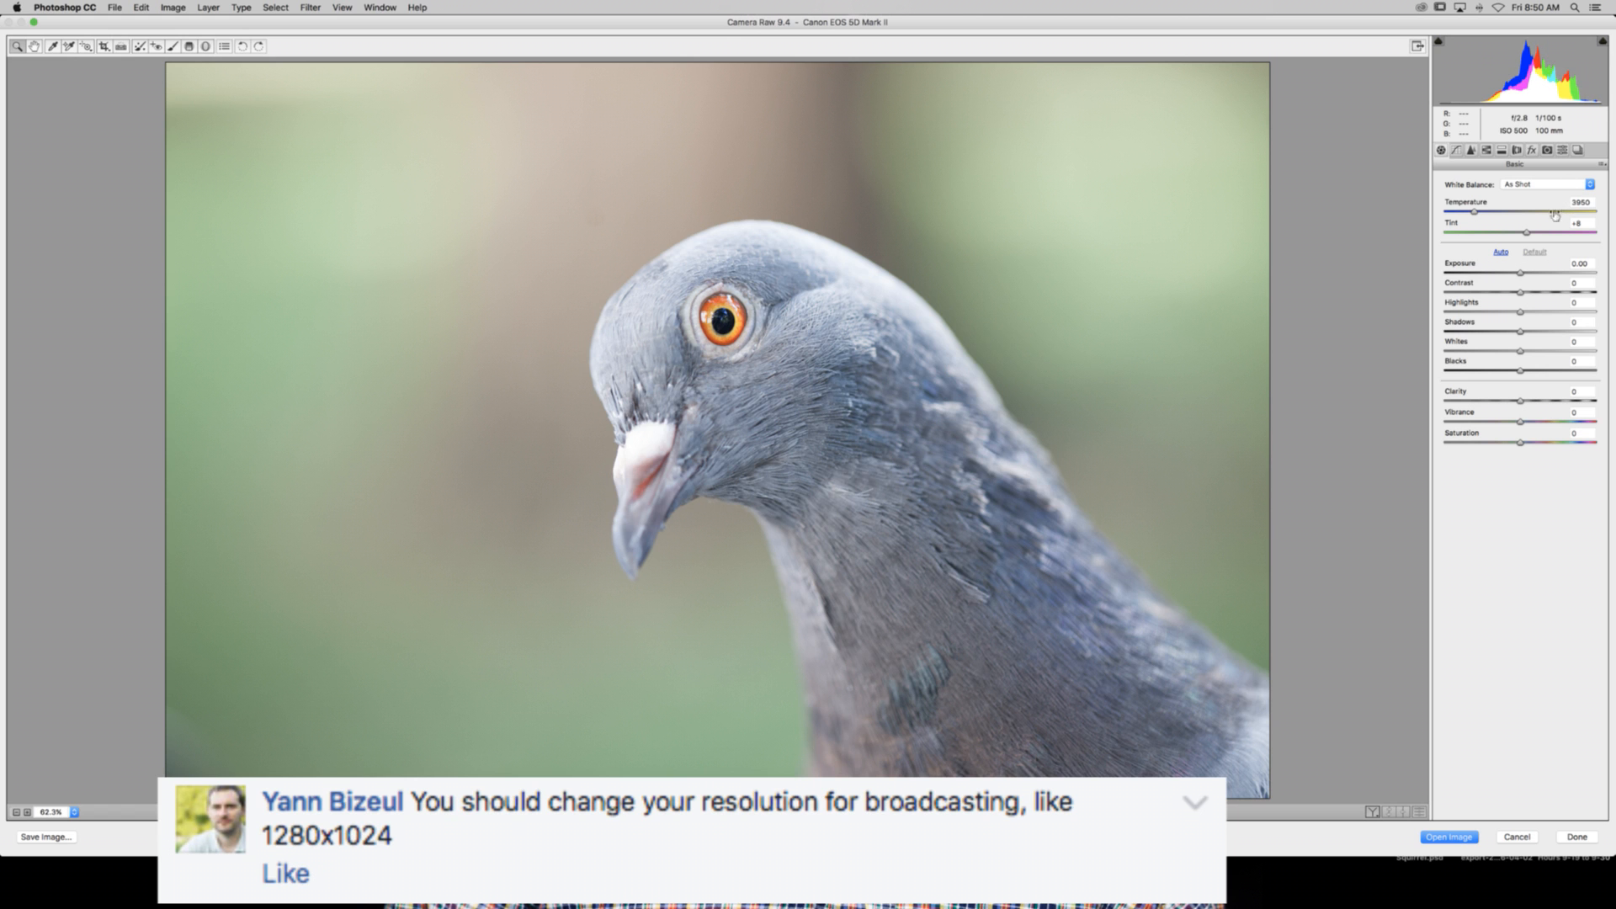
Step: Lower Highlights to -66, try the Auto white balance, and return to the As Shot look with Temperature at 3950
left_click_drag(1521, 311, 1473, 311)
left_click(1540, 184)
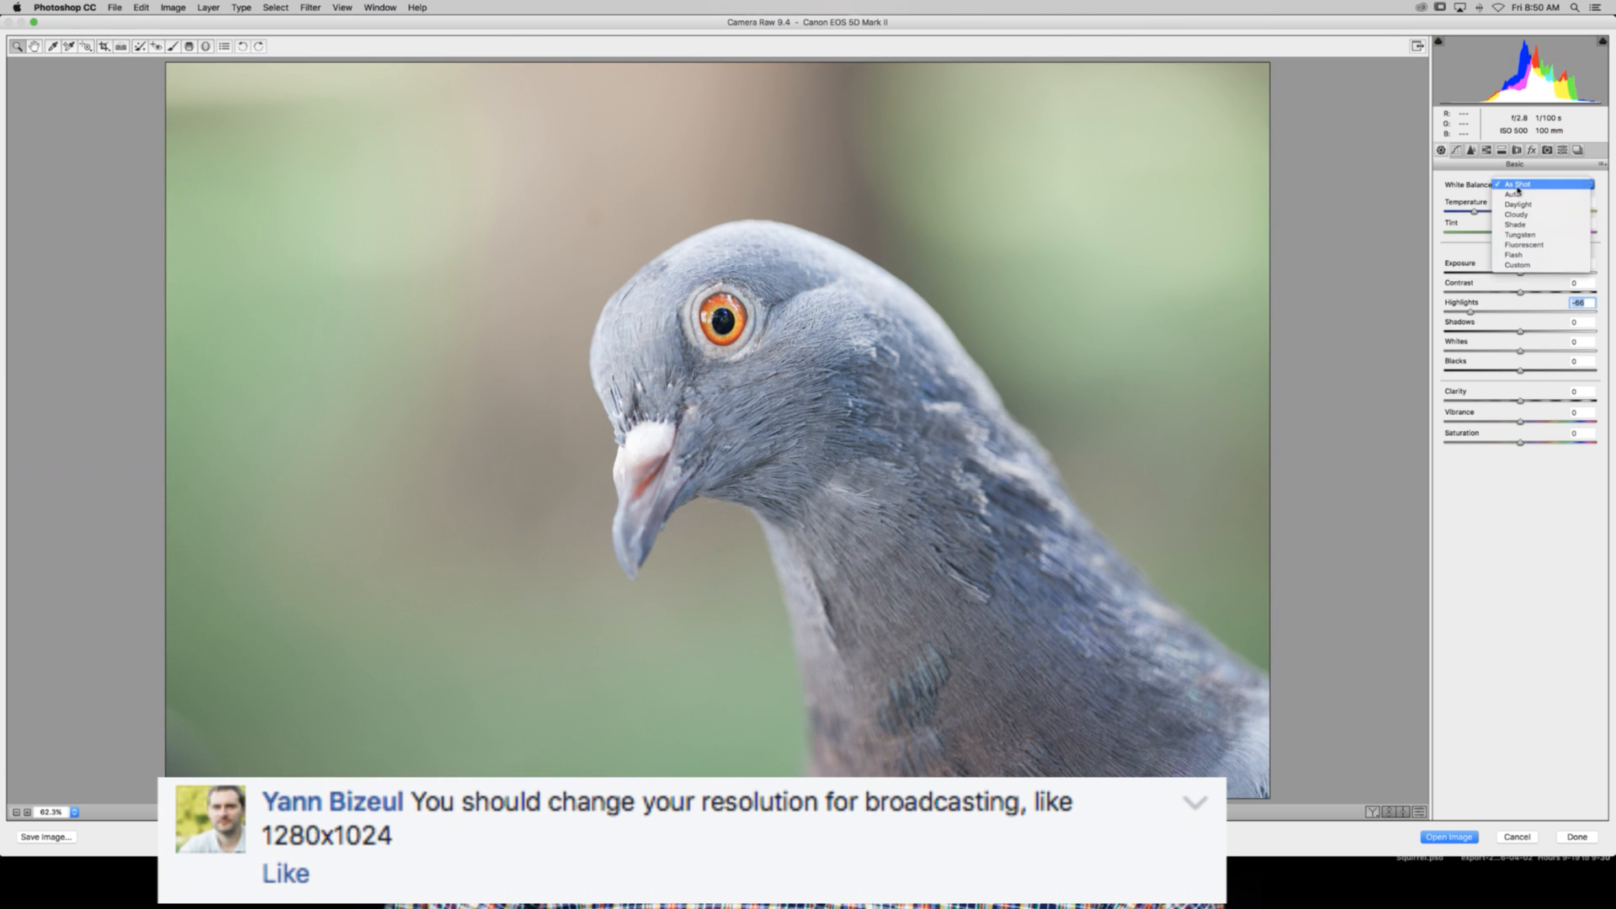
left_click(1527, 190)
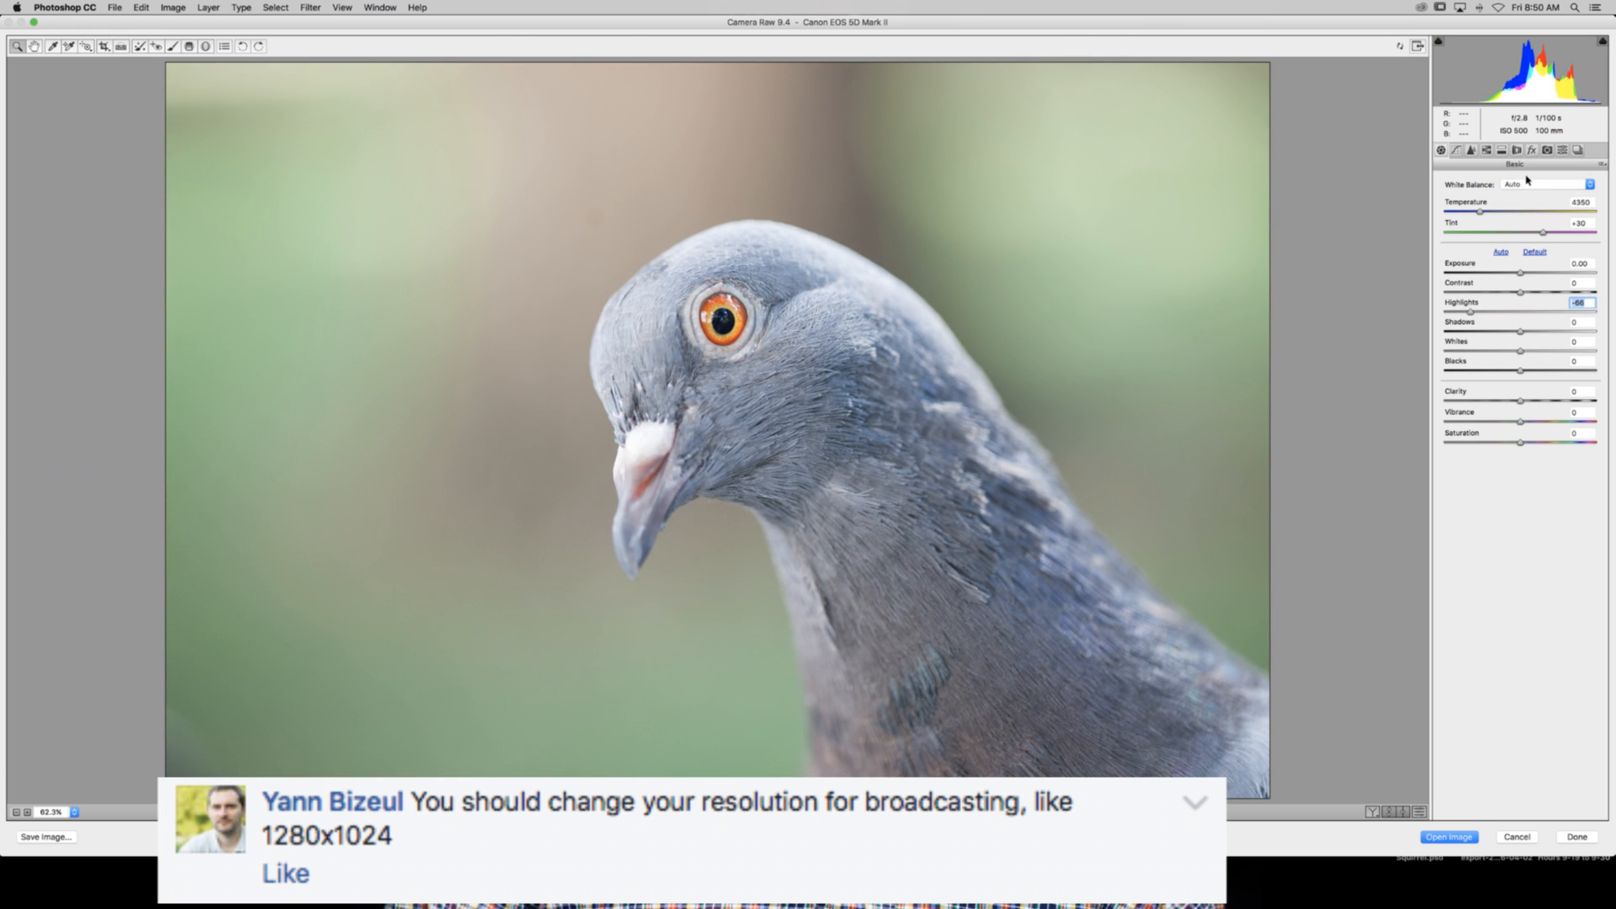
left_click(1537, 183)
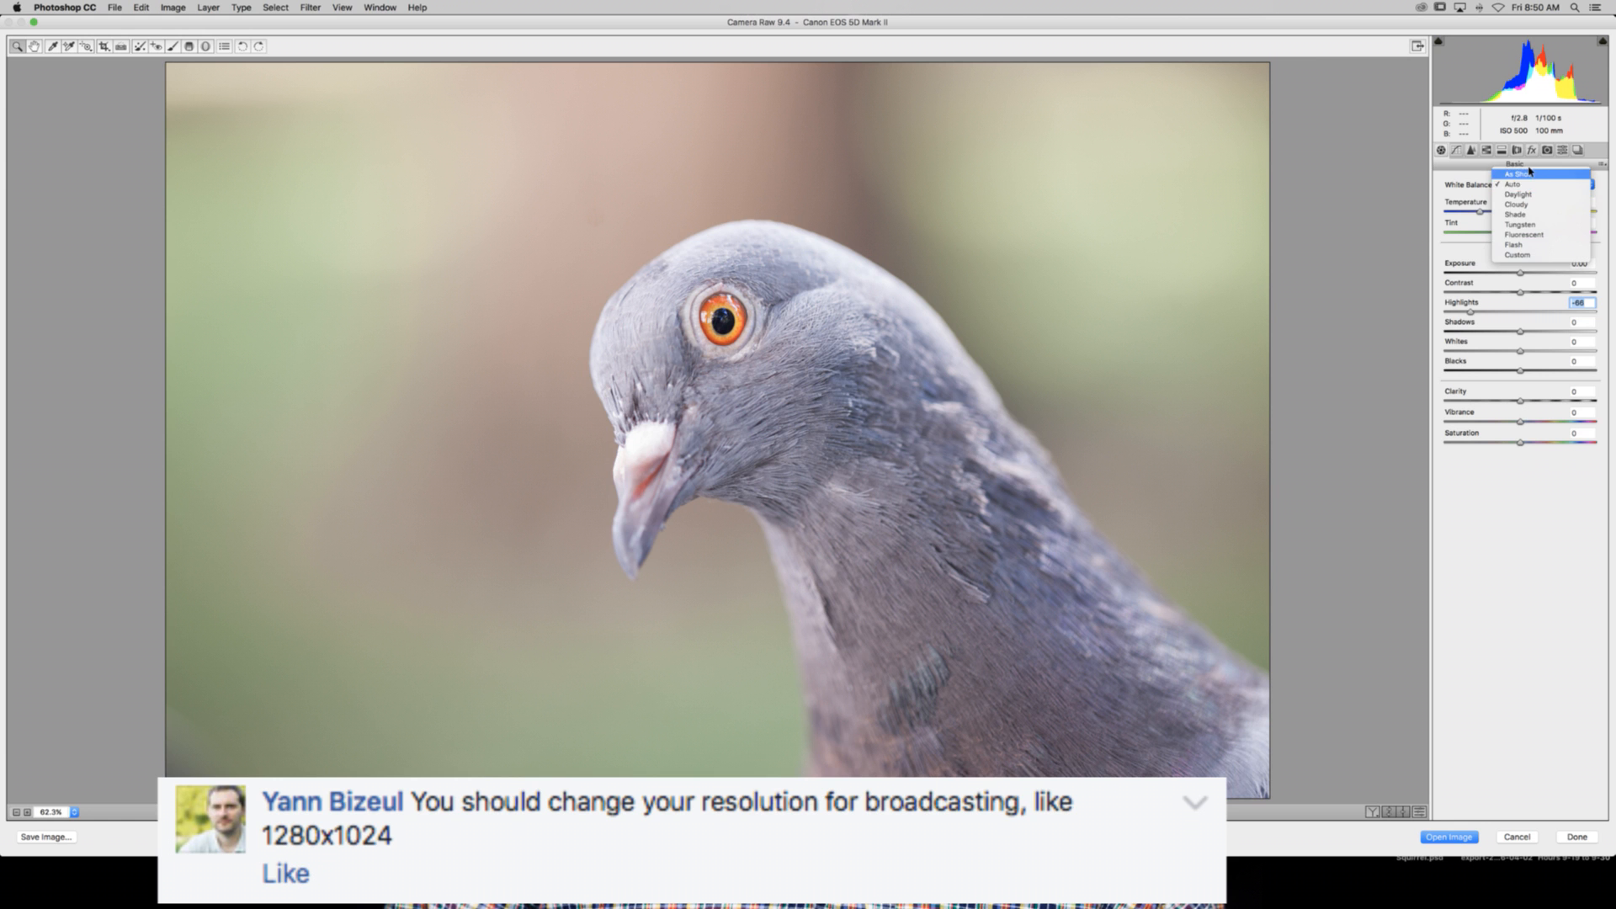
left_click(1530, 174)
mouse_move(1476, 210)
left_mouse_down()
mouse_move(1493, 206)
mouse_move(1476, 212)
left_mouse_up()
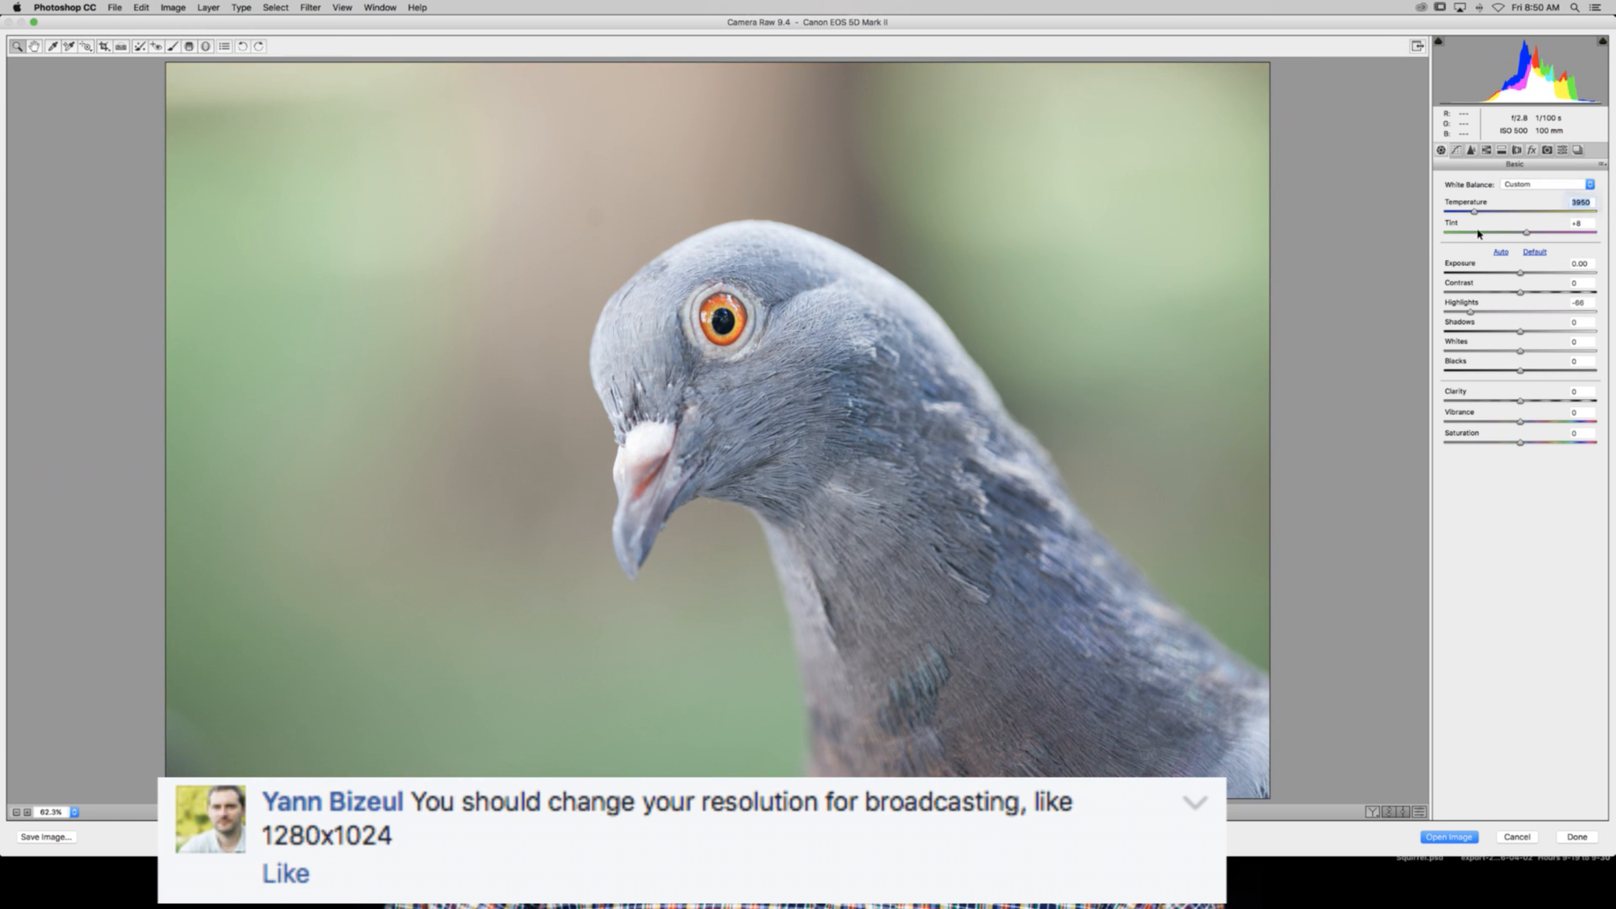
Step: Enable chromatic aberration removal and the lens profile corrections for the pigeon photo
left_click(1458, 149)
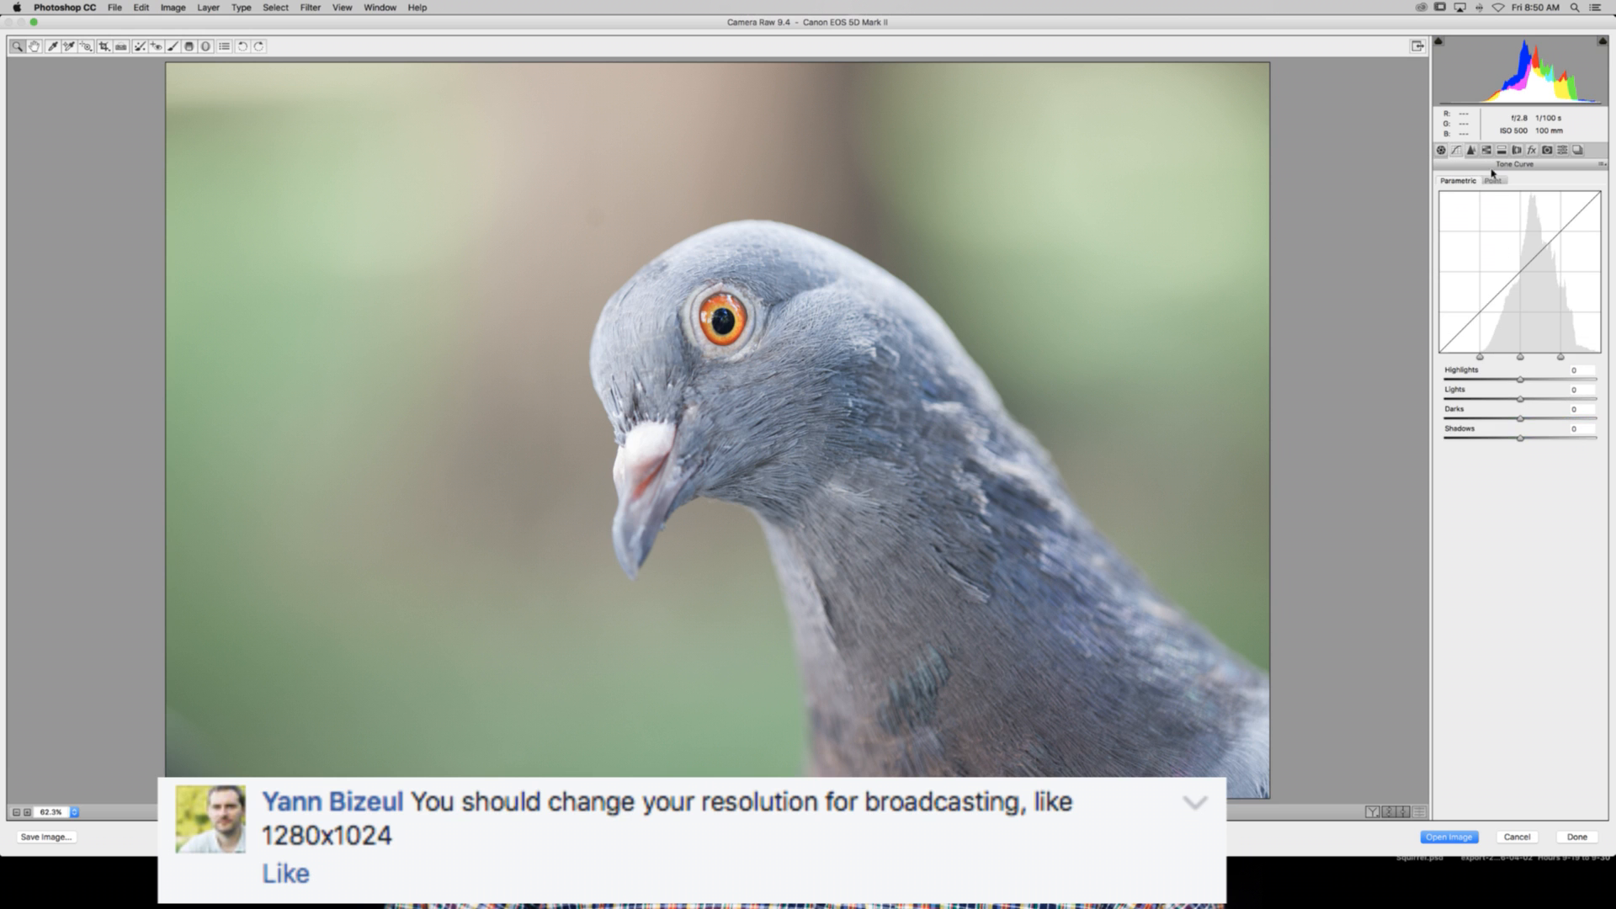
left_click(1519, 147)
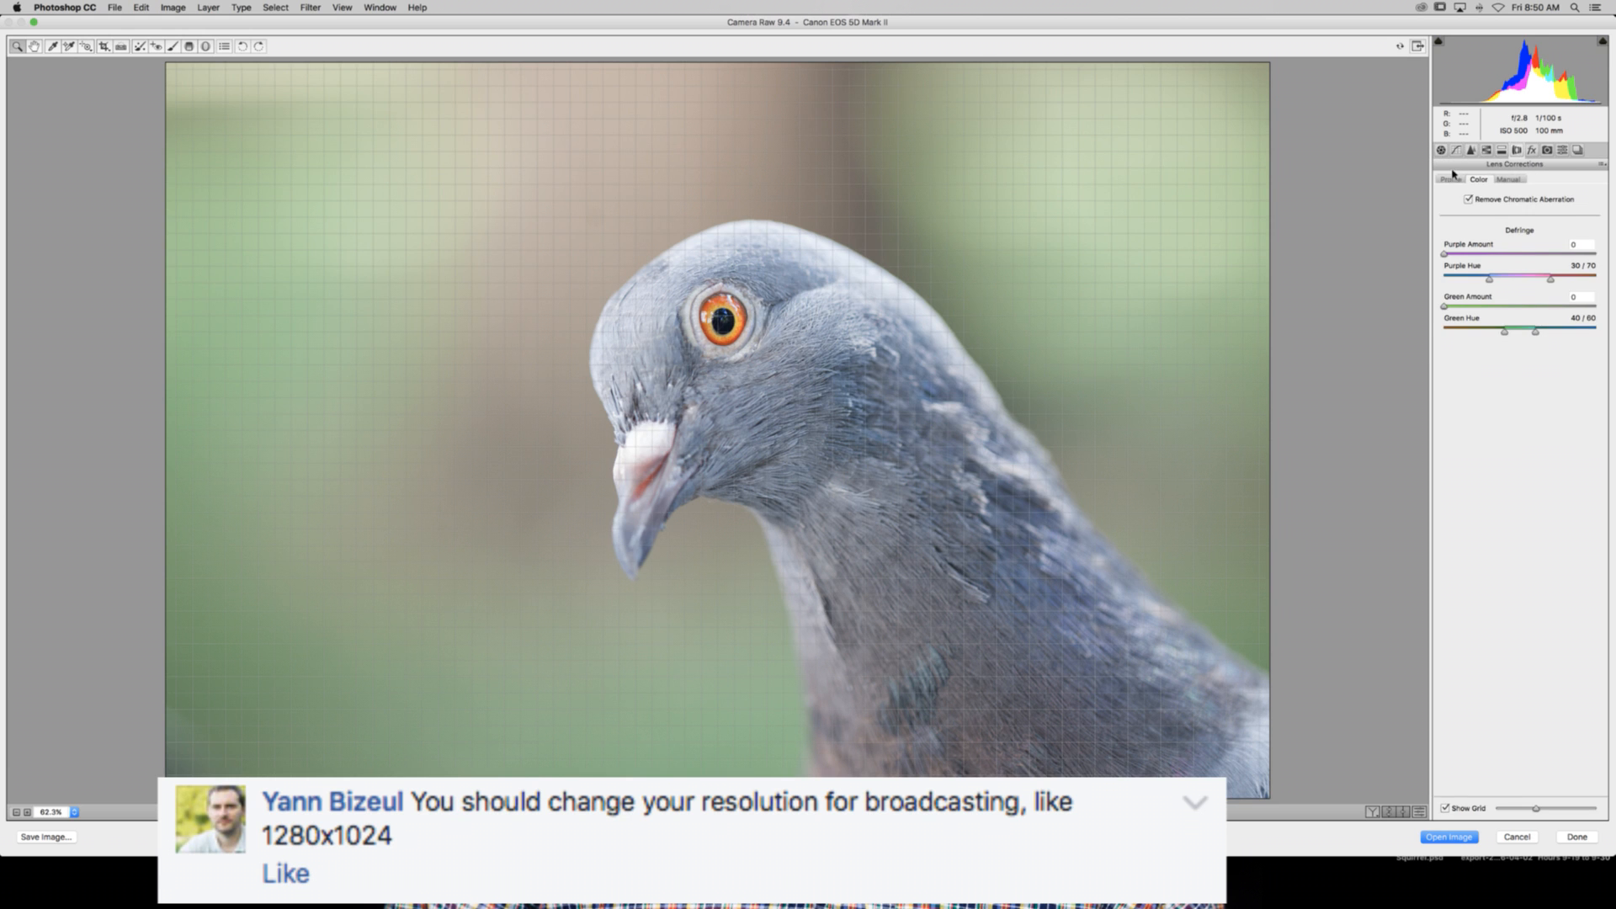
left_click(1467, 198)
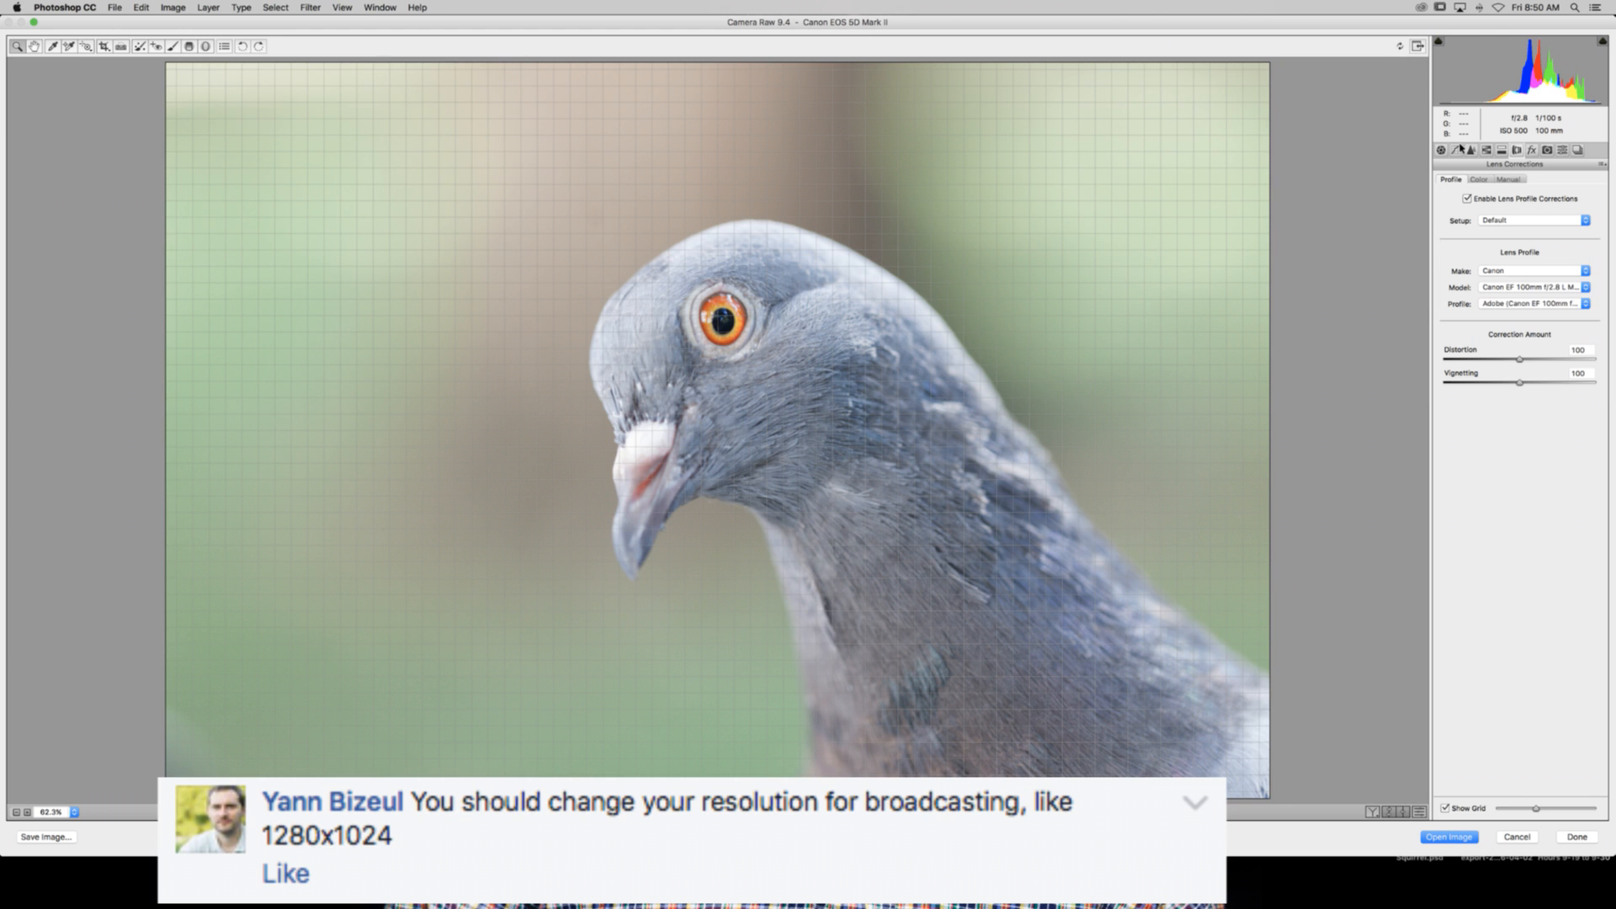
Step: Raise the pigeon photo's Clarity to +21
left_click(1461, 149)
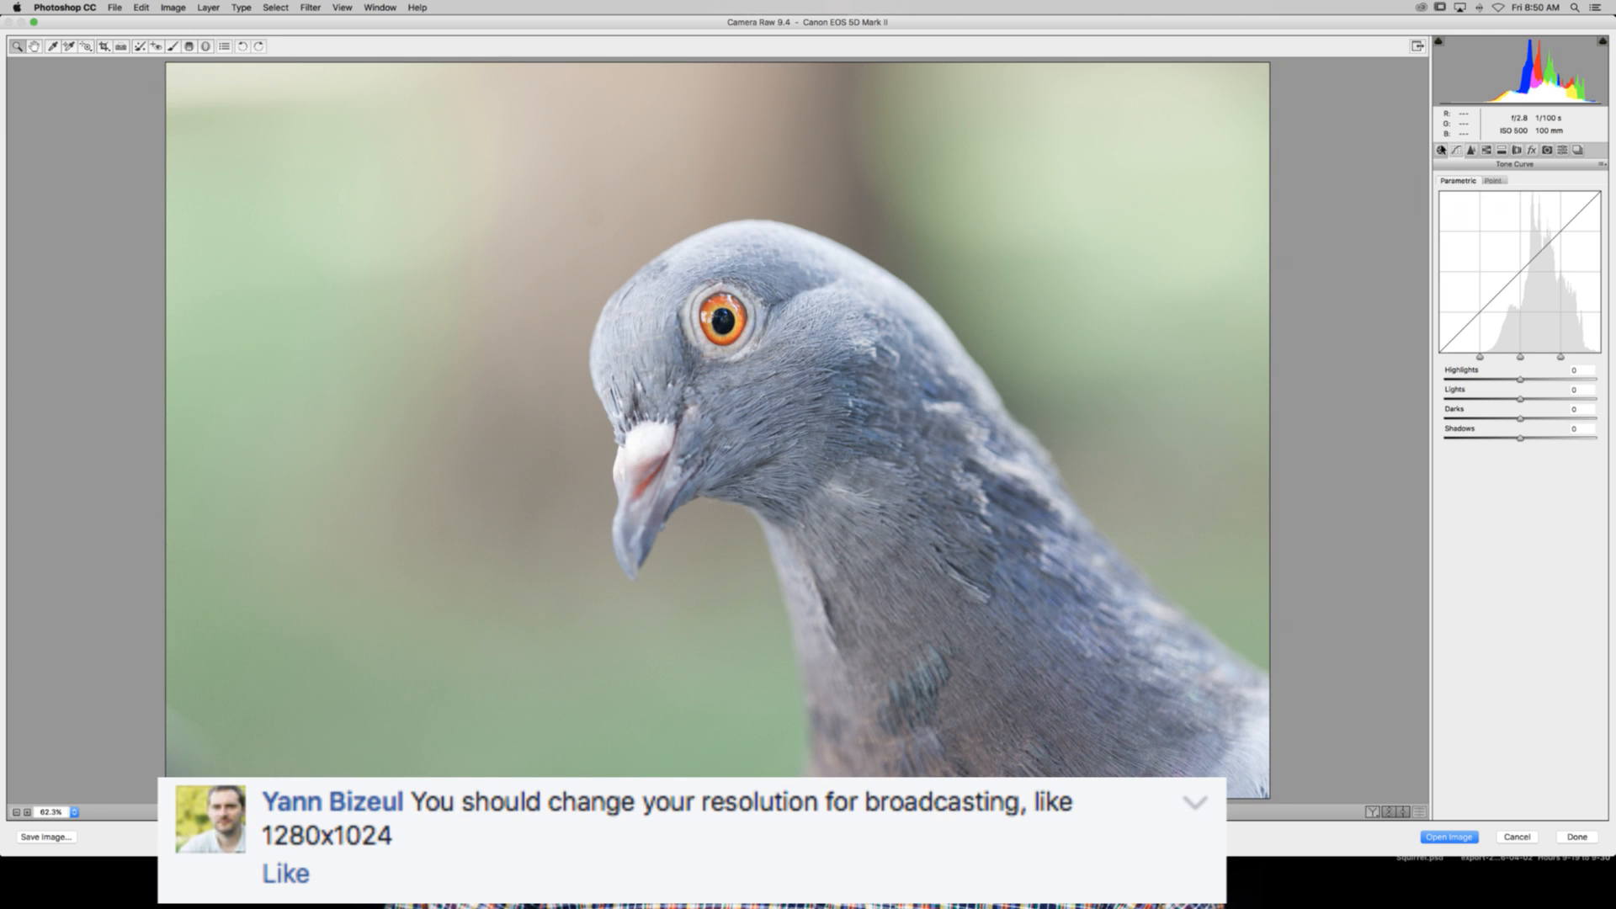
left_click(1441, 150)
mouse_move(1553, 393)
left_mouse_down()
mouse_move(1538, 401)
mouse_move(1595, 401)
mouse_move(1534, 401)
left_mouse_up()
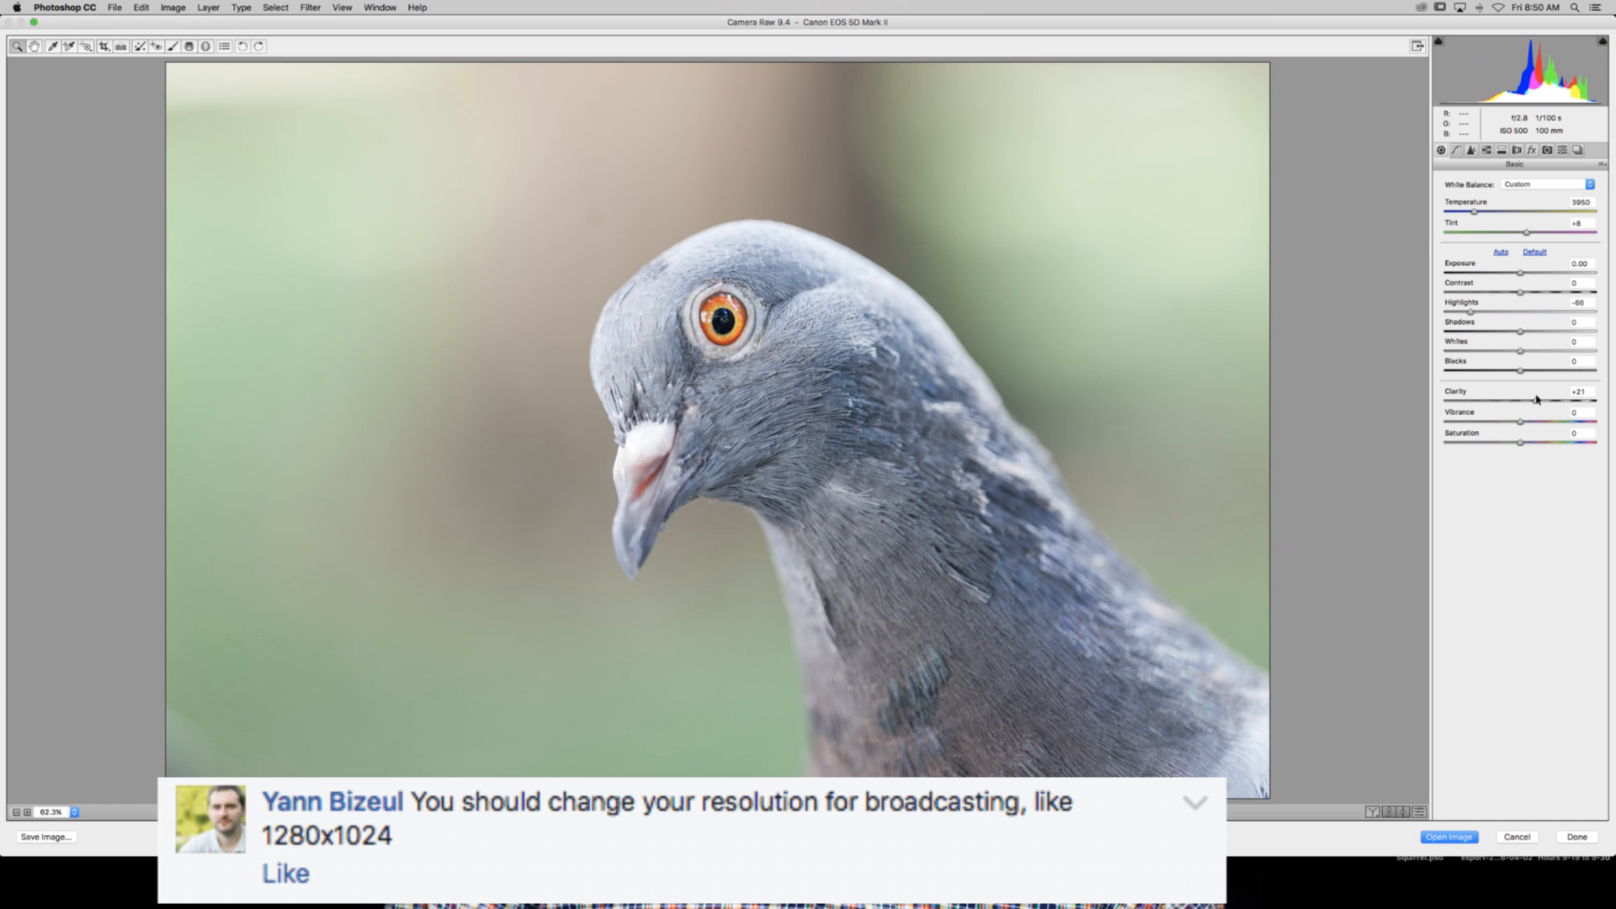
Step: Adjust the parametric tone curve to Highlights -14, Lights -3, Darks -24 and Shadows -28
left_click(1457, 150)
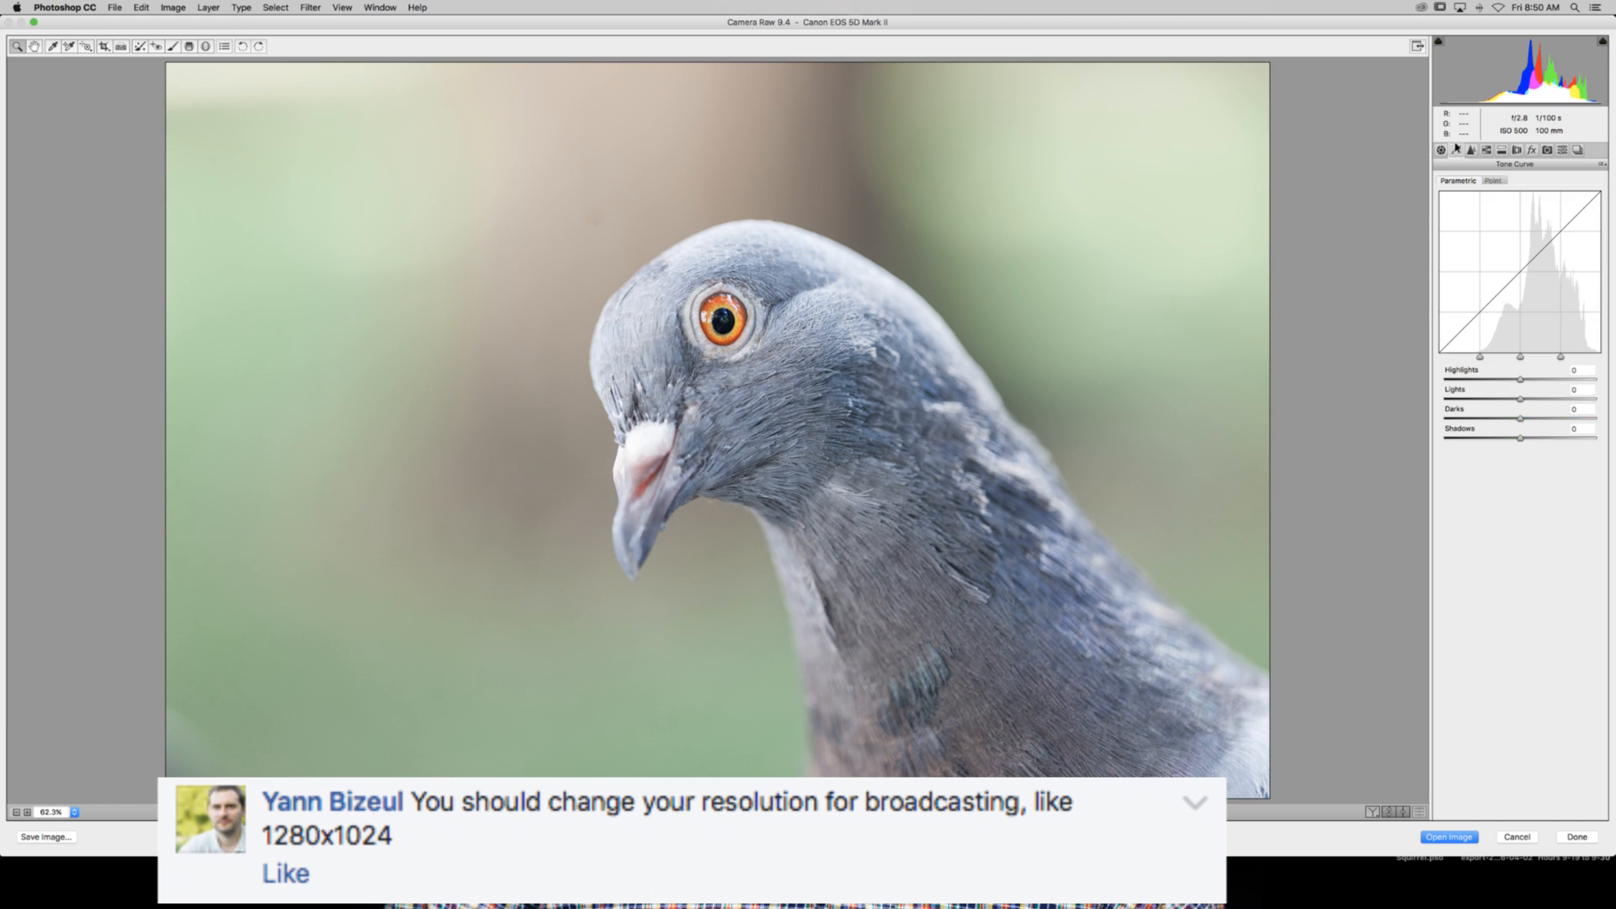
mouse_move(1520, 399)
left_mouse_down()
mouse_move(1496, 416)
mouse_move(1506, 437)
mouse_move(1509, 379)
mouse_move(1503, 414)
left_mouse_up()
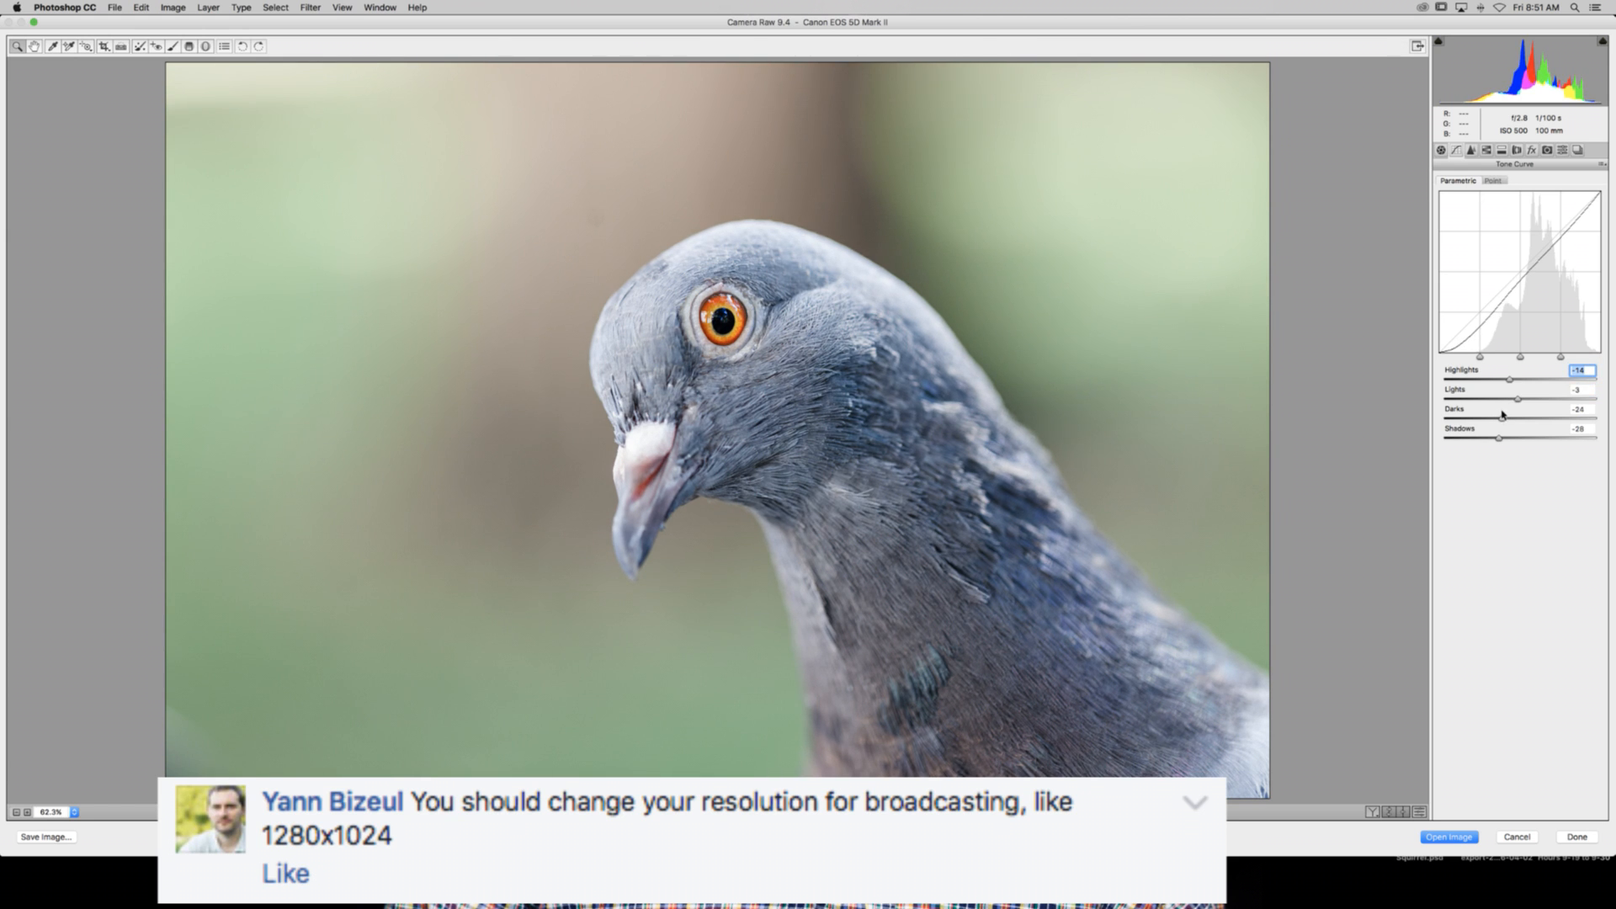
left_click(1503, 414)
Step: Draw a crop around the pigeon and set its aspect ratio to 3 to 4
key("c")
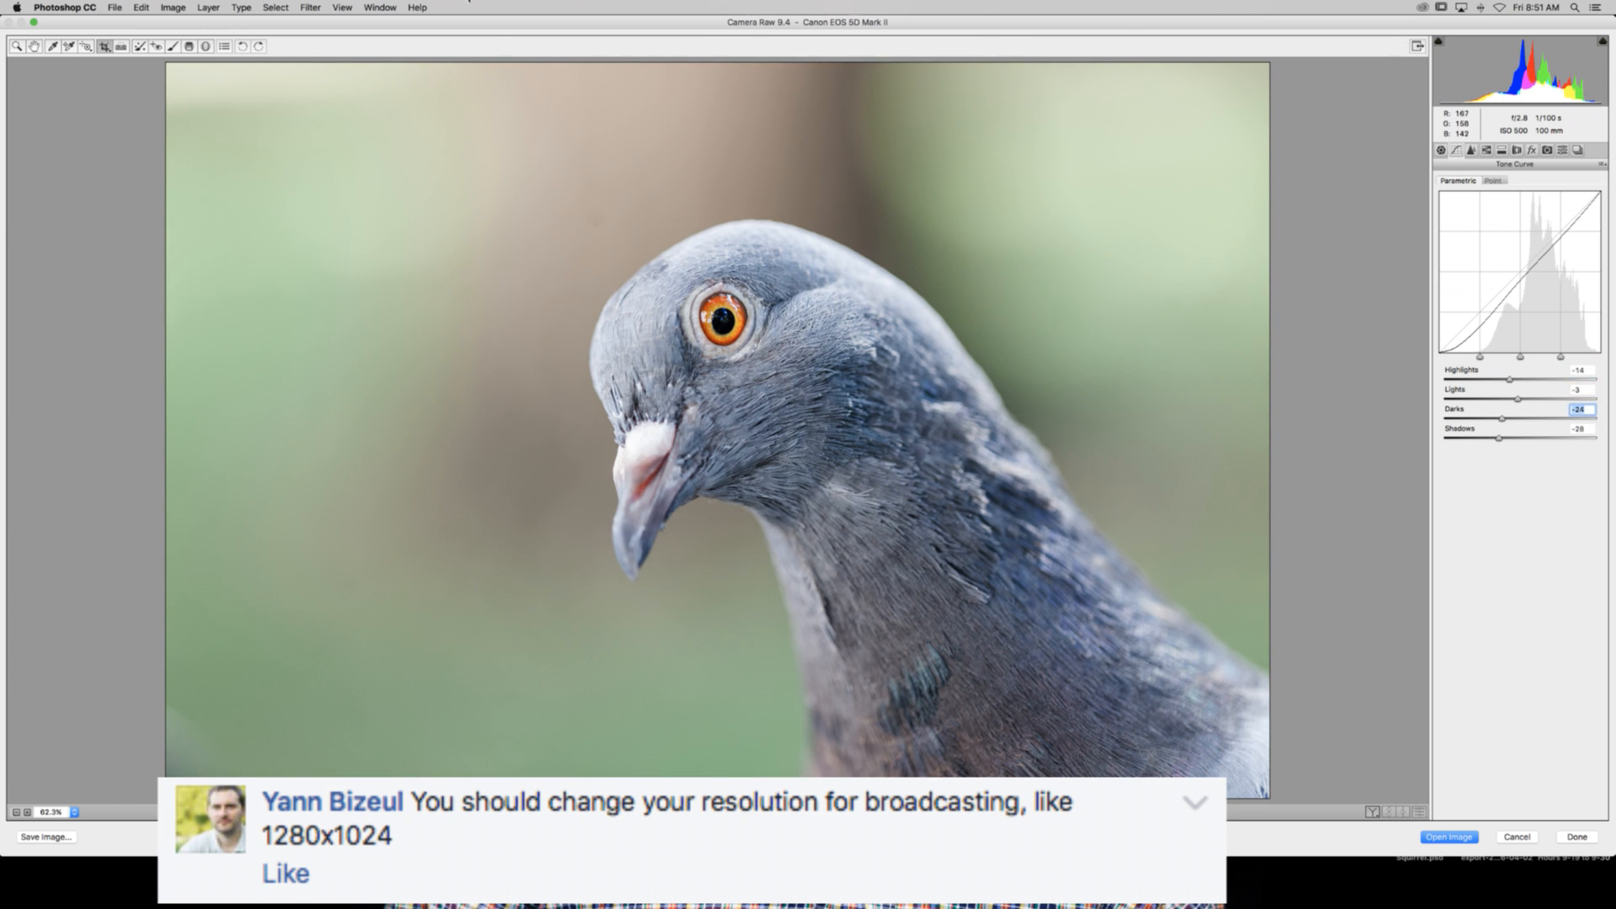
left_click_drag(290, 174, 1381, 900)
left_click_drag(788, 418, 836, 417)
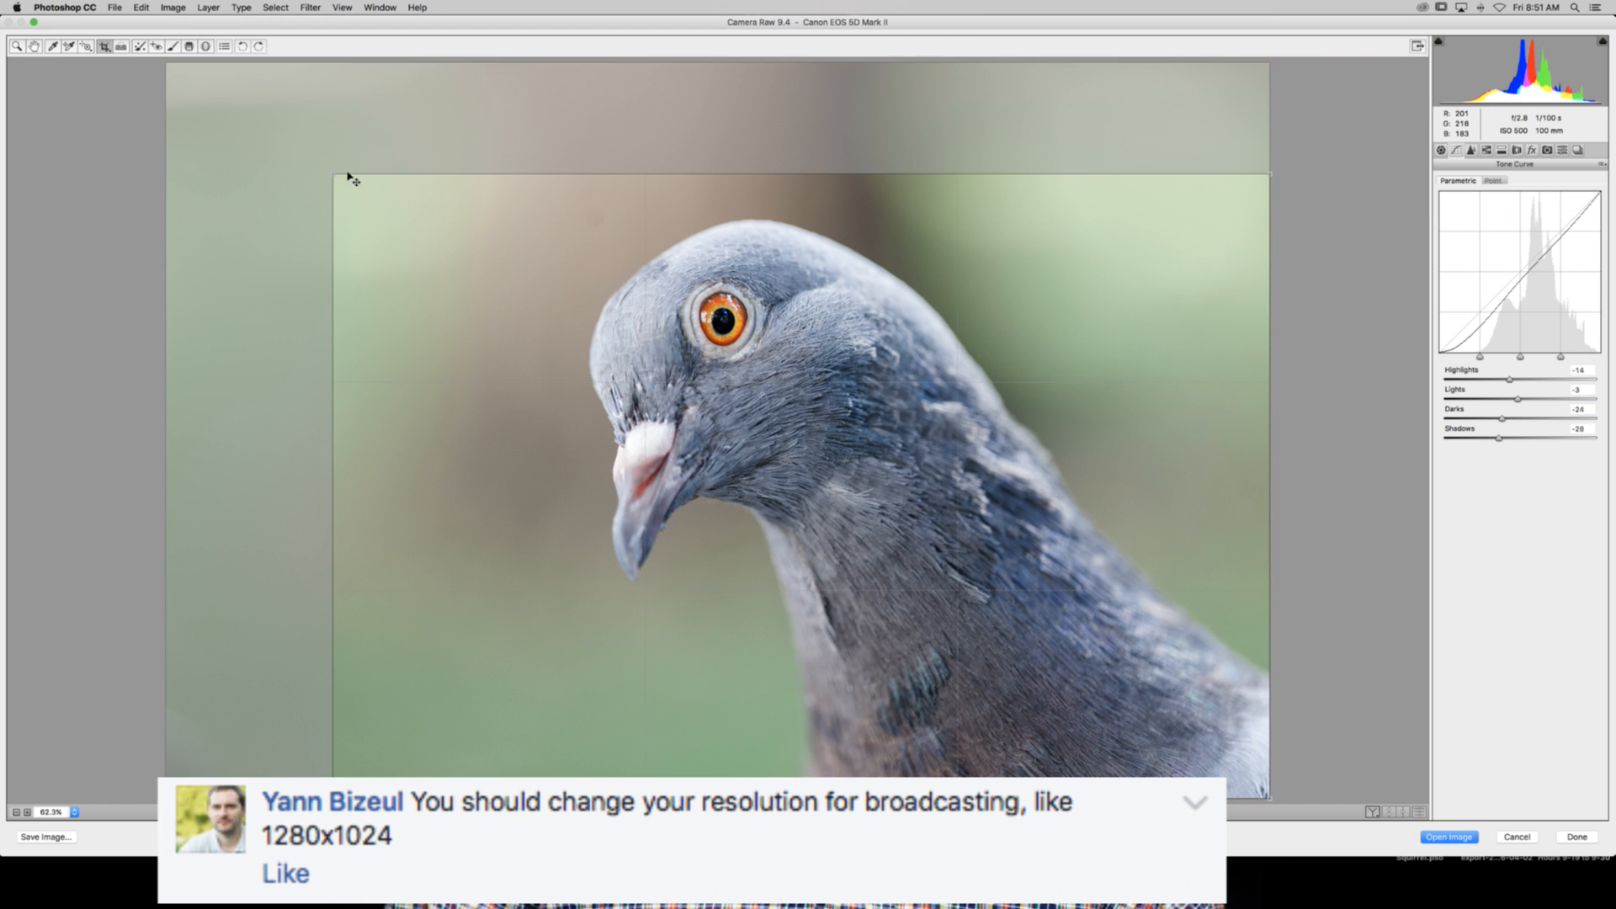
left_click(104, 46)
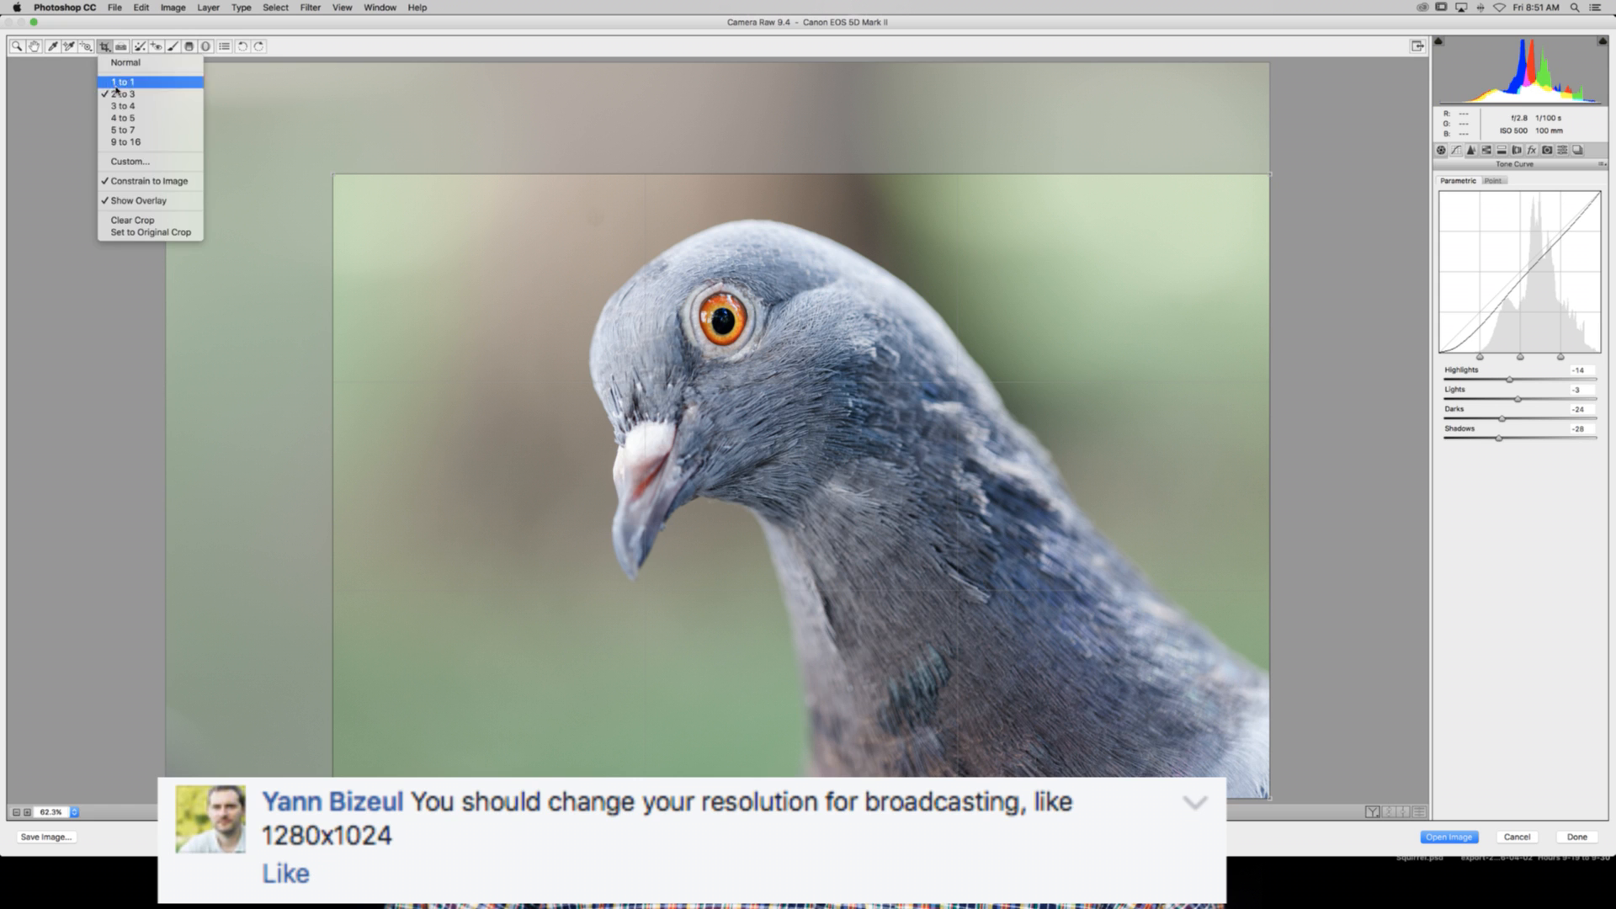
left_click(124, 106)
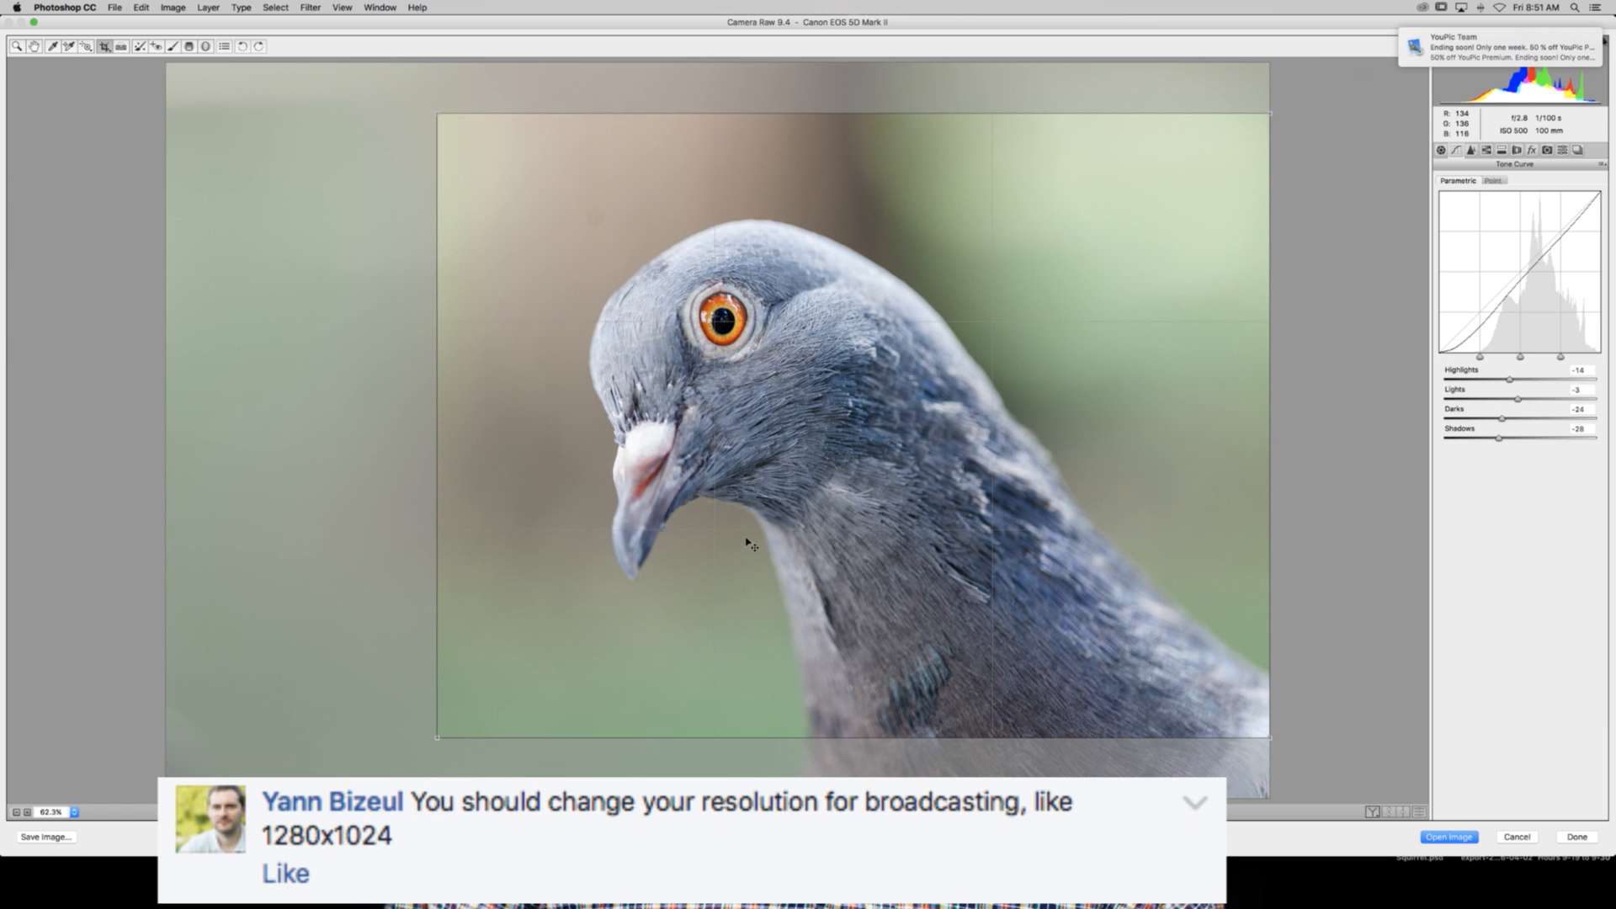
Step: Reposition and resize the 3 to 4 crop to trim the background above and in front of the pigeon, and preview it
left_click_drag(746, 541, 766, 607)
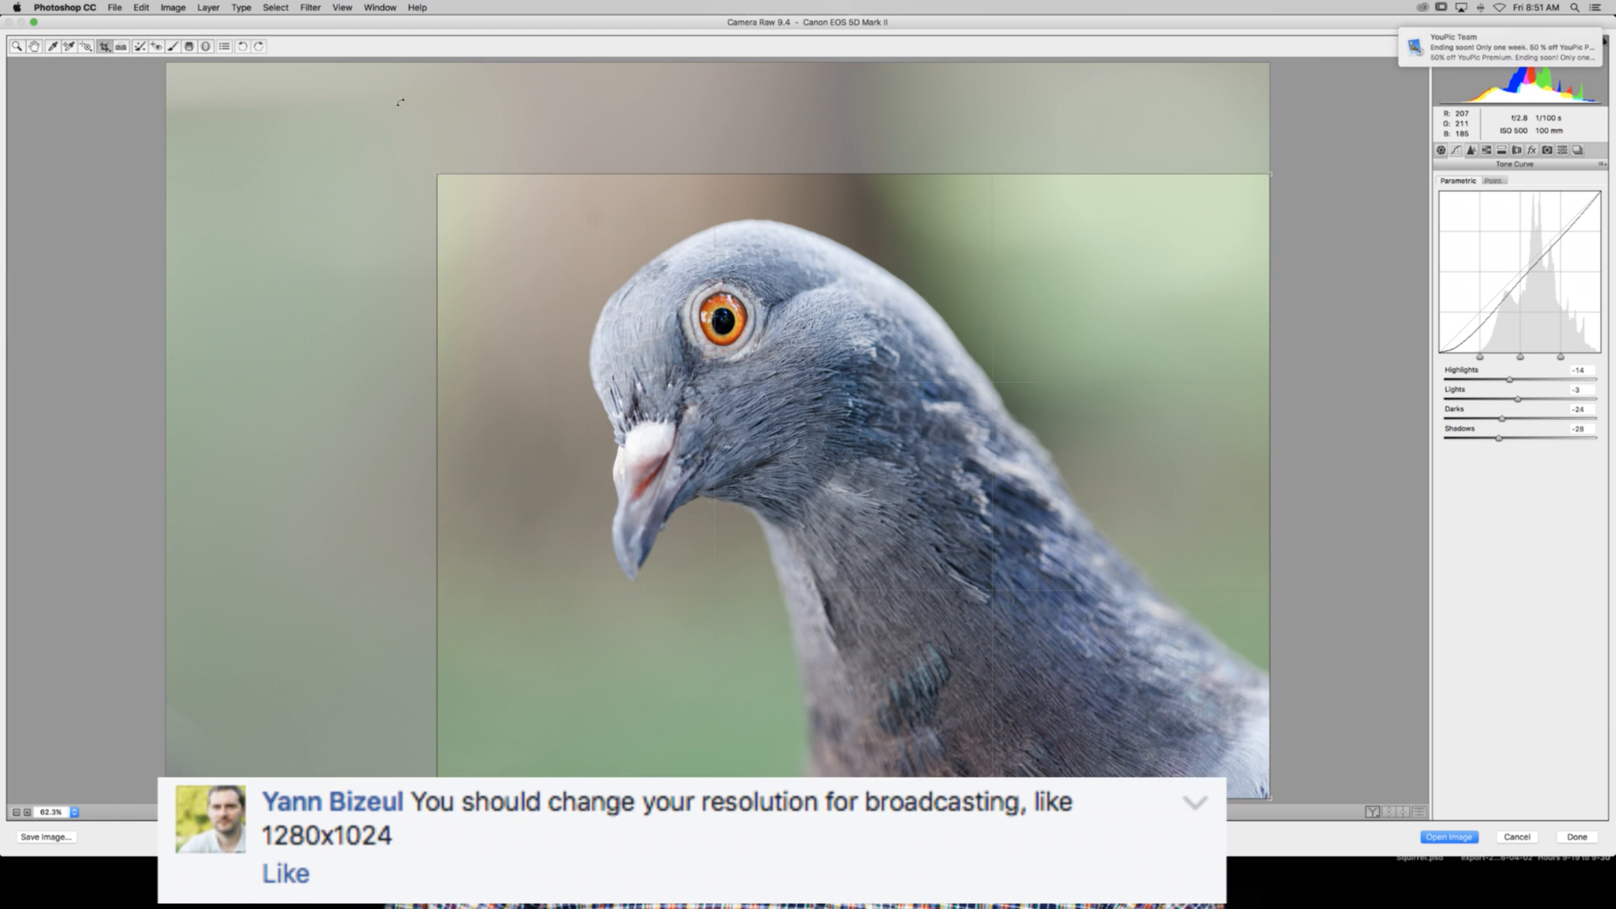
left_click_drag(438, 175, 325, 89)
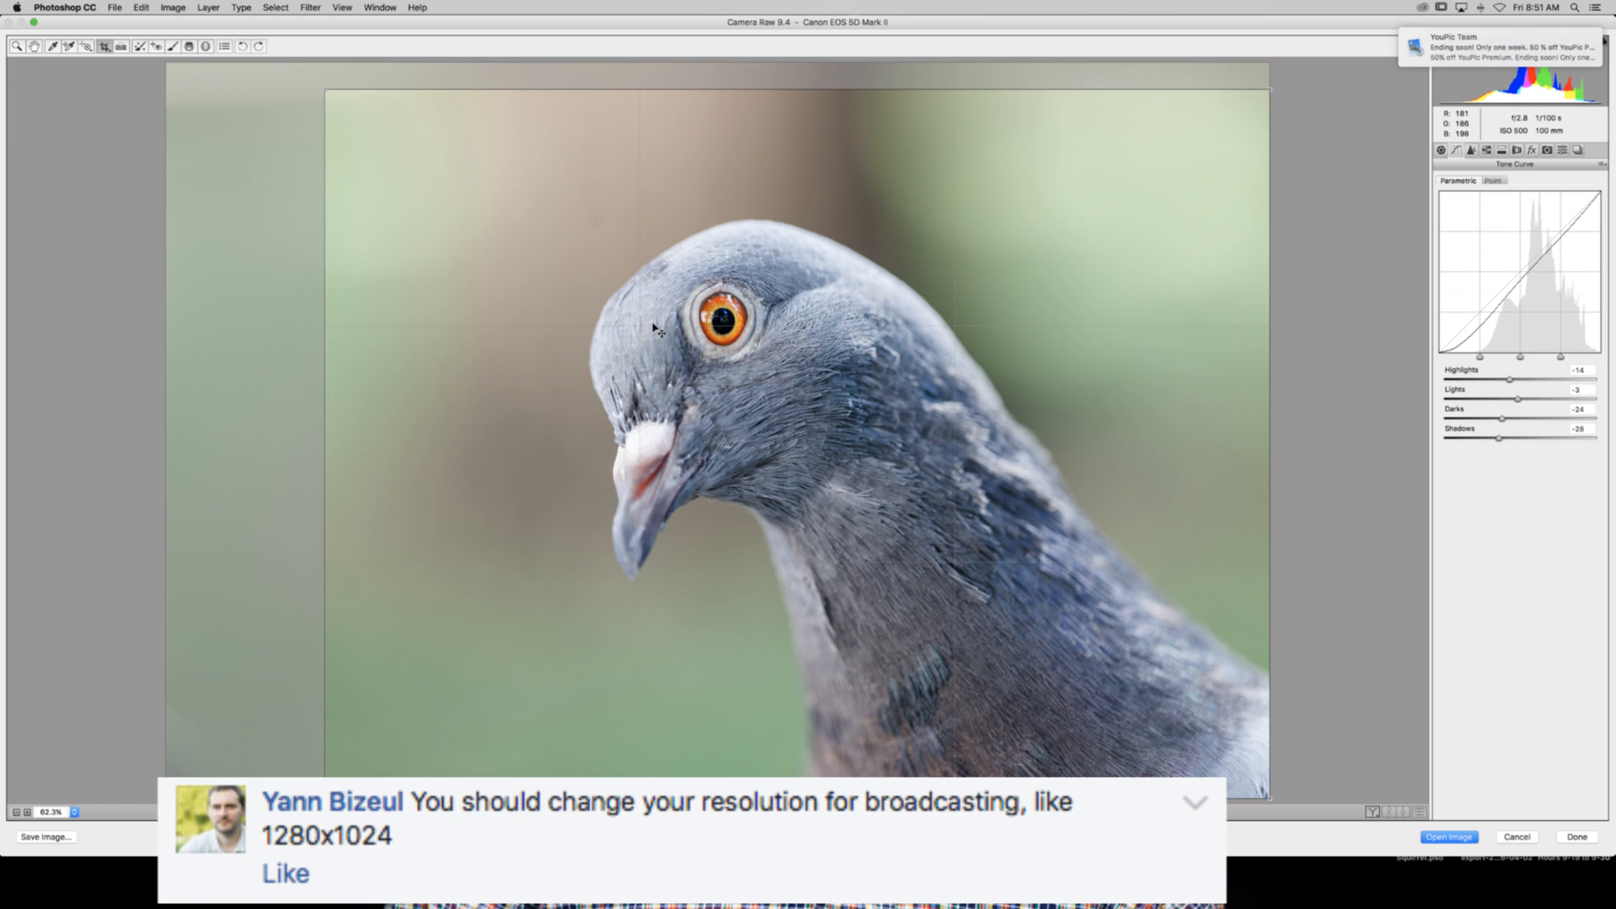
left_click_drag(970, 352, 1047, 368)
left_click_drag(336, 86, 377, 118)
left_click_drag(513, 263, 519, 262)
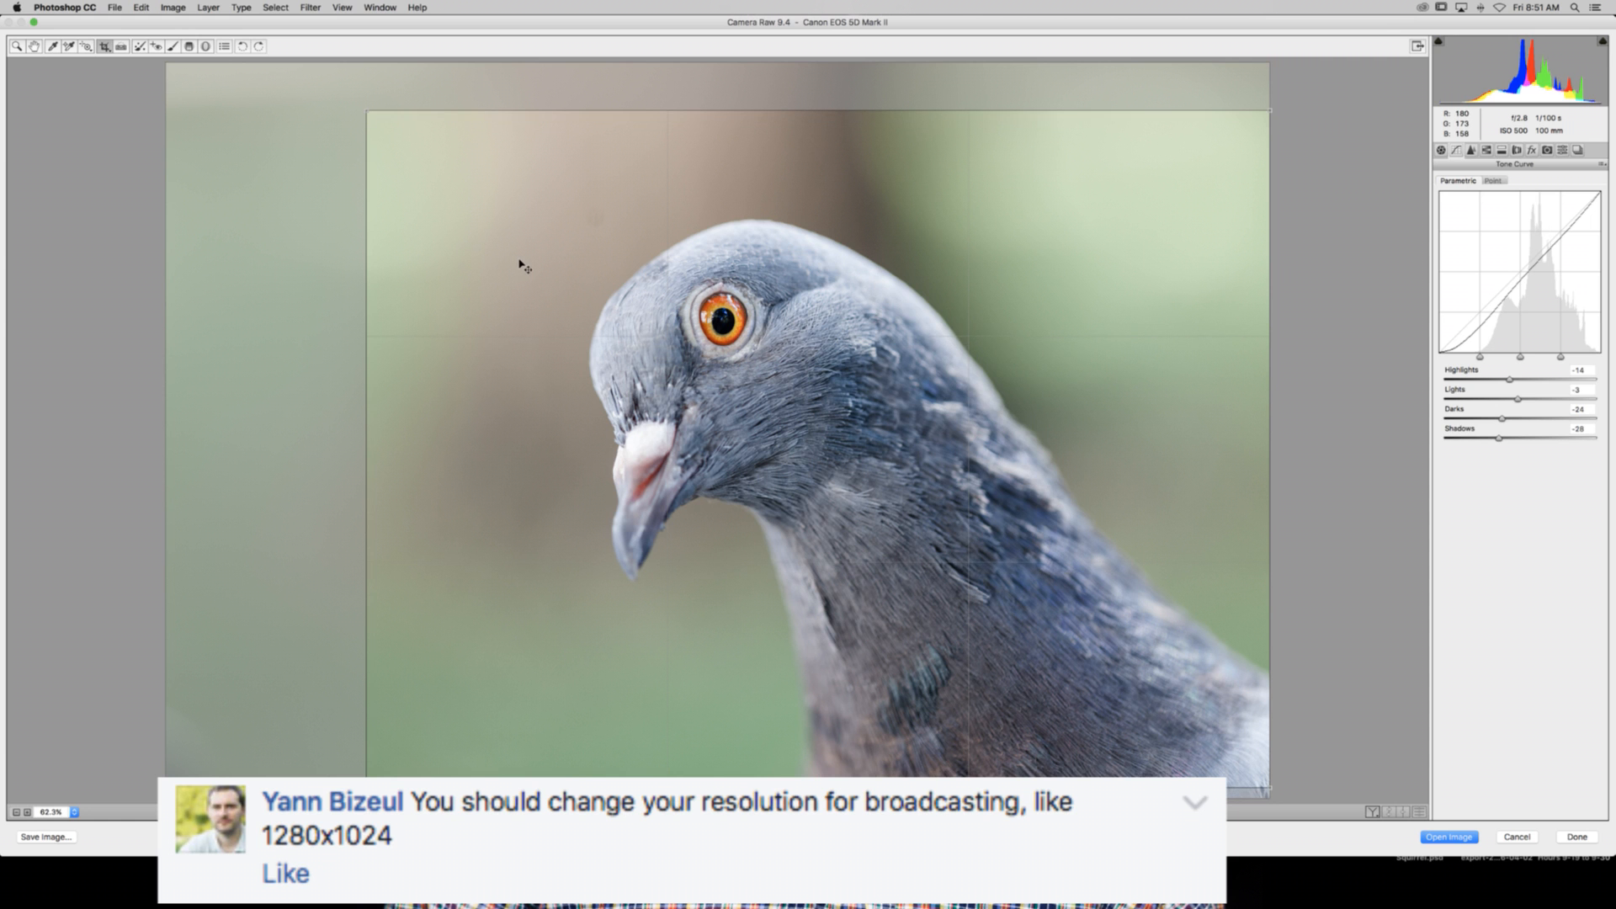
key("z")
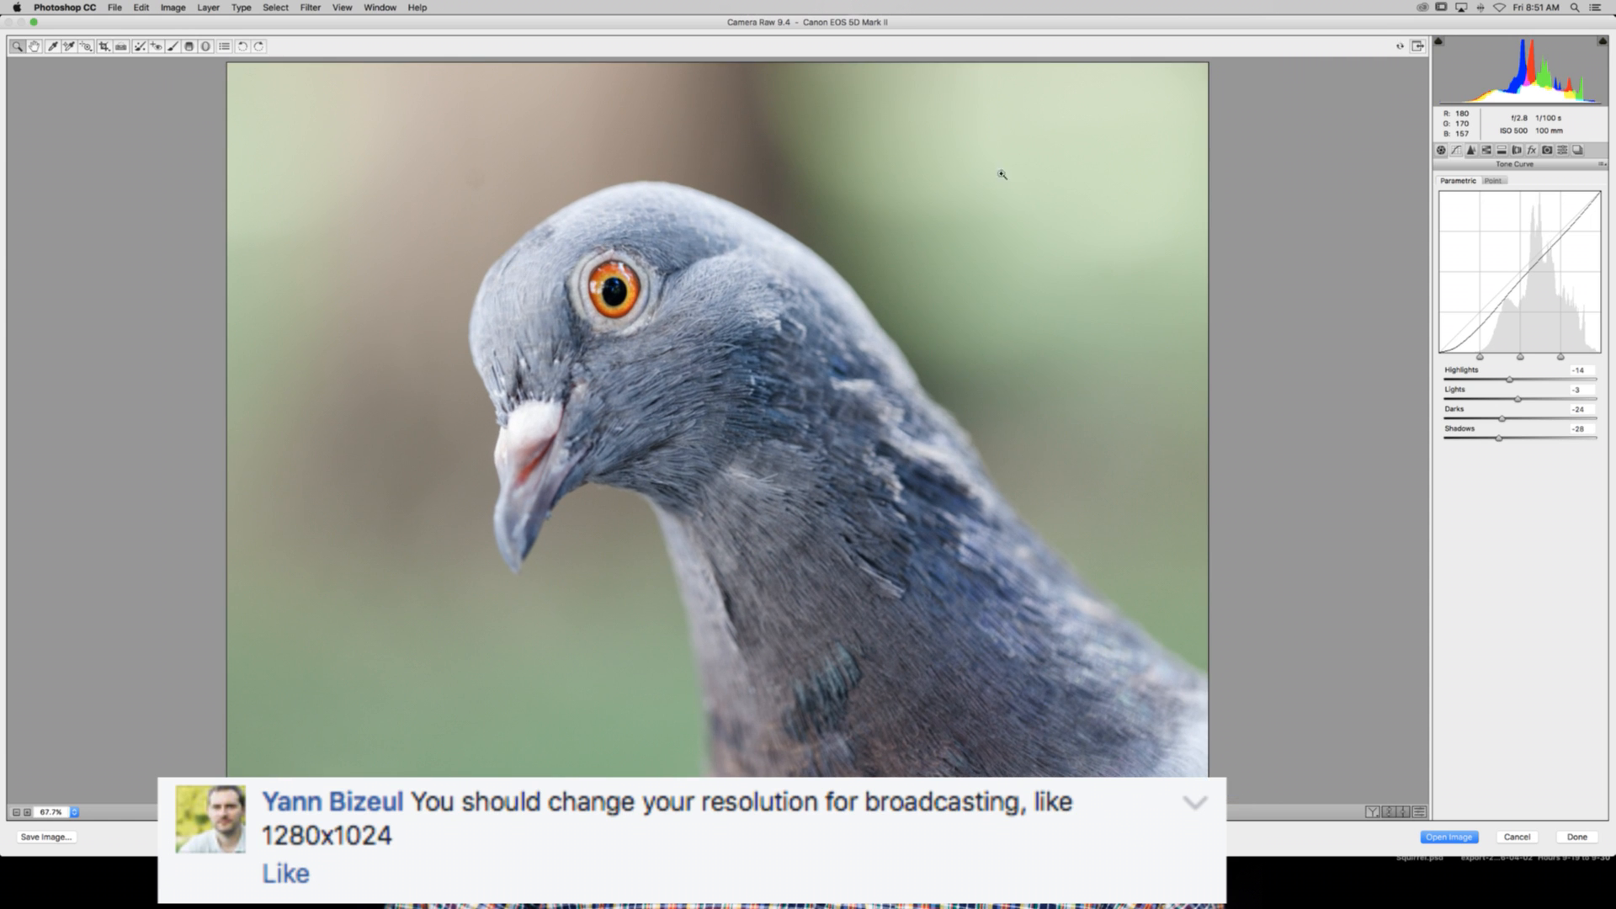
Step: Reopen the crop, tighten it further around the pigeon's head and neck, and apply it
key("c")
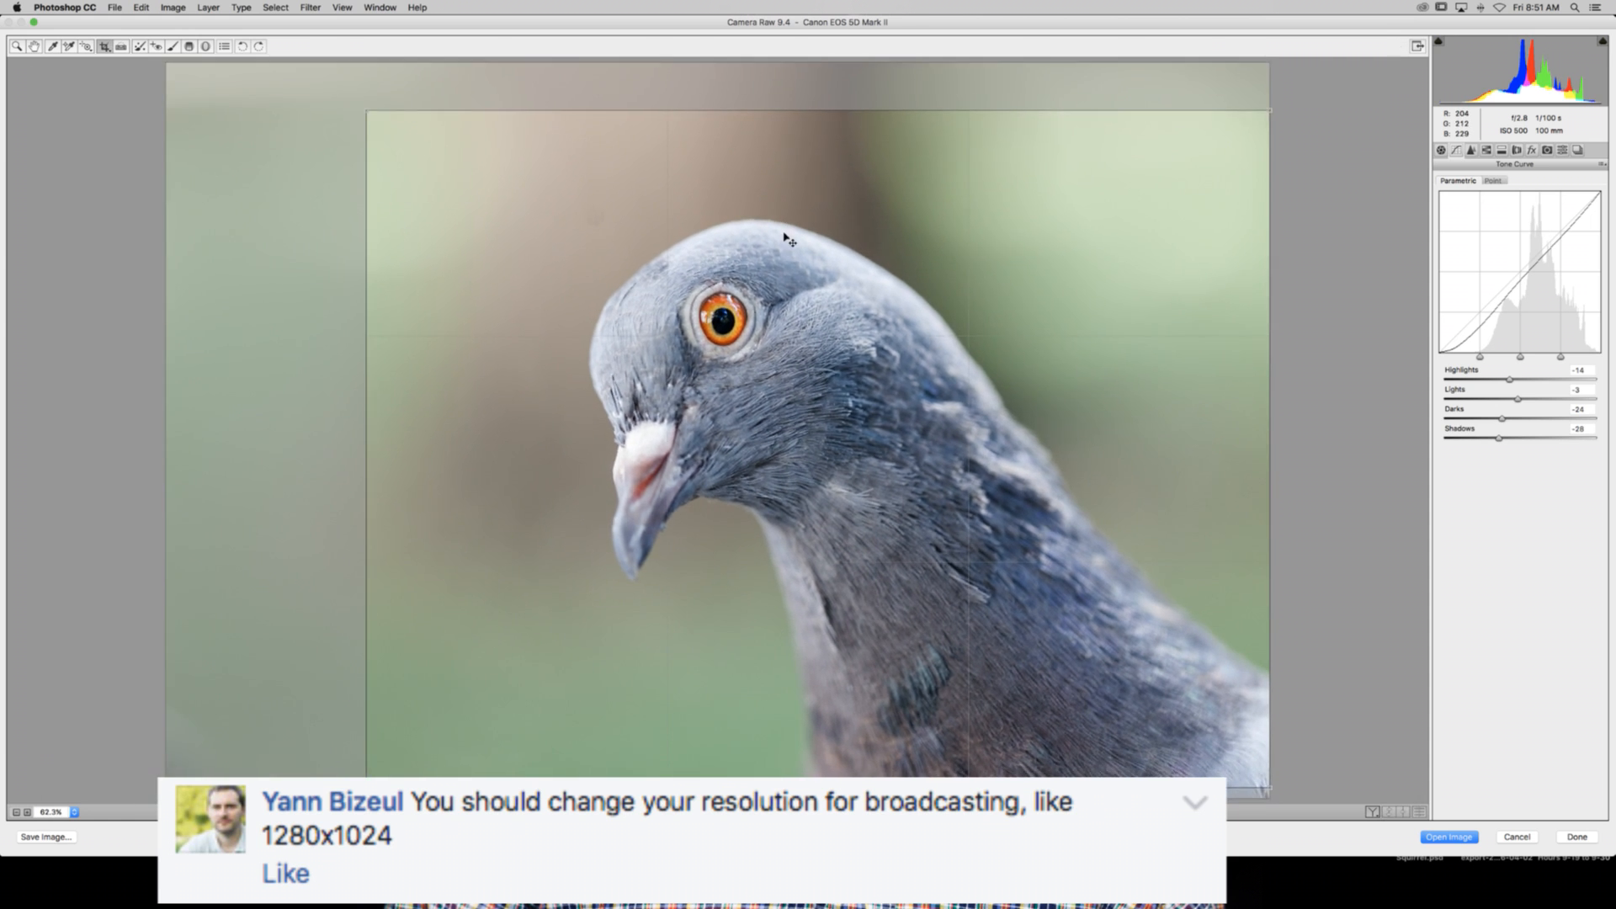
left_click_drag(365, 124, 413, 161)
key("z")
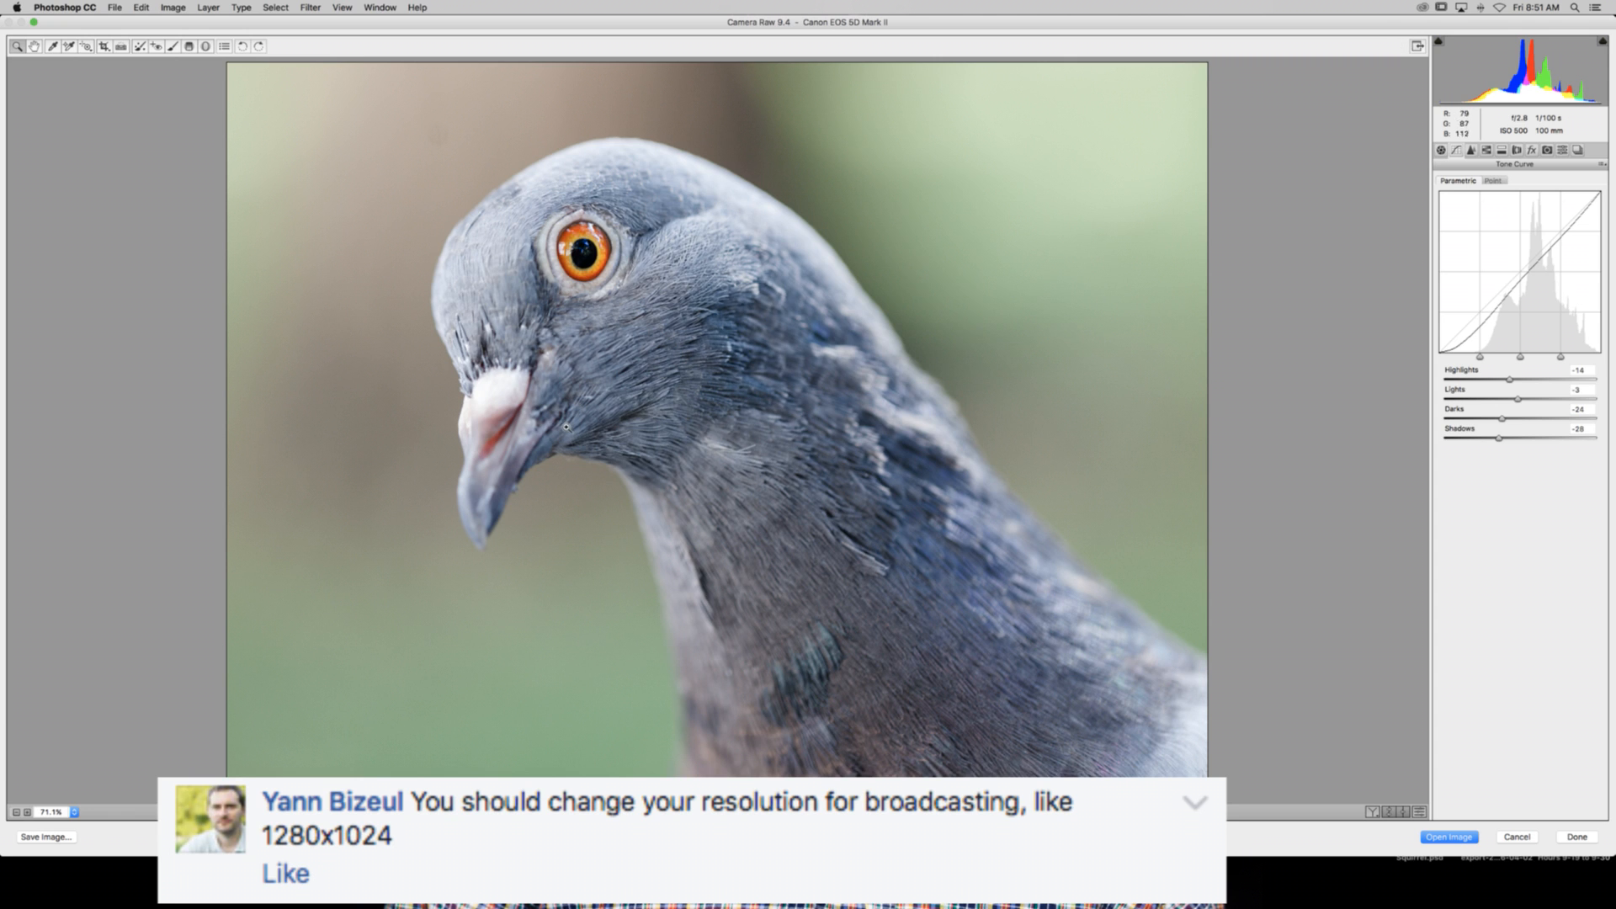
Step: Add a small amount of luminance noise reduction
left_click(1478, 151)
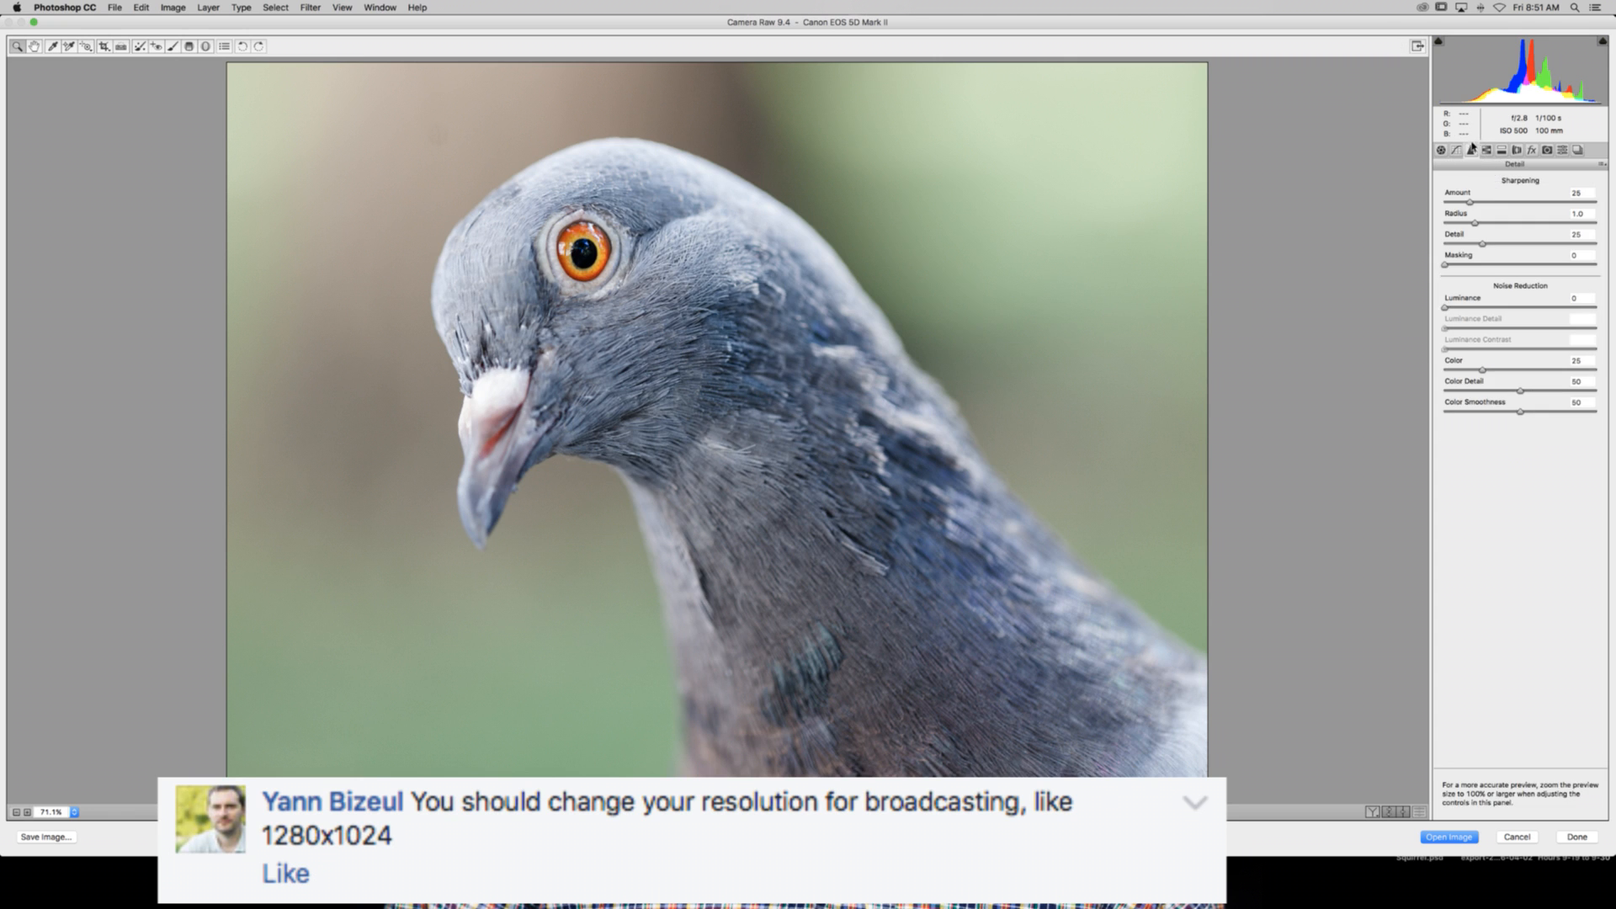
left_click_drag(1446, 307, 1466, 306)
Step: With the lens color corrections open, inspect the pigeon's head outline, eye and beak at 400% for color fringing
left_click(1517, 150)
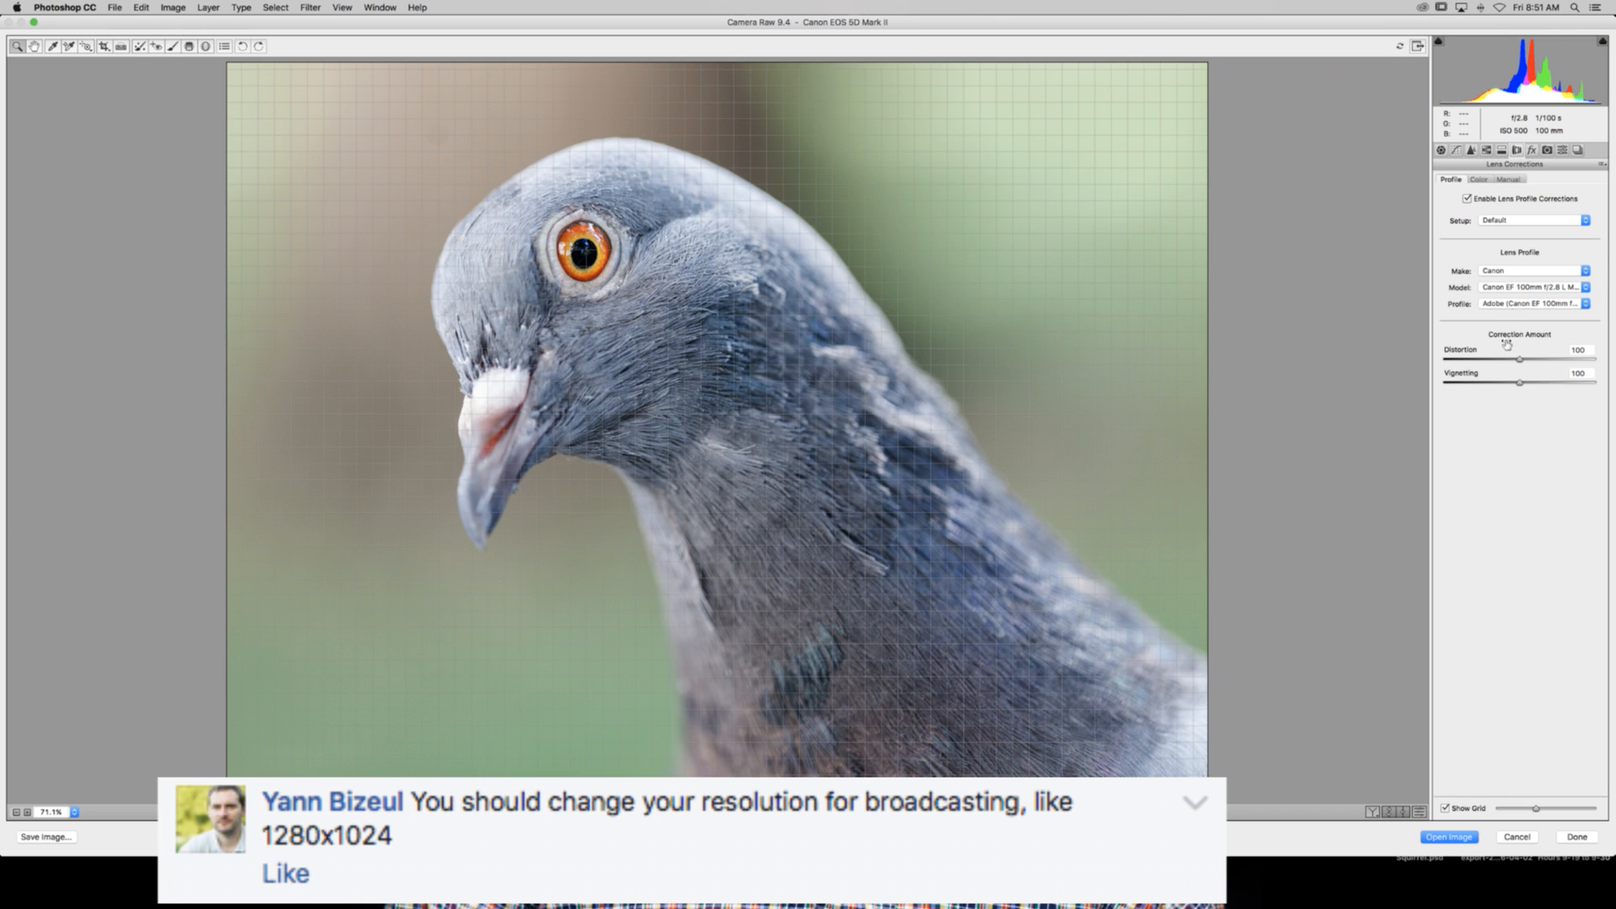
left_click(1482, 180)
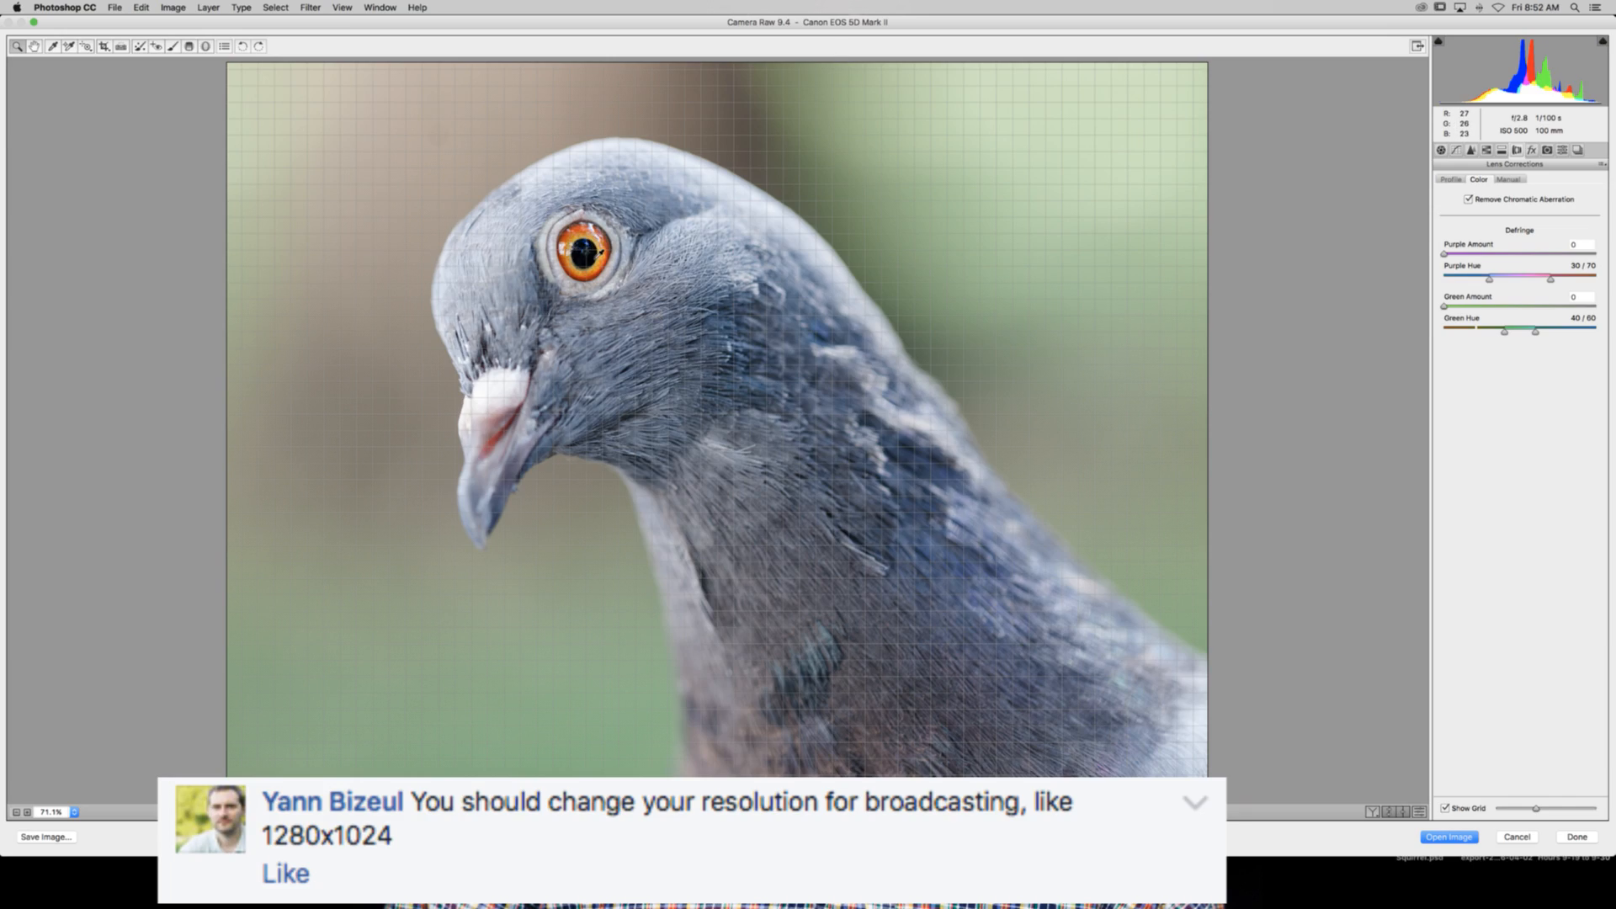
key("super+plus")
key("super+plus")
key("super+plus")
key("super+plus")
scroll(595, 250, "up", 10)
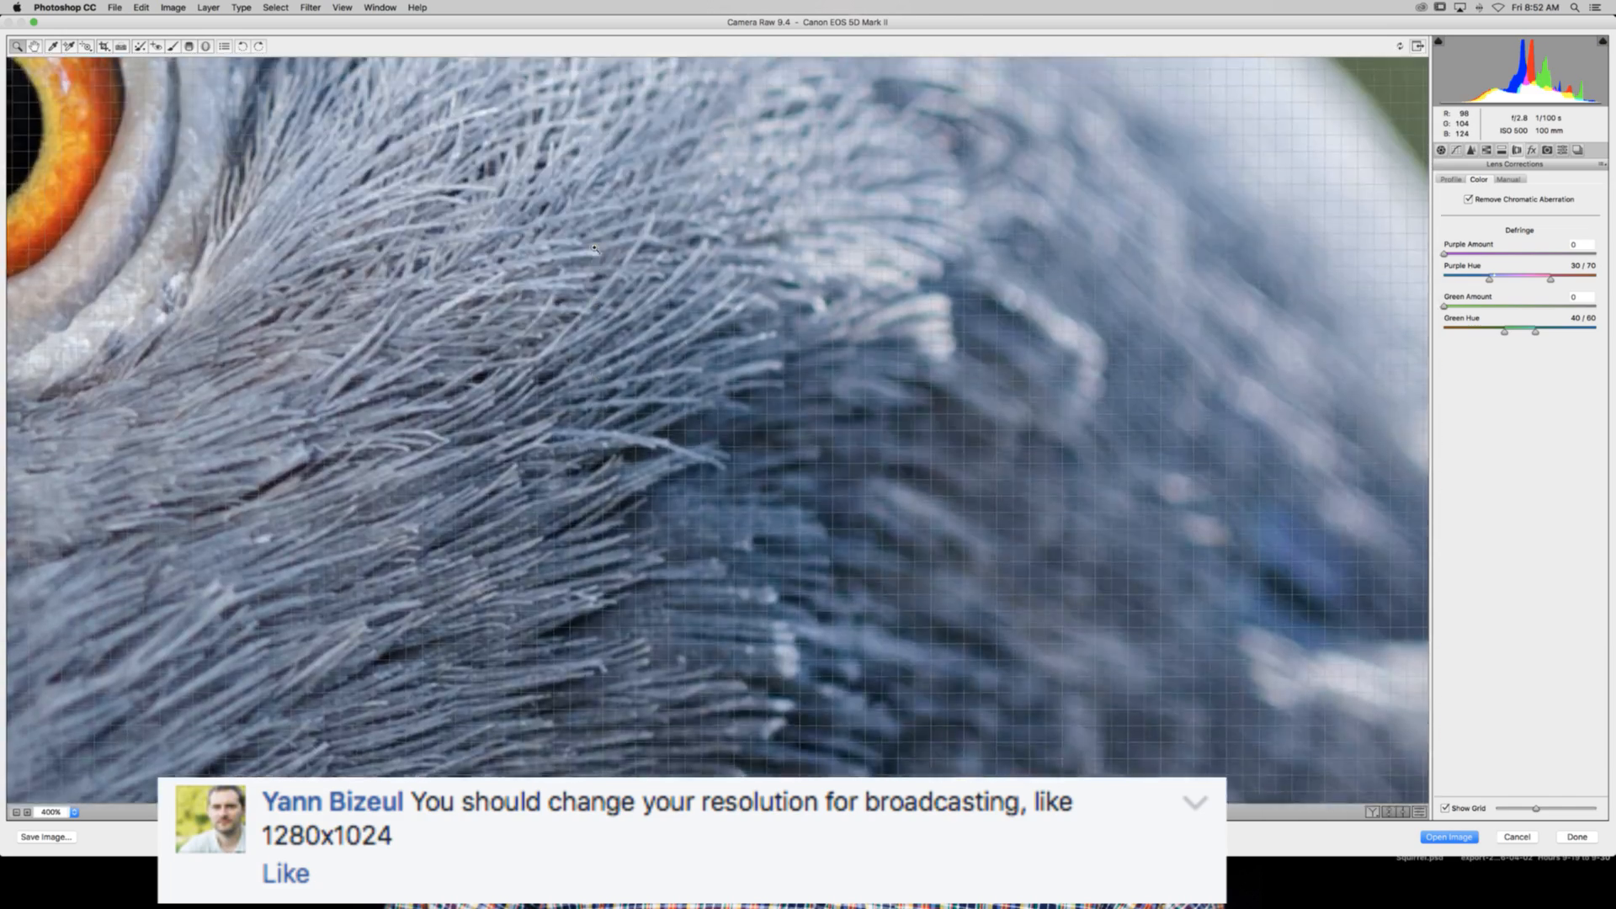
scroll(596, 249, "up", 10)
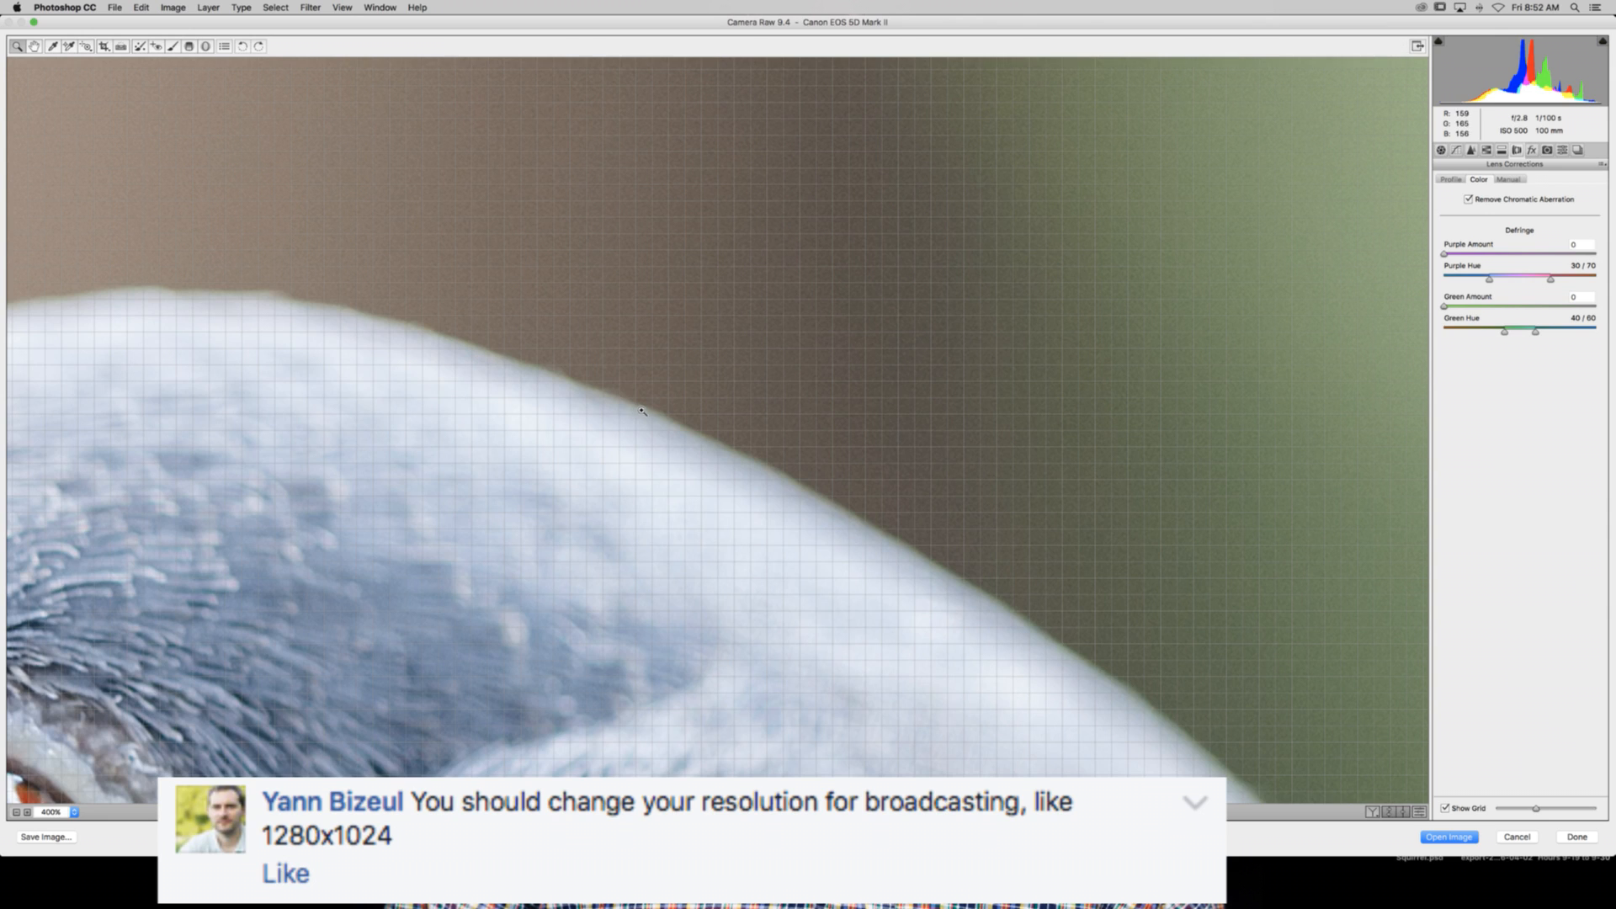
scroll(561, 424, "left", 10)
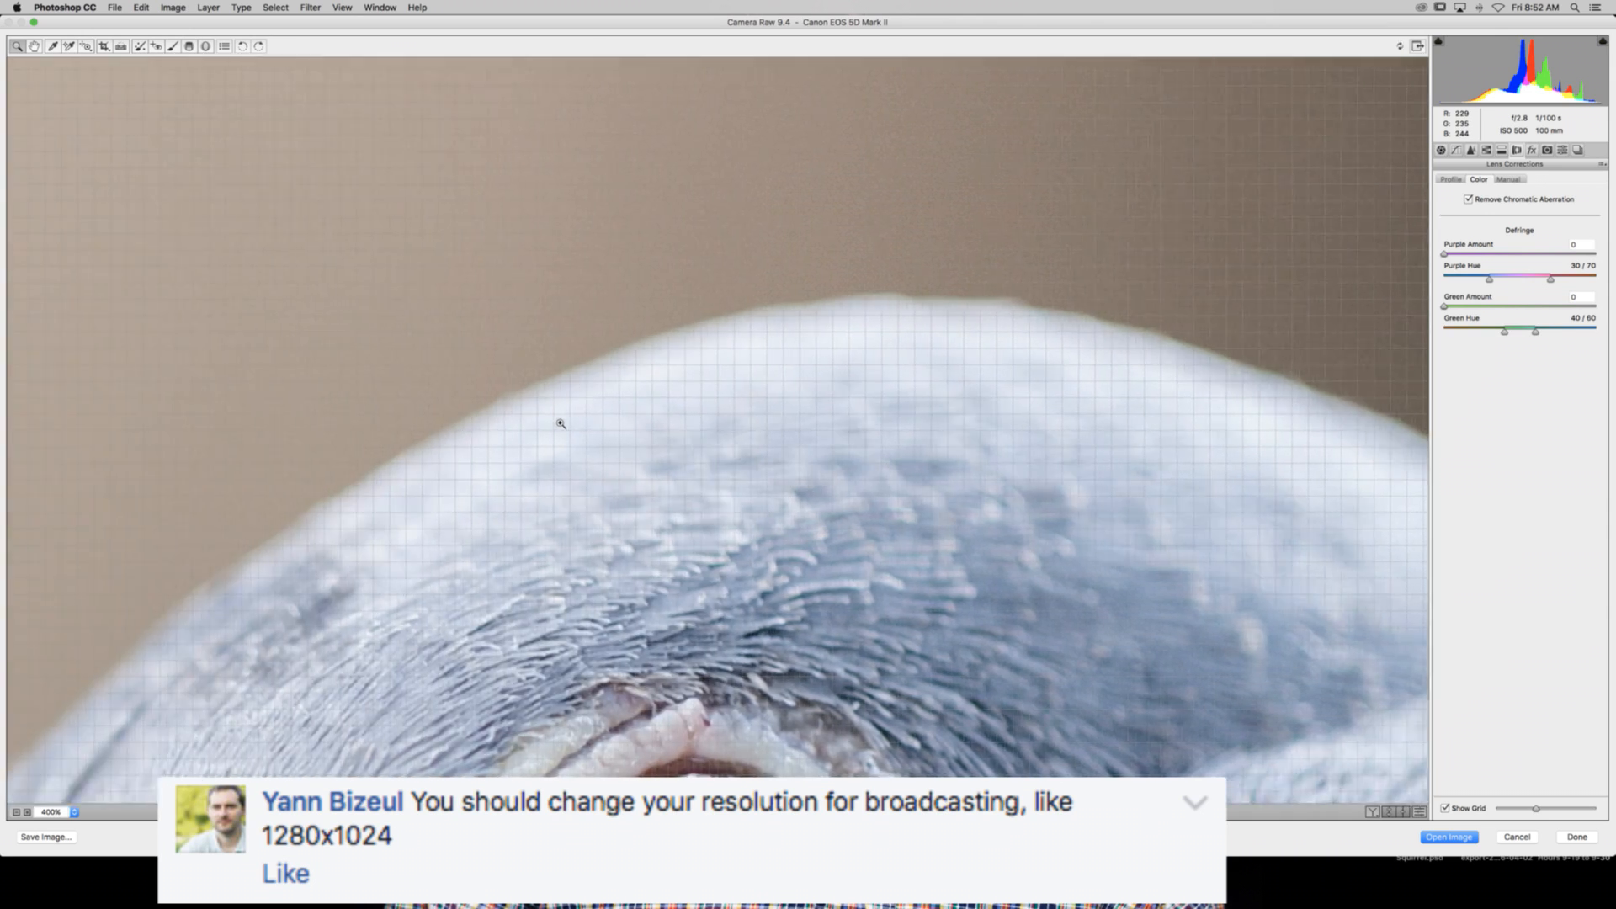
scroll(561, 423, "down", 10)
scroll(560, 424, "left", 5)
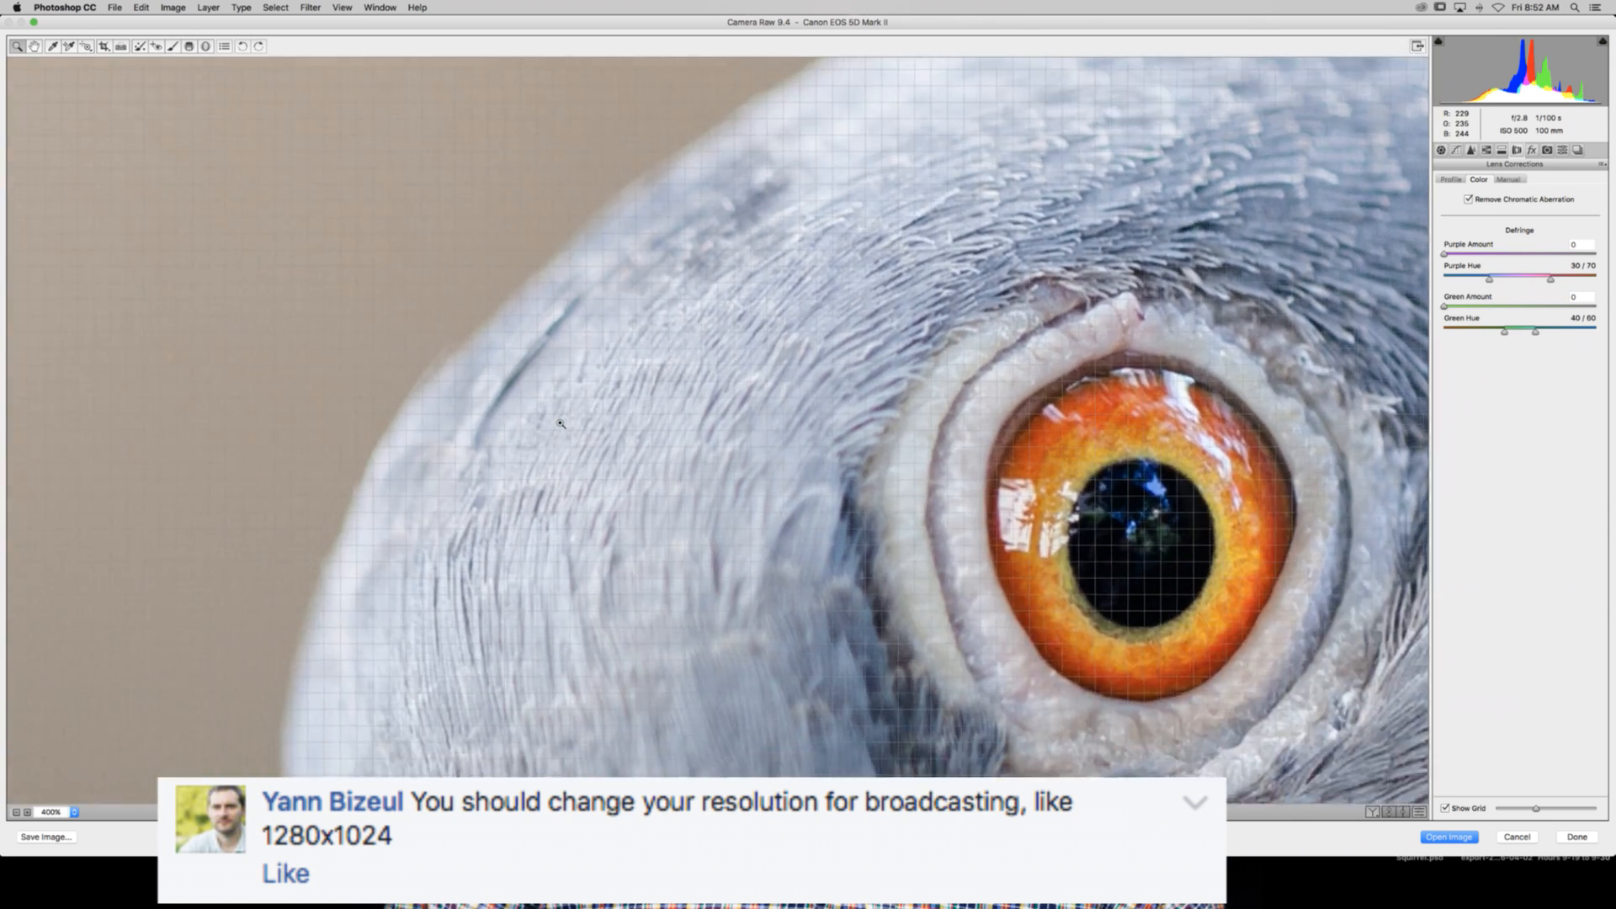
scroll(560, 423, "down", 10)
scroll(561, 423, "left", 5)
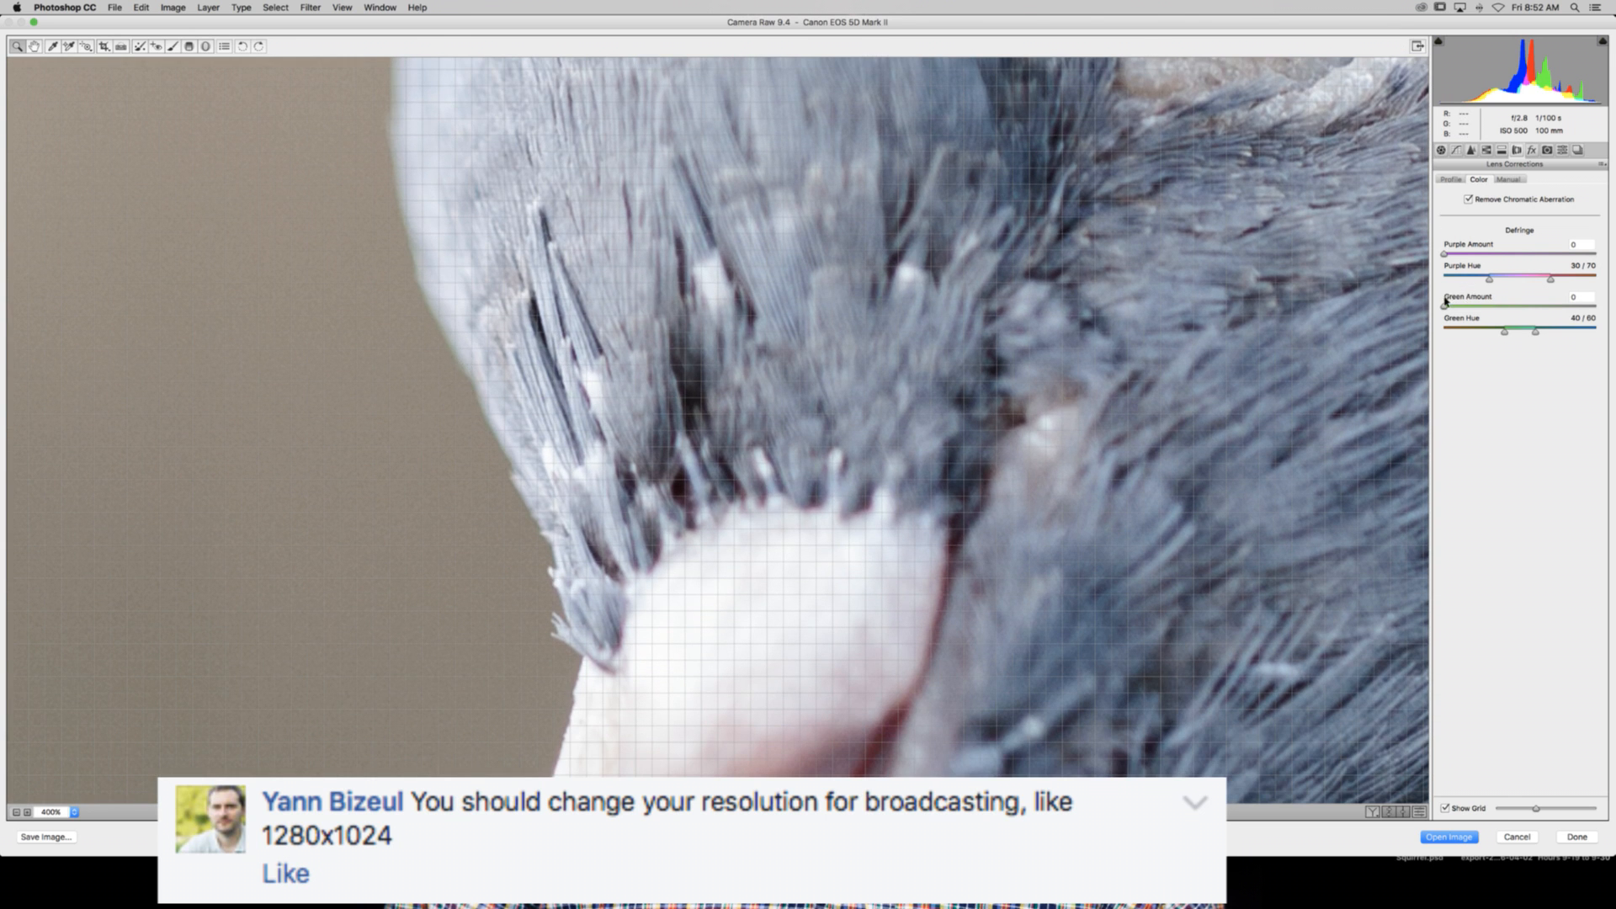
Step: Defringe with Green Amount 11, Purple Amount 6 and Green Hue 22 / 75, and check the feathers around the eye and neck
left_click_drag(1445, 305, 1522, 300)
left_click_drag(1444, 253, 1492, 254)
left_click_drag(1533, 326, 1558, 328)
left_click_drag(1505, 330, 1478, 330)
scroll(828, 333, "up", 10)
scroll(828, 333, "right", 6)
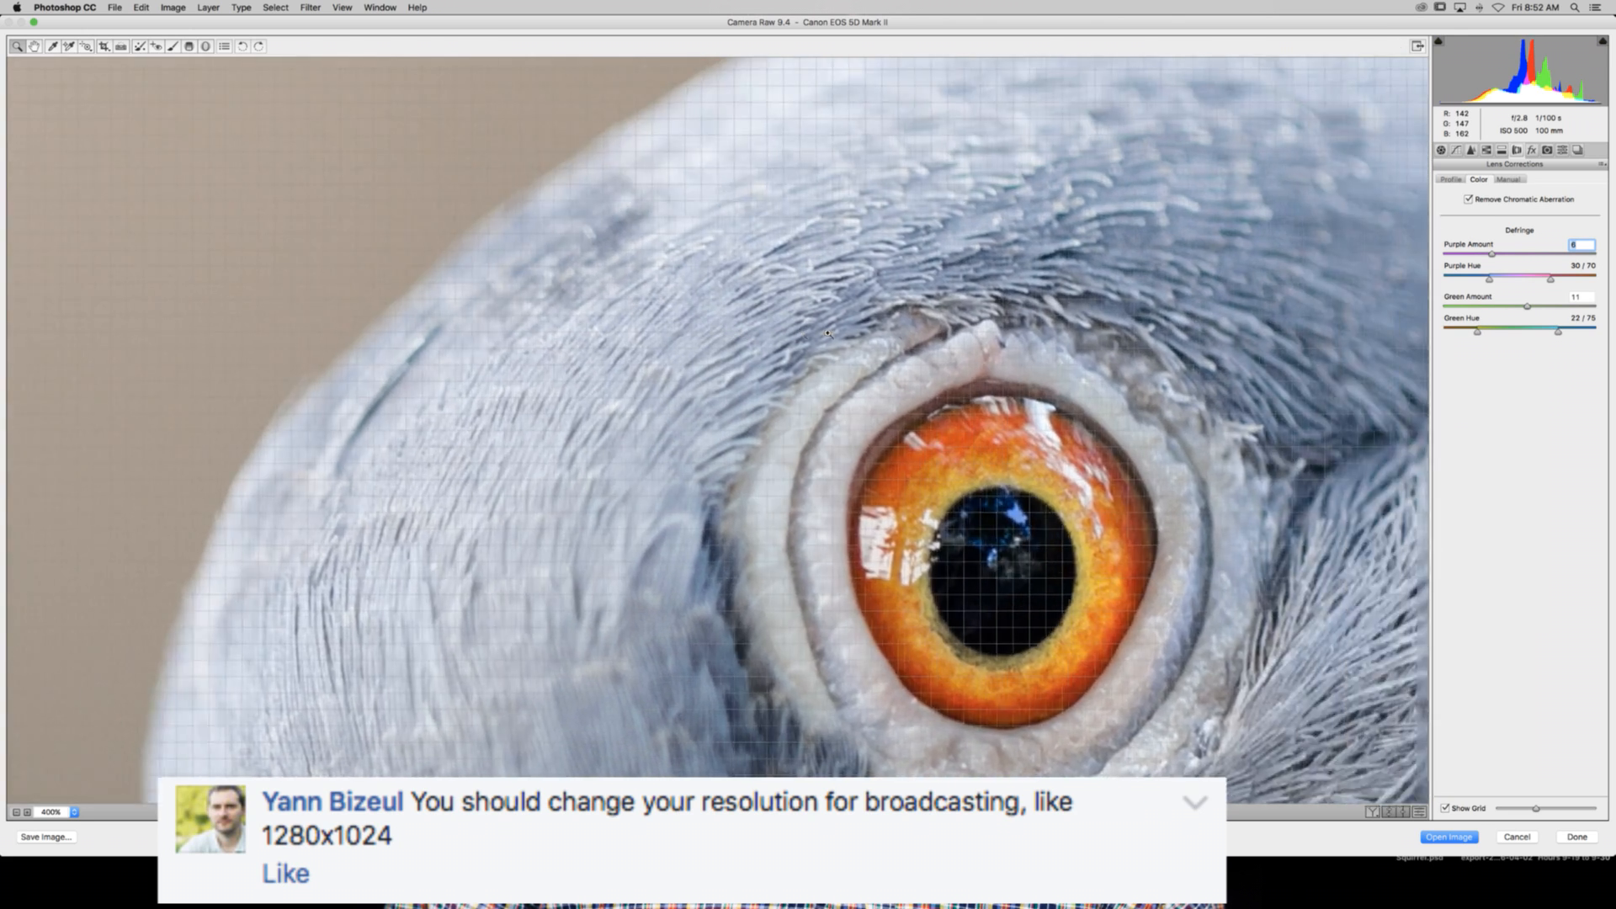
scroll(828, 333, "right", 15)
scroll(827, 333, "down", 8)
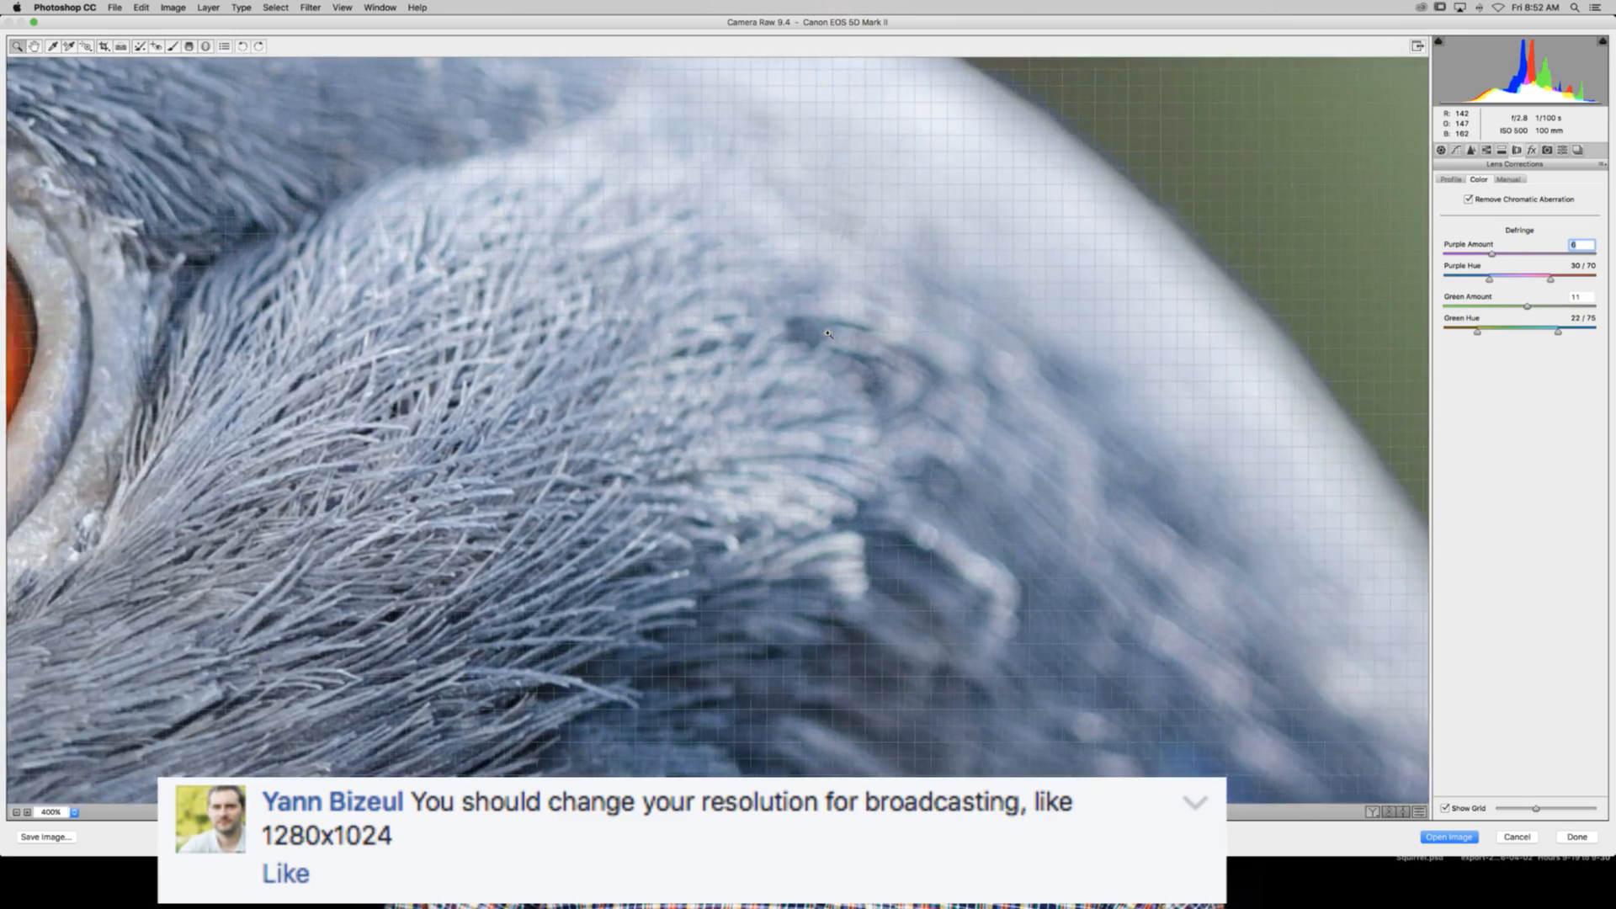
Step: Inspect the pigeon's neck, back and head outline at 400% for remaining color fringing
scroll(828, 334, "right", 8)
scroll(827, 334, "down", 10)
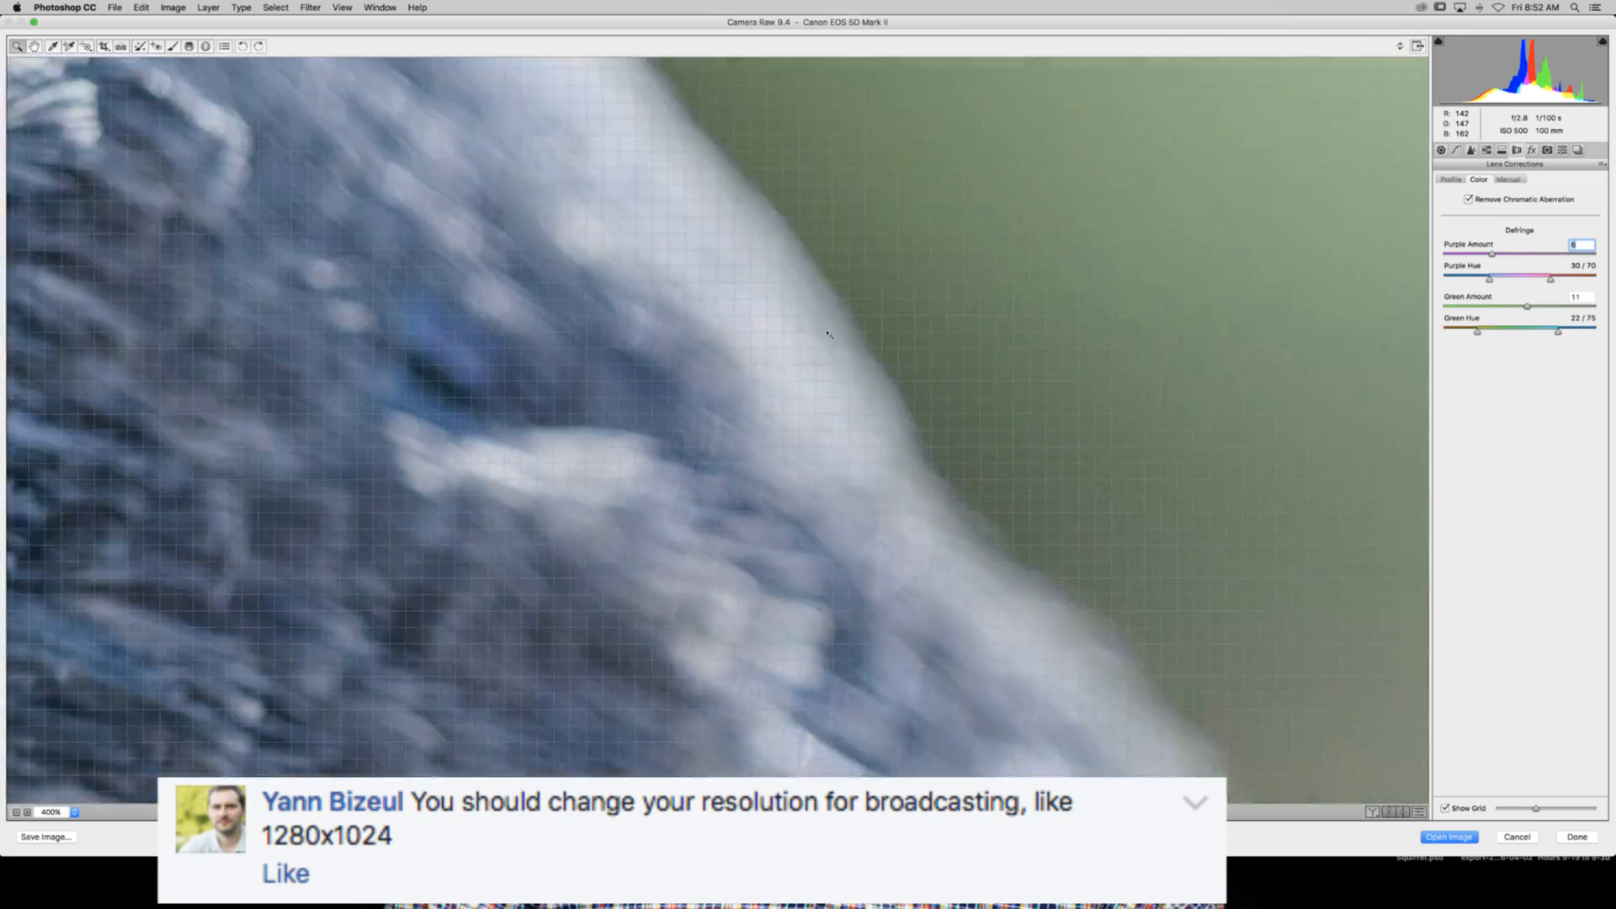
scroll(827, 333, "right", 10)
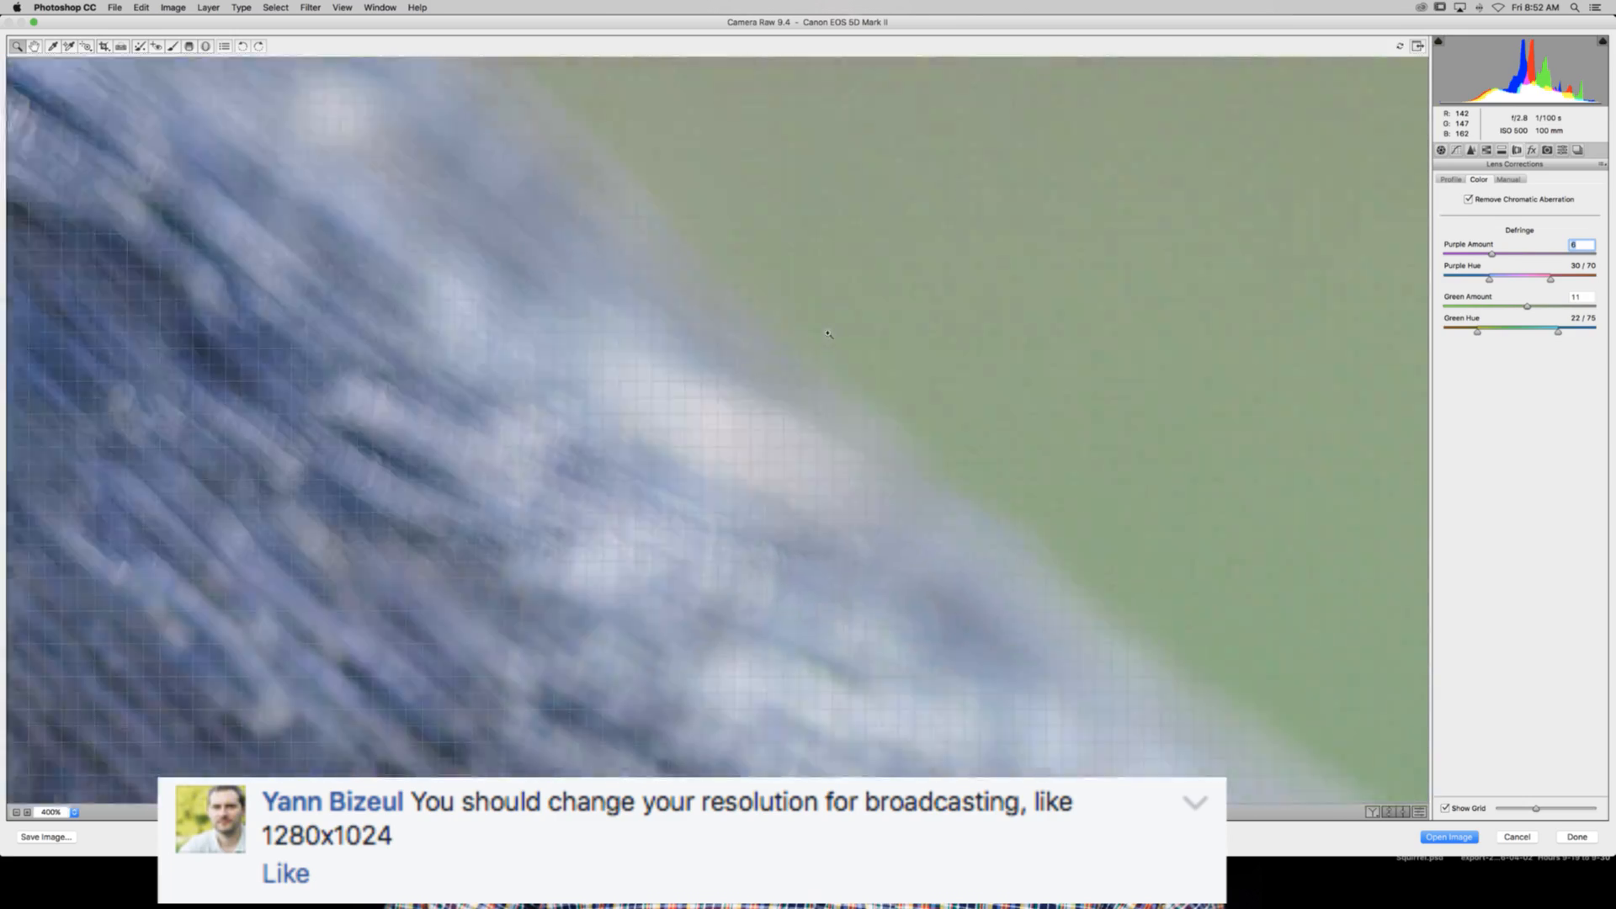
scroll(828, 334, "down", 10)
scroll(828, 333, "right", 10)
scroll(828, 333, "down", 10)
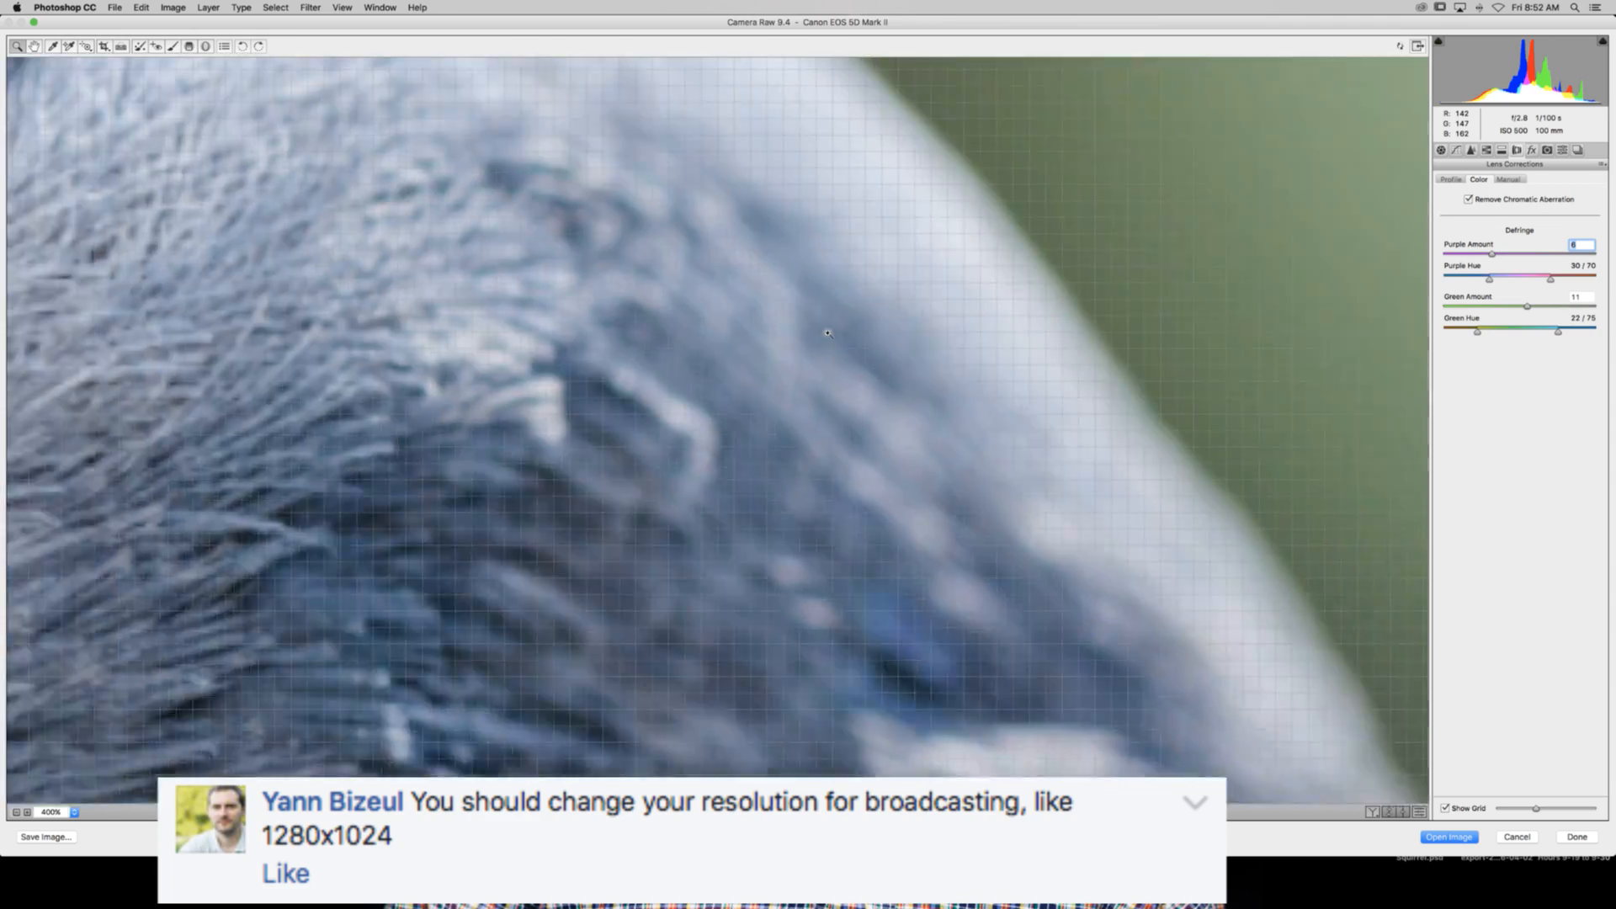
scroll(828, 333, "left", 10)
scroll(828, 334, "down", 10)
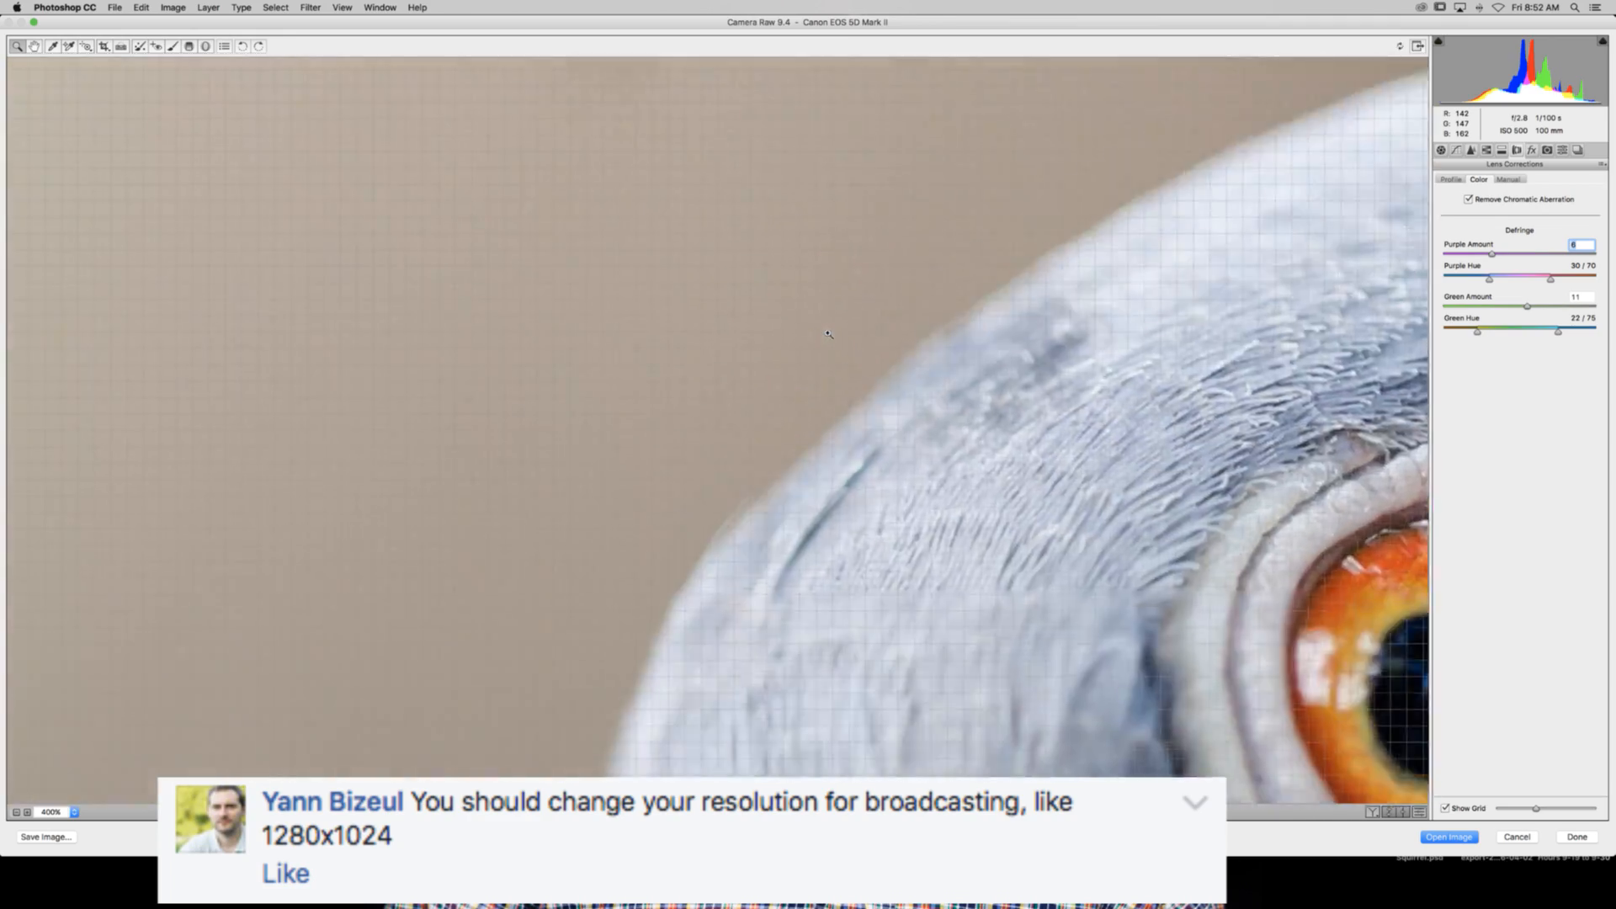
scroll(827, 333, "down", 10)
scroll(827, 333, "left", 10)
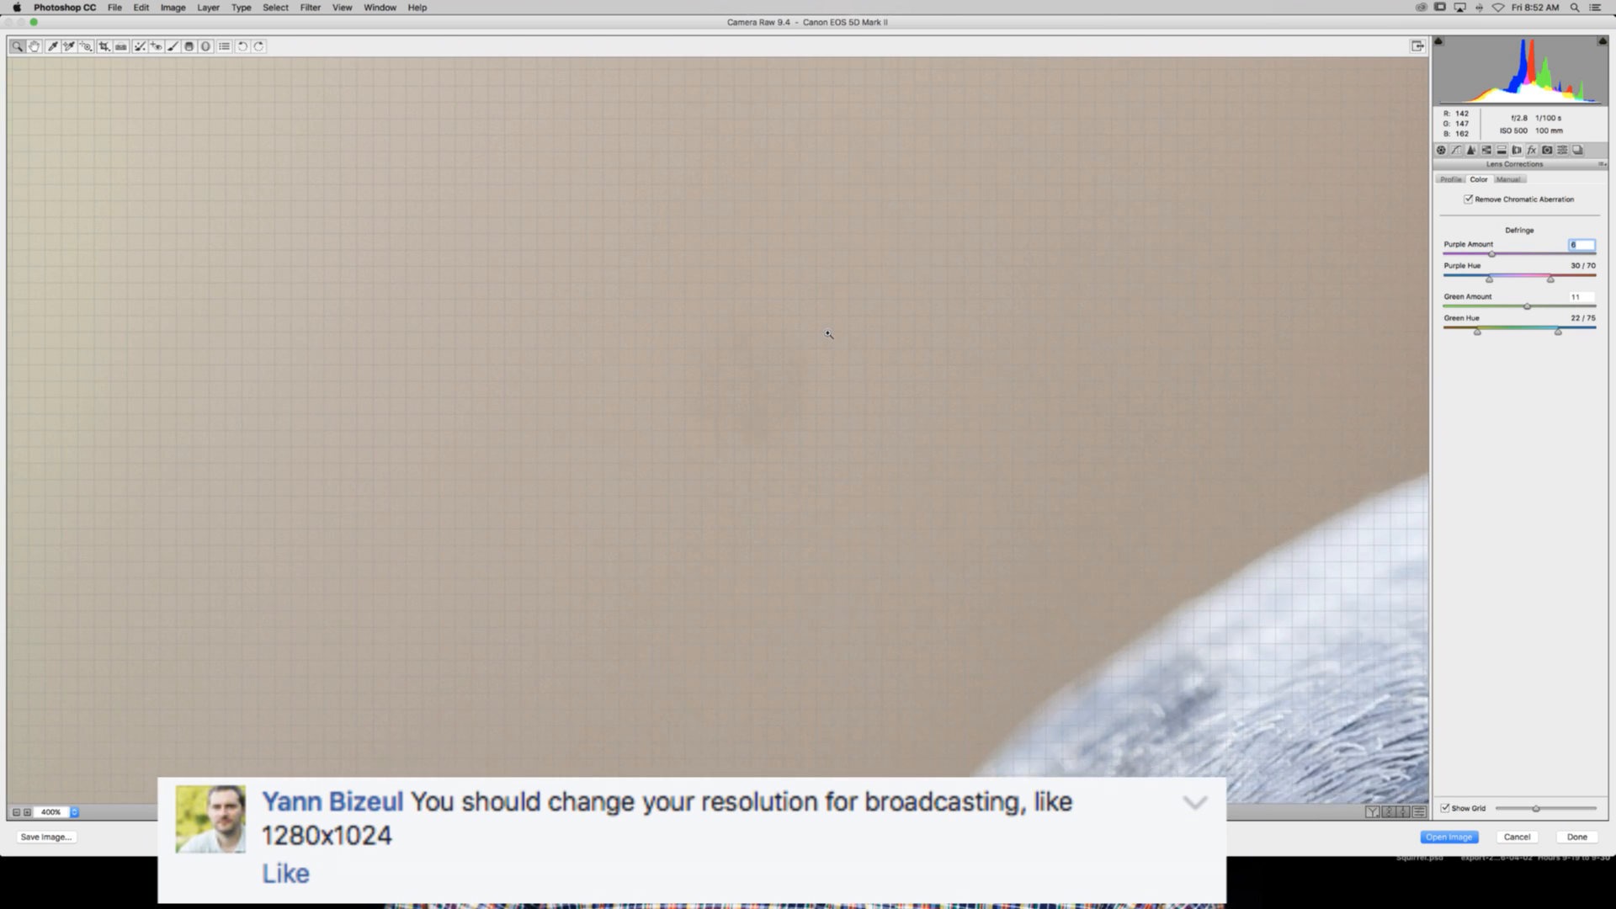
key("super+0")
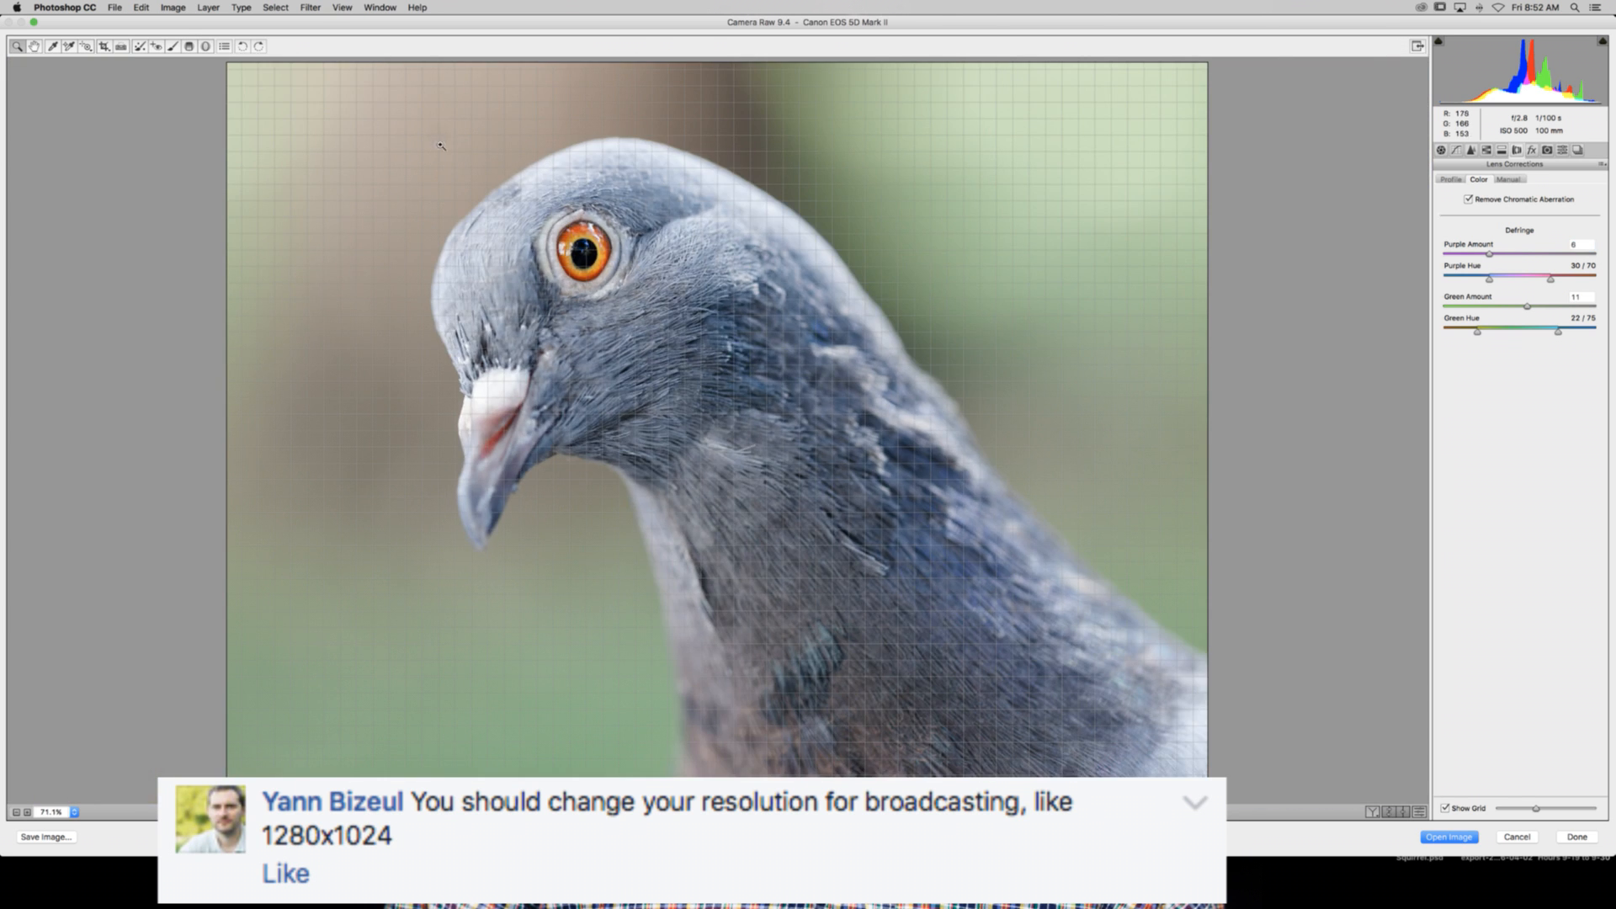
Step: Refine the noise reduction with Luminance Detail 0, Color 55, Color Detail 38 and Color Smoothness 60
left_click(1450, 178)
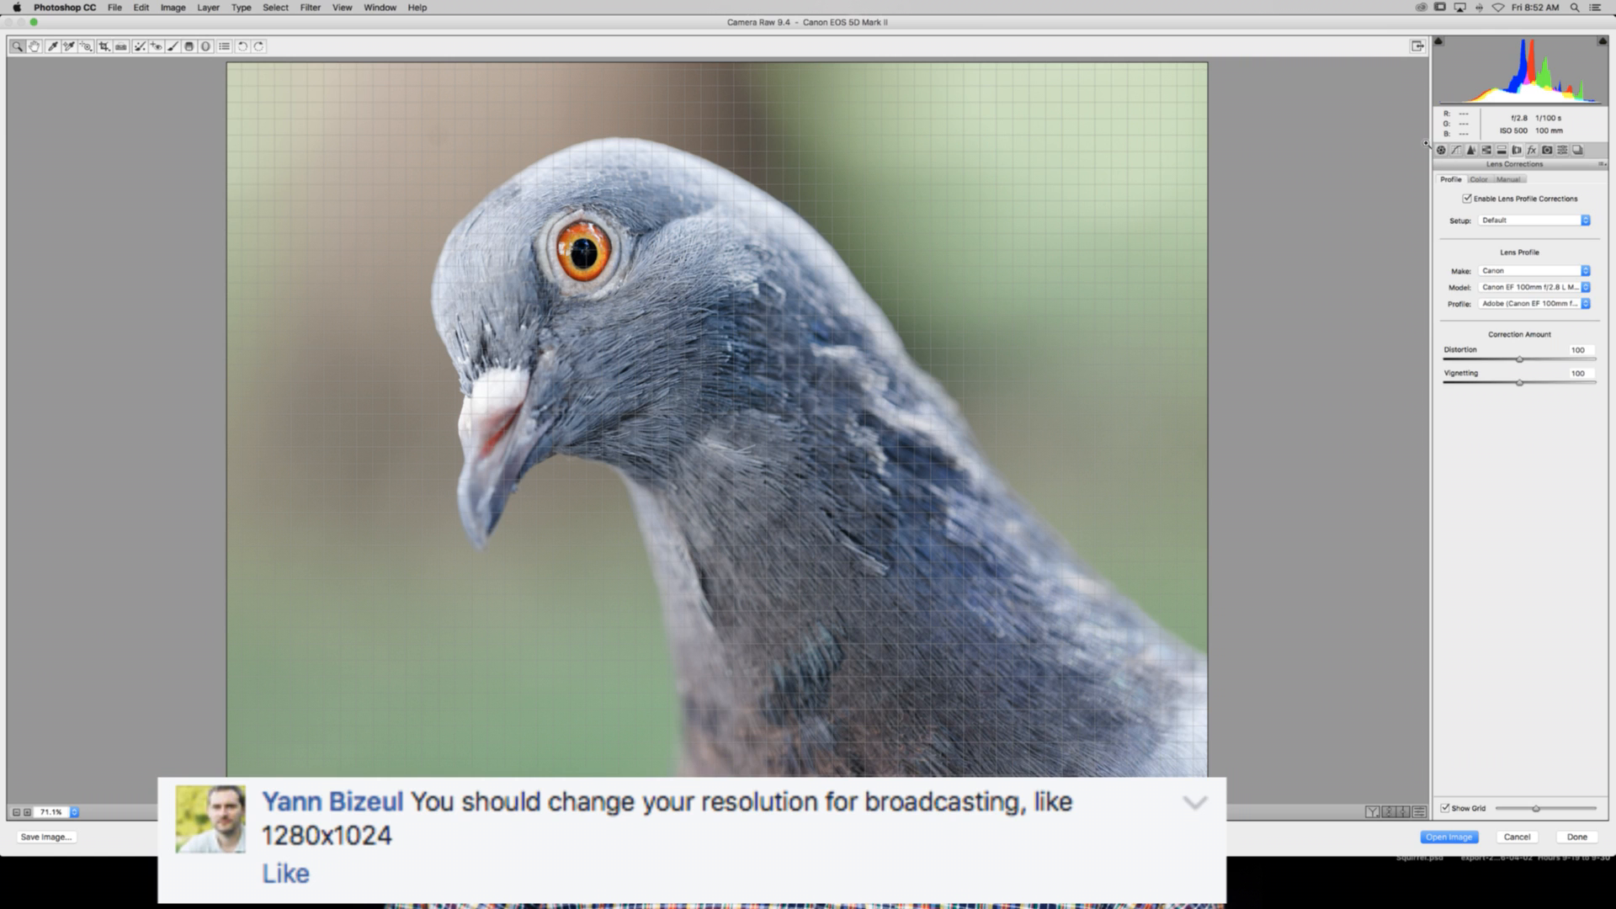
left_click(1471, 150)
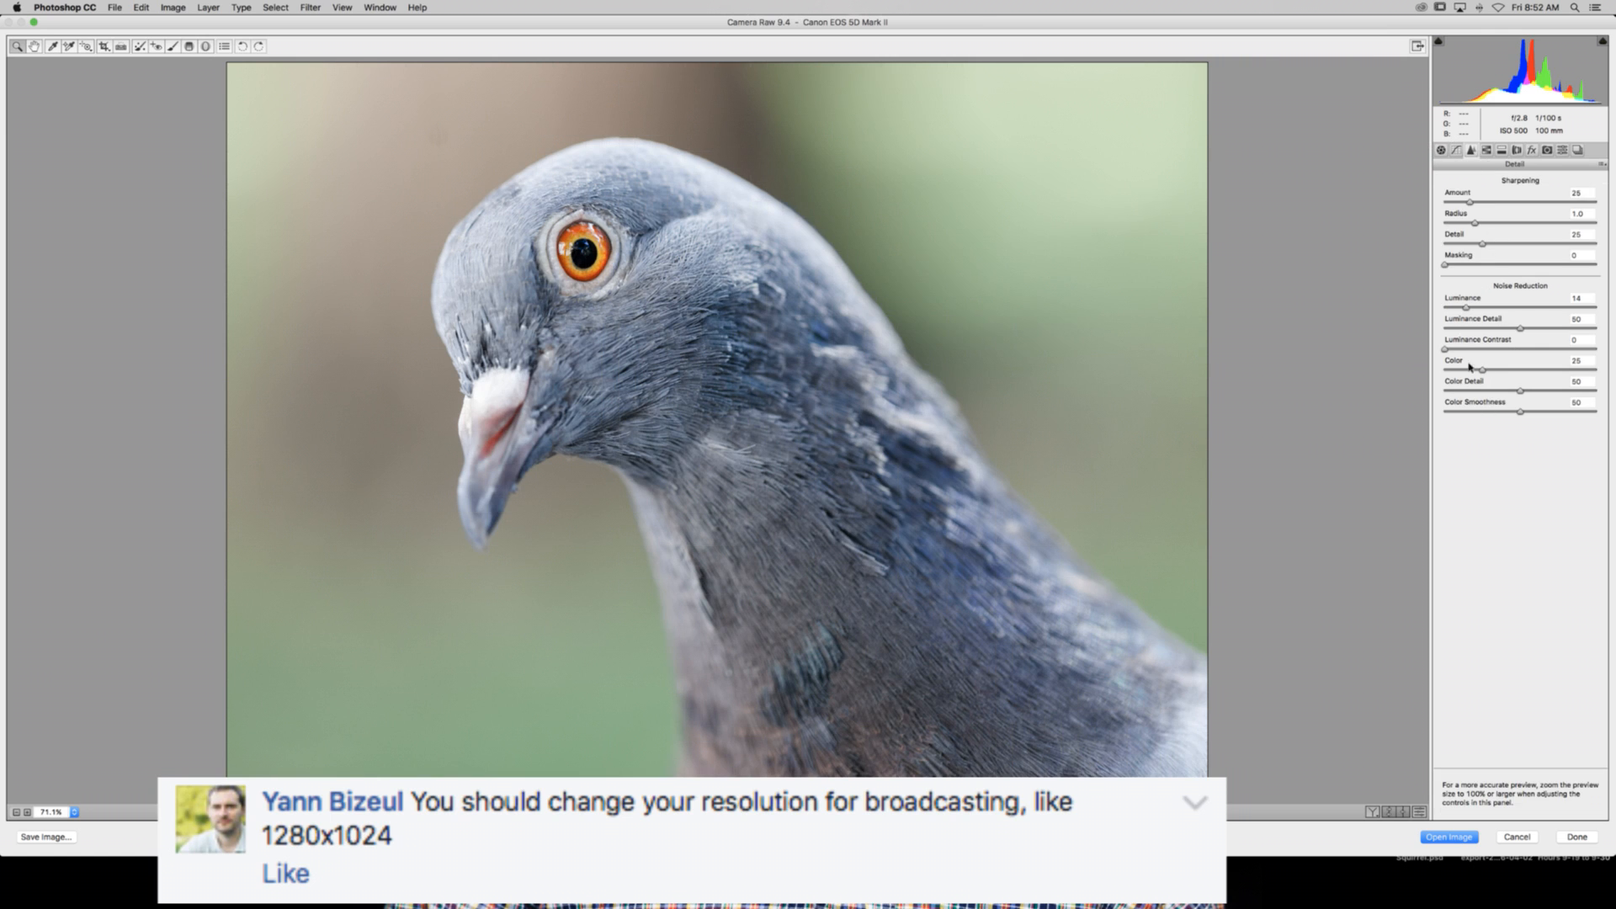
left_click_drag(1521, 329, 1442, 328)
left_click(1465, 303)
left_click_drag(1482, 369, 1536, 410)
Step: Set the sharpening to Amount 29, Detail 18 and Masking 22, and check the result around the eye at 400%
left_click_drag(1446, 263, 1476, 199)
key("alt")
key("alt")
left_click(1475, 241)
key("super+plus")
key("super+plus")
key("super+plus")
key("super+plus")
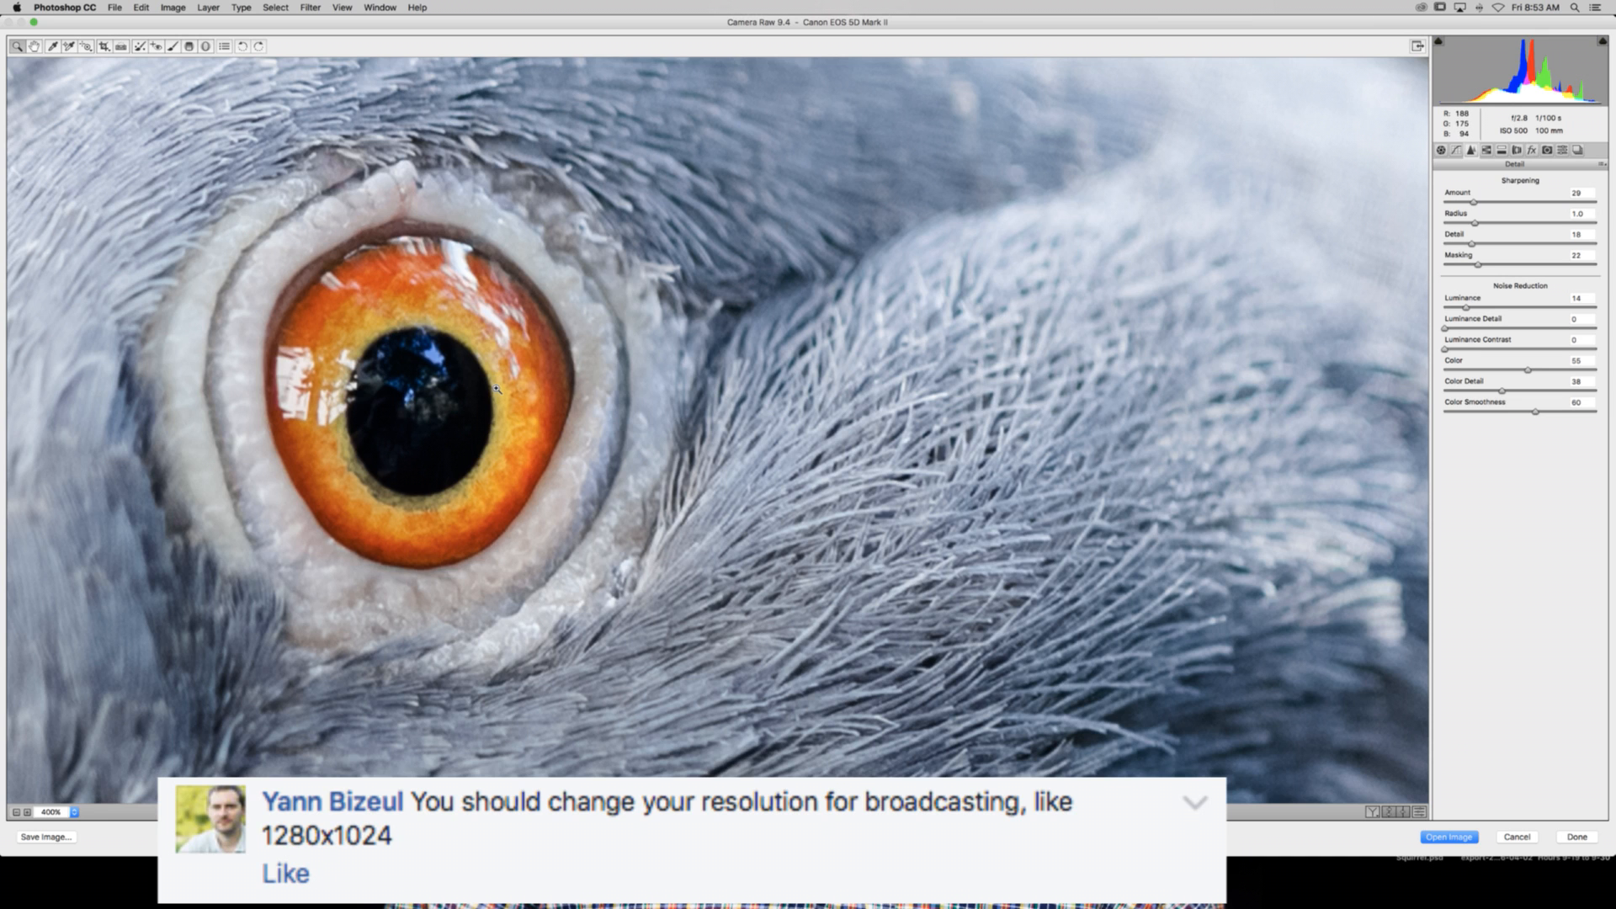
key("super+0")
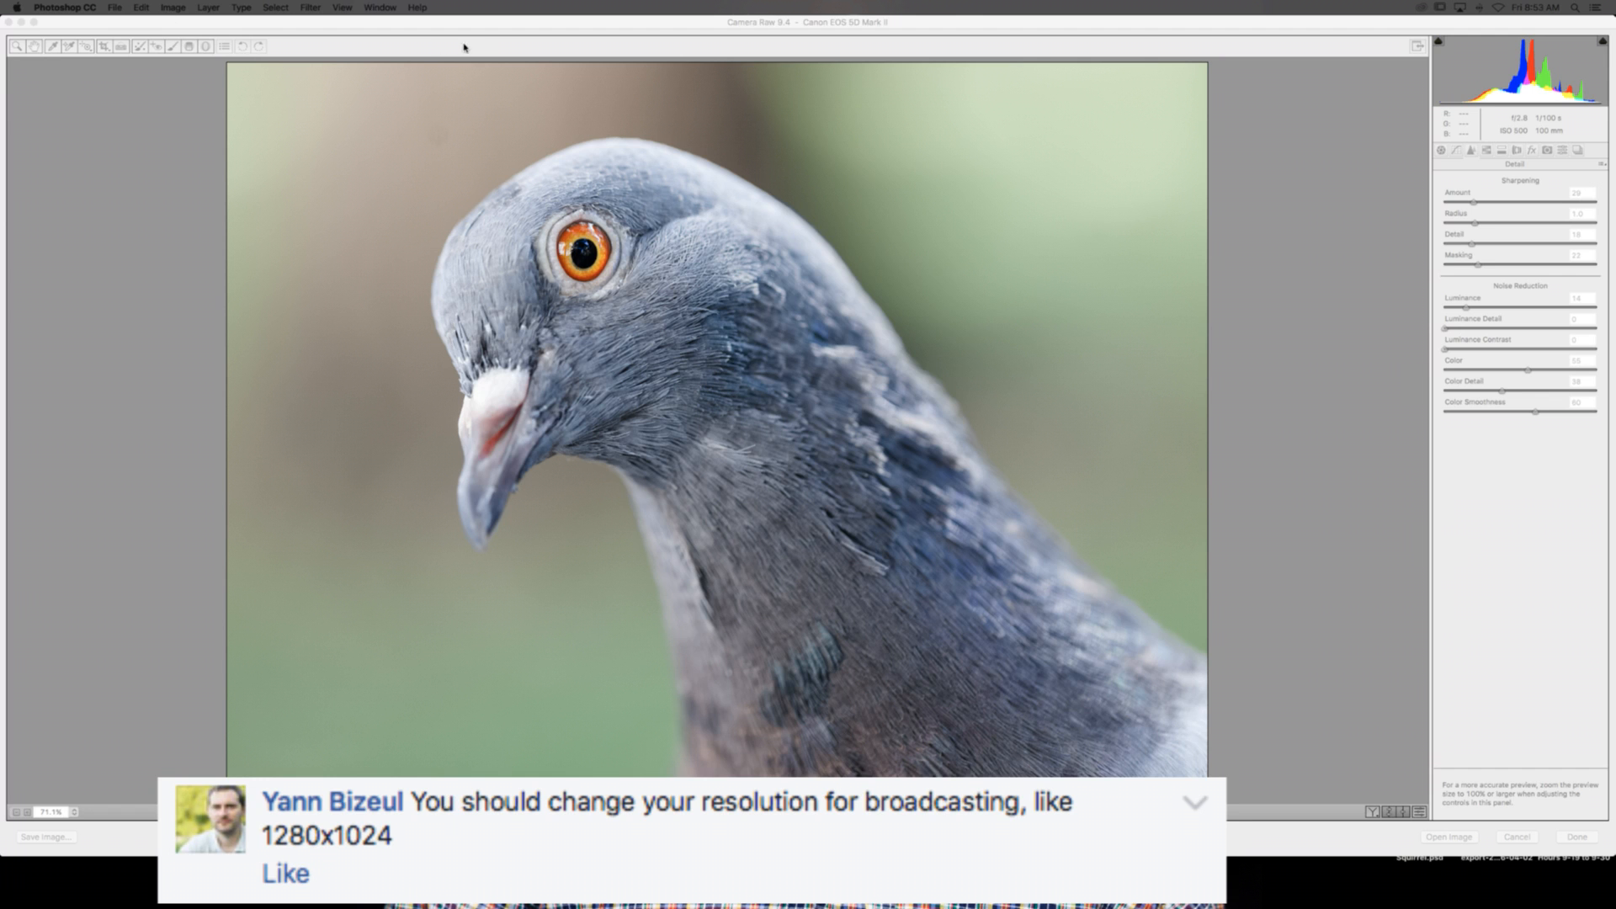
Step: Open the pigeon image in Photoshop as a smart object and create a rasterized copy of its layer
left_click(439, 27)
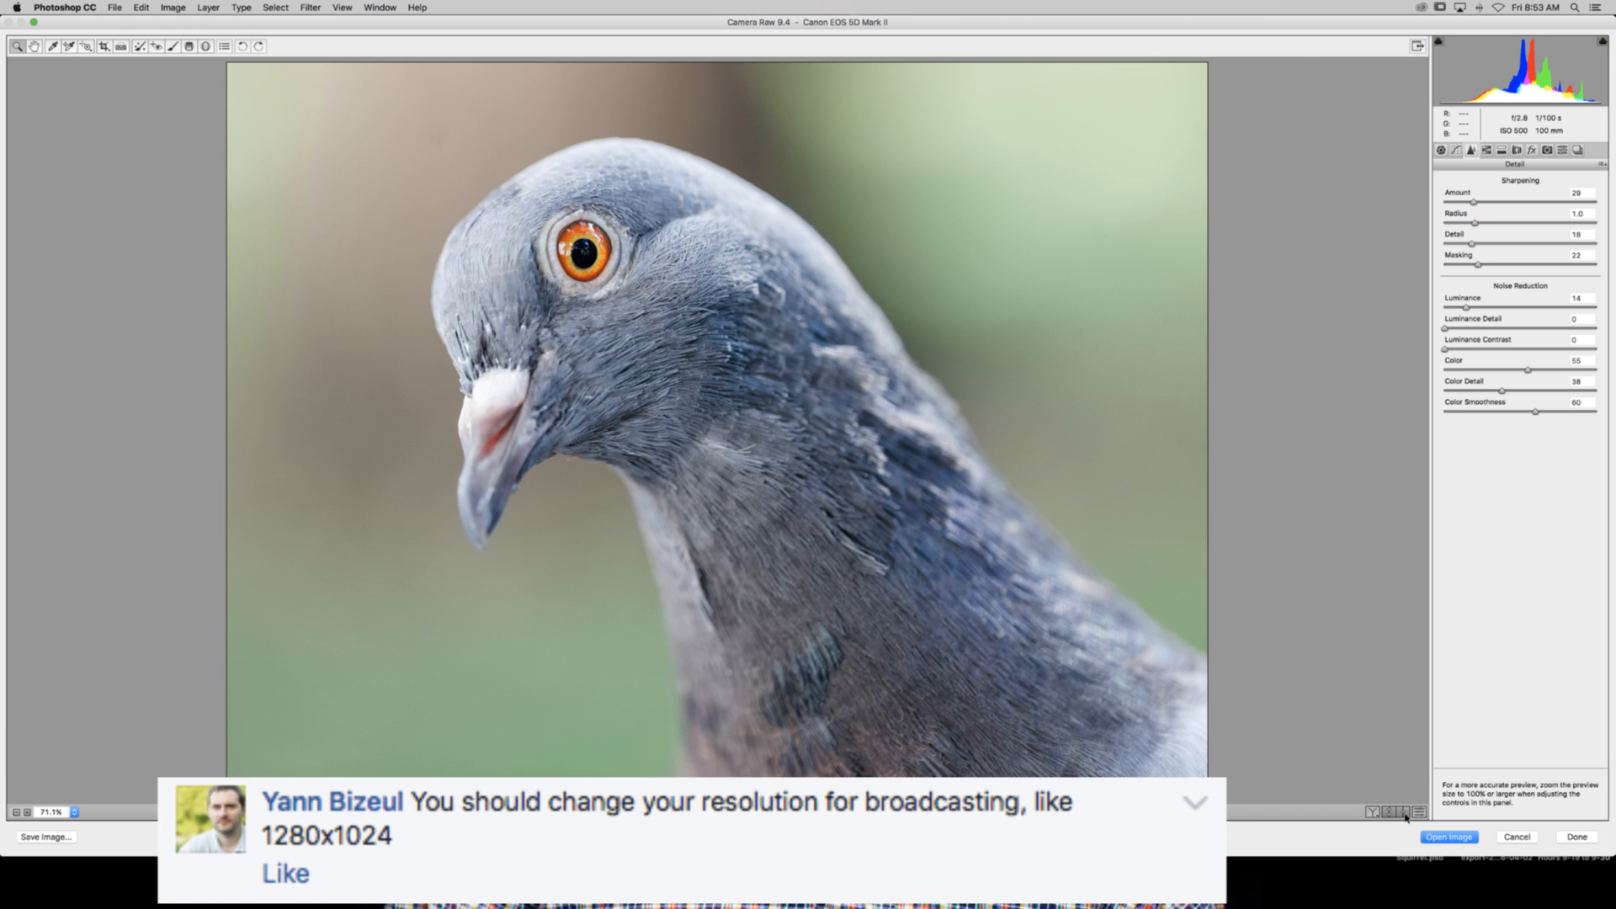
left_click(1451, 839, "shift")
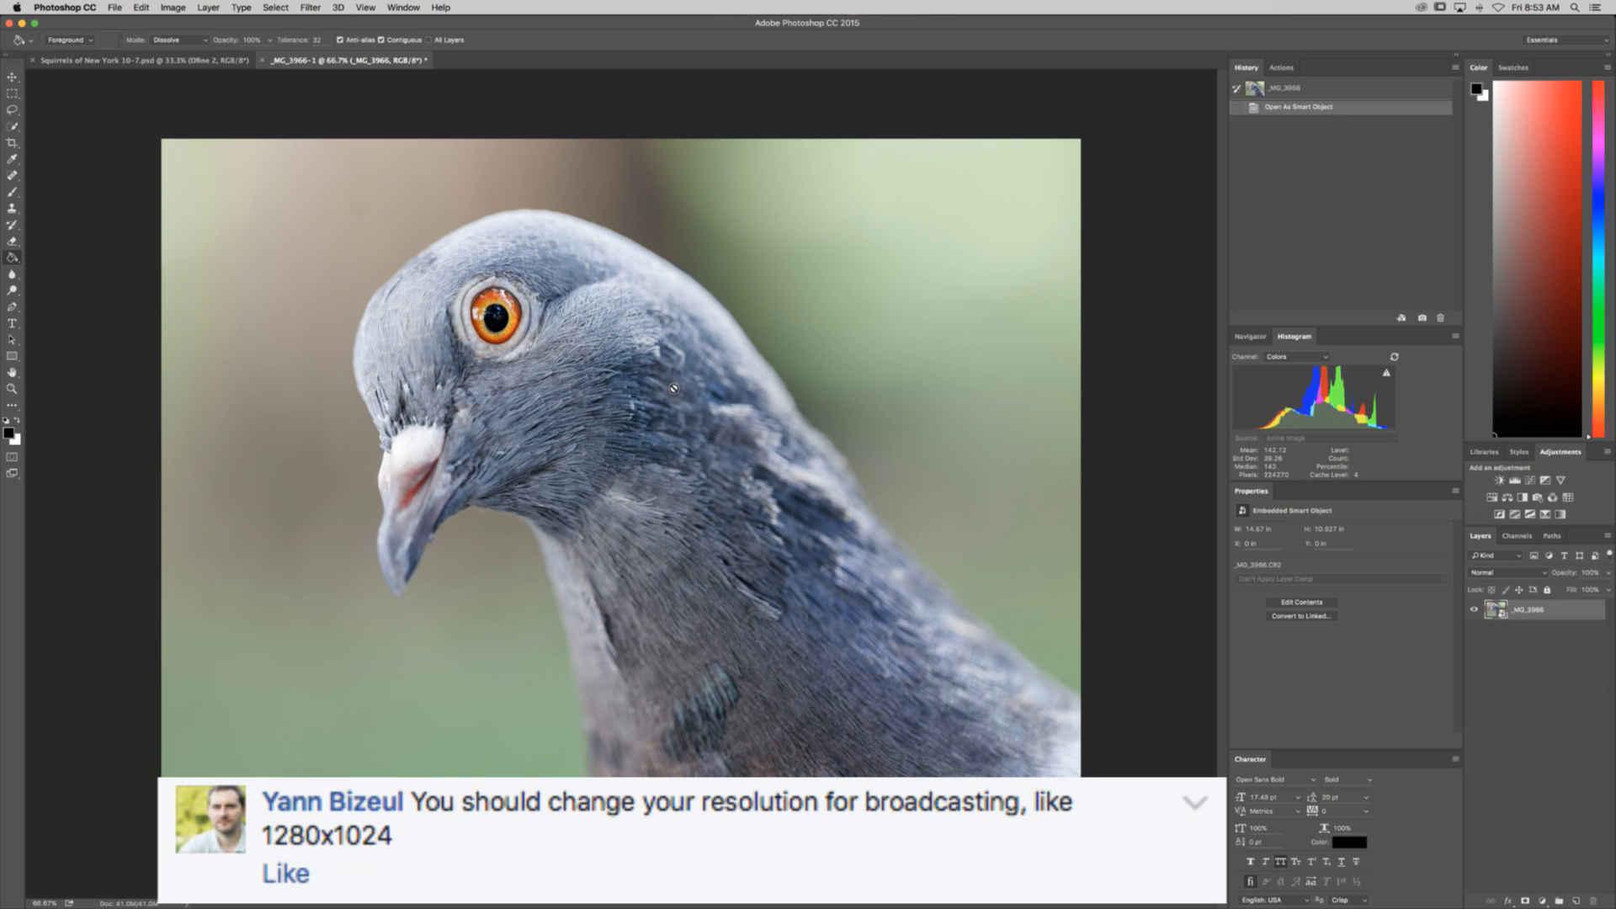
key("super+j")
right_click(1555, 613)
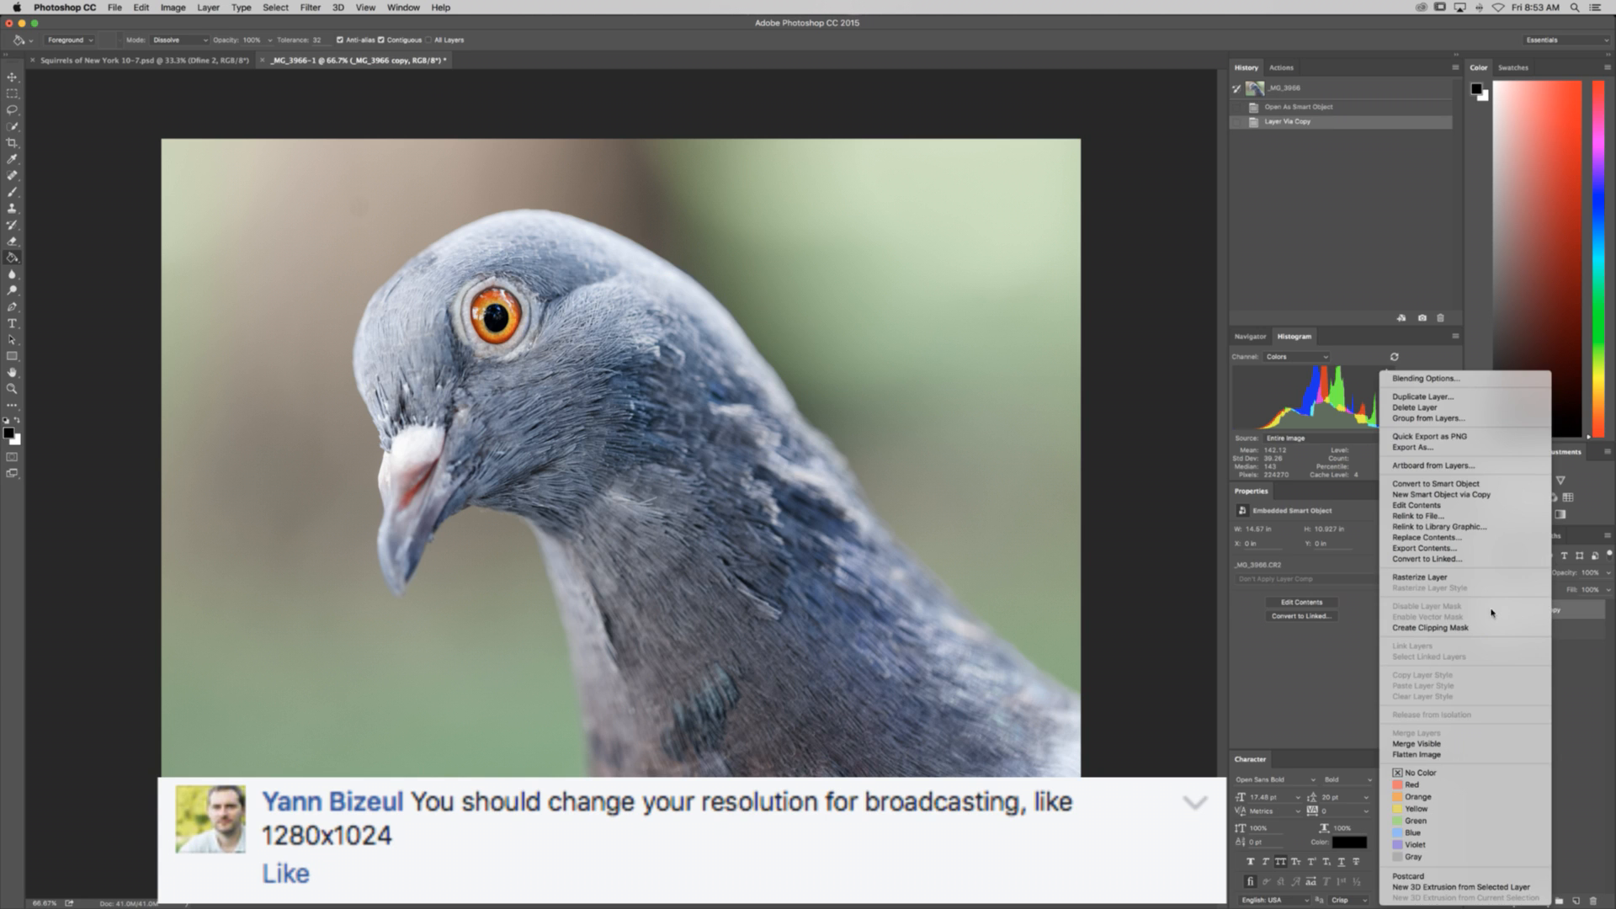
left_click(1425, 579)
Step: Duplicate the rasterized layer, naming the lower copy Original and the upper copy Spot Correction
key("super+j")
double_click(1542, 629)
type("d")
key("Return")
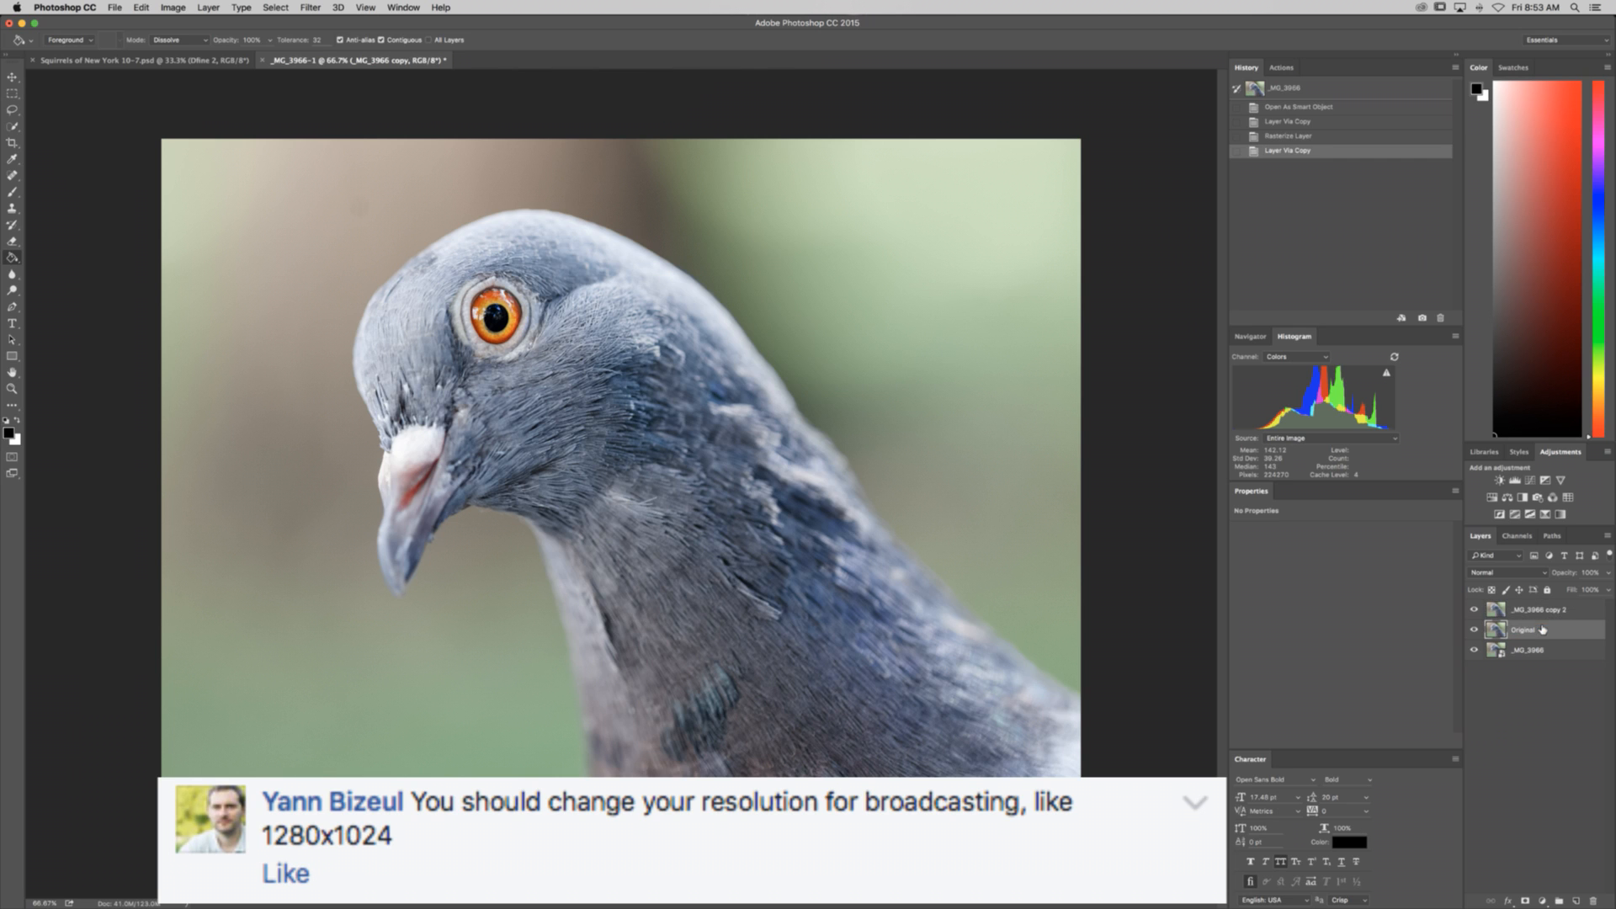
double_click(1562, 609)
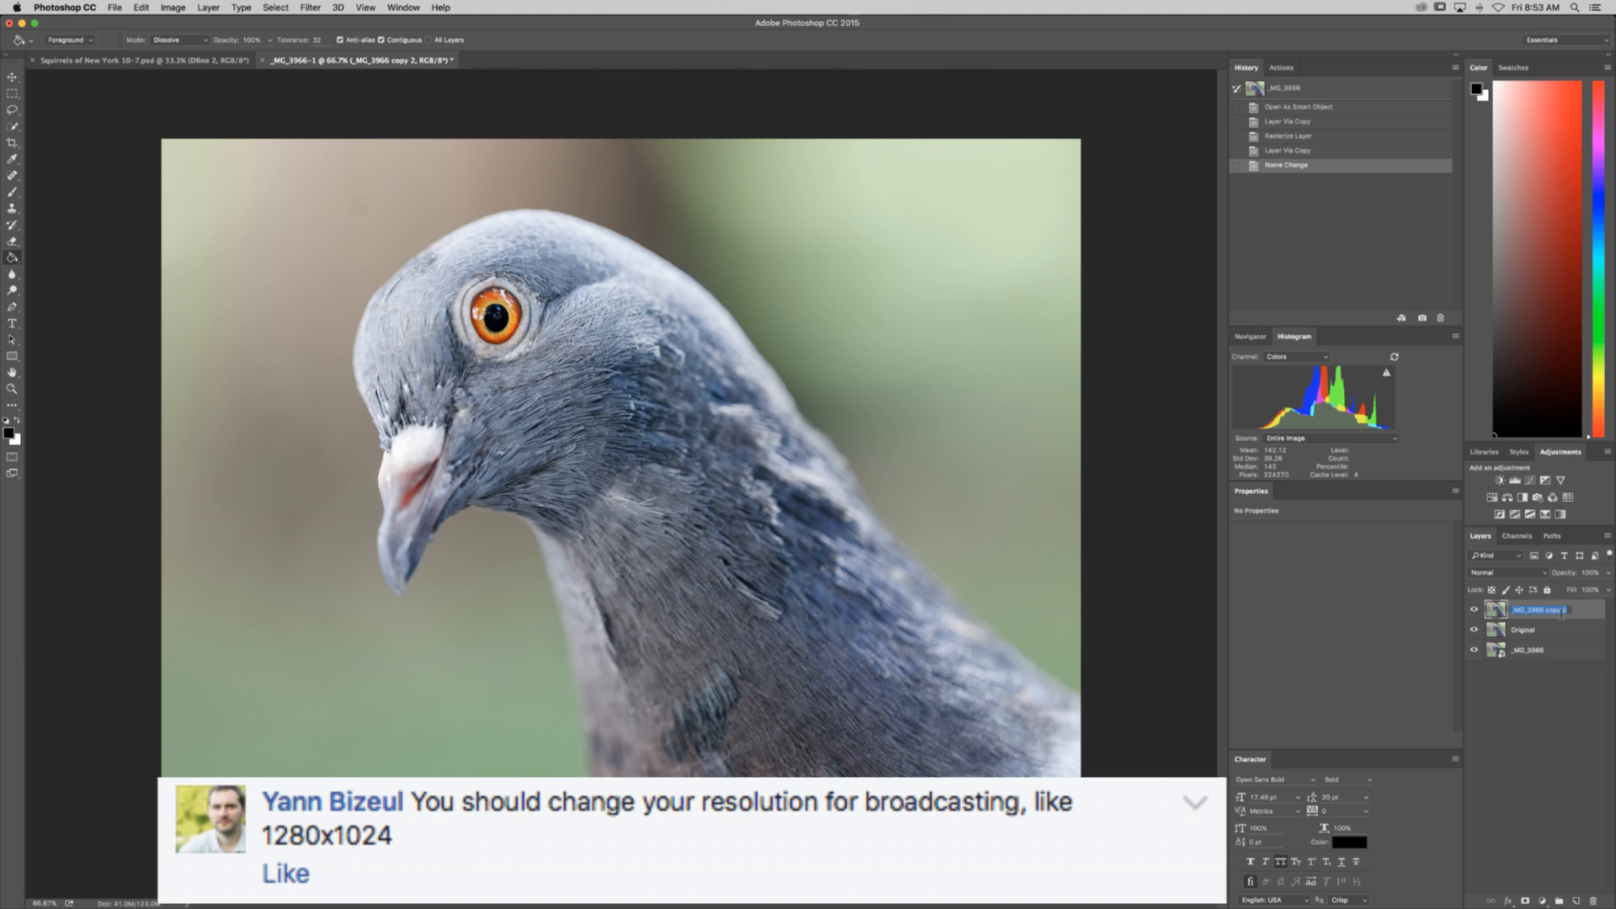
type("Spot Correction")
key("Return")
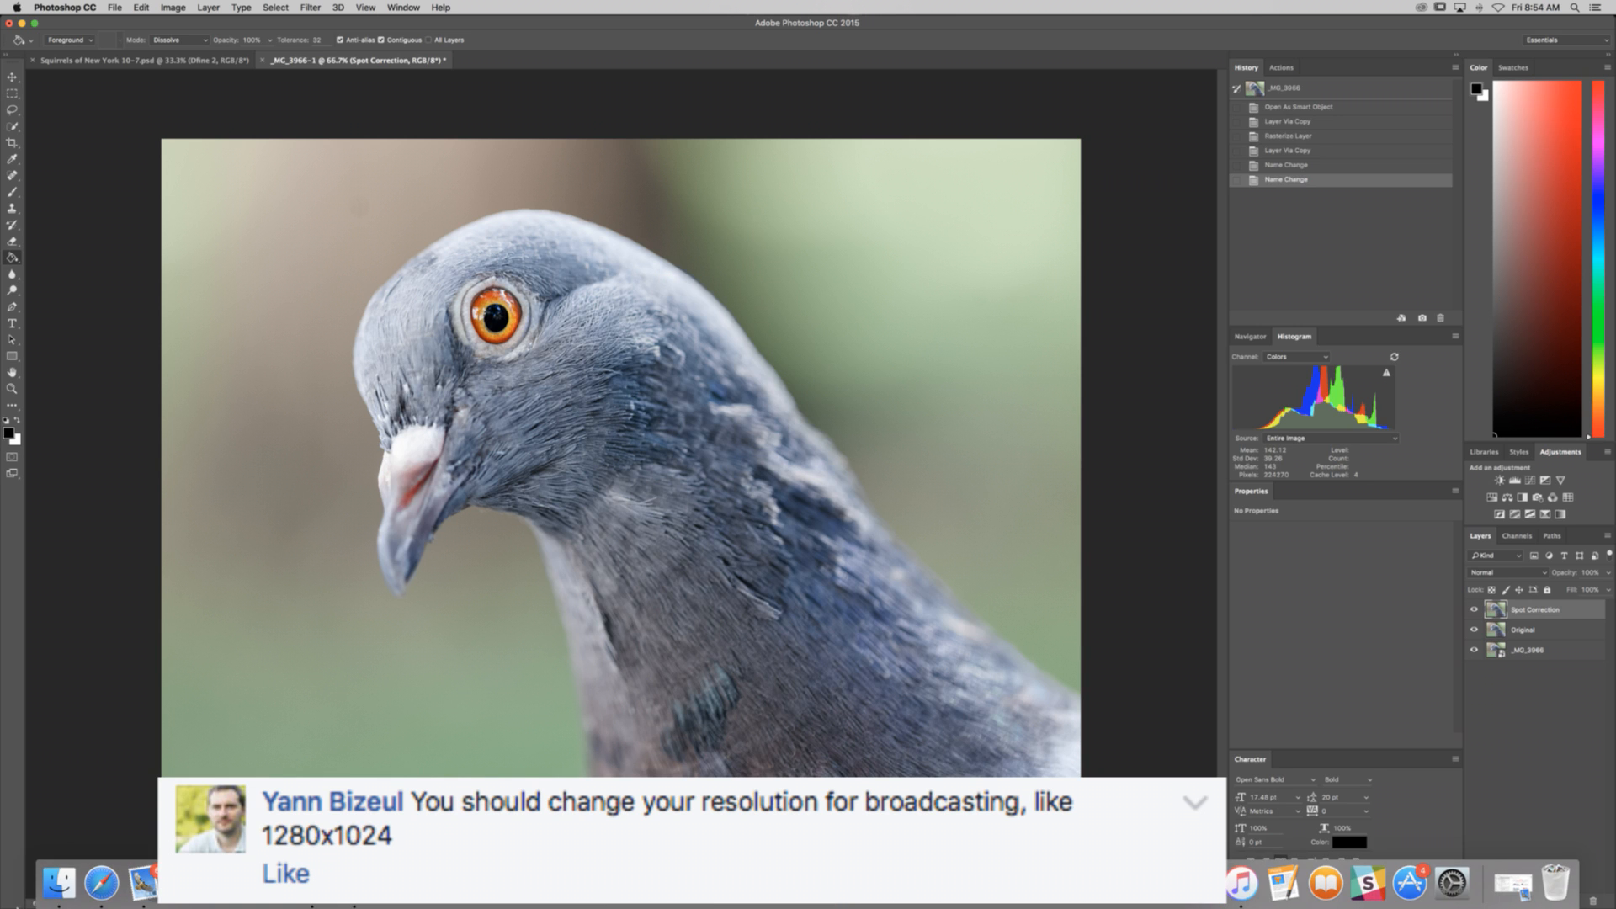
left_click(59, 882)
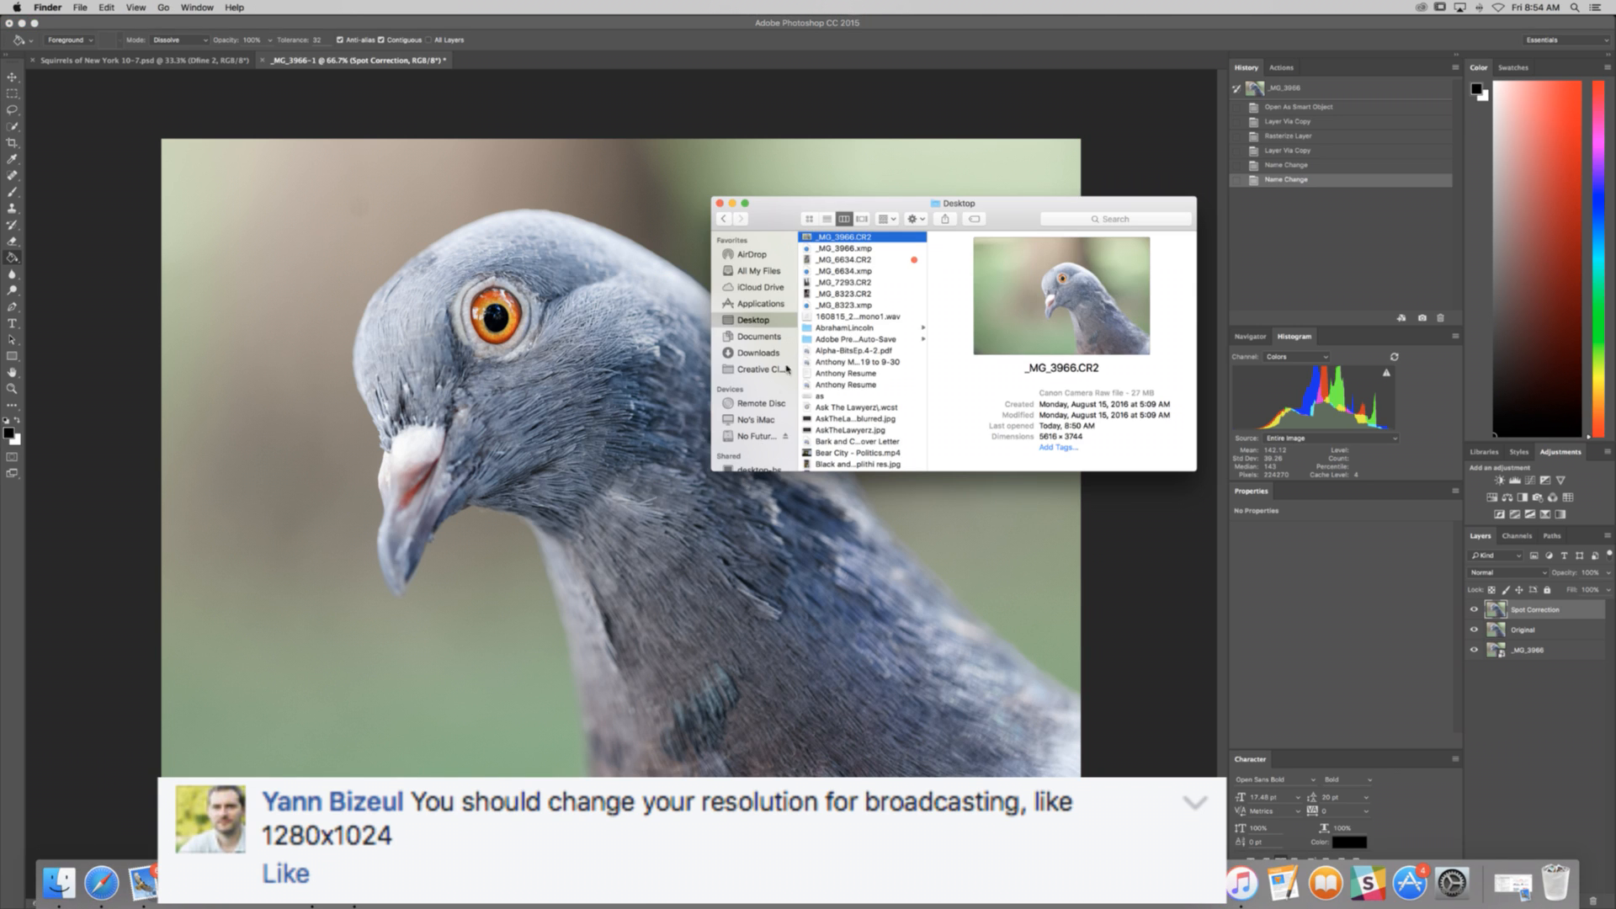
left_click(745, 437)
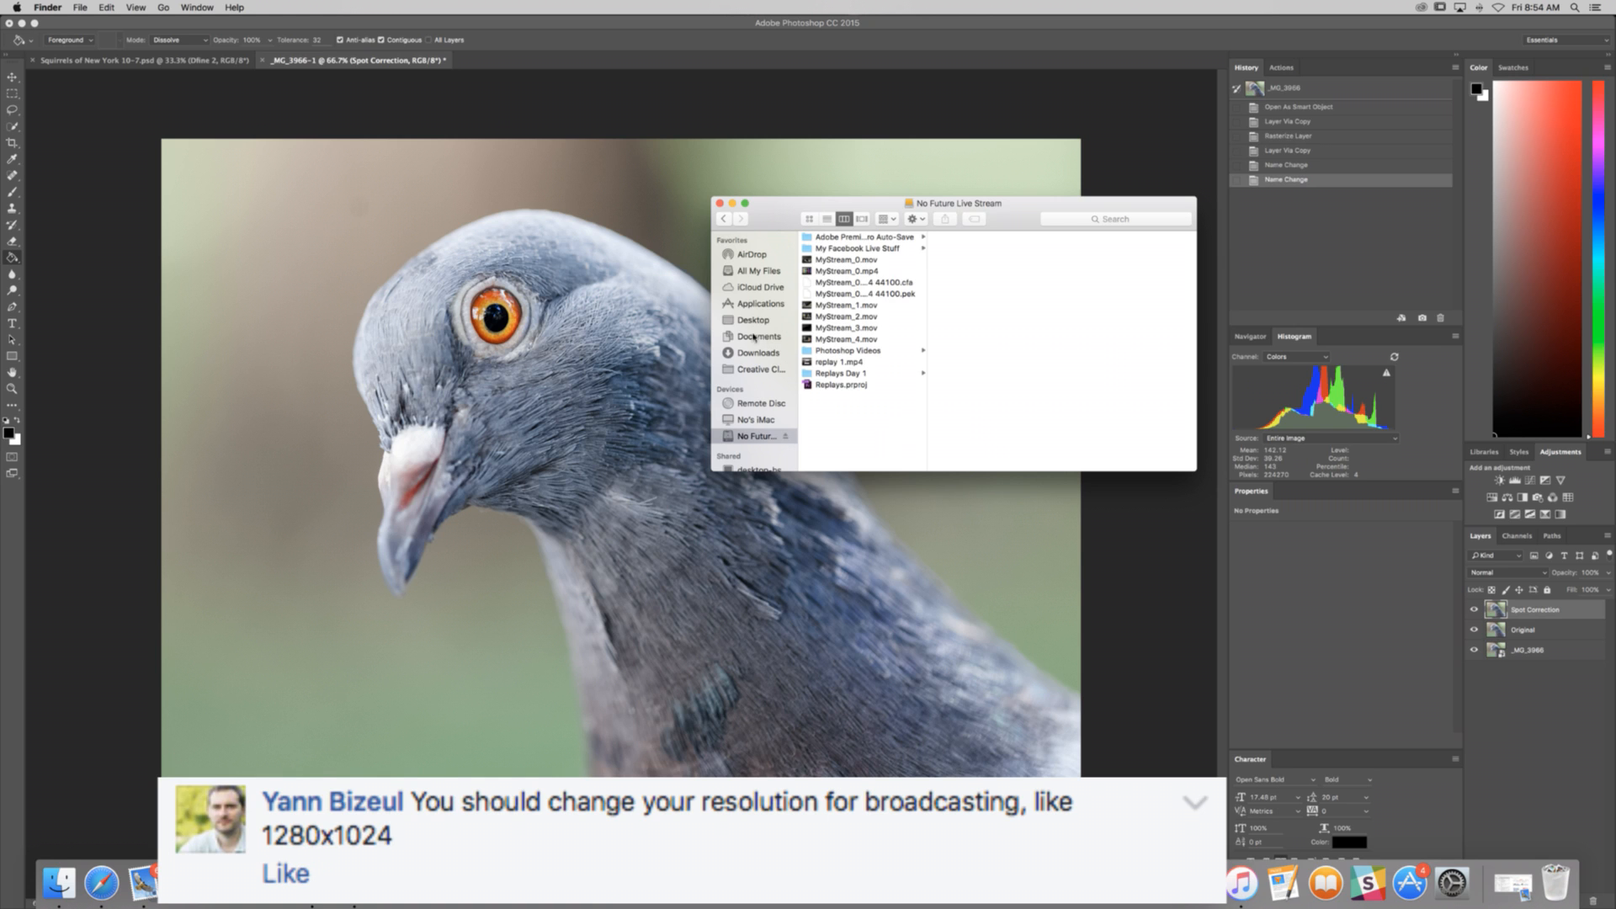
left_click(751, 321)
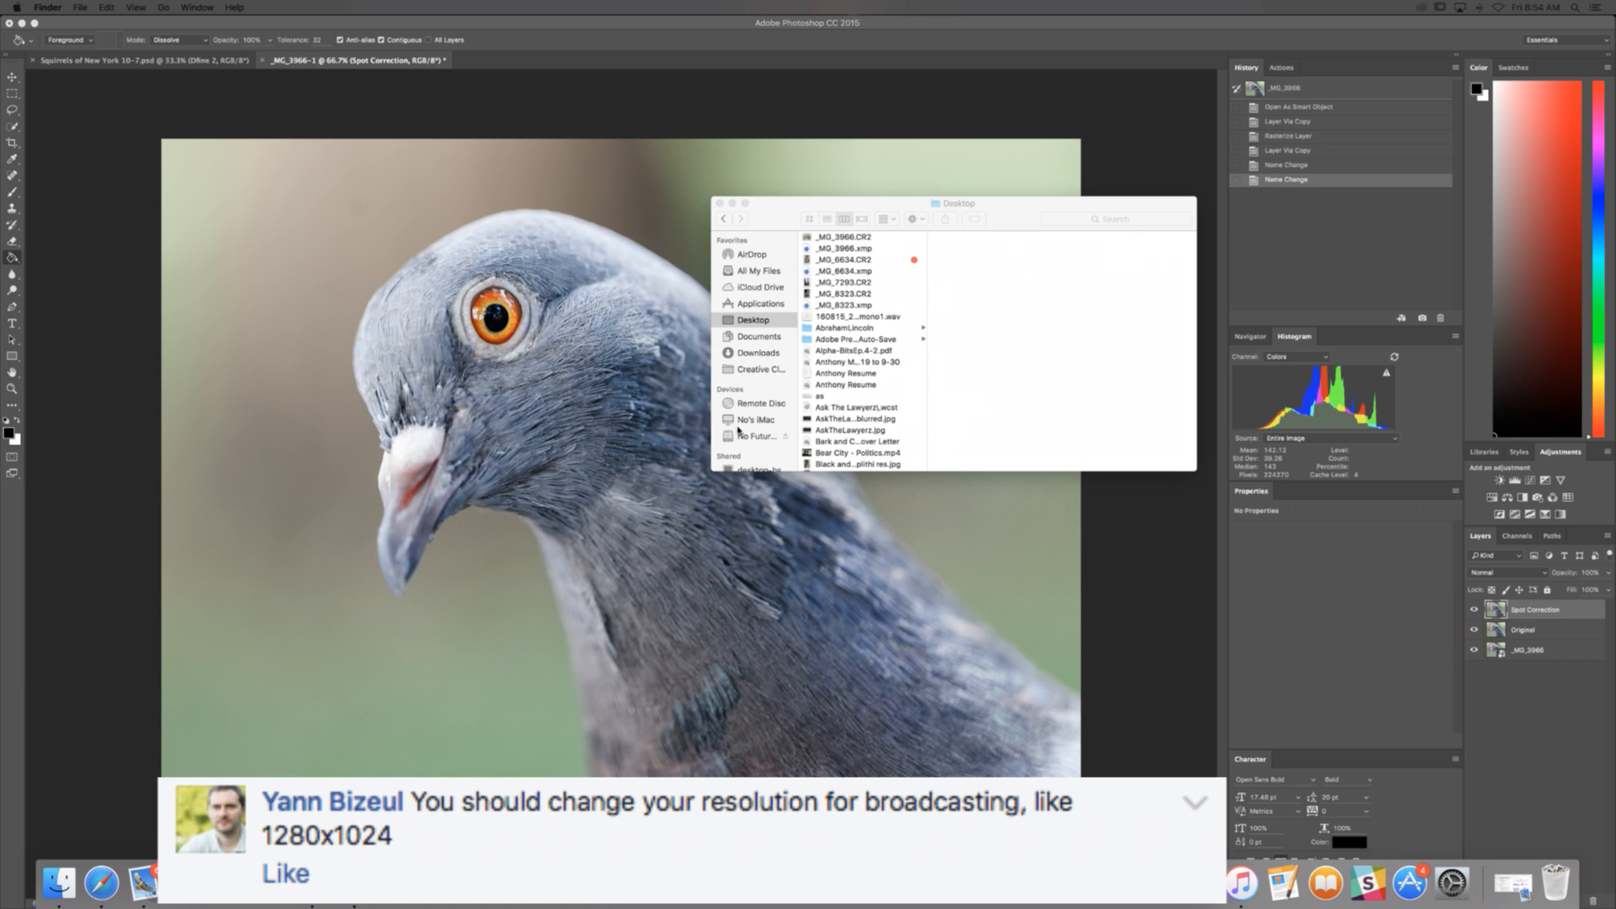
key("super+w")
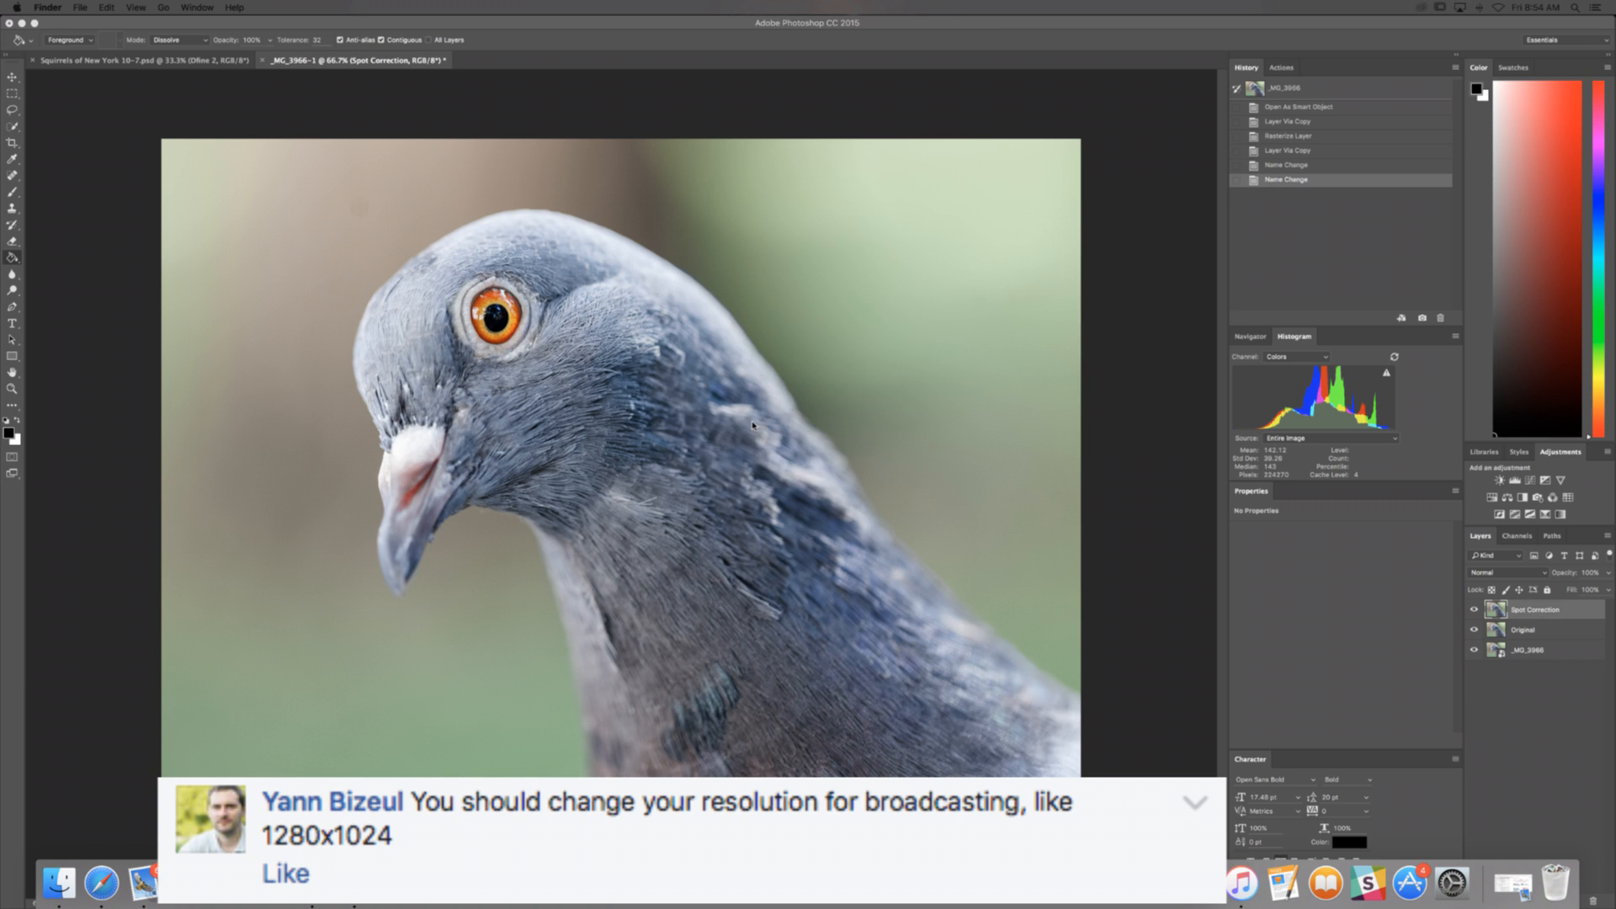
Step: Switch to Finder and open the Selects folder inside Hollenberg Bros. on the No Future drive
left_click(59, 890)
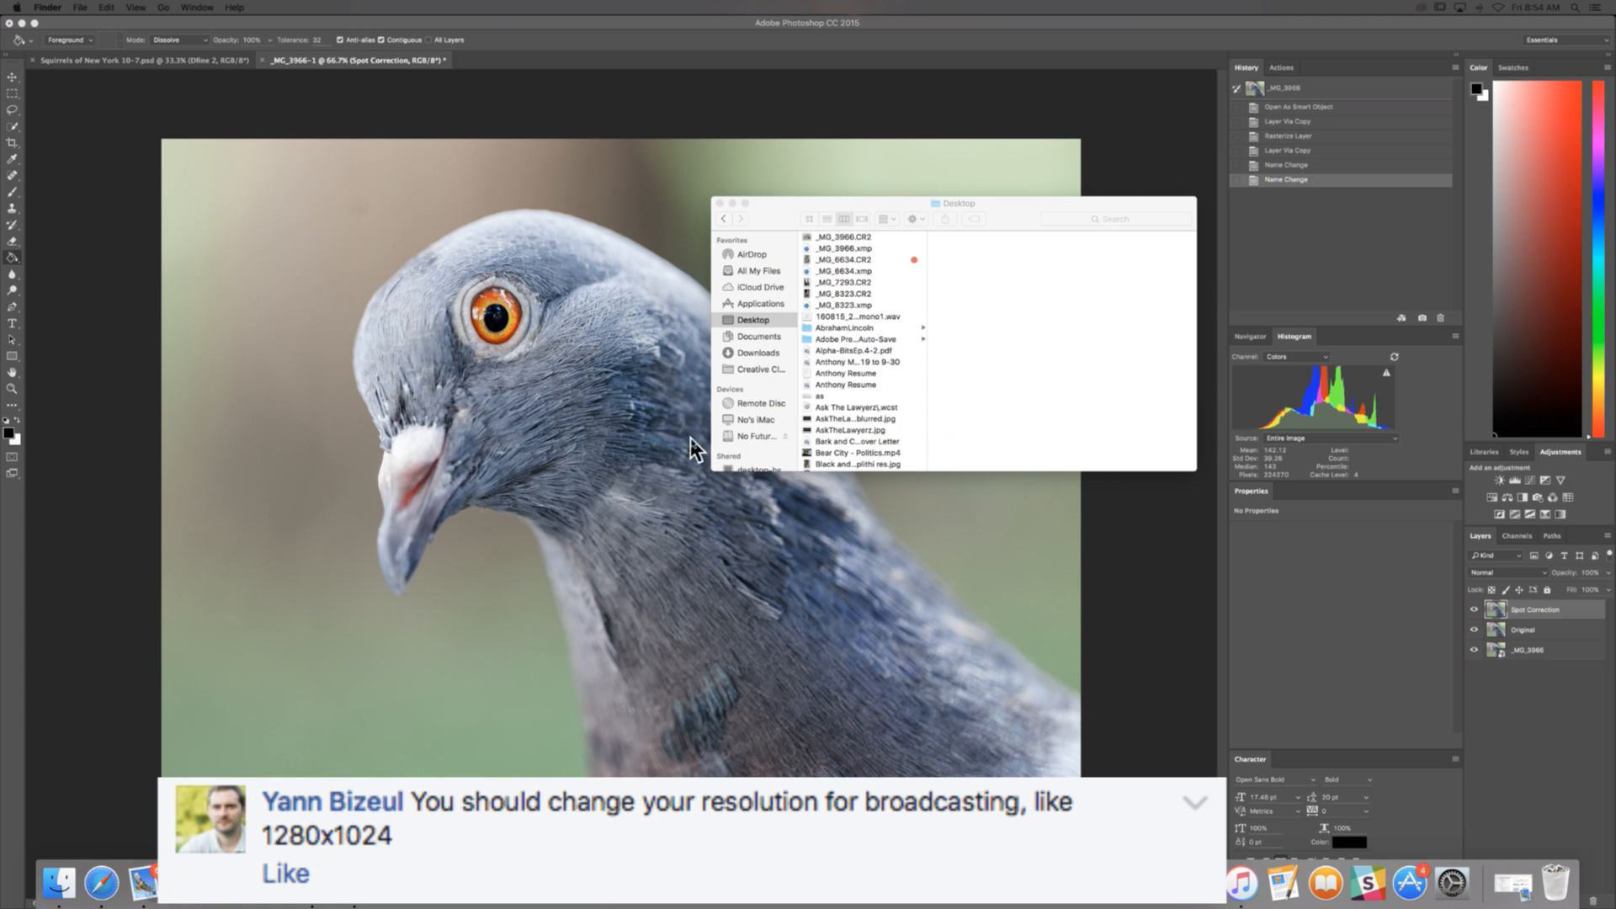
left_click(759, 455)
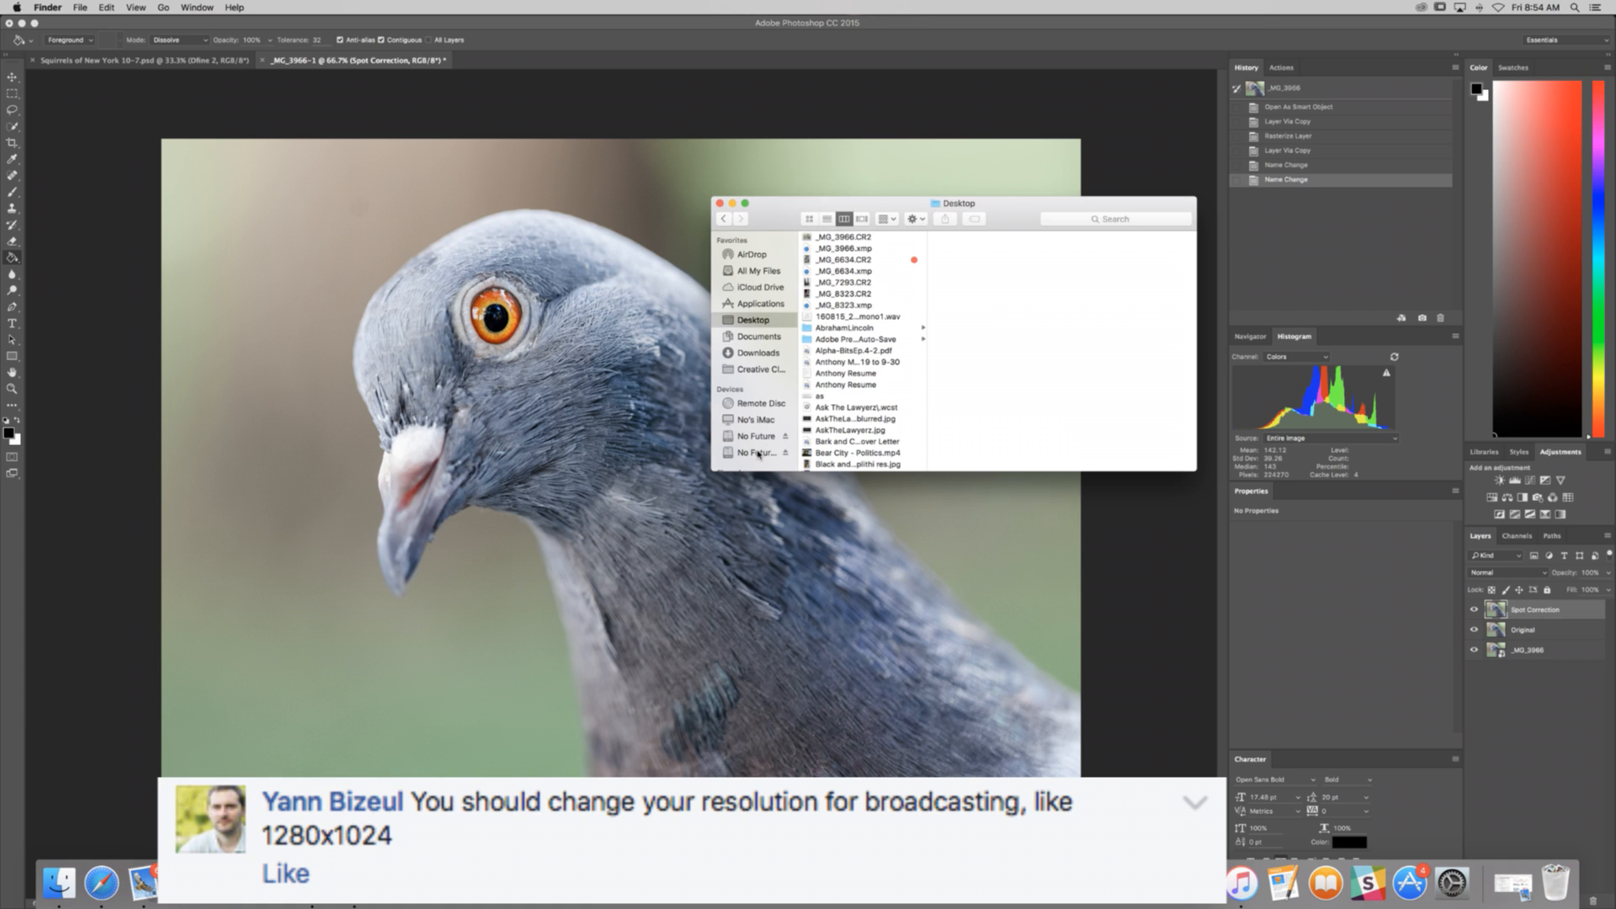
left_click(757, 436)
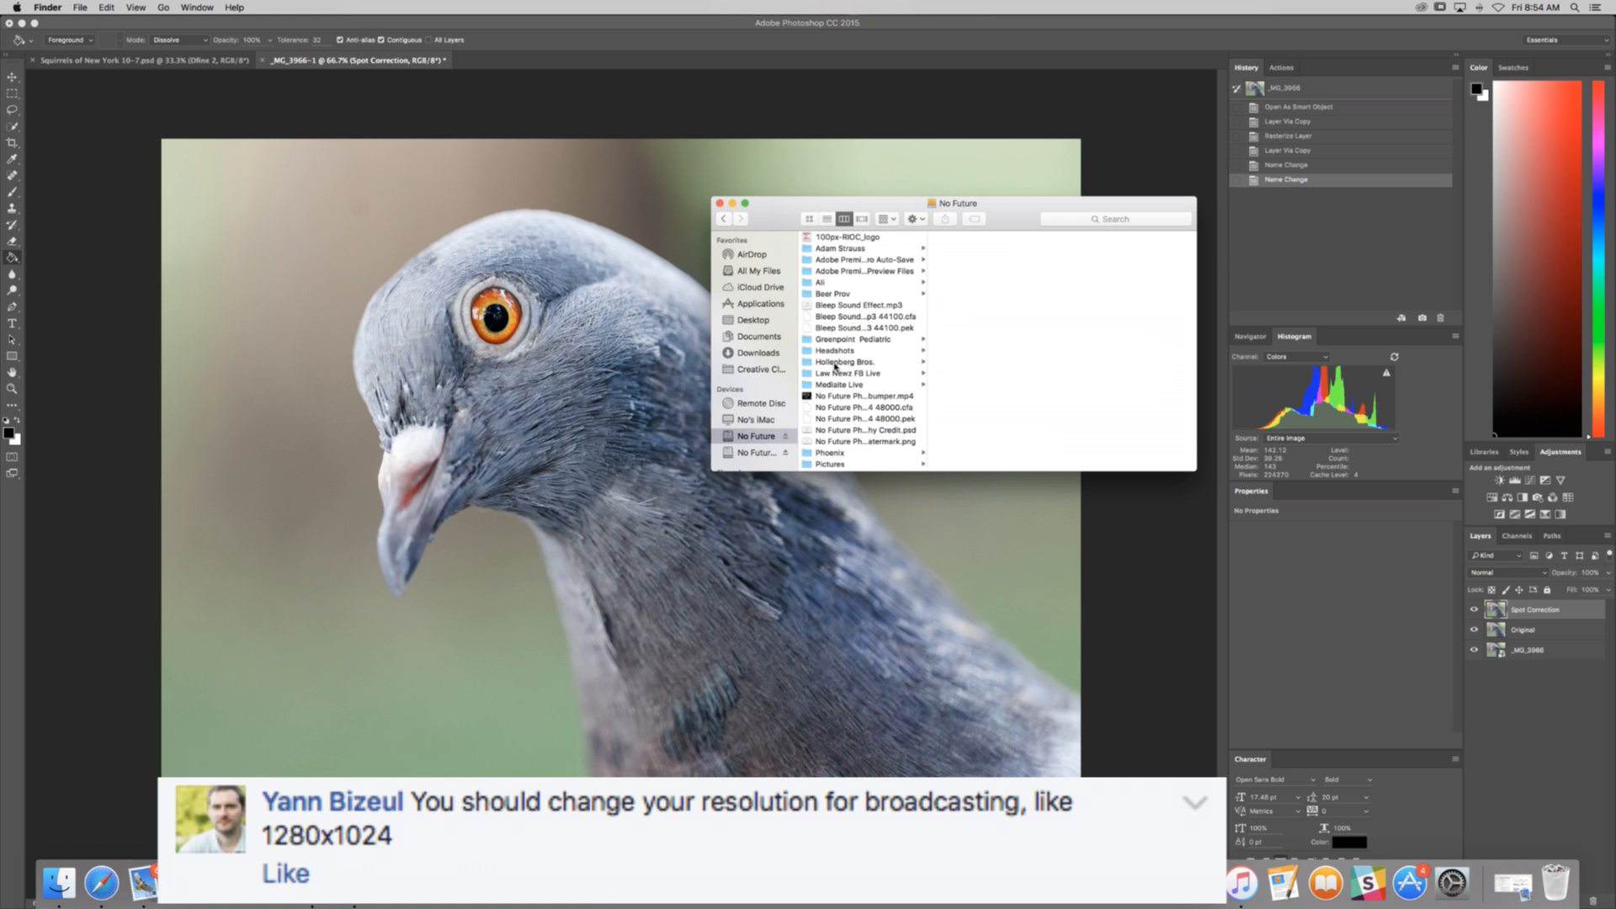
left_click(846, 363)
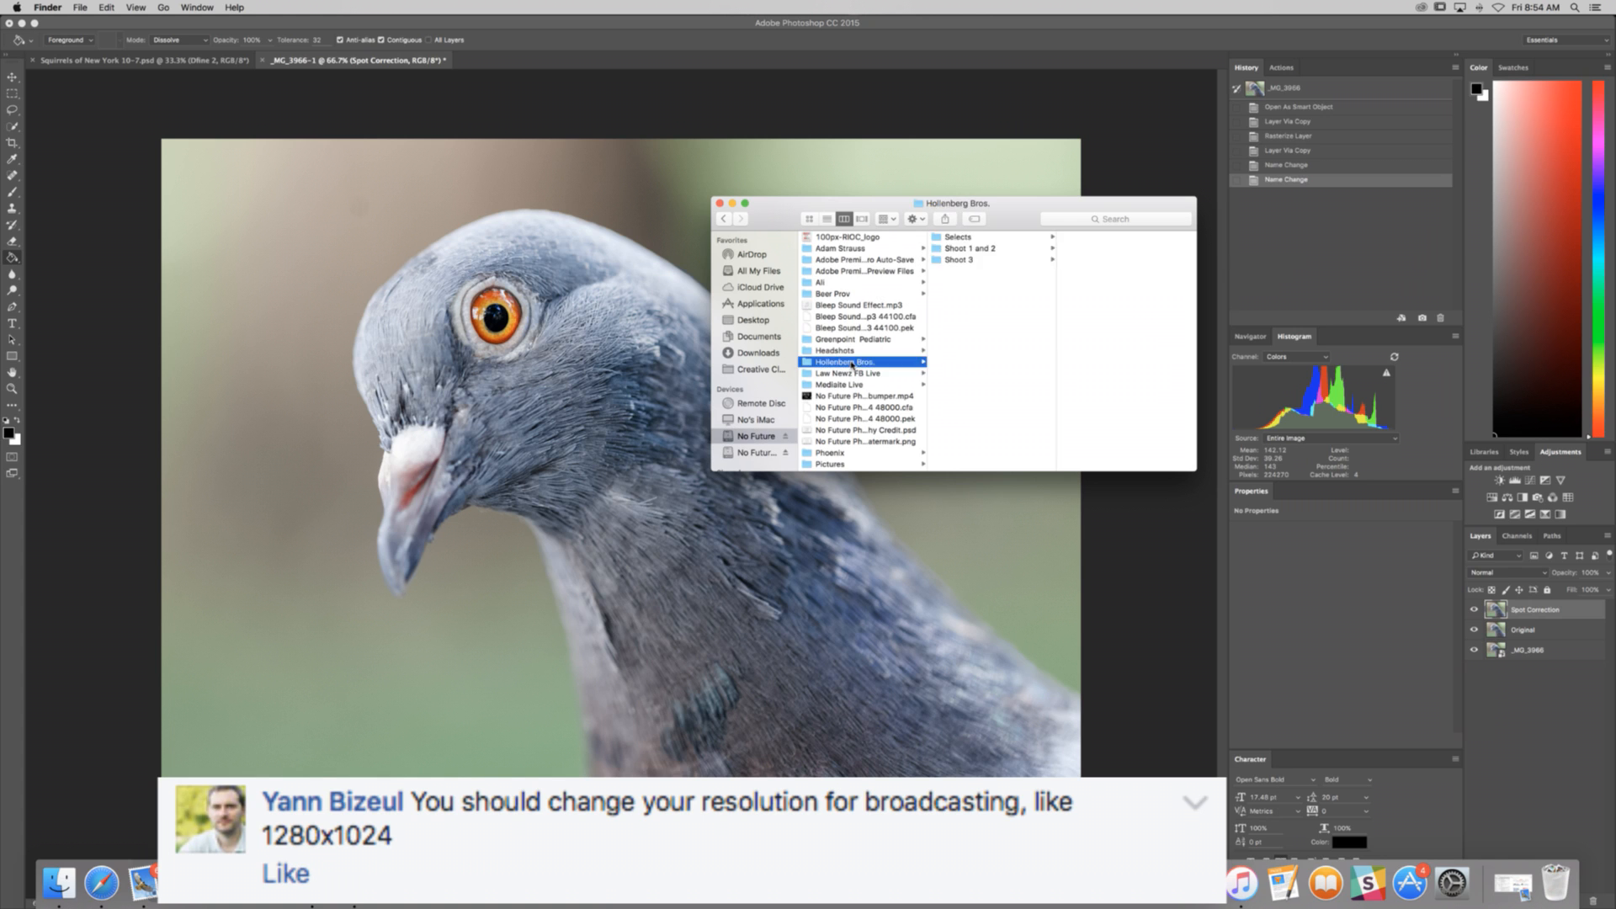
left_click(958, 238)
Step: Find the retouched boot photo 7.jpg in the Selects folder and preview it at large size
scroll(1124, 404, "down", 10)
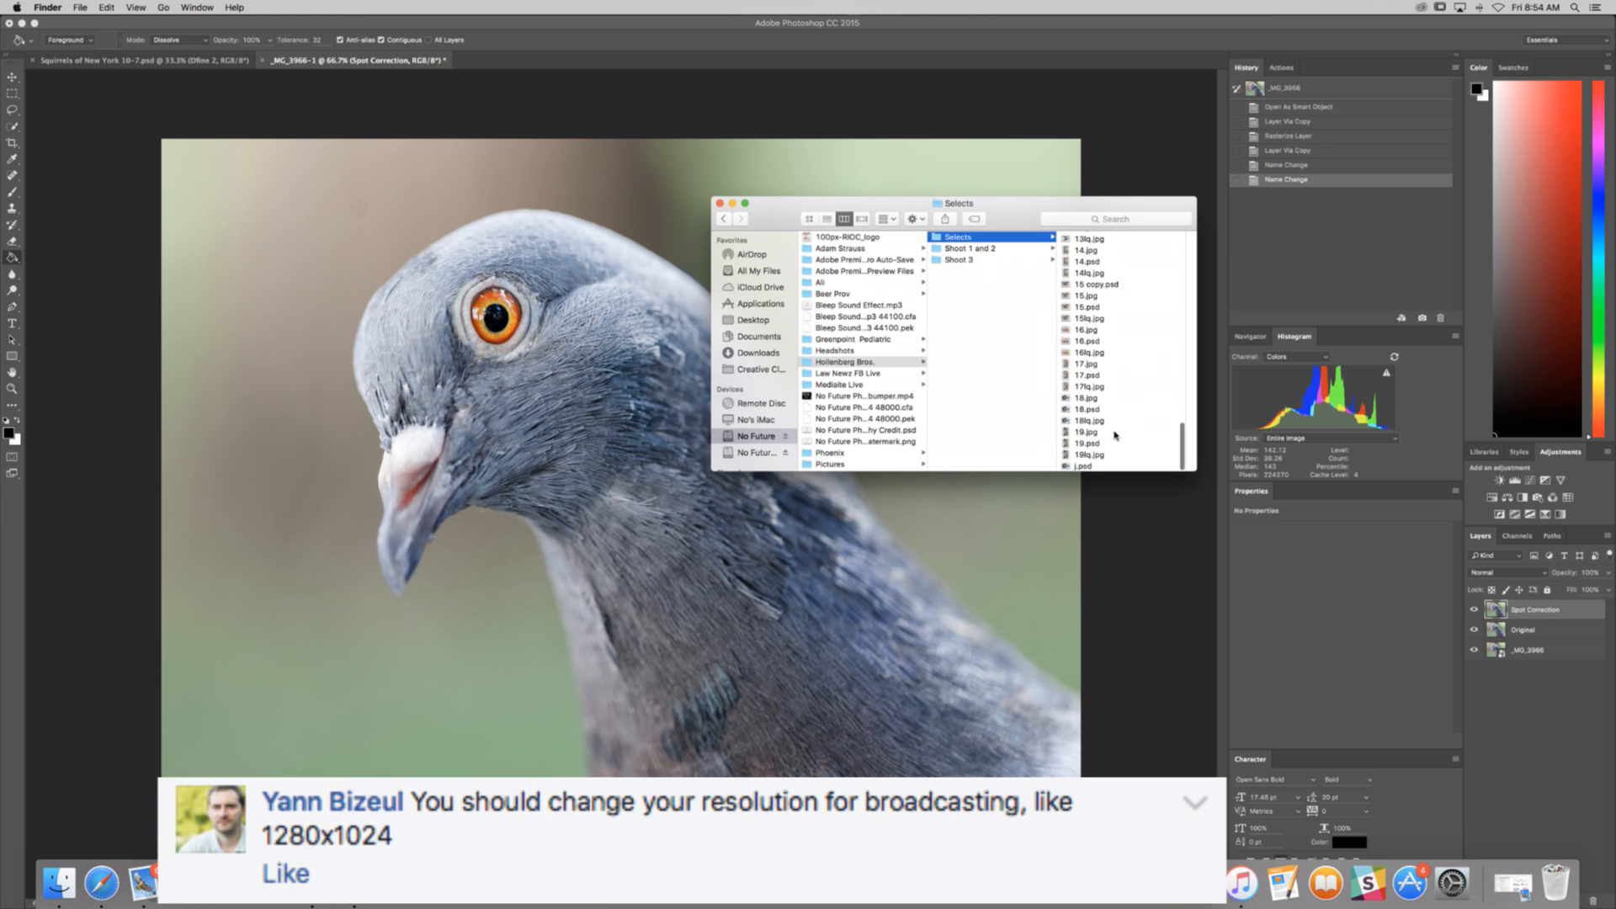
scroll(1094, 377, "up", 5)
scroll(1086, 389, "up", 3)
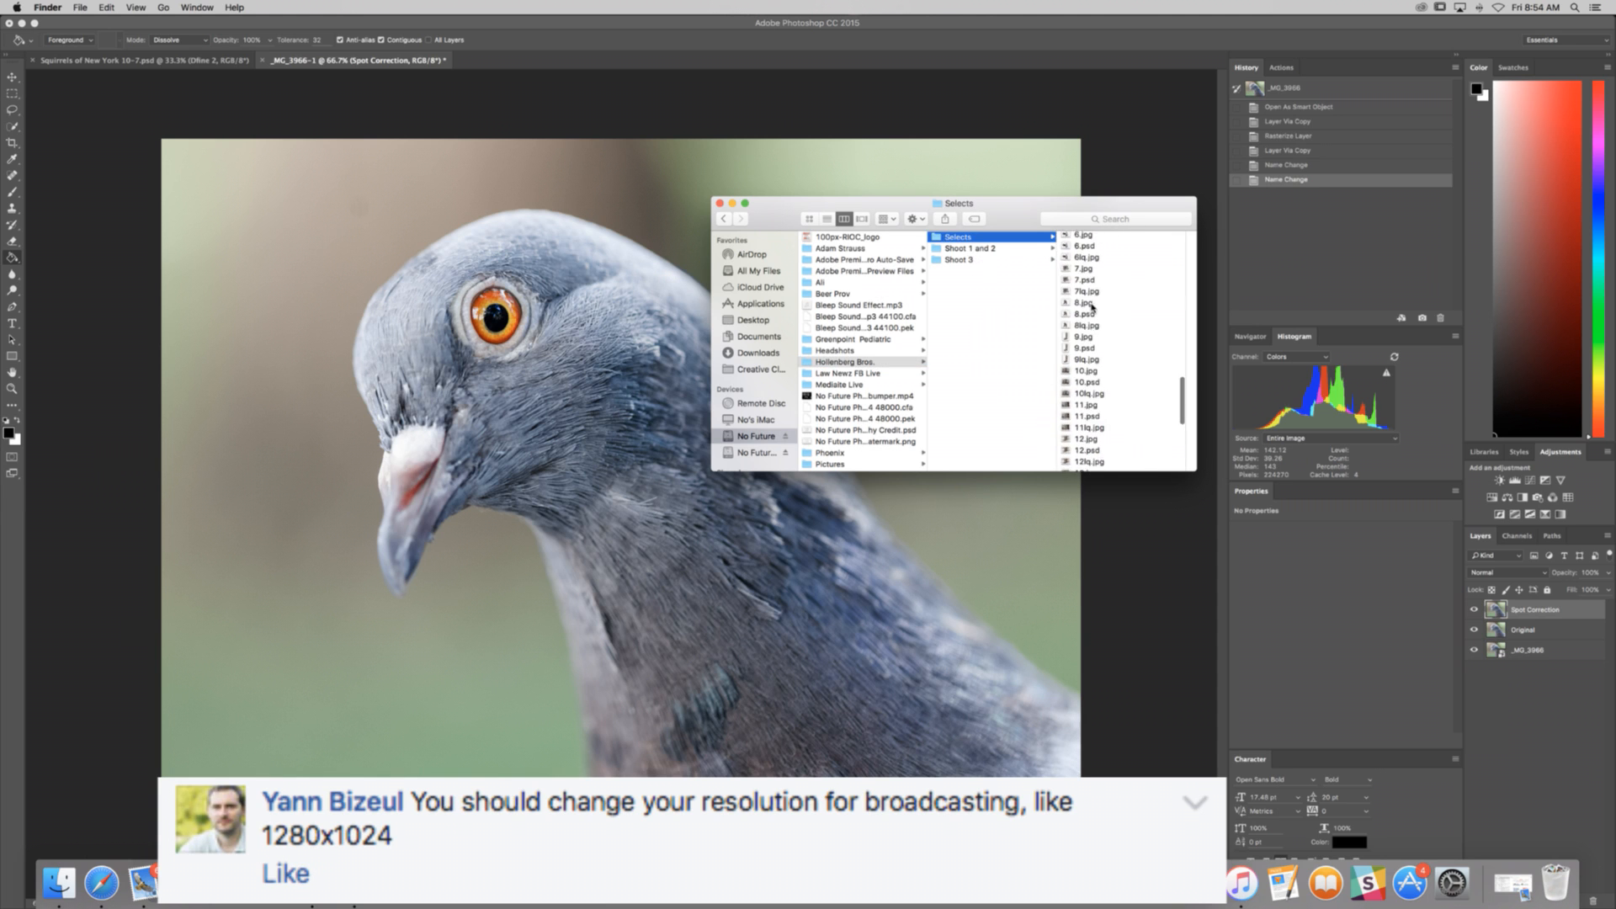
left_click(1089, 299)
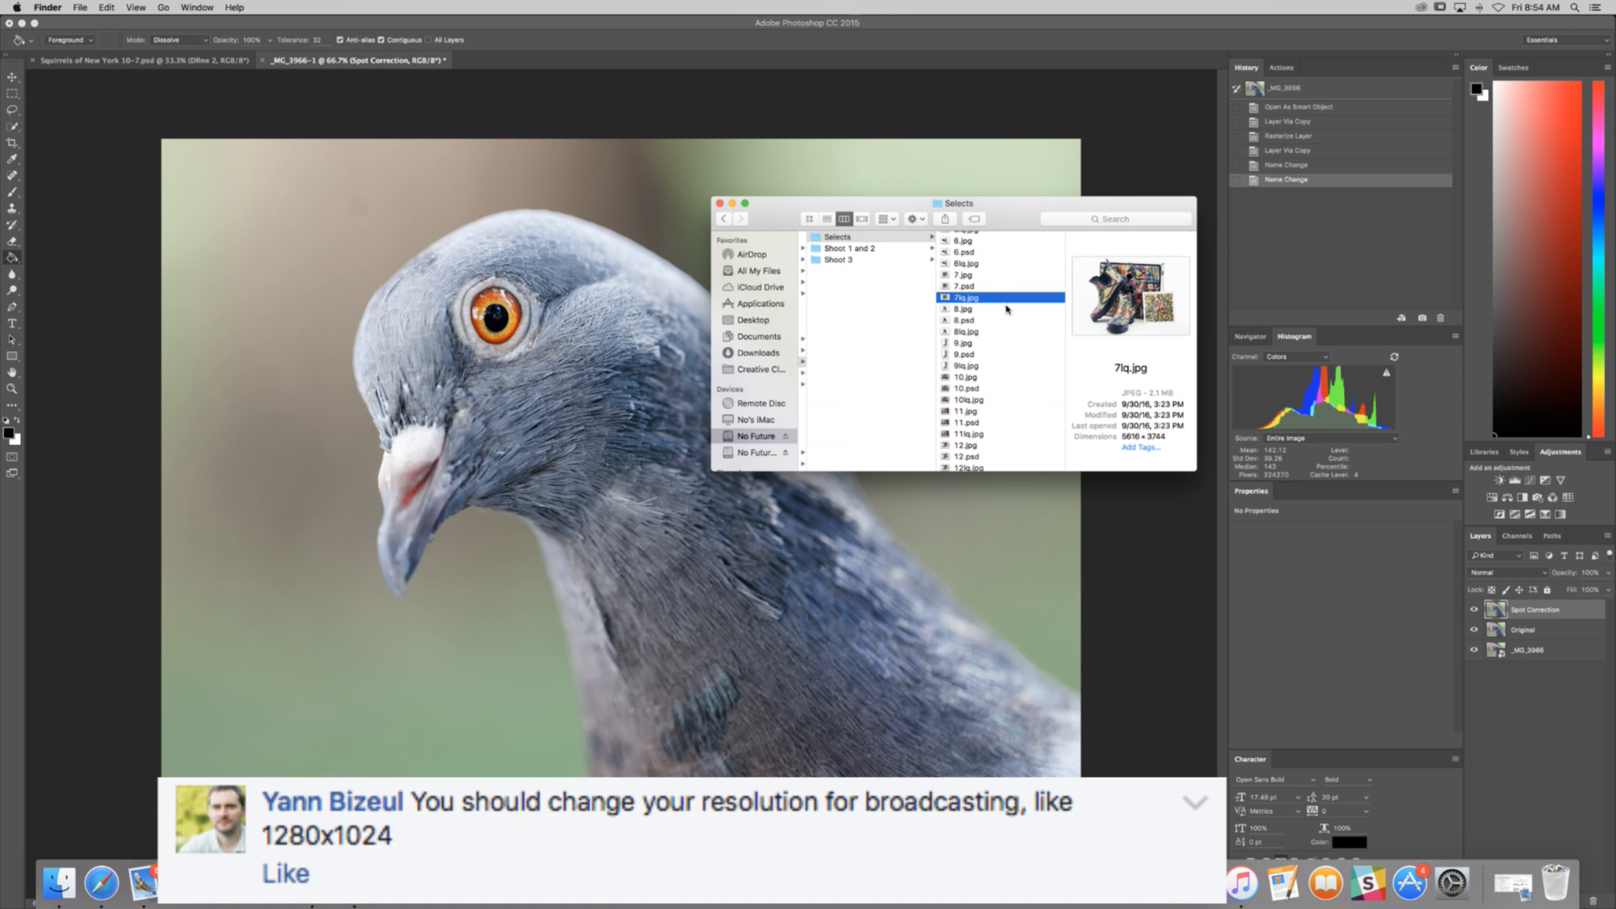
left_click(980, 276)
key("space")
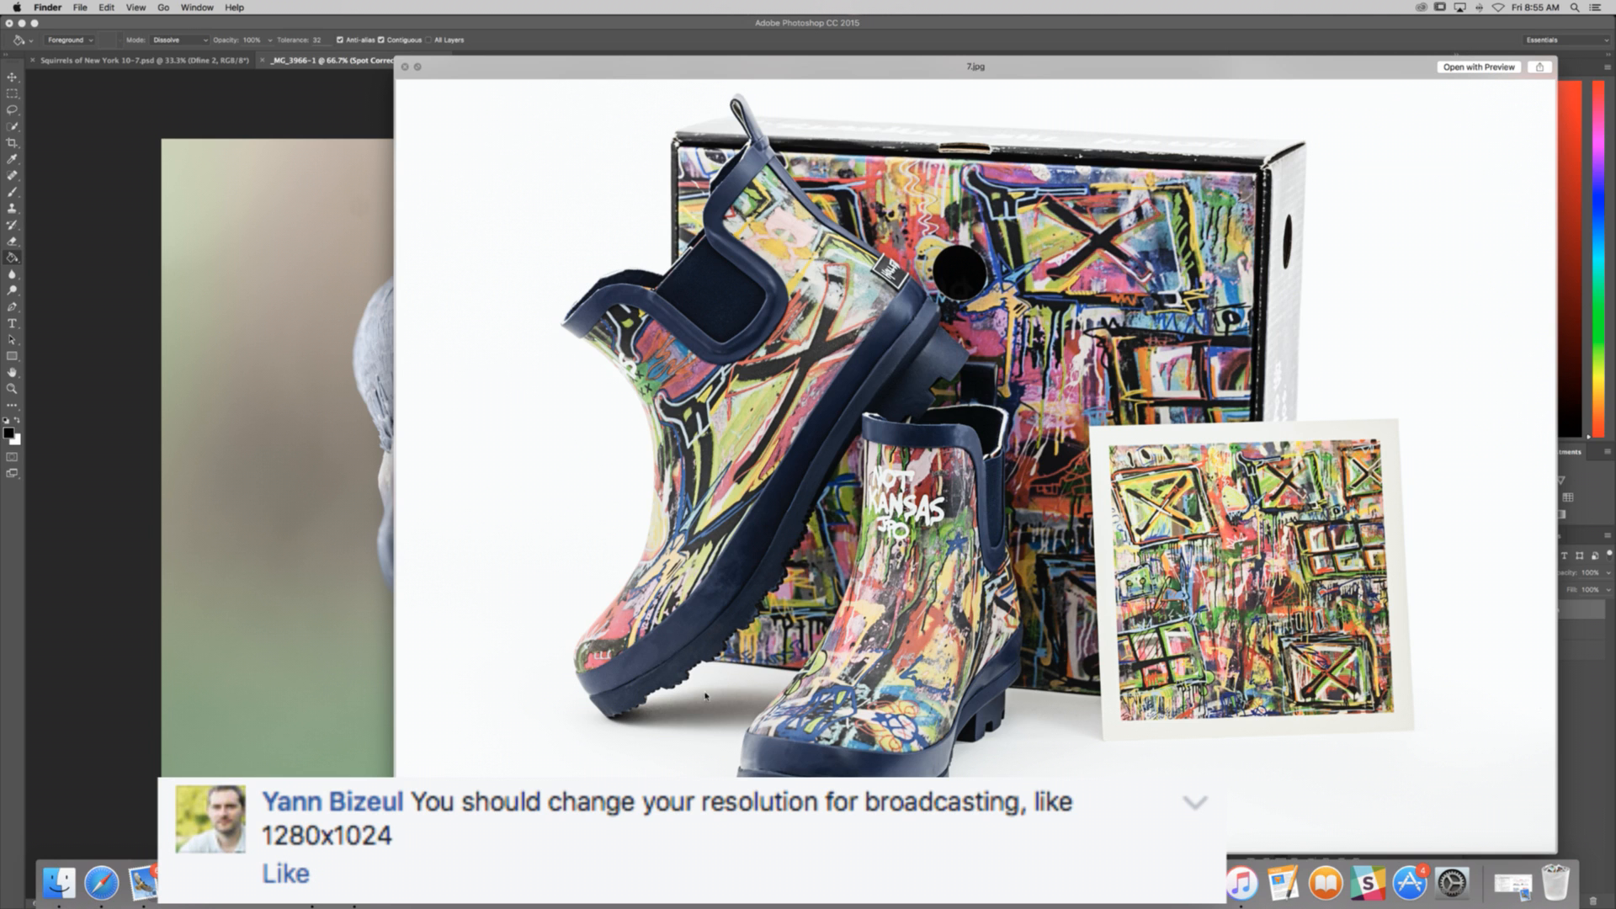
key("space")
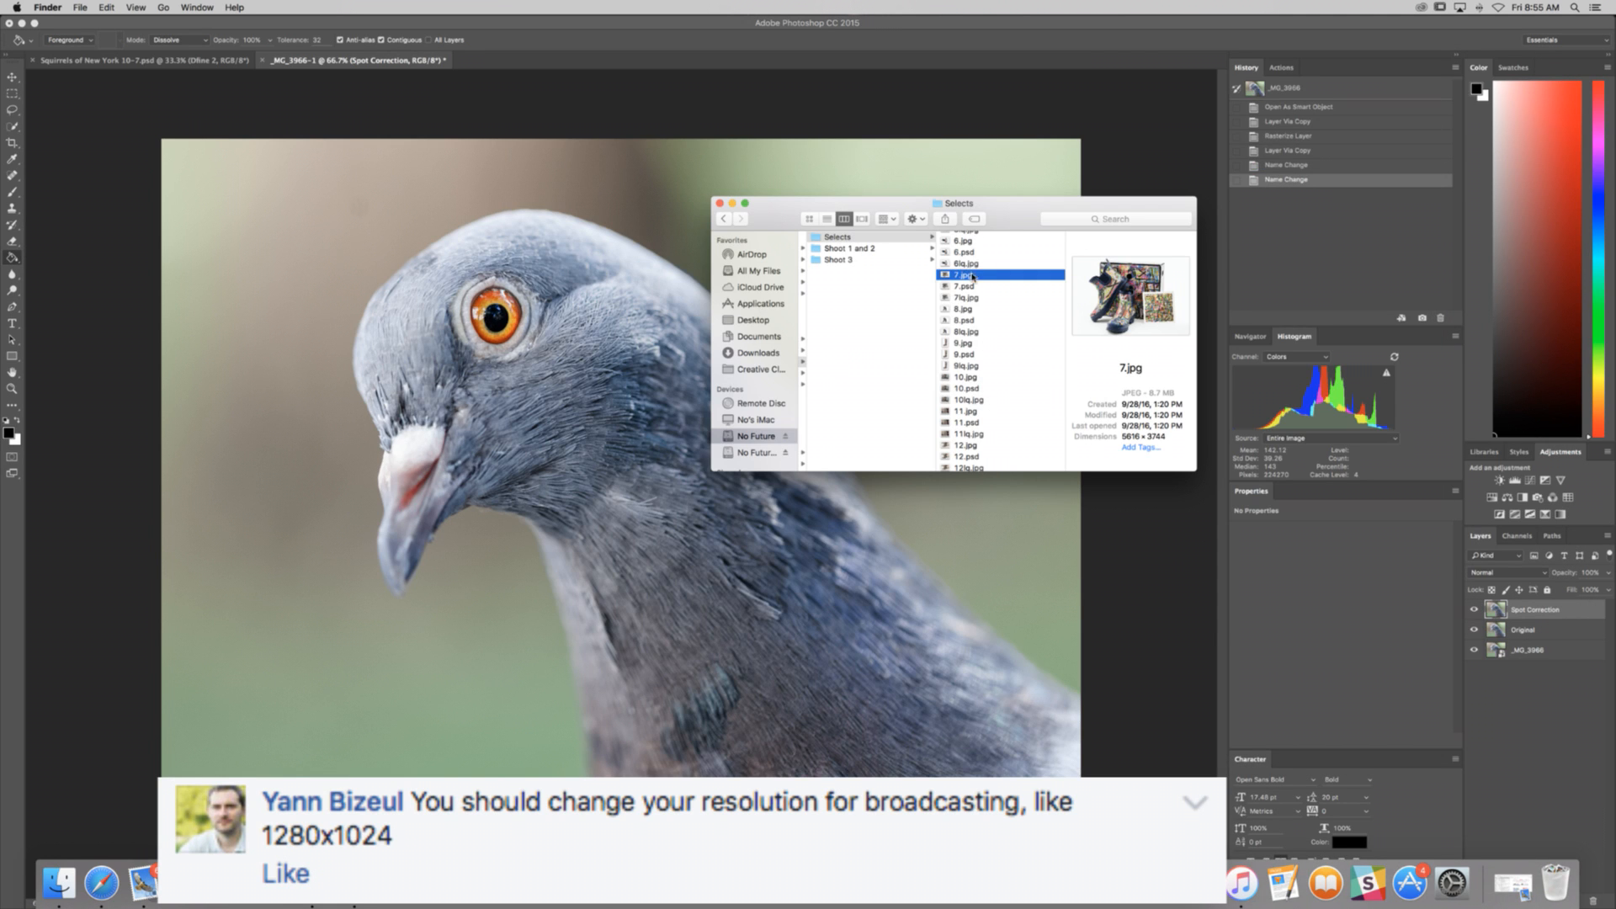
Step: Find the unretouched boot photo _MG_2712.JPG in the Selects folder and preview it at large size, zoomed in
scroll(969, 297, "up", 3)
scroll(981, 303, "up", 5)
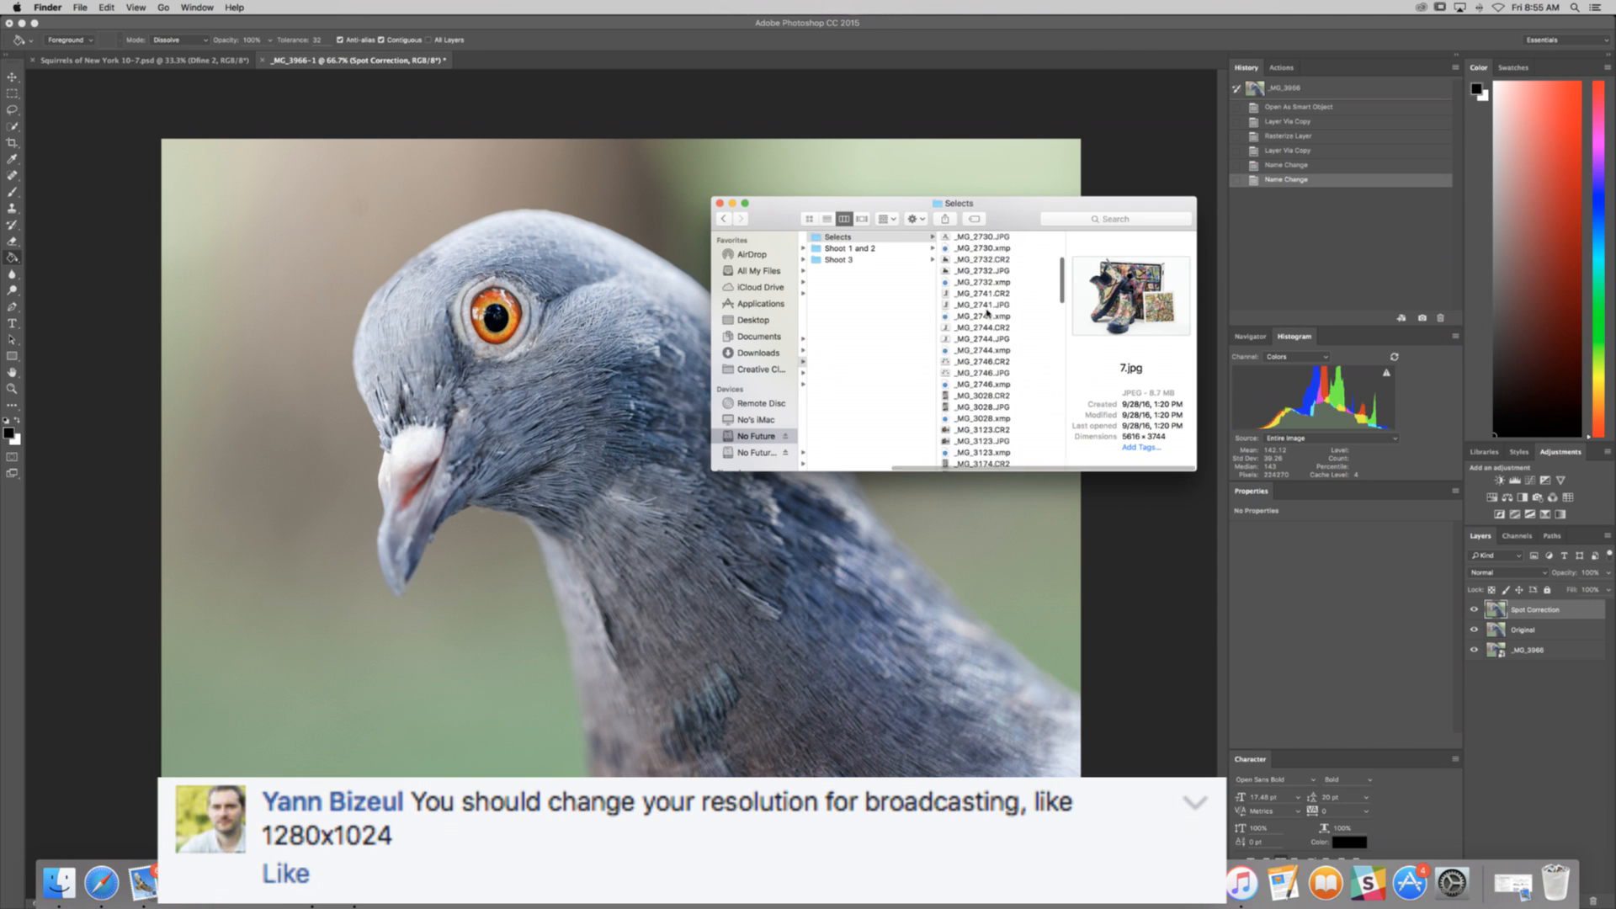
left_click(983, 283)
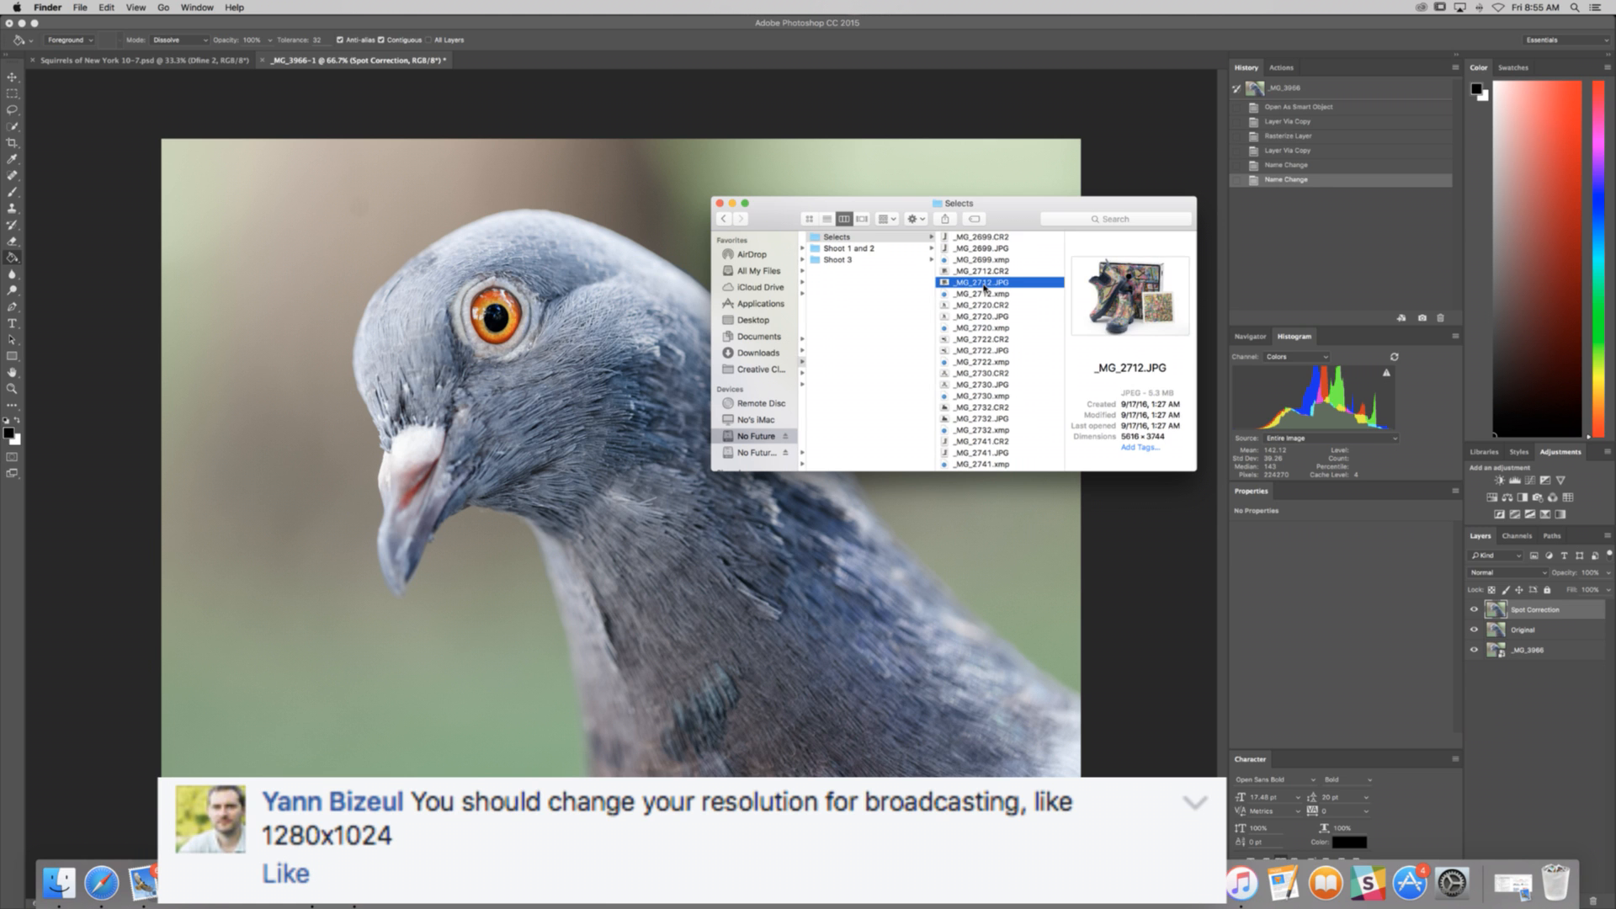
key("space")
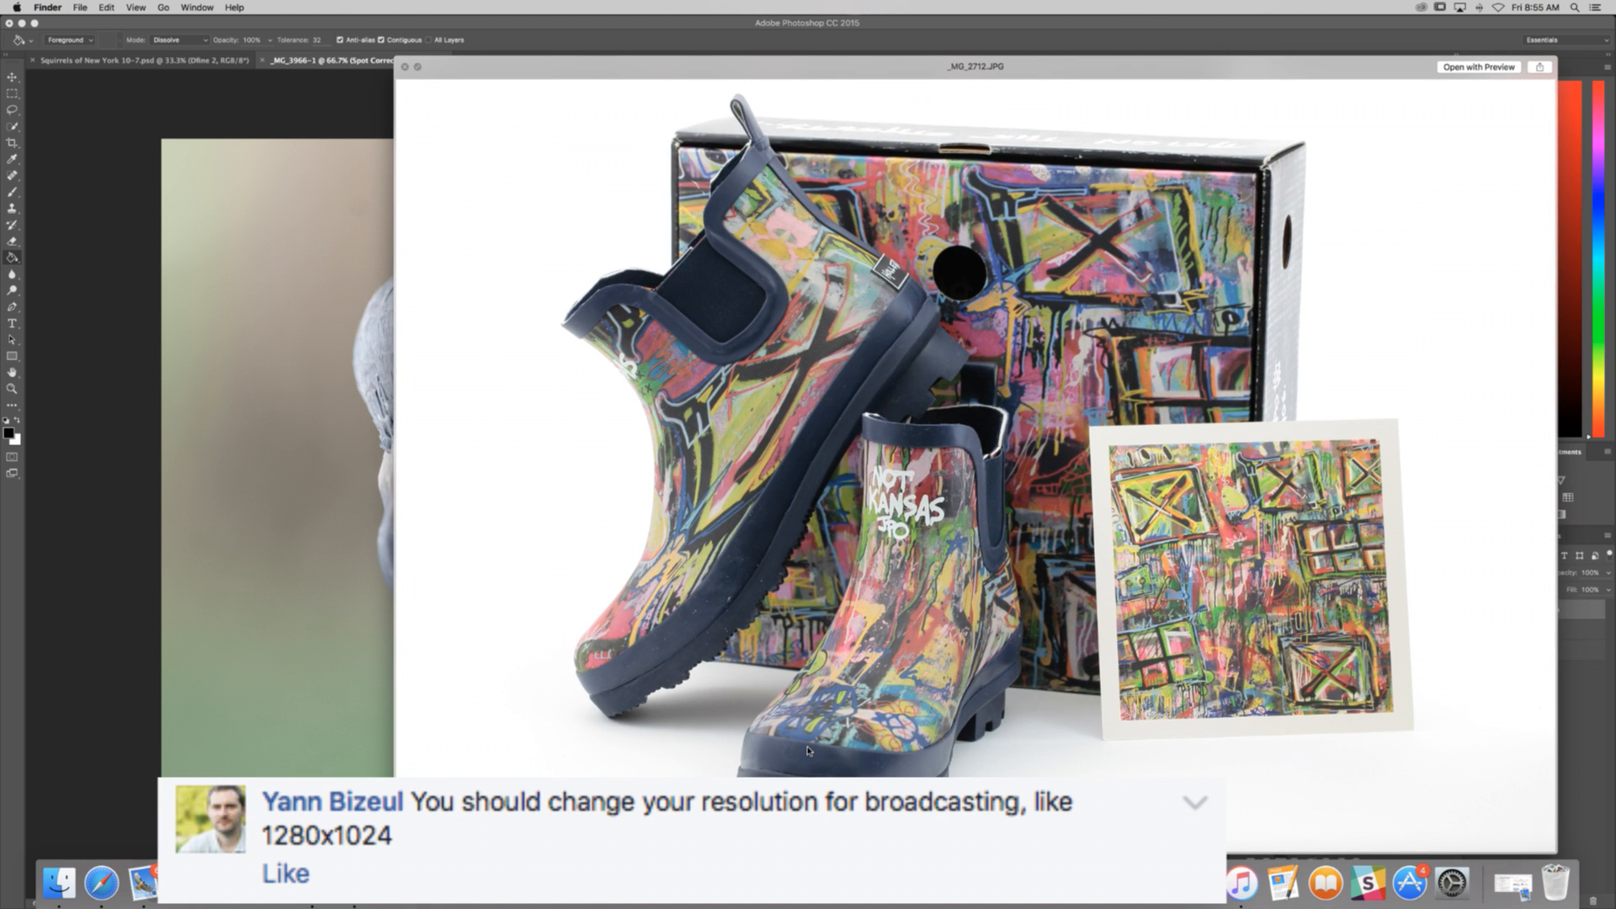
key("alt")
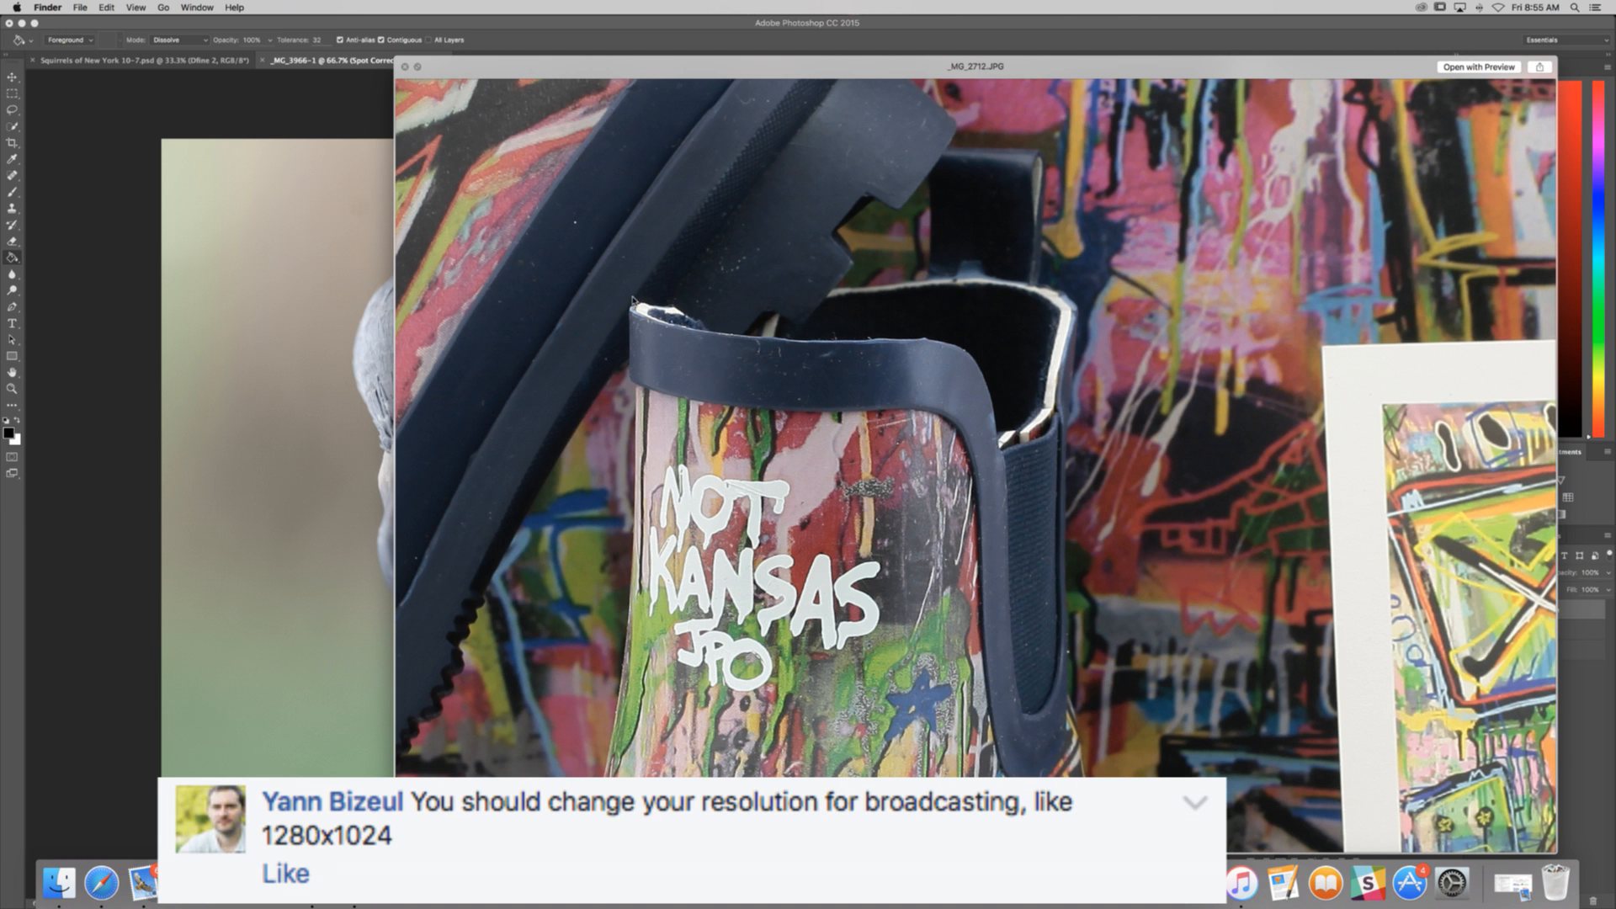
Step: Examine the boots, soles, box and art print in _MG_2712.JPG up close for dust and scratches, then close the preview
scroll(762, 240, "left", 3)
scroll(762, 239, "down", 1)
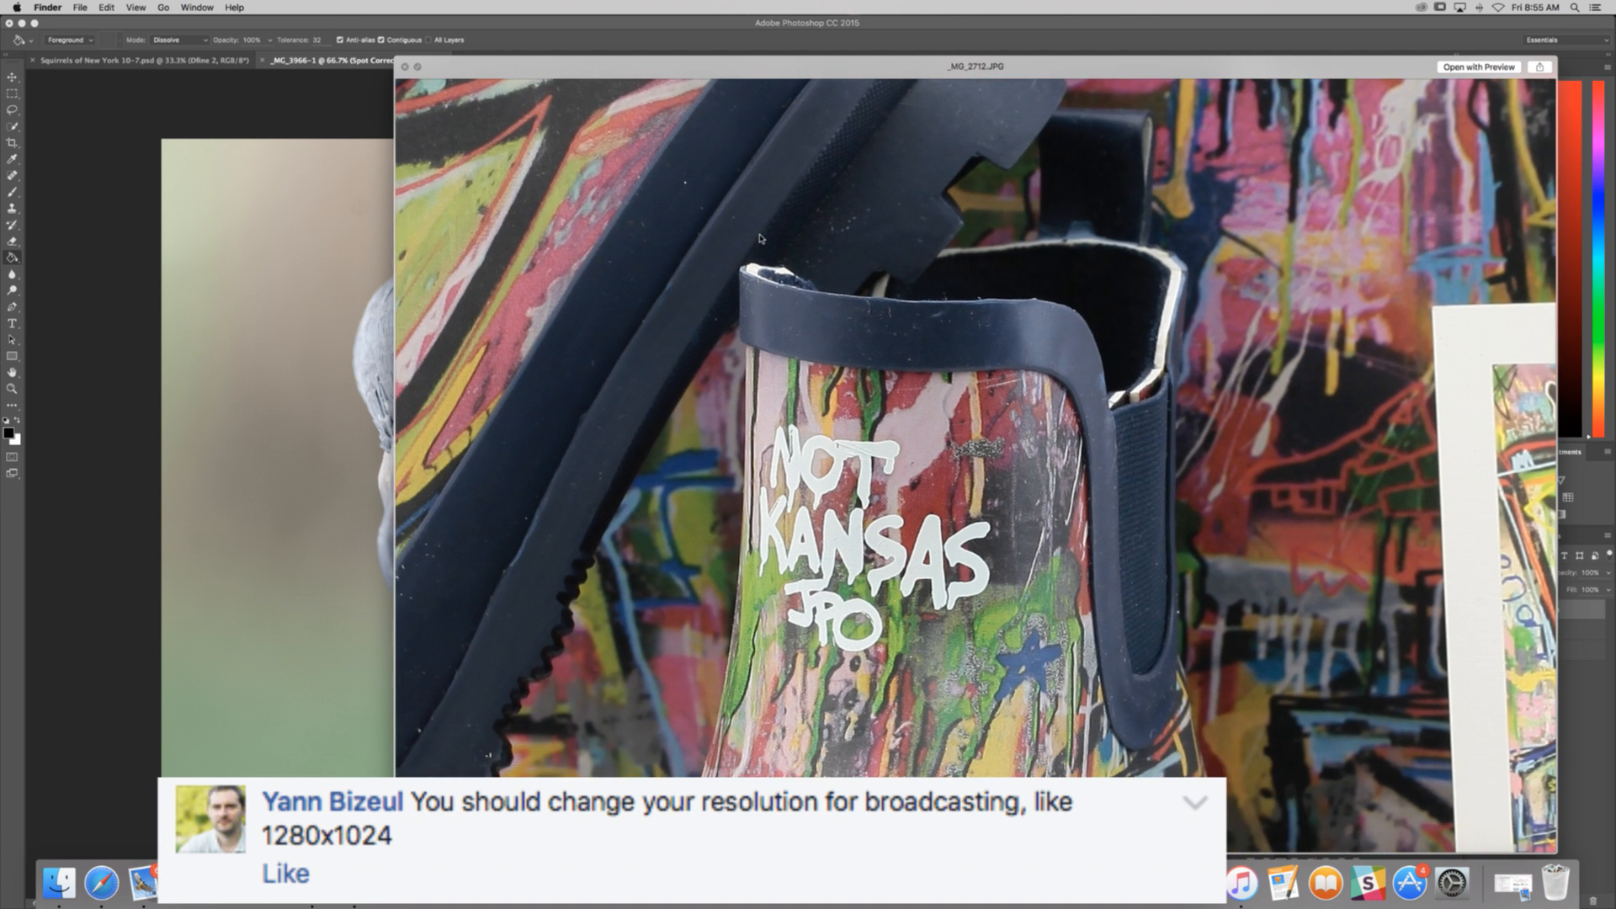
scroll(762, 239, "down", 5)
scroll(761, 239, "left", 5)
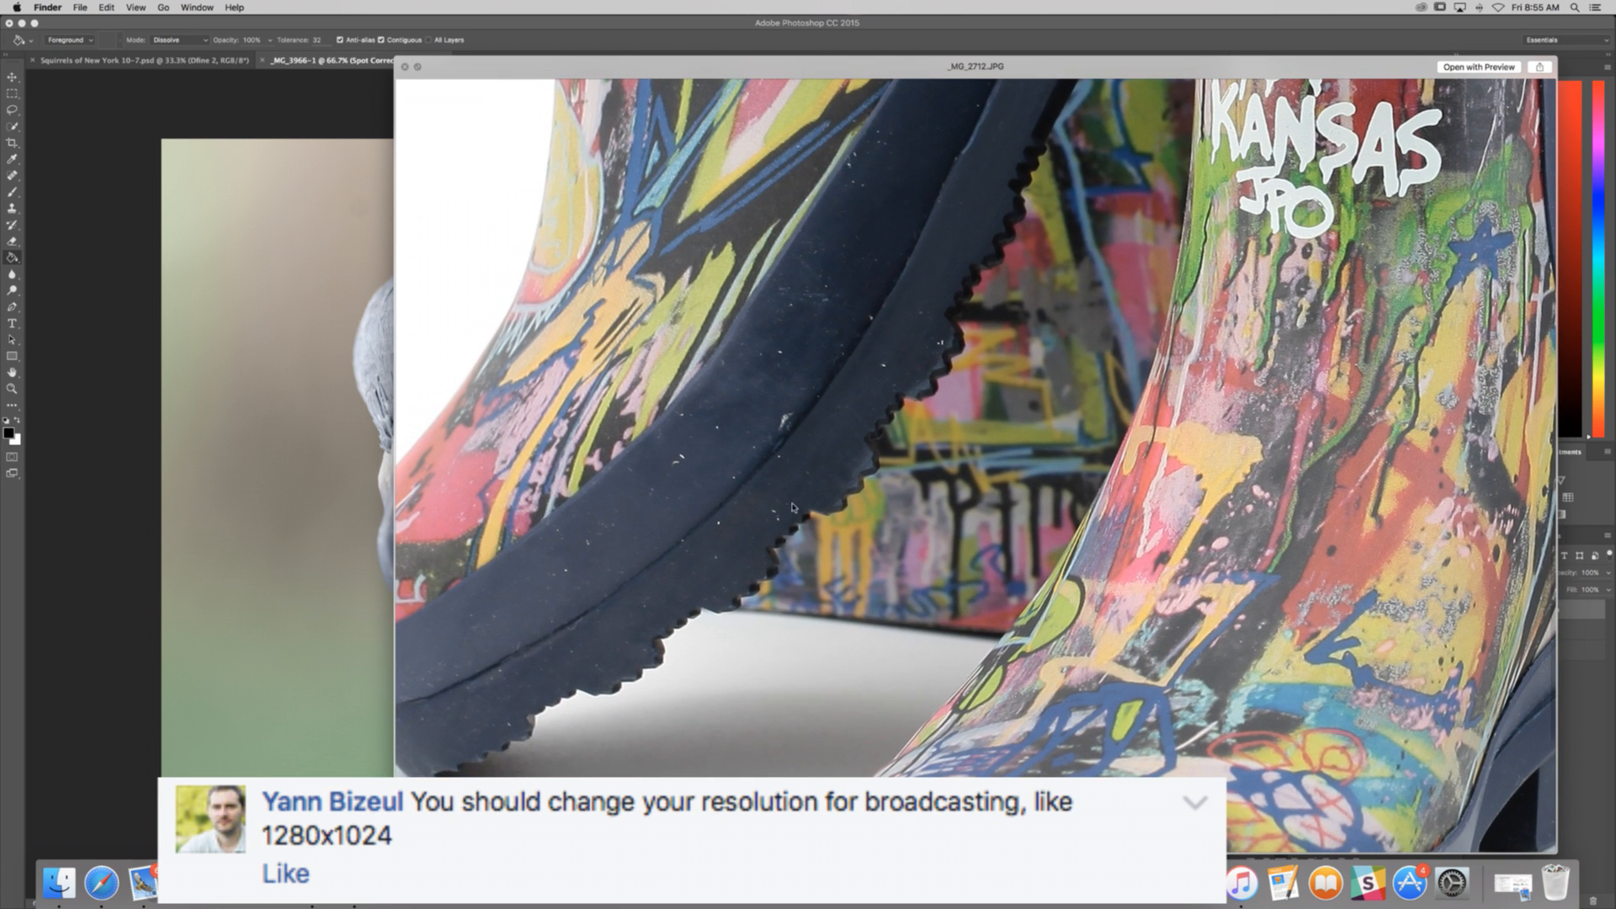
scroll(718, 510, "down", 5)
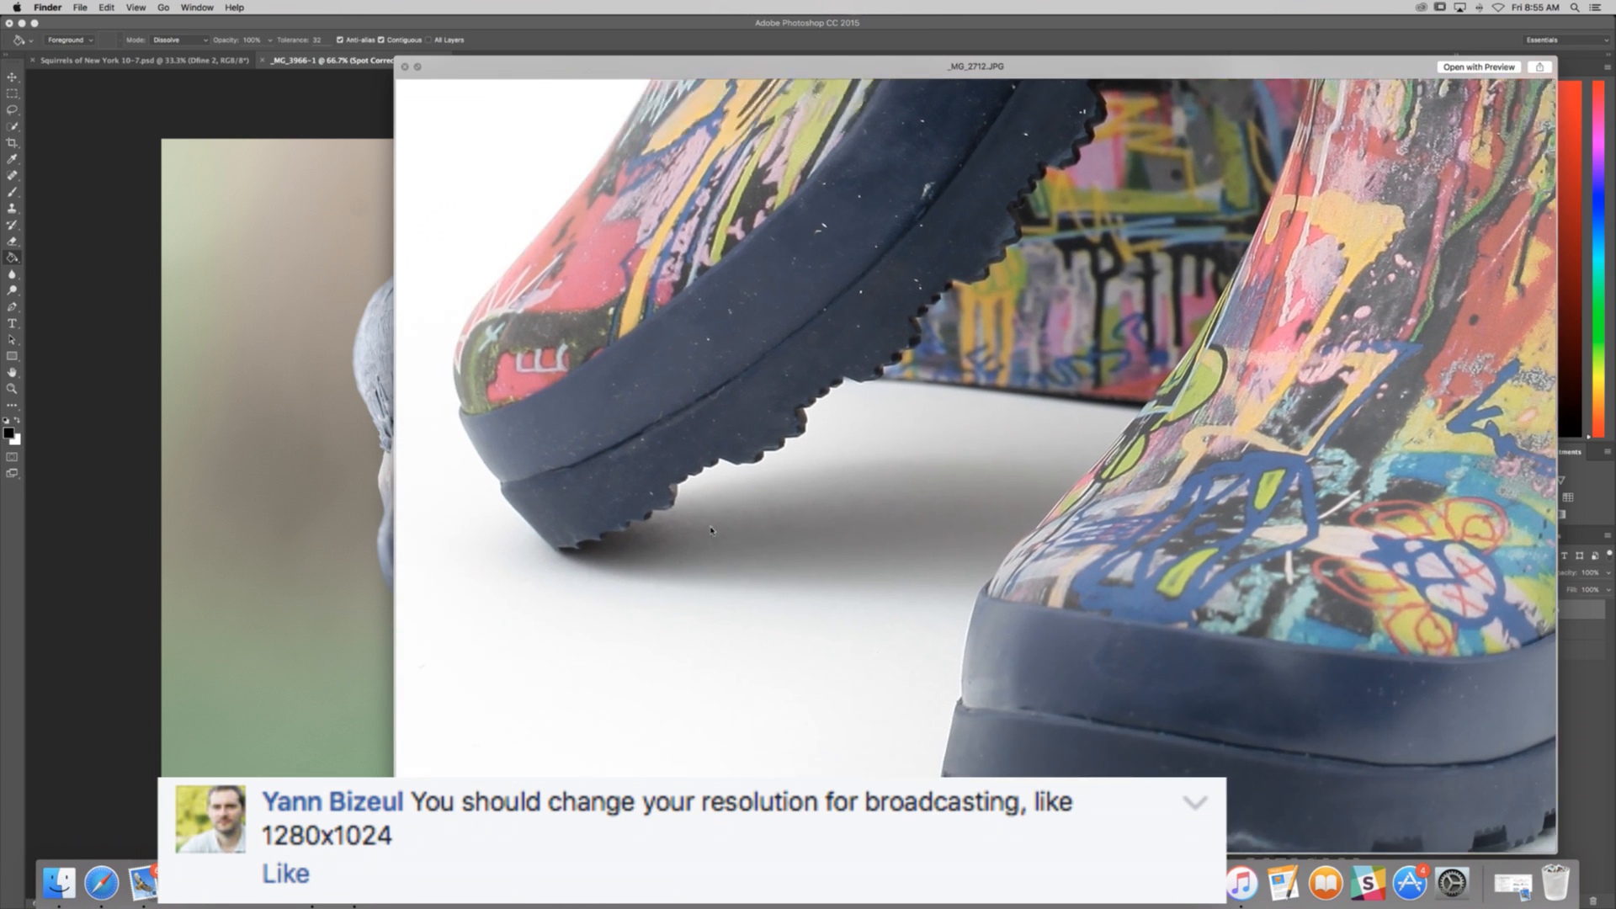
scroll(1139, 723, "right", 3)
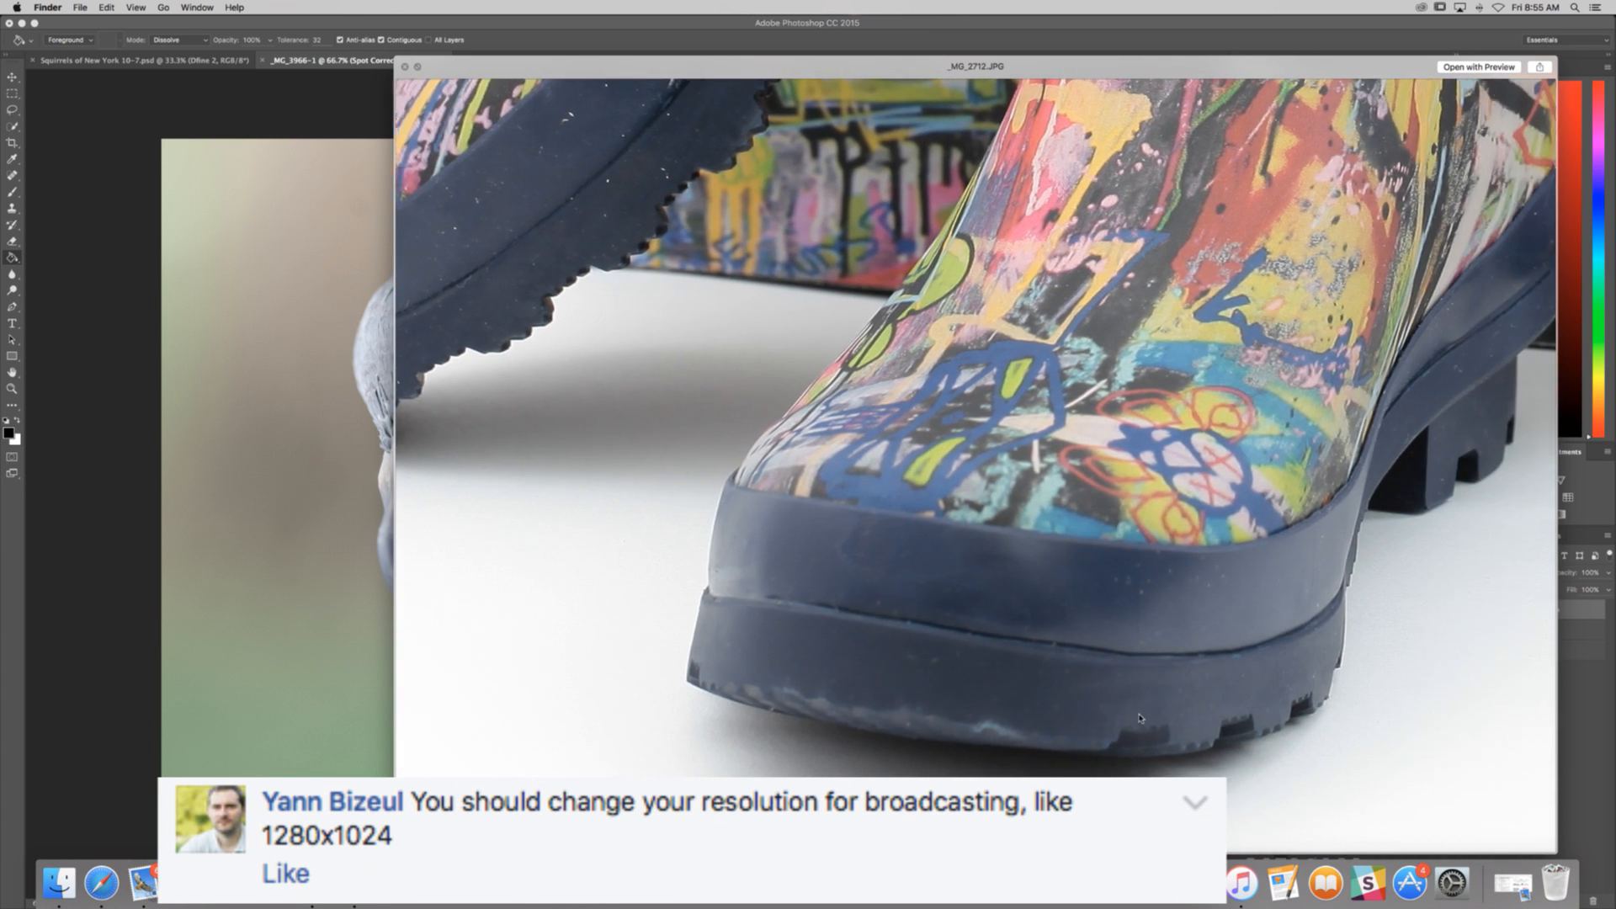
scroll(1208, 642, "right", 10)
scroll(1208, 642, "up", 3)
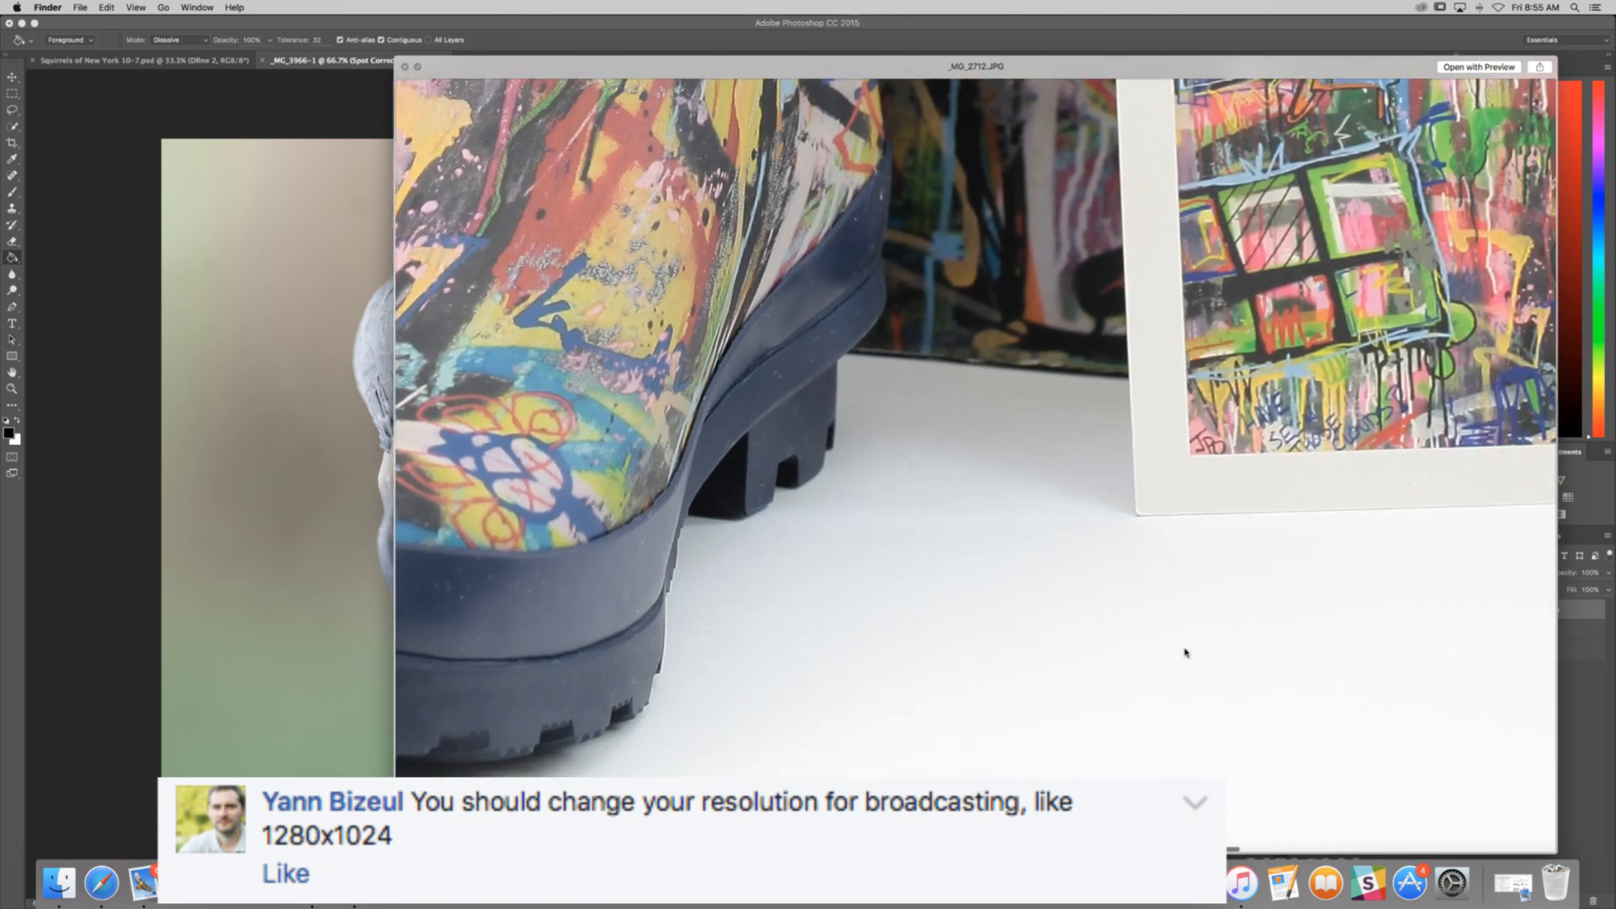
scroll(1185, 652, "right", 5)
scroll(1186, 652, "up", 15)
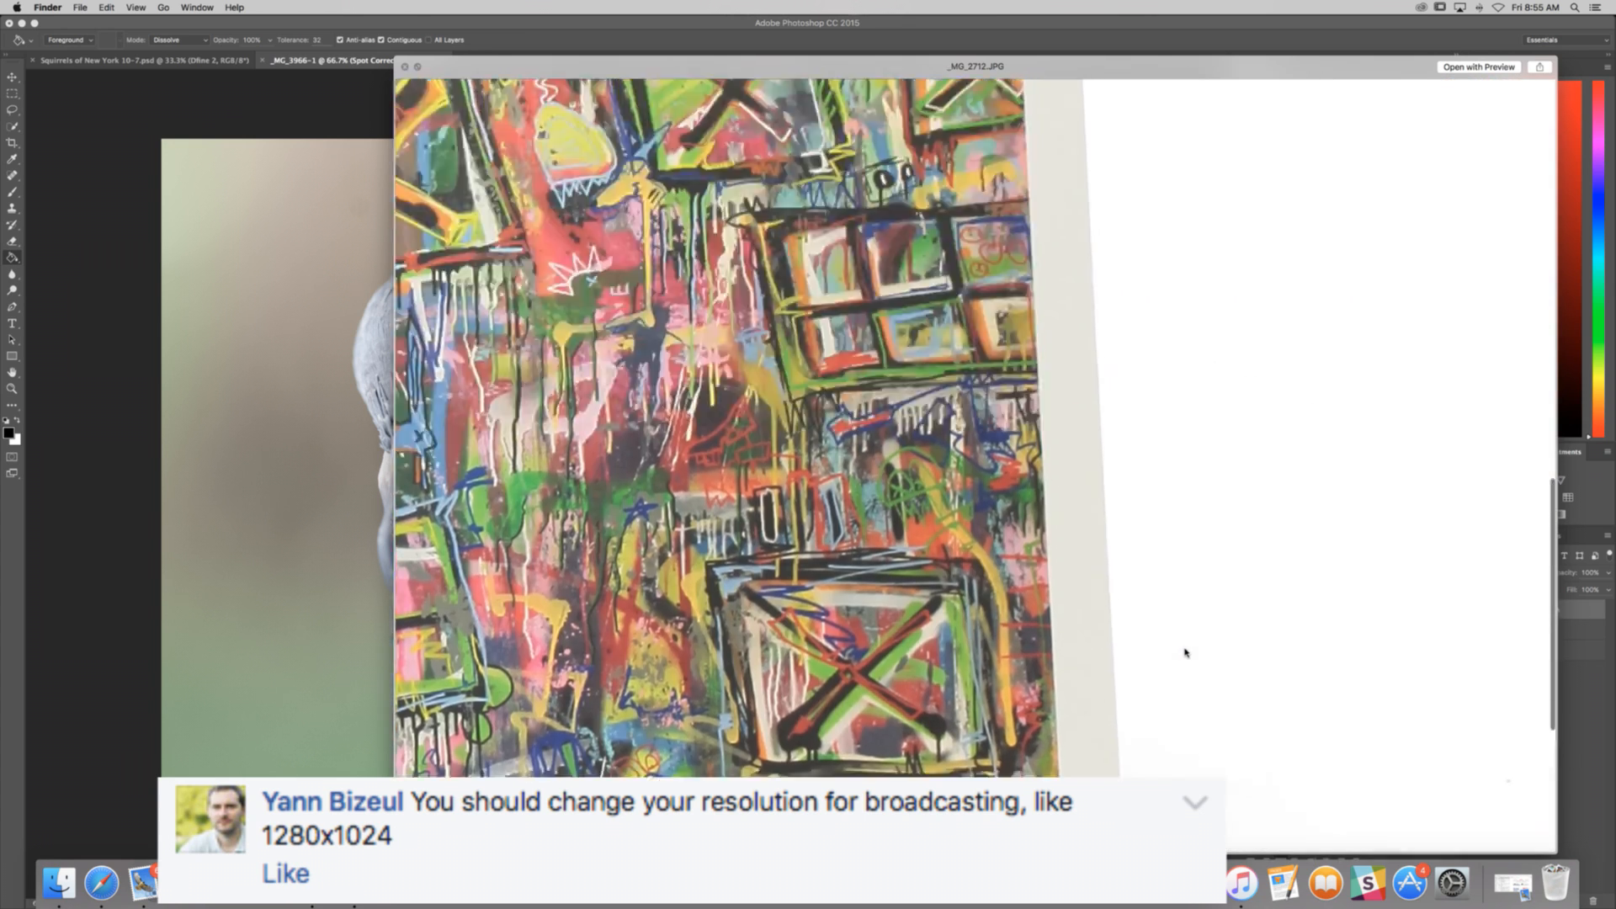
scroll(1186, 652, "down", 15)
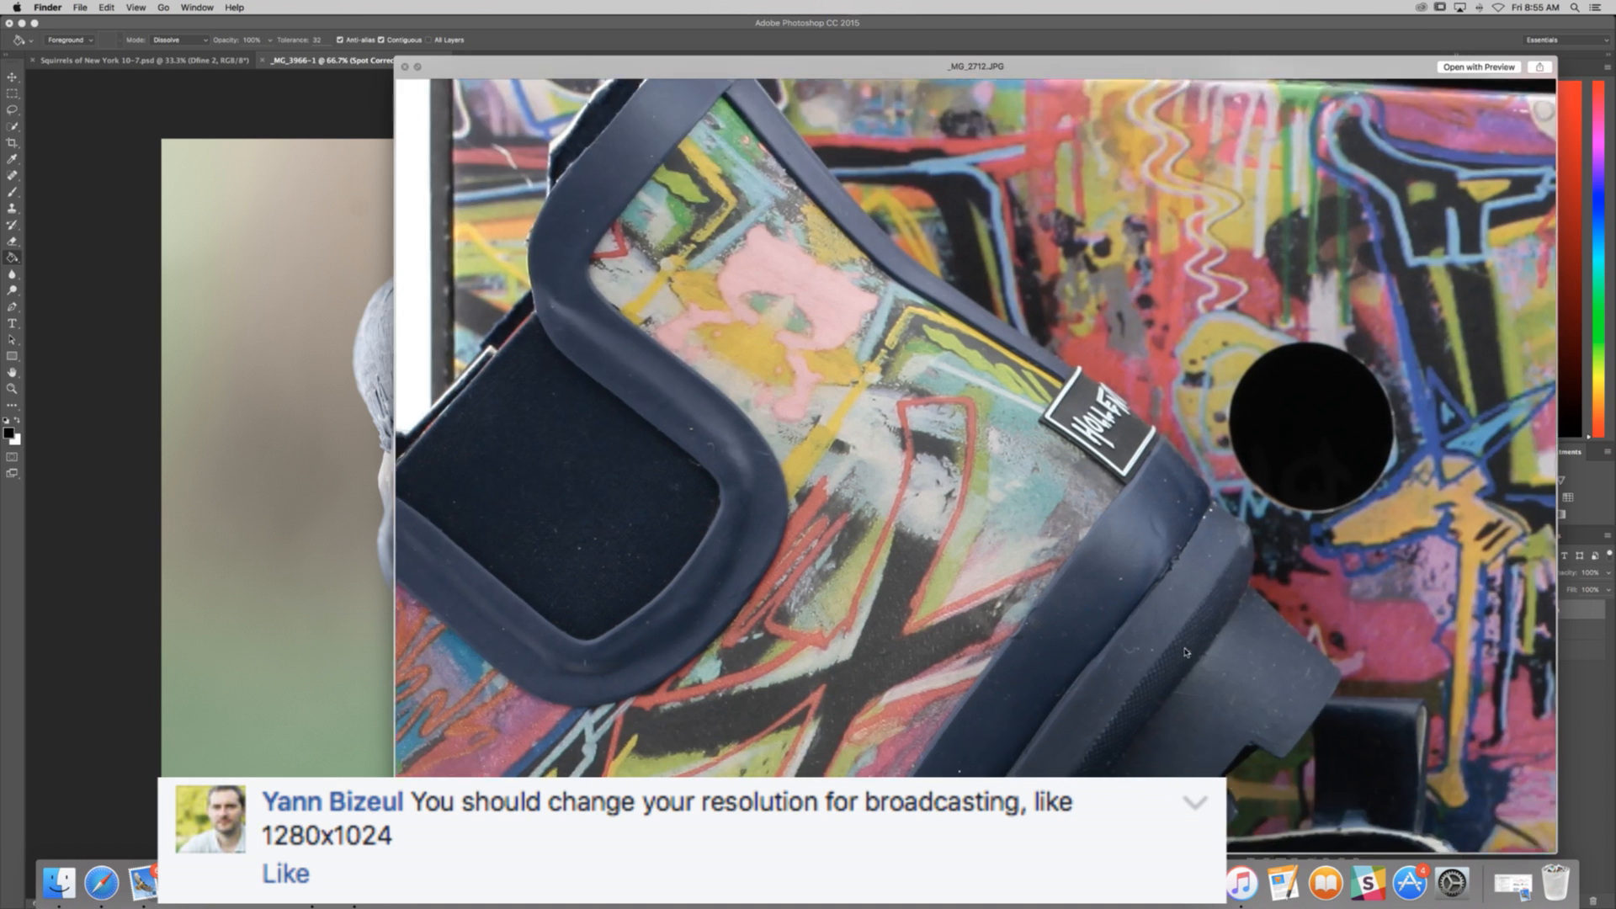
scroll(1185, 652, "up", 5)
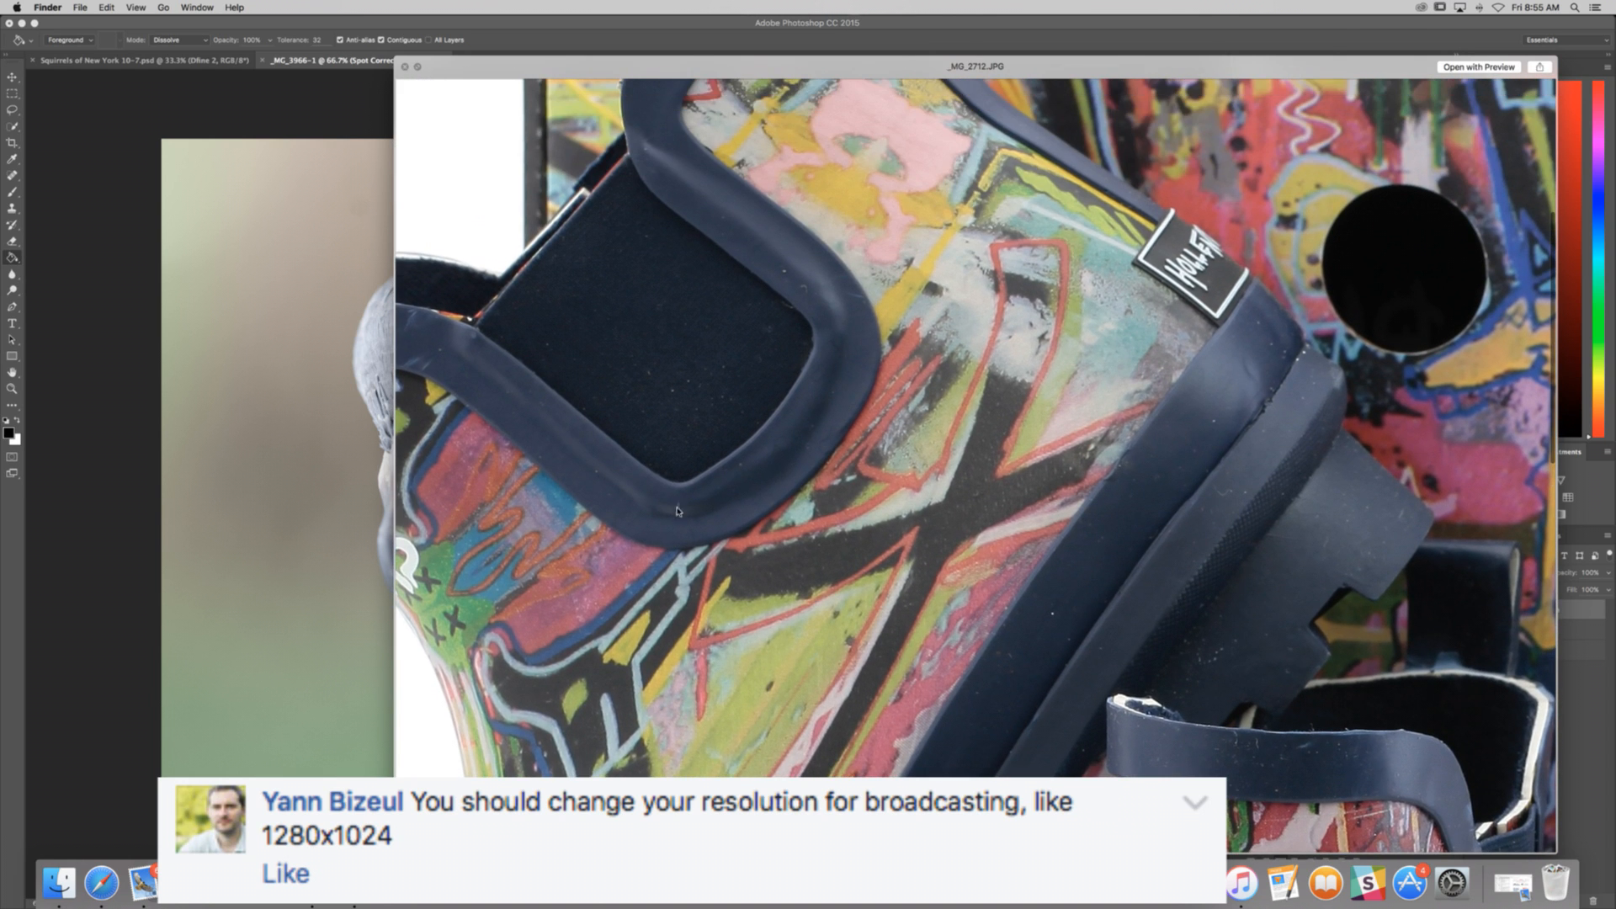
scroll(671, 287, "down", 5)
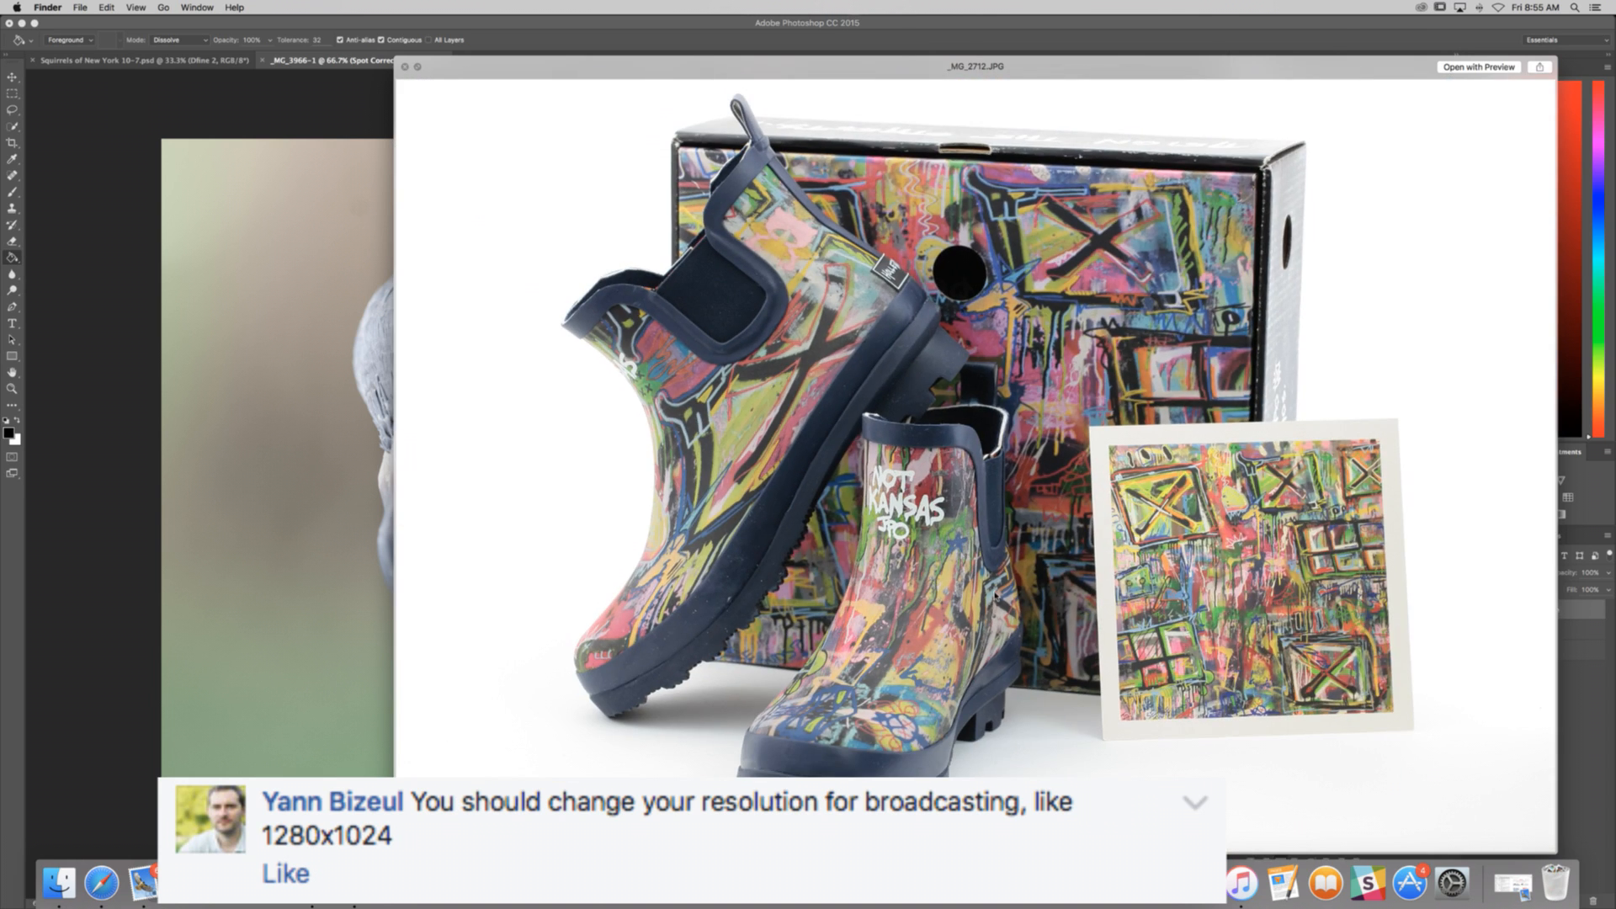
key("space")
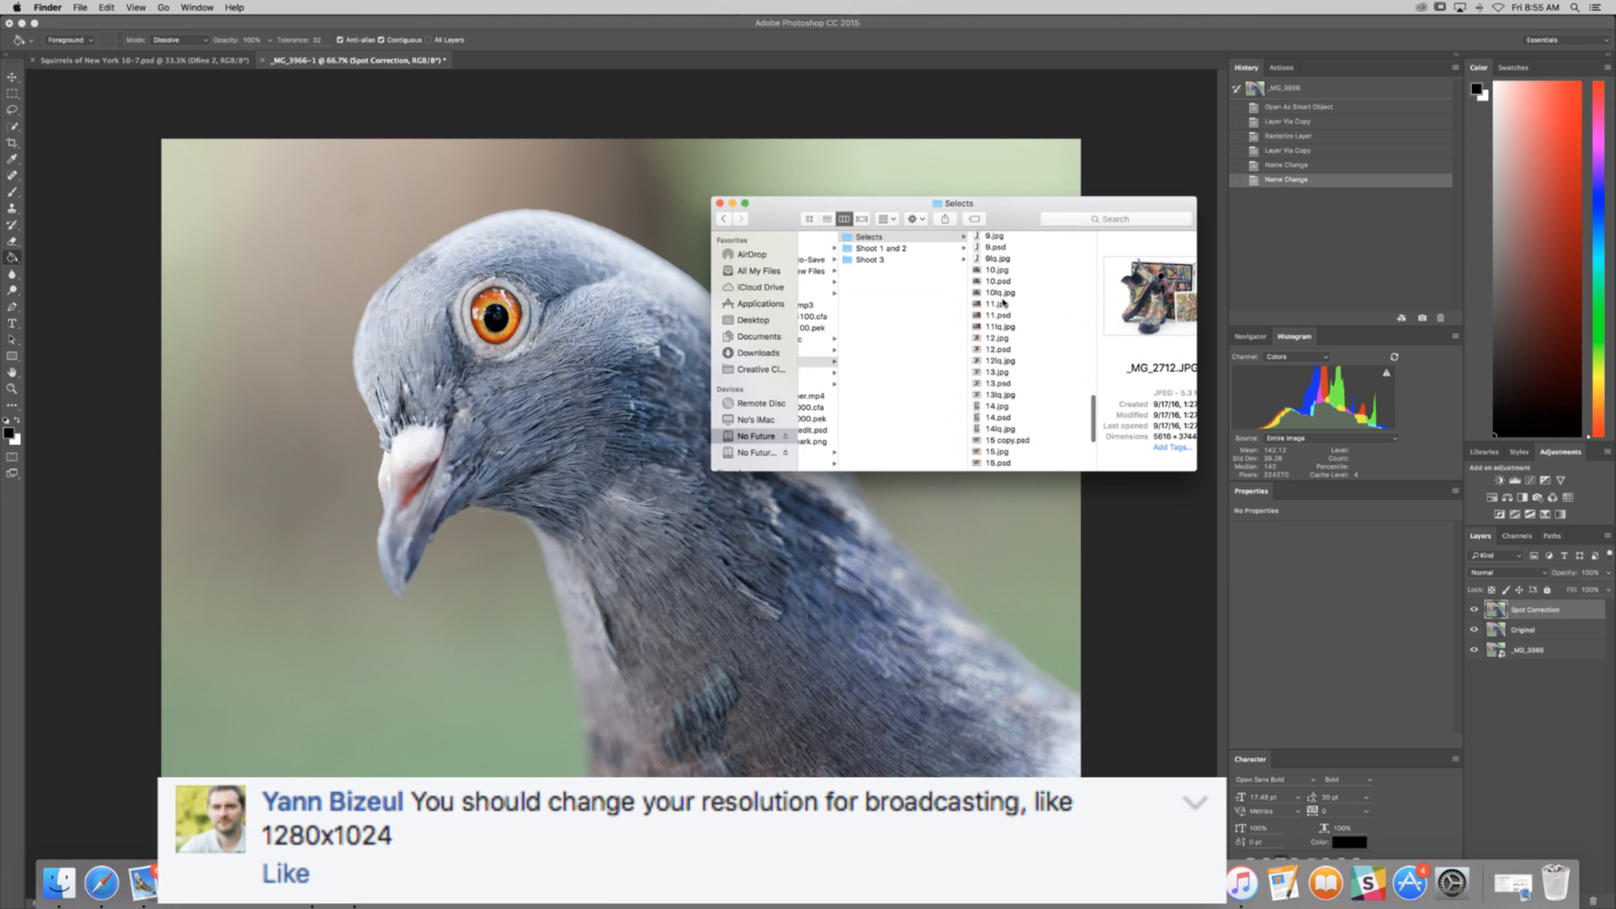
Step: Preview the retouched boot photo 7.jpg zoomed in to compare its cleaned surfaces, then close the preview
left_click(985, 360)
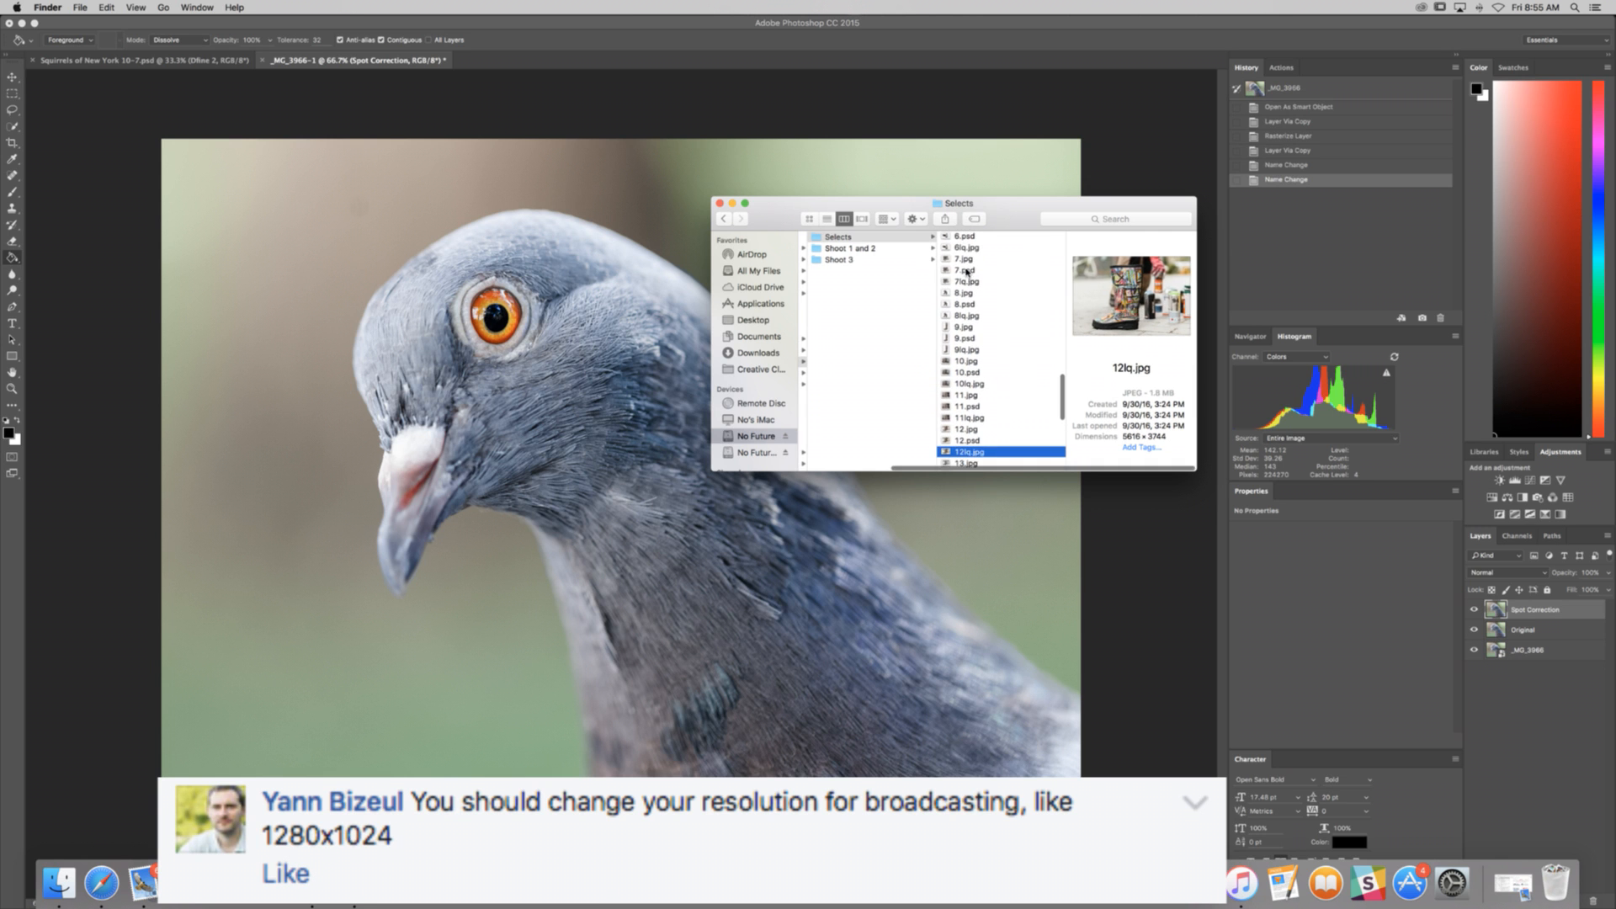
left_click(965, 261)
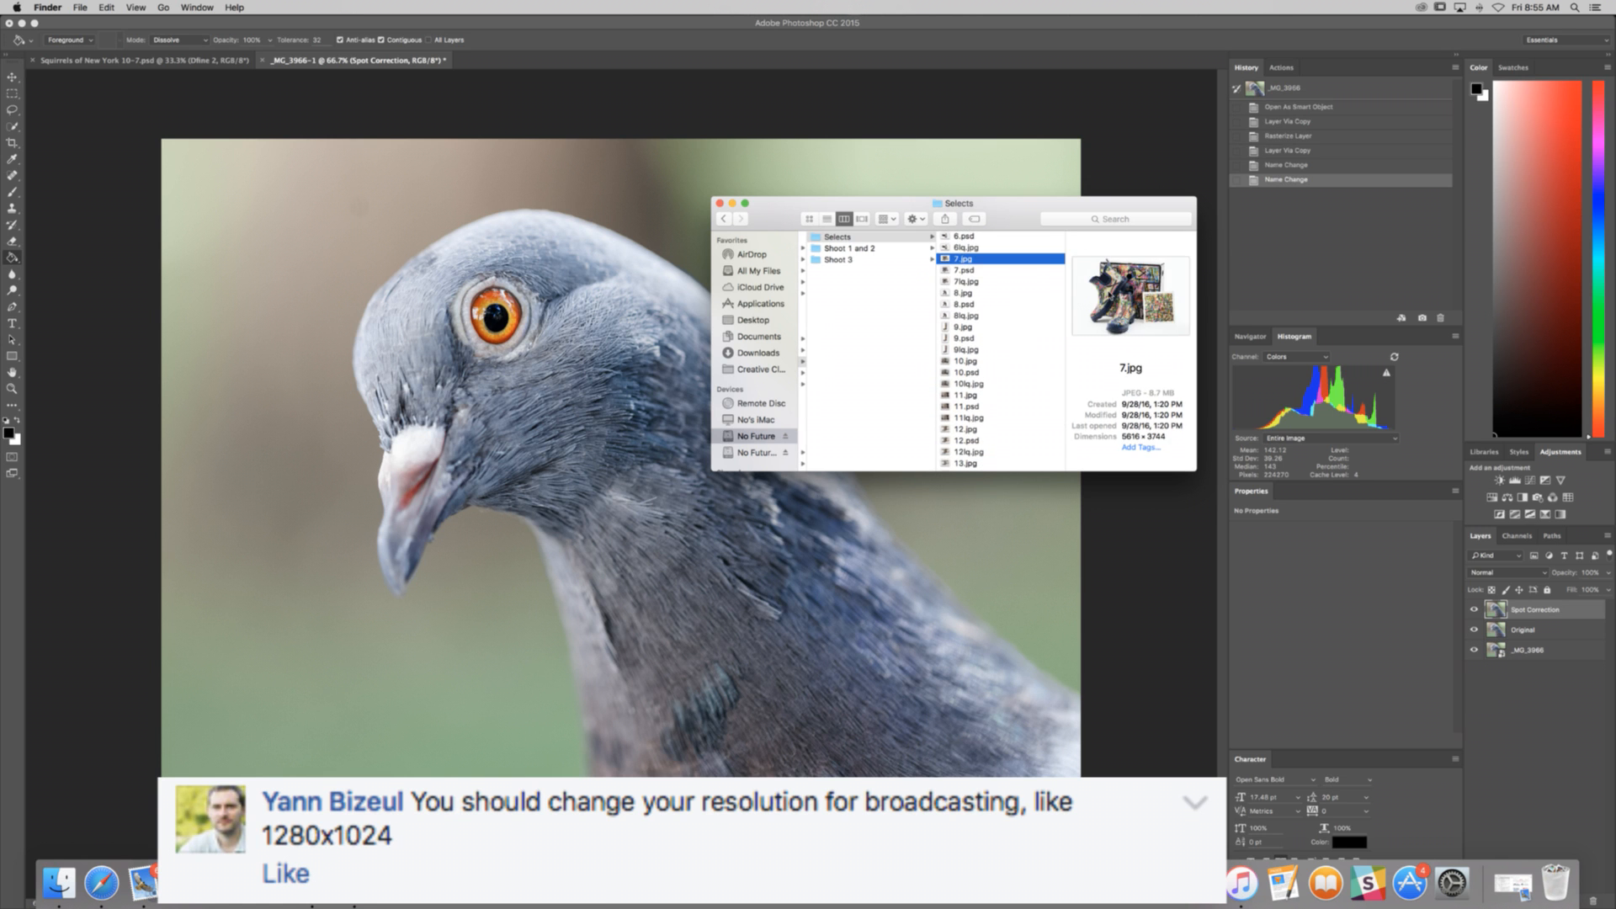
key("space")
key("alt")
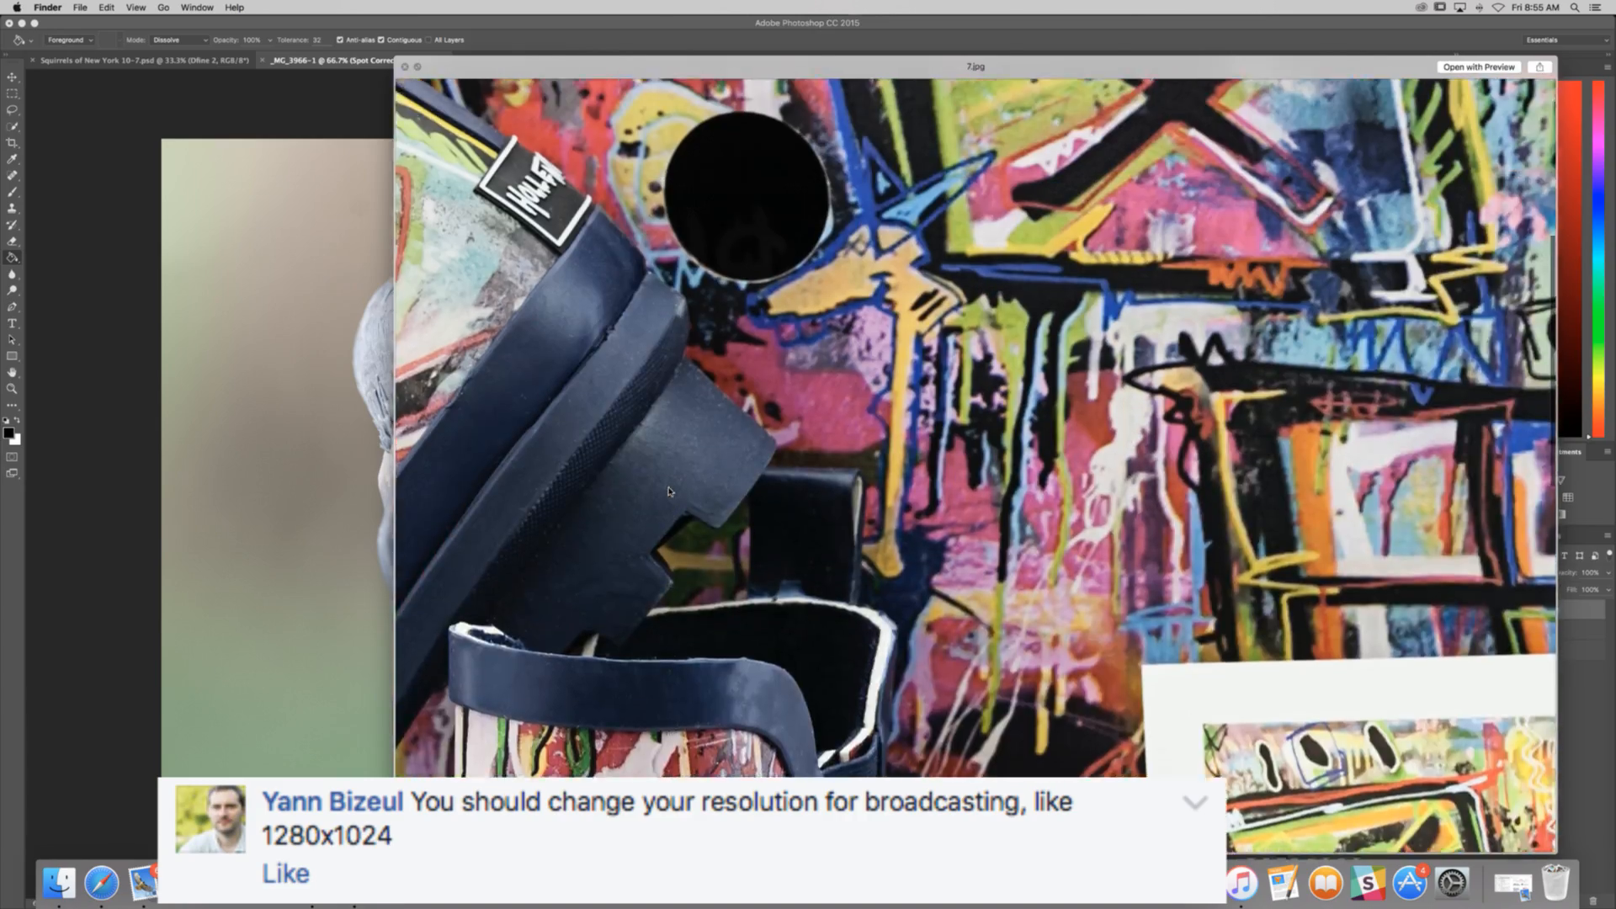
key("space")
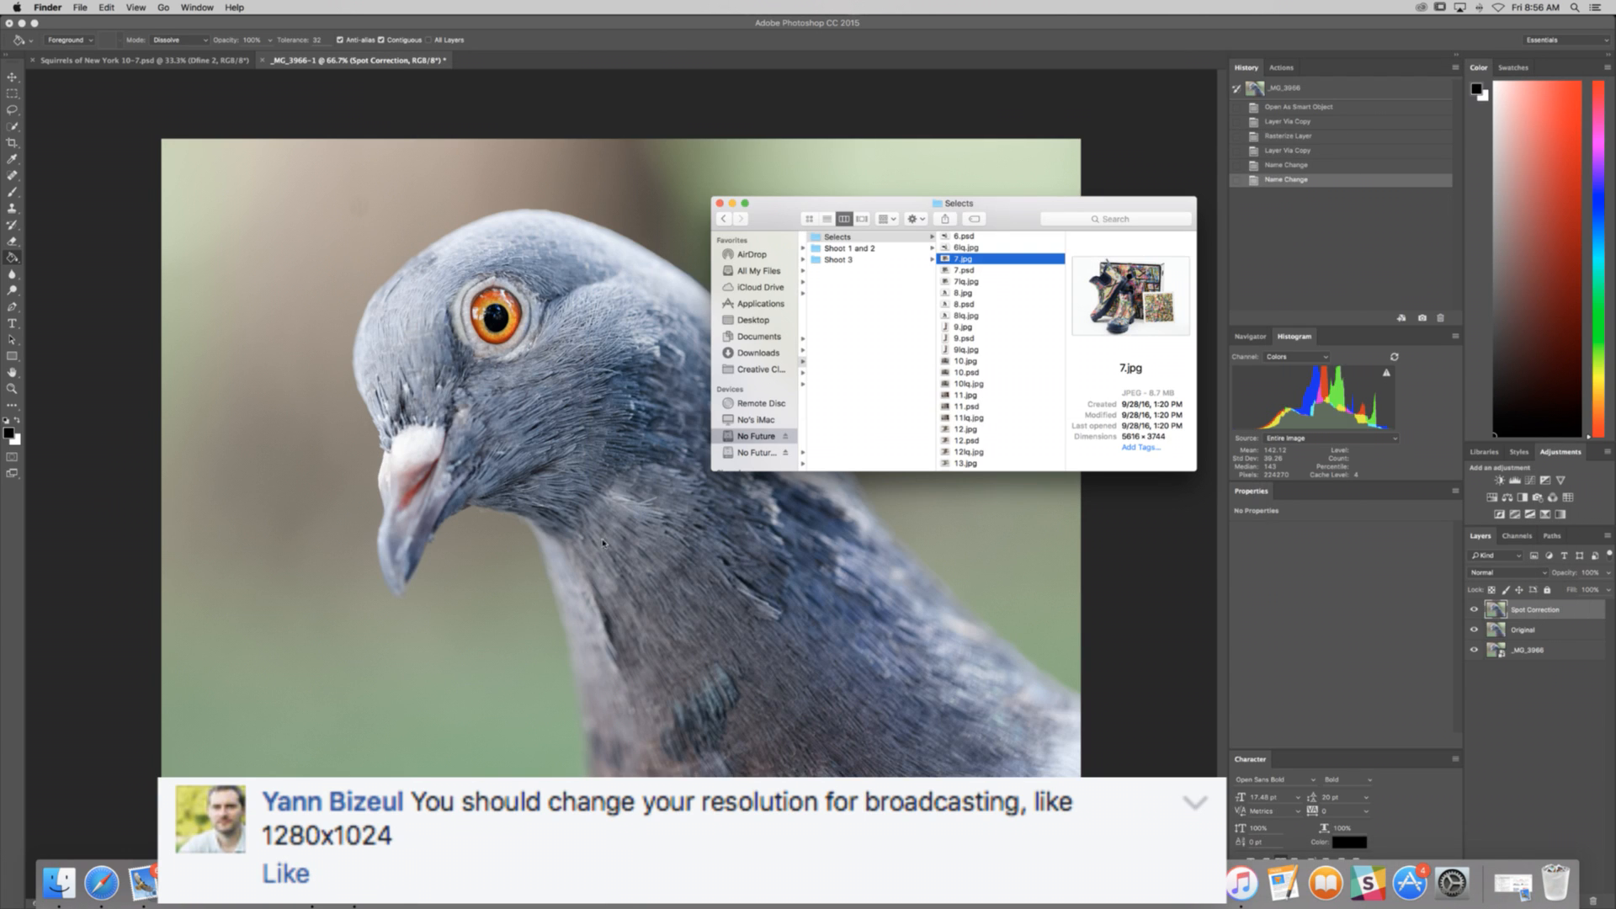
Step: Return to Photoshop and remove the dark spot in the background above the pigeon's head with a 175 px Spot Healing Brush
left_click(991, 120)
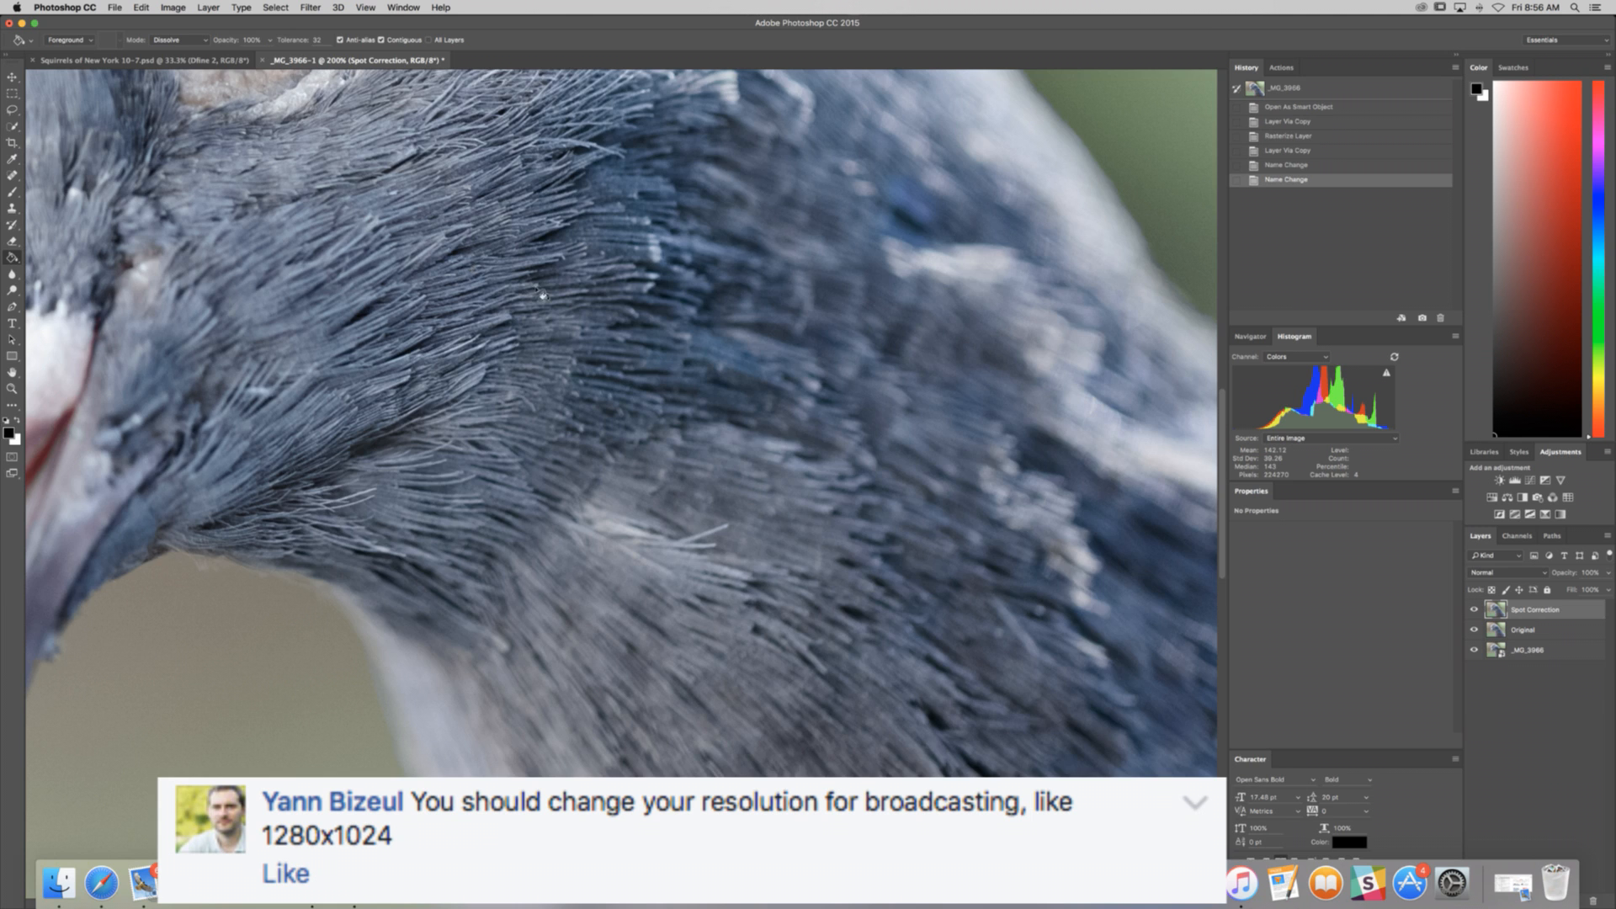
scroll(669, 323, "up", 15)
scroll(669, 324, "down", 10)
scroll(665, 320, "left", 15)
scroll(665, 320, "up", 5)
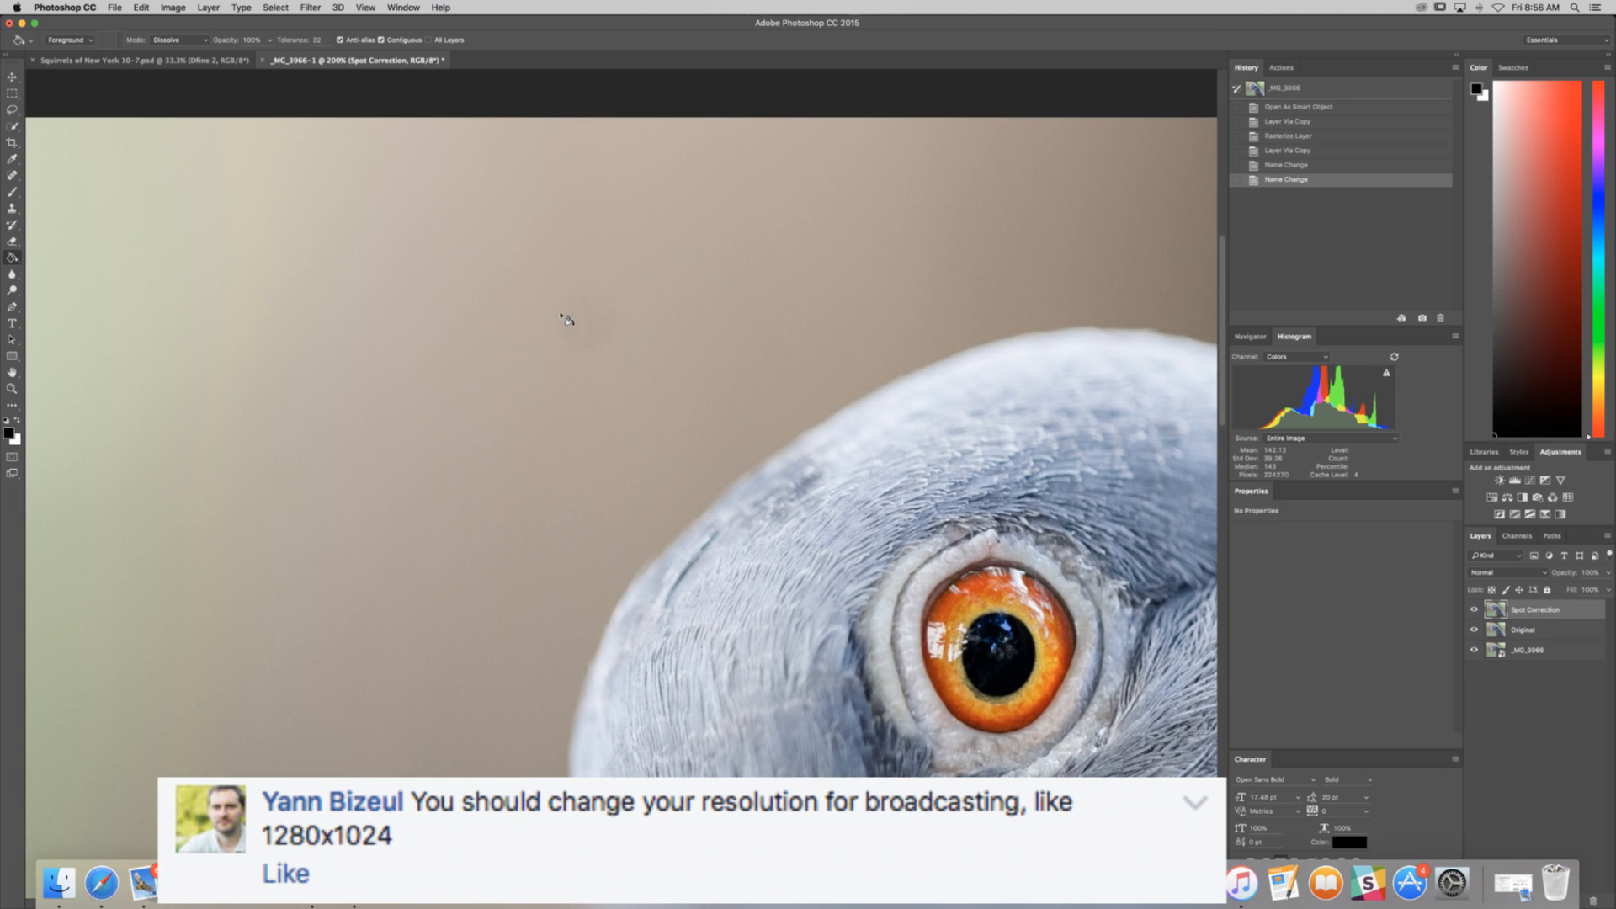
key("j")
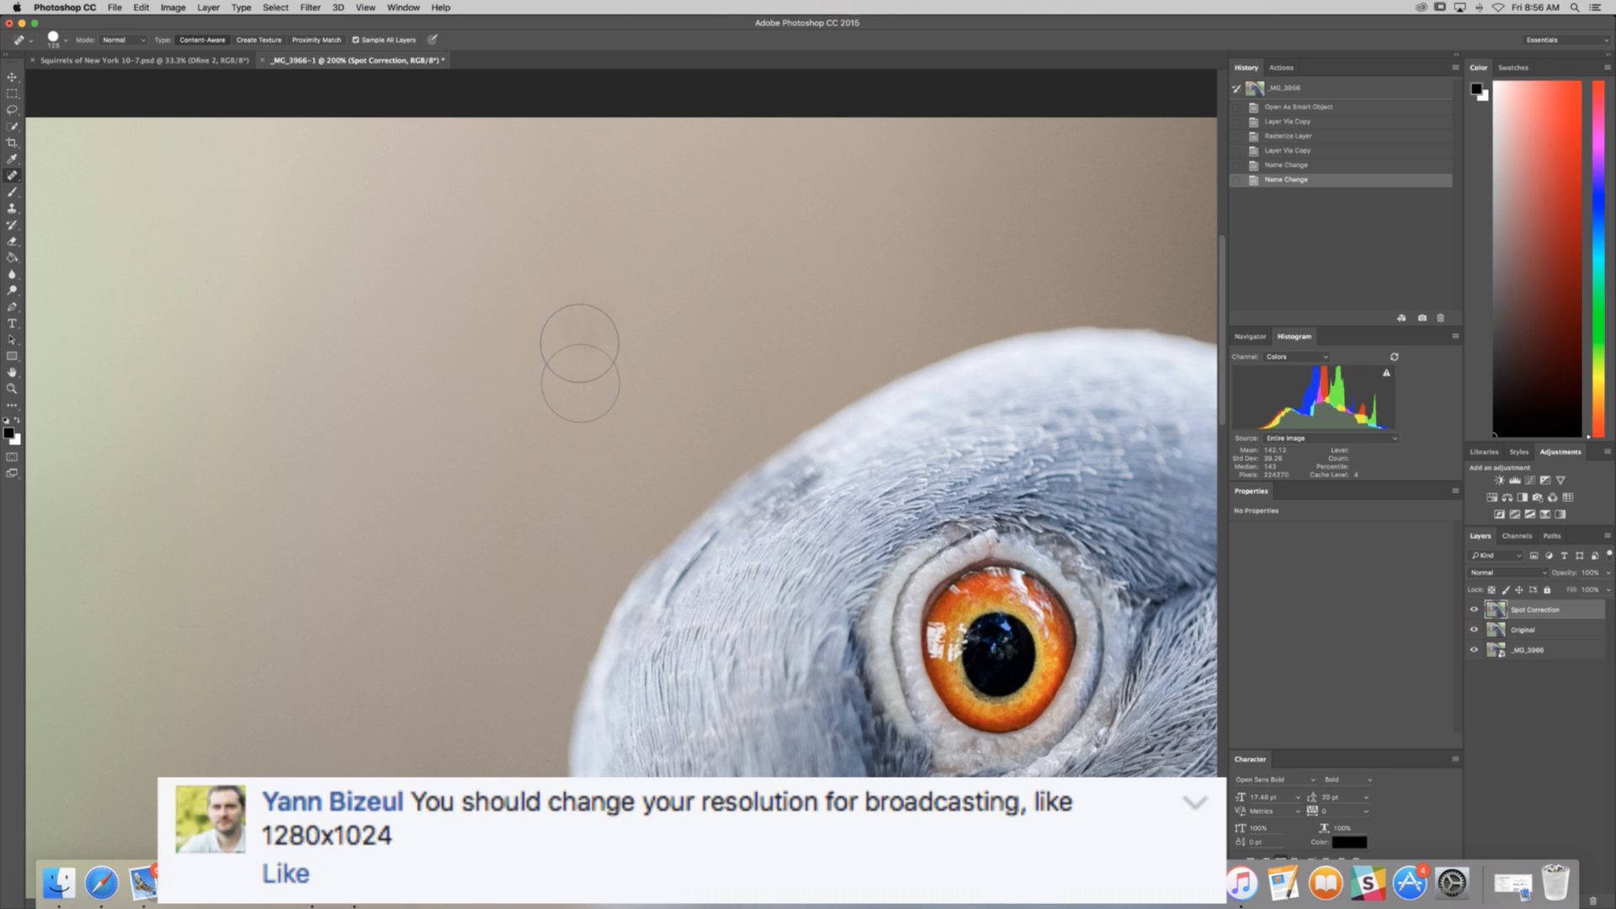
scroll(580, 344, "down", 1)
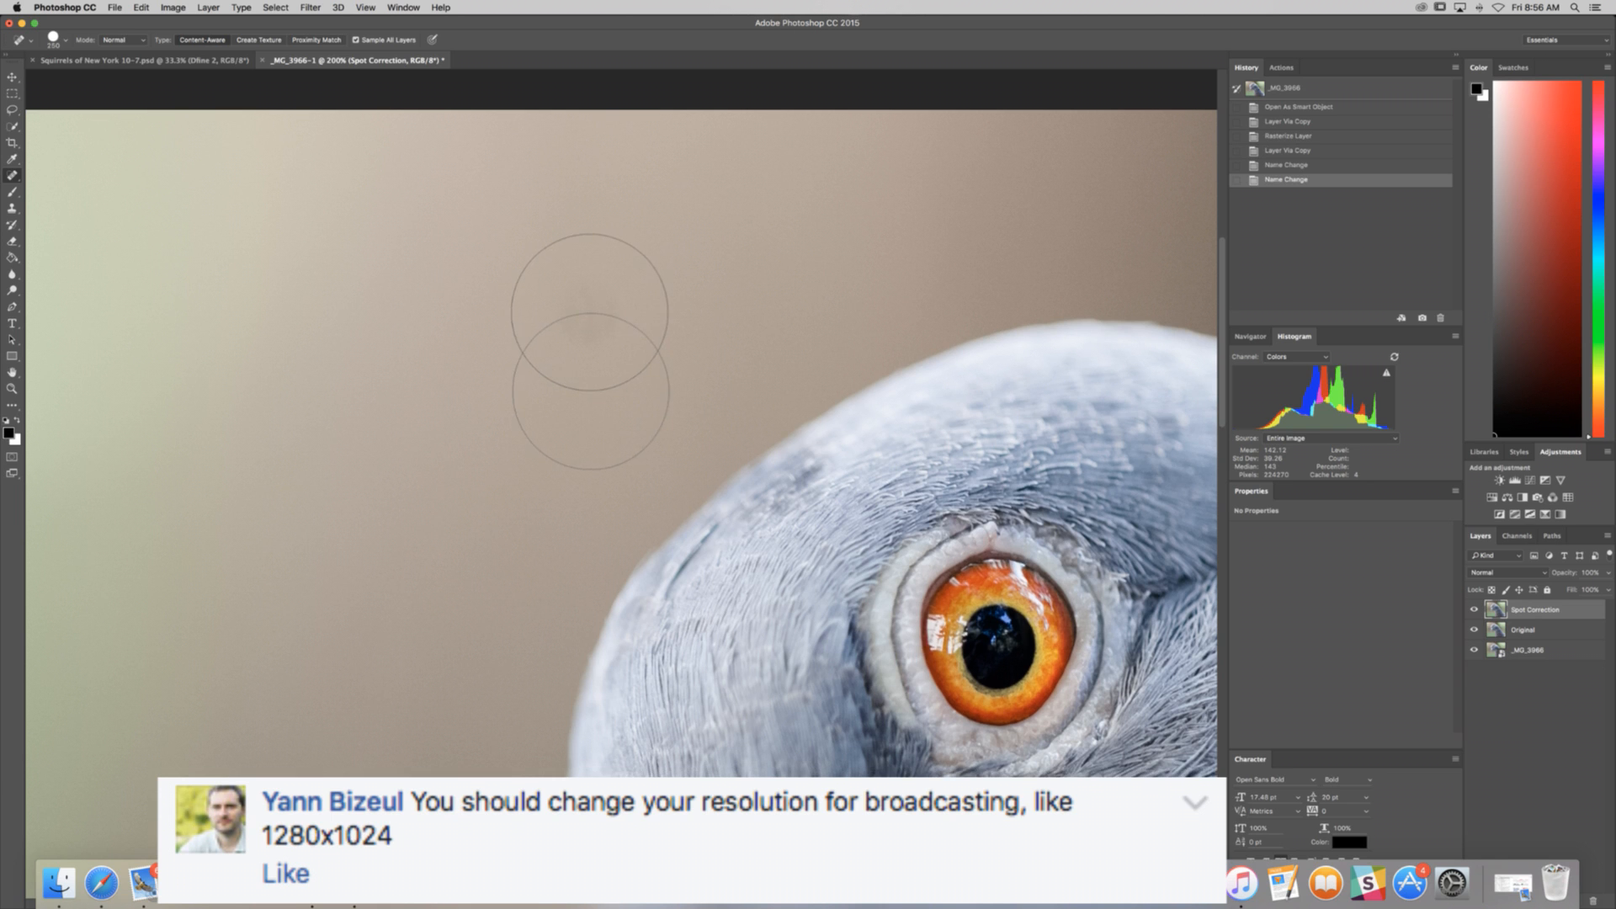
key("bracketleft")
left_click(589, 316)
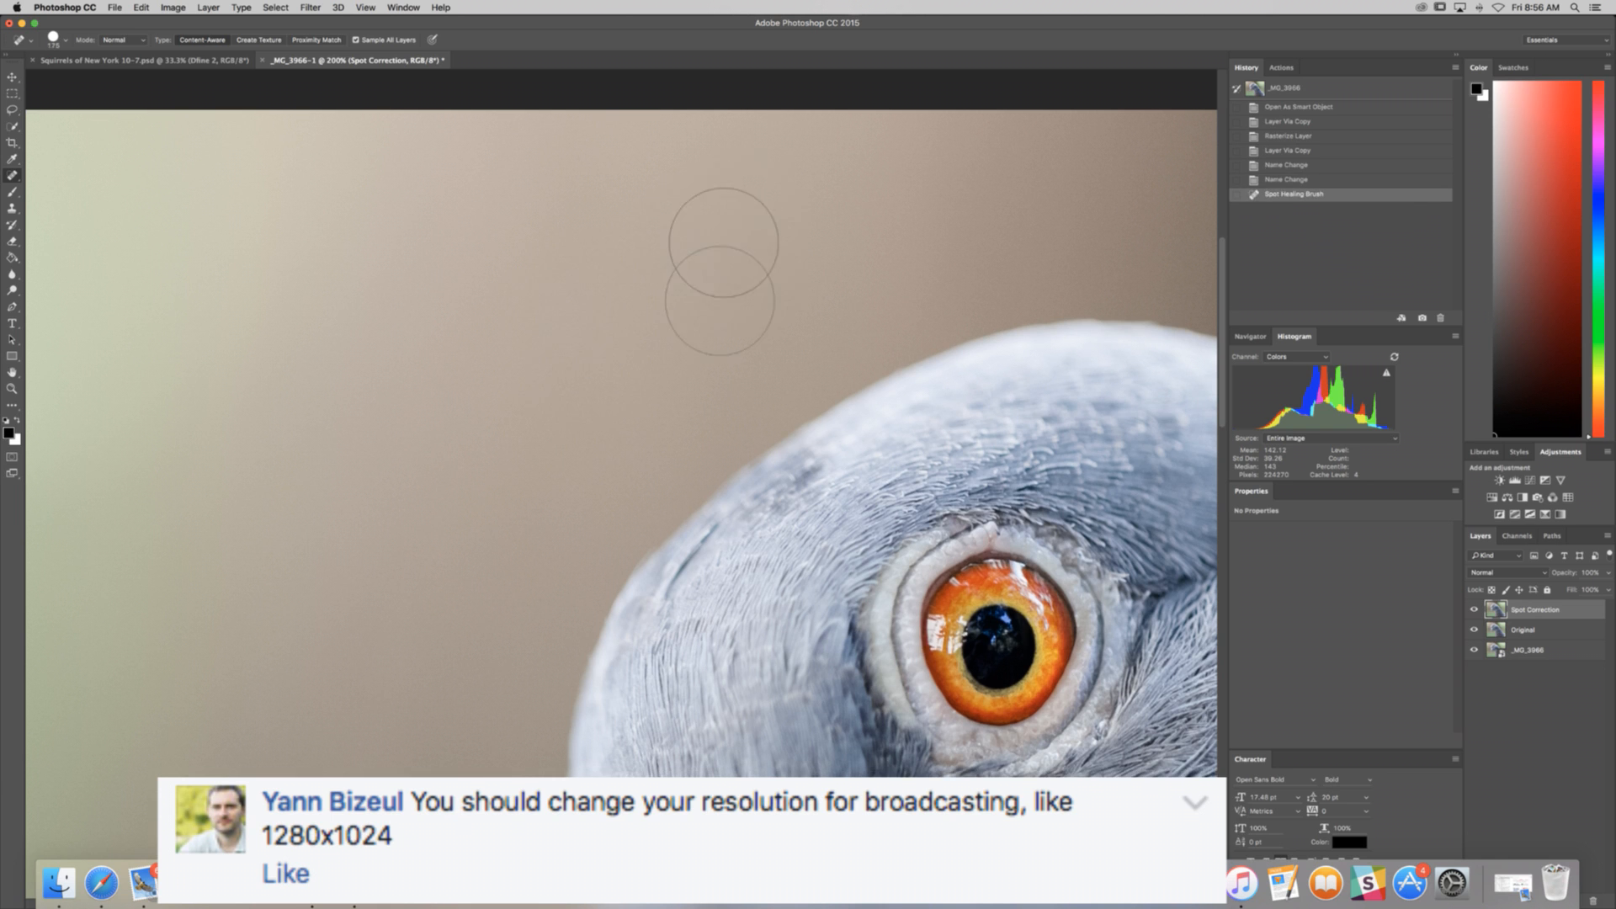
Step: Inspect the background, feathers, beak and head at 200% for remaining spots, then fit the whole image in view
scroll(724, 246, "left", 10)
scroll(714, 245, "right", 5)
scroll(711, 249, "right", 10)
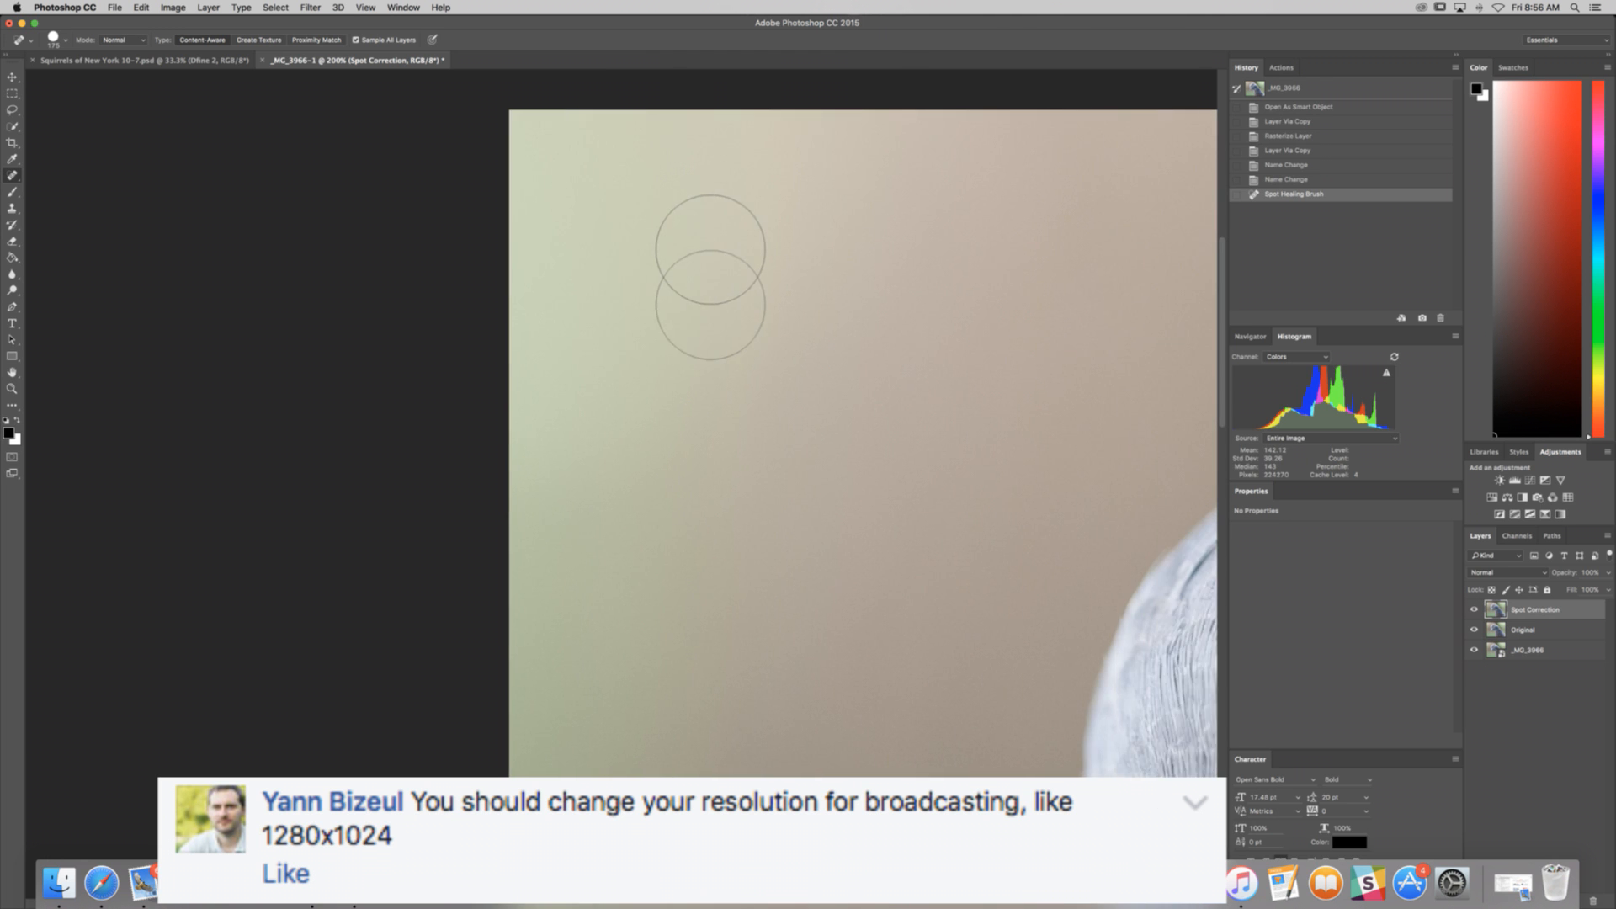
scroll(703, 251, "down", 3)
scroll(701, 253, "right", 15)
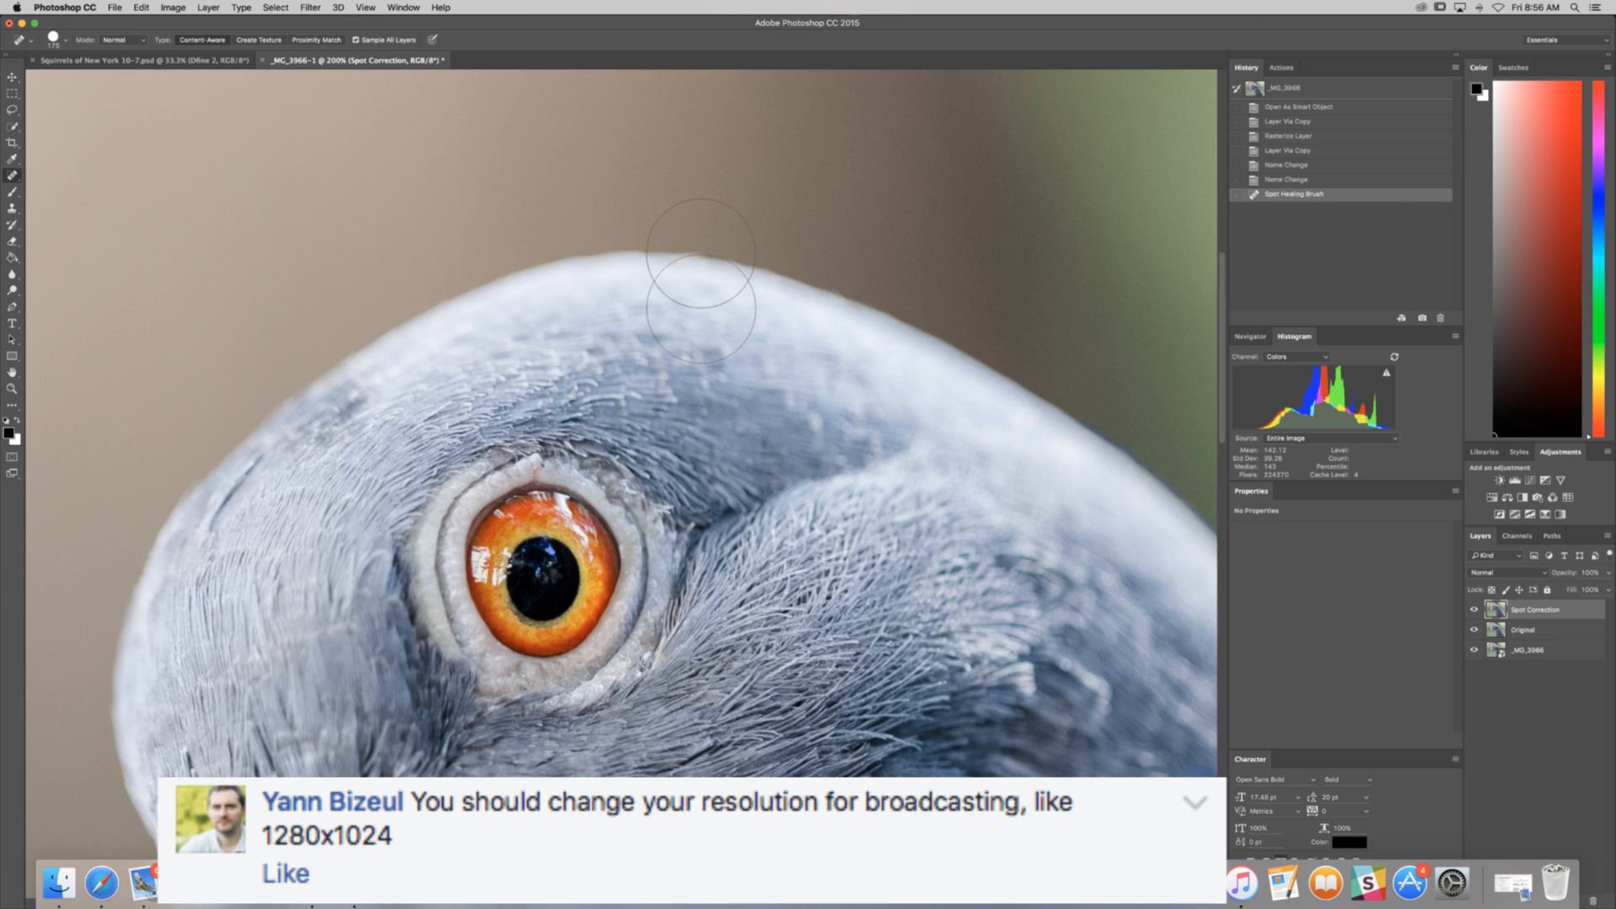
scroll(702, 253, "right", 15)
scroll(702, 253, "right", 12)
scroll(702, 252, "up", 3)
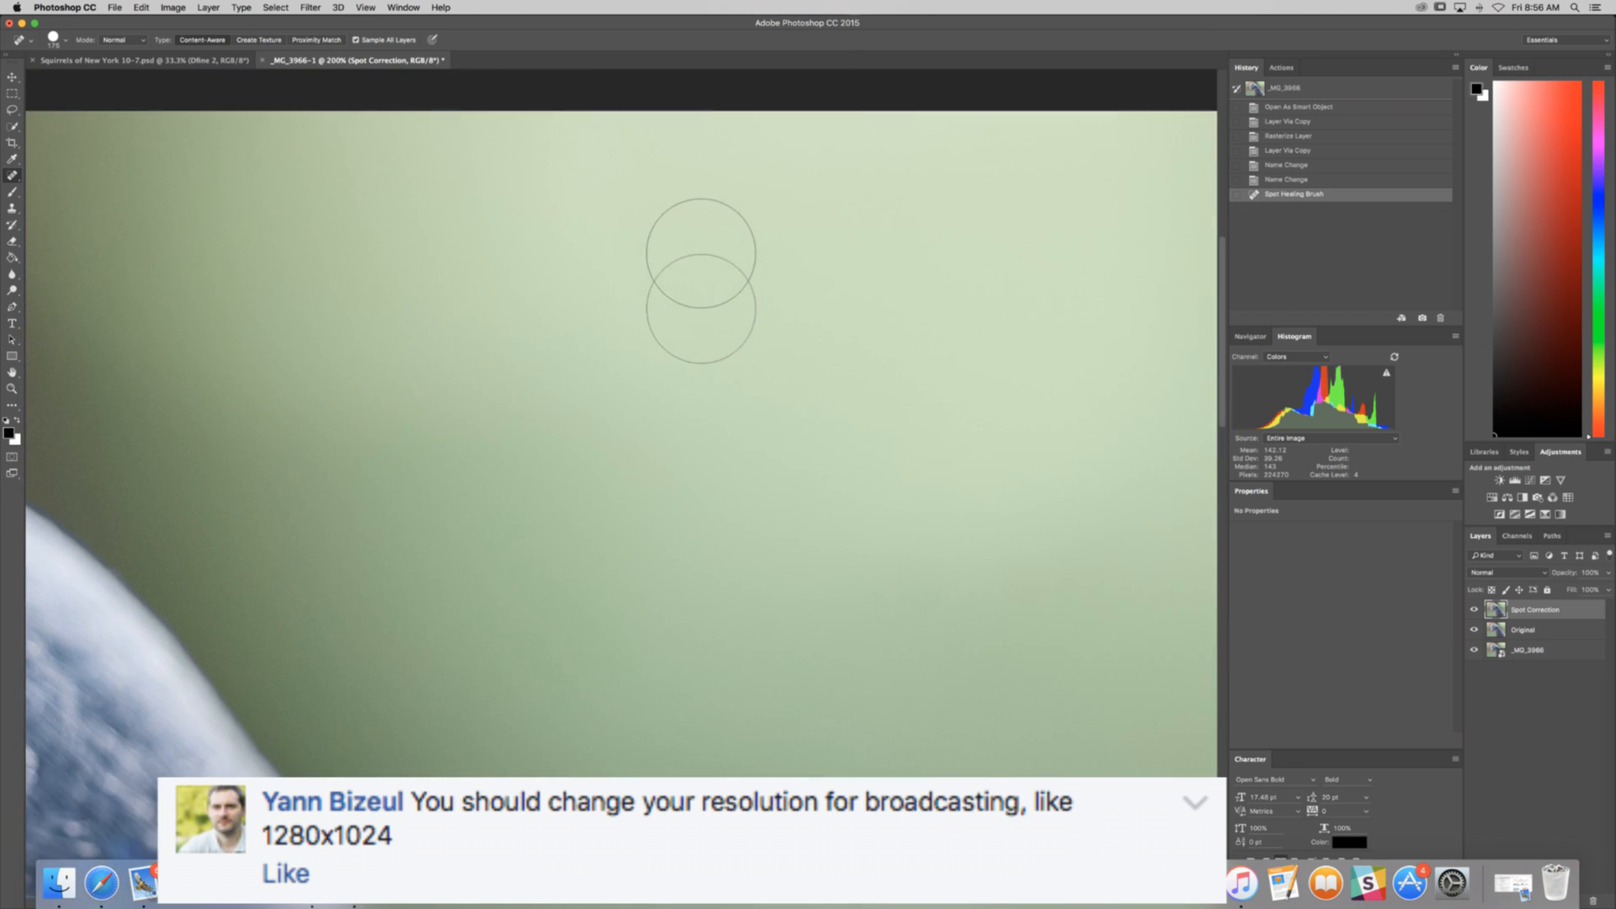
scroll(701, 253, "down", 3)
scroll(701, 252, "right", 10)
scroll(701, 253, "left", 8)
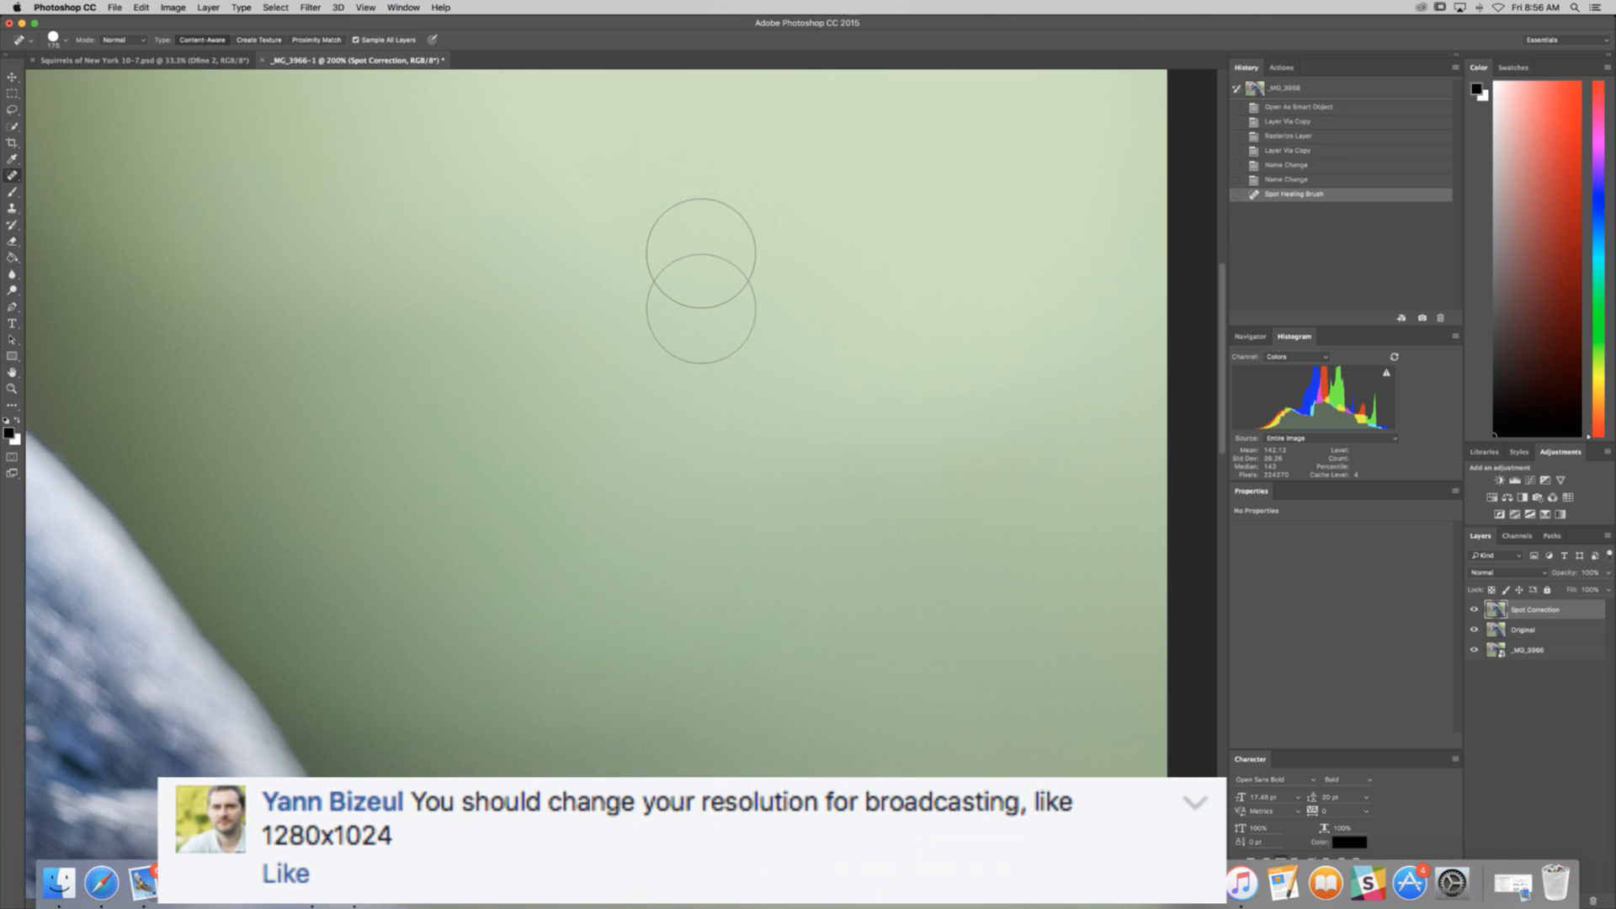
scroll(701, 252, "left", 20)
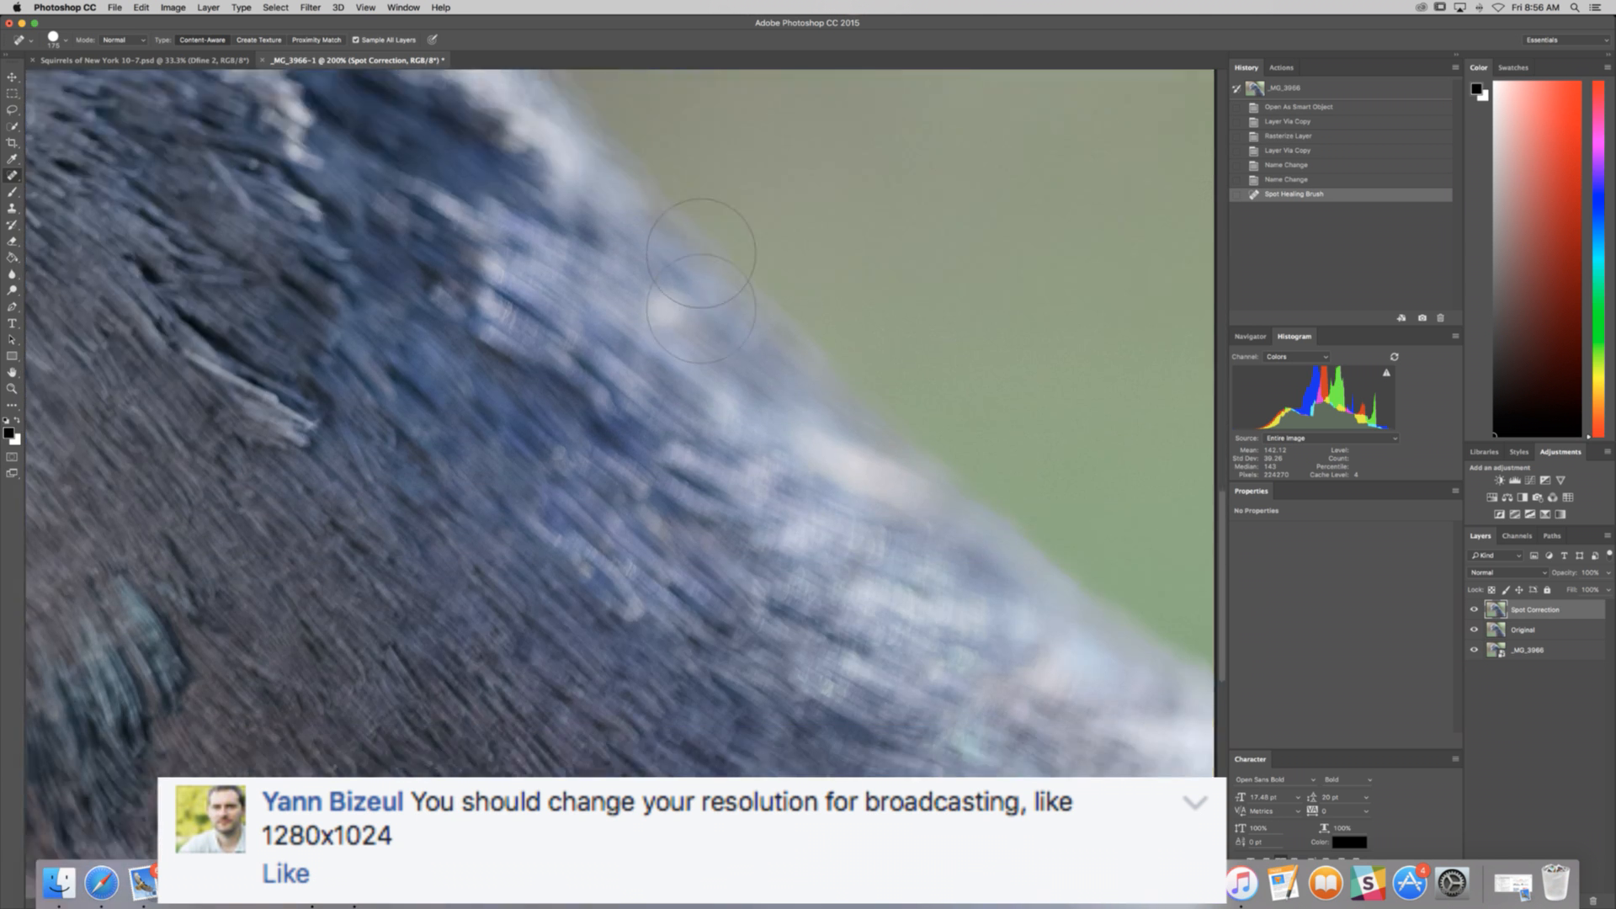
scroll(702, 253, "down", 5)
scroll(701, 252, "left", 15)
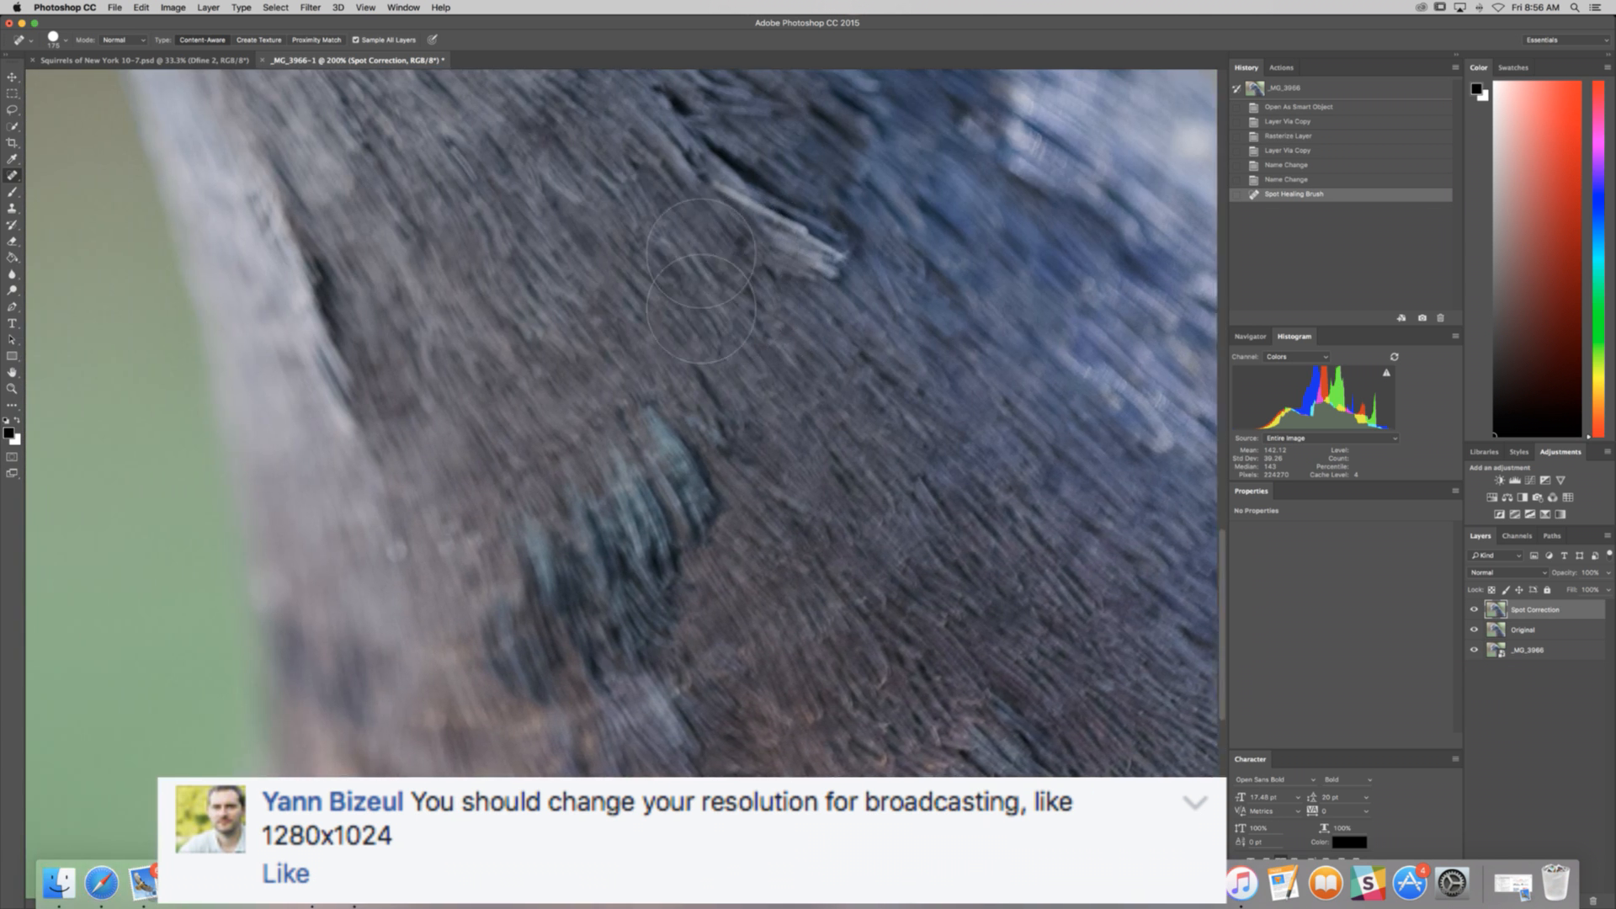
scroll(701, 252, "left", 20)
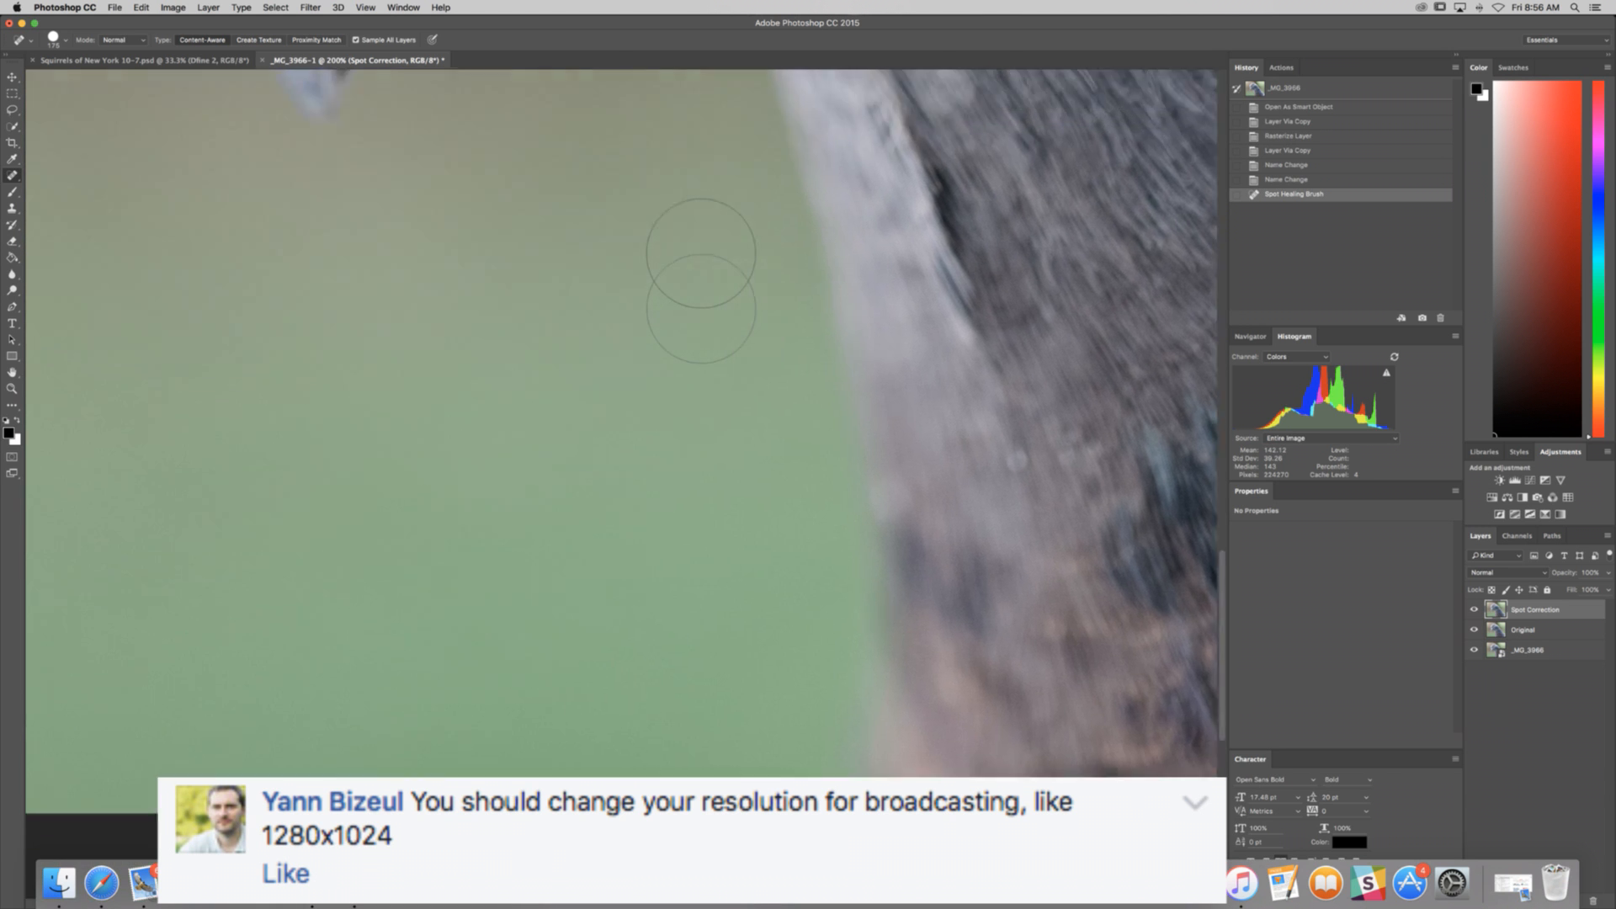
scroll(701, 253, "left", 20)
scroll(701, 253, "up", 5)
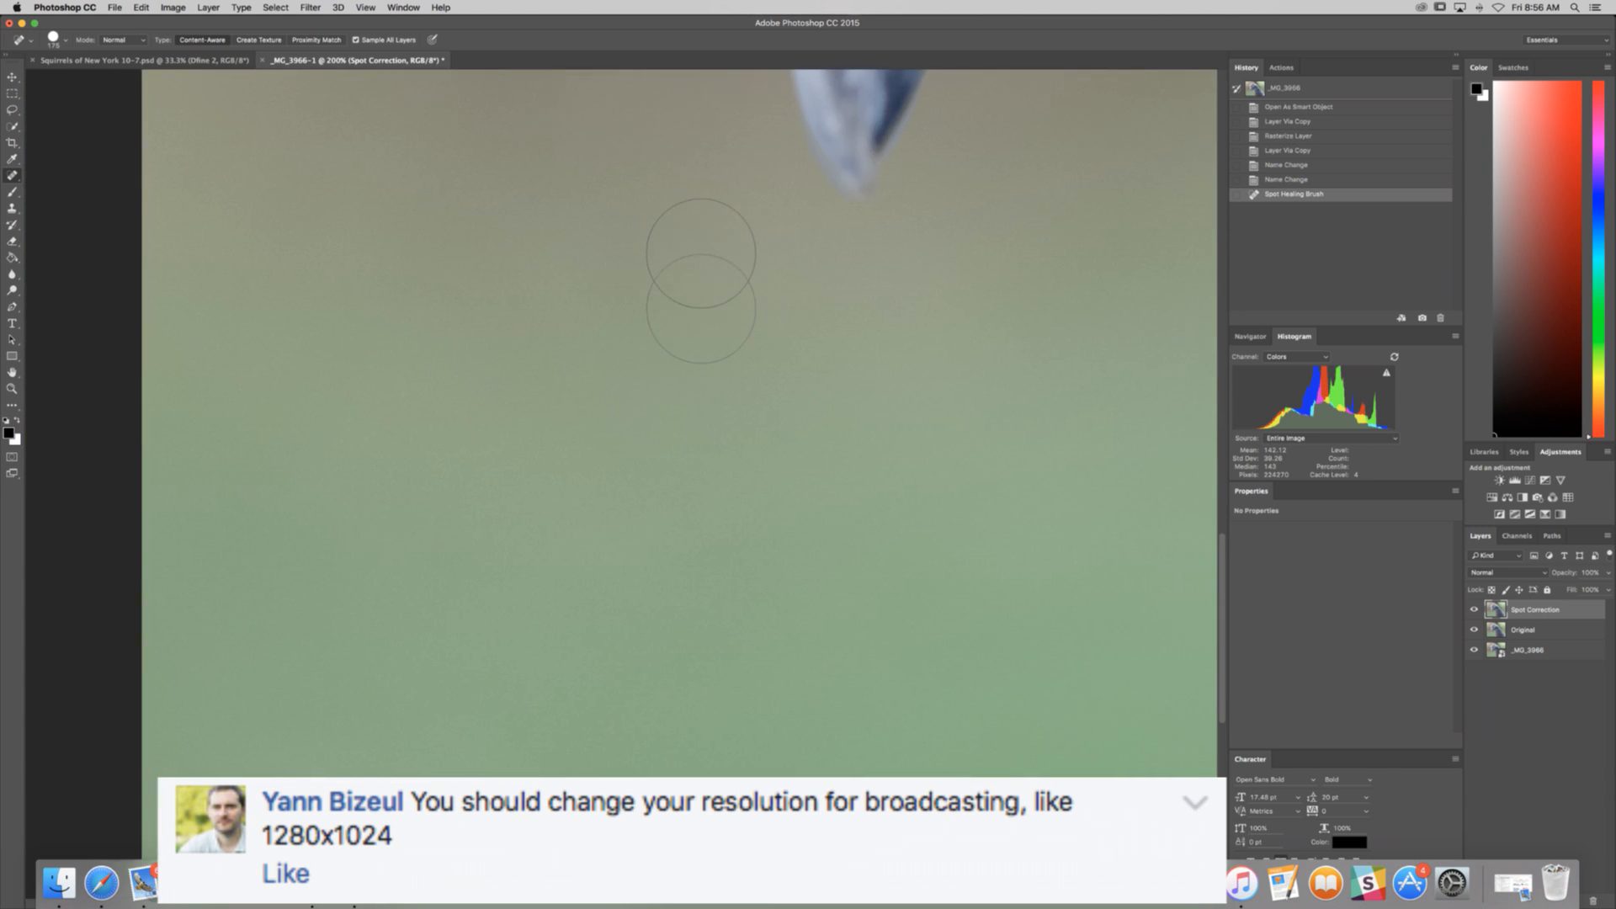
scroll(701, 252, "right", 8)
scroll(702, 253, "up", 20)
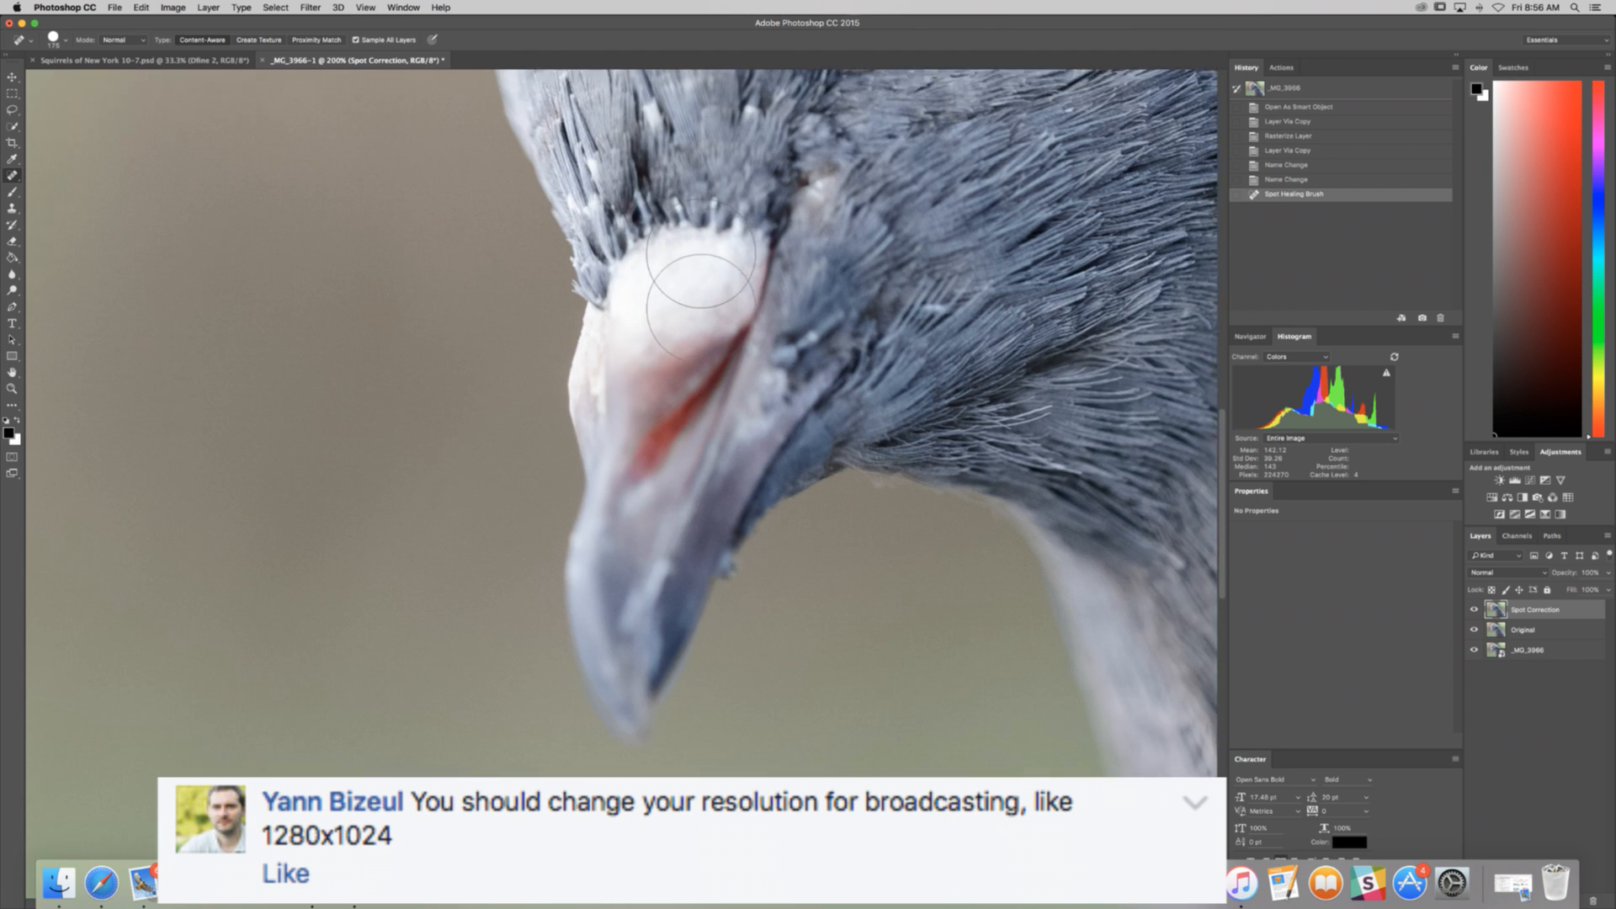
scroll(701, 281, "up", 20)
scroll(701, 280, "right", 15)
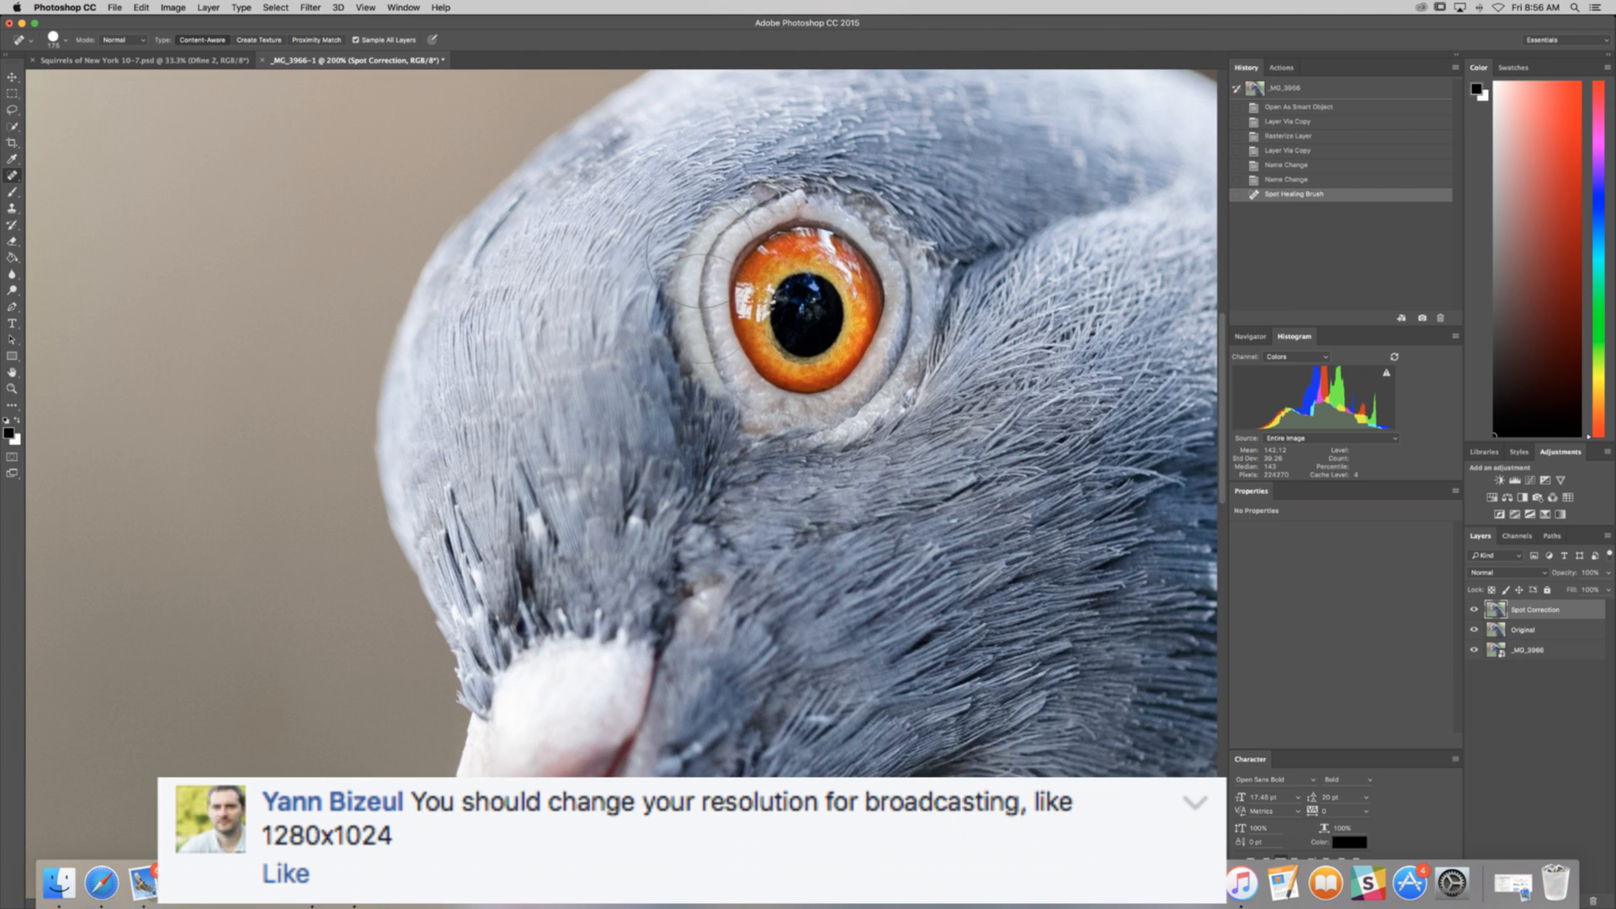
scroll(701, 280, "up", 20)
scroll(701, 280, "right", 10)
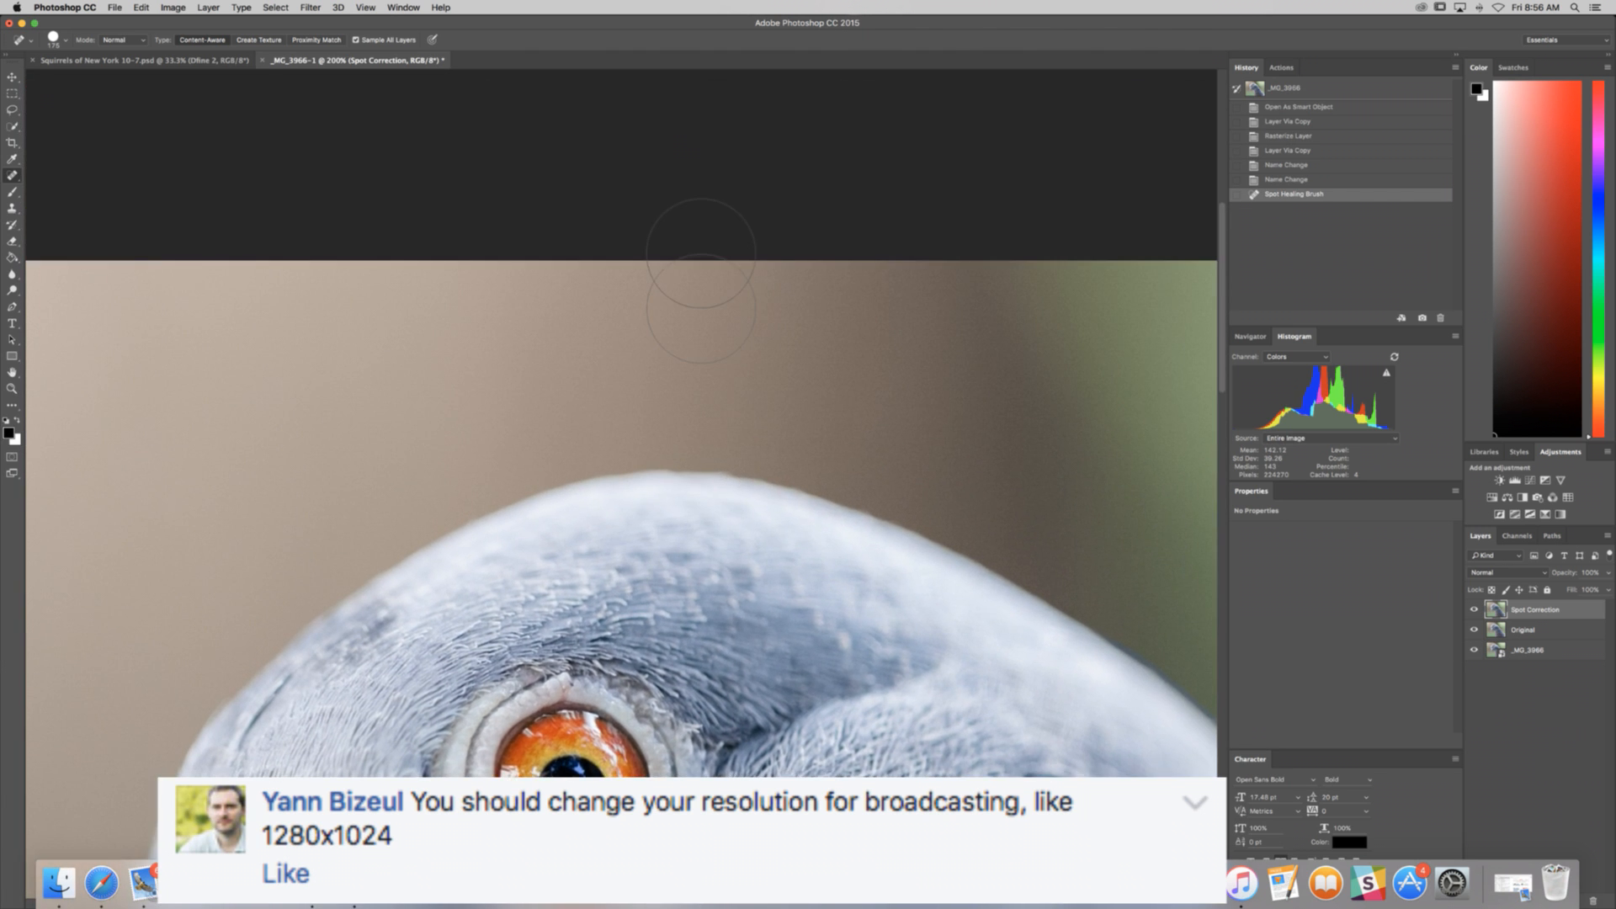
scroll(701, 253, "down", 20)
scroll(701, 253, "left", 1)
scroll(701, 250, "left", 1)
key("super+0")
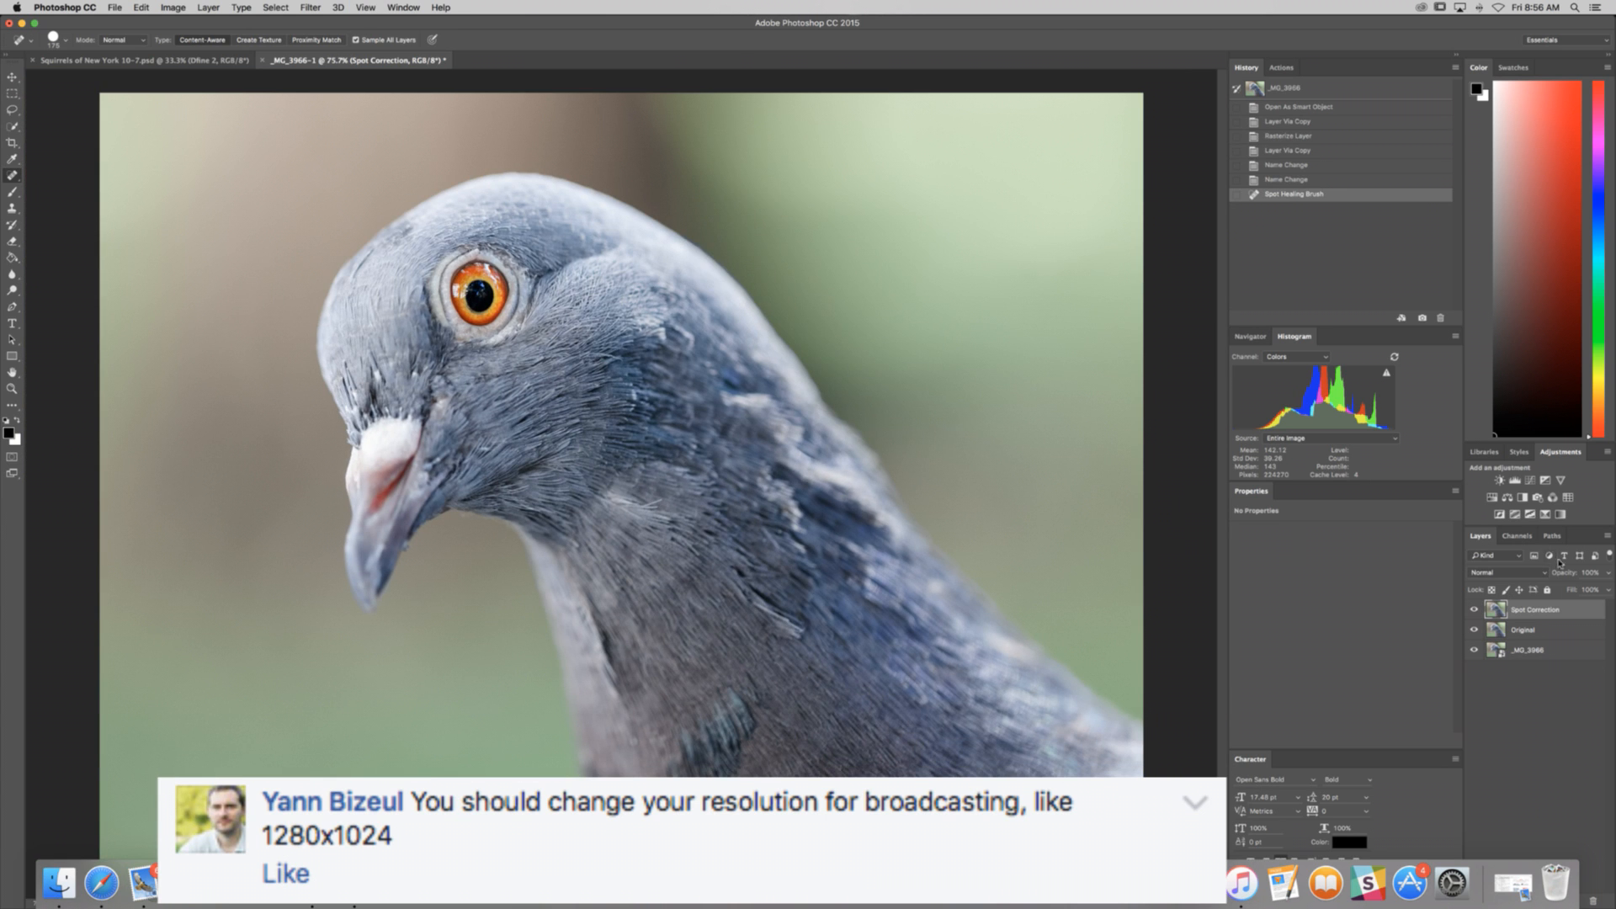
Step: Duplicate the Spot Correction layer and apply Nik Collection's Dfine 2 noise reduction to the copy
key("super+j")
right_click(1566, 609)
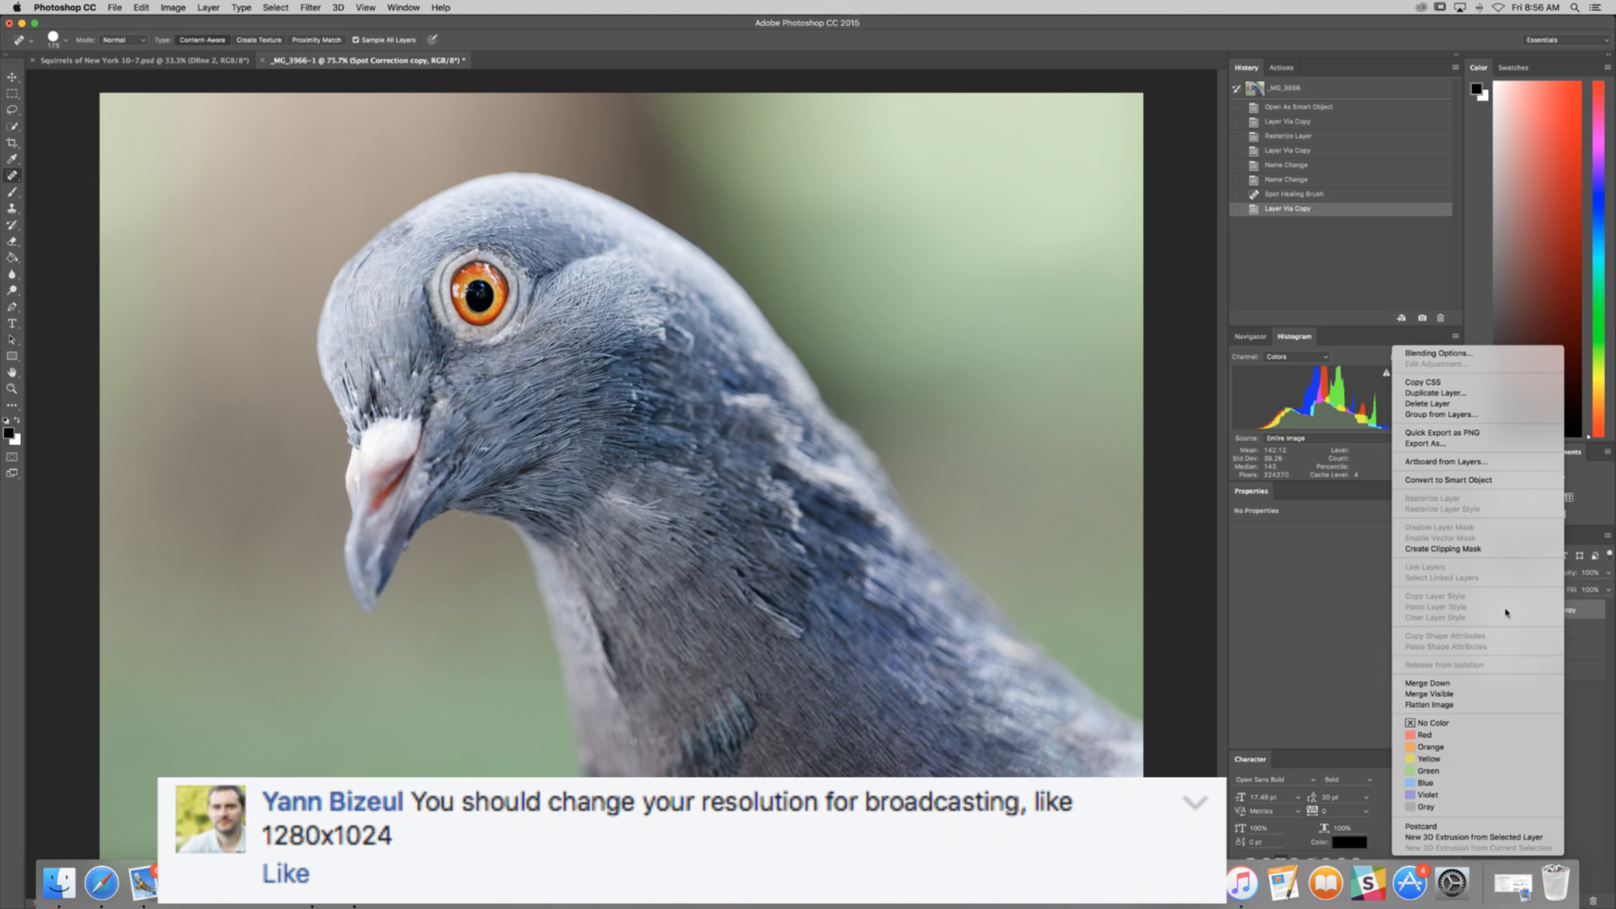
left_click(308, 6)
left_click(310, 7)
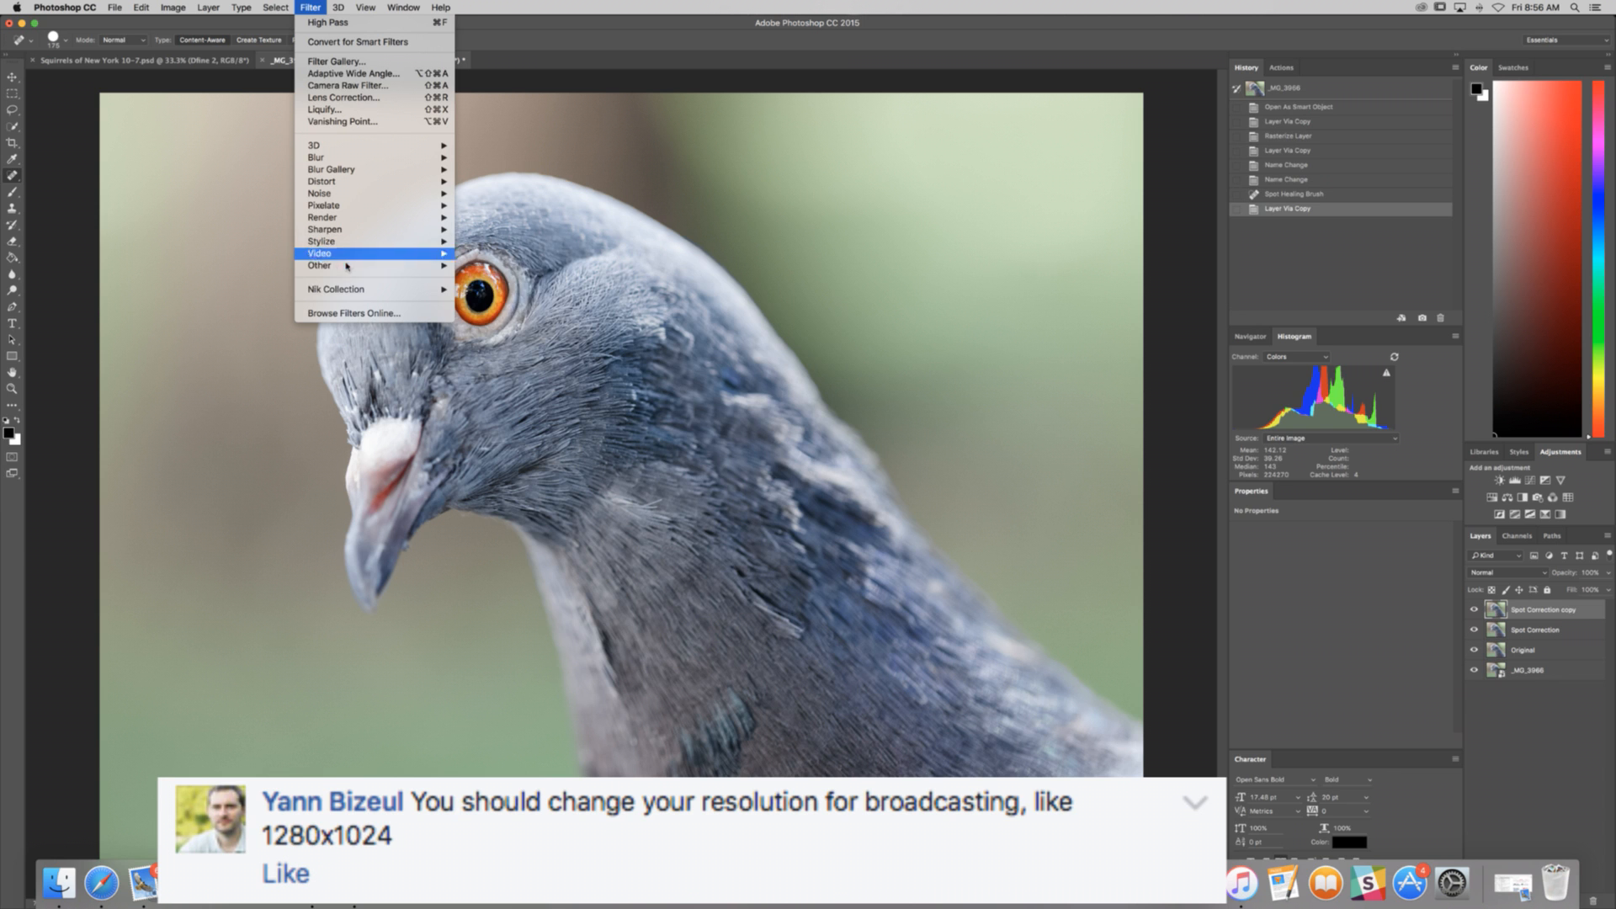
mouse_move(362, 289)
left_click(492, 313)
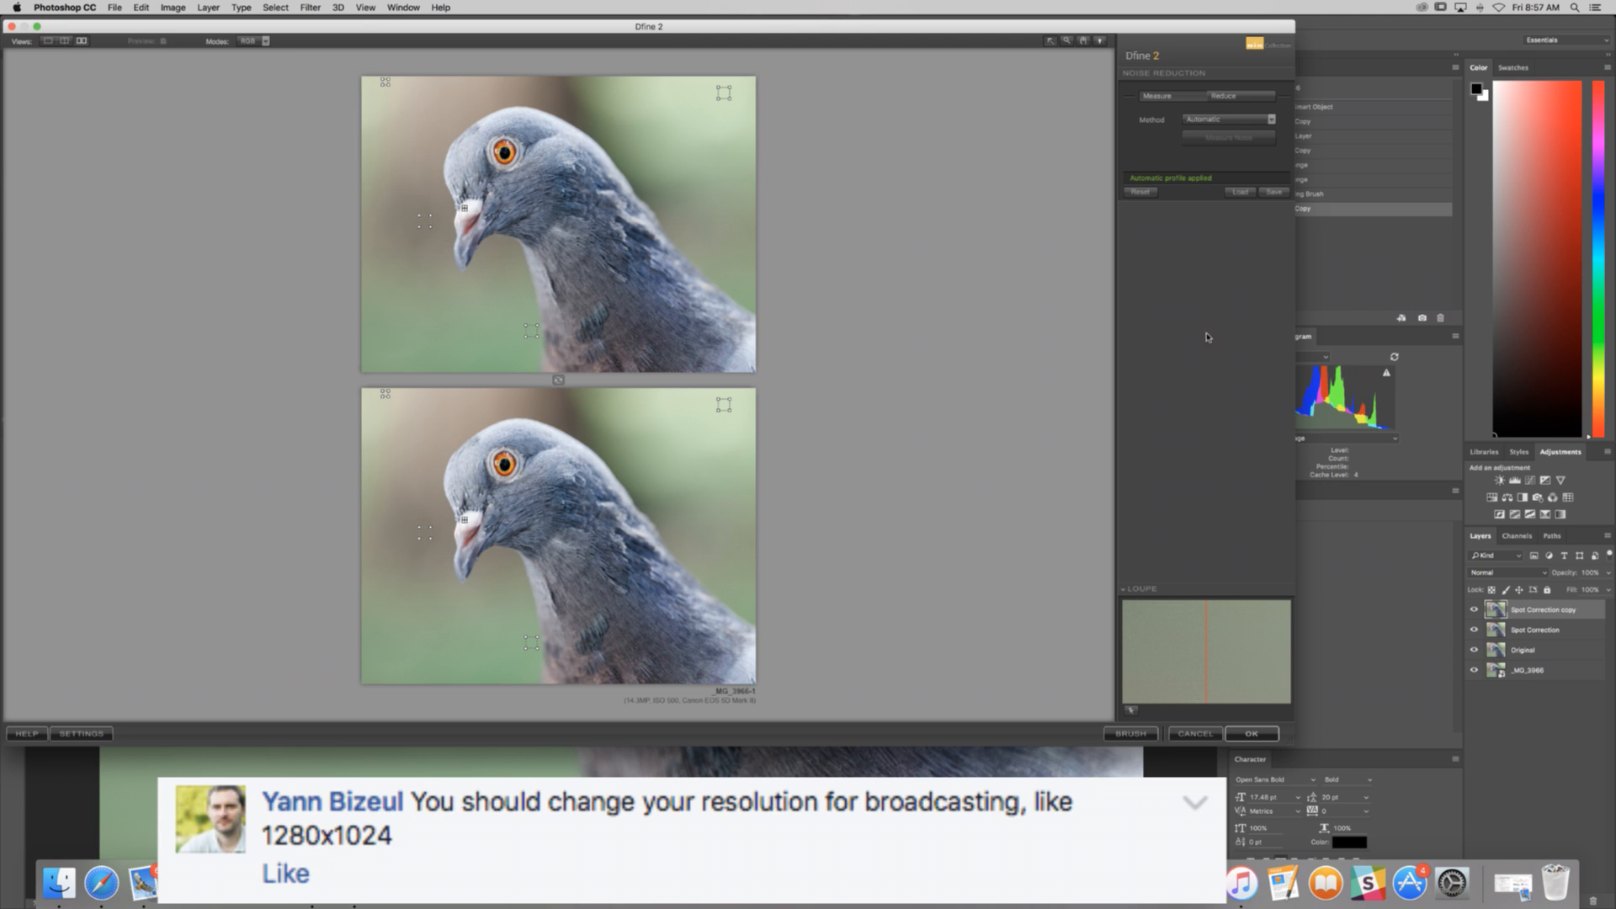
left_click(1234, 94)
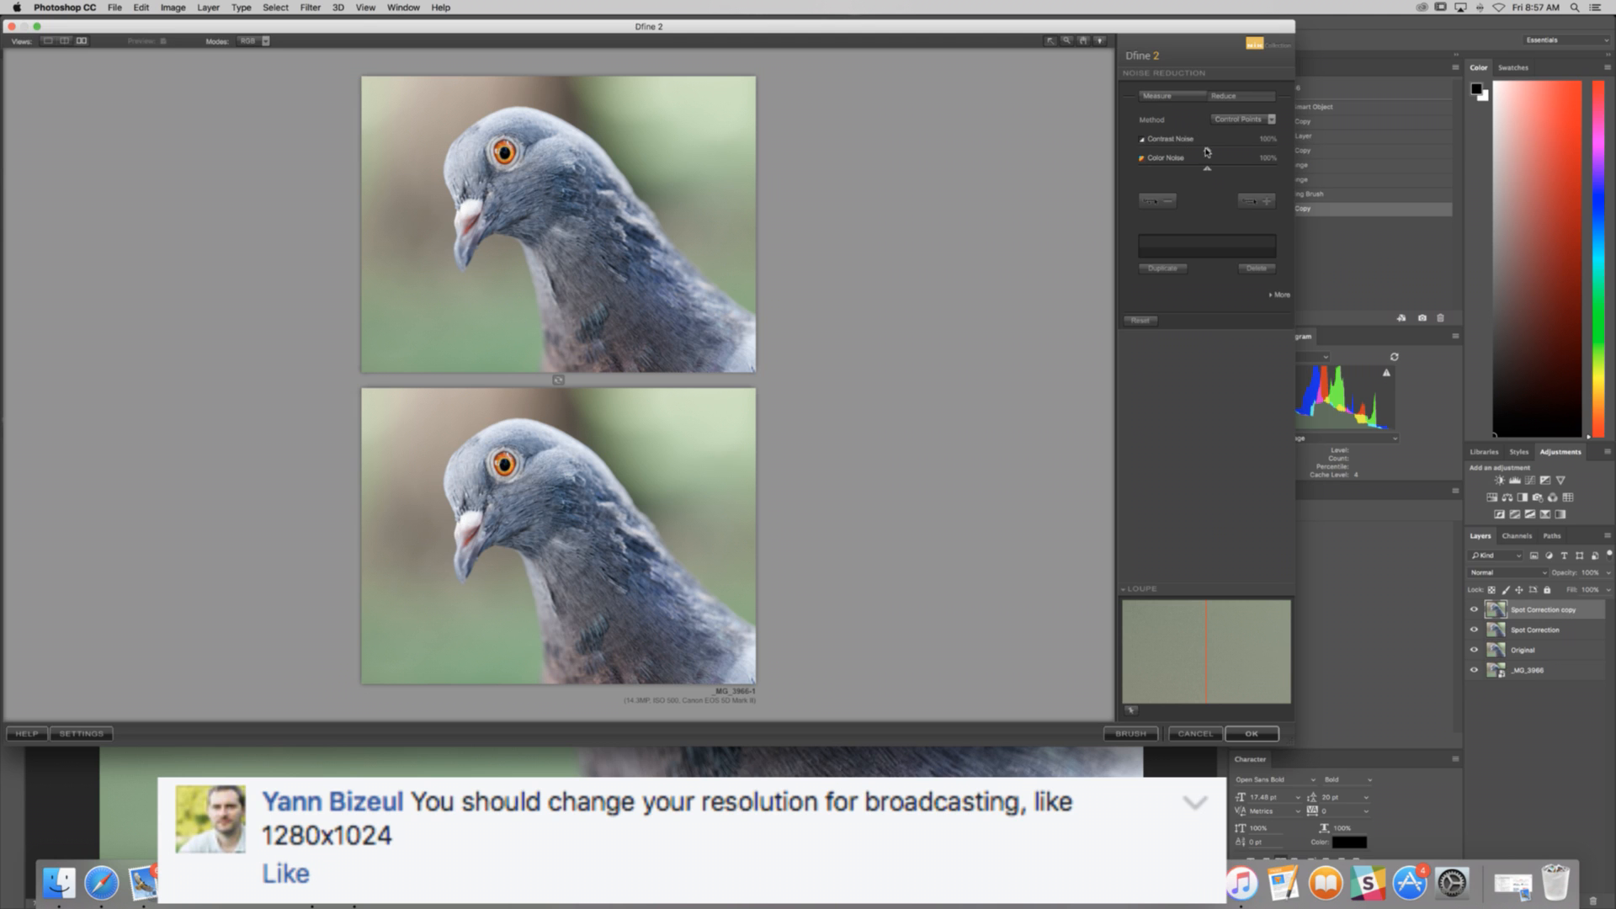
left_click_drag(1208, 152, 1210, 170)
left_click(1255, 734)
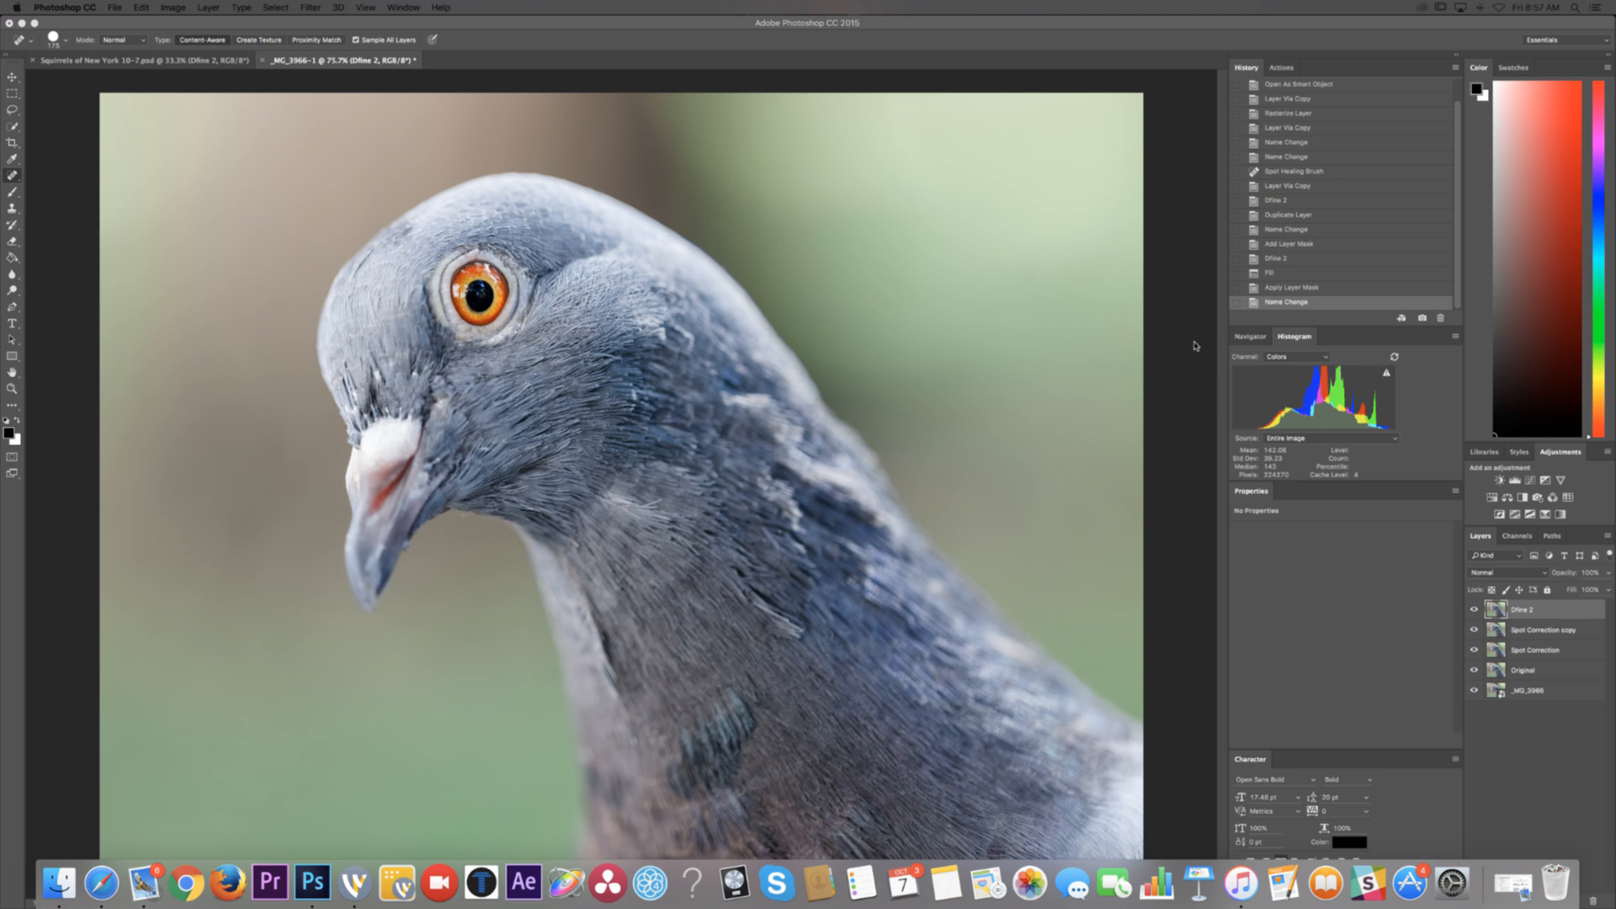
Step: Duplicate the Dfine 2 layer and apply a High Pass filter with a 12.0 pixel radius to the copy
key("super+minus")
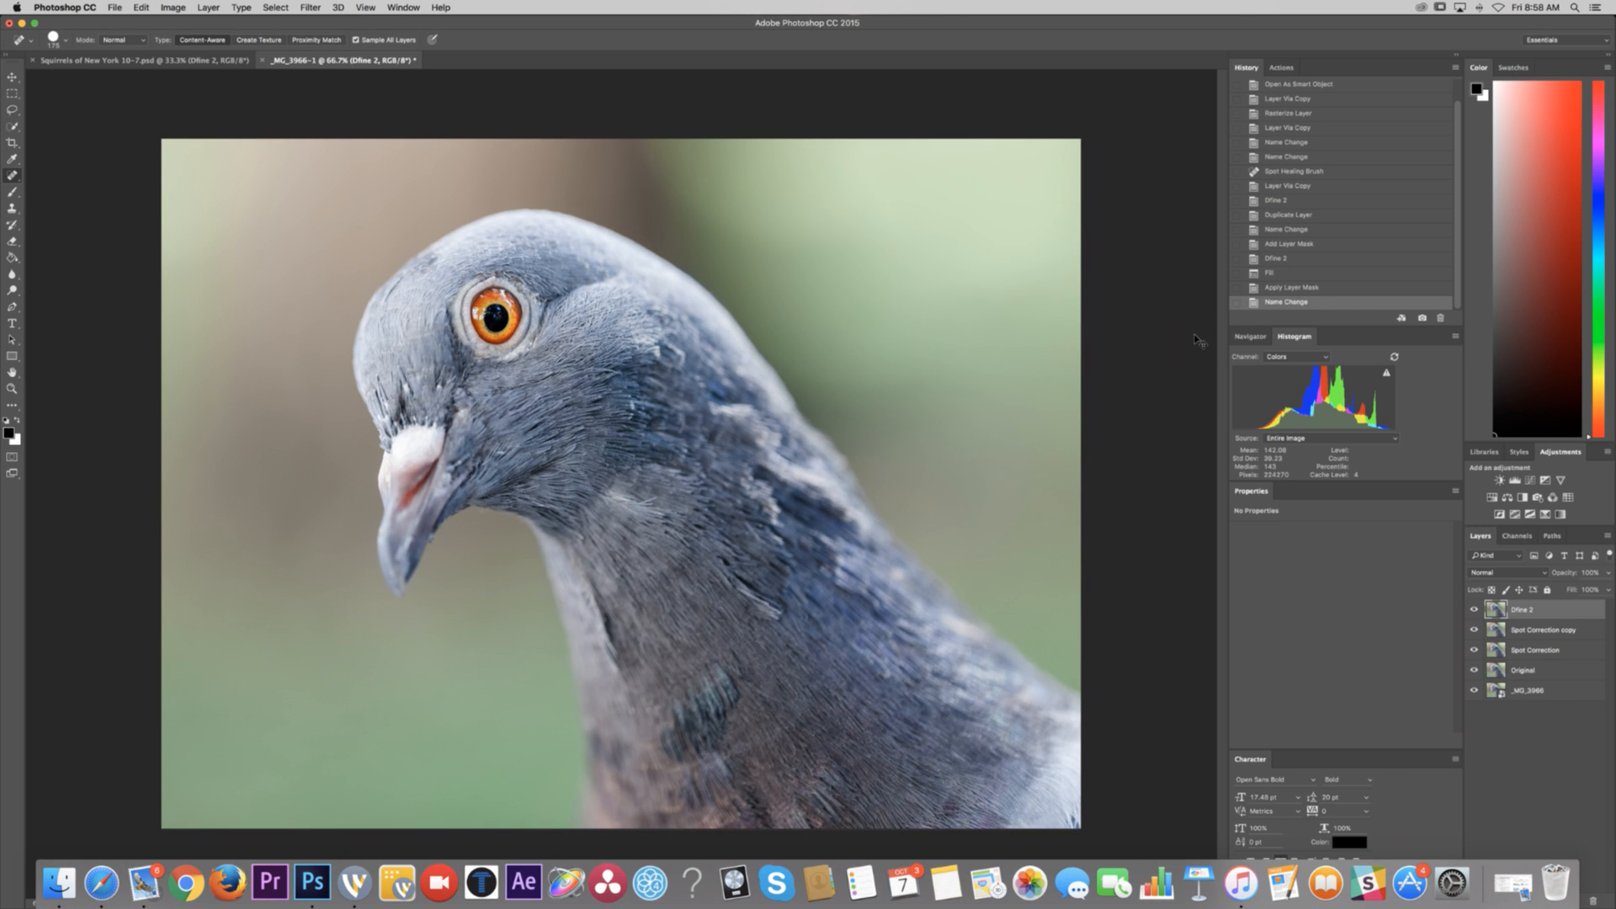
key("super+minus")
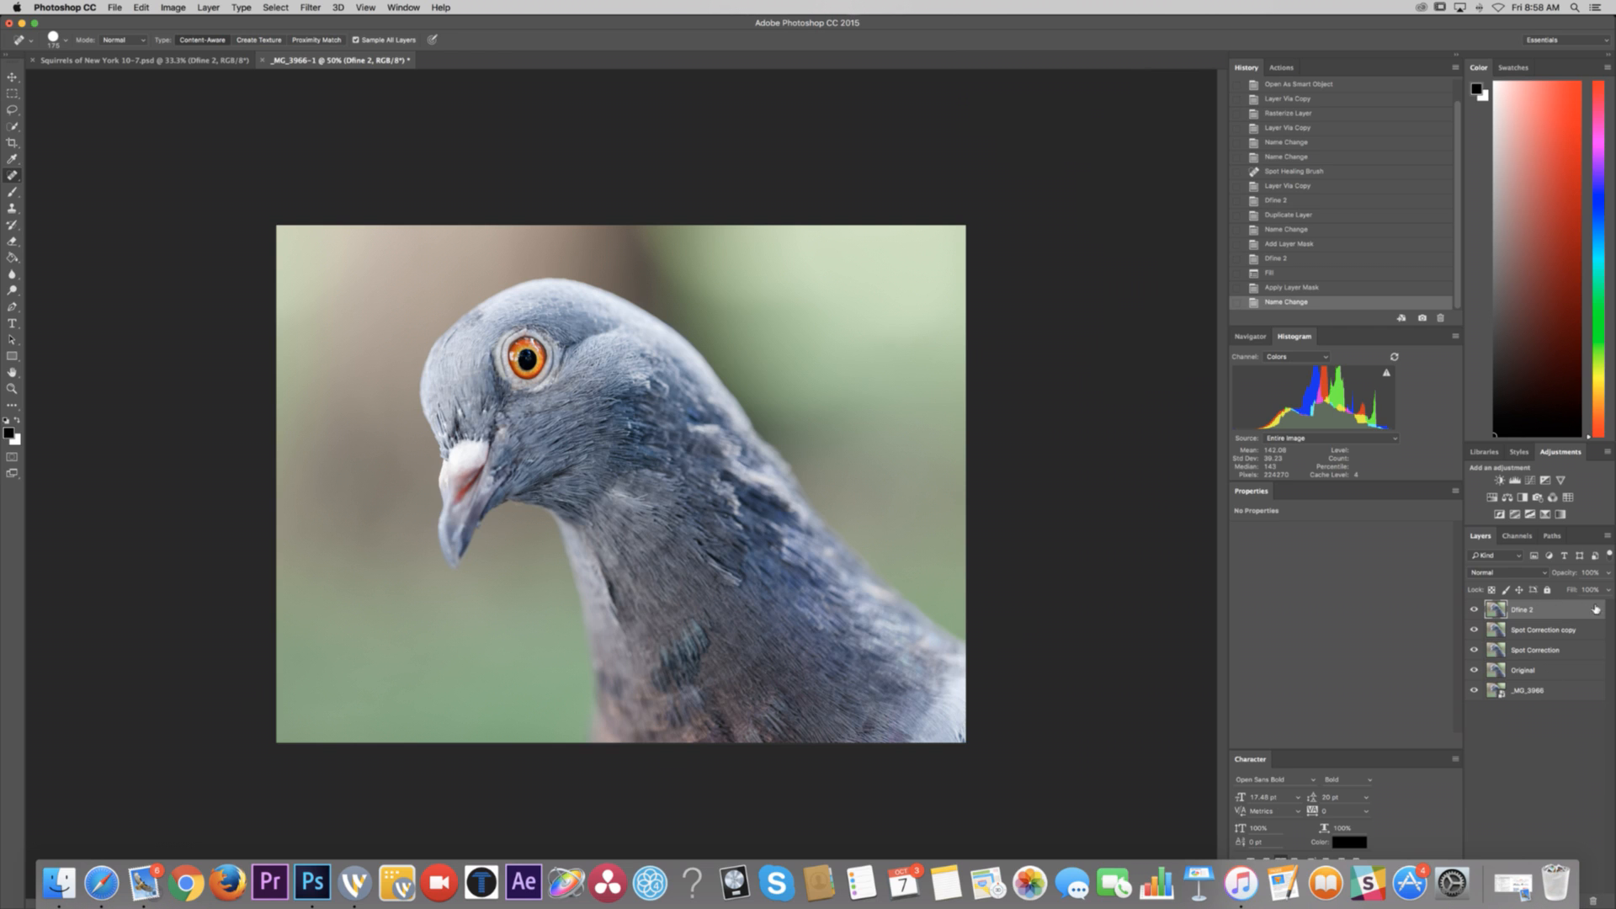
key("super+j")
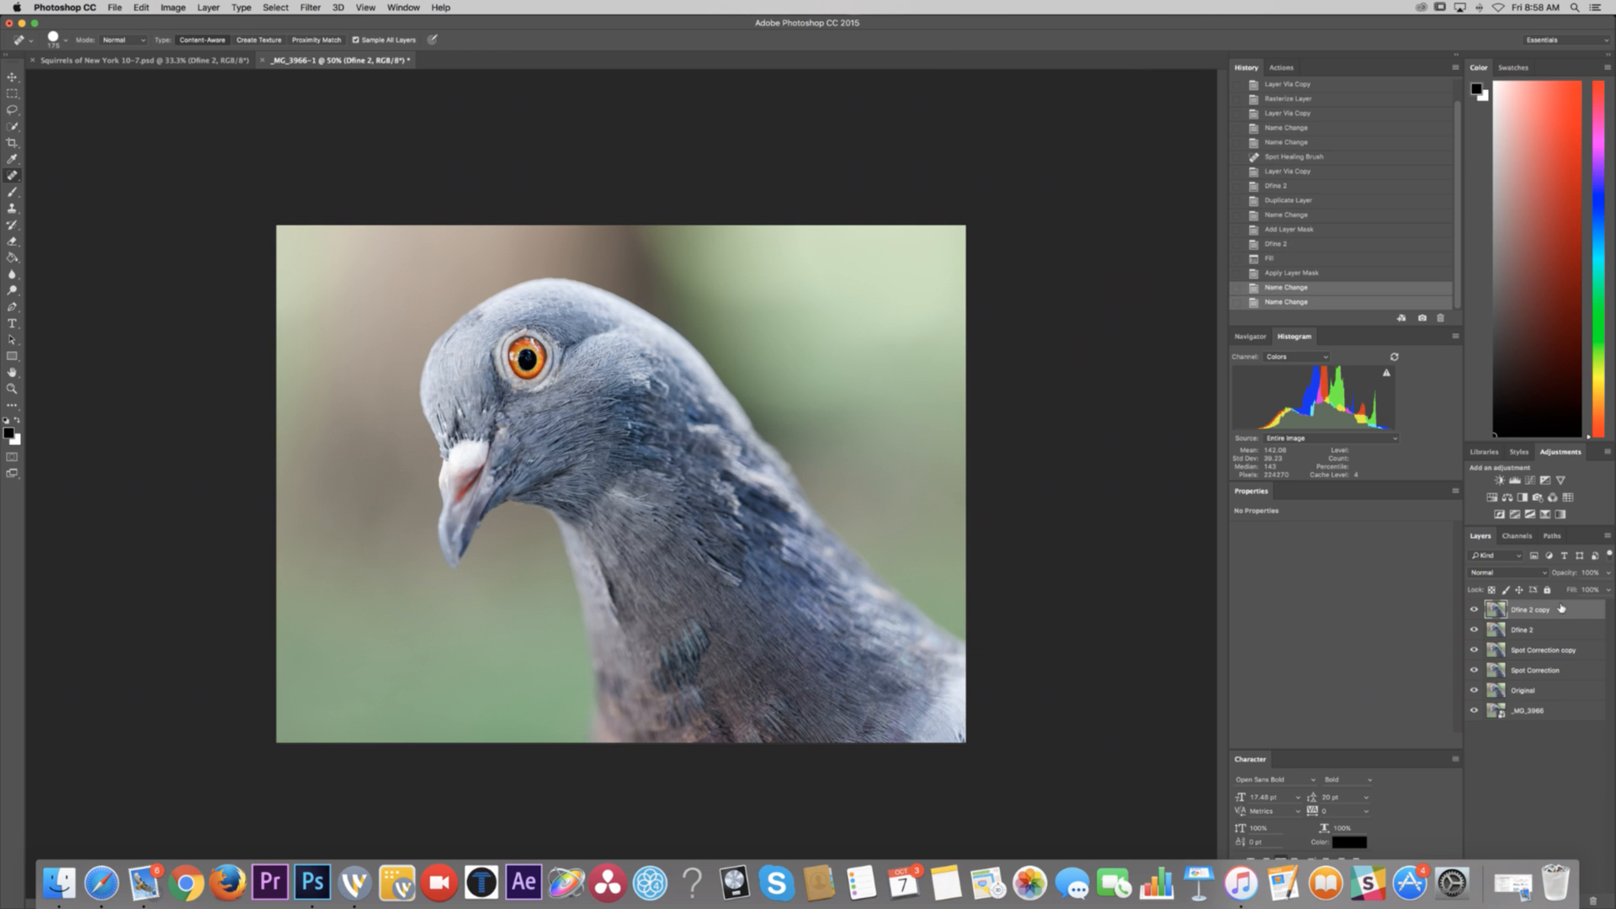
right_click(1530, 615)
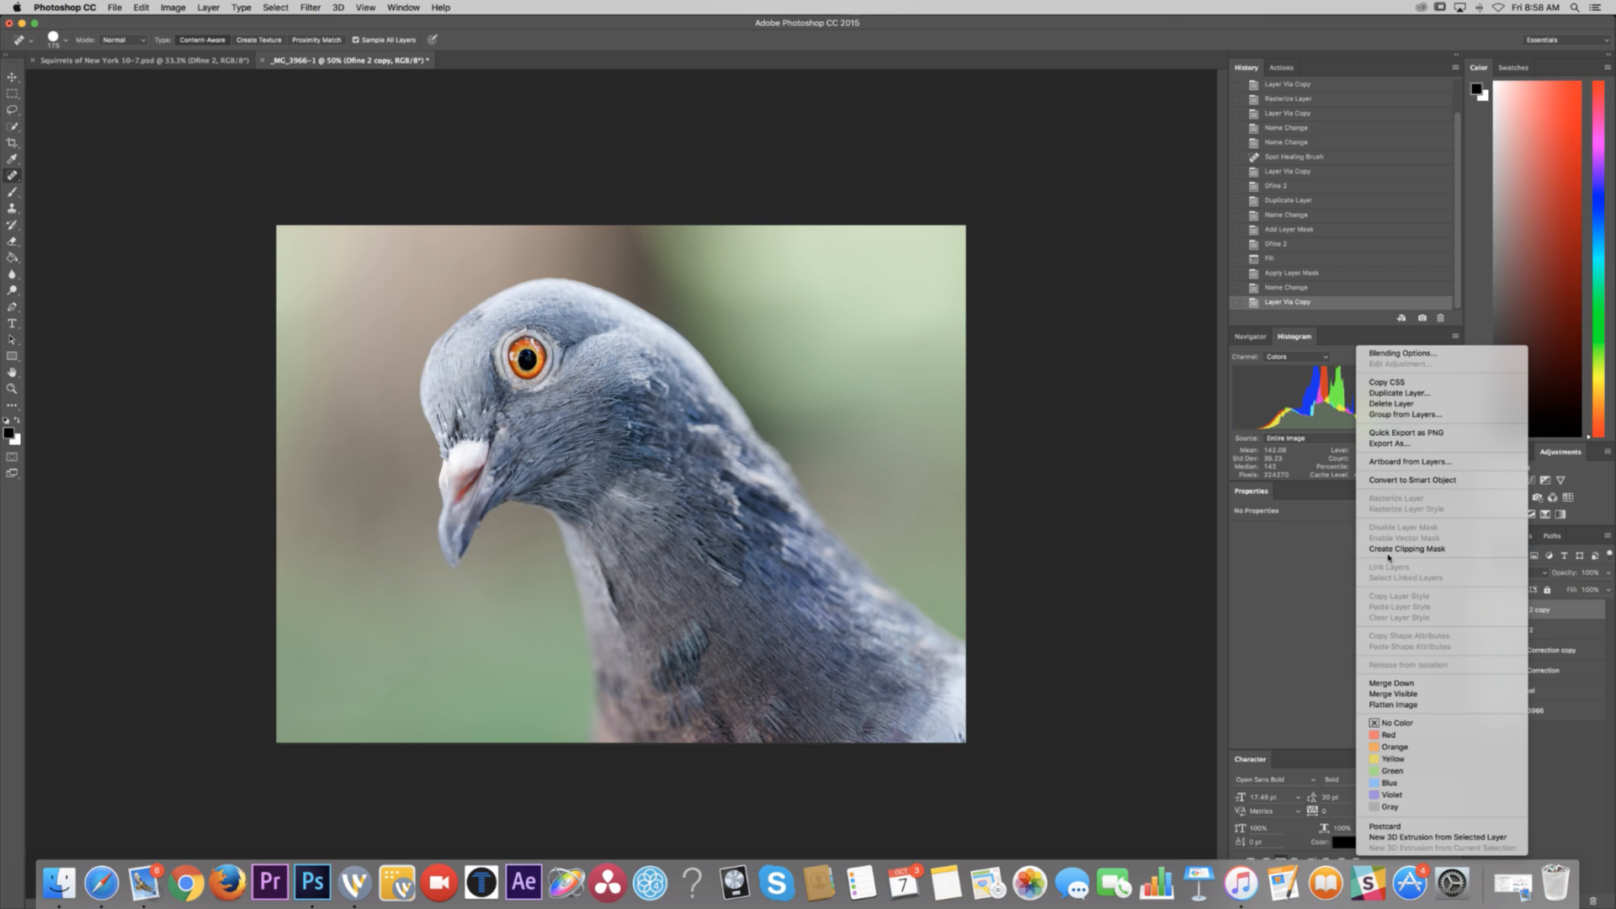
left_click(1330, 567)
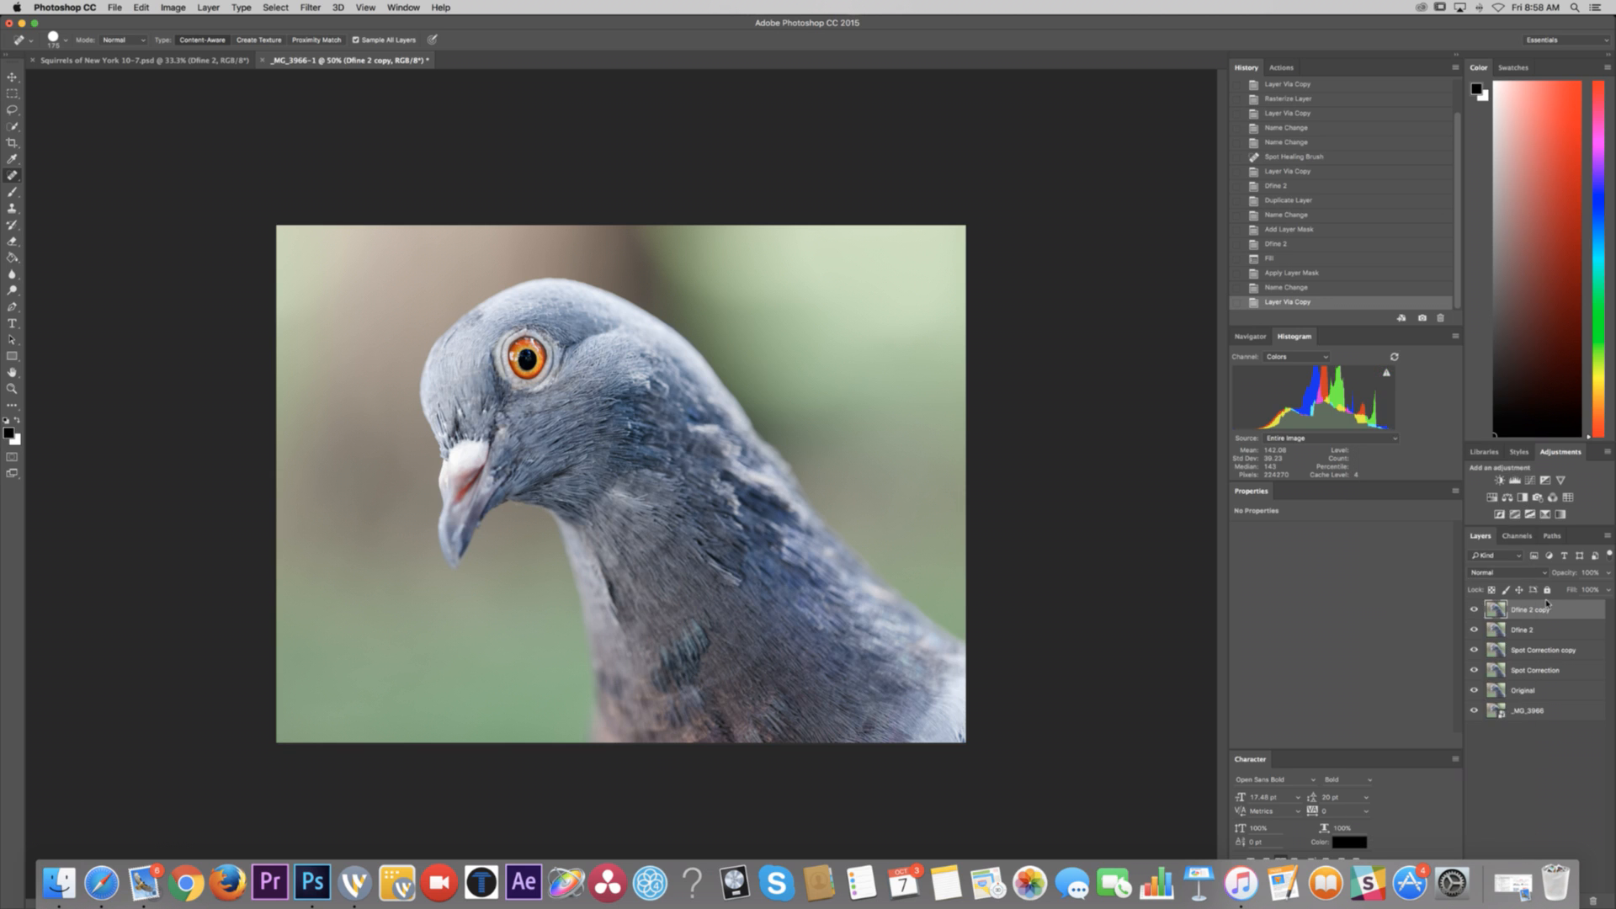
right_click(1546, 607)
left_click(1330, 603)
key("super+alt+f")
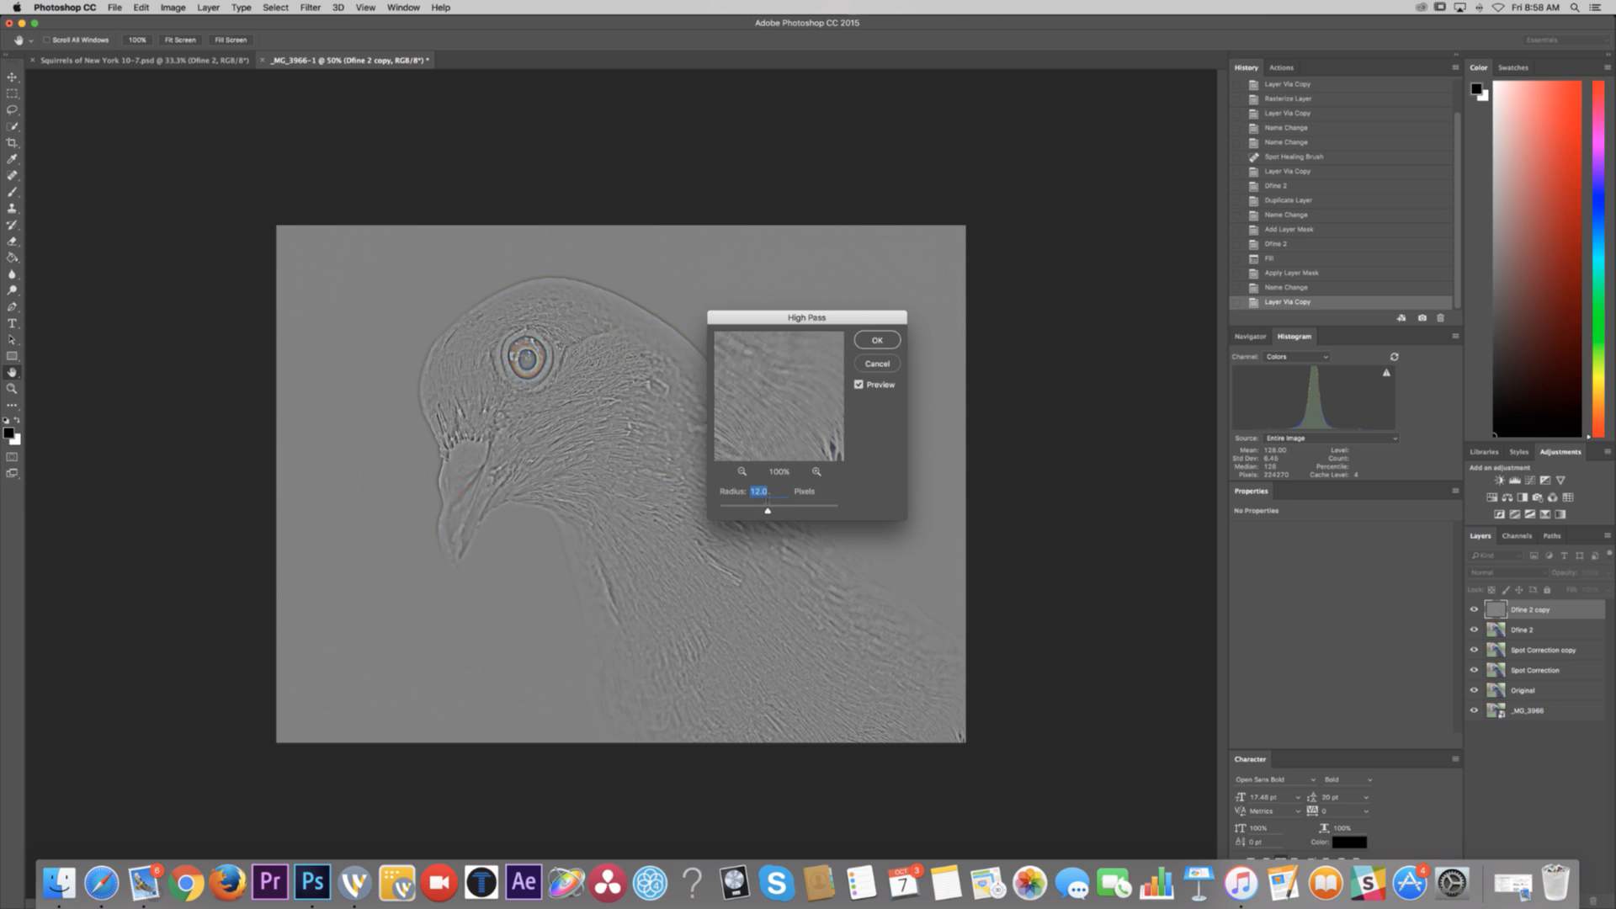
left_click(877, 340)
key("j")
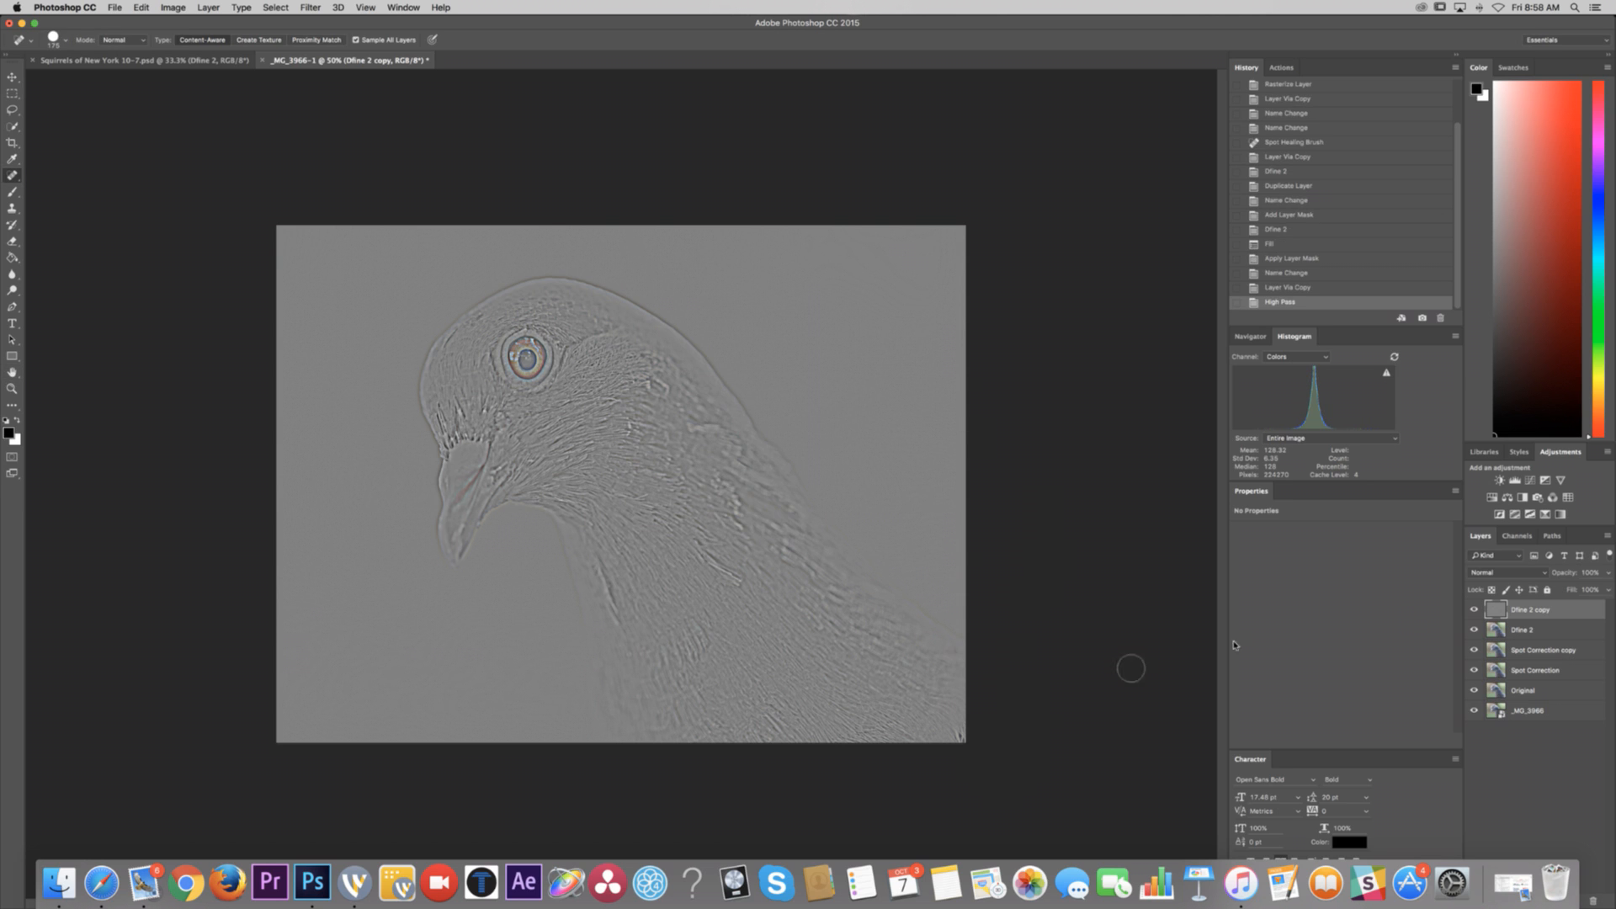
Step: Set the High Pass layer's blend mode to Soft Light and lower its opacity to about 88%
left_click(1494, 570)
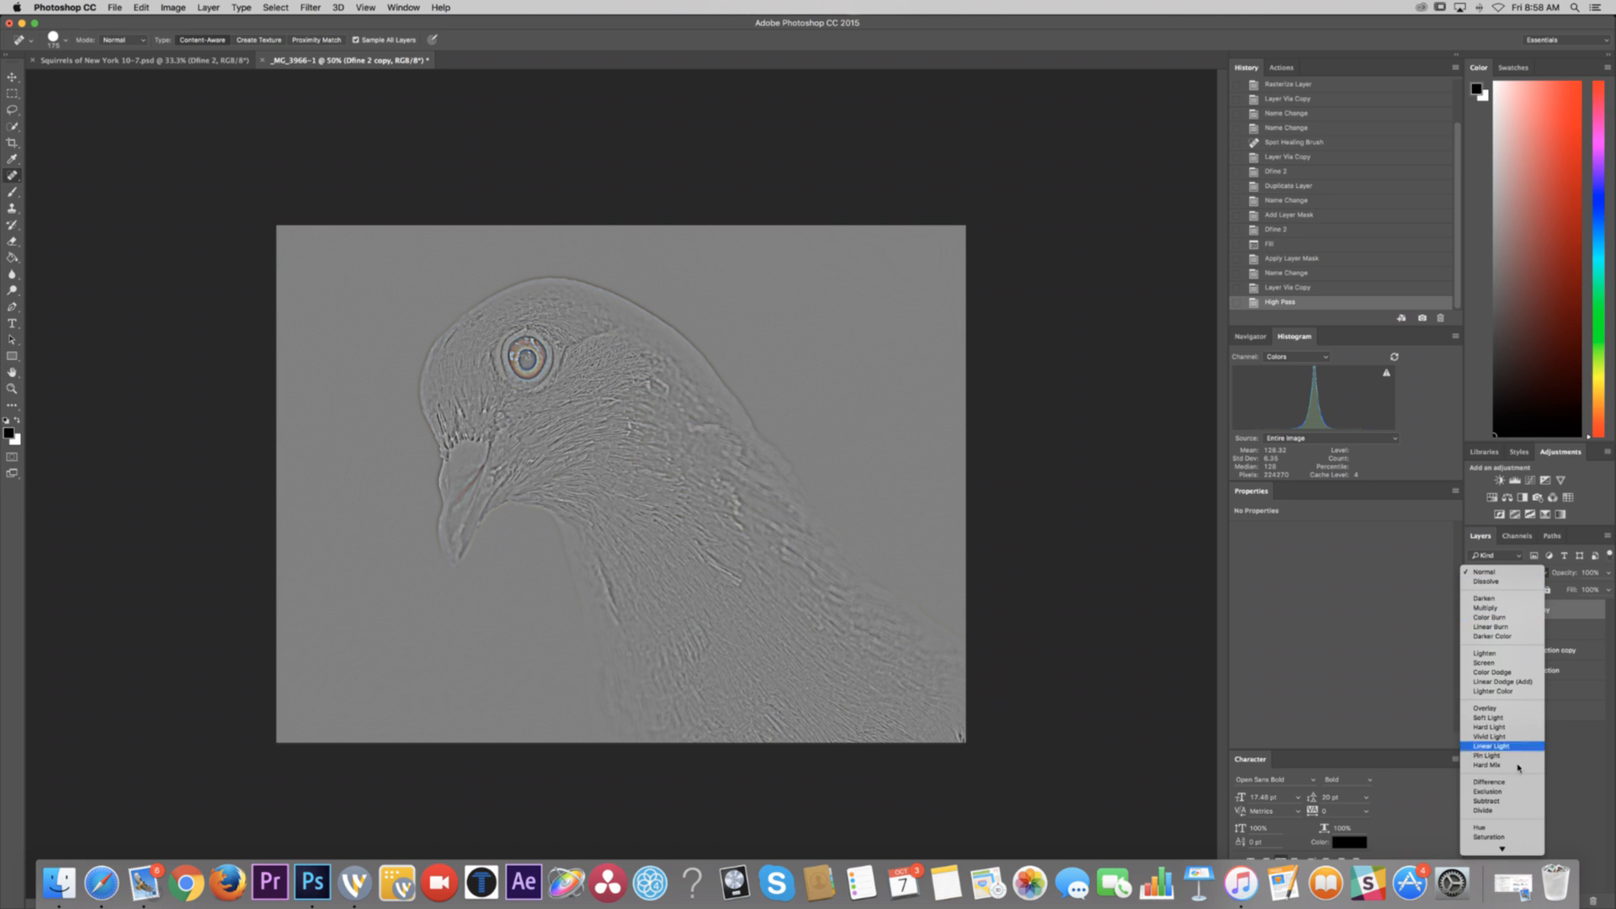
left_click(1498, 720)
left_click(1607, 573)
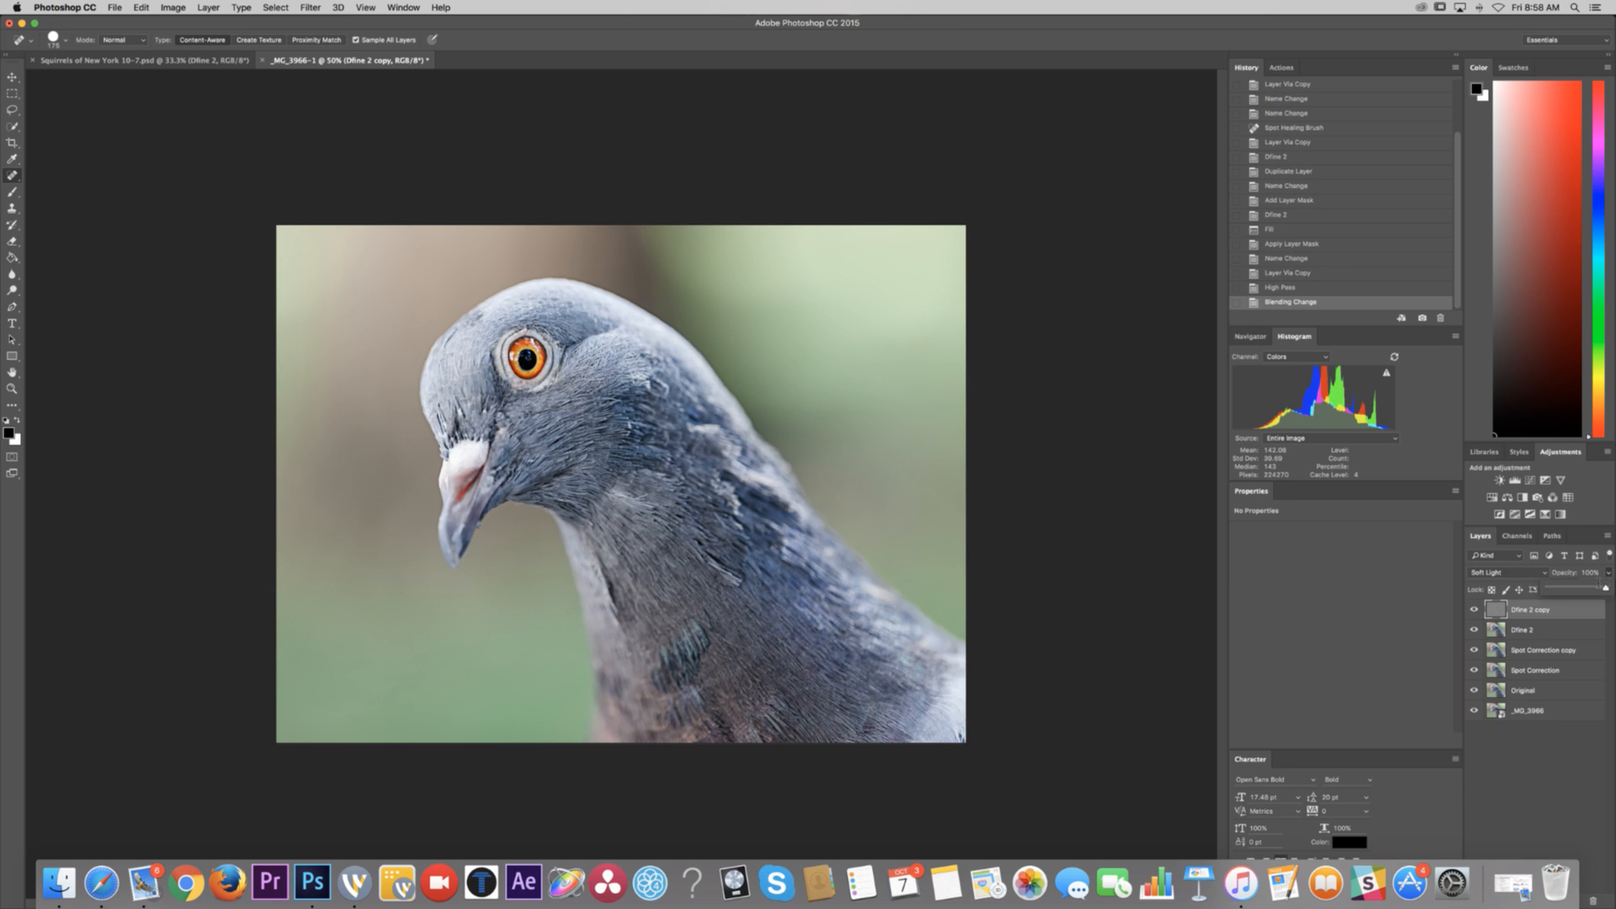
left_click_drag(1603, 589, 1588, 591)
Step: Check the sharpening around the pigeon's eye at 200% and reduce the High Pass layer's opacity to 54%
key("super+plus")
key("super+plus")
key("super+plus")
scroll(478, 365, "left", 8)
scroll(478, 364, "up", 3)
scroll(478, 365, "down", 5)
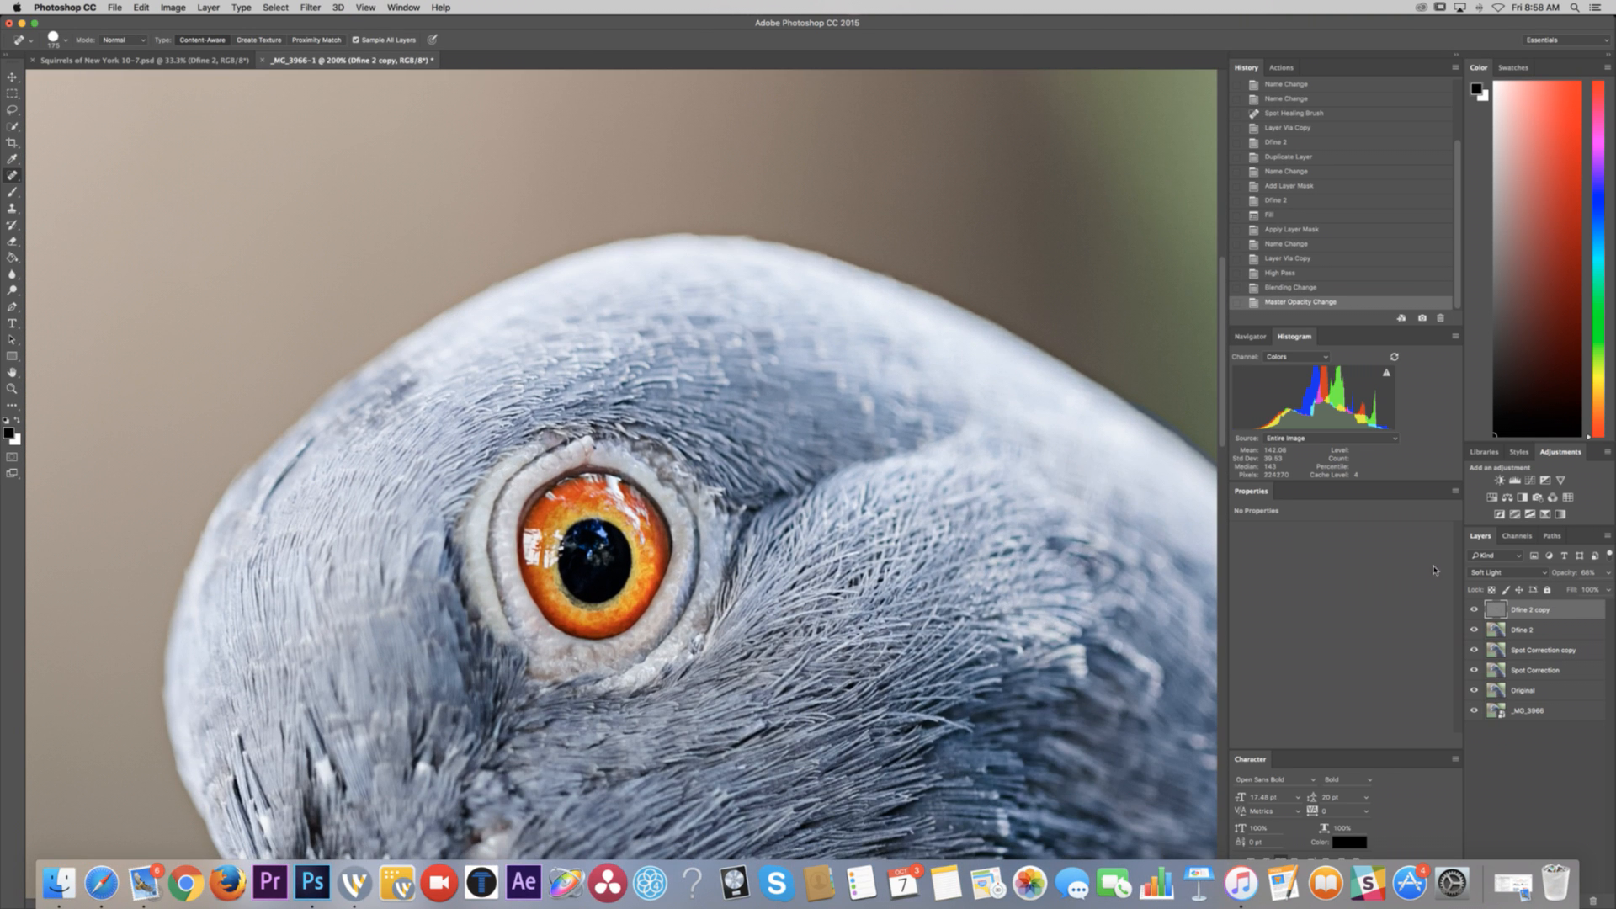
left_click(1608, 573)
mouse_move(1604, 589)
left_mouse_down()
mouse_move(1549, 594)
mouse_move(1582, 588)
left_mouse_up()
left_click(1533, 610)
scroll(1353, 63, "down", 1)
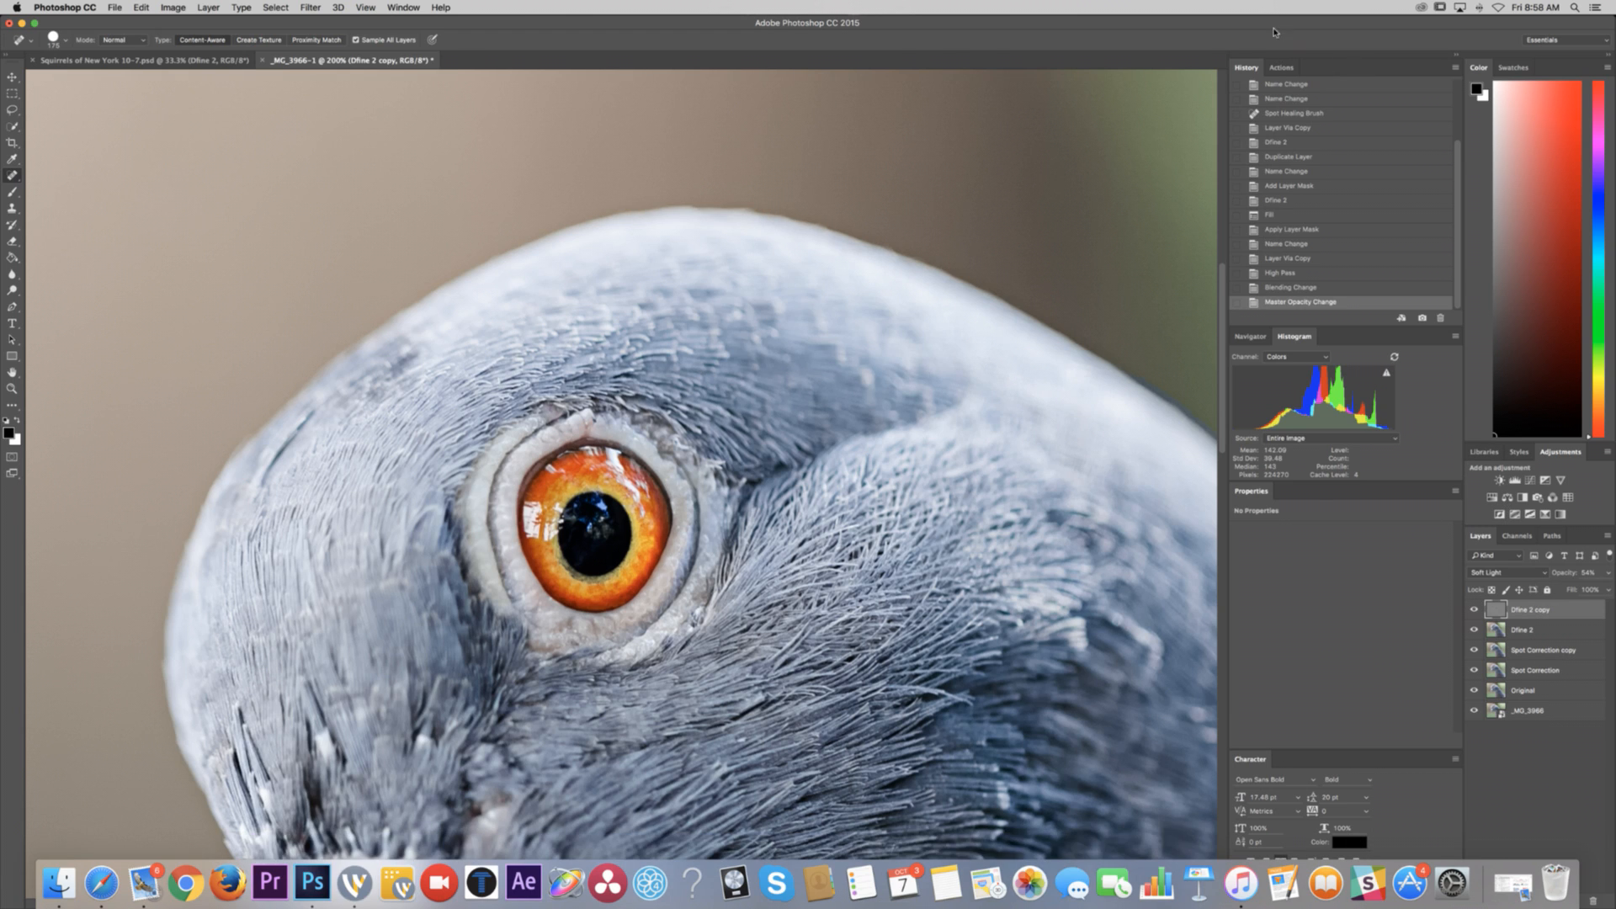
Step: Add a black layer mask to the Dfine 2 copy layer to hide its sharpening
left_click(1595, 876)
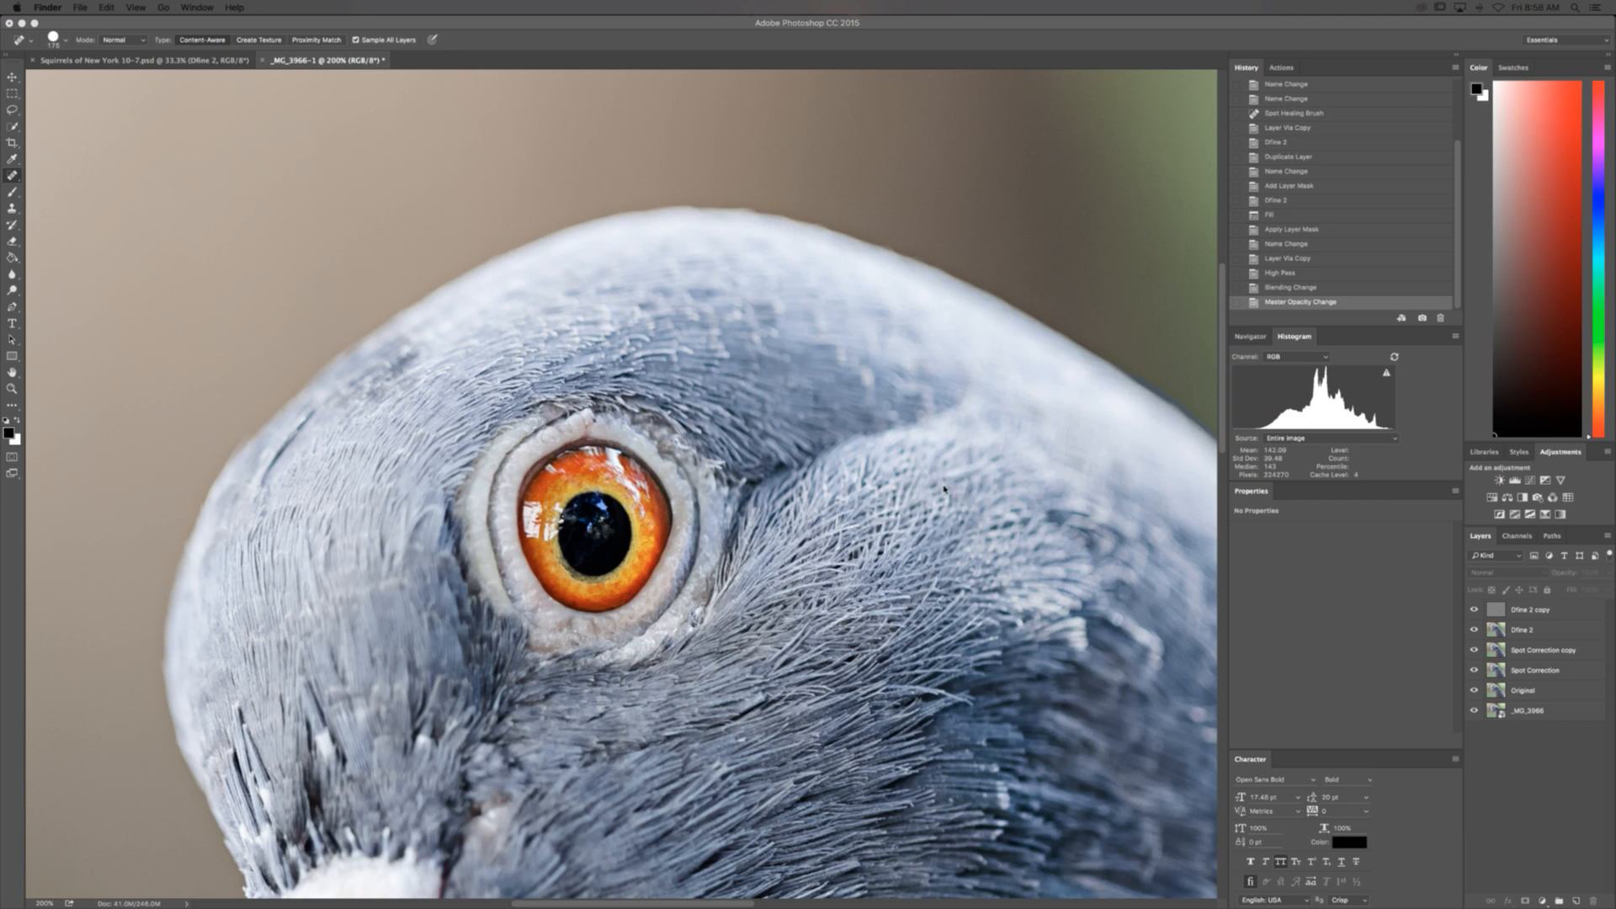
left_click(1482, 845)
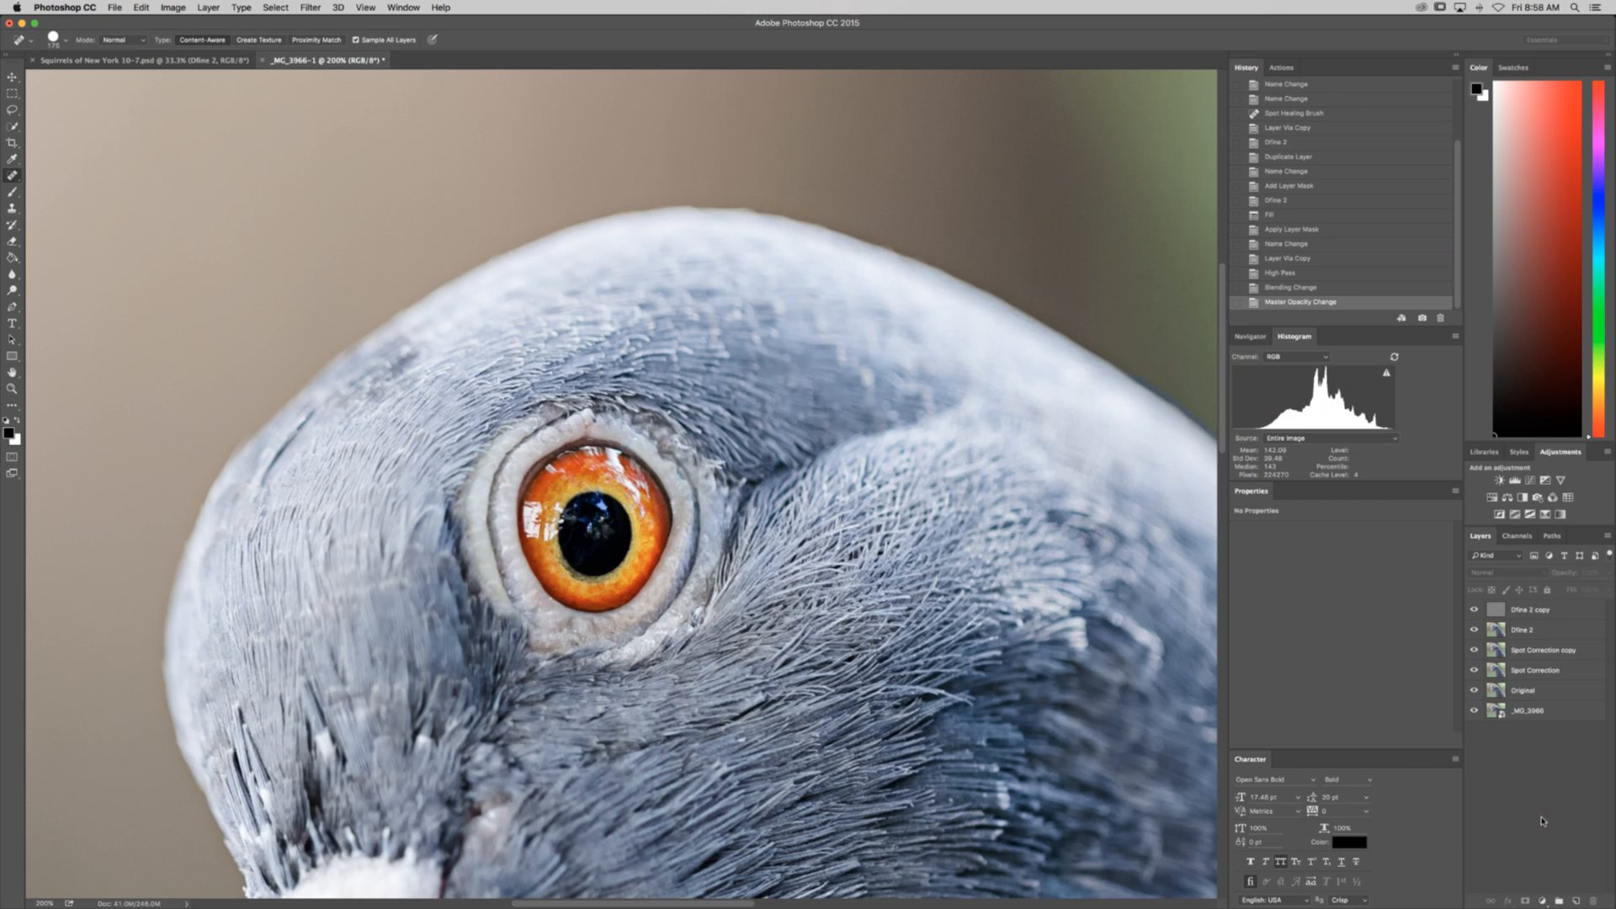
scroll(1116, 300, "right", 10)
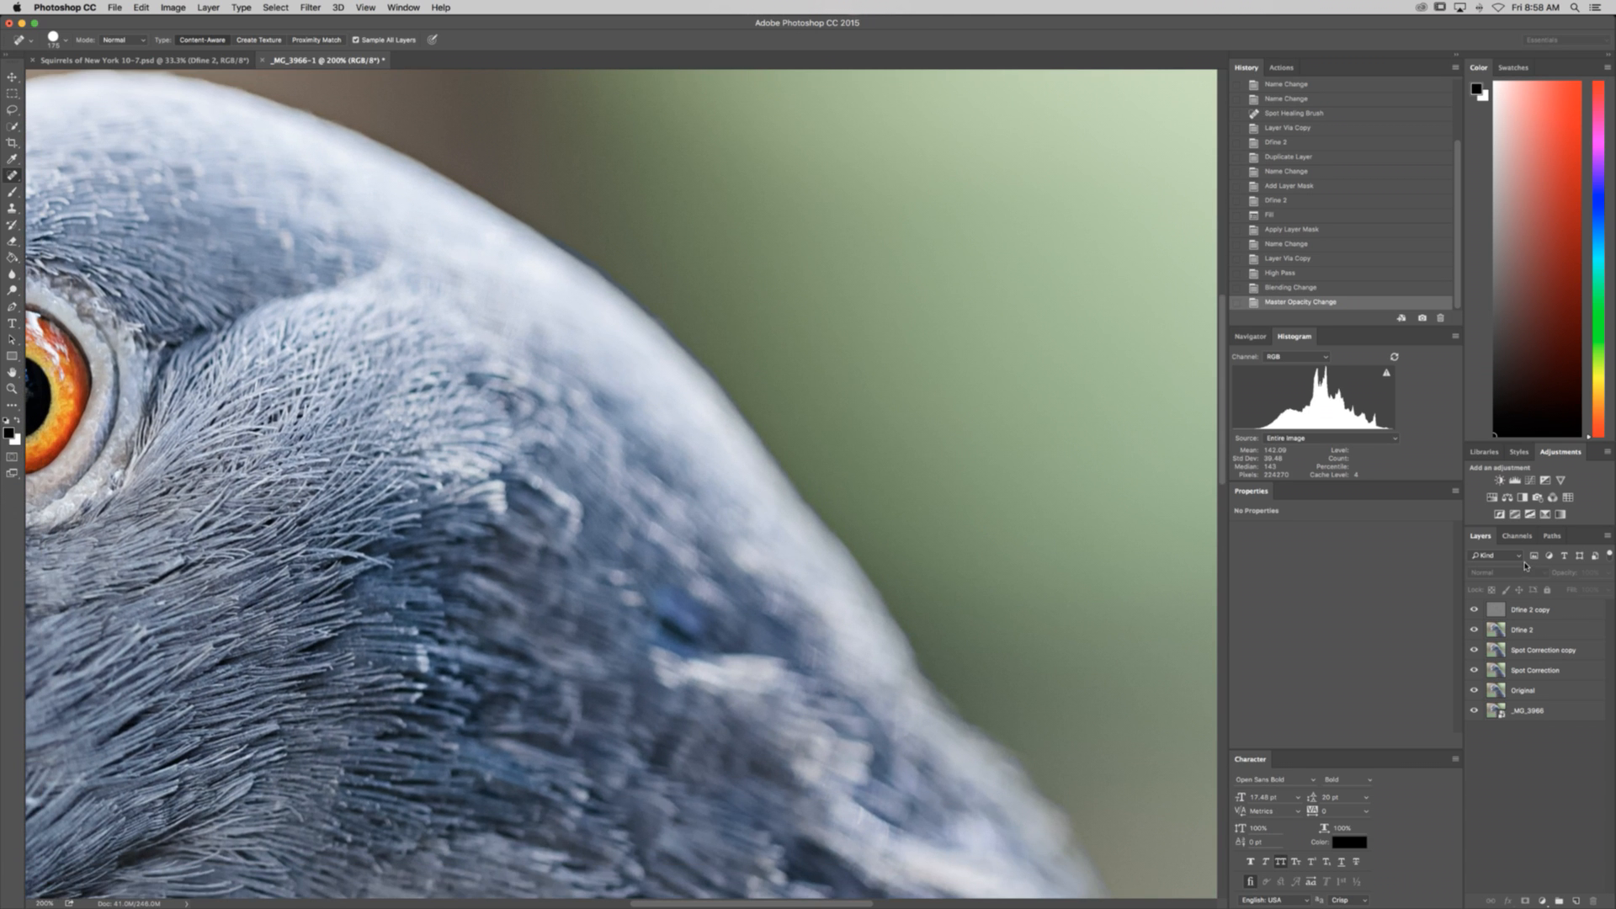
left_click(1542, 610)
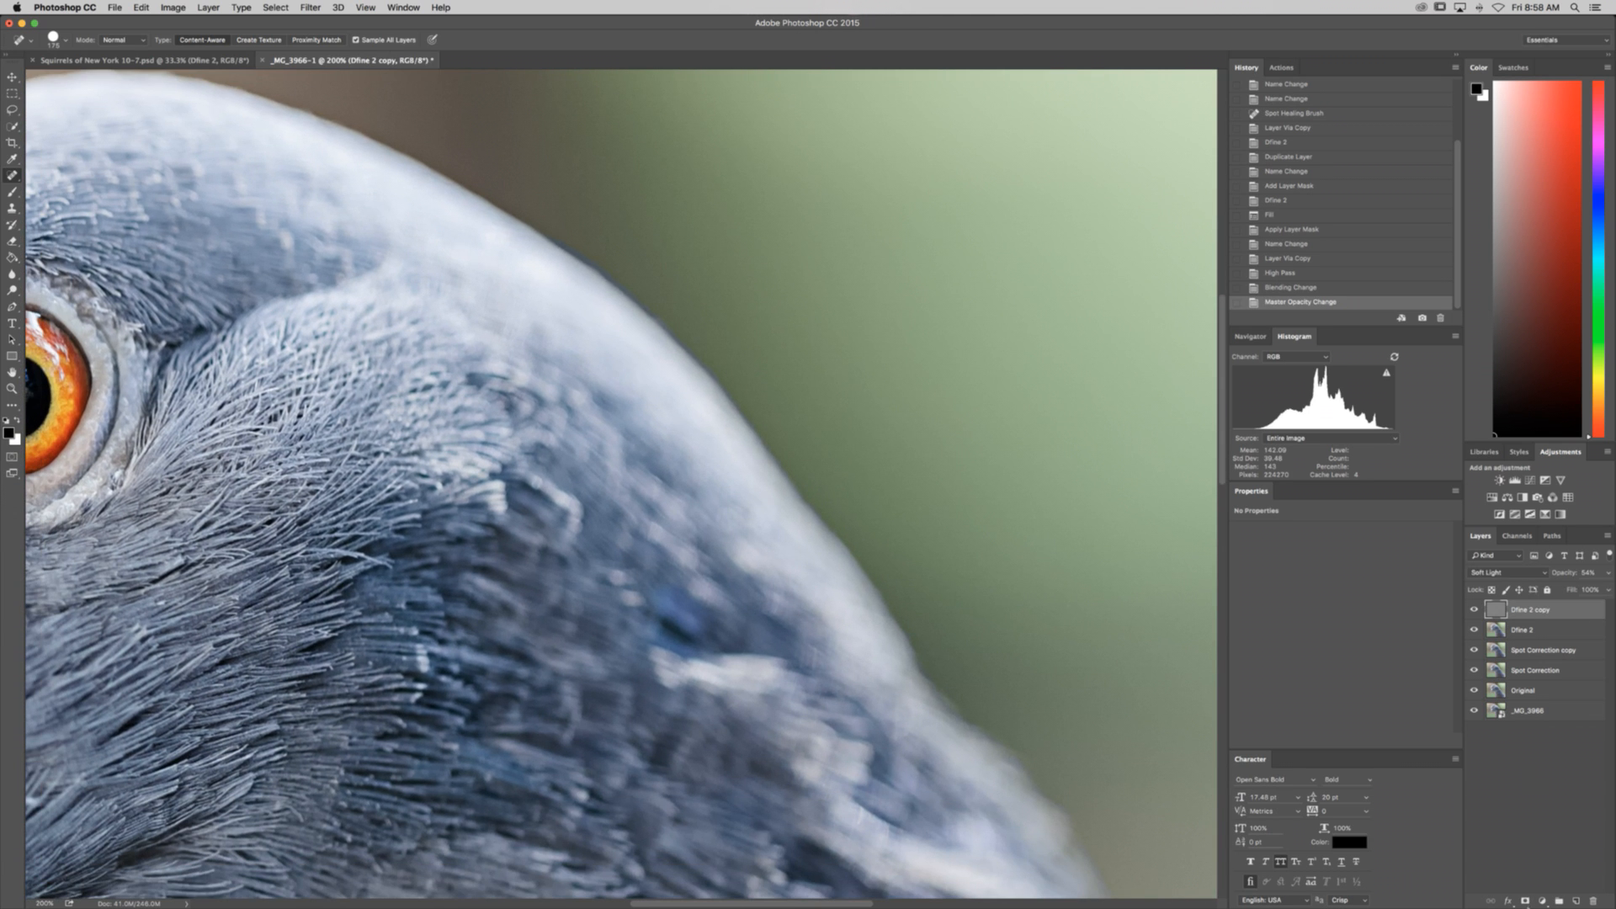
left_click(1526, 900)
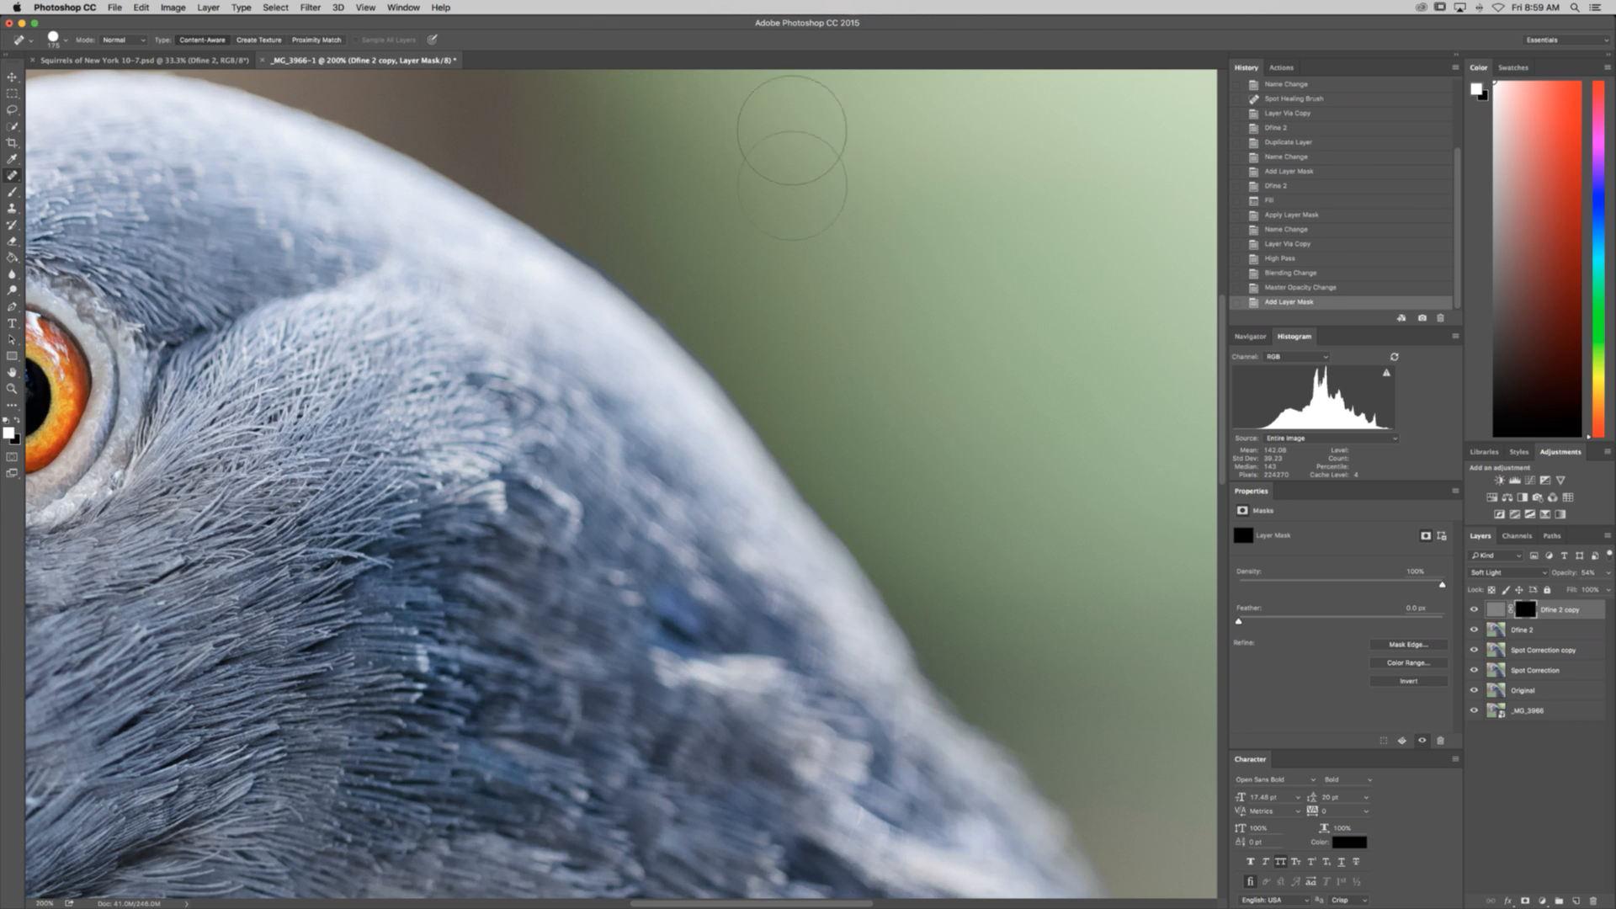
Step: Choose a hard round brush with 100% hardness and 100% opacity for painting on the mask
key("super+0")
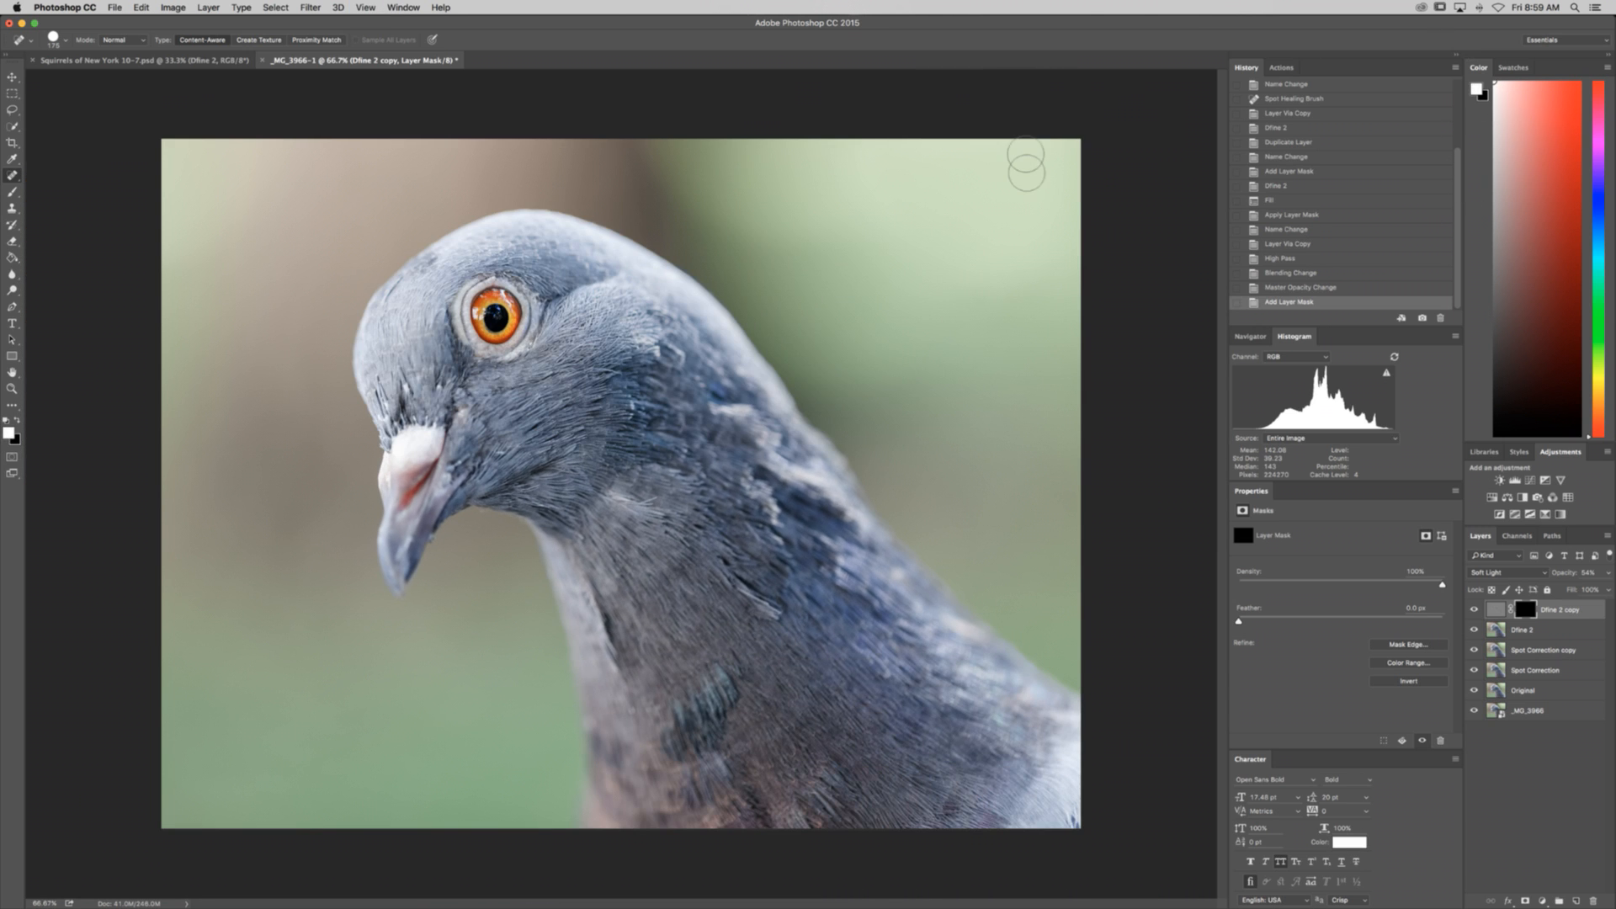
key("b")
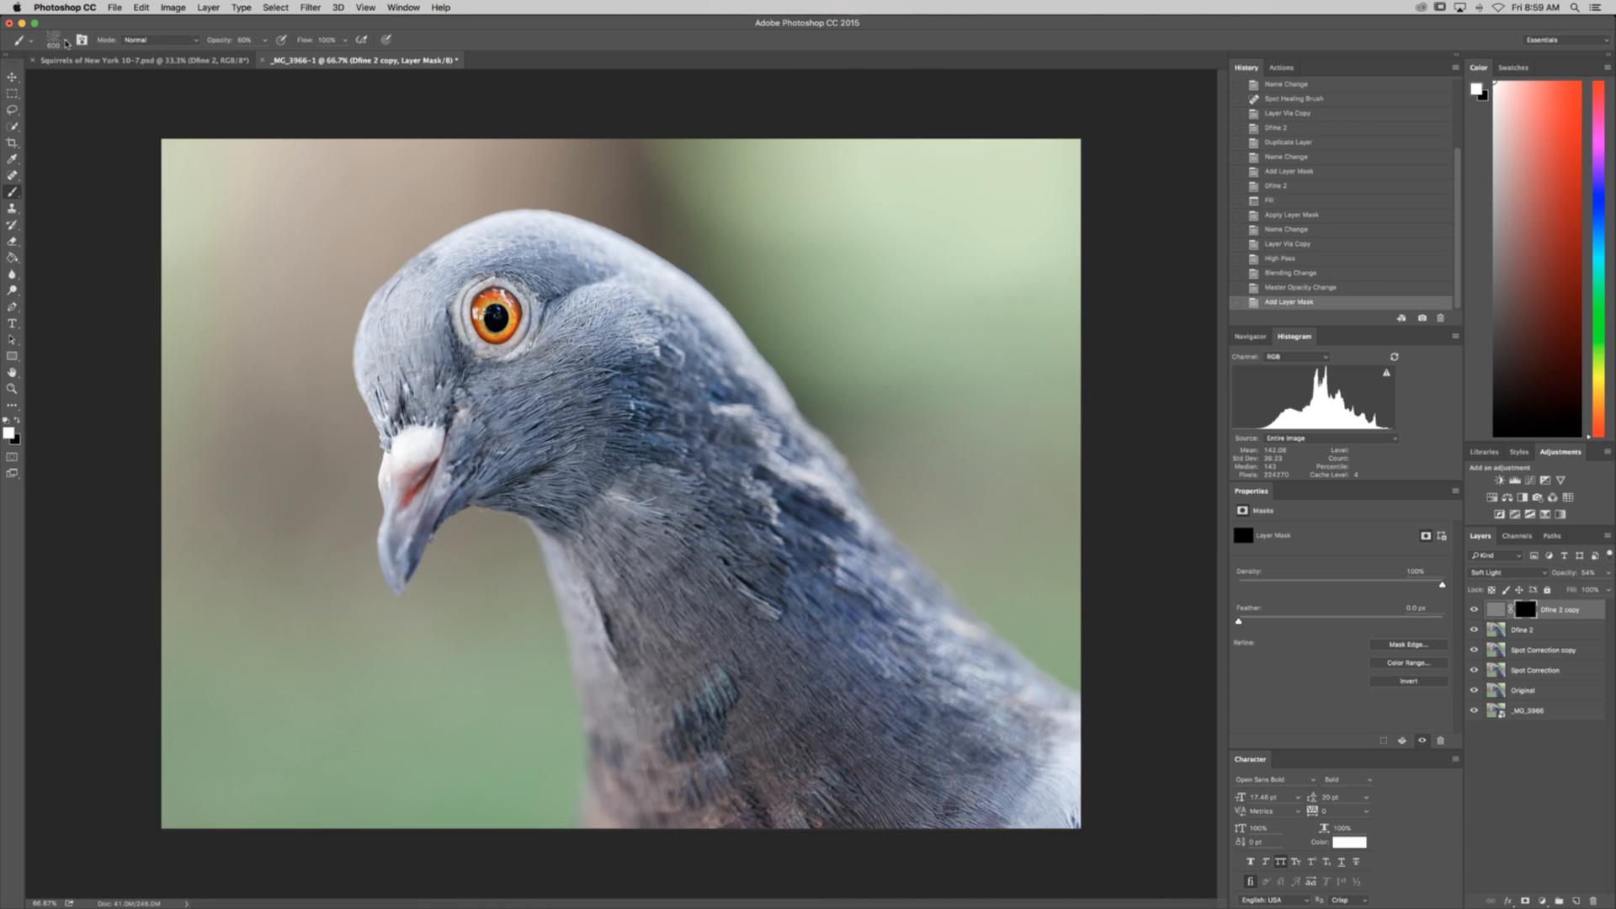
left_click(65, 40)
left_click(86, 137)
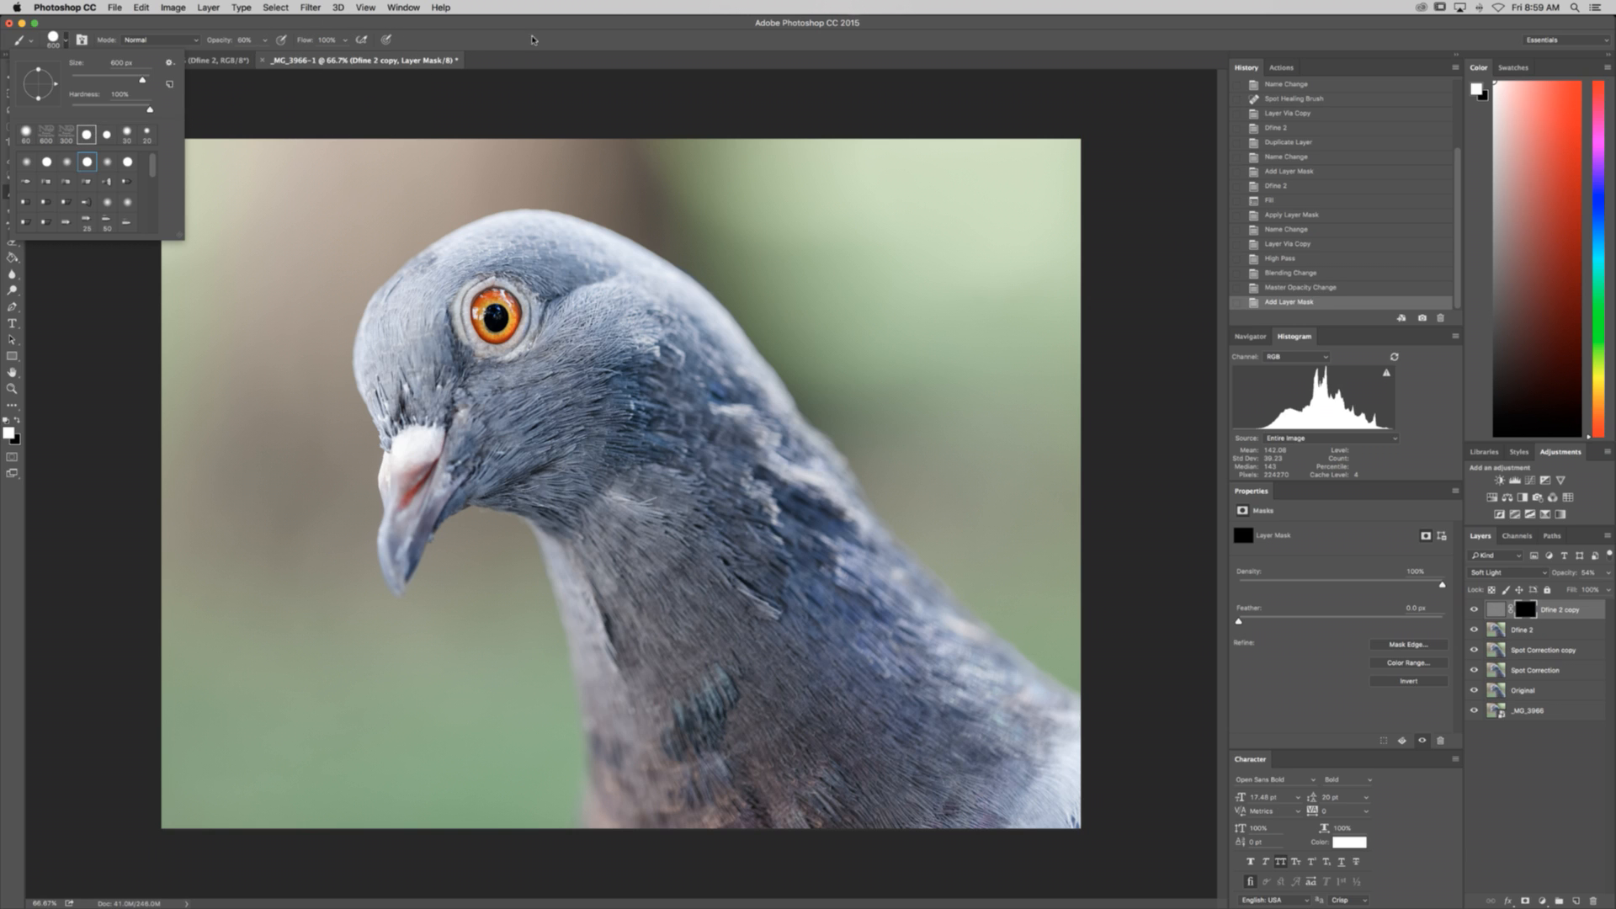
left_click(505, 23)
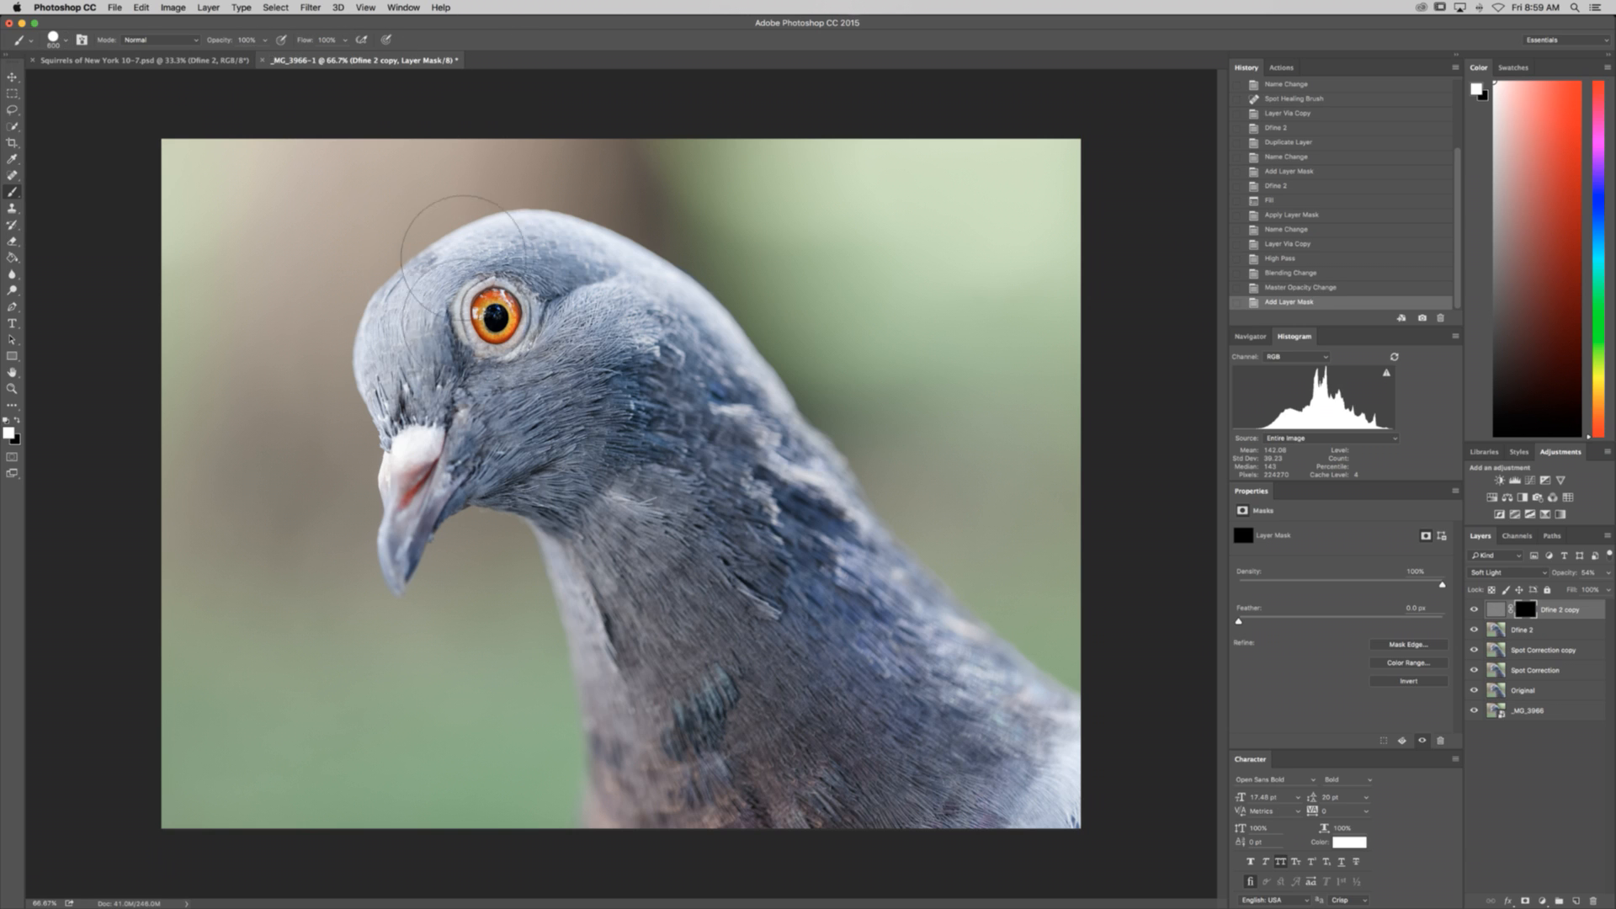
Step: Shrink the brush to fit the eye and paint white over the iris and pupil on the layer mask
key("super+plus")
key("super+plus")
key("super+plus")
key("super+plus")
key("super+plus")
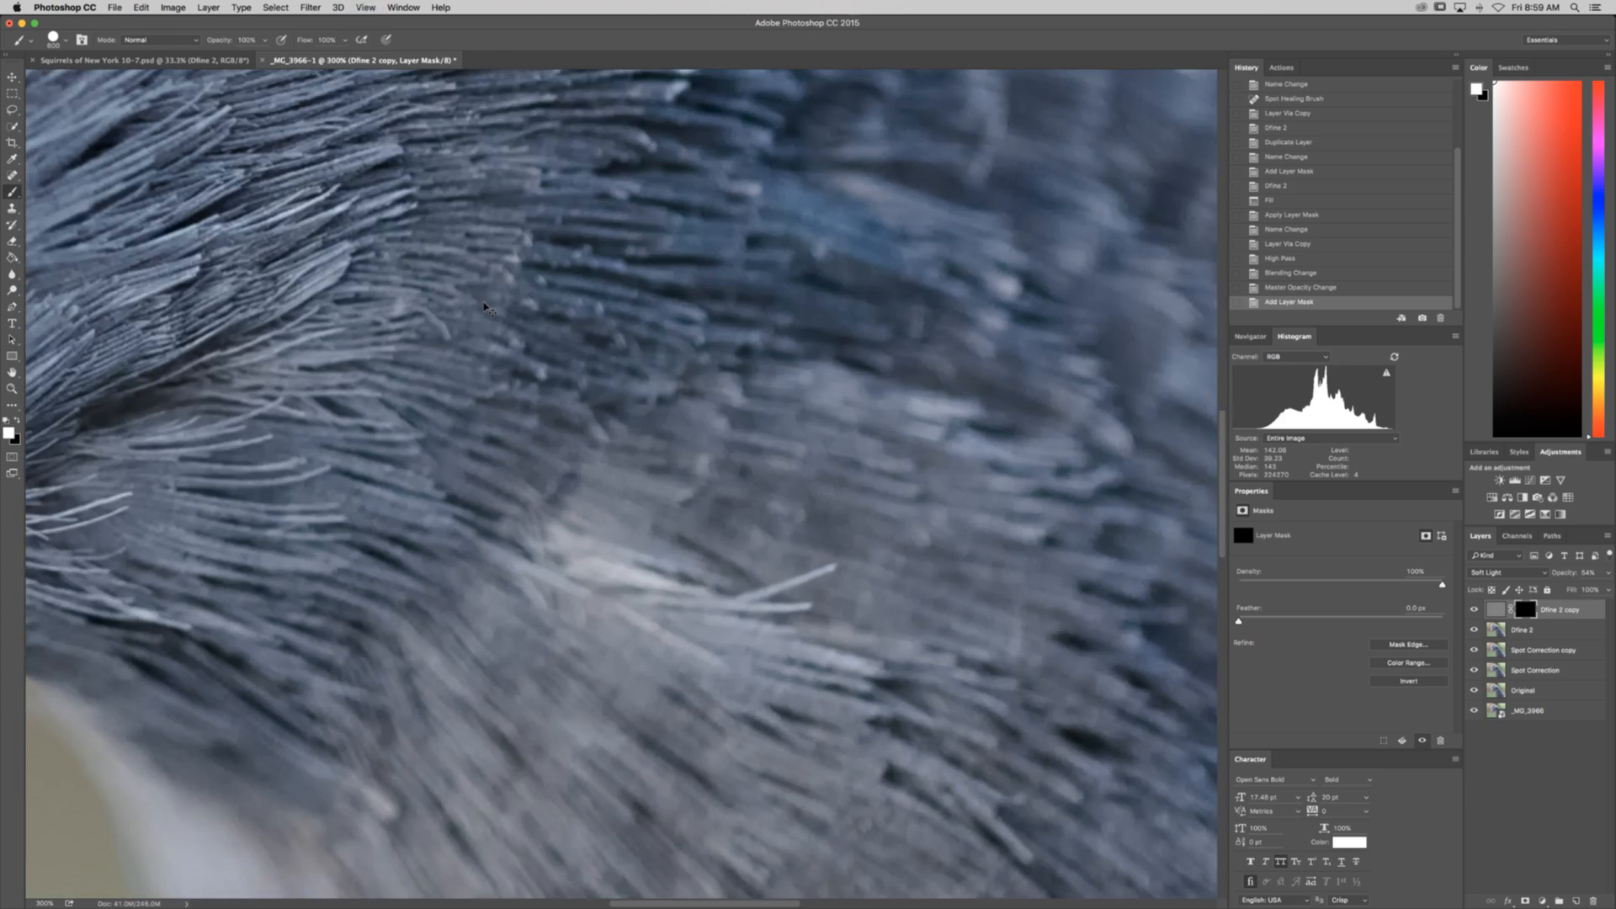
scroll(485, 307, "up", 10)
scroll(109, 233, "left", 4)
scroll(110, 233, "left", 6)
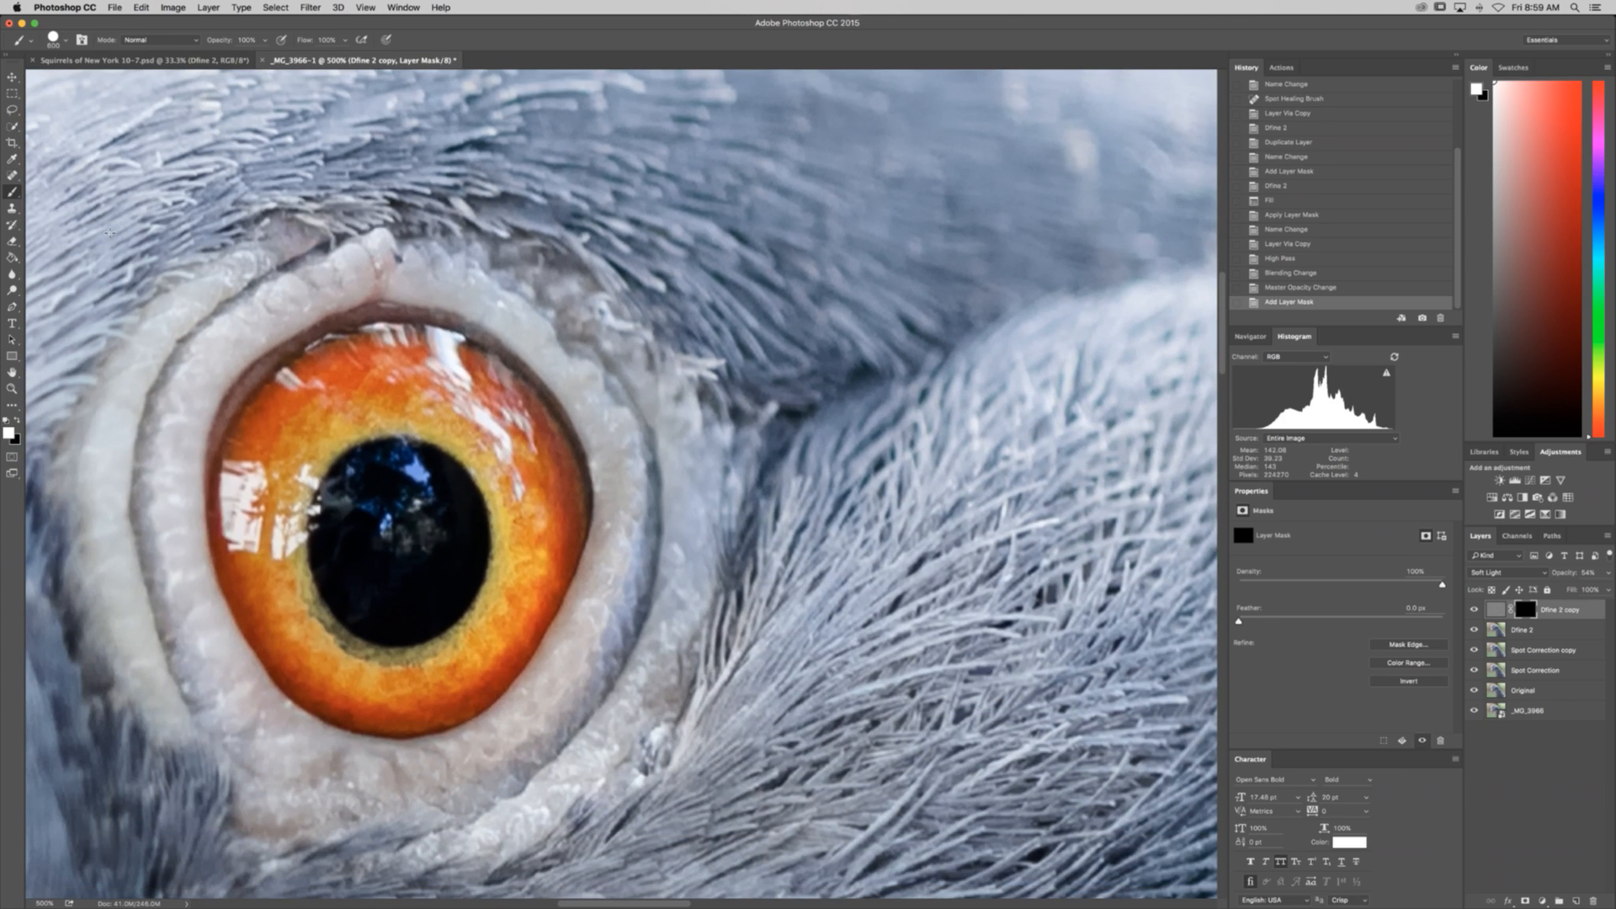
key("bracketleft")
key("bracketleft")
key("bracketleft")
key("bracketleft")
key("bracketleft")
key("bracketleft")
key("bracketleft")
scroll(110, 233, "up", 1)
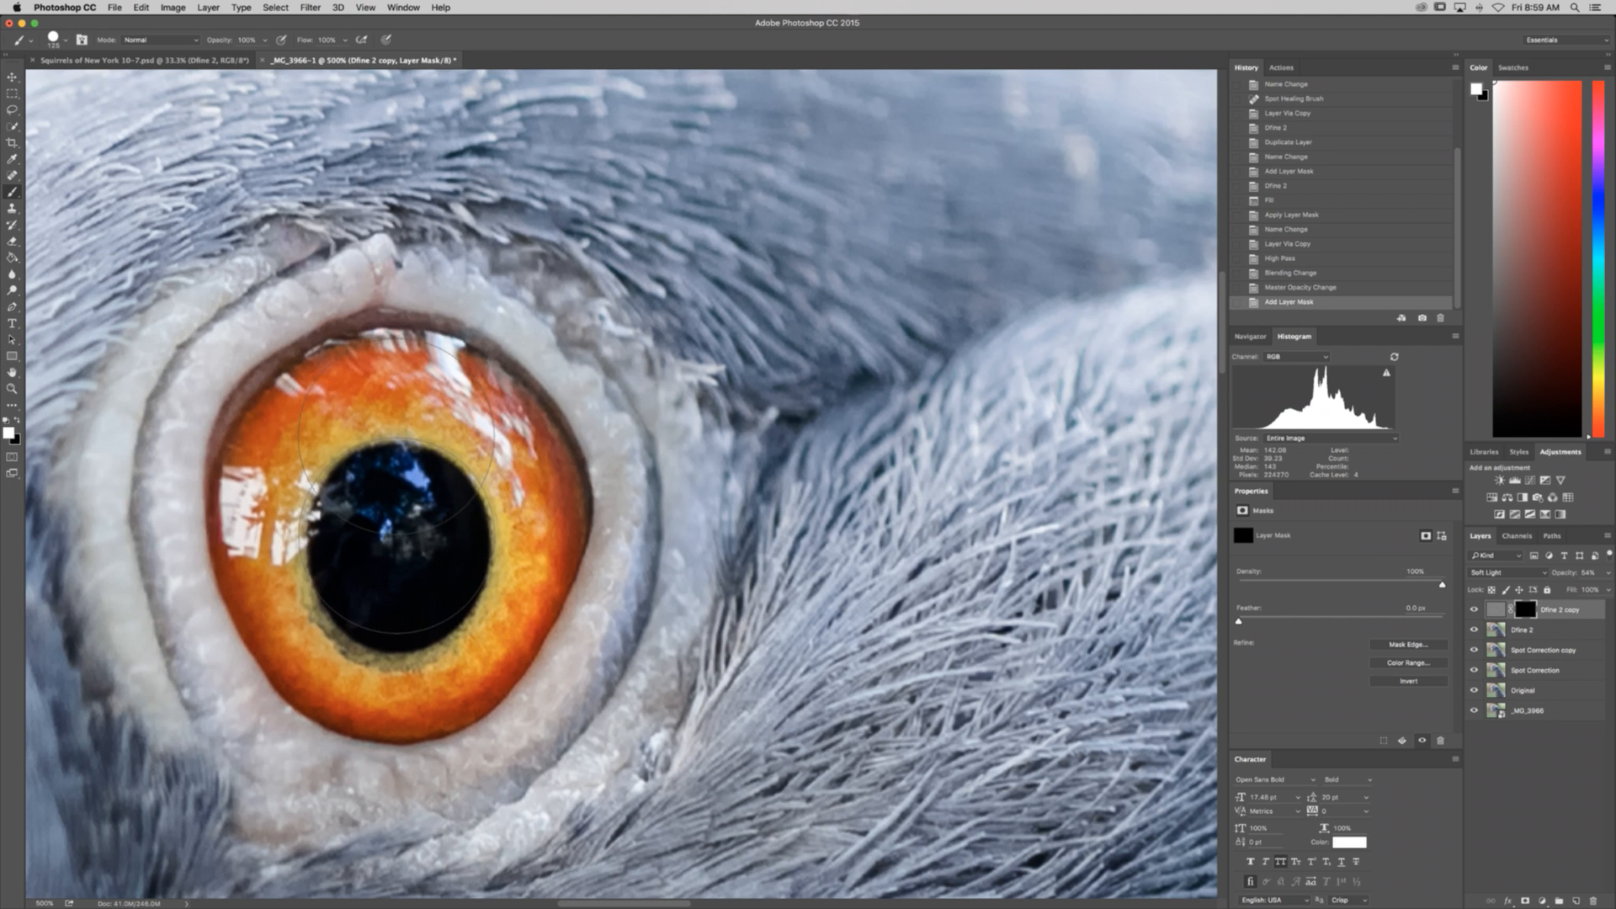
key("bracketleft")
key("bracketleft")
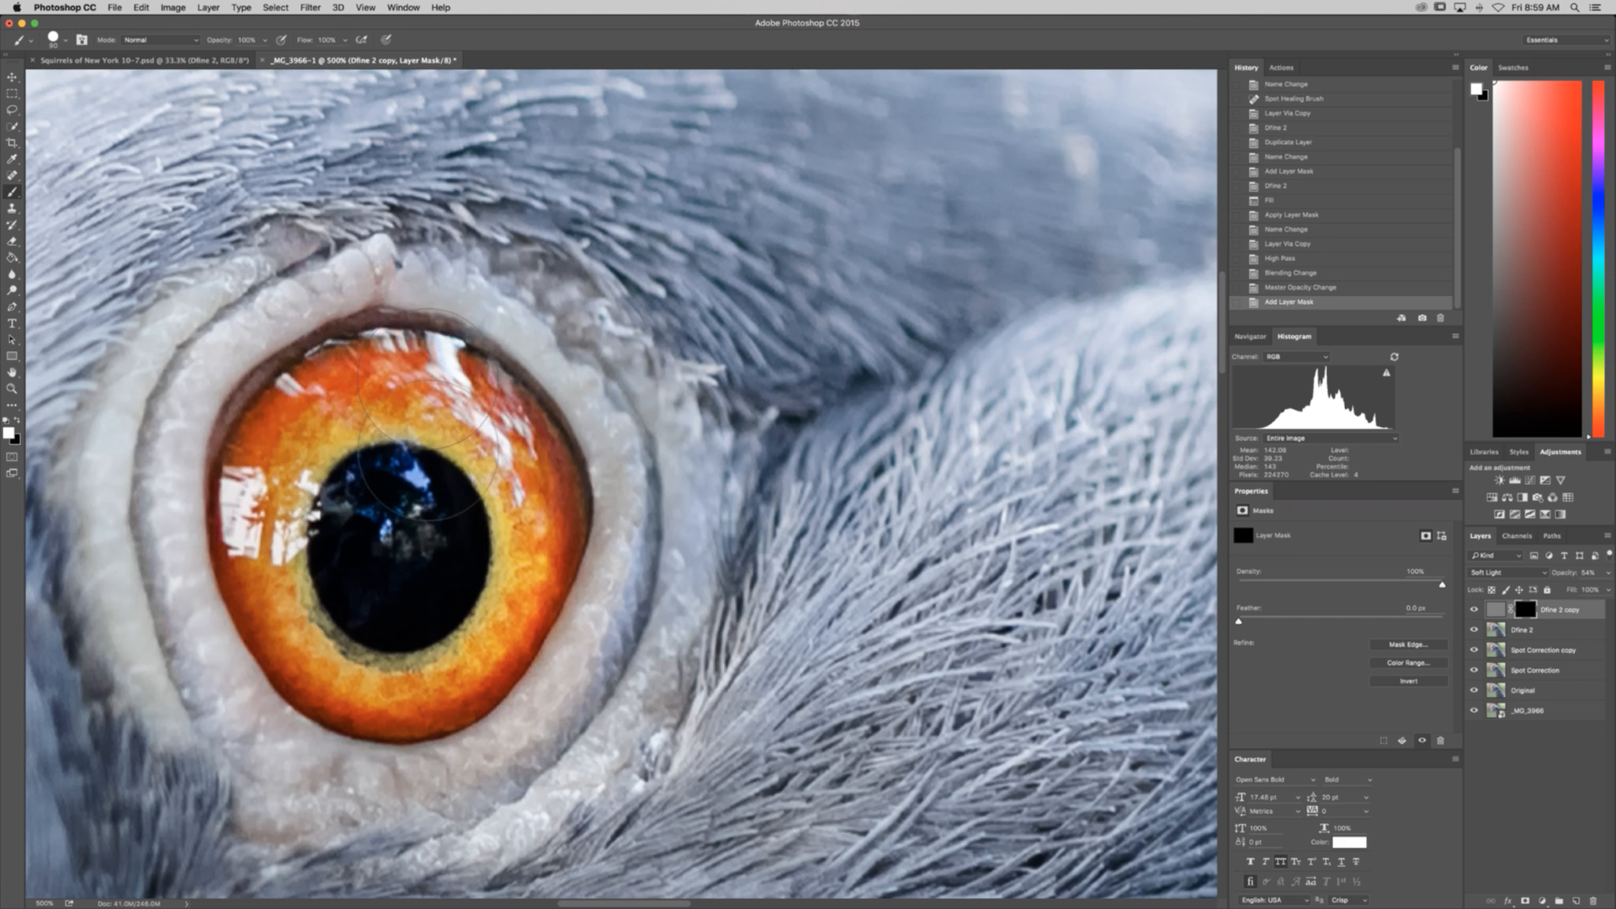
mouse_move(467, 471)
left_mouse_down()
mouse_move(458, 593)
mouse_move(476, 600)
mouse_move(349, 619)
left_mouse_up()
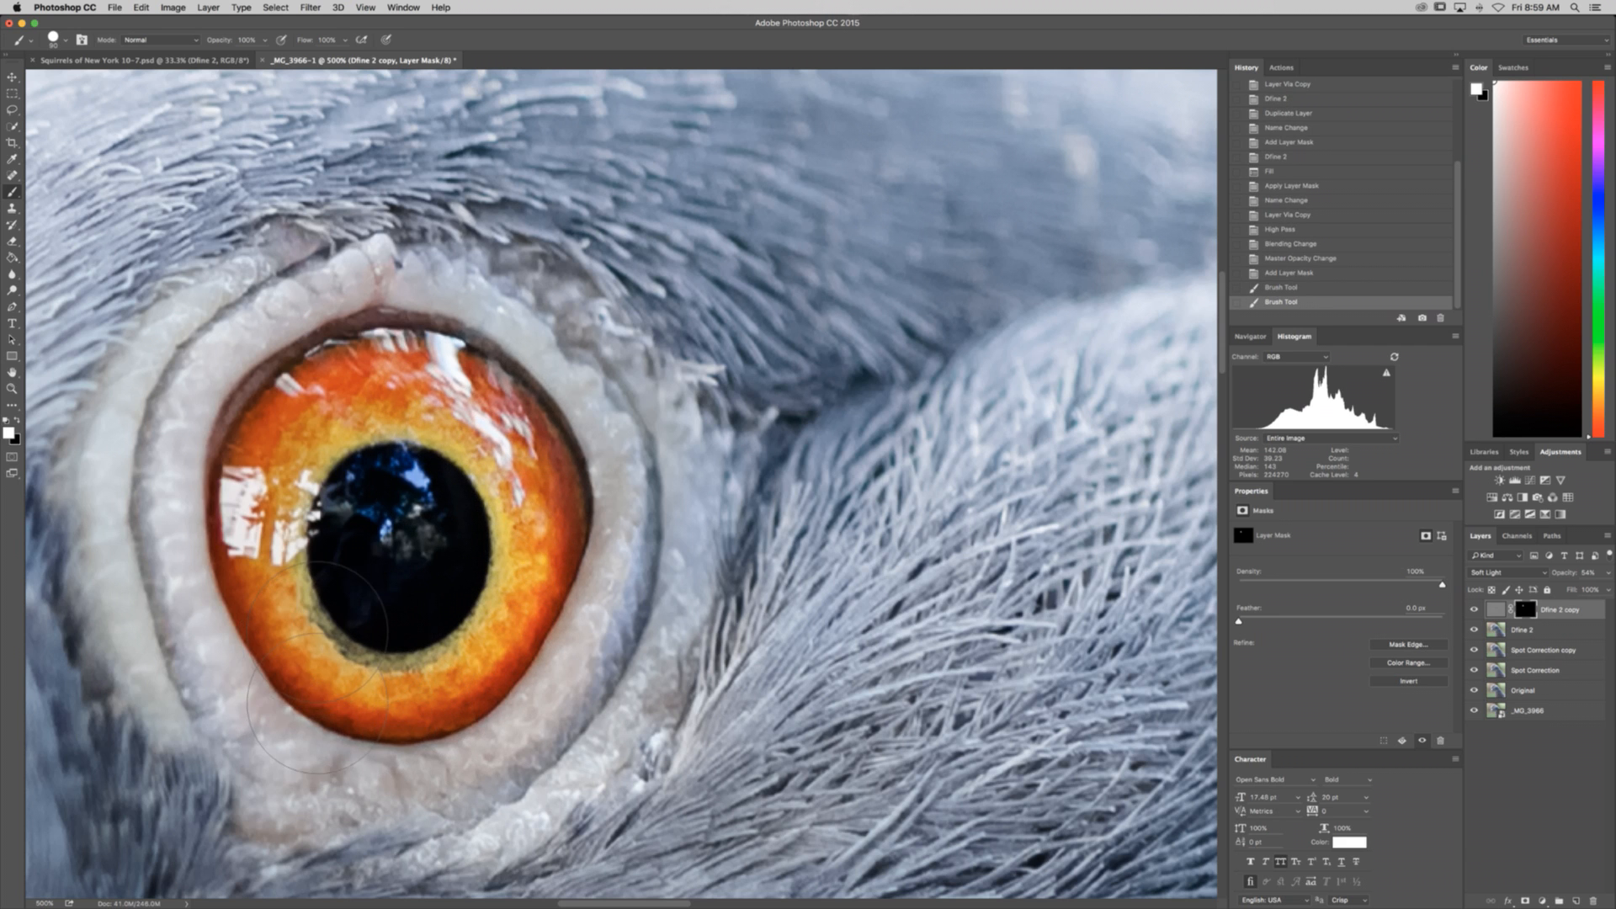
left_click_drag(347, 434, 426, 526)
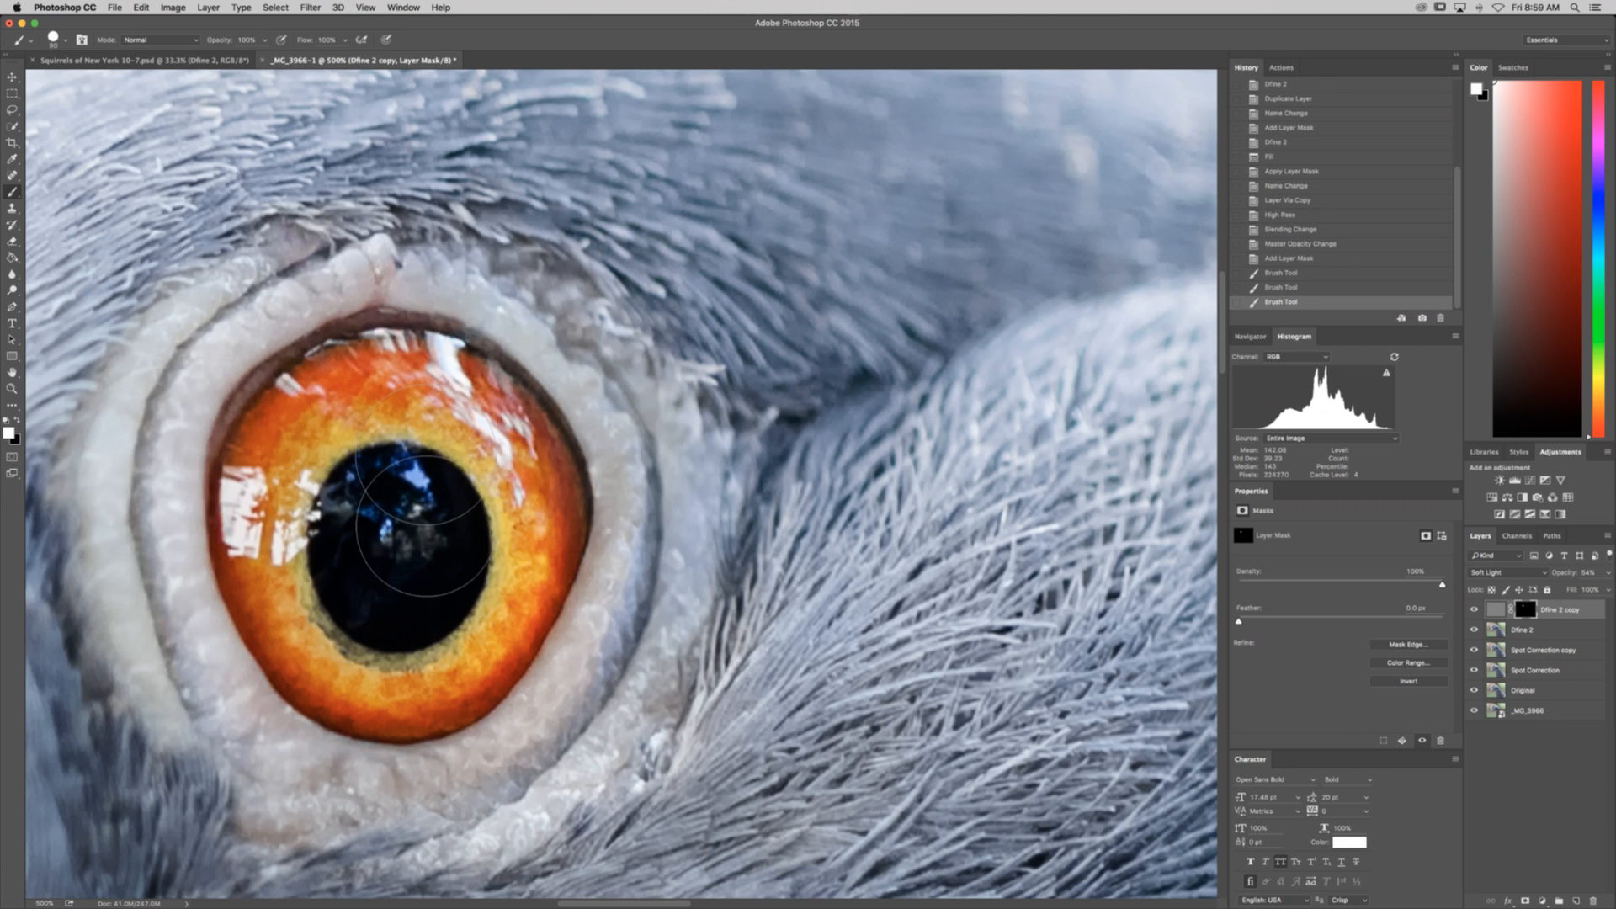
mouse_move(423, 526)
left_mouse_down()
mouse_move(388, 461)
mouse_move(313, 488)
left_mouse_up()
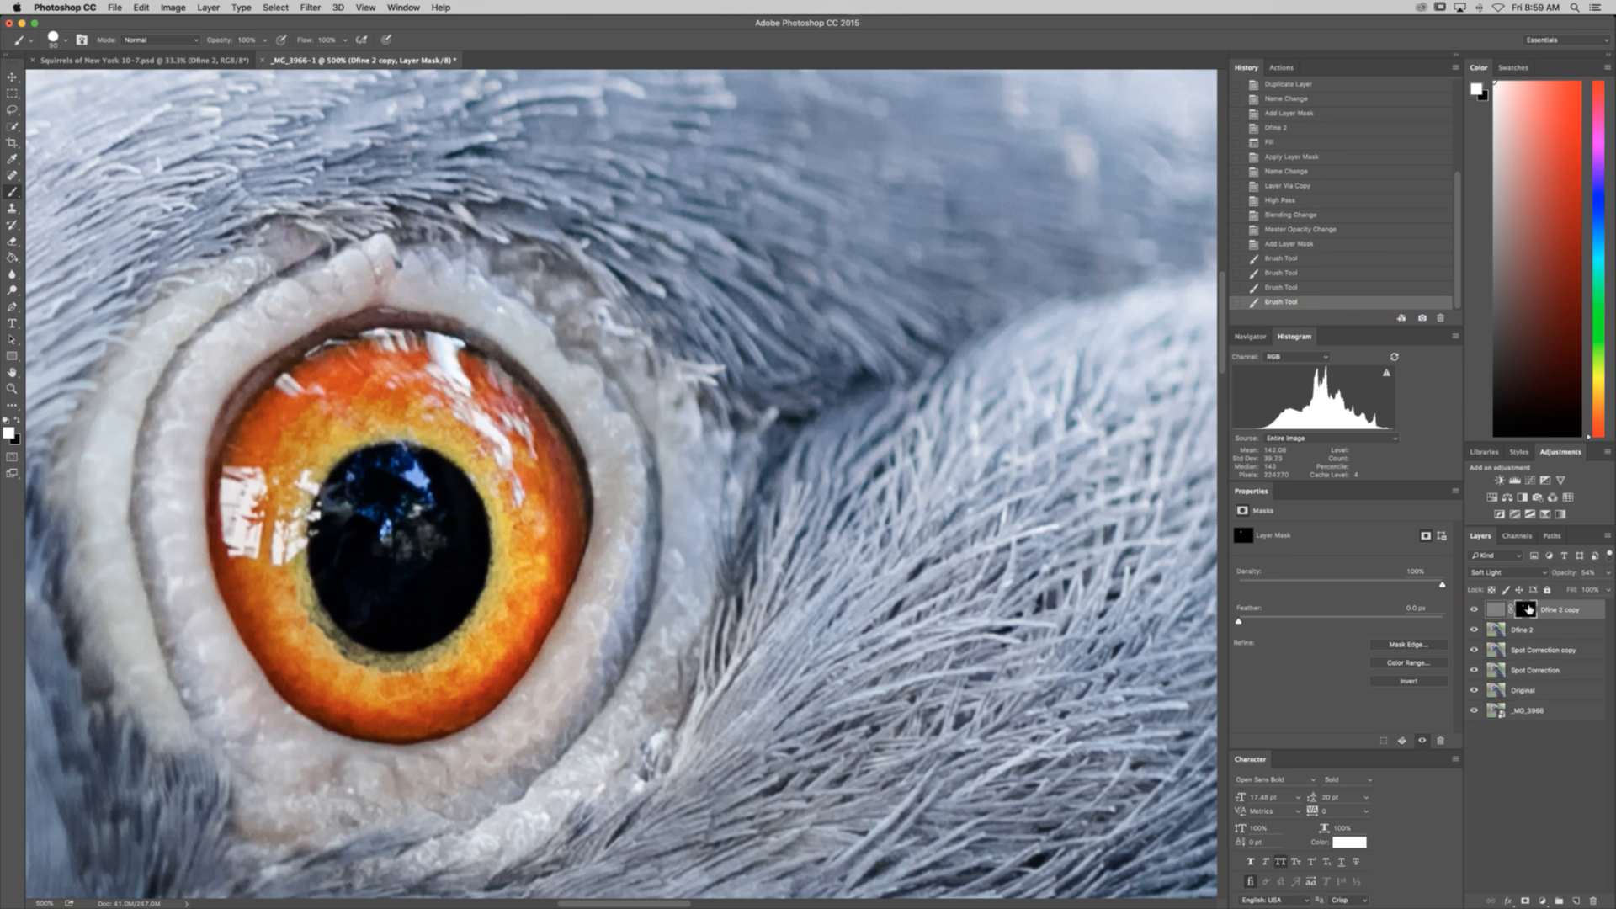
Step: Display the layer mask alone, paint the remaining gaps in the eye area white, and return to the normal image view
left_click(1529, 608, "alt")
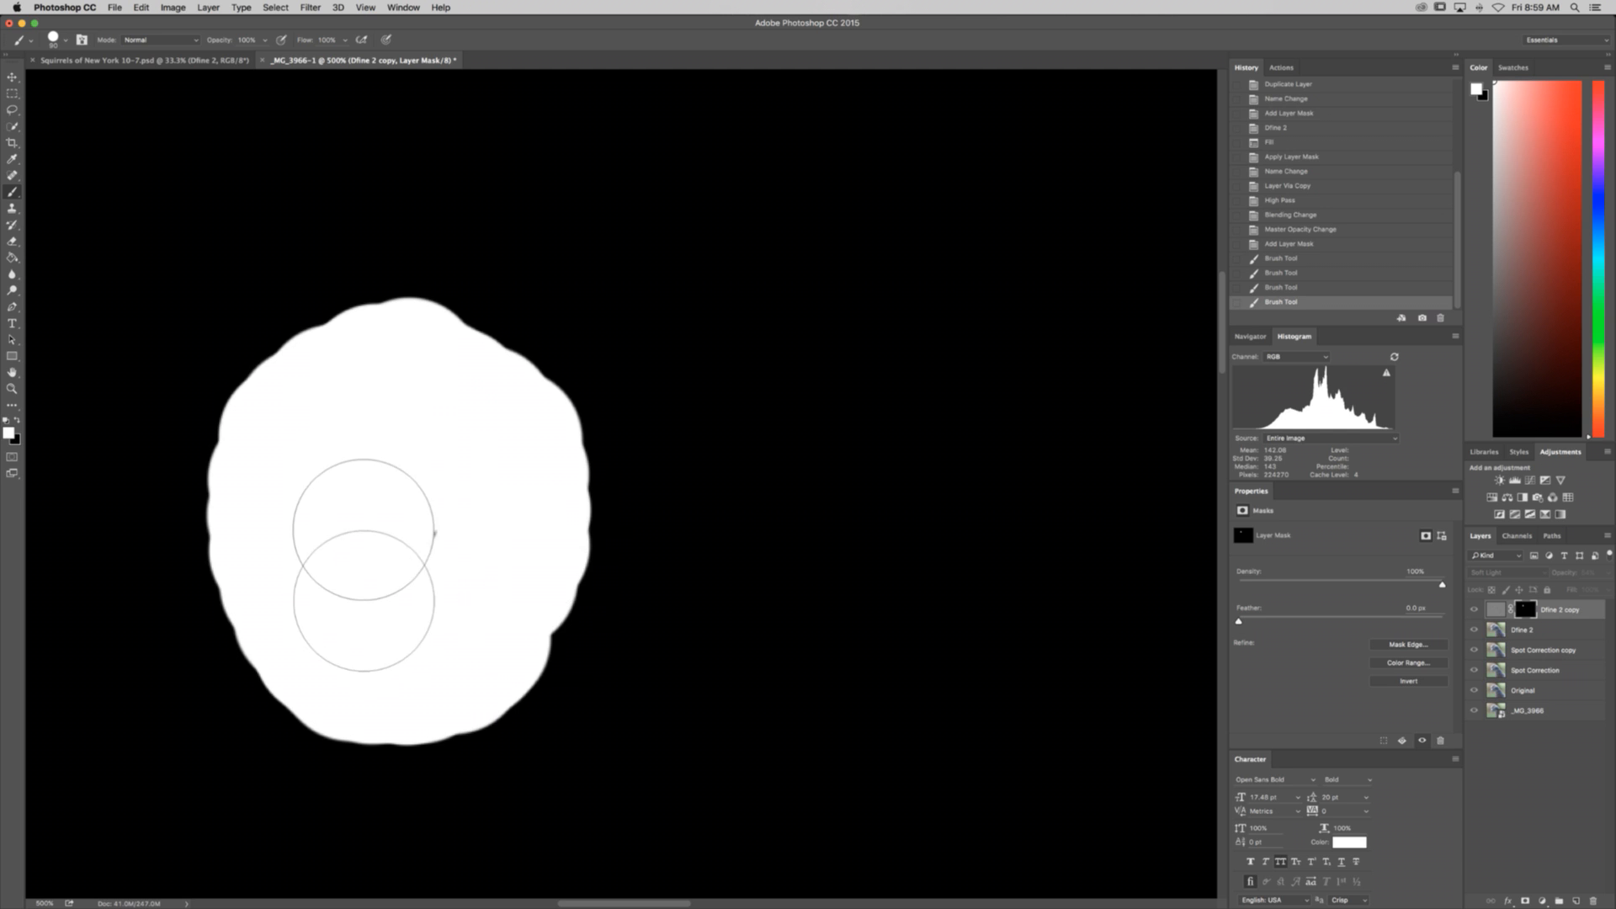
left_click_drag(479, 612, 485, 639)
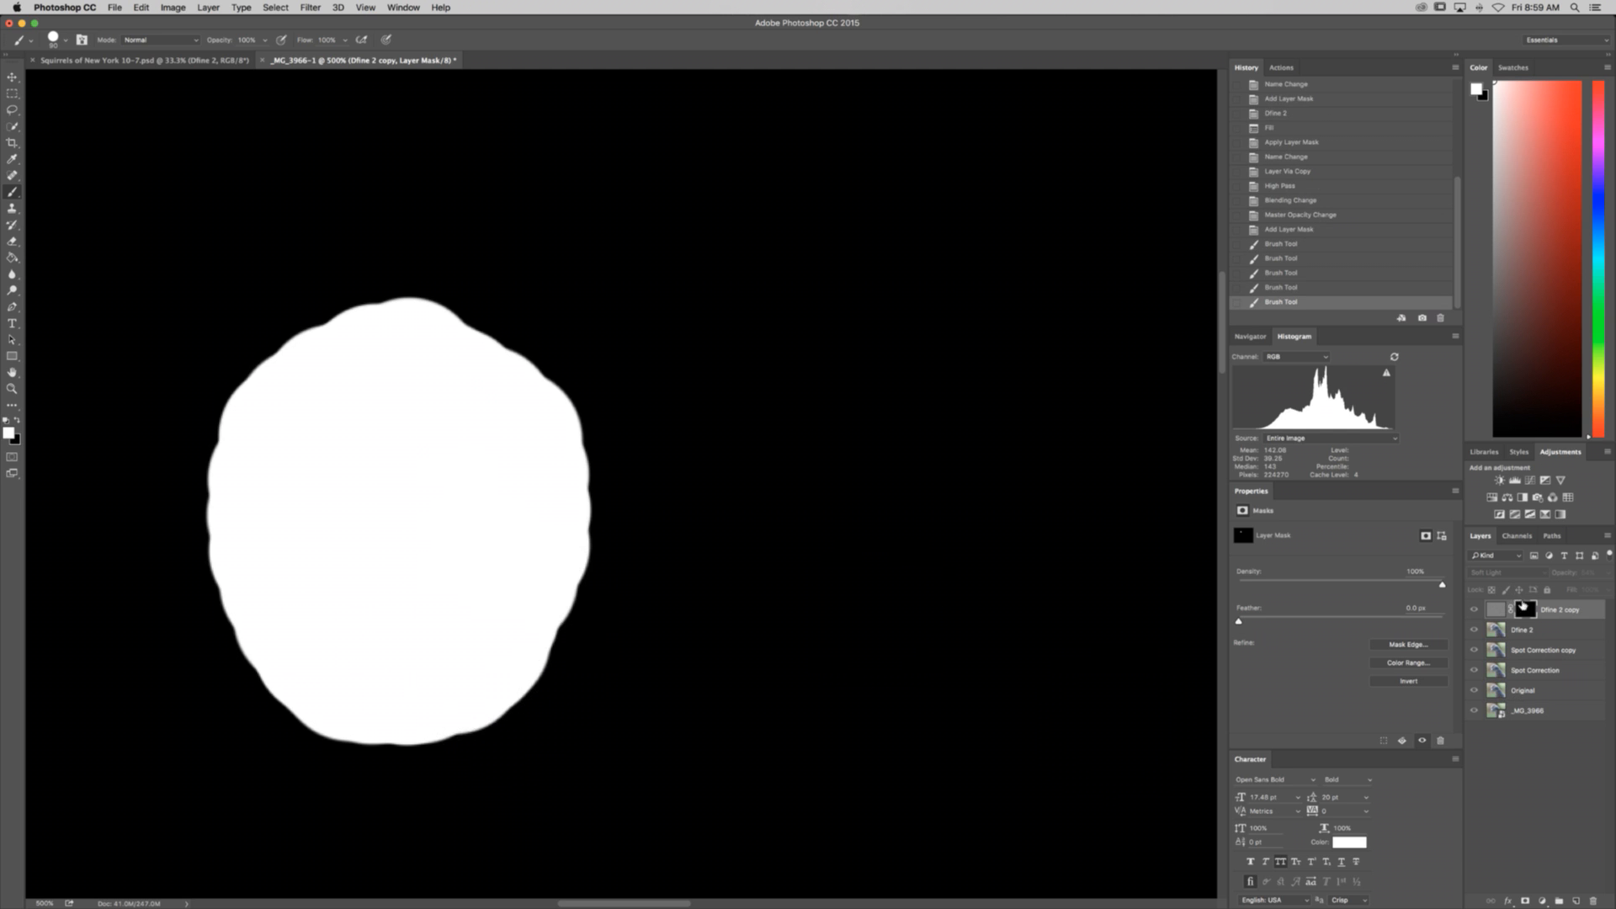
left_click(1528, 608, "alt")
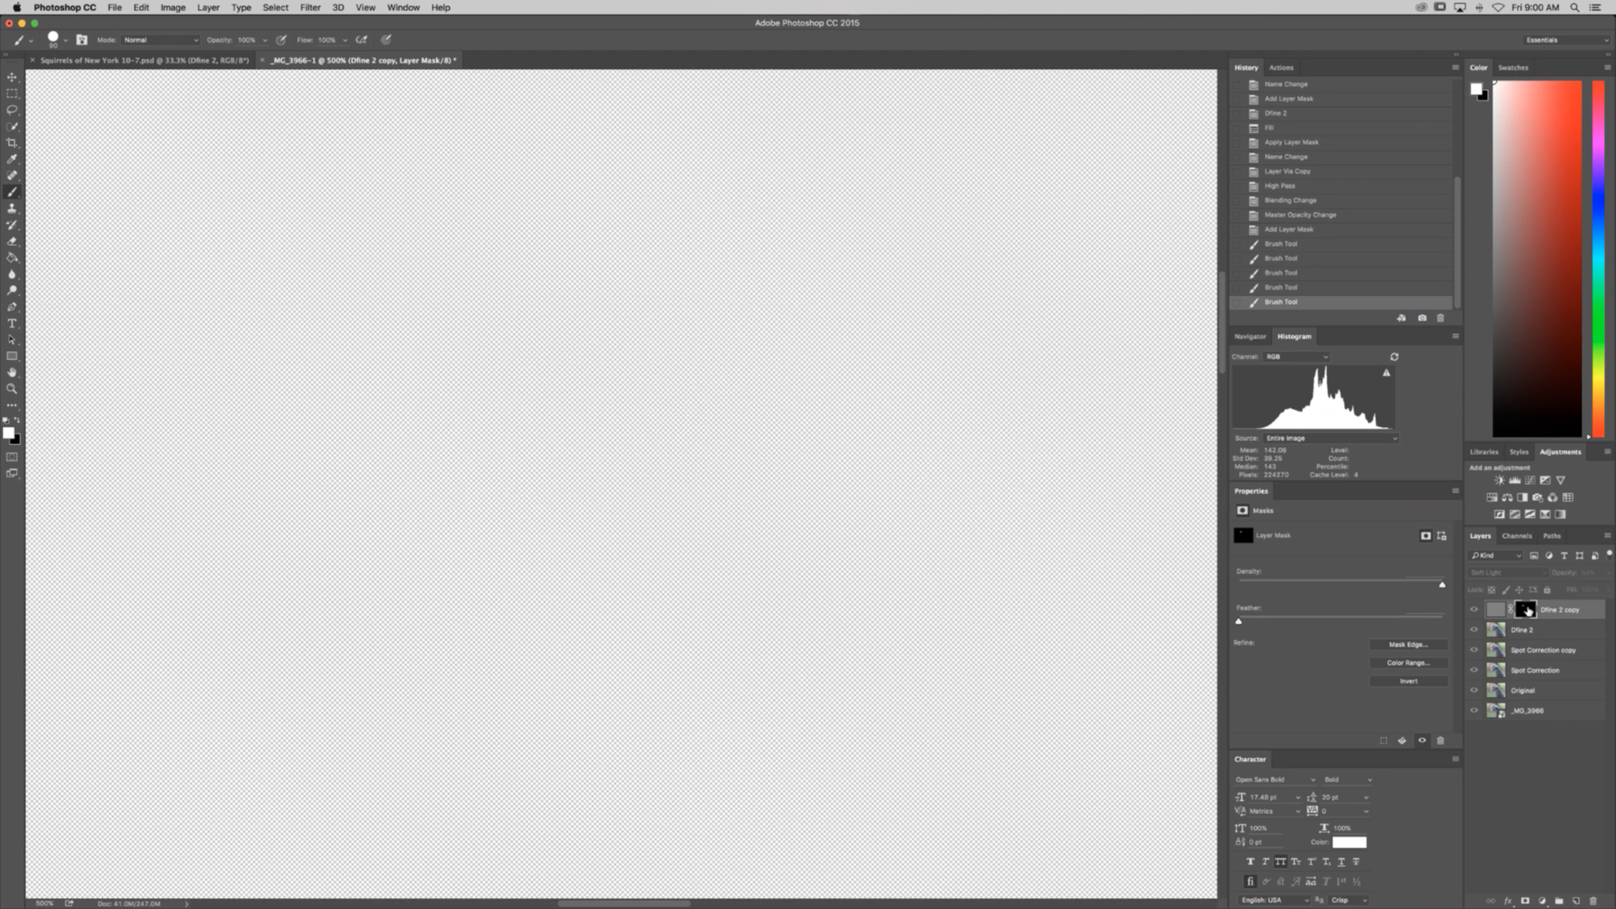
Step: Compare the whole pigeon image with the Dfine 2 copy sharpening layer hidden and shown
key("super+1")
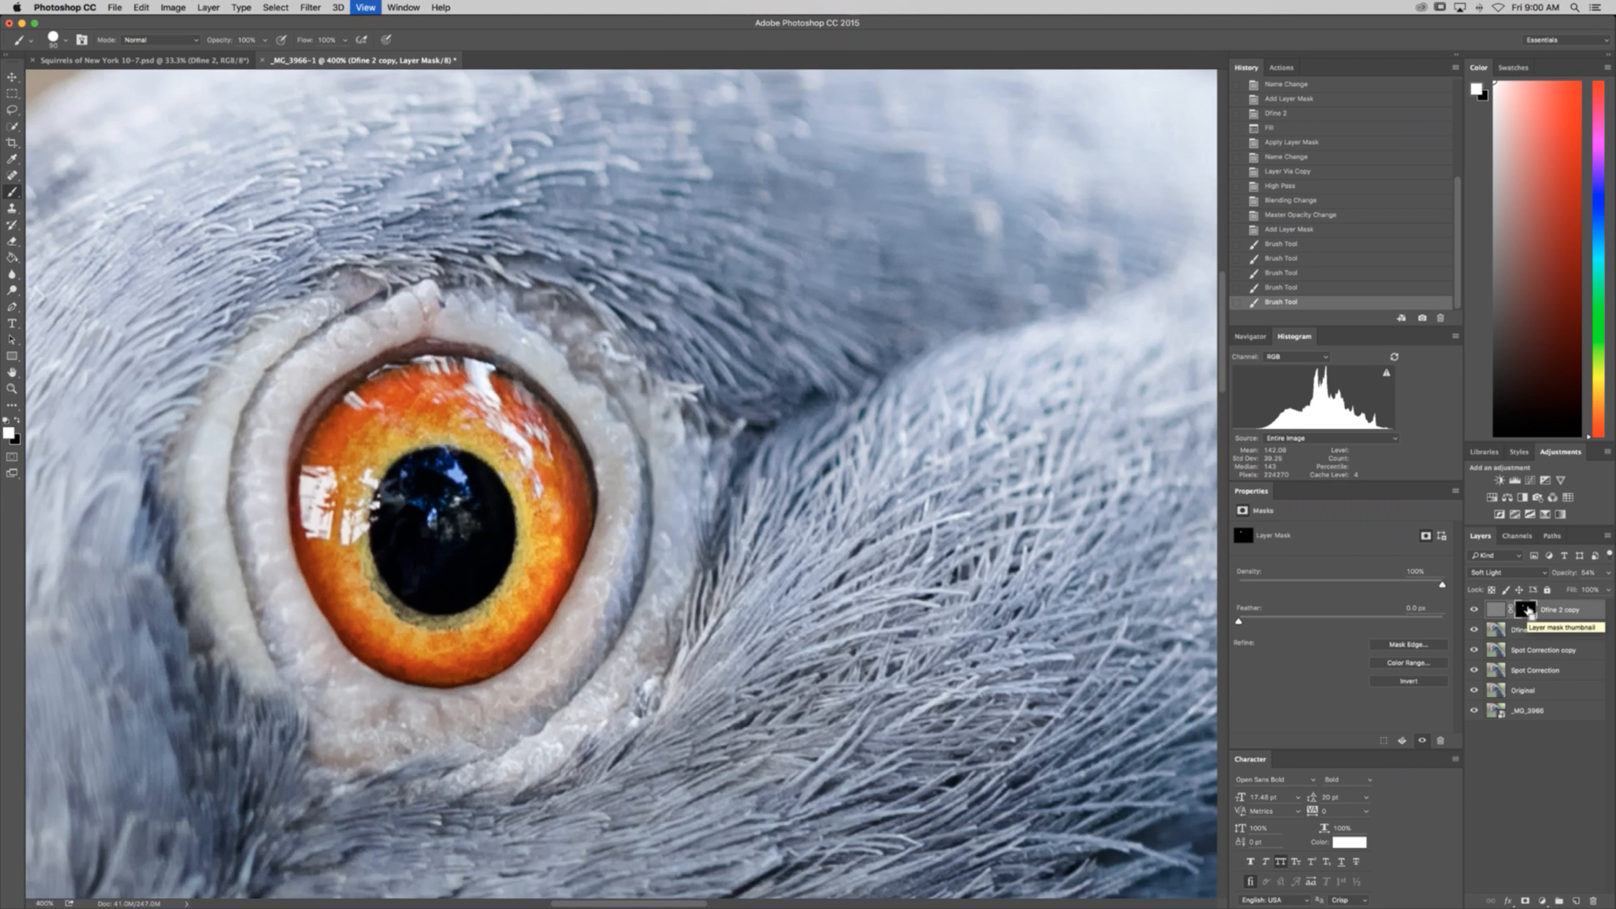
key("super+minus")
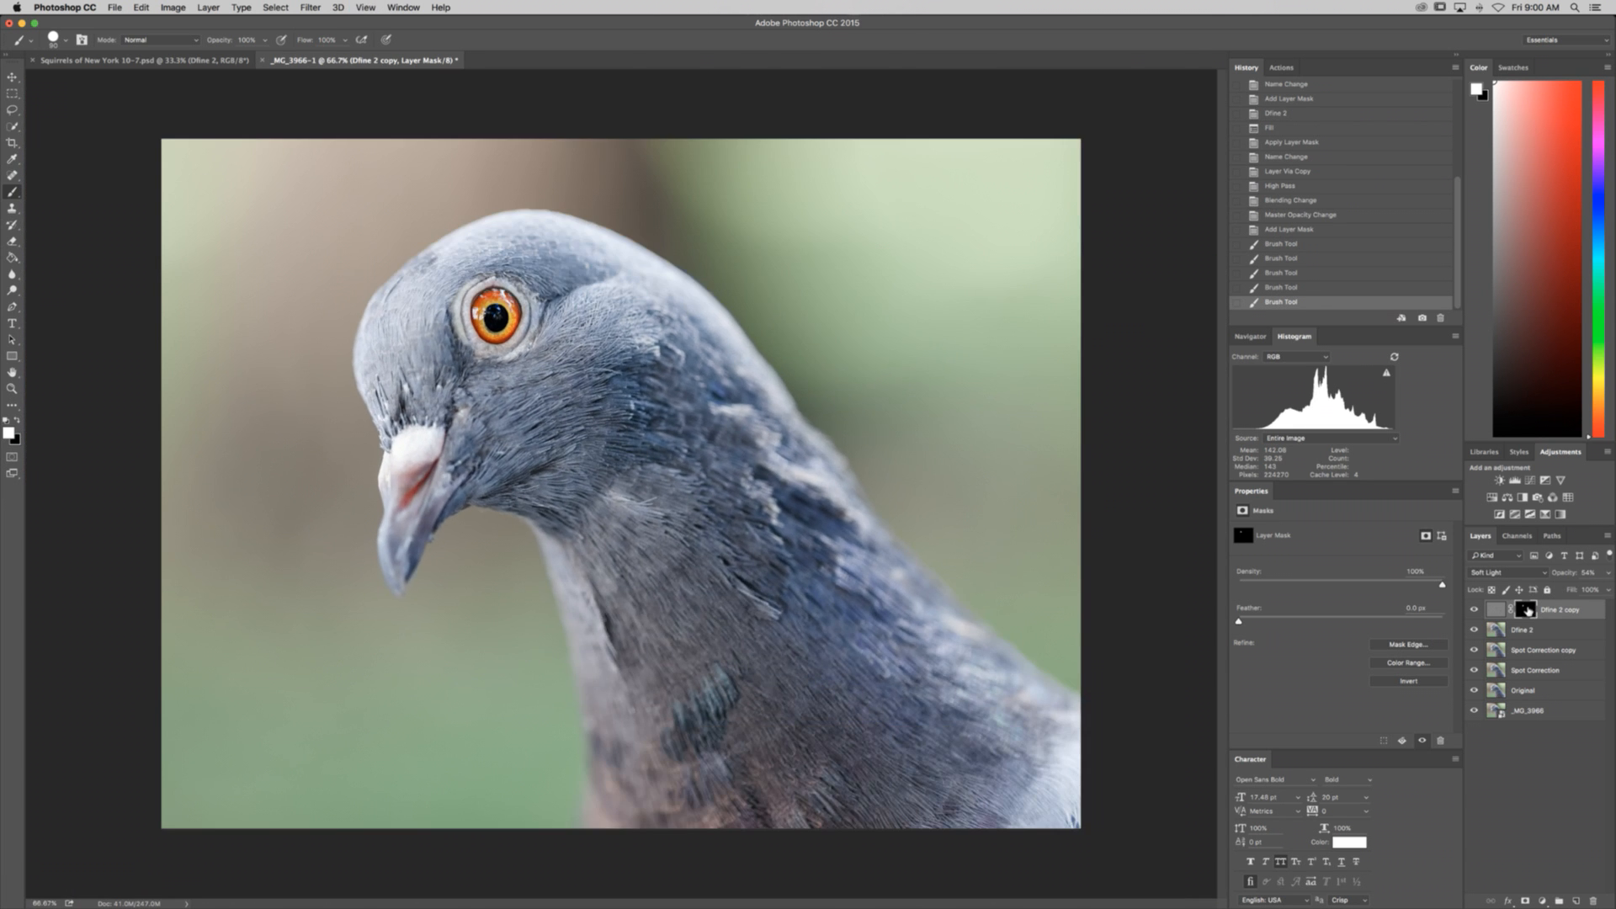
left_click(1476, 611)
left_click(1477, 611)
Step: Desaturate the Dfine 2 copy layer's image content with Hue/Saturation at a saturation of -100
left_click(1496, 610)
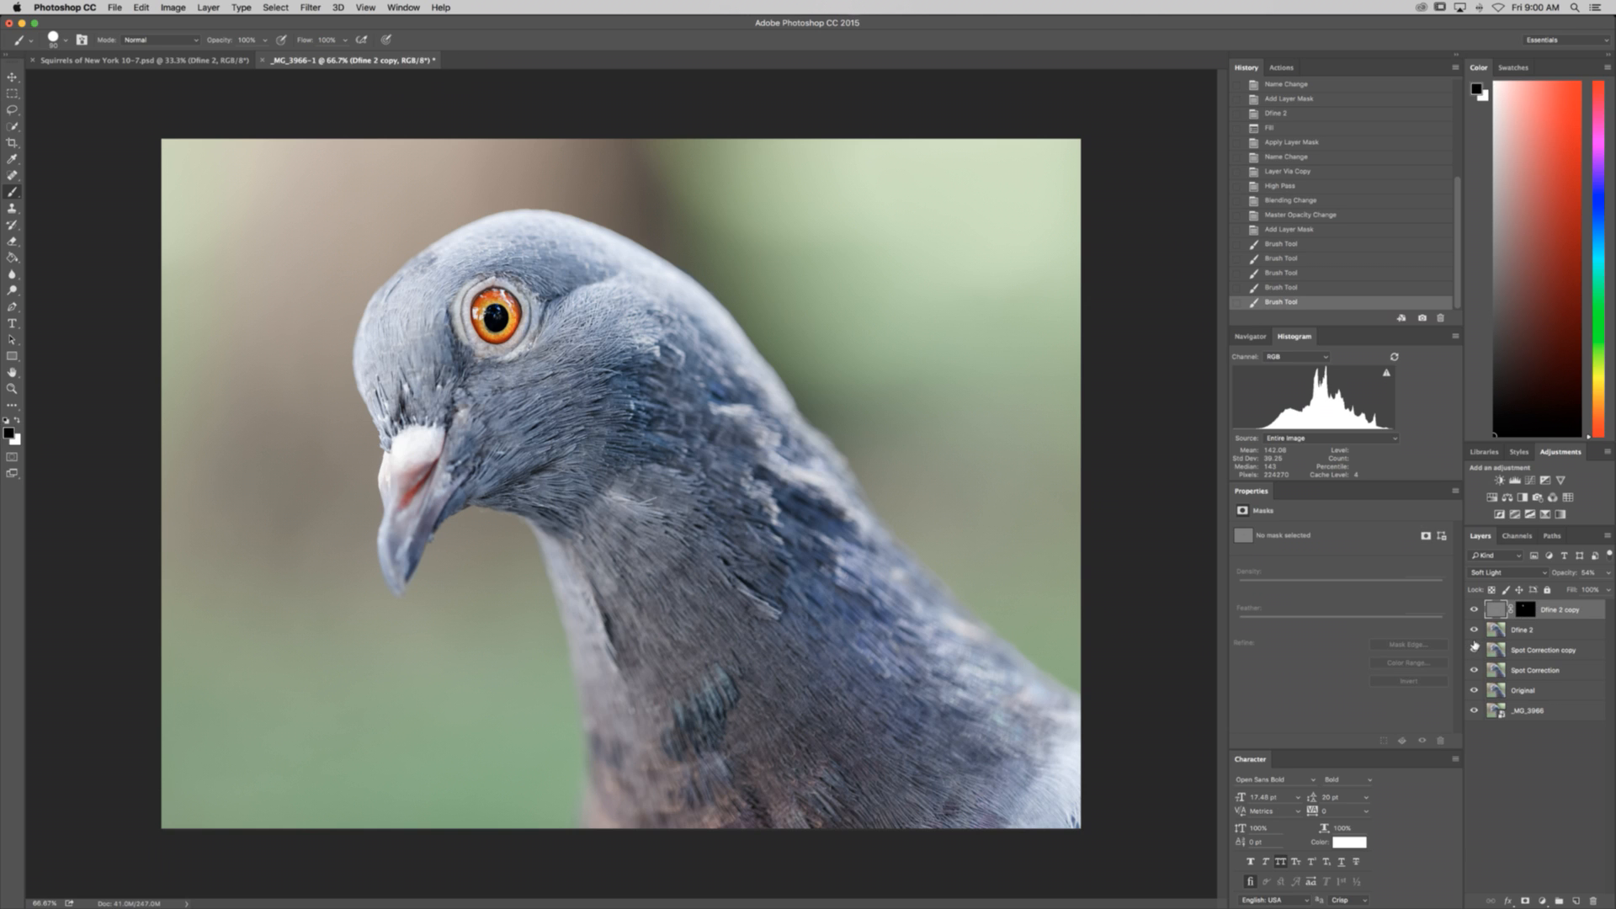
key("super+u")
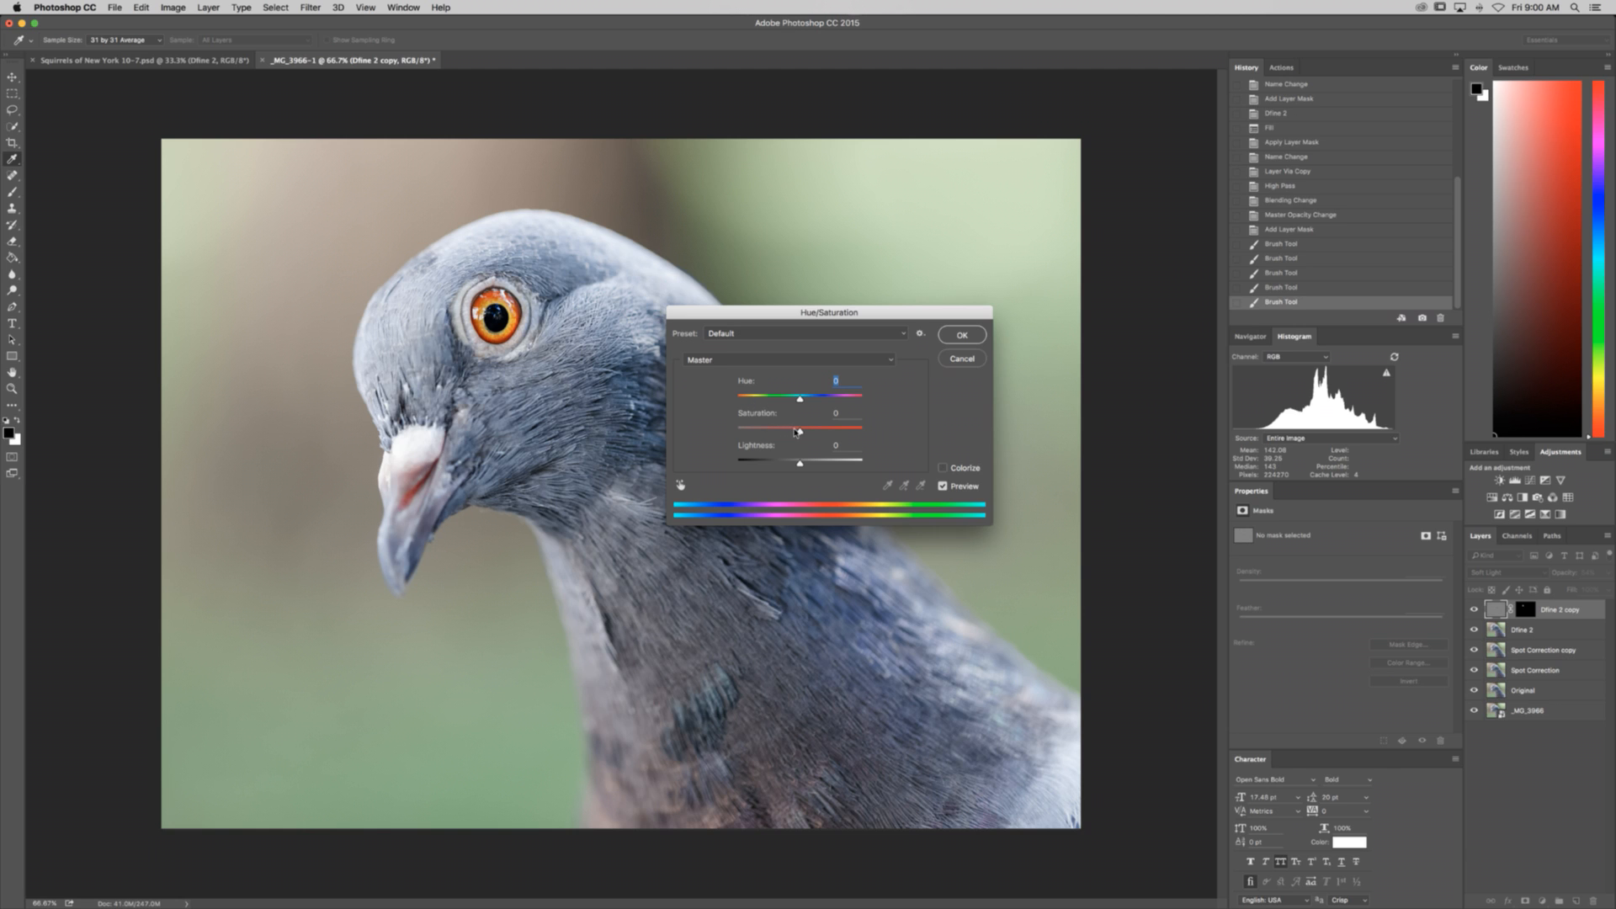
left_click_drag(796, 431, 732, 431)
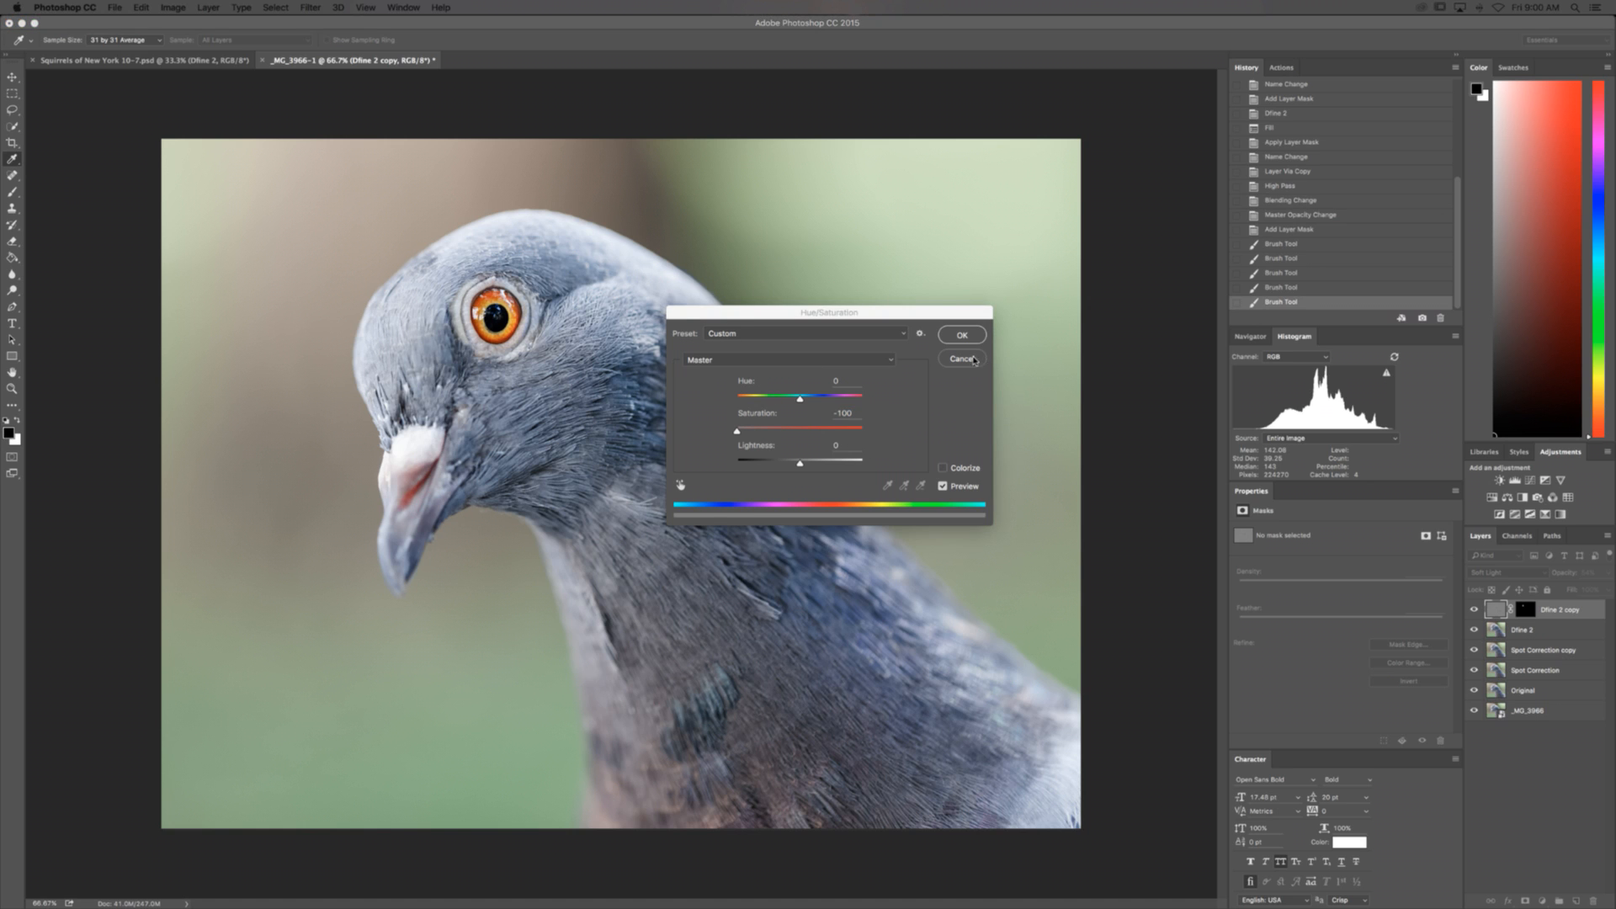
left_click(962, 335)
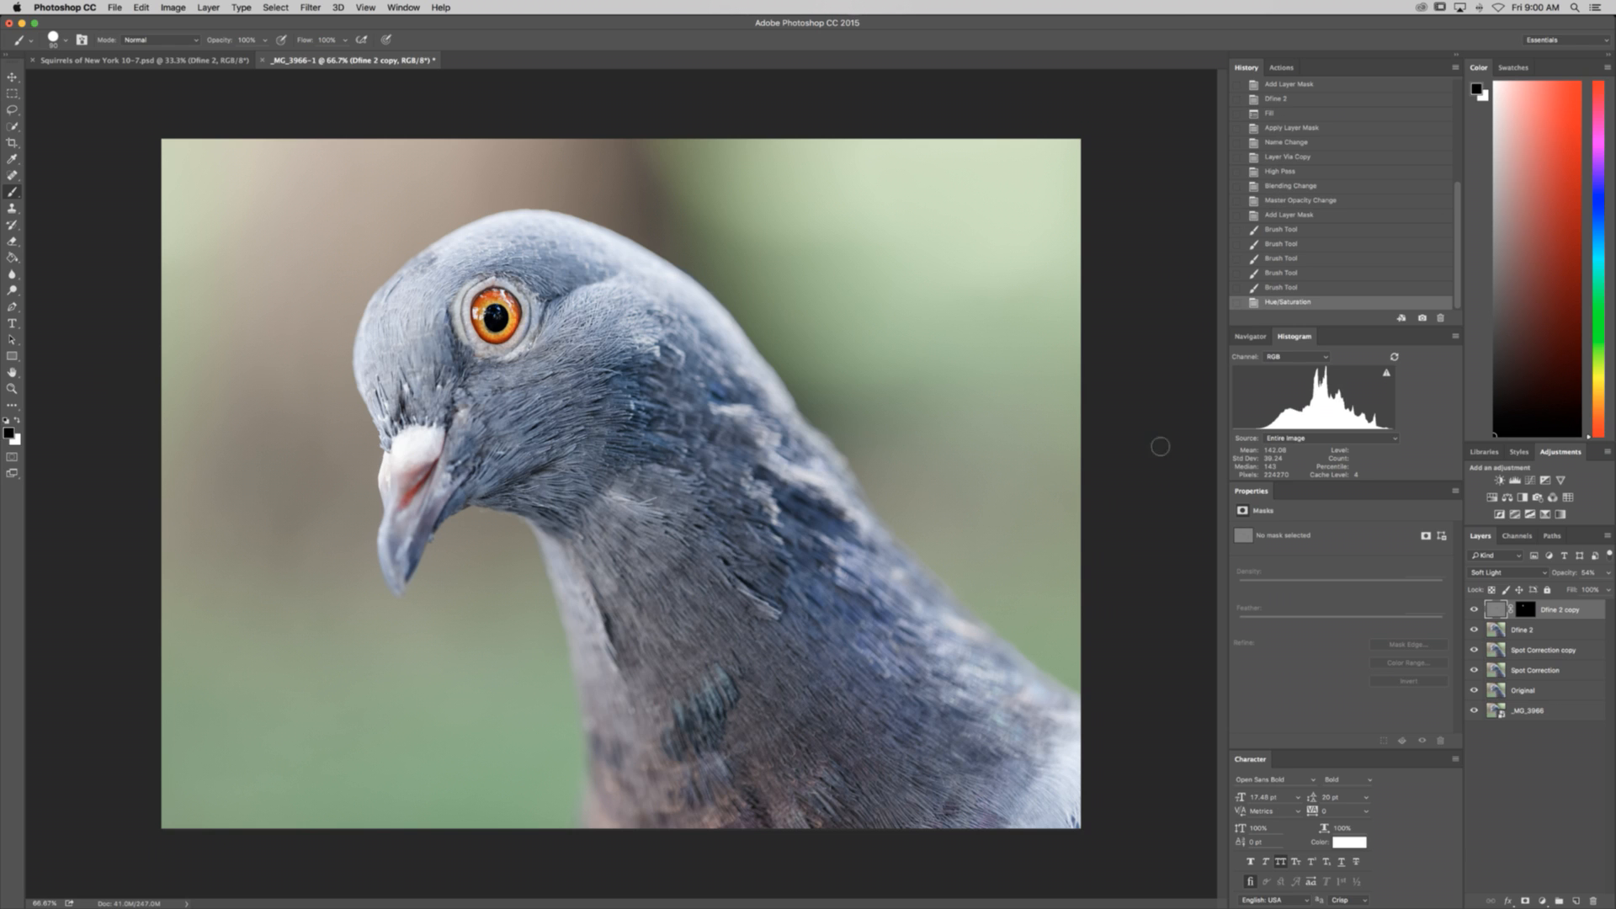
left_click(1167, 455)
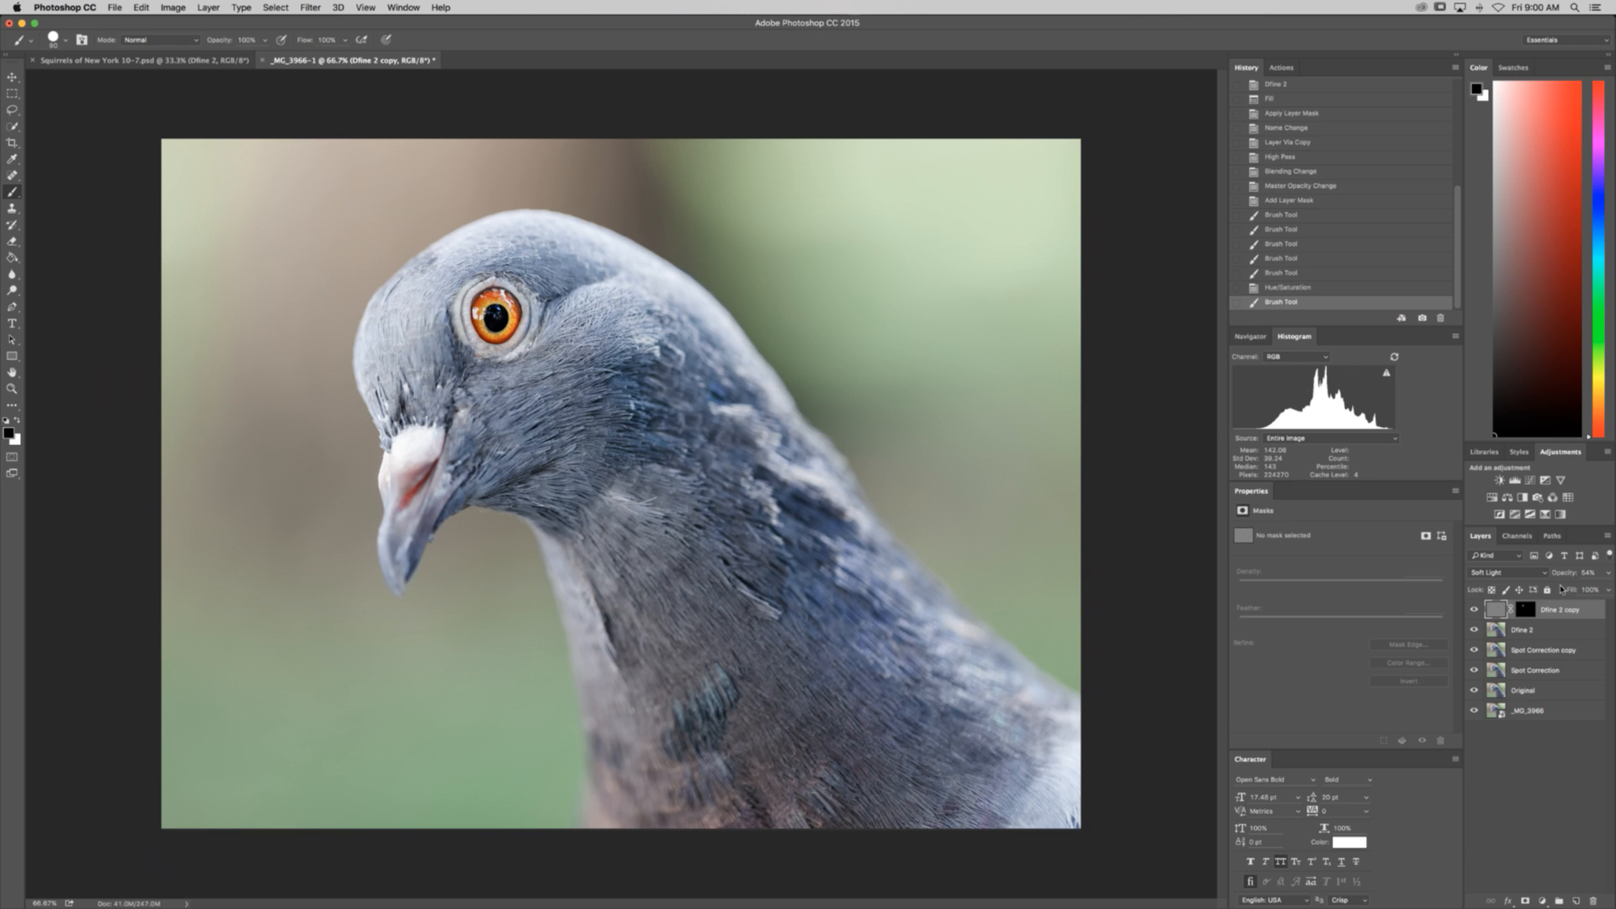
Step: Add a Hue/Saturation adjustment layer above the sharpening layer and set its master saturation to -14
left_click(1499, 497)
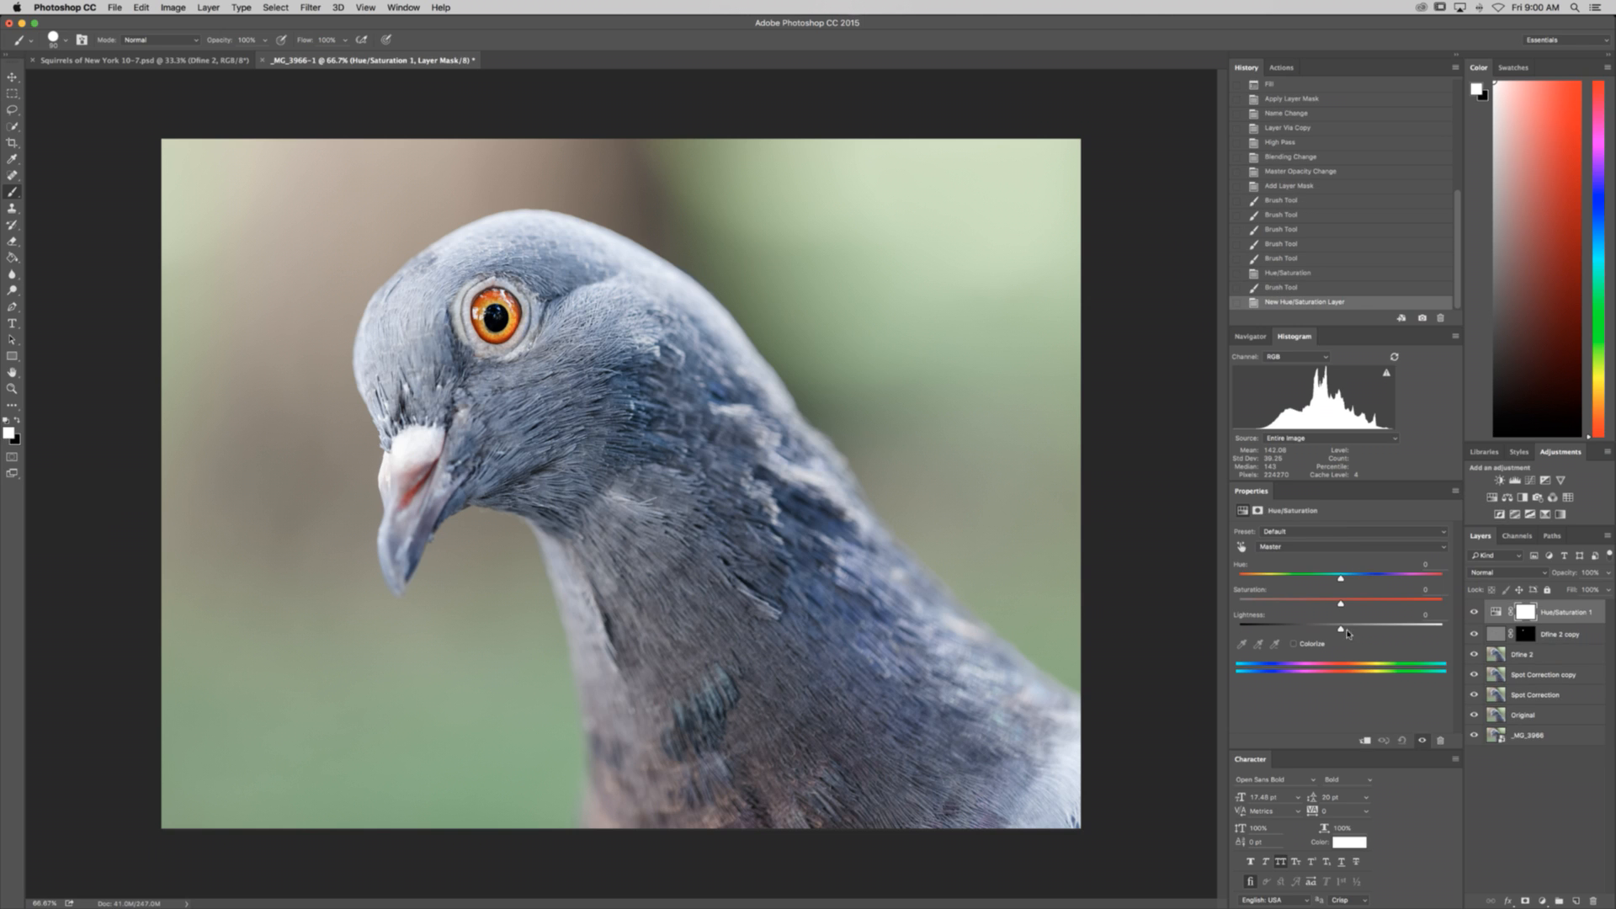
left_click_drag(1341, 606, 1389, 606)
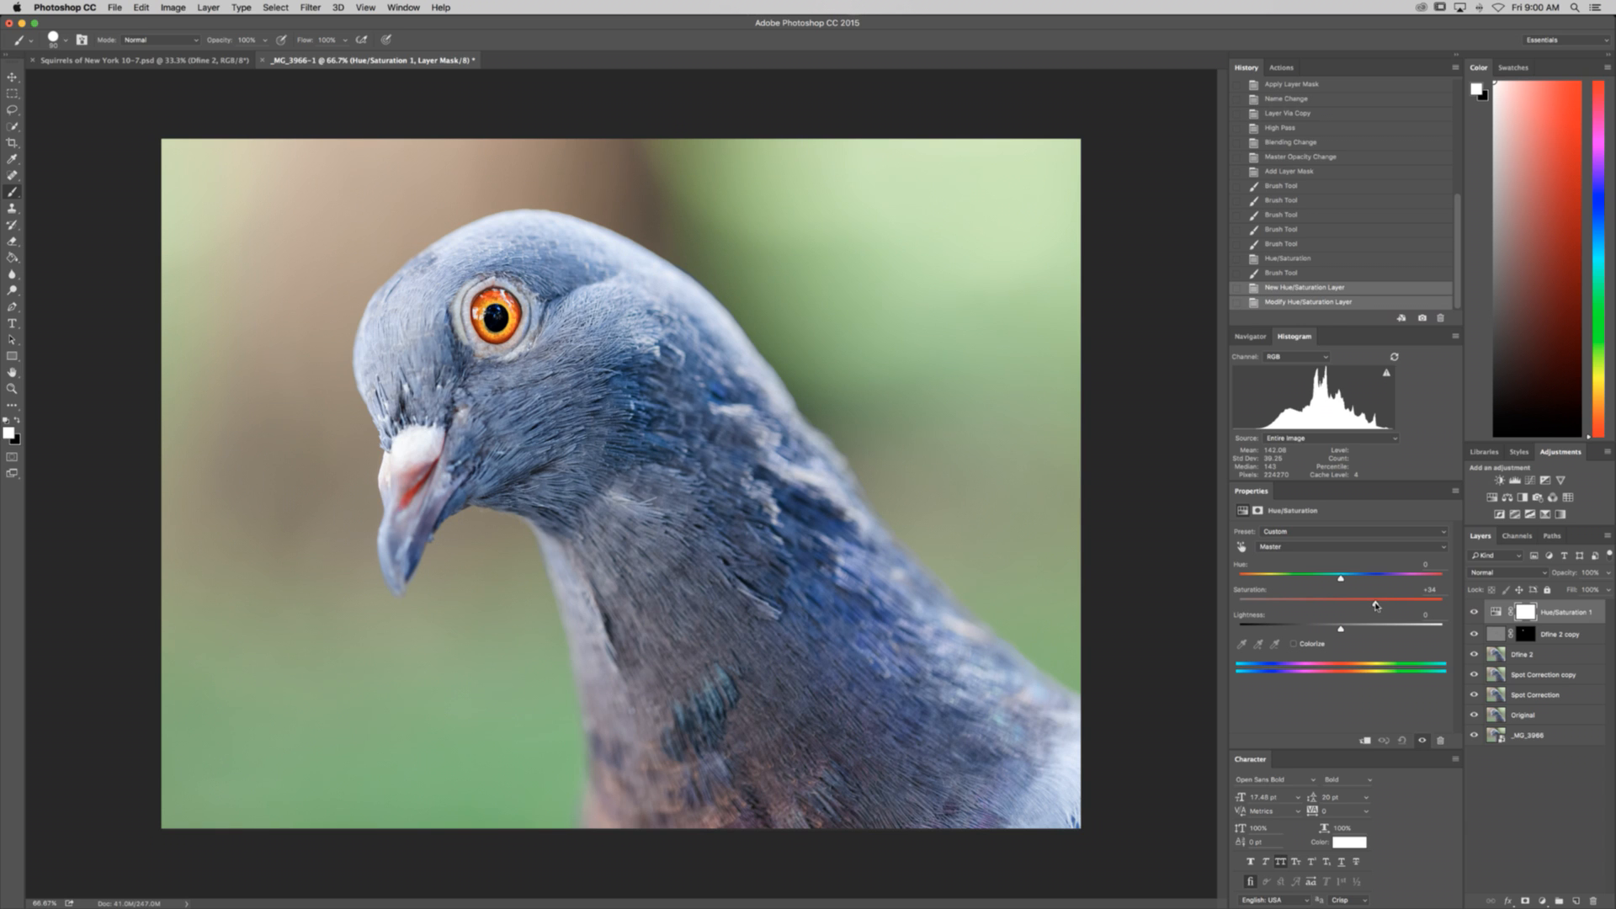
left_click_drag(1375, 605, 1327, 606)
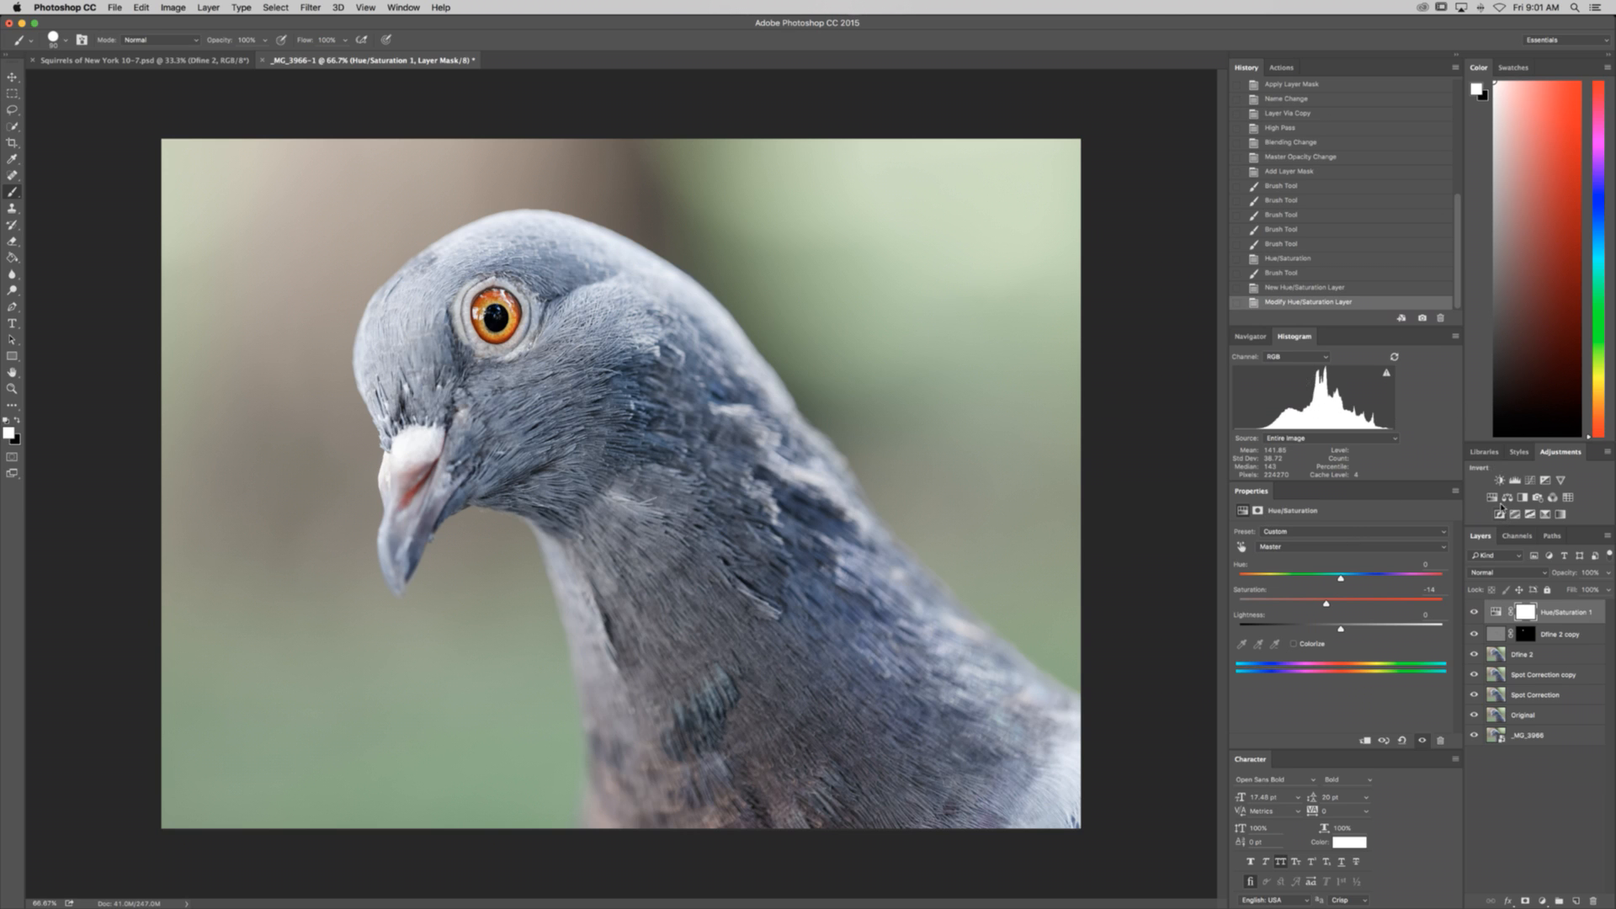
Step: Add a Curves adjustment layer and shape the RGB curve with shadow, midtone and highlight points to darken the image slightly
left_click(1530, 480)
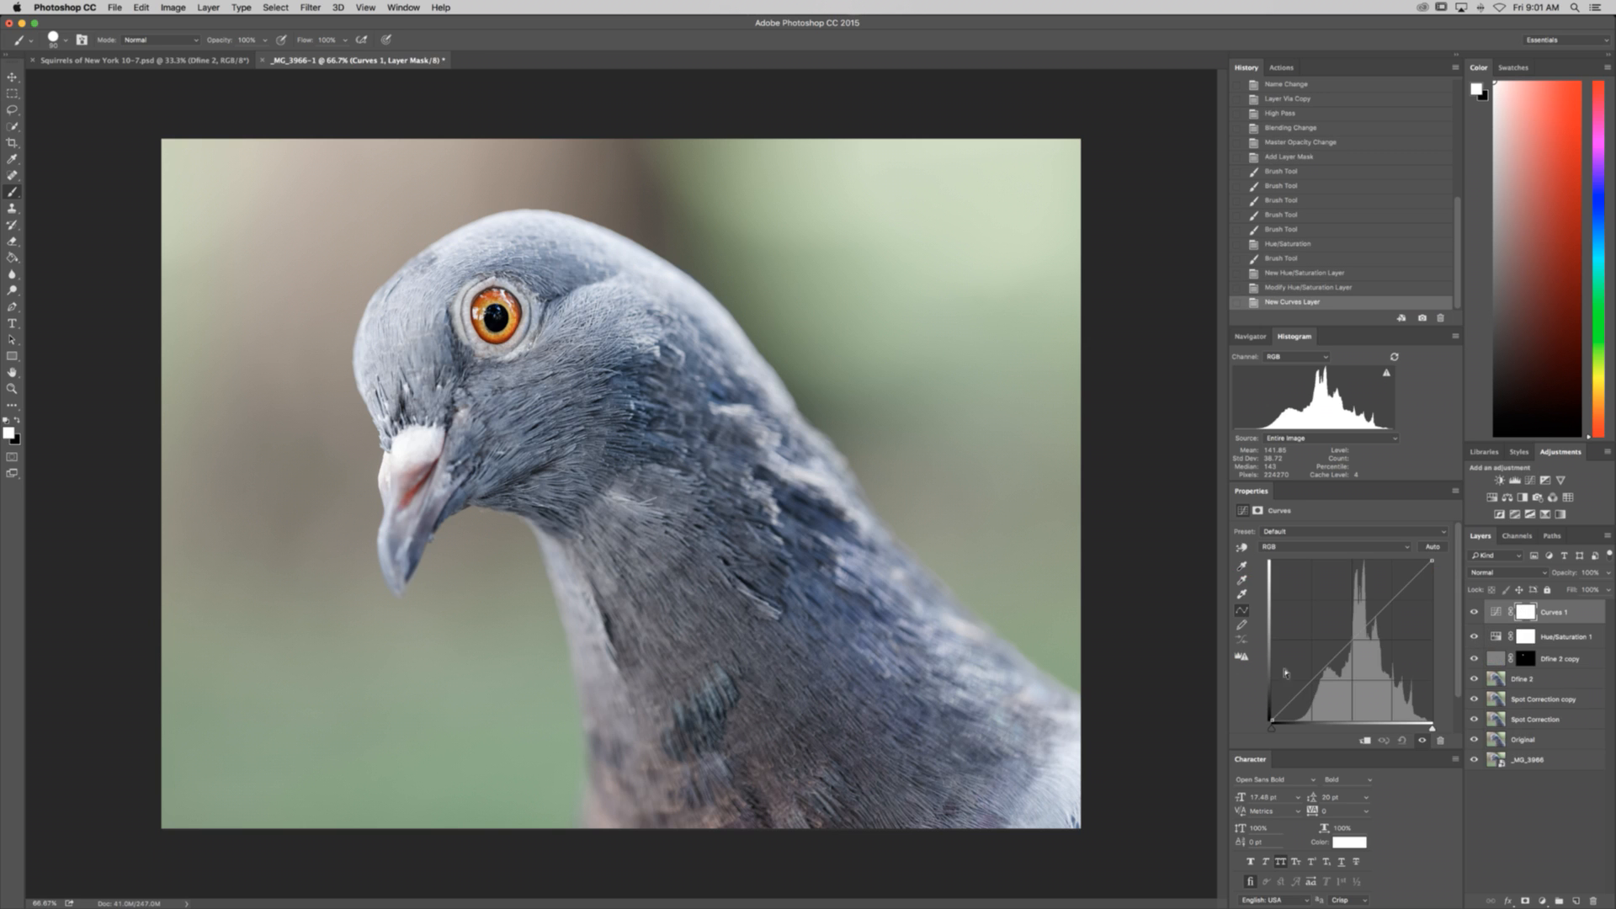
left_click(1294, 701)
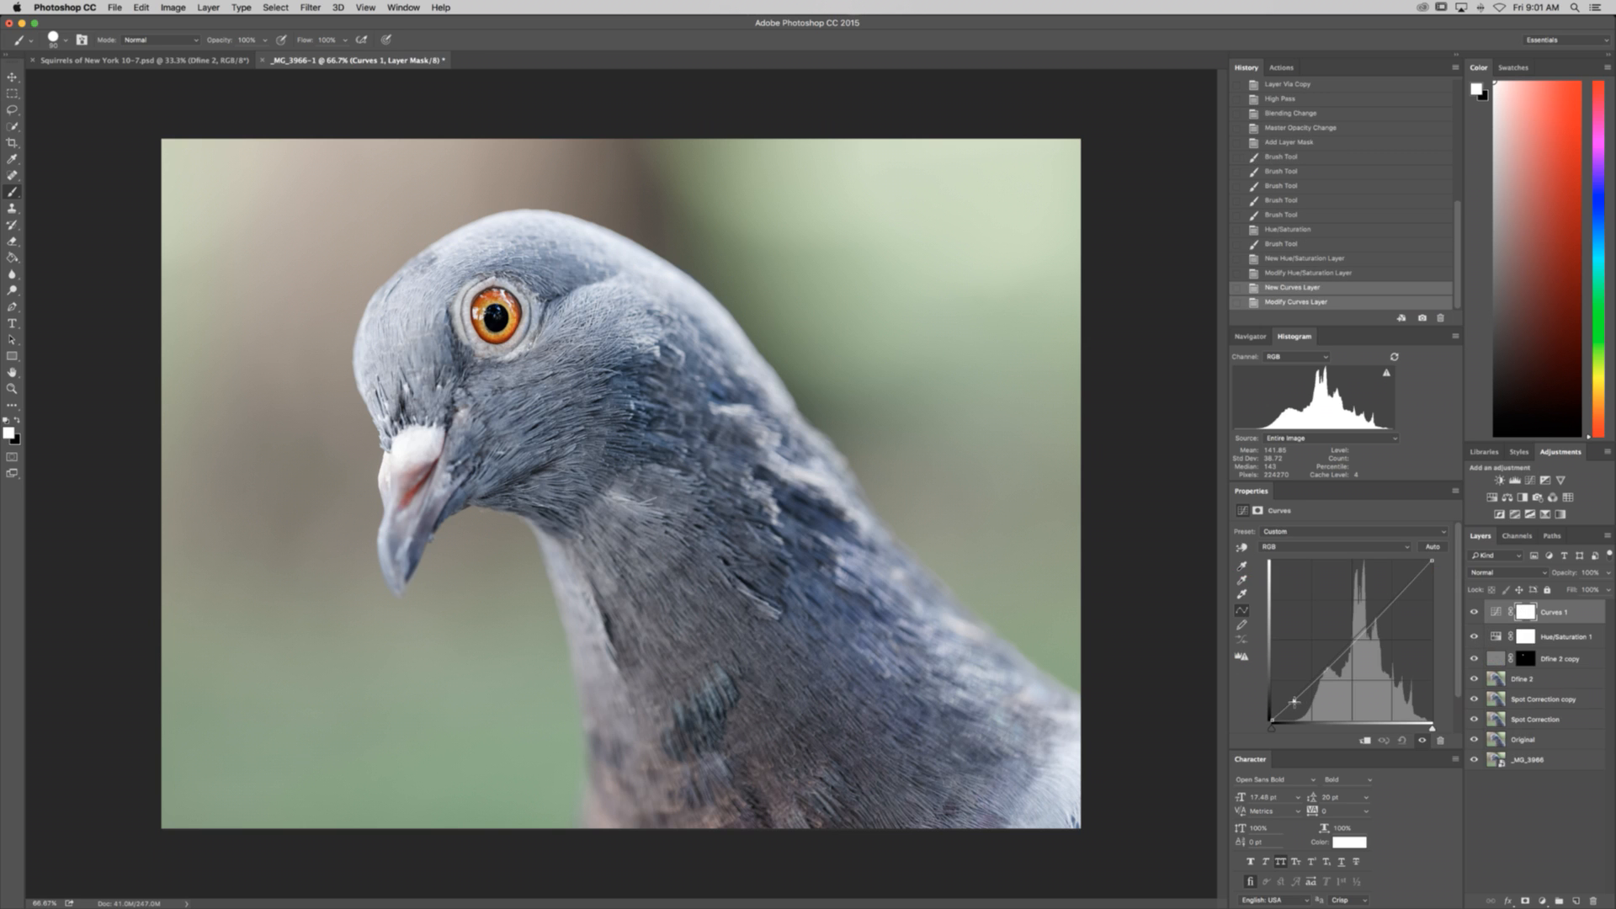
left_click_drag(1294, 702, 1293, 702)
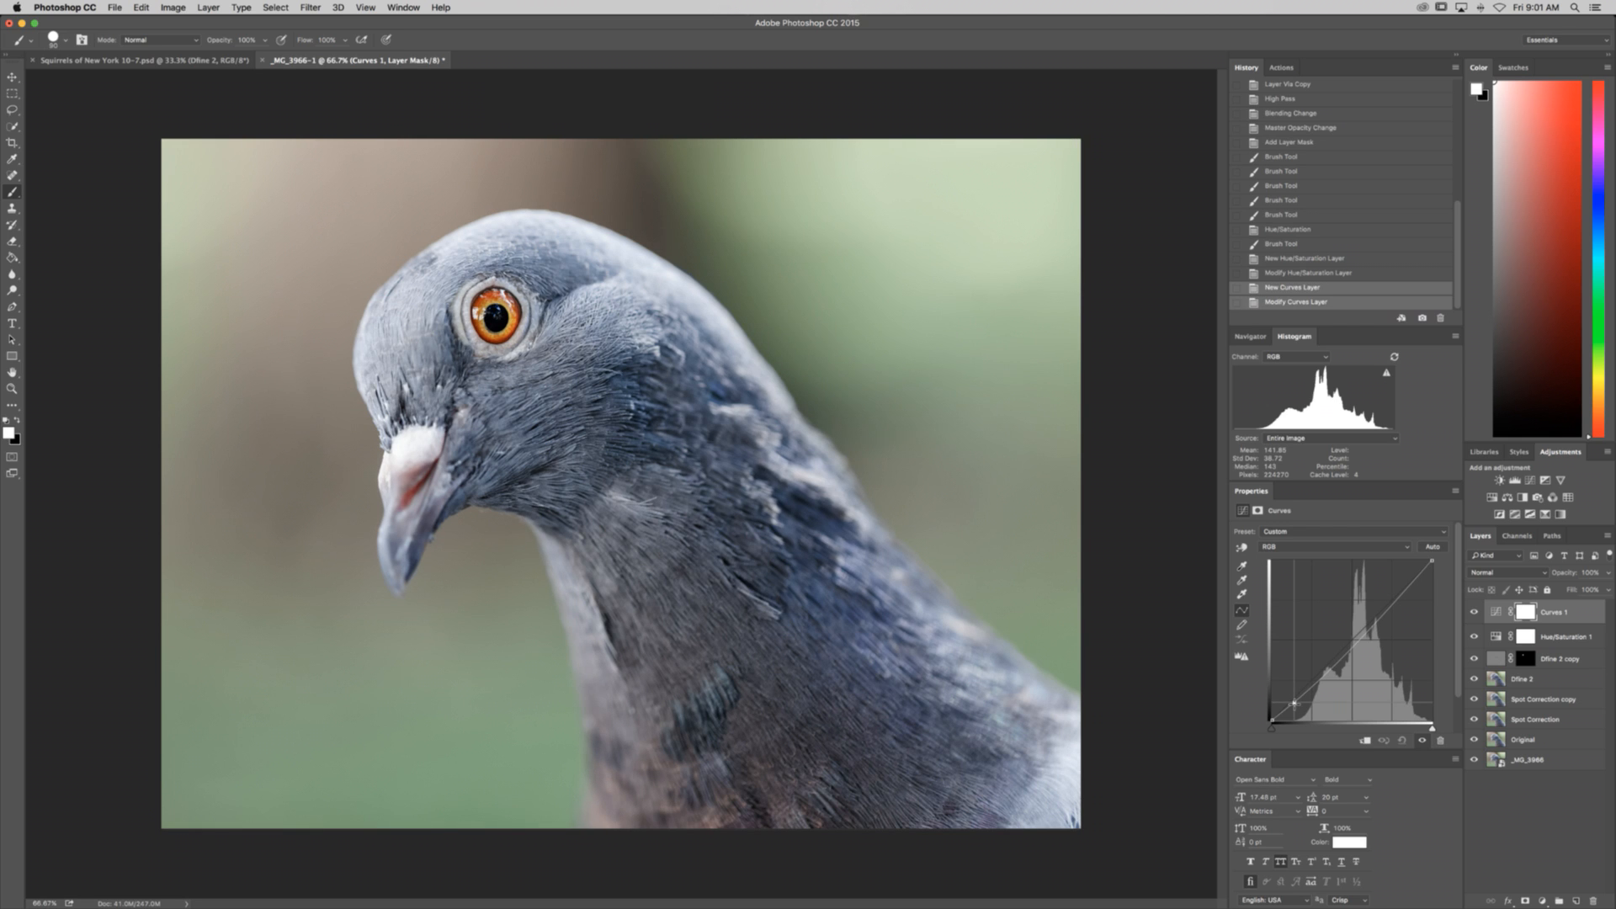
left_click(1351, 648)
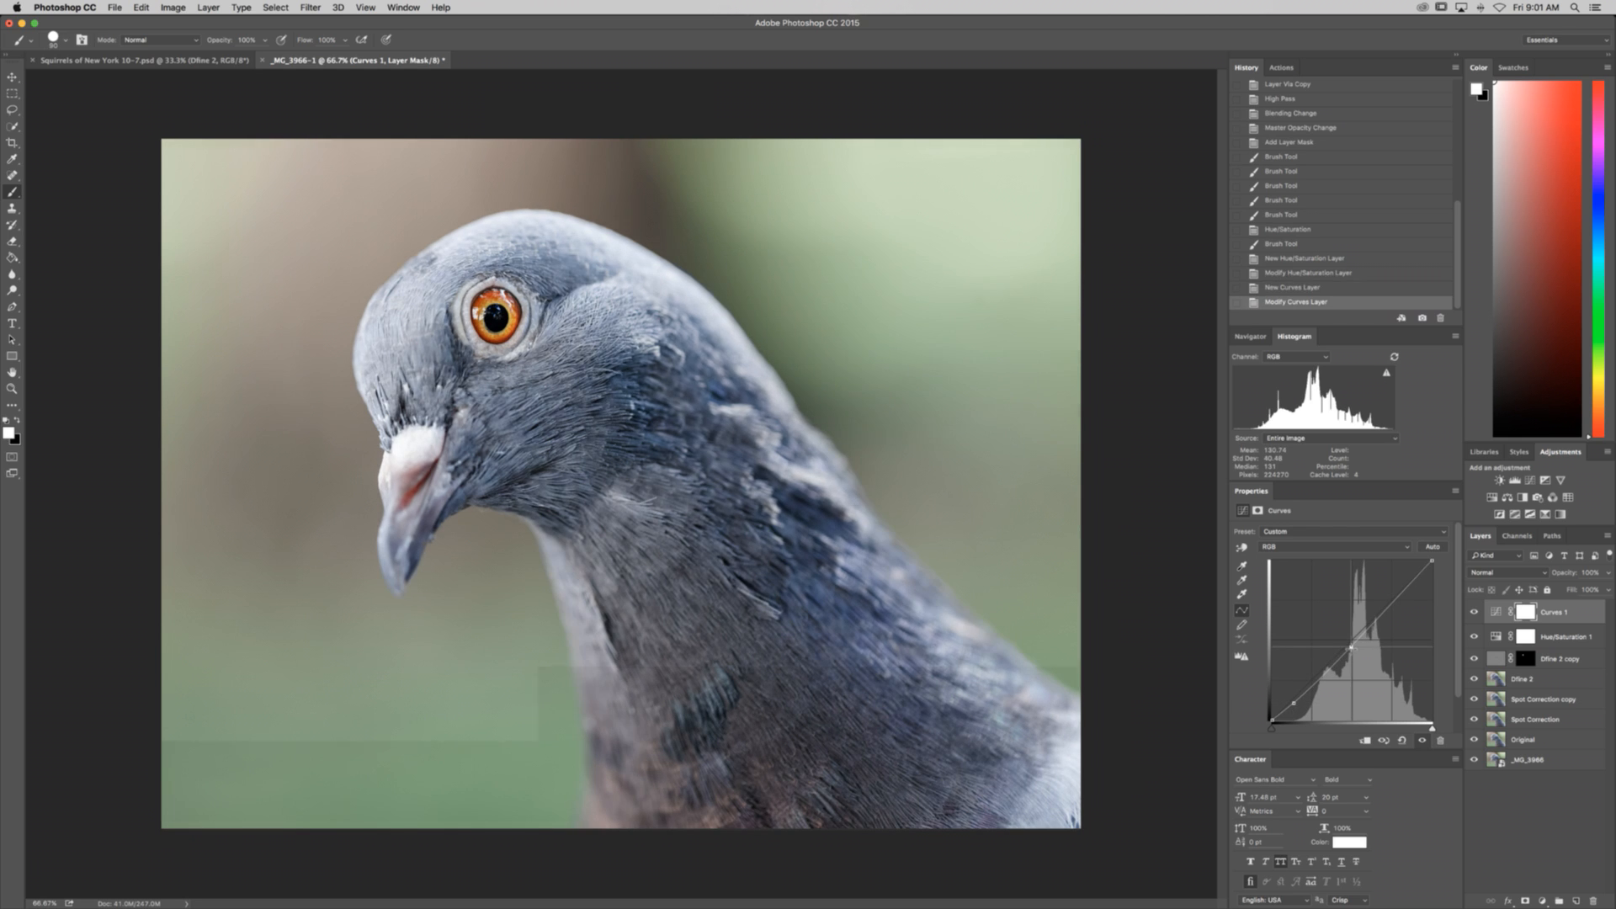
left_click(1418, 580)
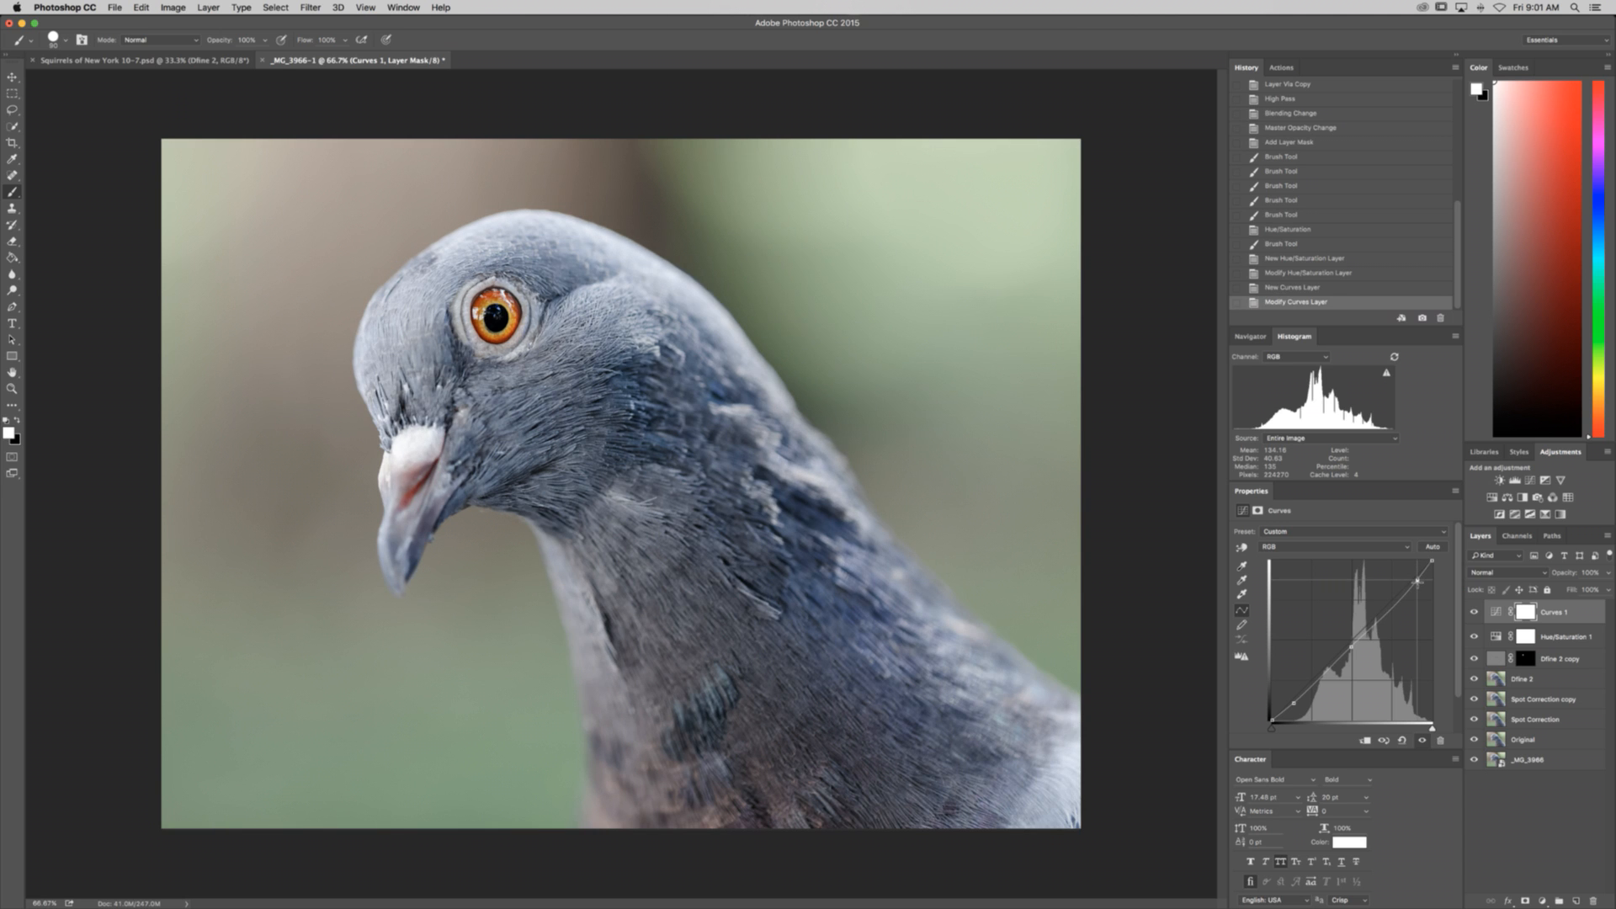
Step: Reduce the opacity of the Curves 1 layer and compare the image with the adjustment hidden and shown
left_click(1475, 612)
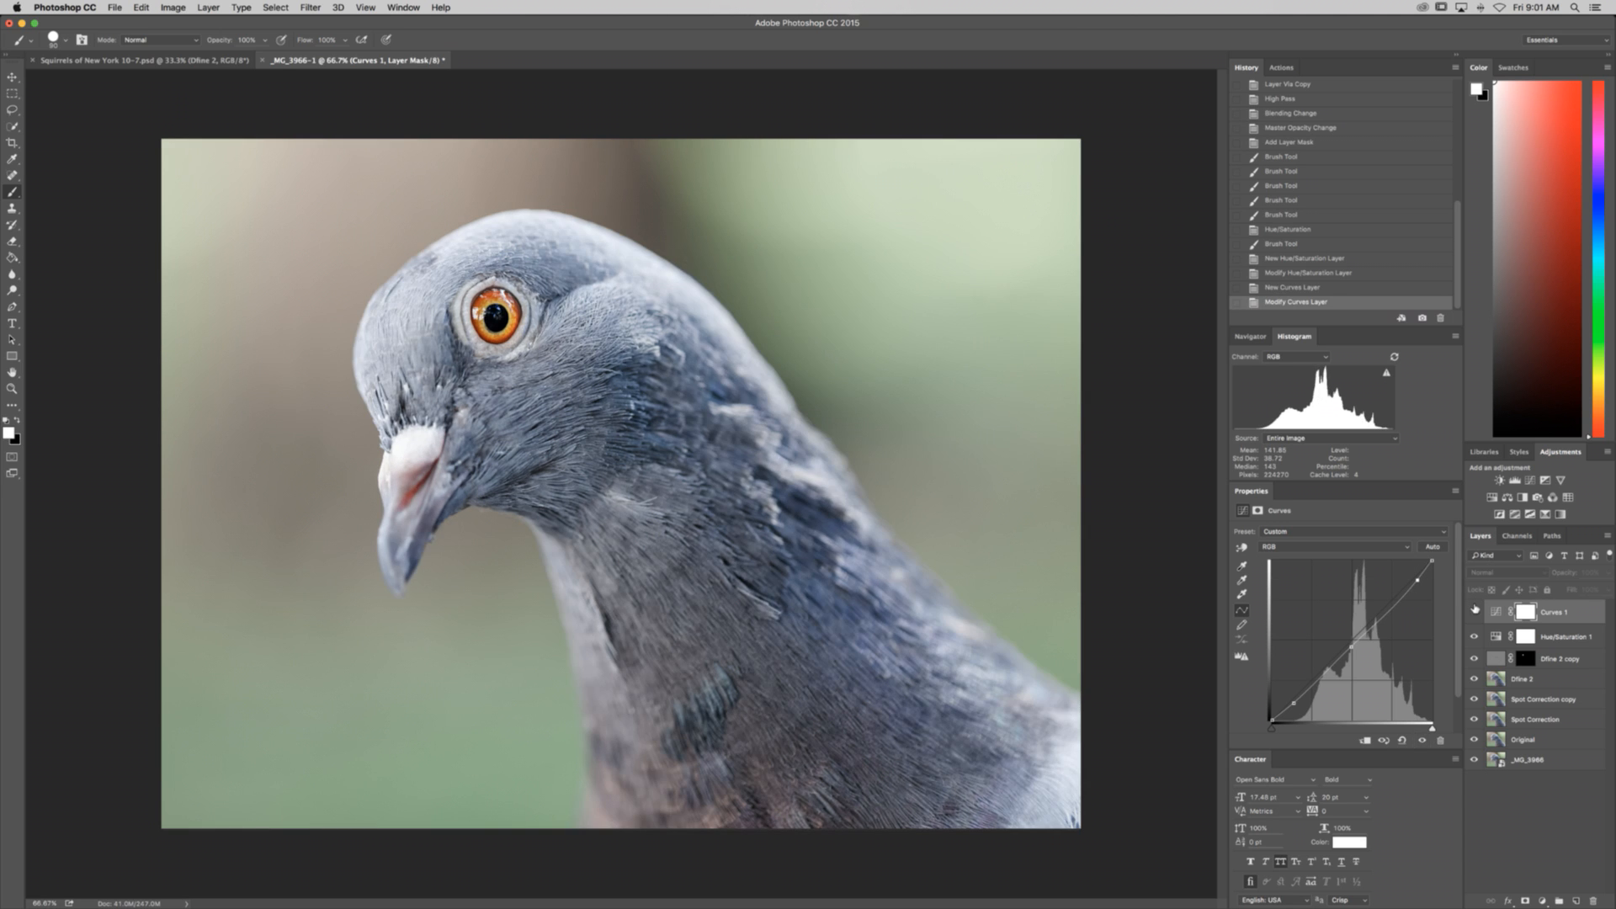
left_click(1475, 611)
left_click(1607, 576)
left_click_drag(1607, 588, 1564, 592)
left_click(1475, 612)
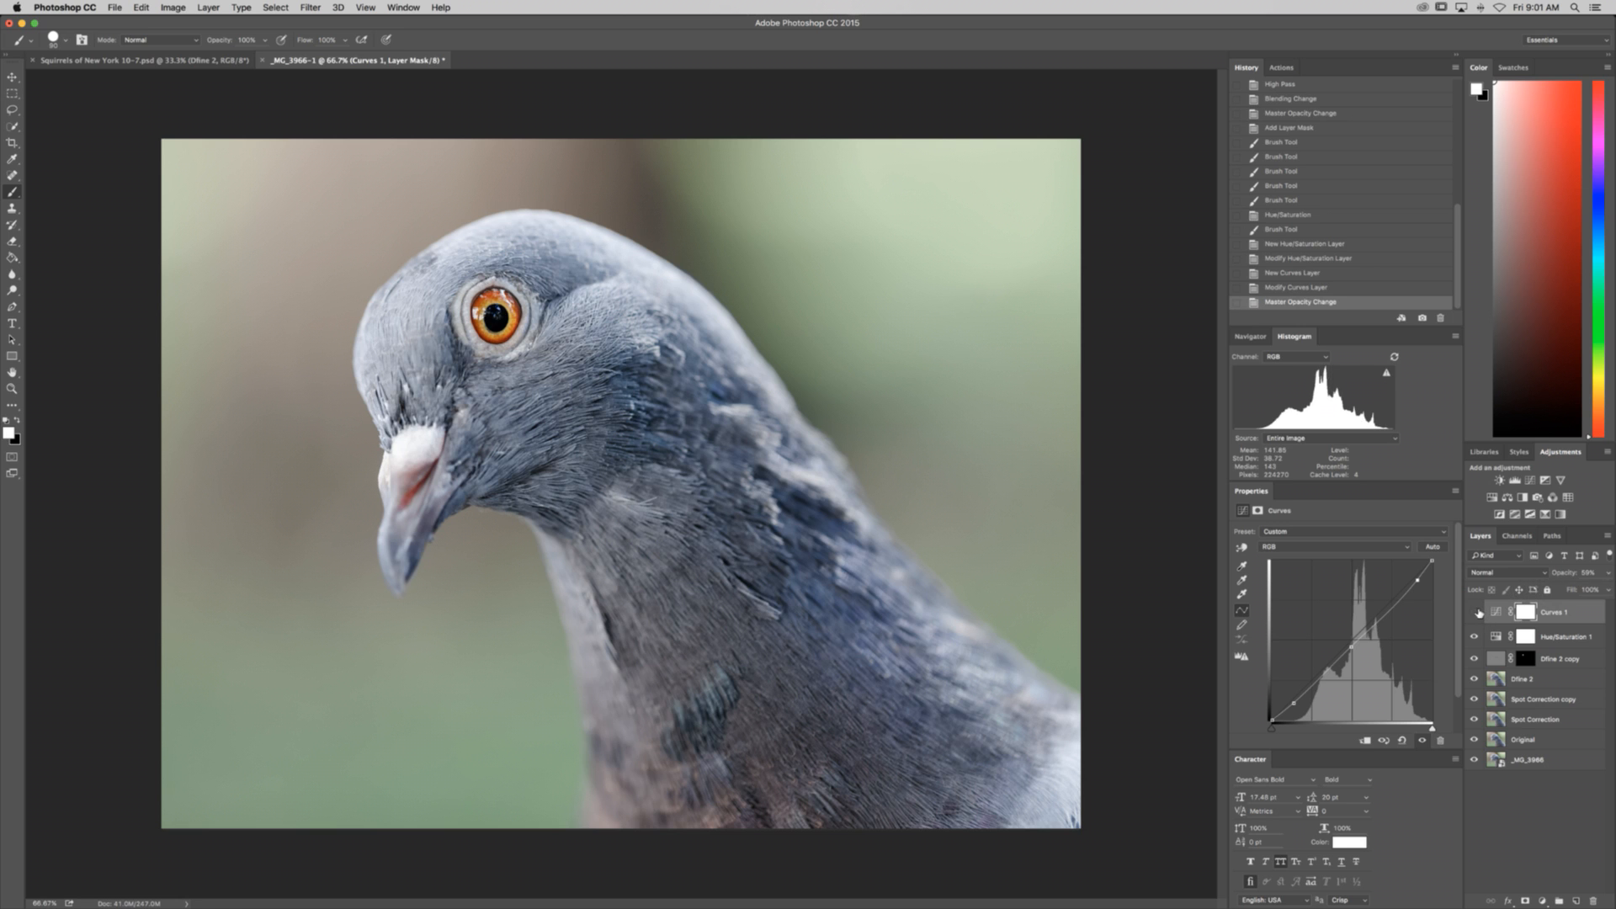
left_click(1475, 612)
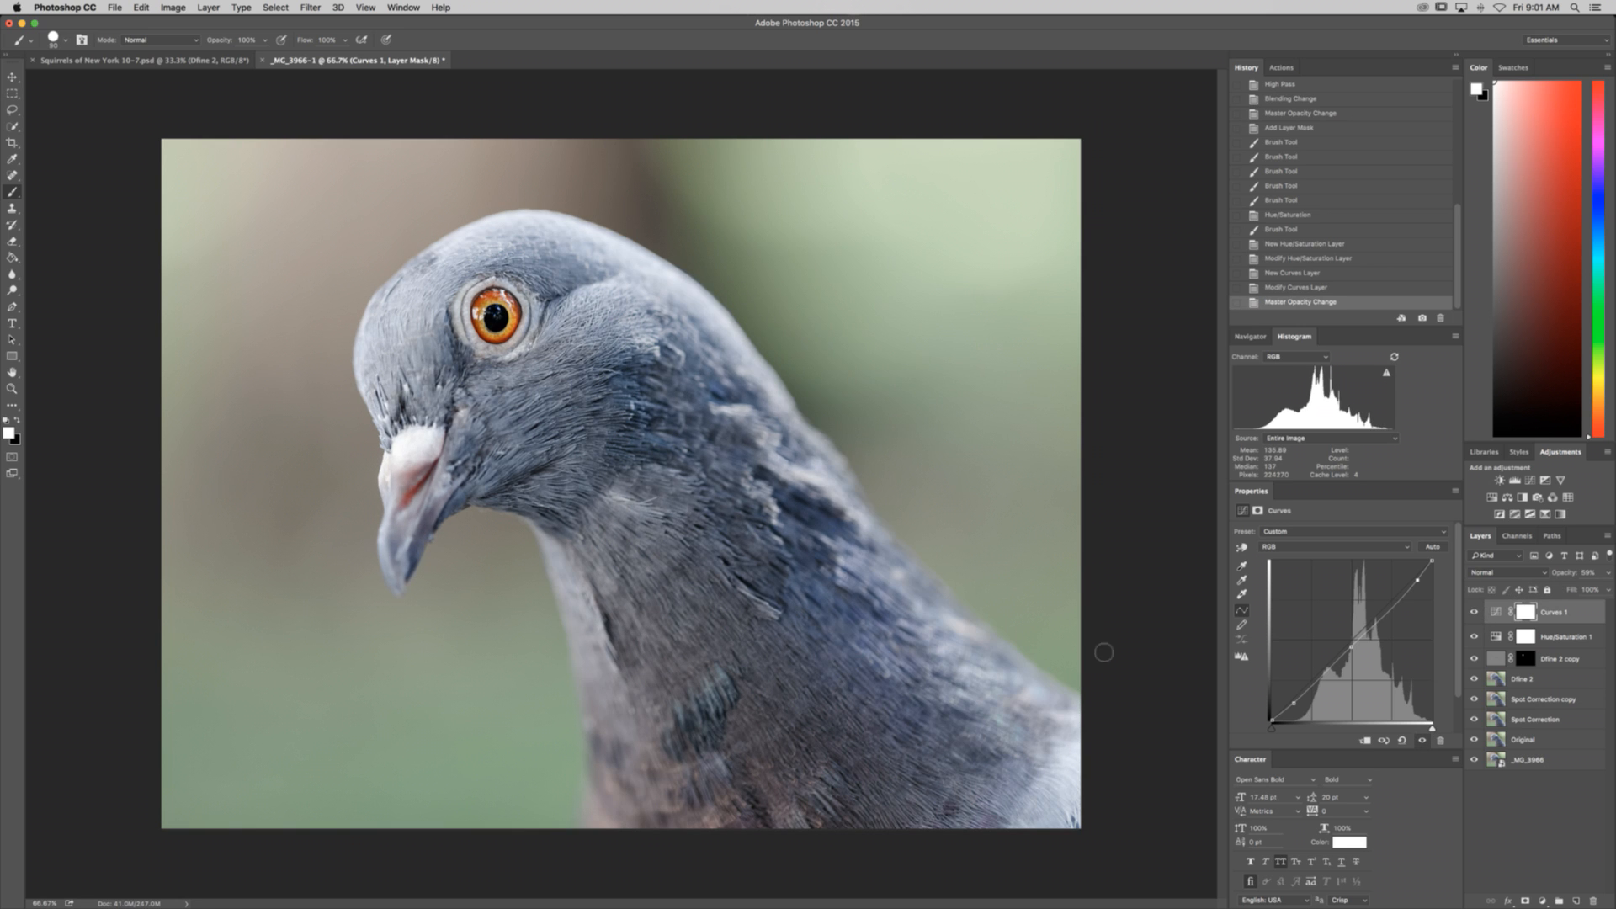
Step: Choose the No Future Photography logo brush preset and make the Dfine 2 layer active for painting
left_click(54, 37)
left_click(87, 134)
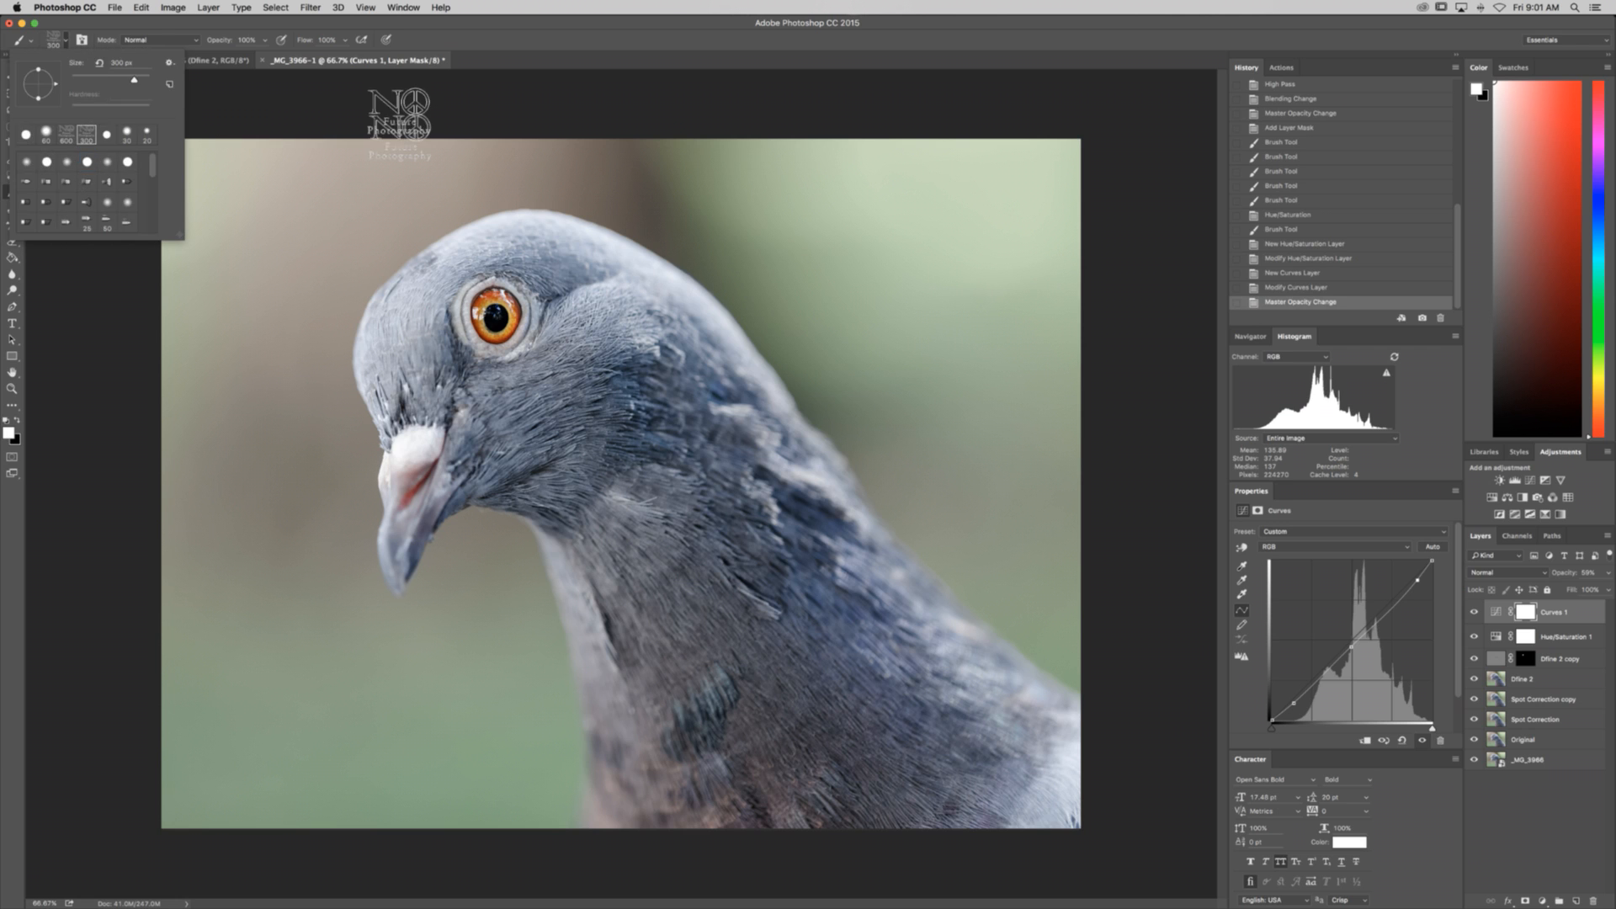
left_click(399, 114)
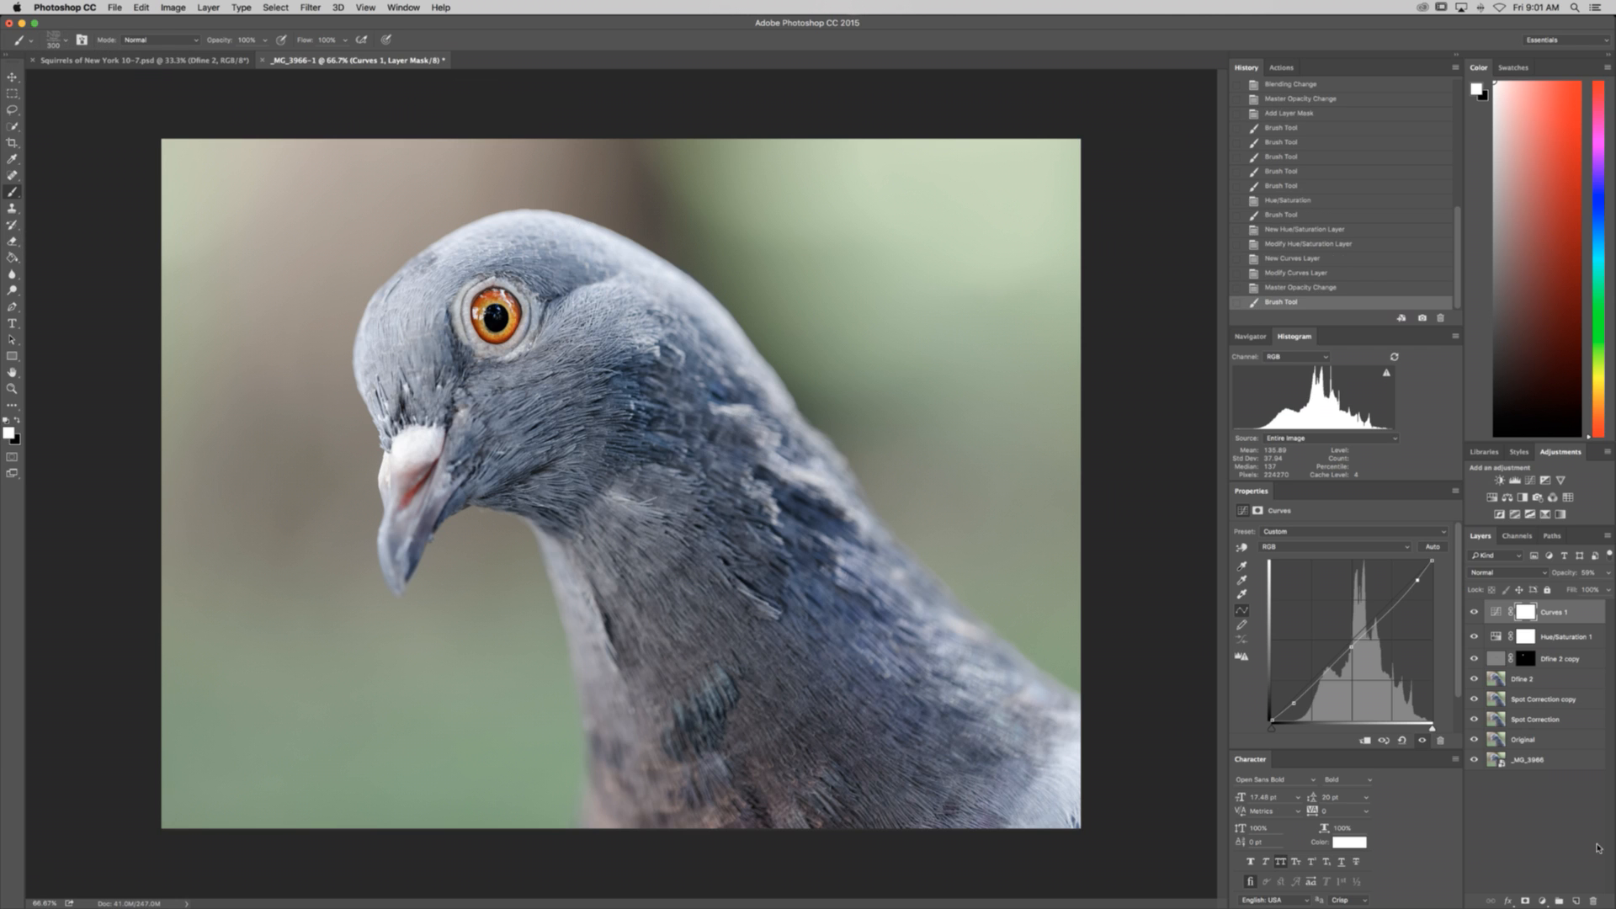
left_click(1583, 677)
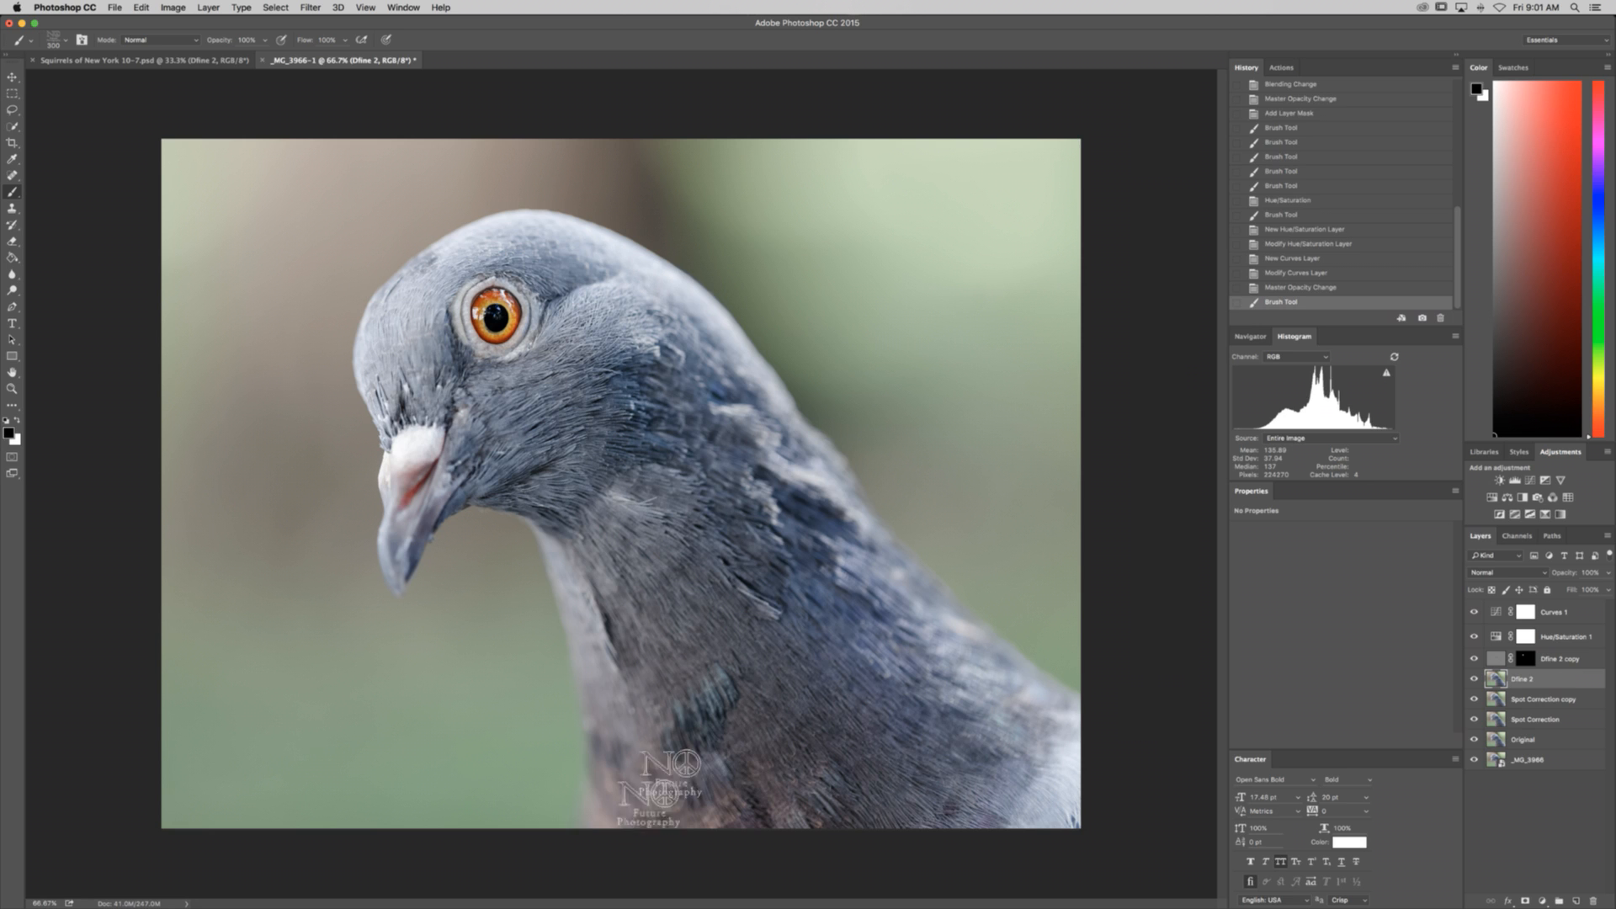
Step: Adjust the logo brush size, set its opacity to 60%, and stamp the black watermark in the photo's lower-left corner
key("bracketright")
key("bracketright")
key("bracketright")
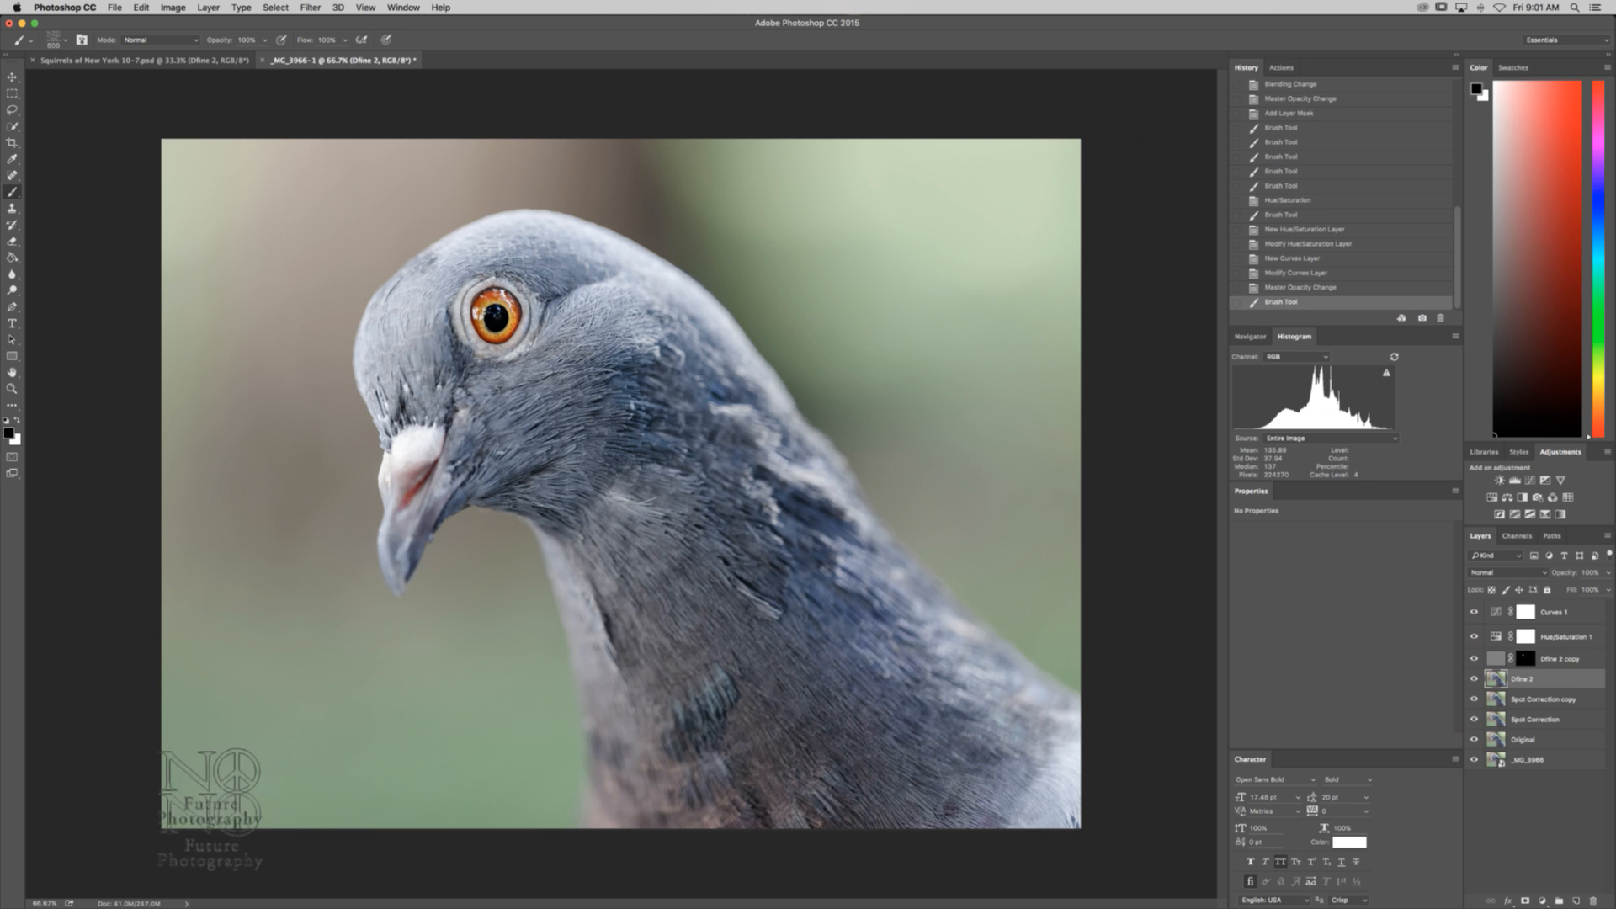
key("bracketleft")
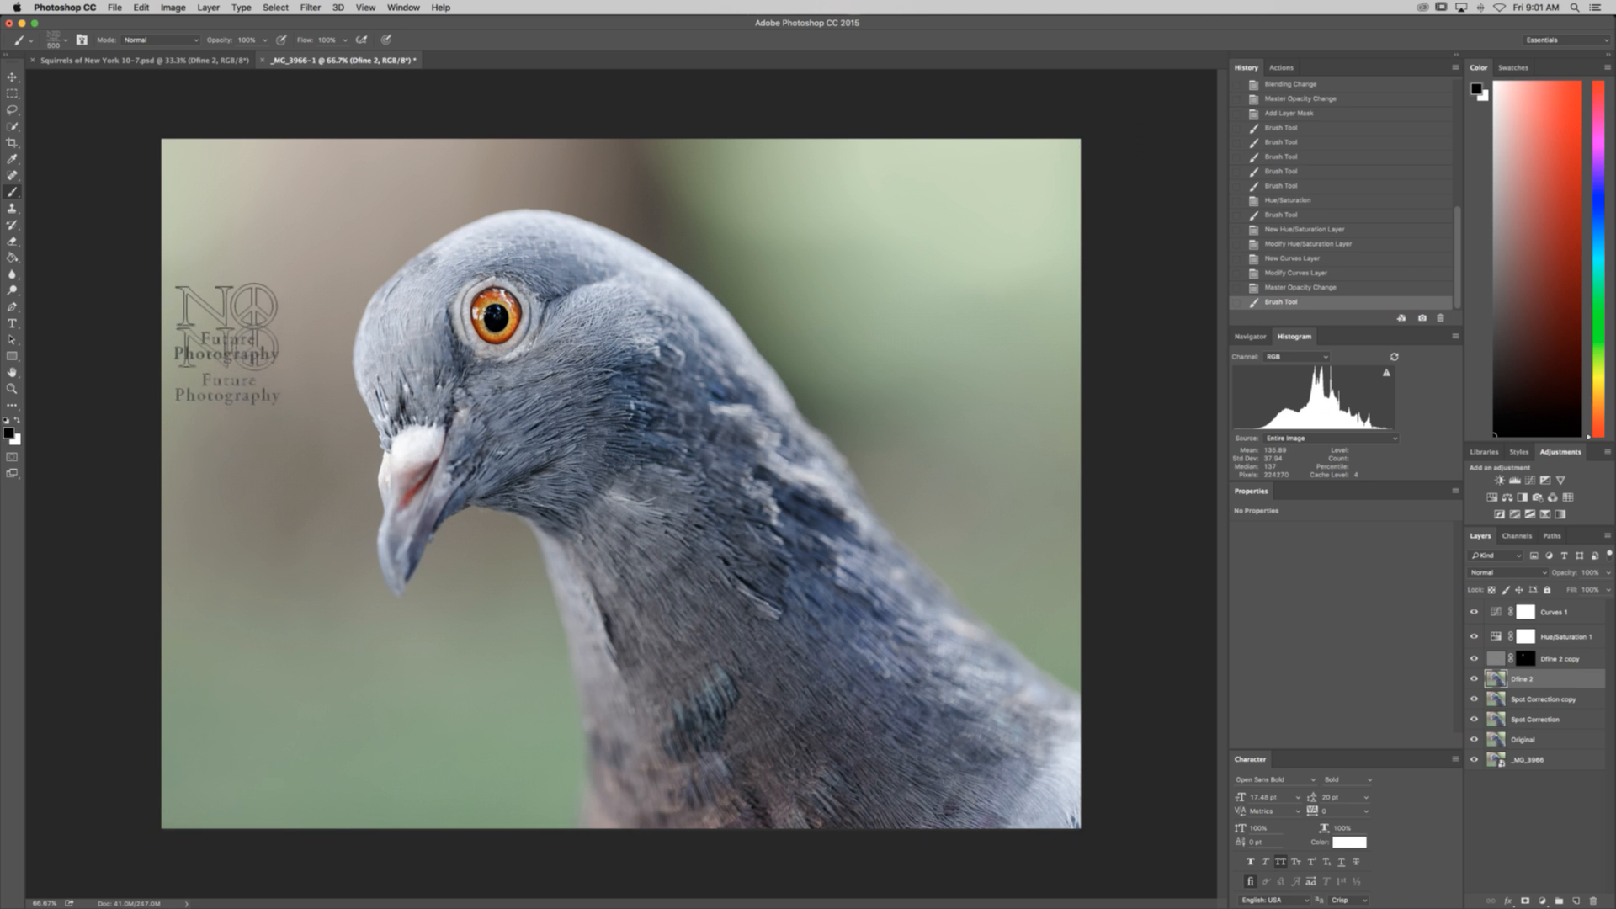
key("6")
key("bracketleft")
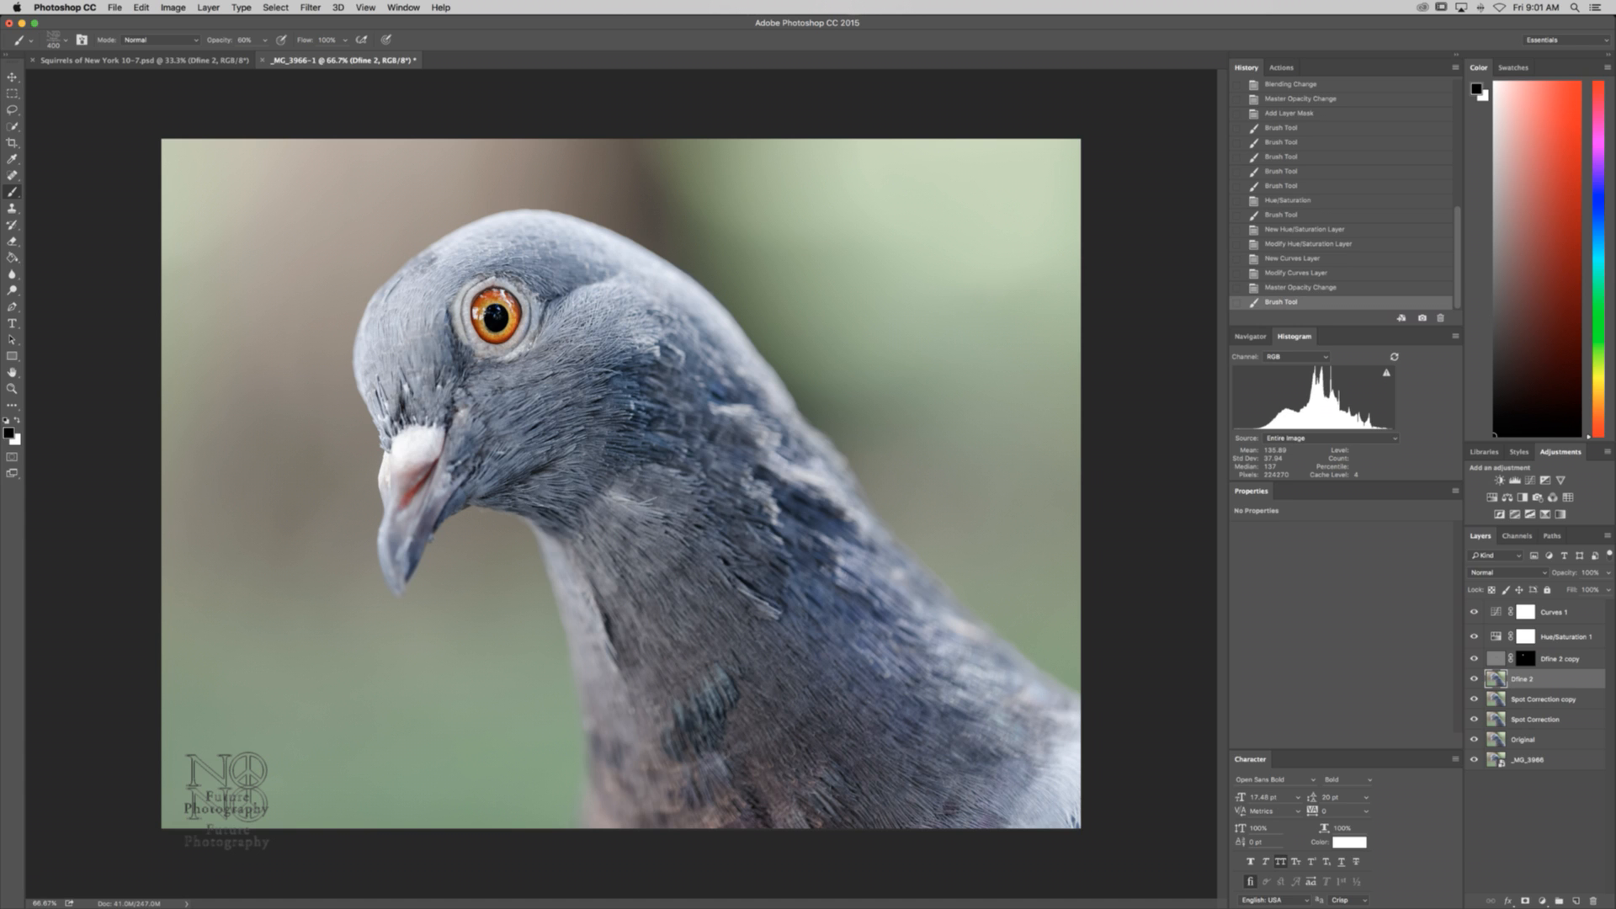
left_click(541, 253)
key("super+minus")
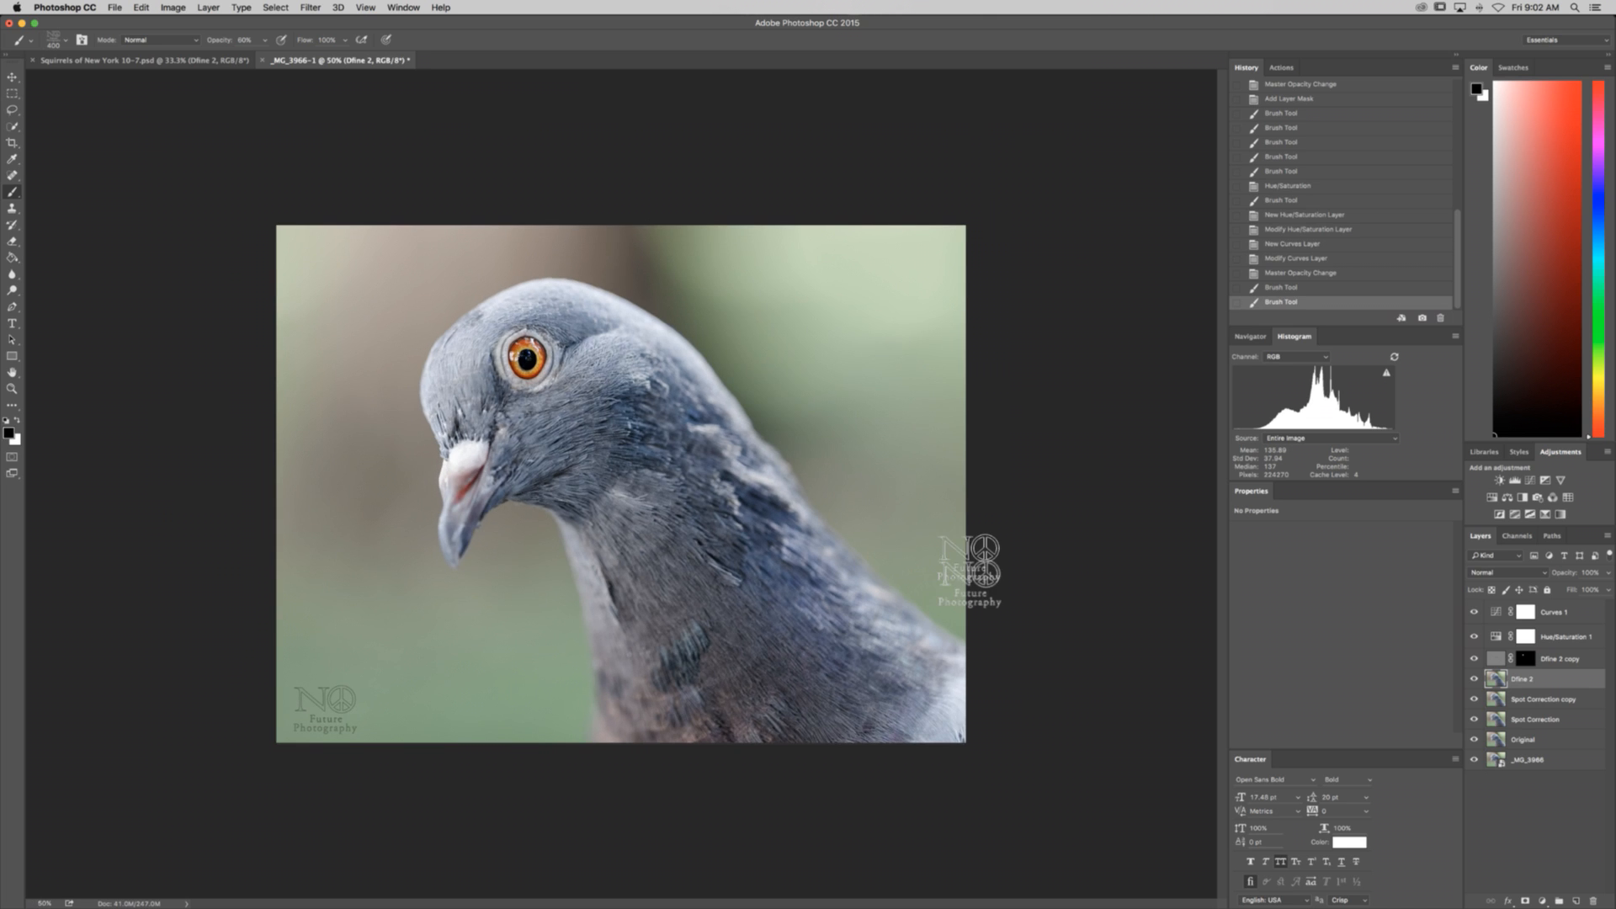
Step: Save the layered document in Photoshop format as "Pigeons of New York 10-7" in JRH Assets with Maximize Compatibility enabled
key("super+shift+s")
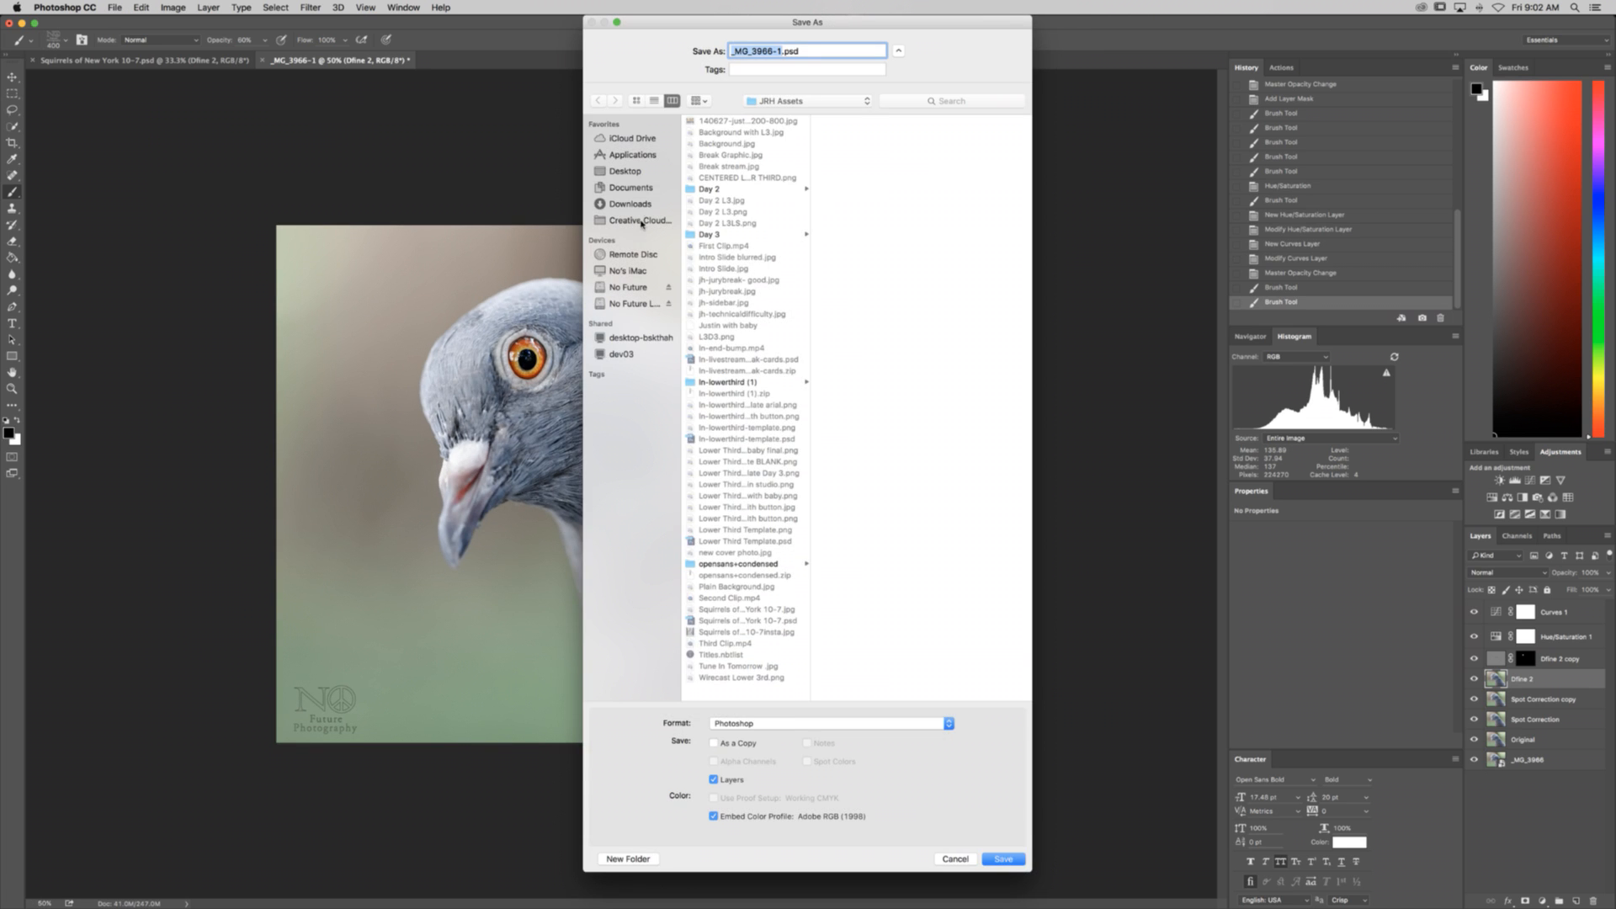
type("Pigeons")
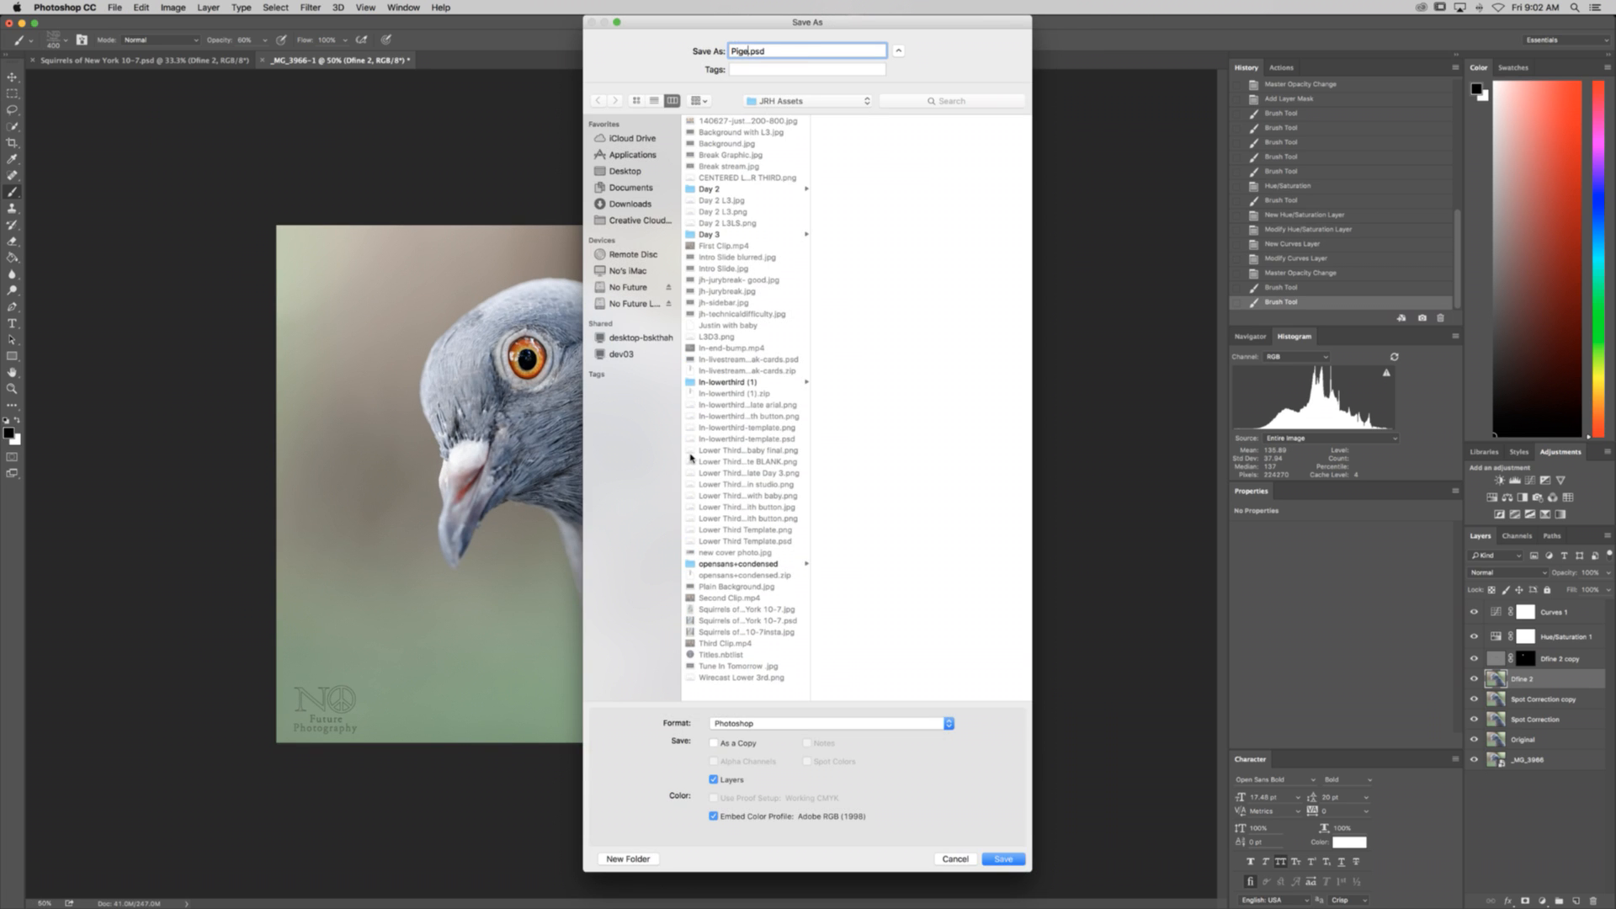
type(" of New York 10-7")
left_click(836, 725)
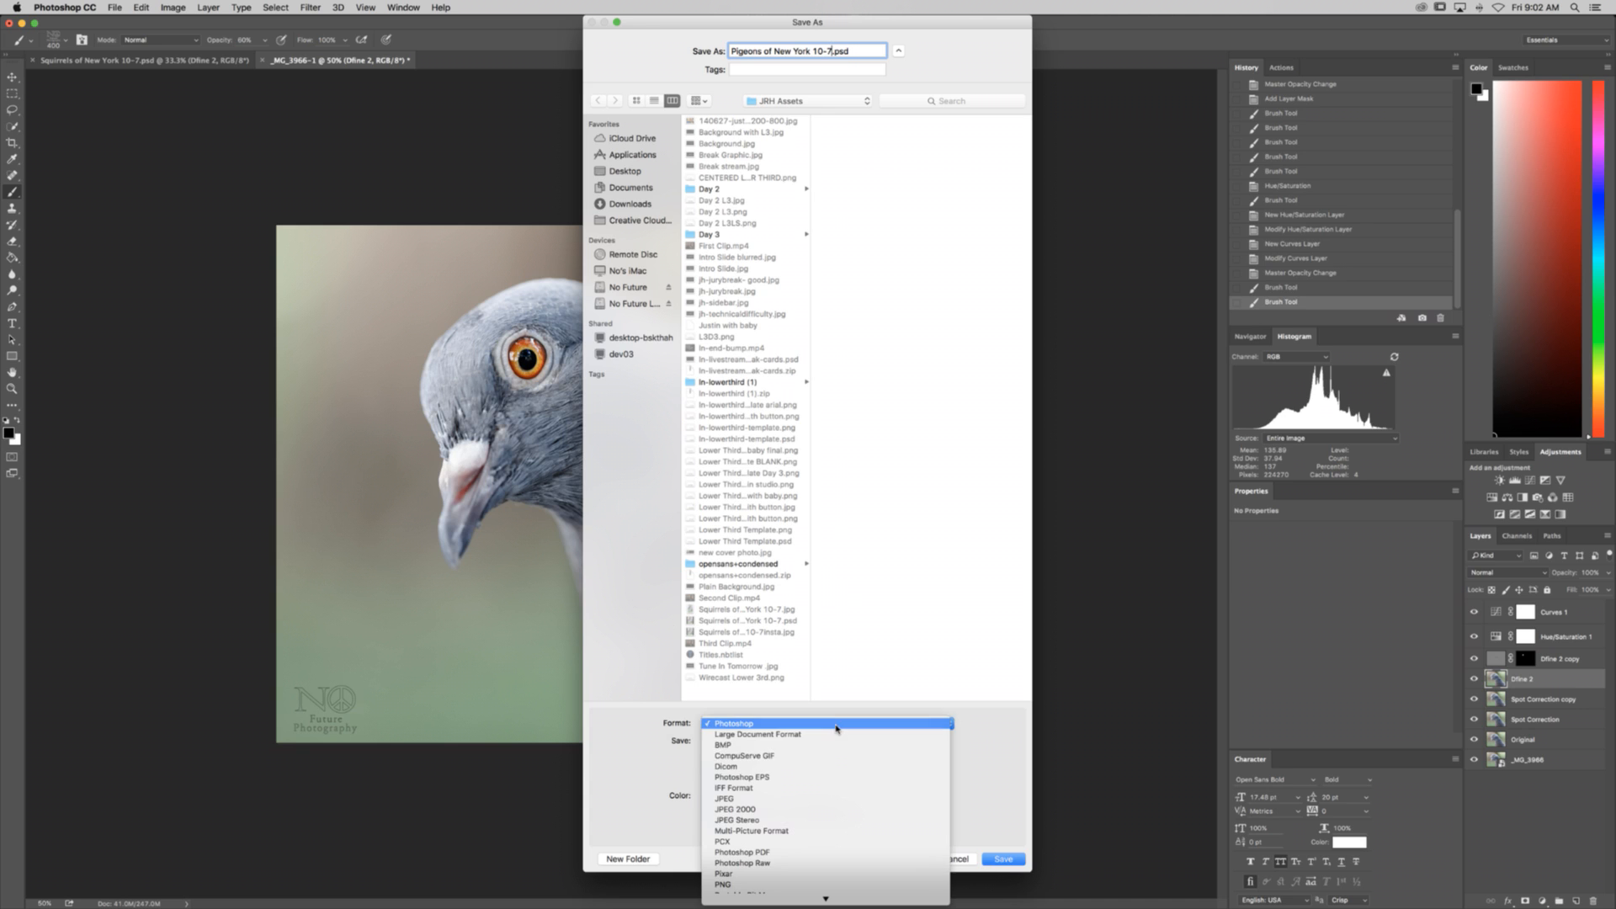
left_click(787, 788)
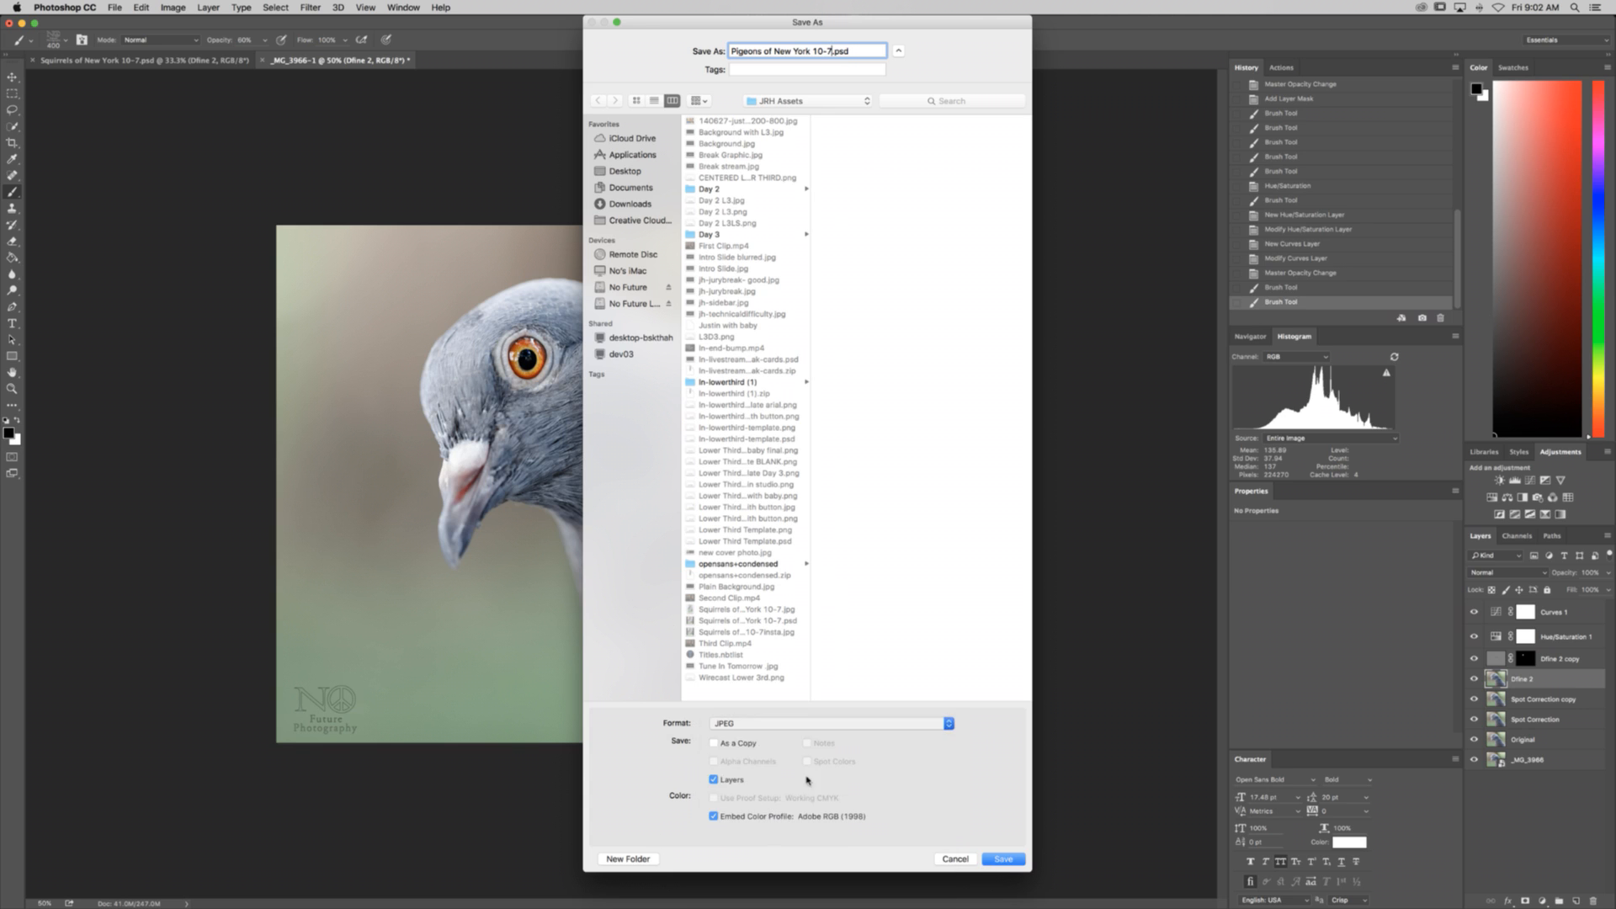
left_click(760, 726)
left_click(734, 649)
left_click(995, 858)
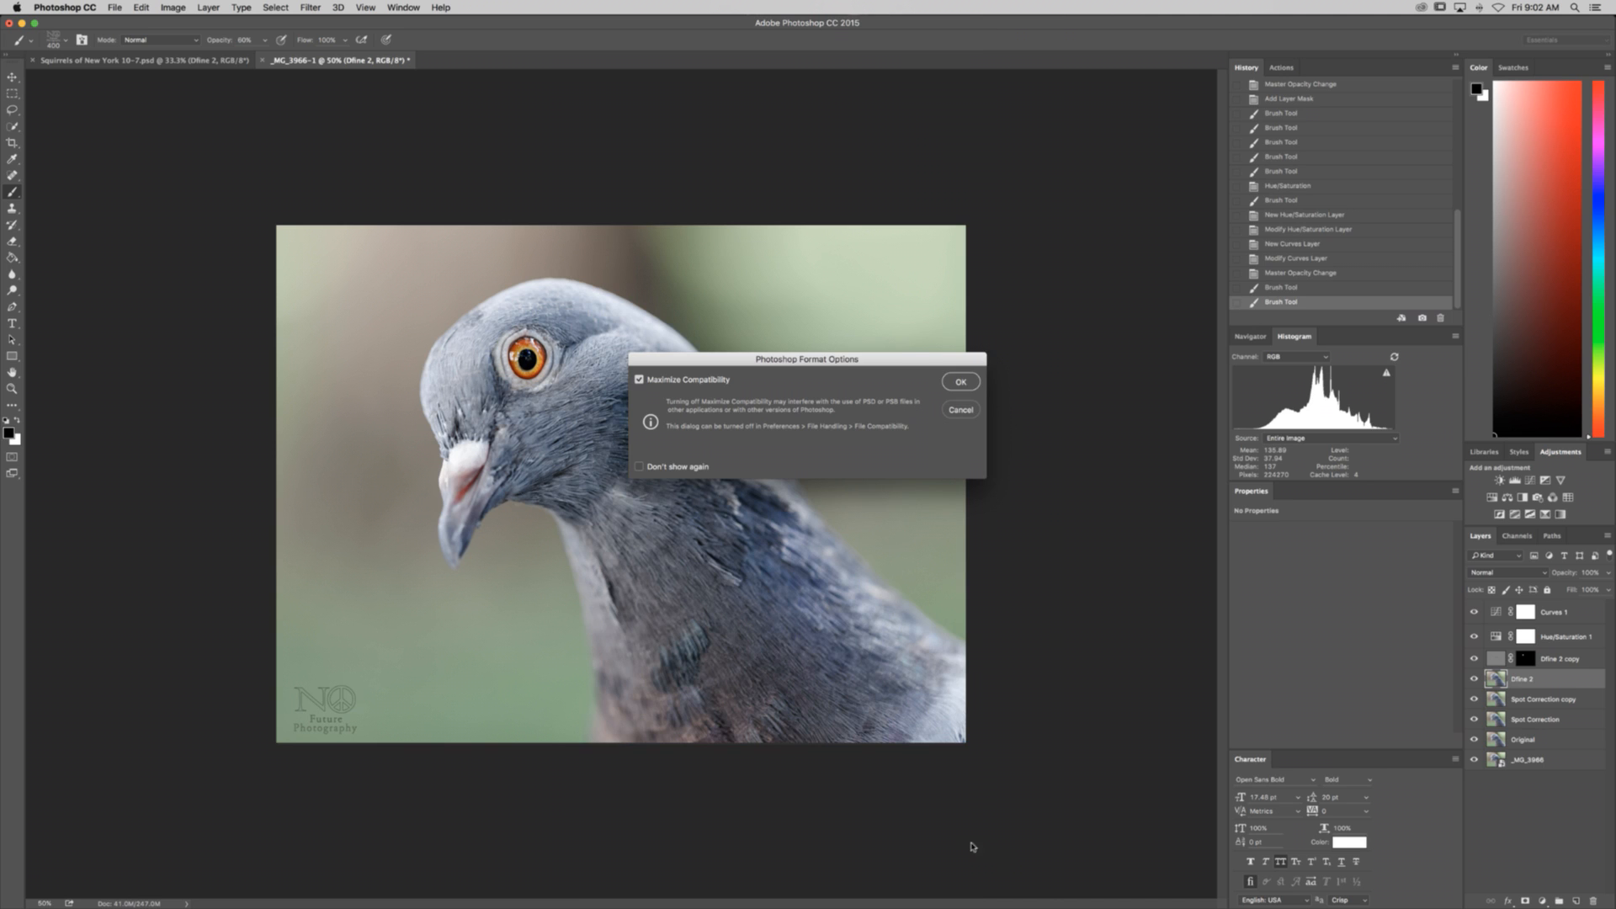
left_click(971, 383)
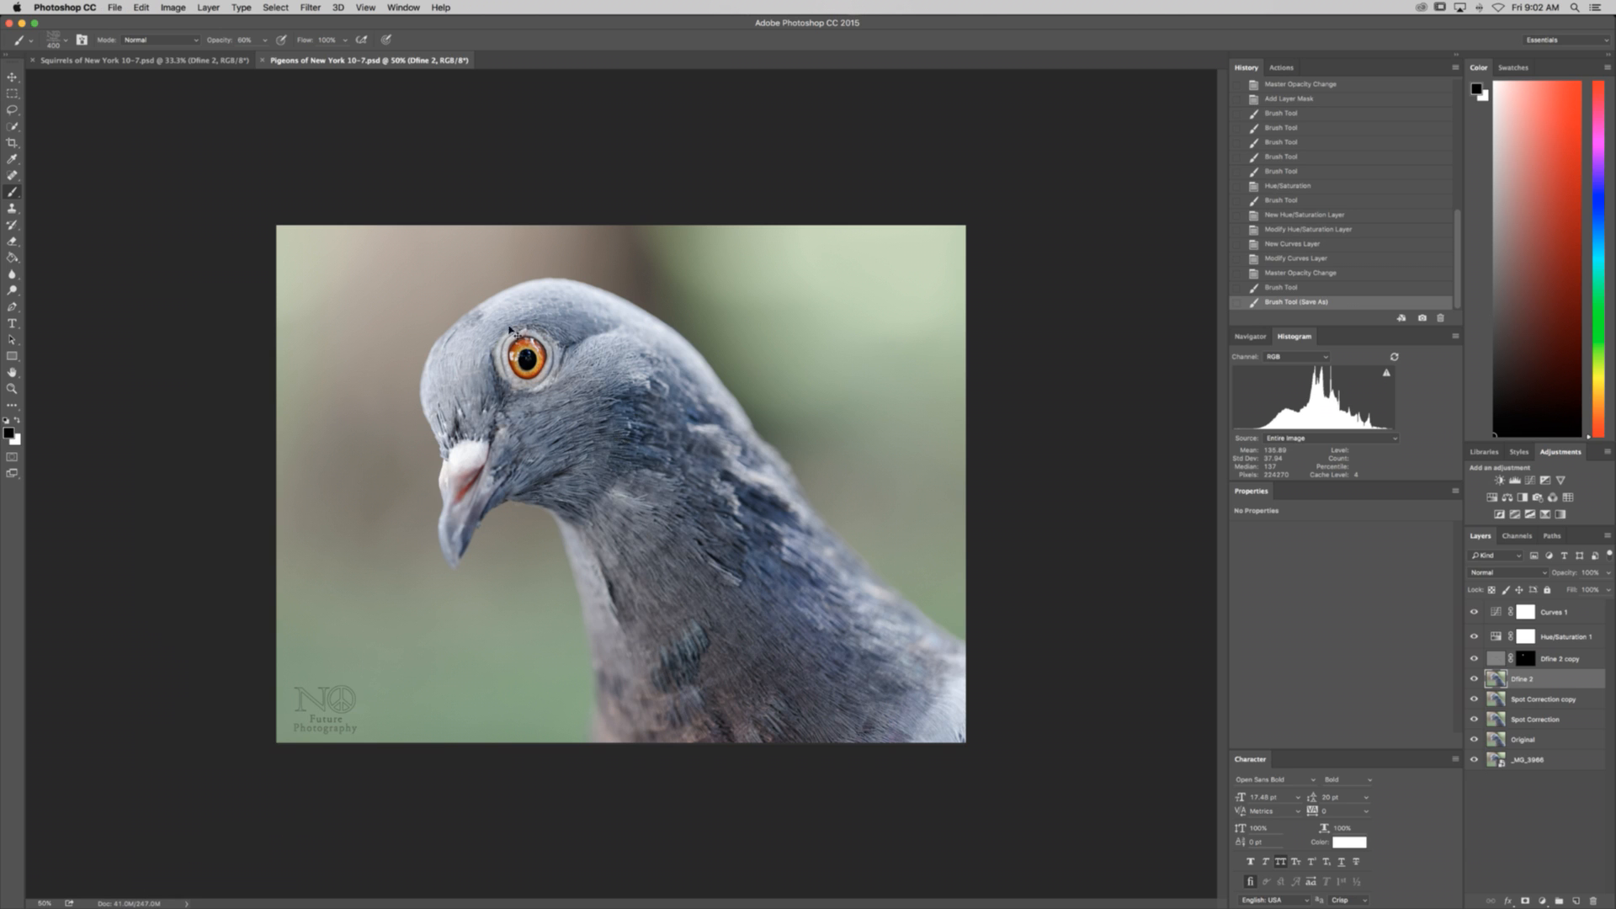
Step: Save a JPEG copy named "Pigeons of New York 10-7" at quality 12 Maximum with the Baseline ("Standard") format option
key("super+shift+s")
left_click(815, 741)
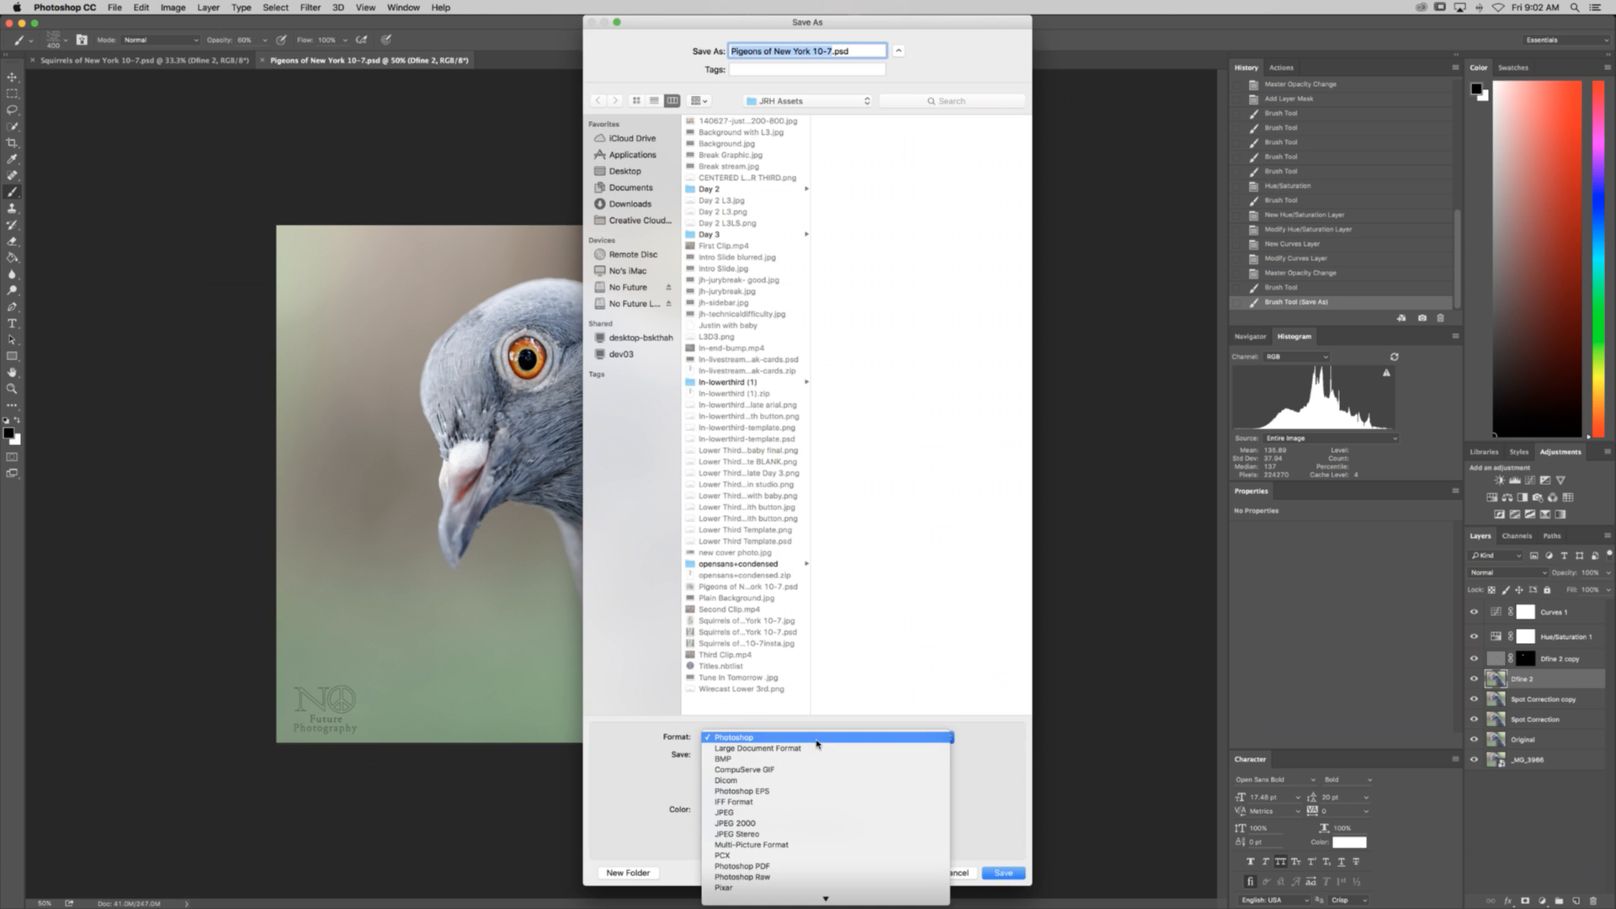
key("j")
key("Return")
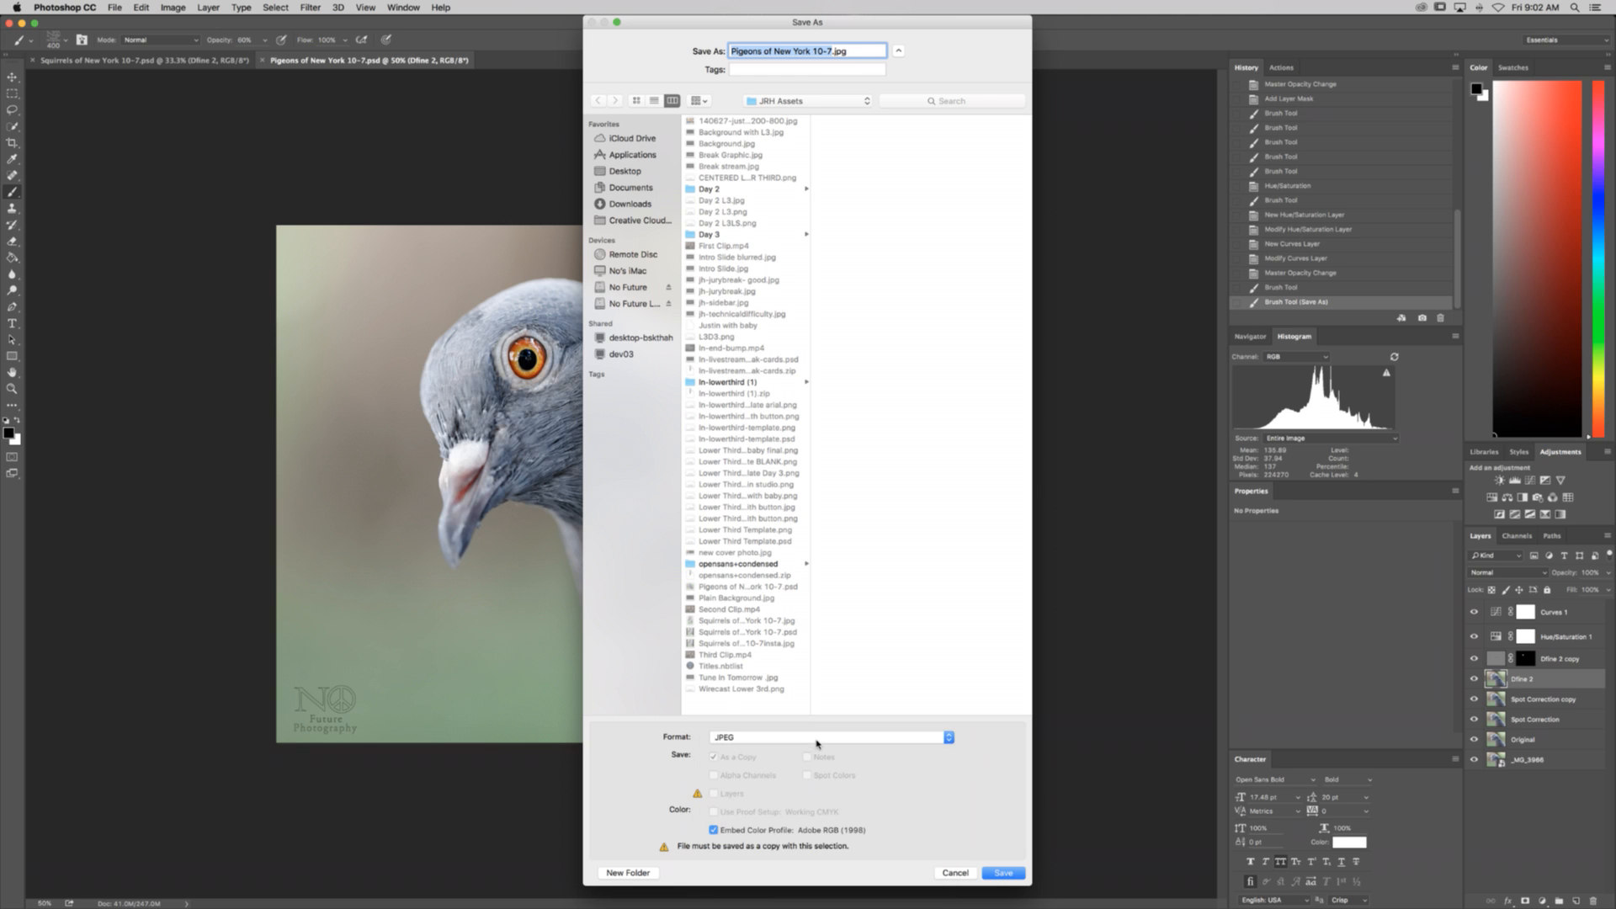
key("Return")
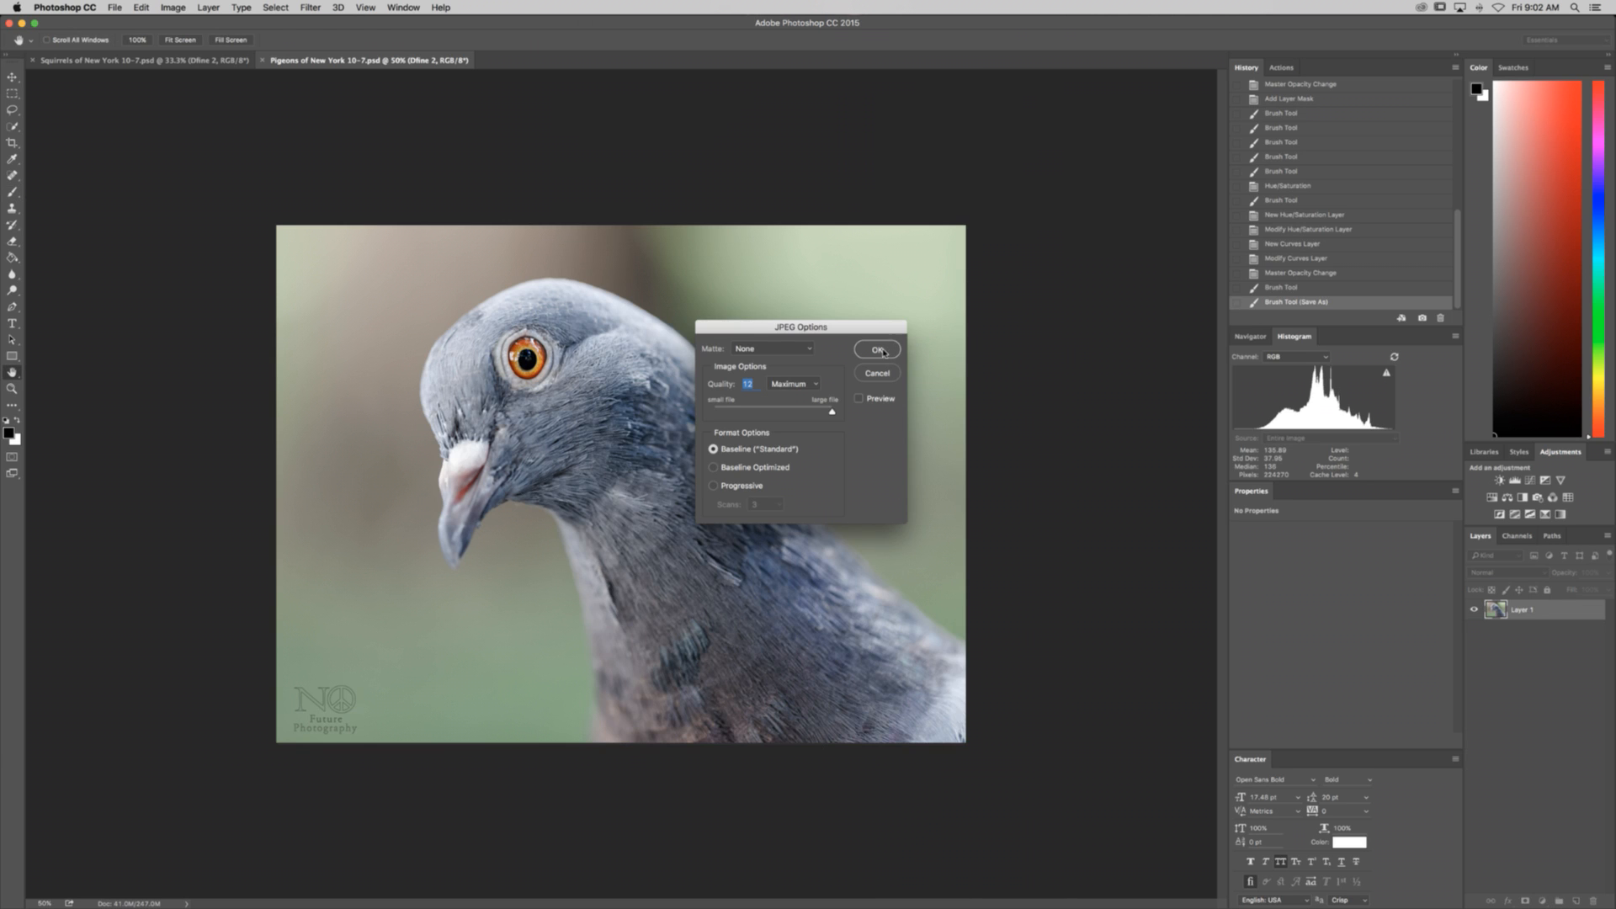
key("Return")
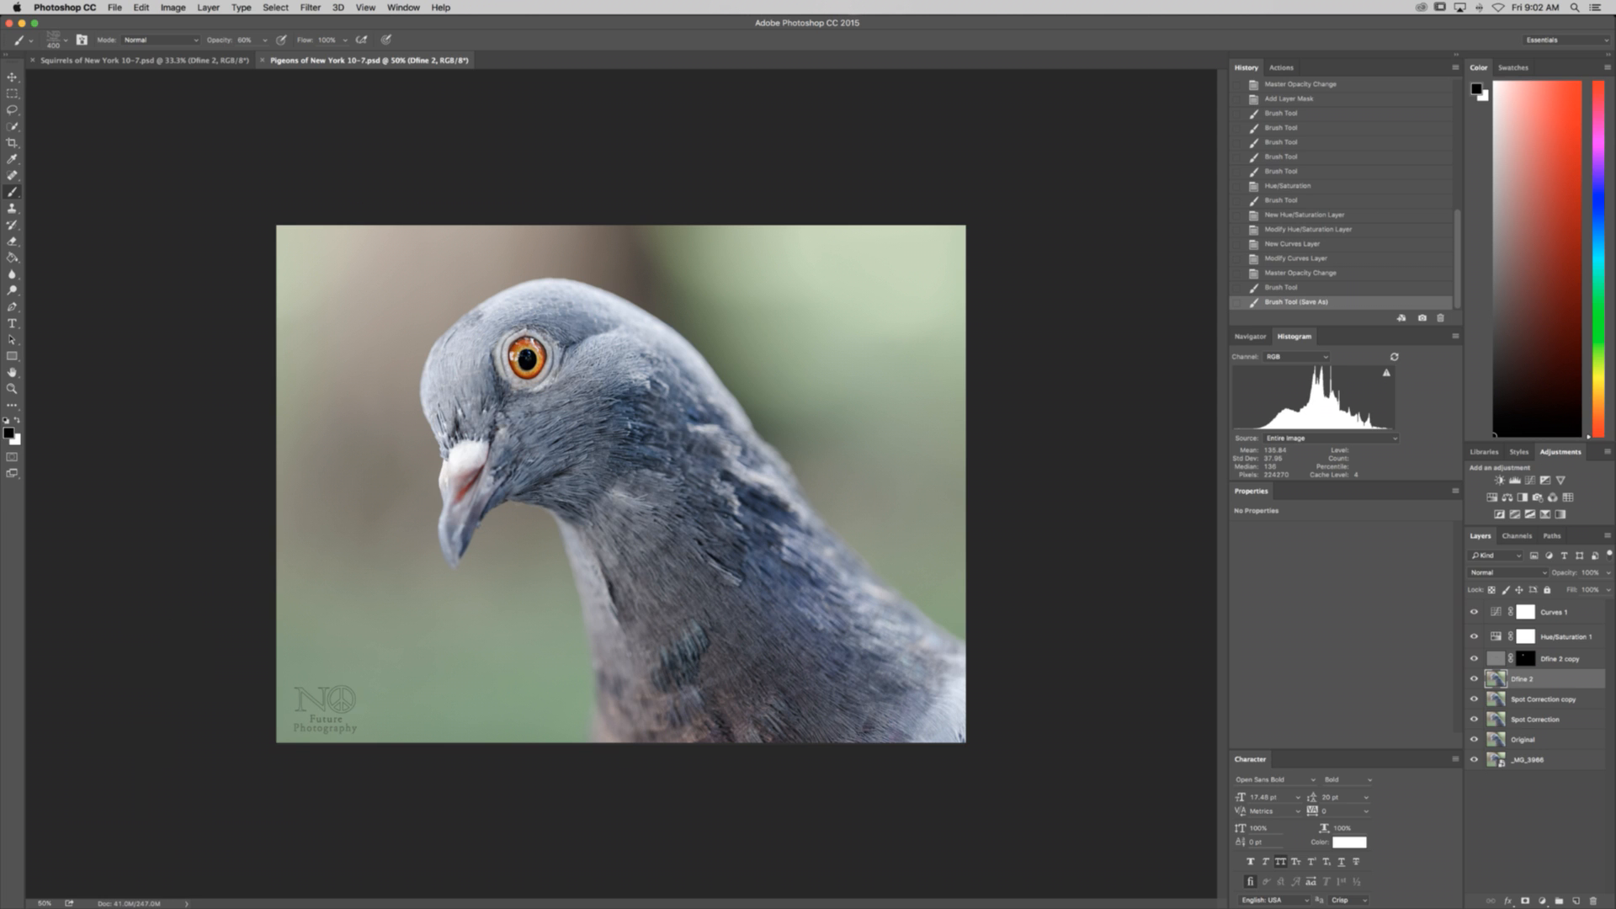
Step: Switch to the No Future Photography Facebook page in Safari and upload "Pigeons of New York 10-7.jpg" from JRH Assets to a new post
left_click_drag(1615, 84, 497, 198)
scroll(671, 412, "up", 5)
scroll(671, 413, "up", 5)
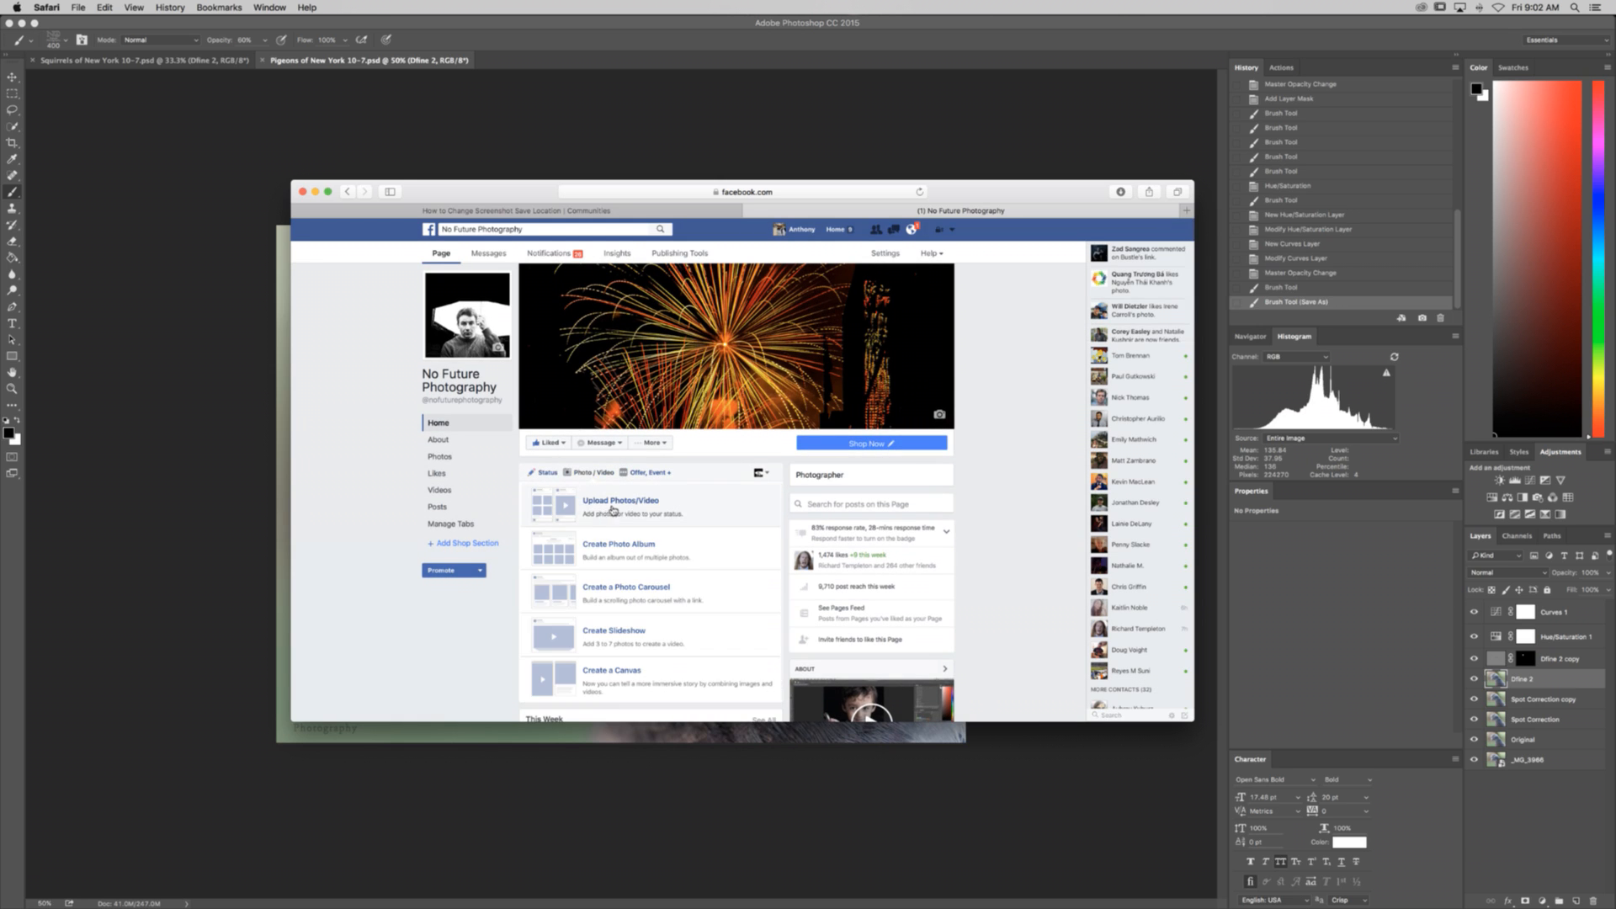
left_click(615, 507)
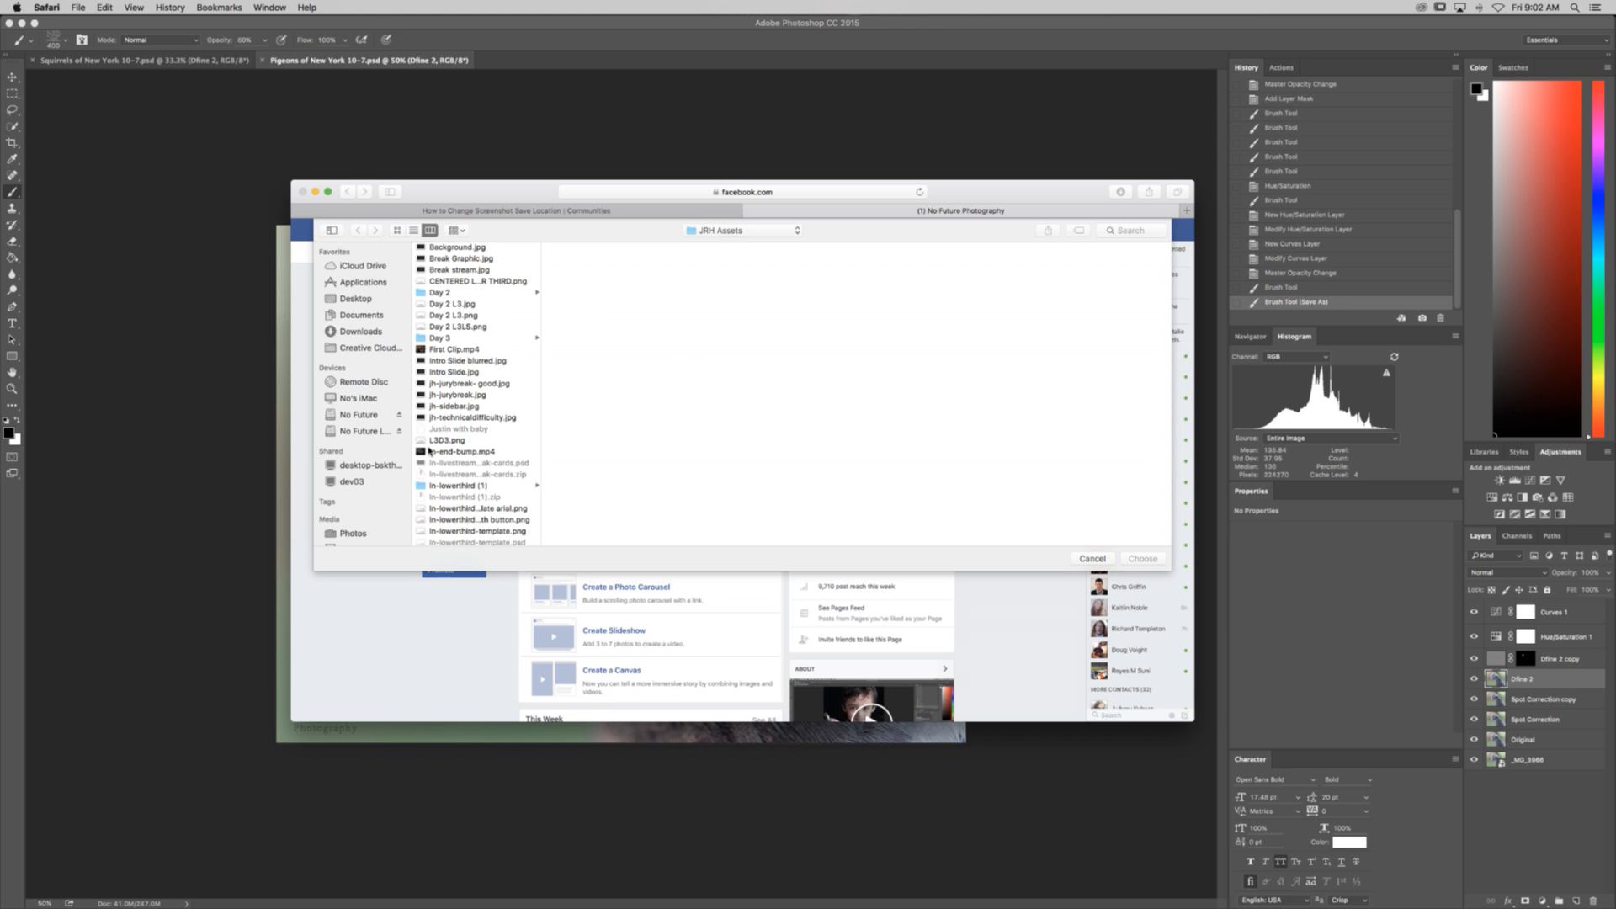
scroll(455, 490, "down", 3)
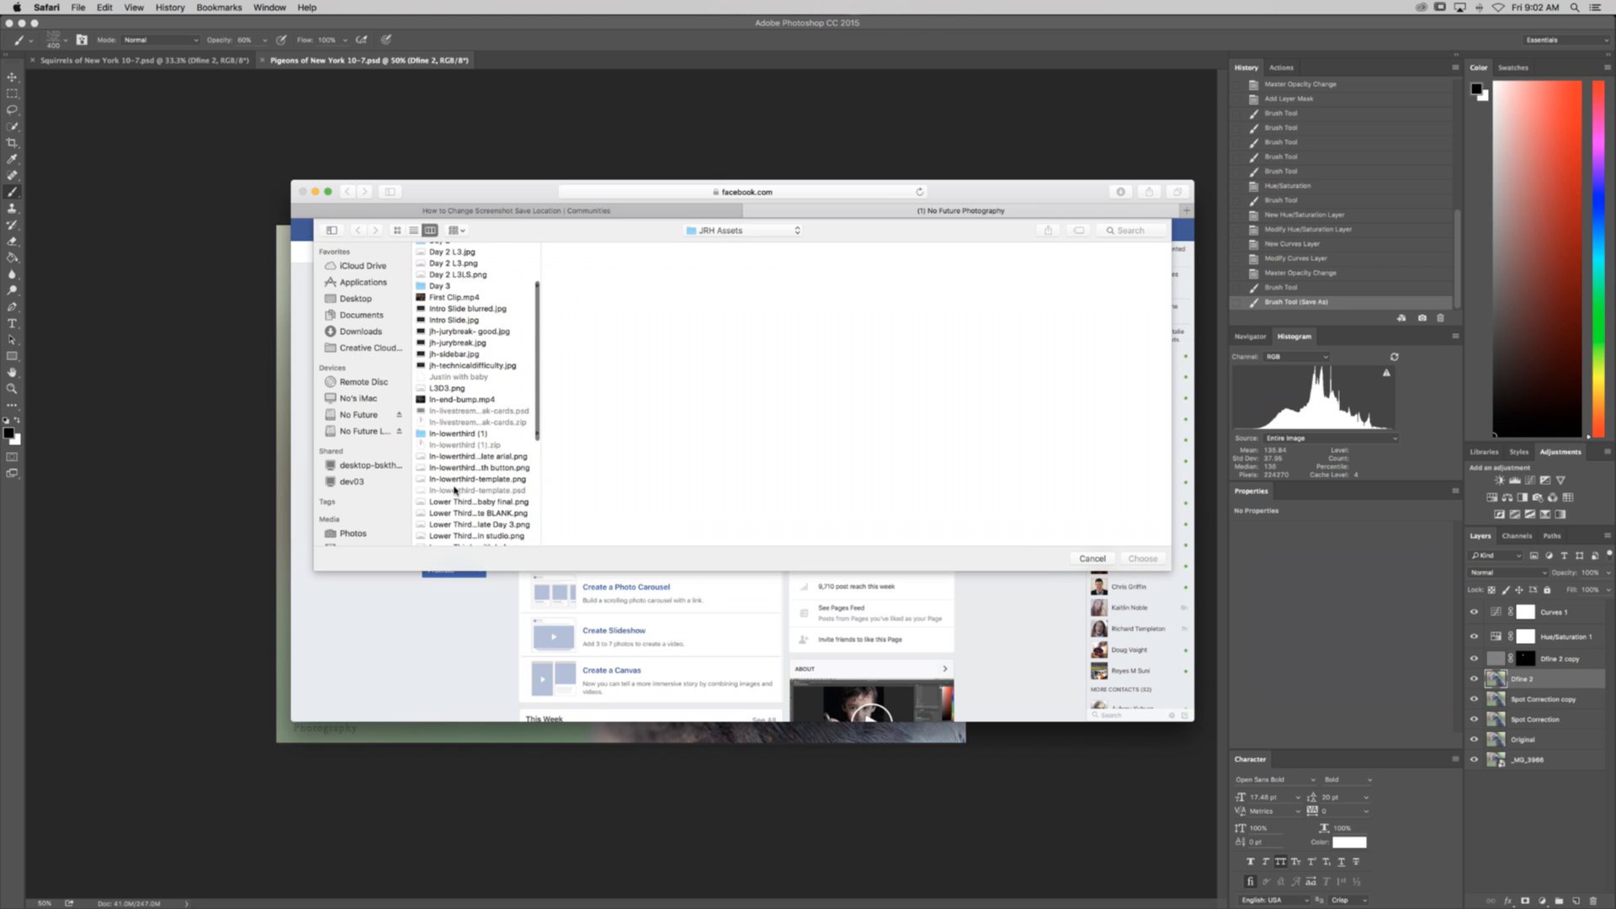
left_click_drag(539, 409, 542, 520)
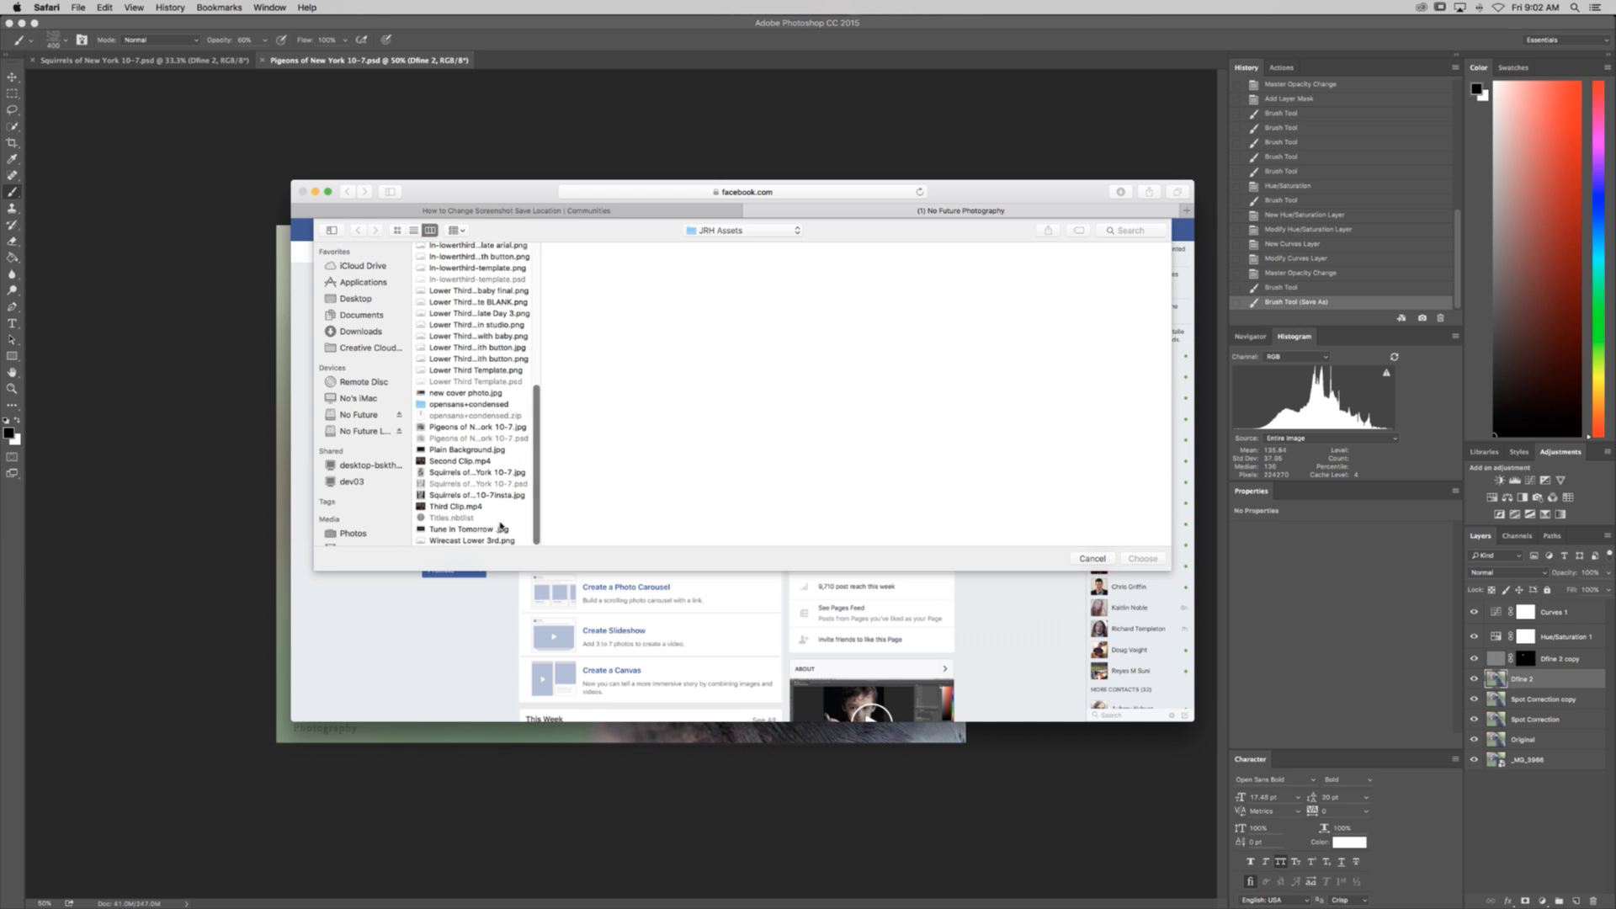
left_click(459, 430)
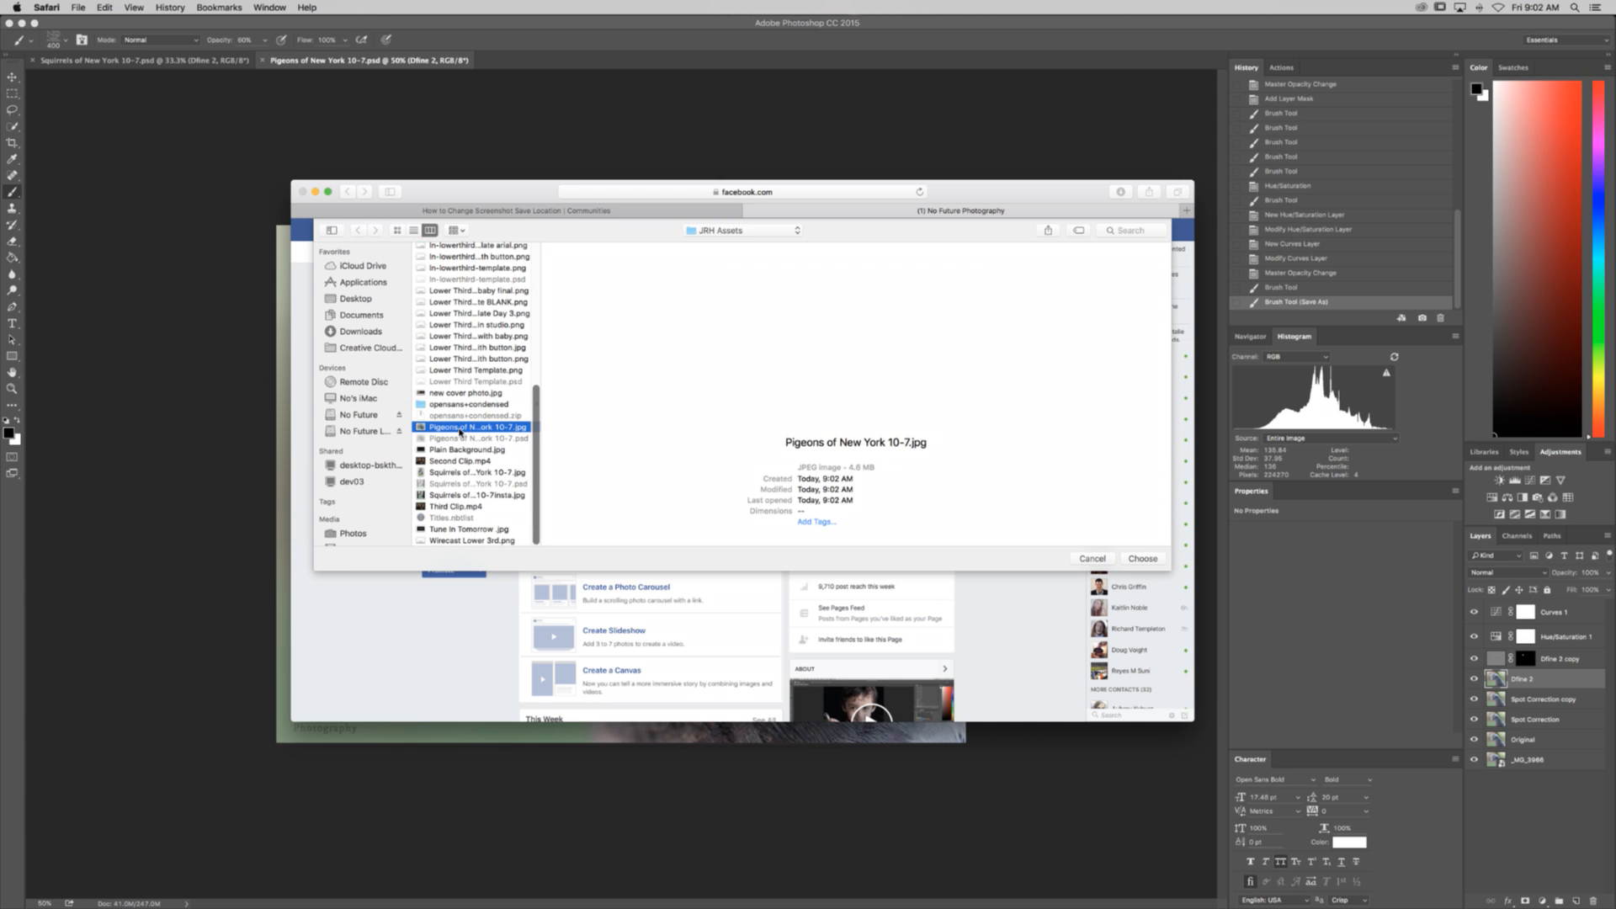
left_click(1134, 559)
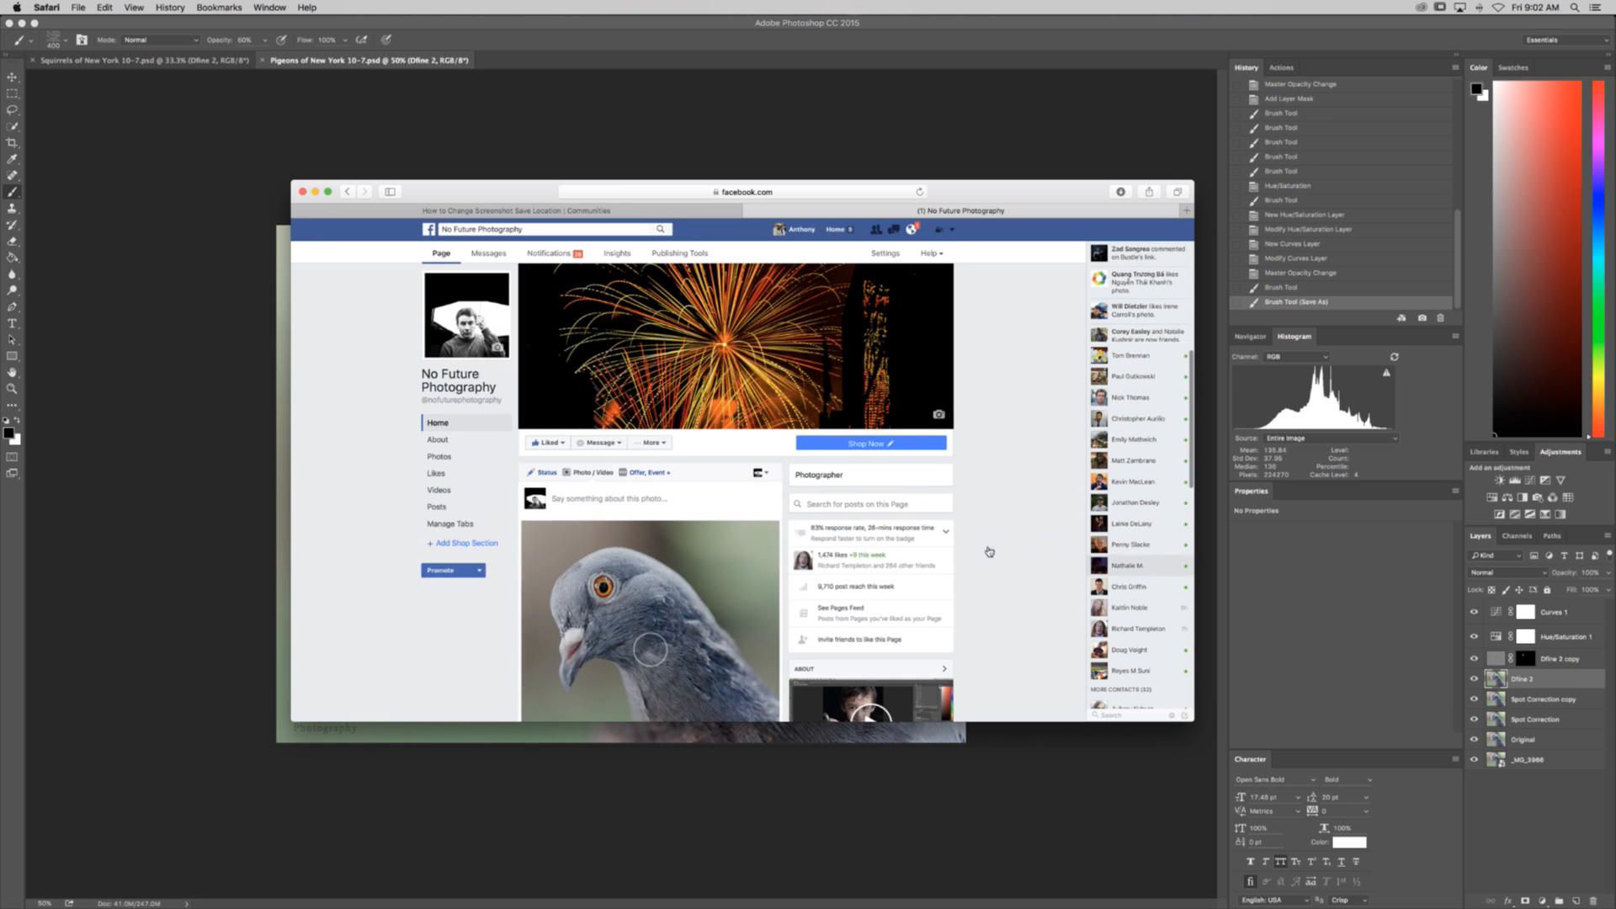
Step: Caption the photo post "Pigeons of New York City 10-7" and publish it on the page
left_click(670, 503)
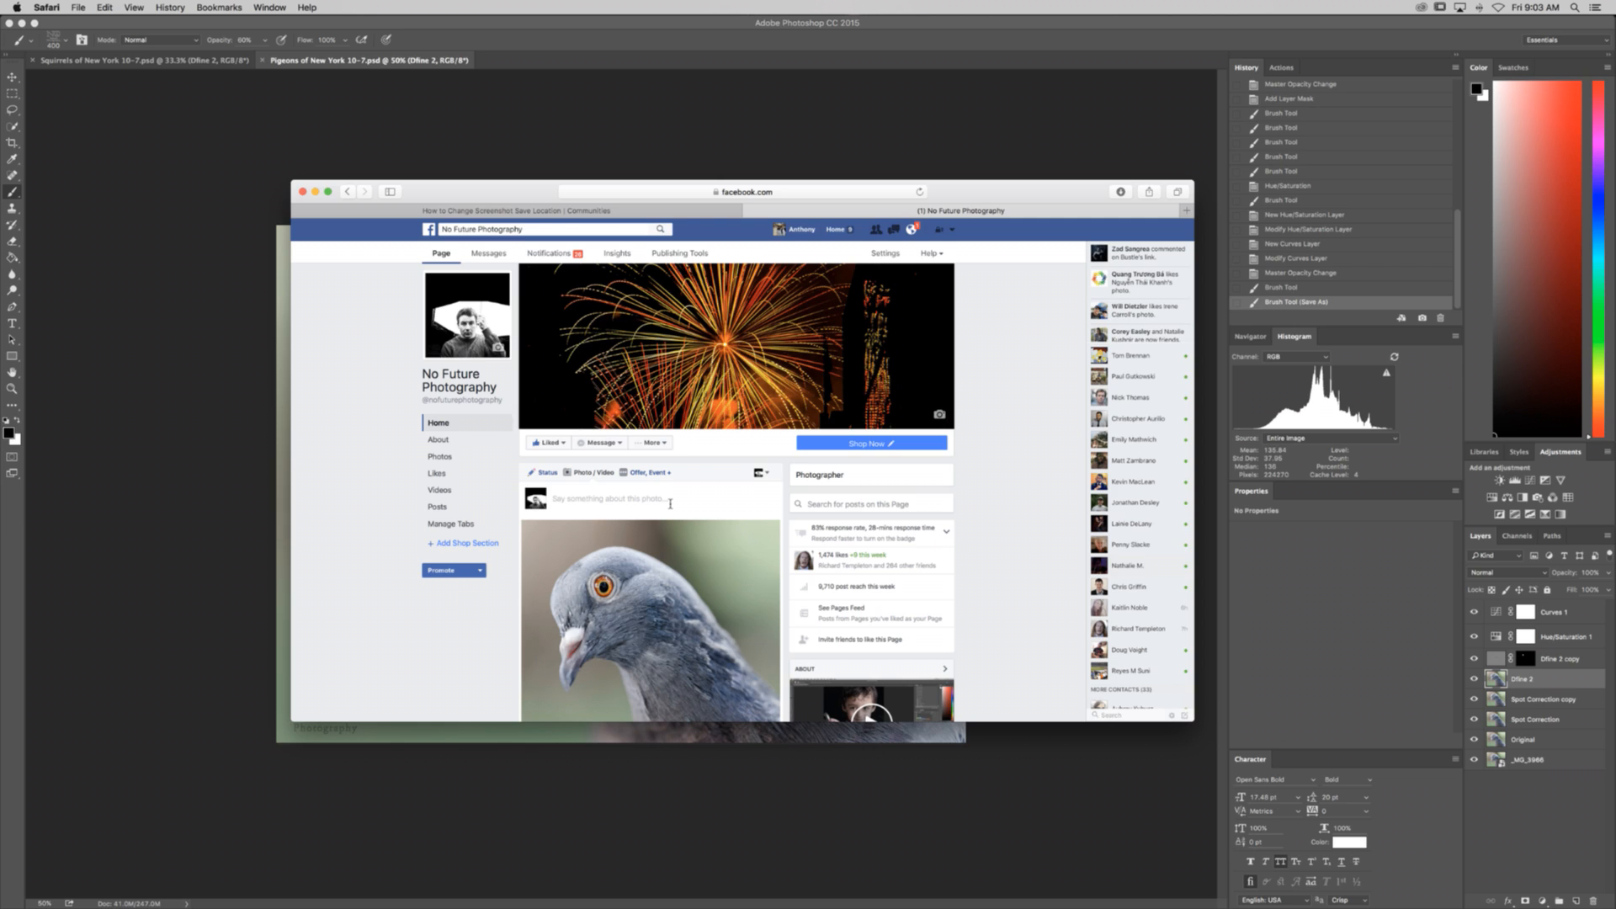
type("Pigeon ")
type(" of New York City 10-7")
scroll(692, 505, "down", 5)
left_click(748, 624)
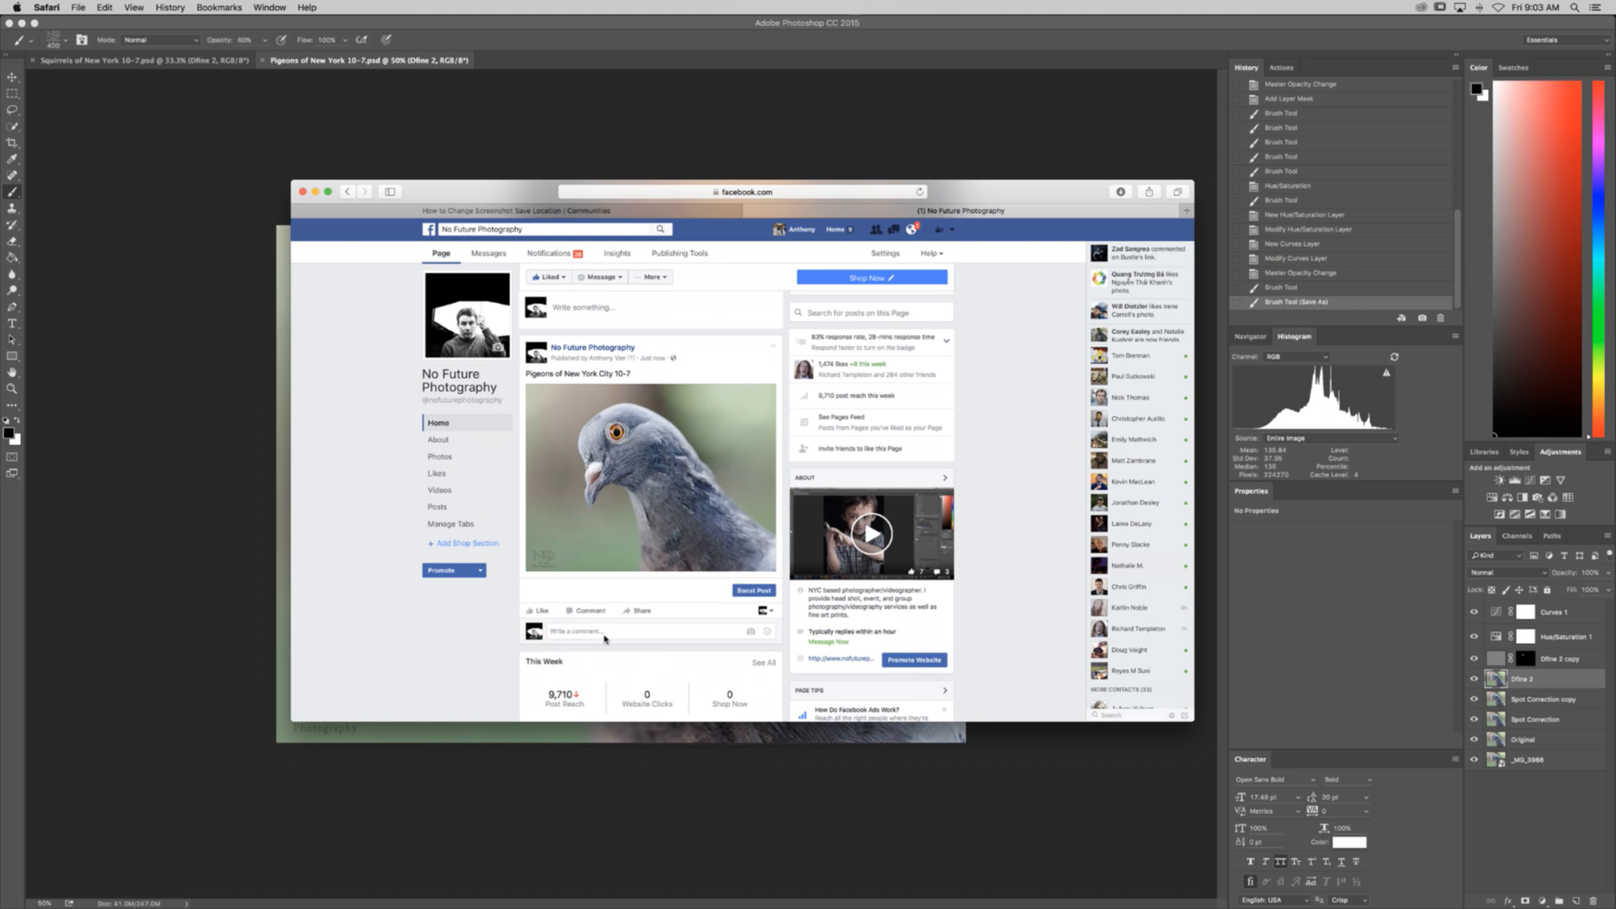
Step: Copy the published pigeon post's caption and start sharing the post in a group
triple_click(585, 376)
key("super+c")
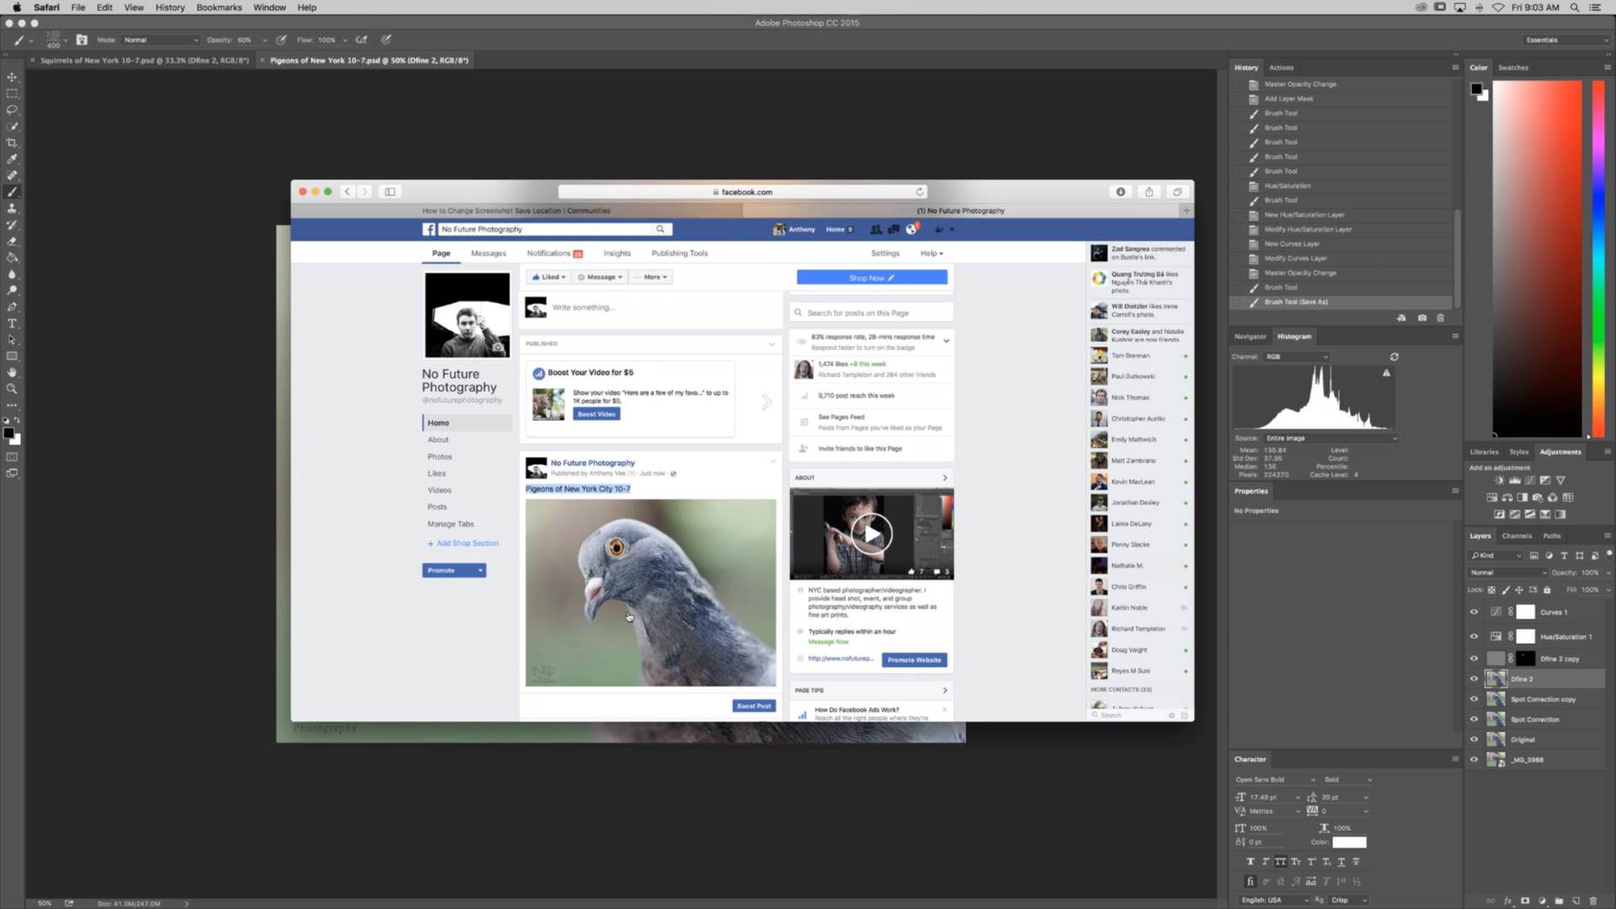
scroll(593, 466, "down", 3)
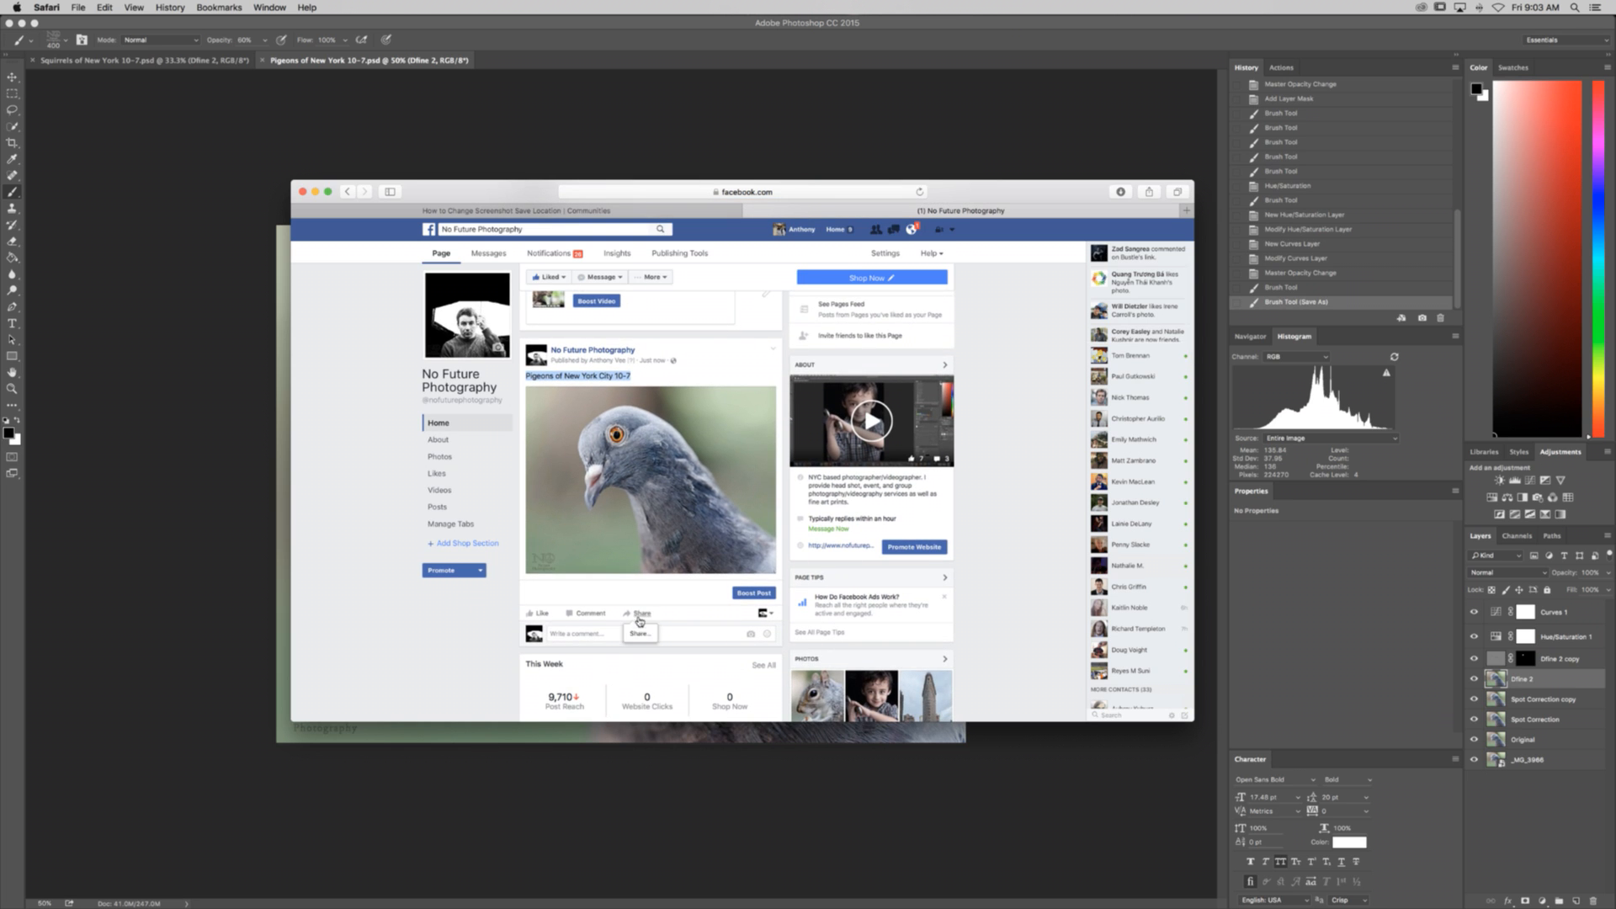
left_click(640, 636)
left_click(684, 324)
left_click(656, 368)
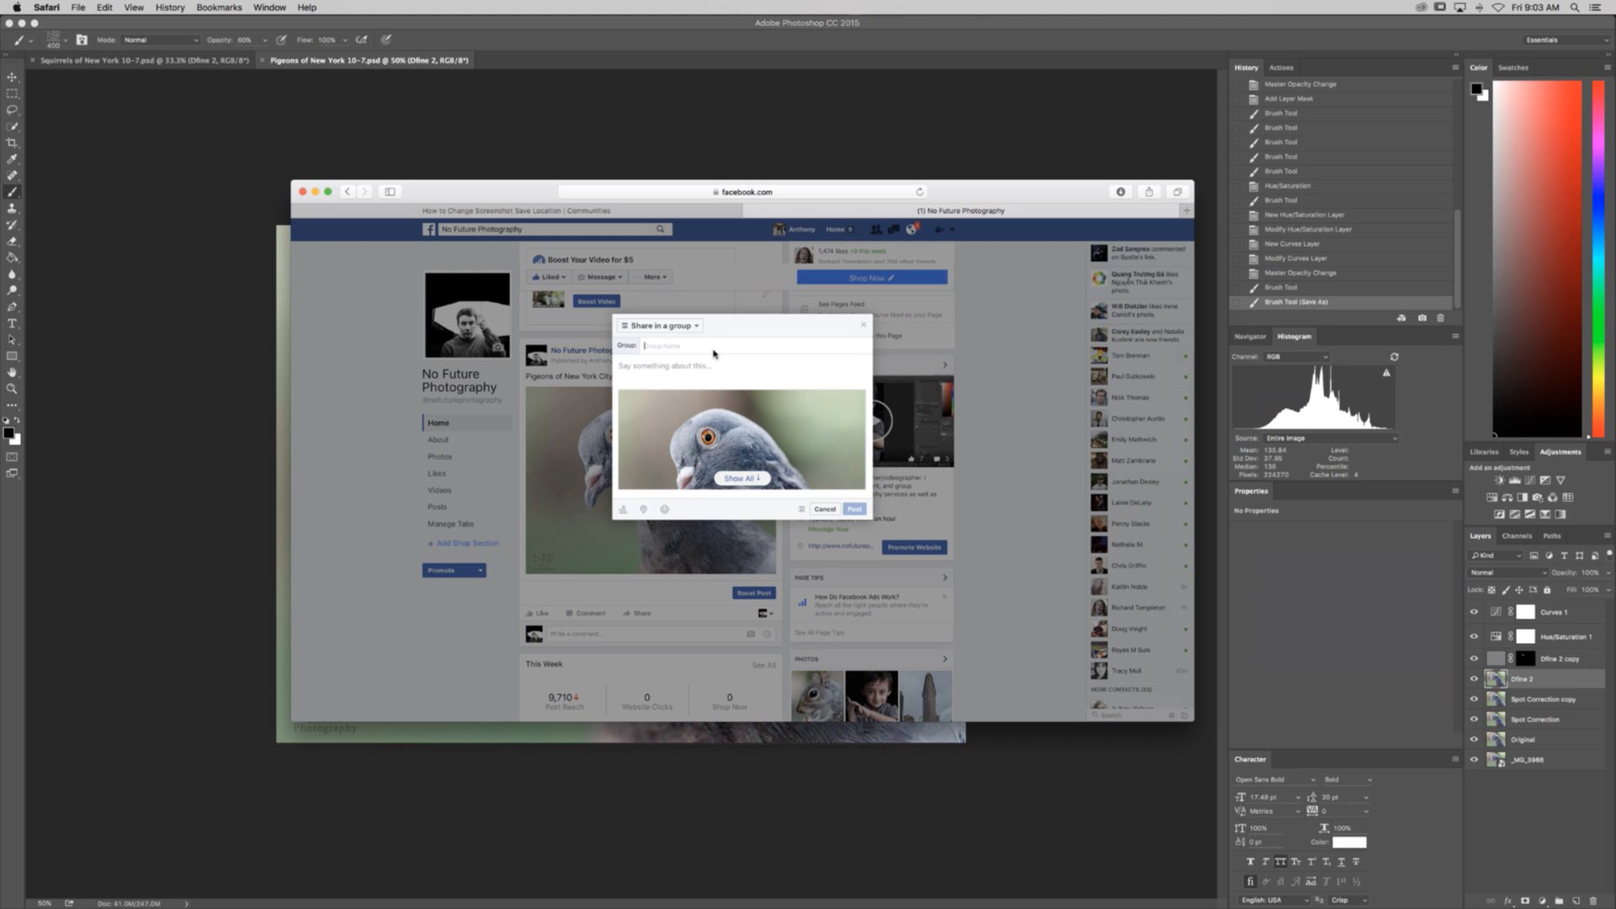
Step: Choose the Photoshop and Lightroom group, paste the copied caption as the message, and post the share
type("Photo")
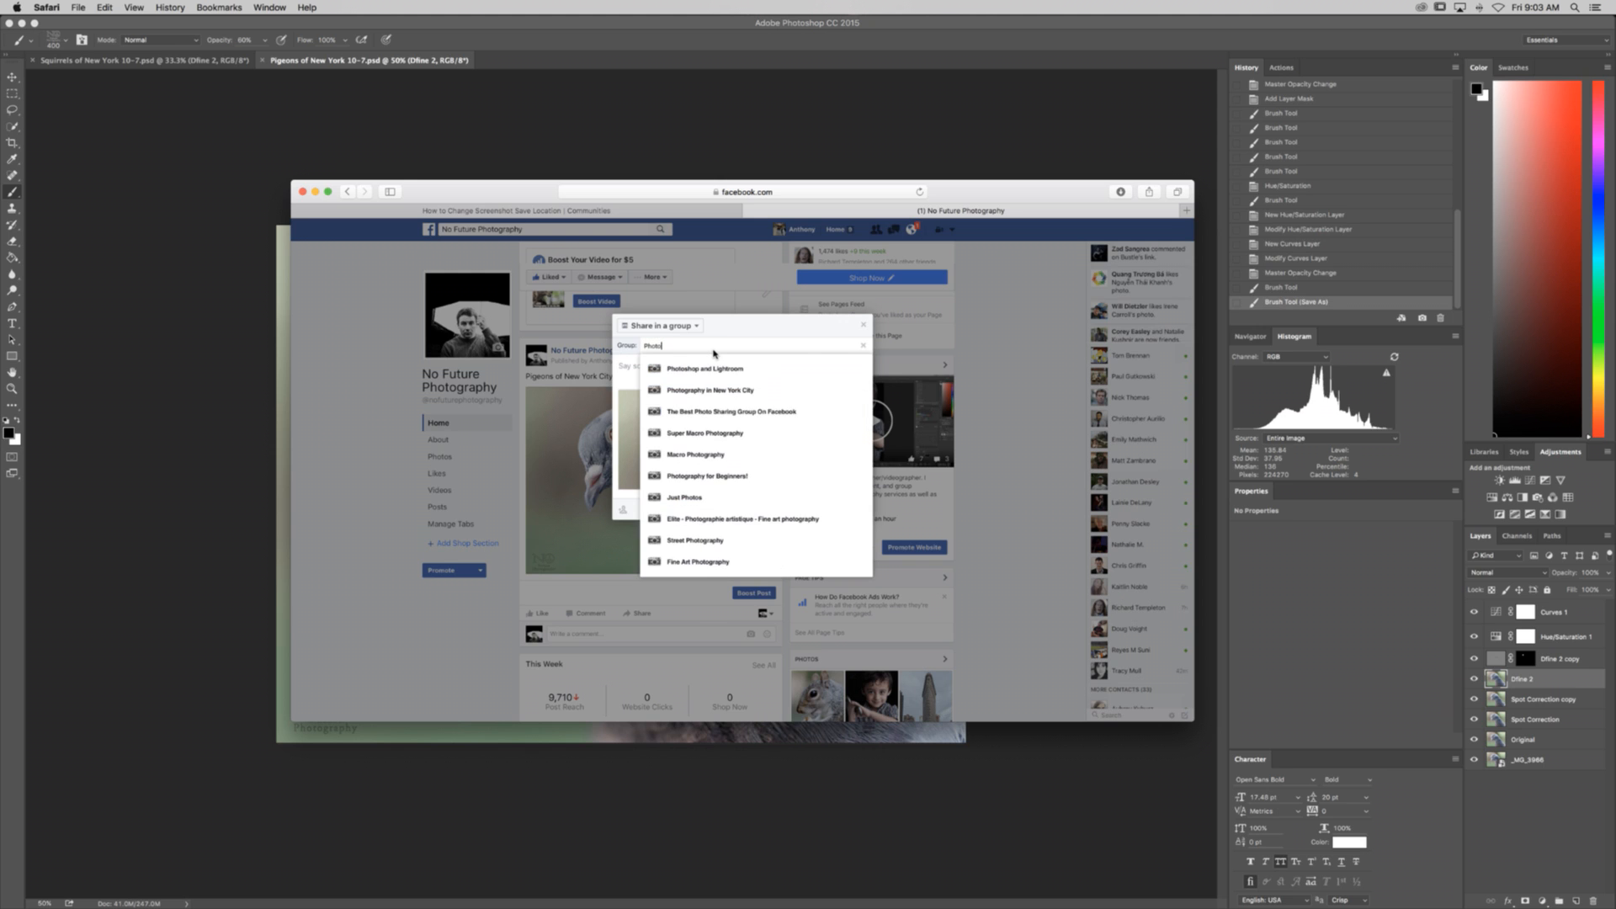
type("sh")
left_click(745, 370)
left_click(683, 368)
key("super+v")
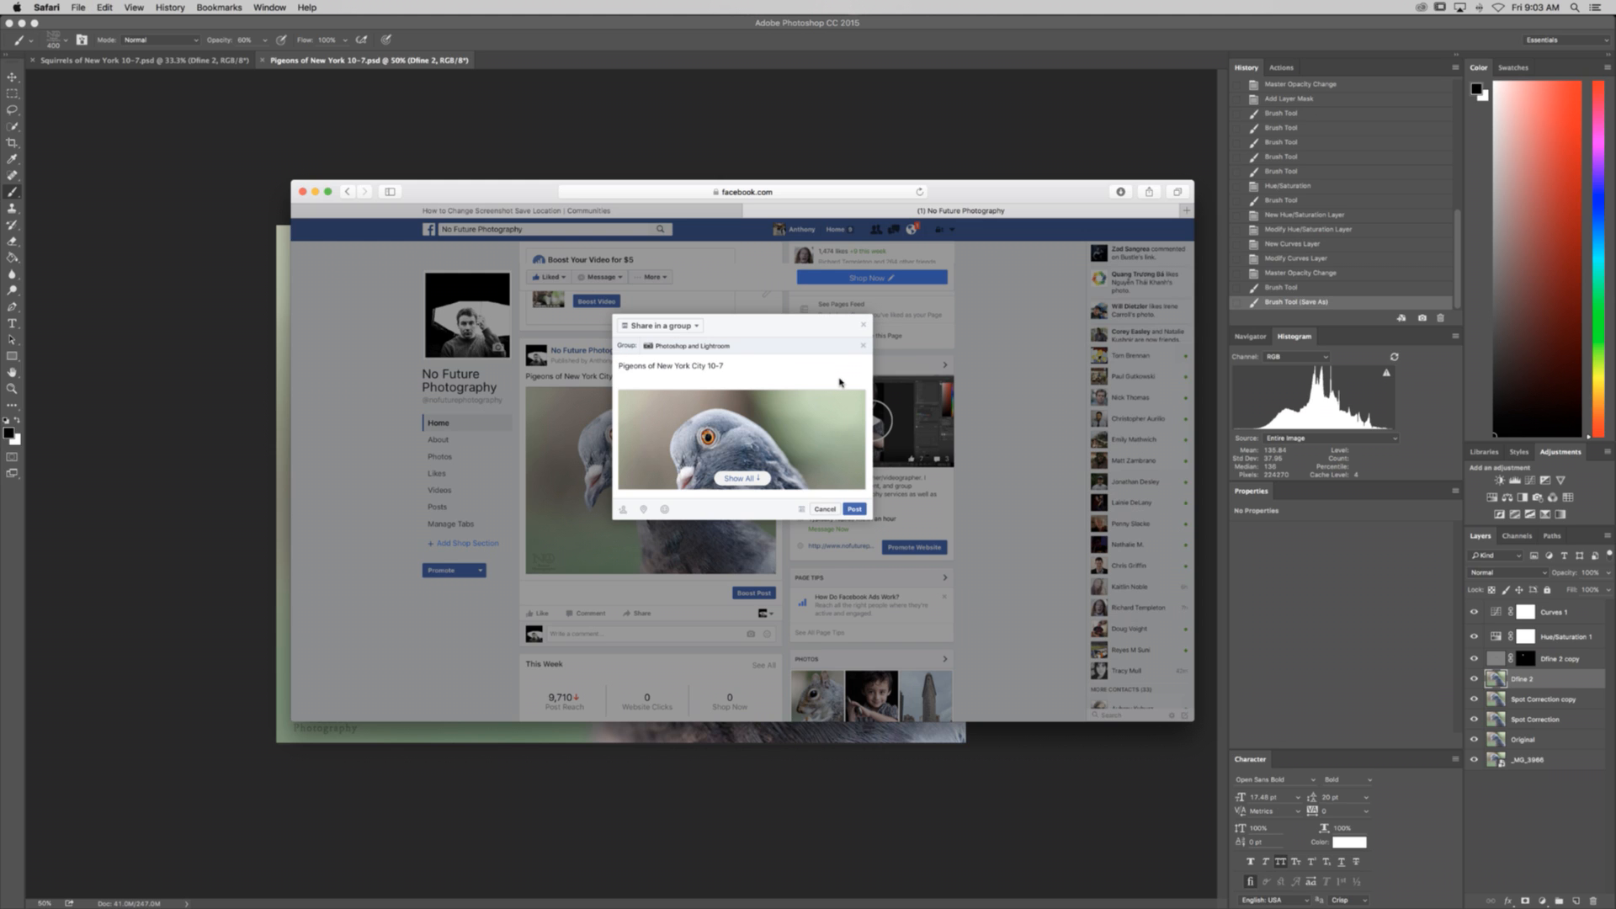
left_click(854, 510)
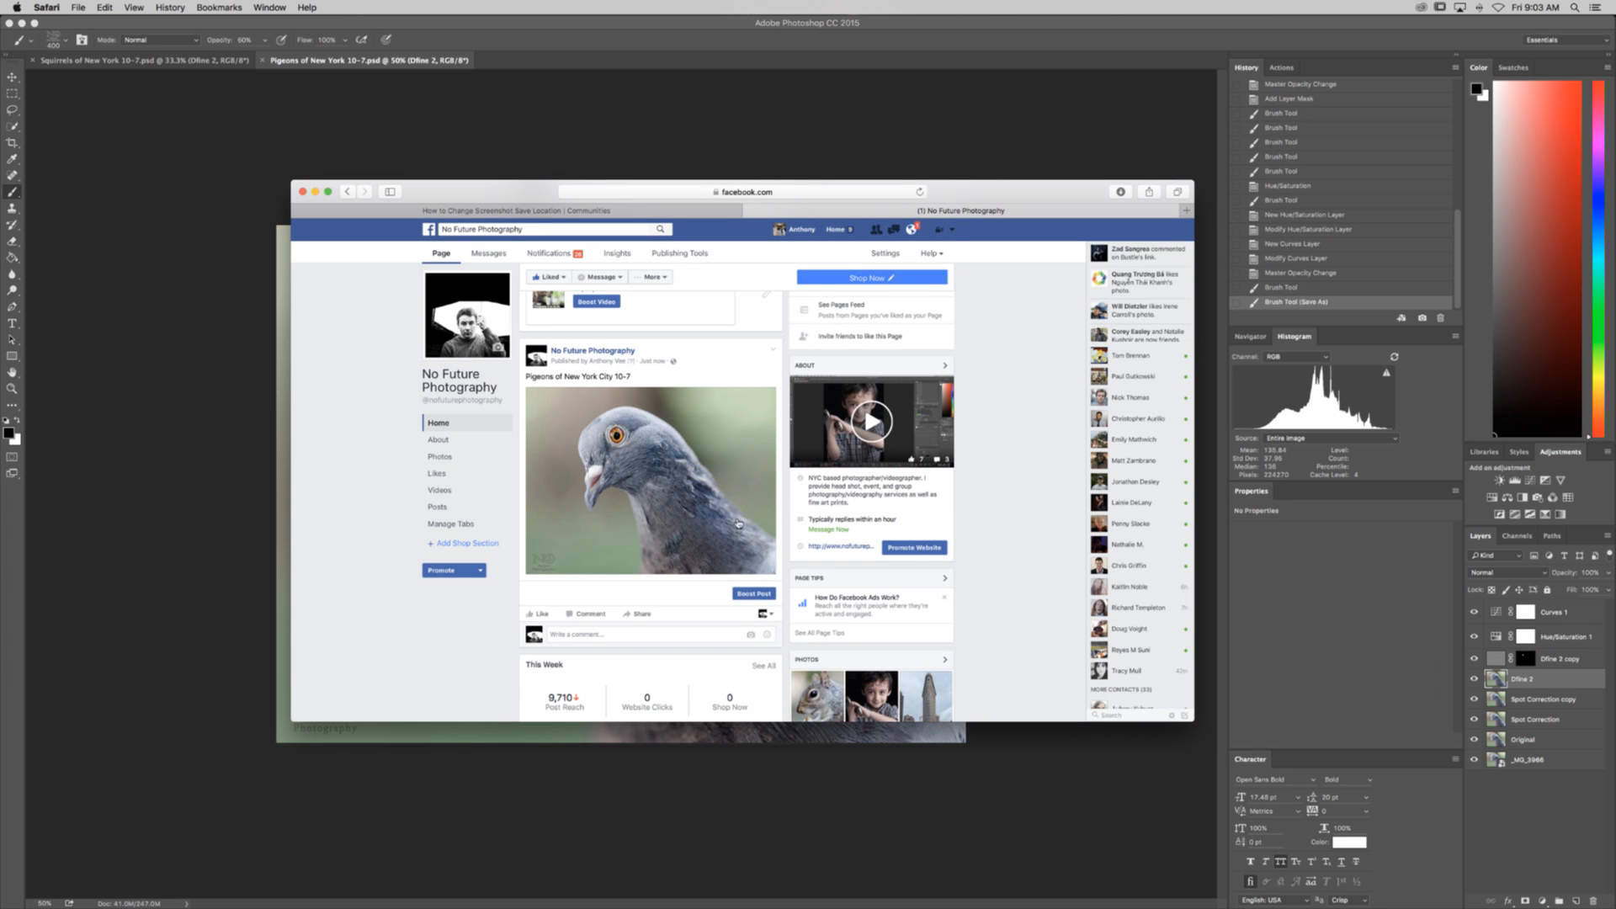
Step: Search Facebook for "Law" and open the LawNewz page
scroll(725, 515, "up", 5)
left_click(439, 229)
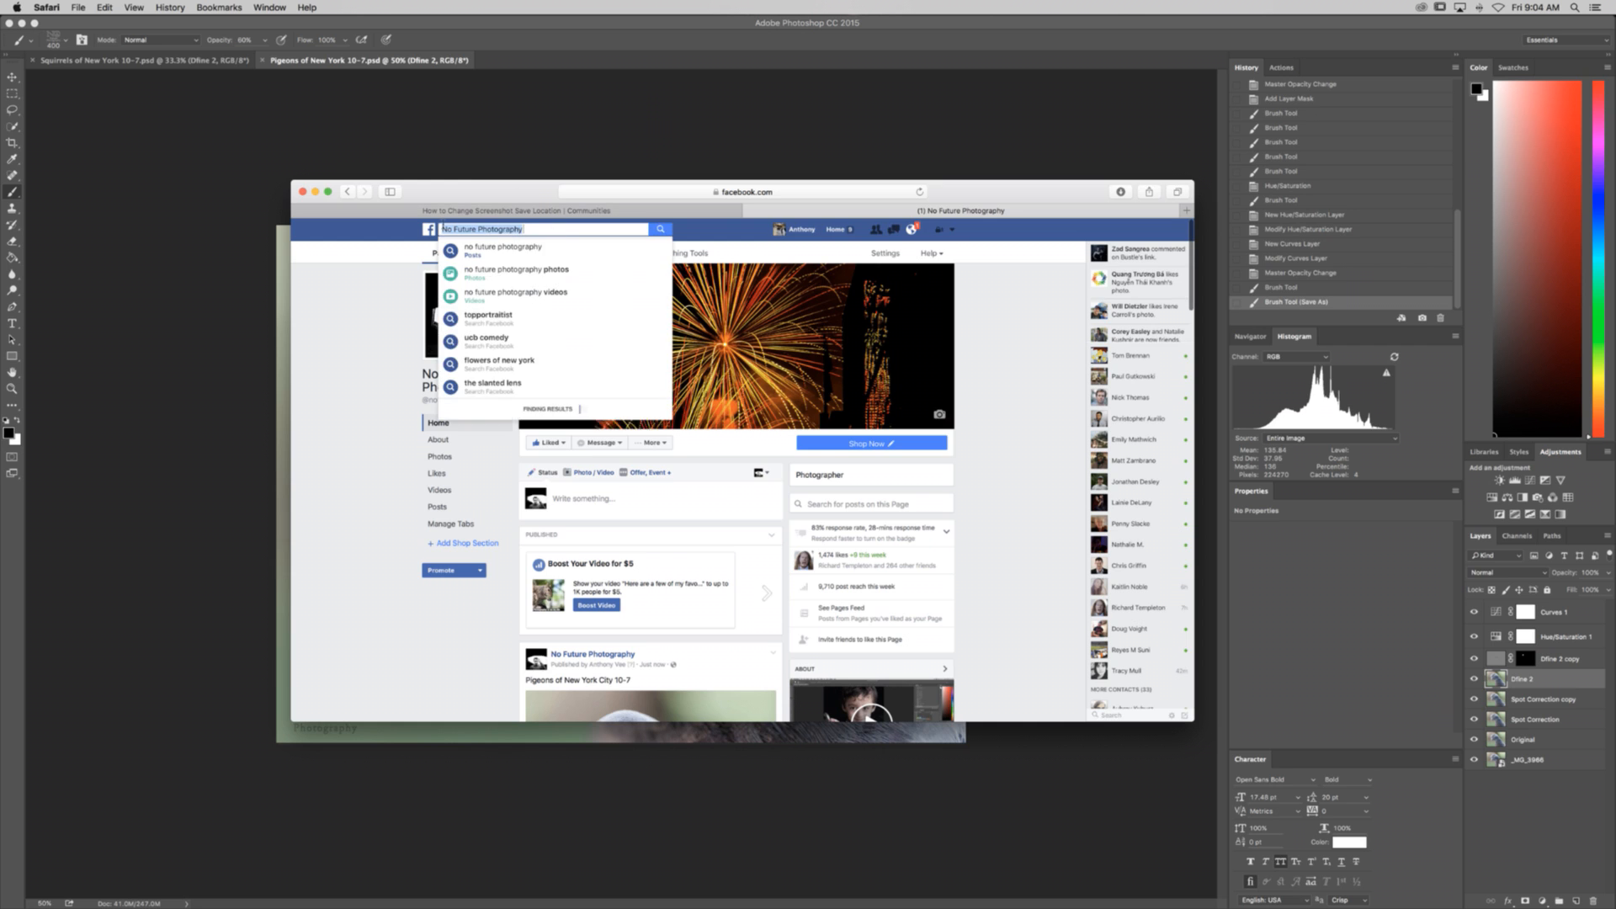
type("Law")
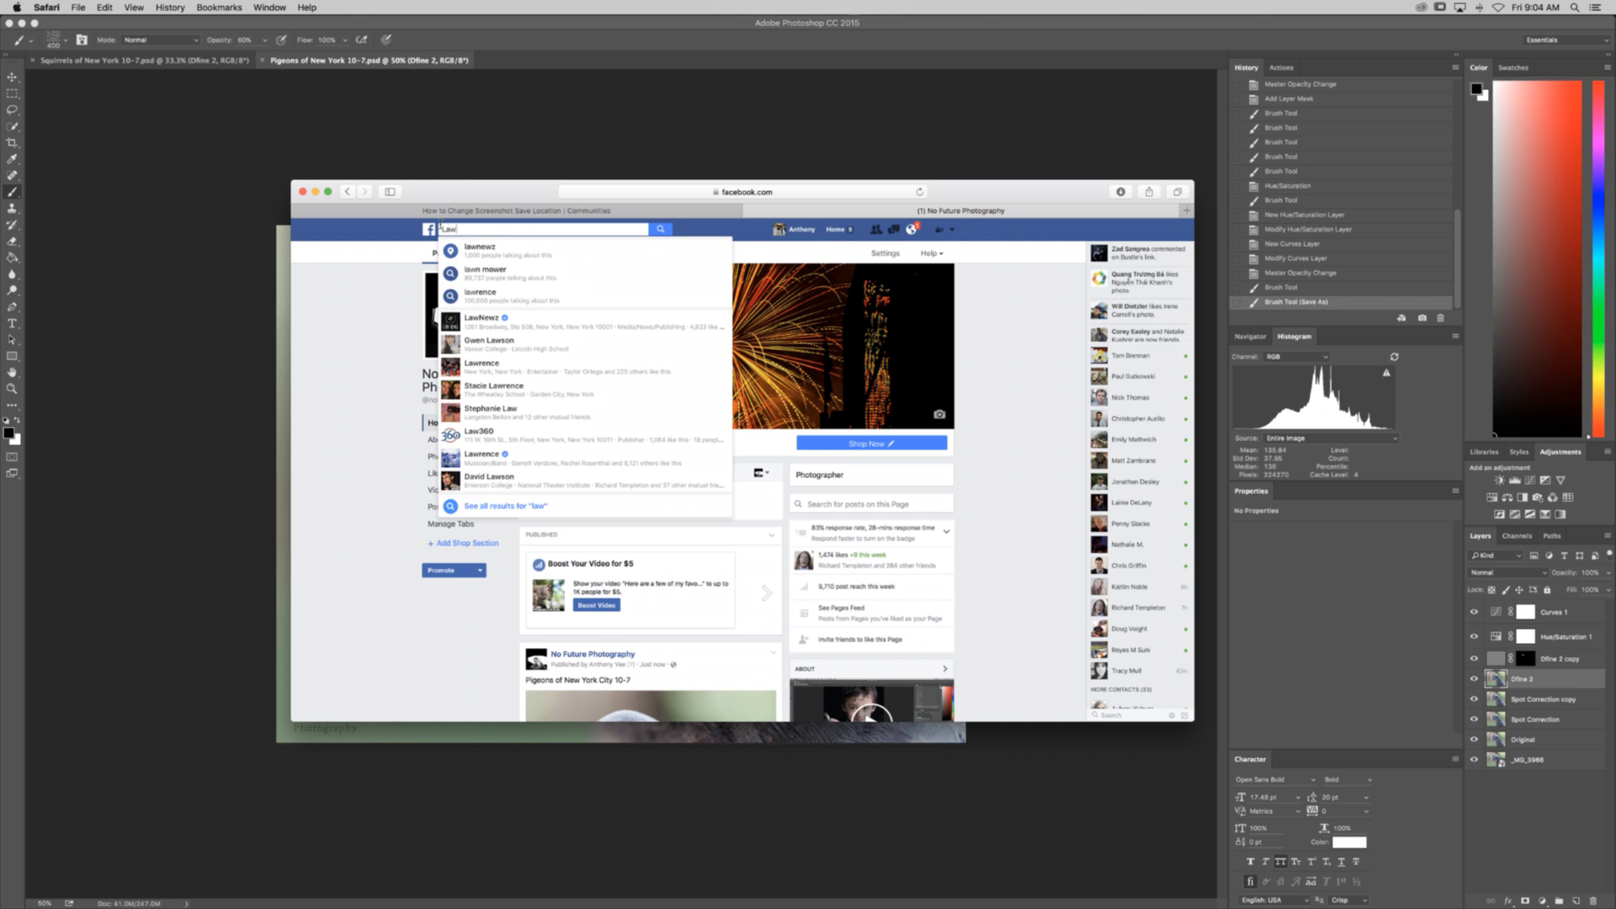
left_click(482, 325)
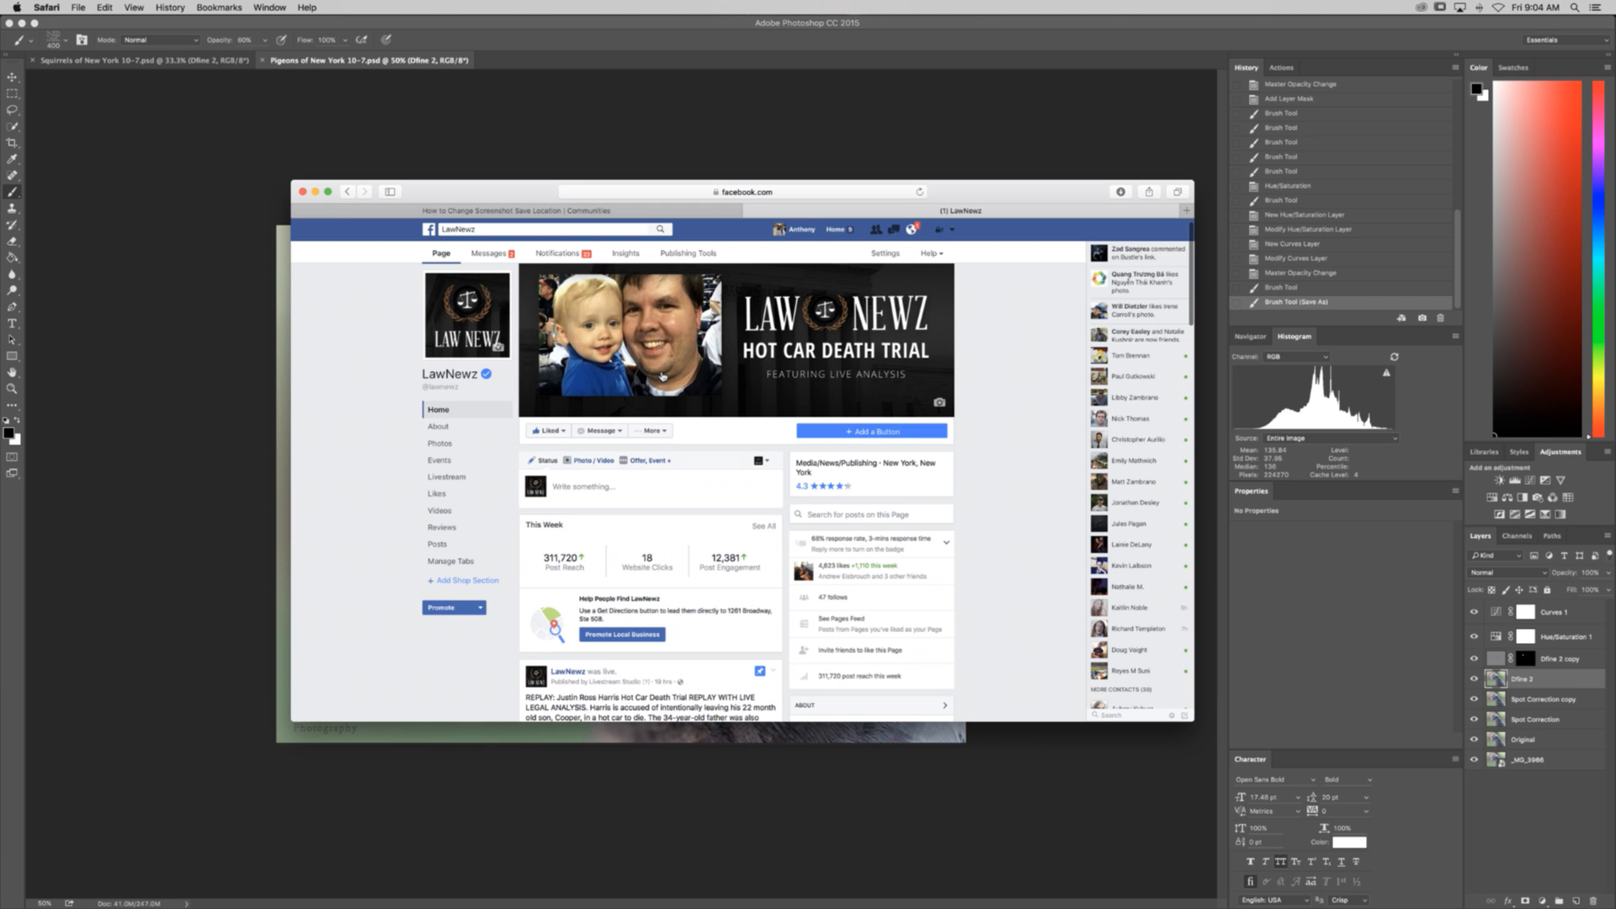
Step: Play the Hot Car Death Trial replay video on the LawNewz page, skip ahead in it, and return to the Facebook home feed
scroll(663, 376, "down", 5)
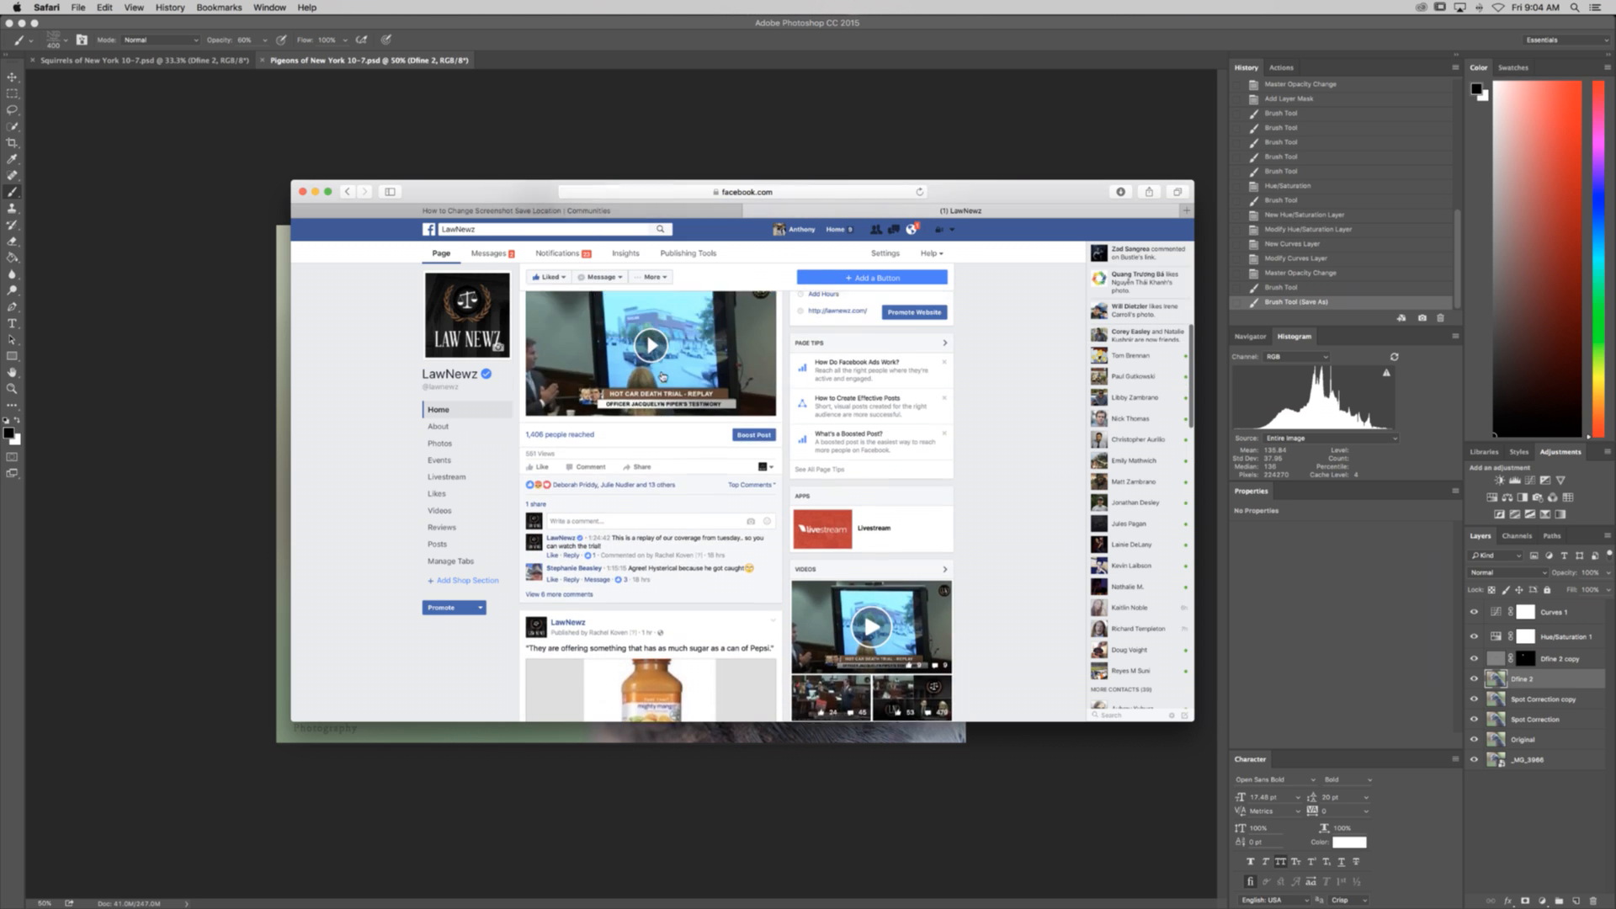
left_click(663, 376)
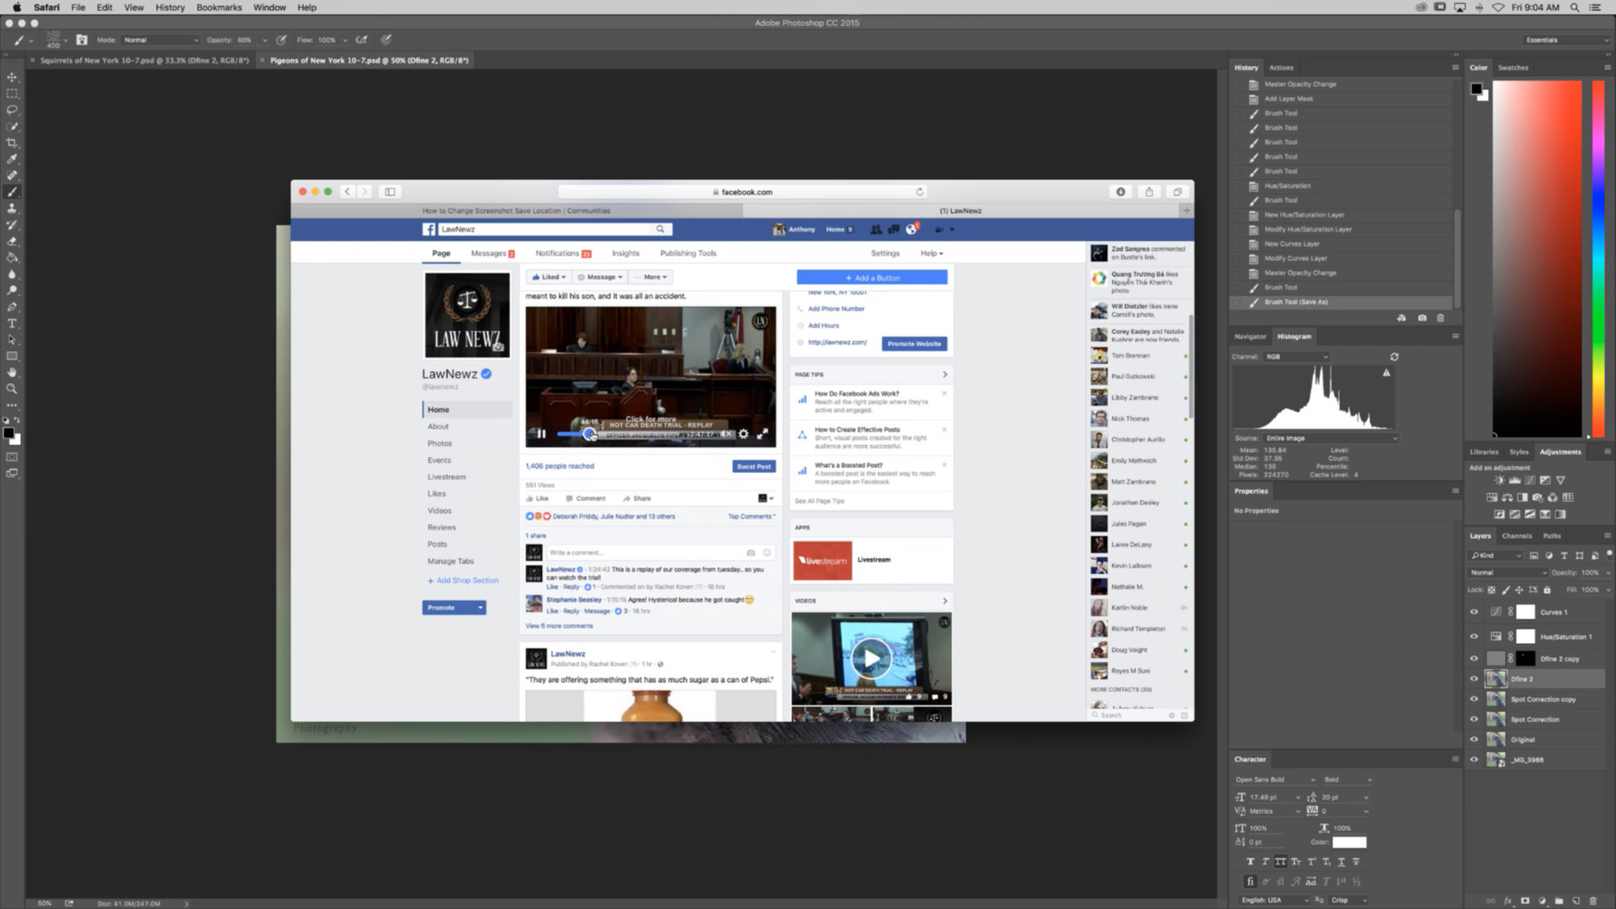
left_click(589, 434)
left_click(611, 435)
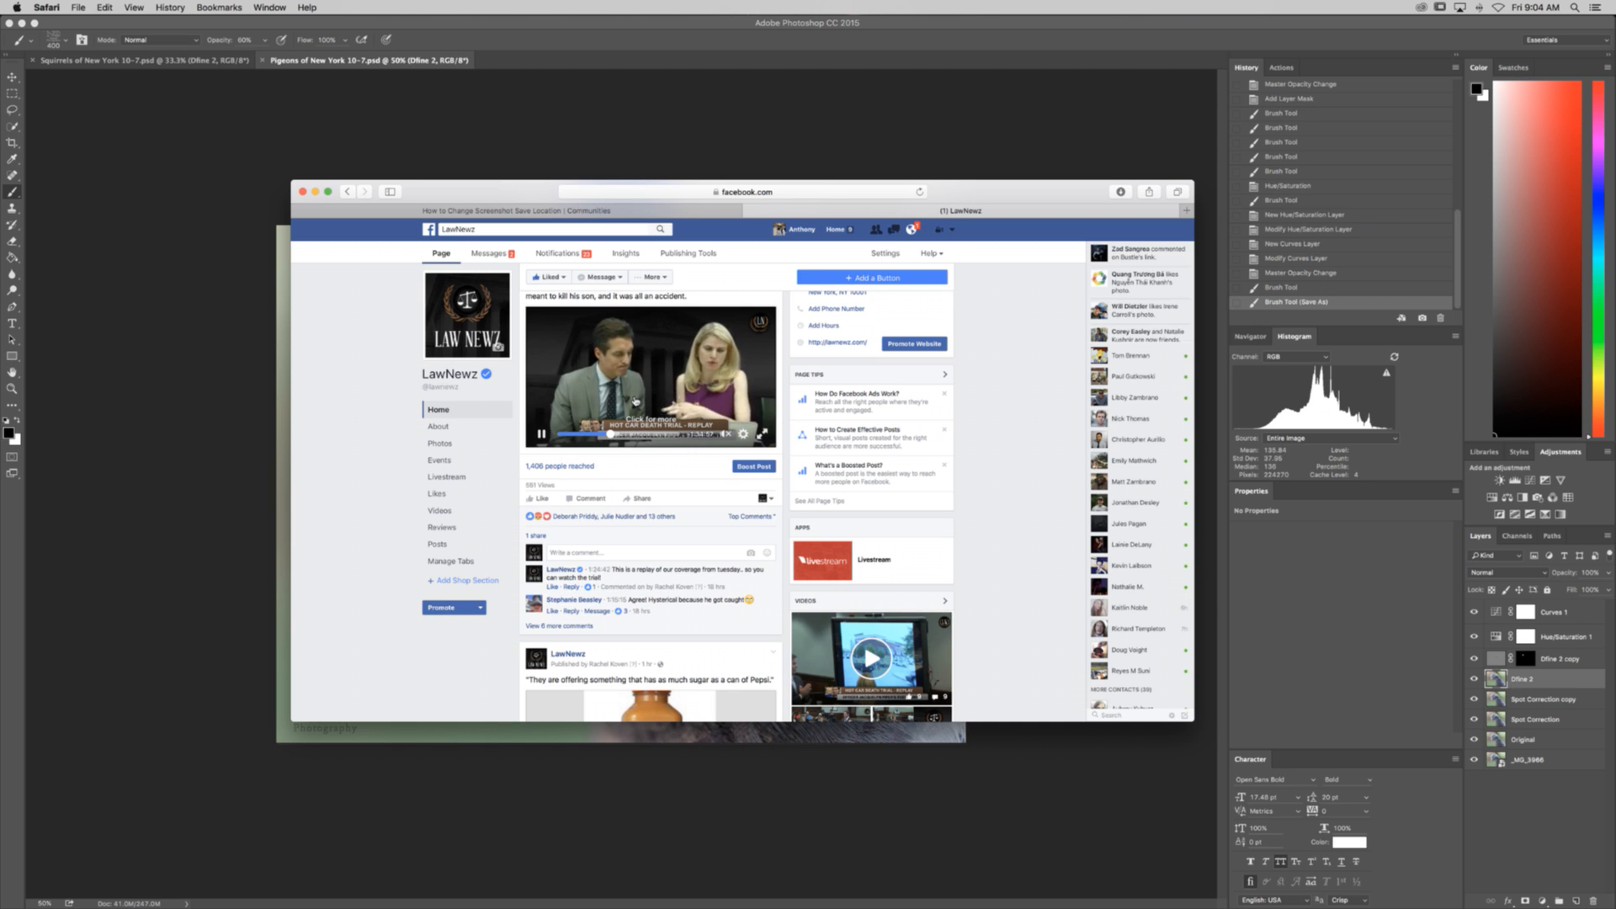
scroll(649, 370, "up", 10)
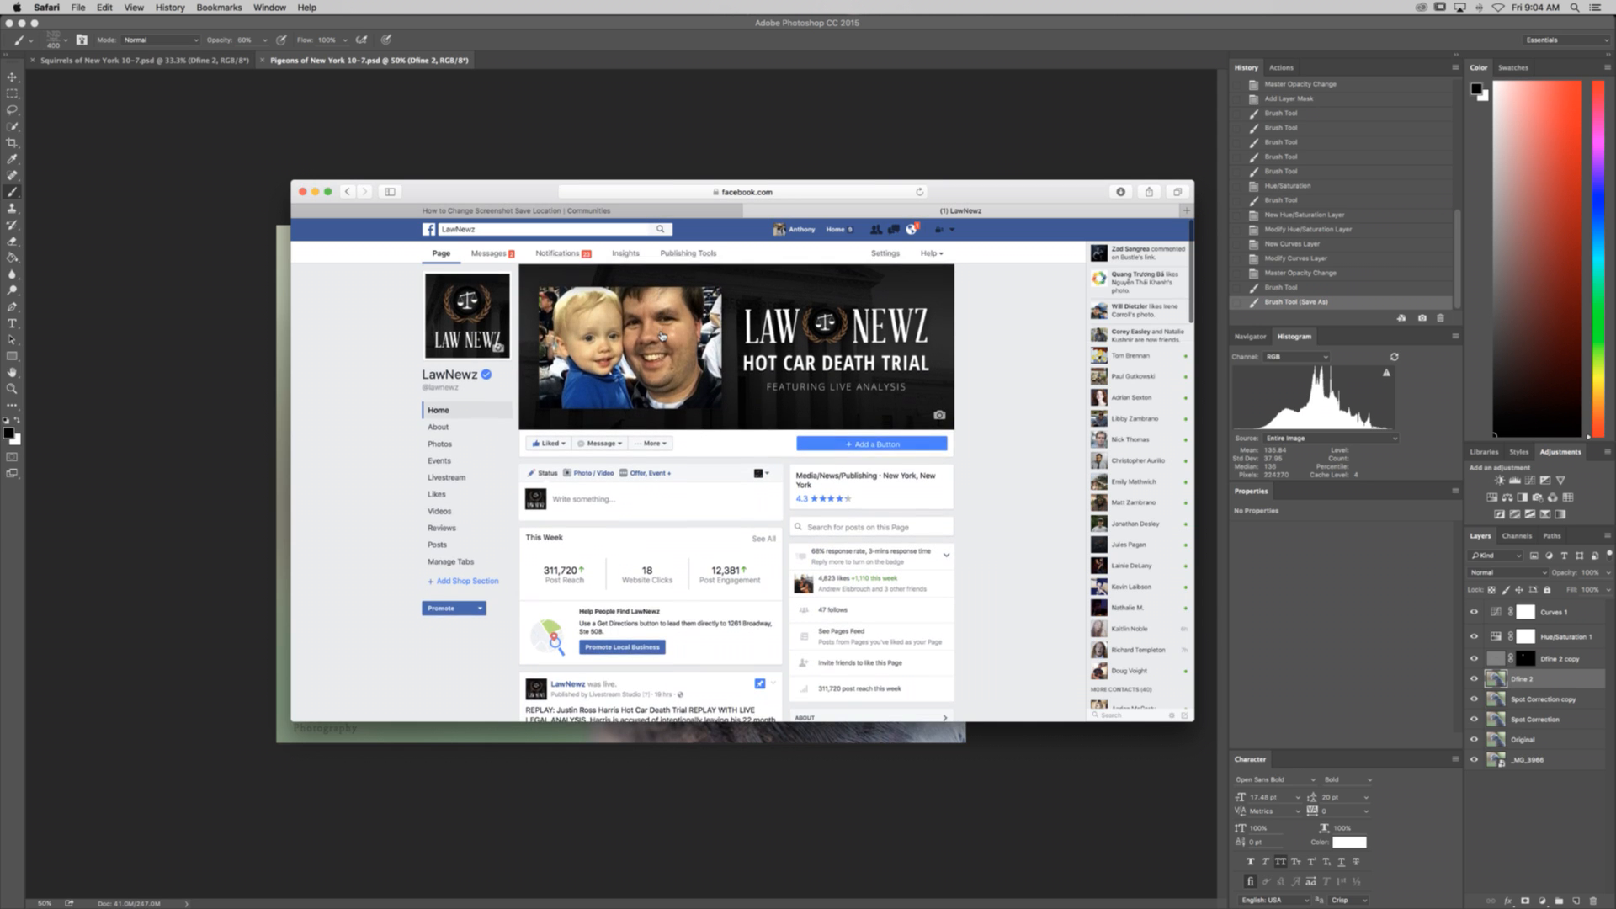
left_click(837, 229)
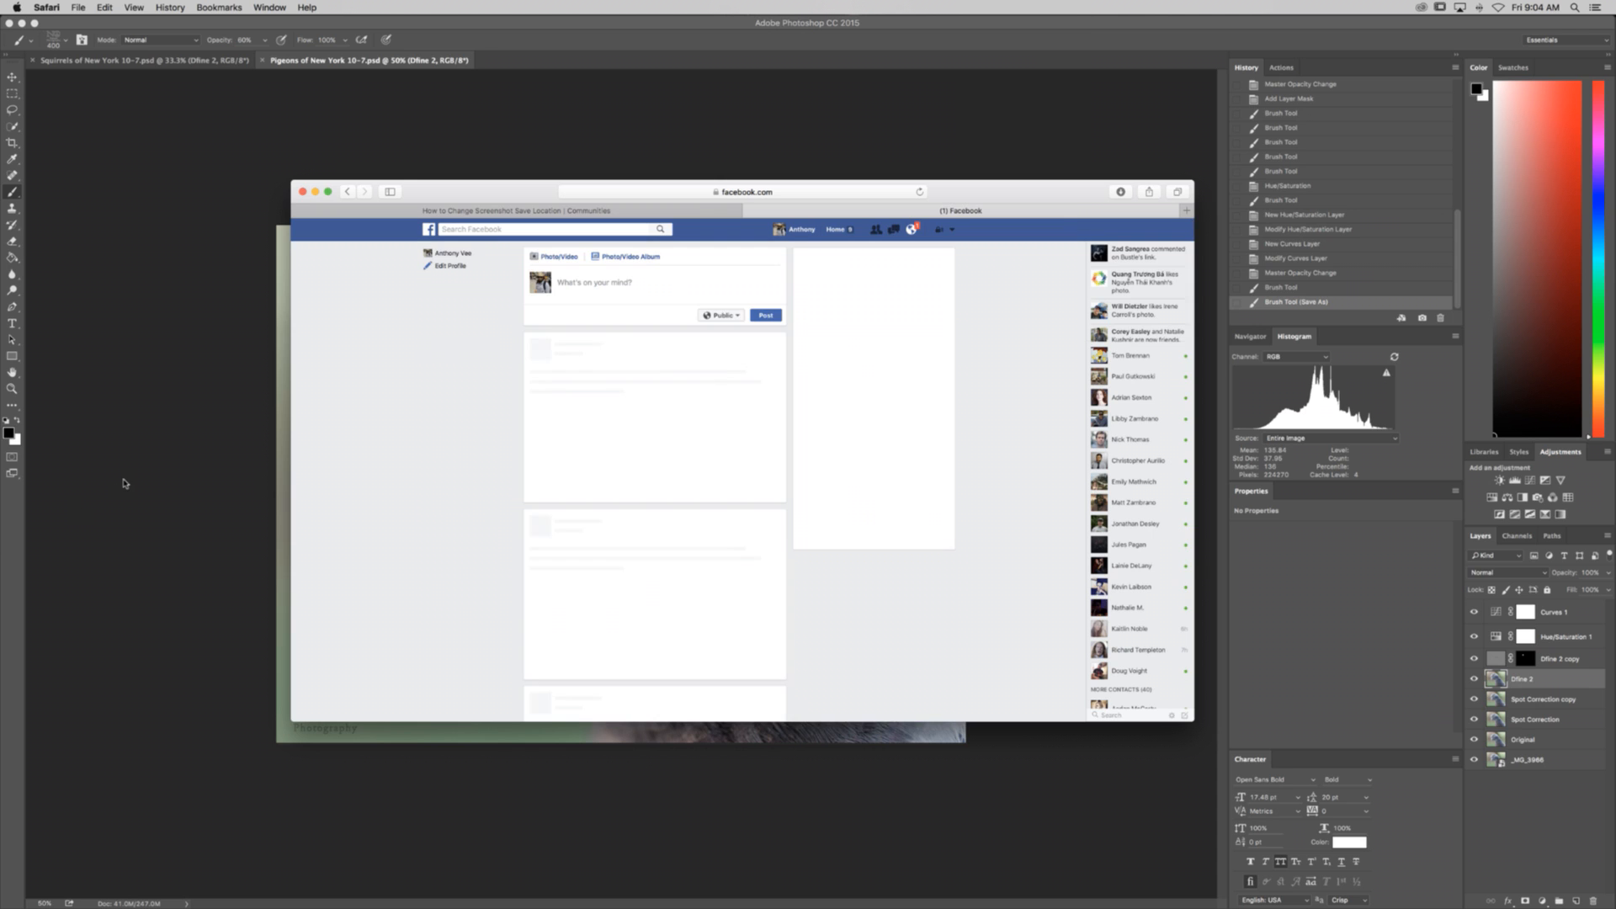